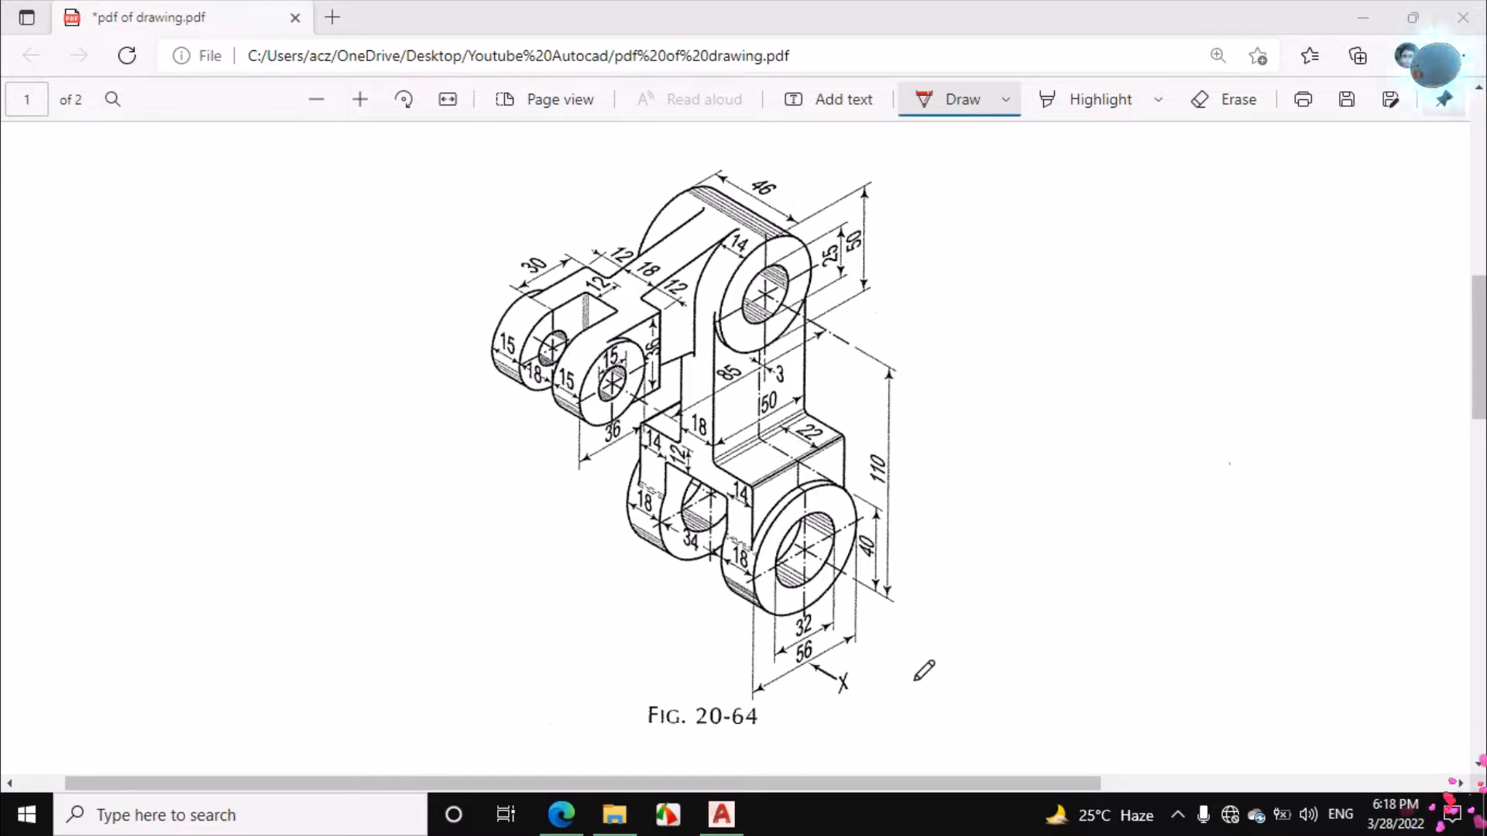
Mark the X viewing direction with a red arrow on the PDF drawing, and set the AutoCAD viewport to the Front view.
mouse_move(939, 705)
left_mouse_down()
mouse_move(890, 656)
mouse_move(883, 684)
mouse_move(885, 657)
mouse_move(918, 660)
left_mouse_up()
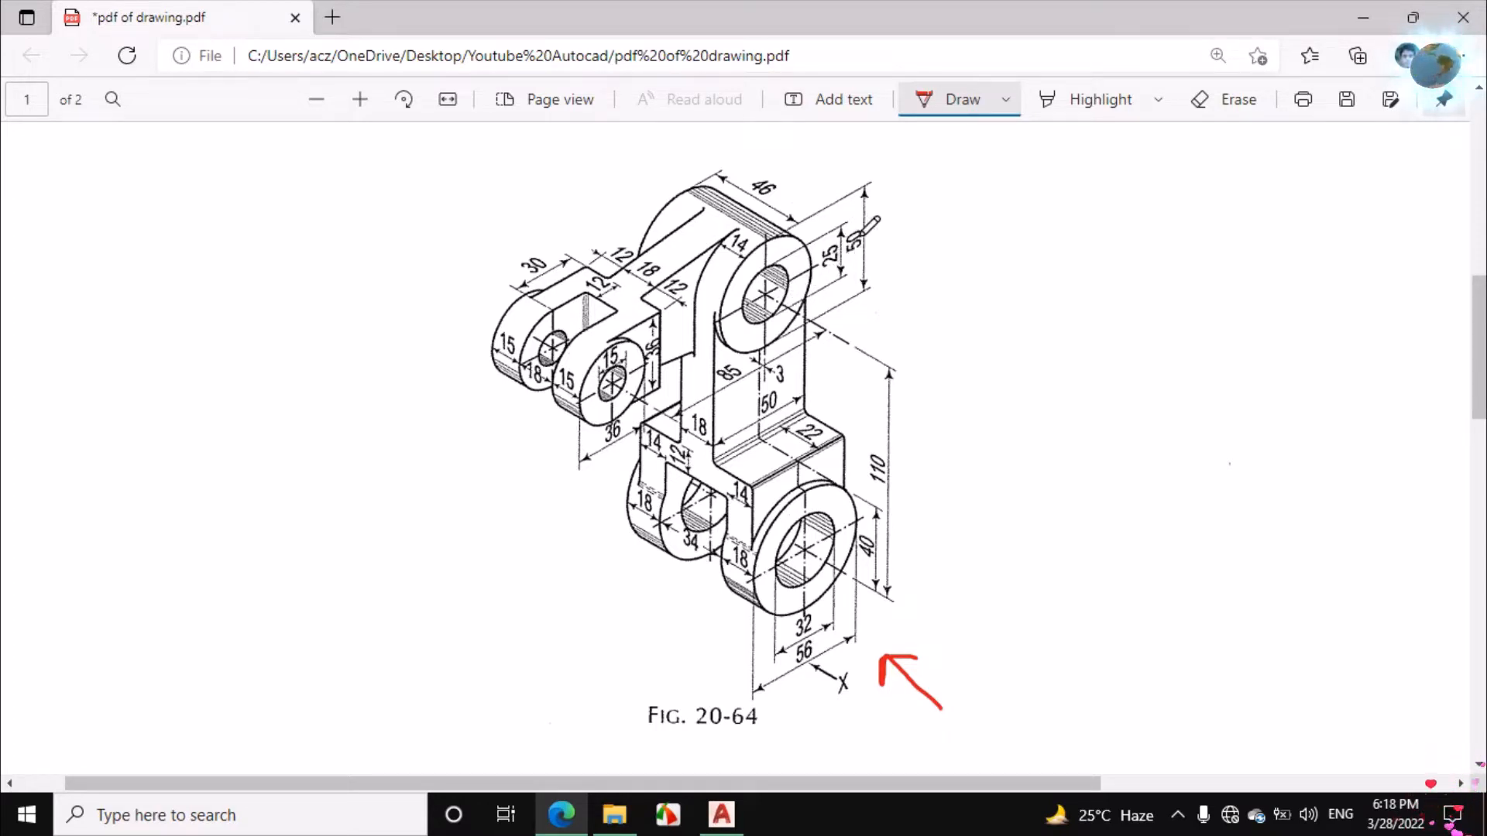
left_click(721, 813)
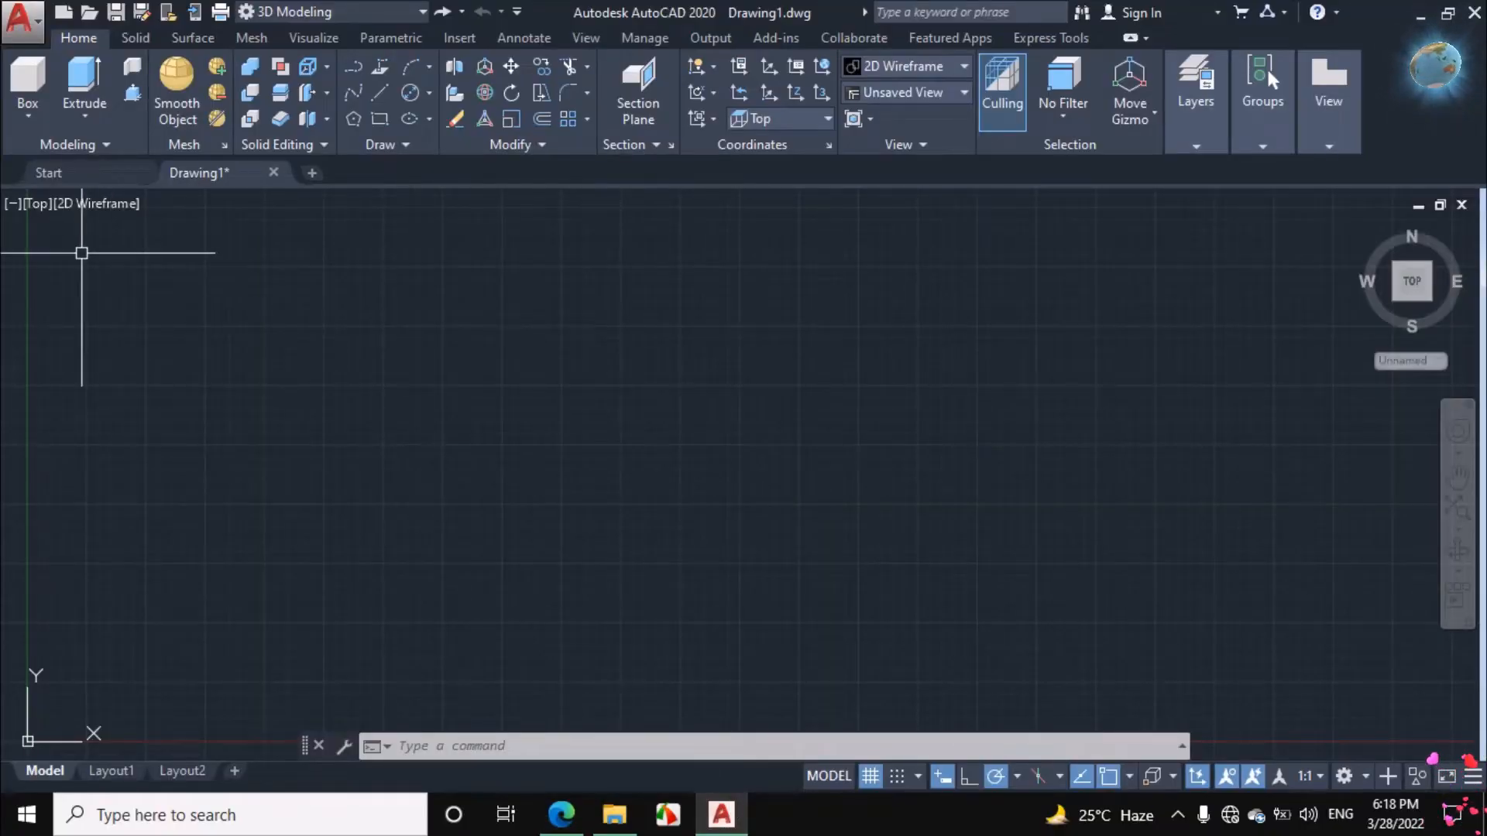
left_click(32, 206)
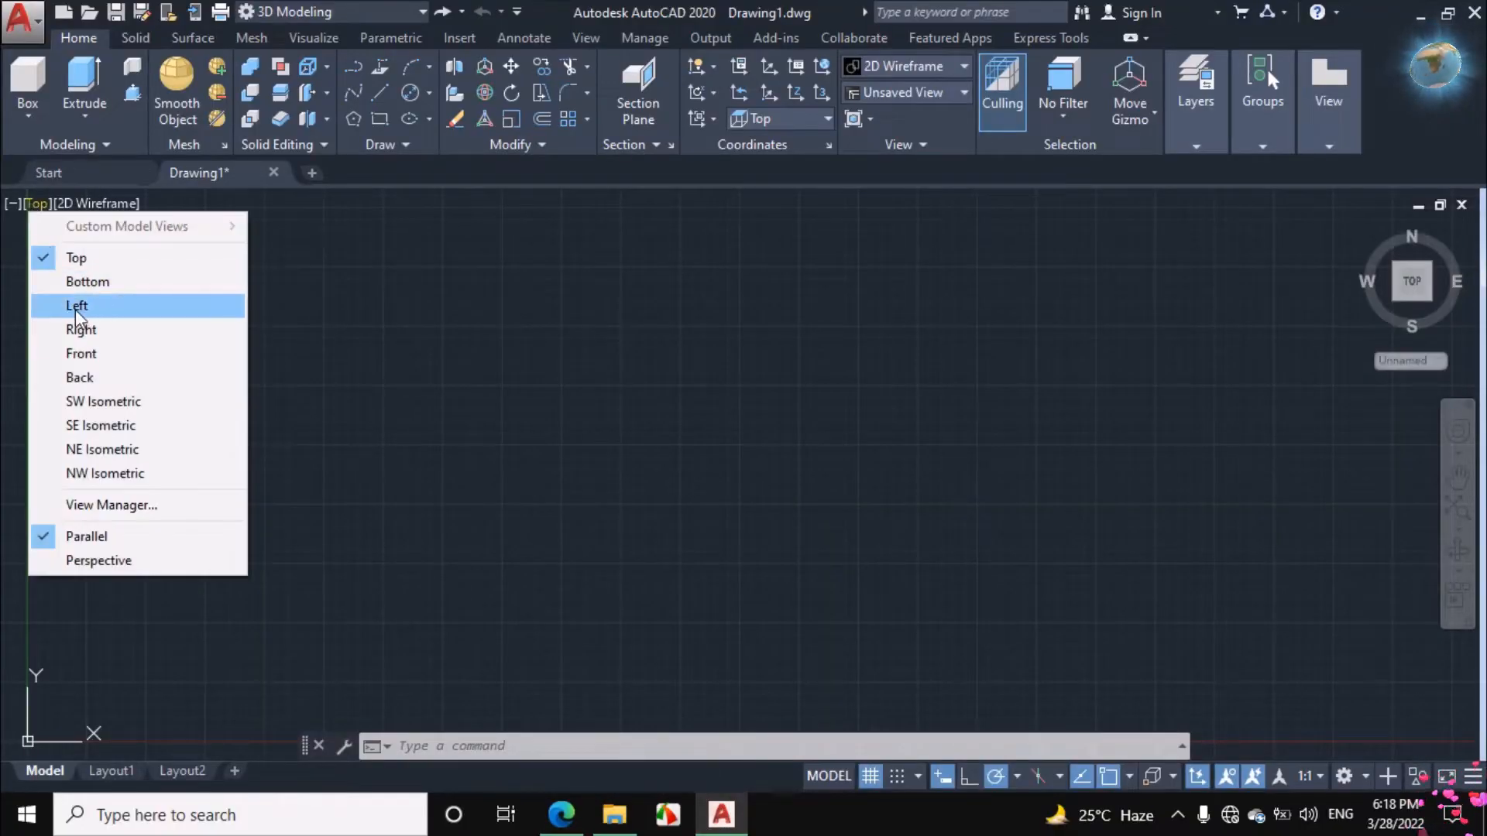
left_click(88, 348)
Draw a circle of diameter 25 in the open area above the X axis using Center, Diameter.
scroll(234, 523, "down", 3)
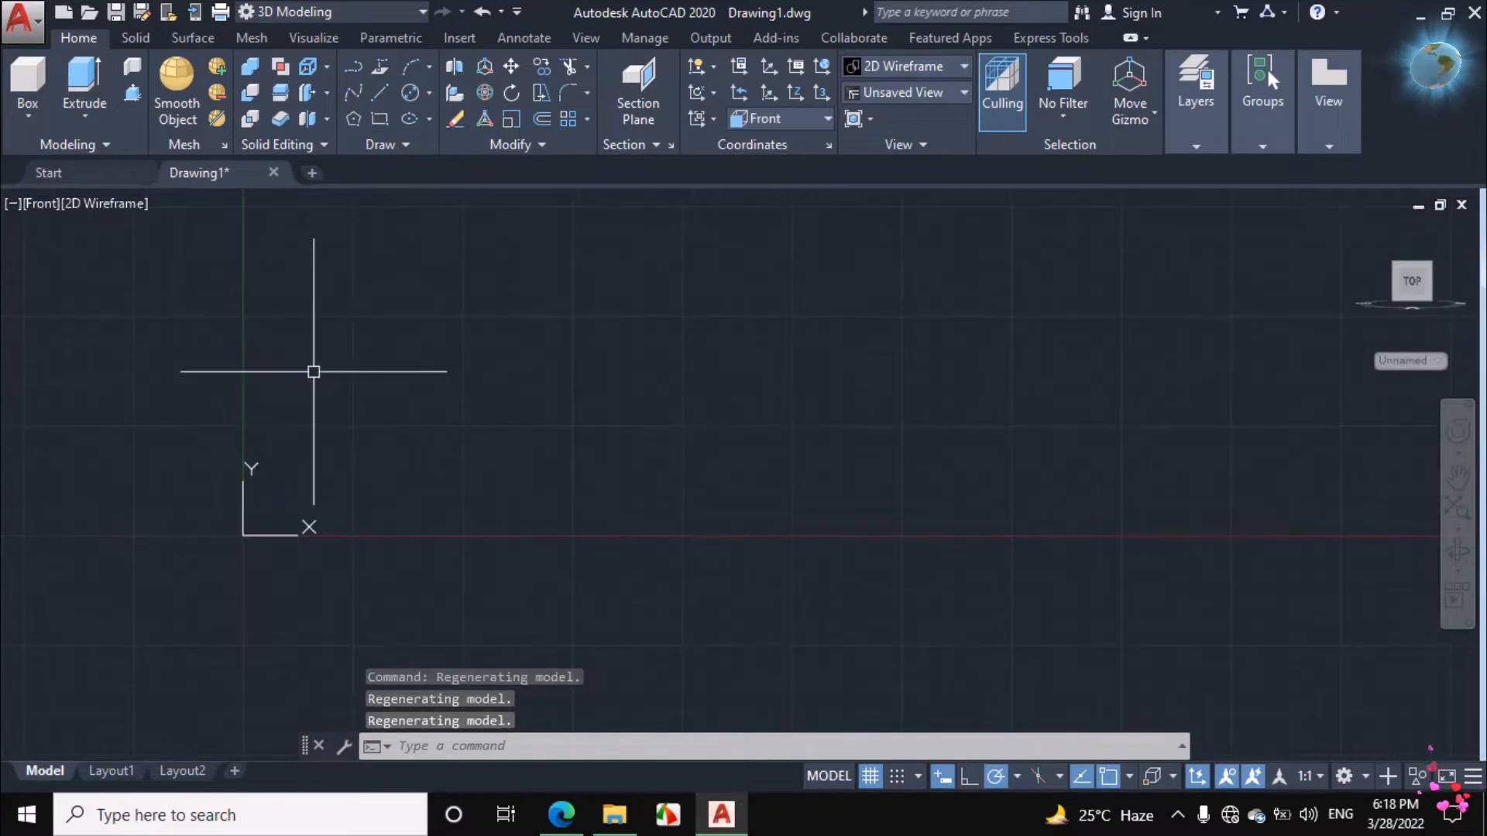
left_click(429, 94)
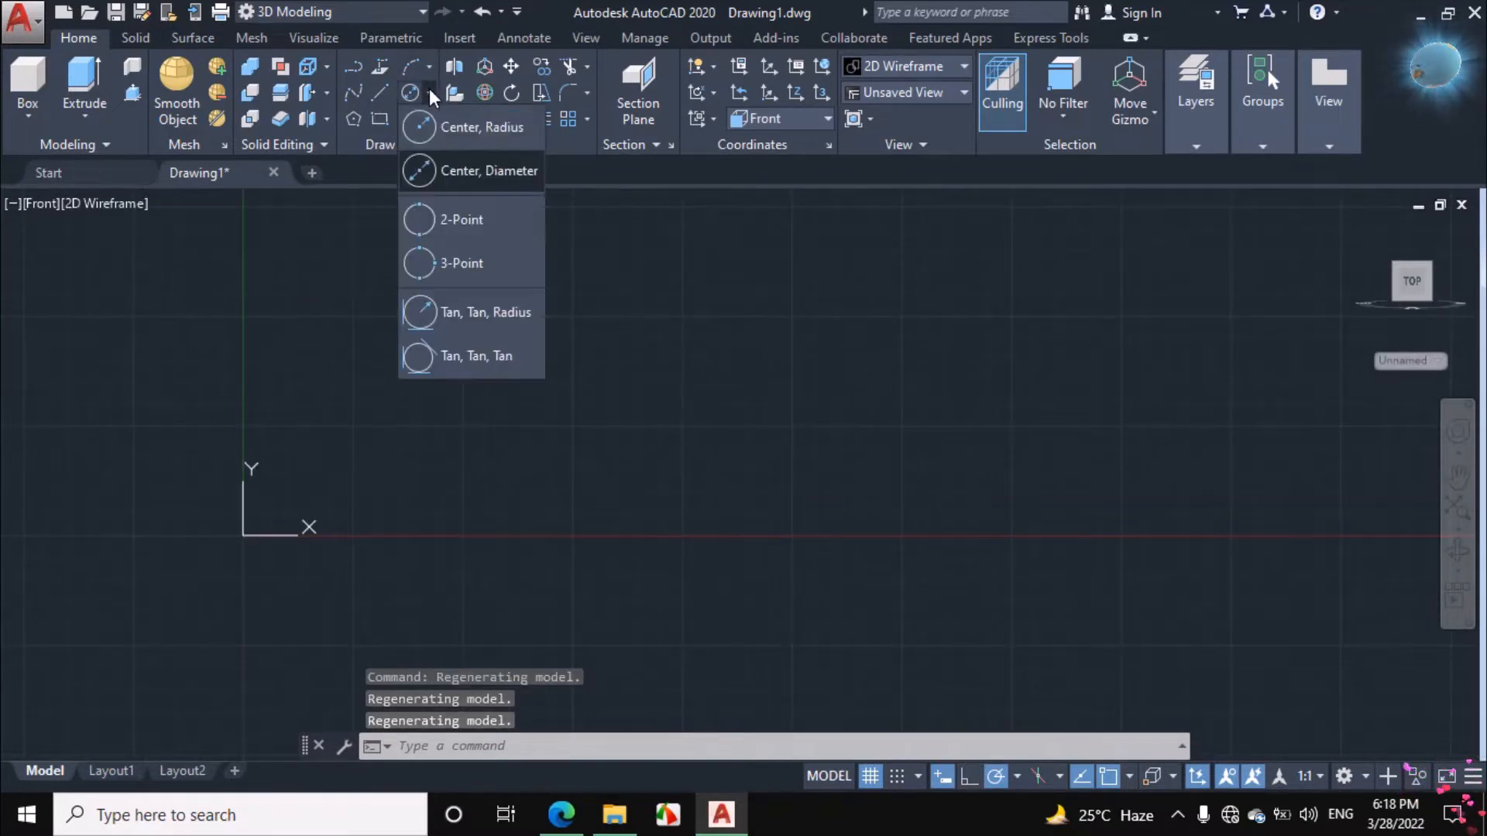
left_click(474, 172)
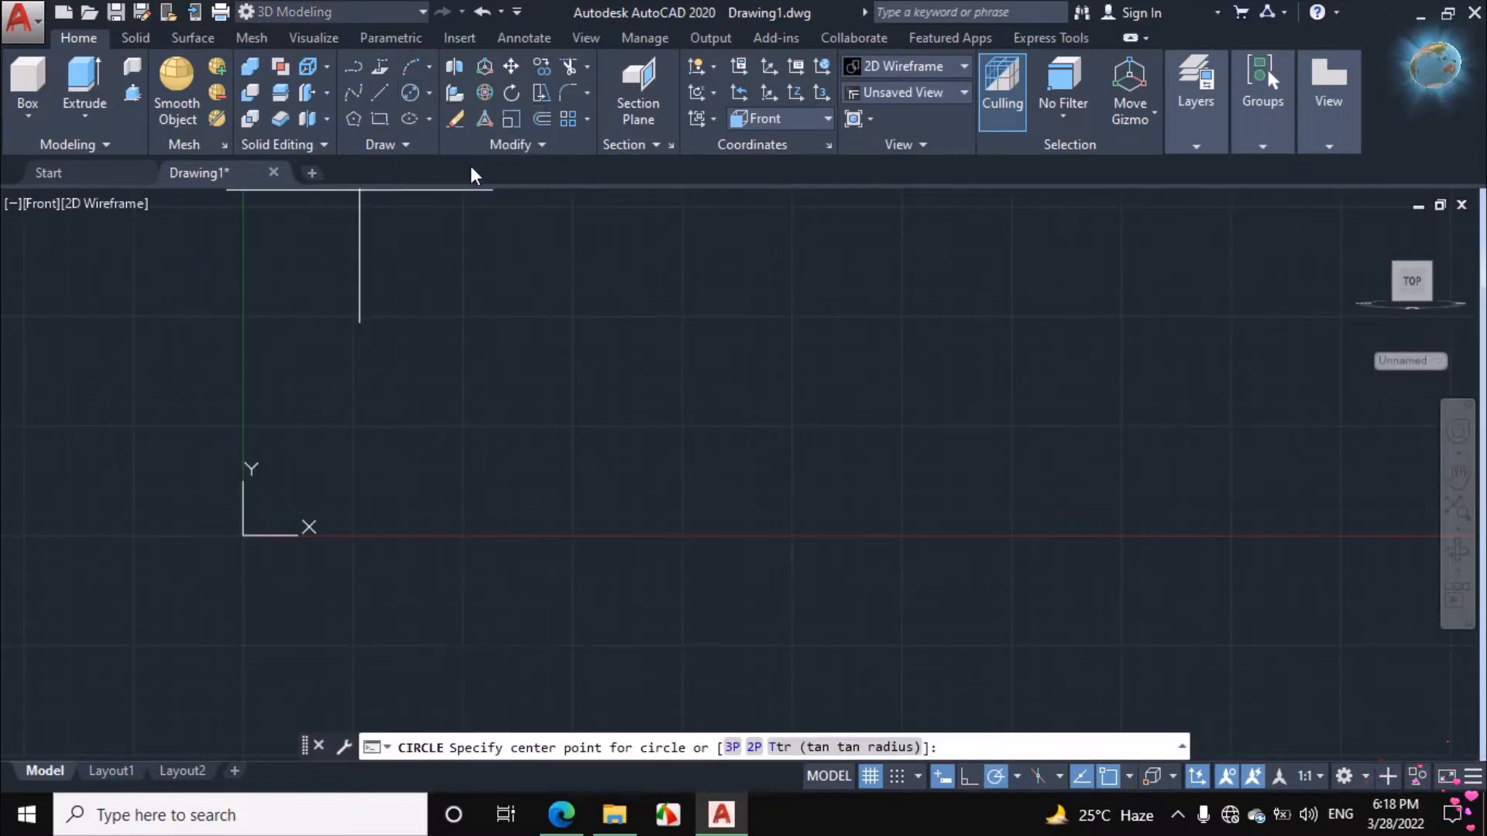
left_click(715, 313)
type("25")
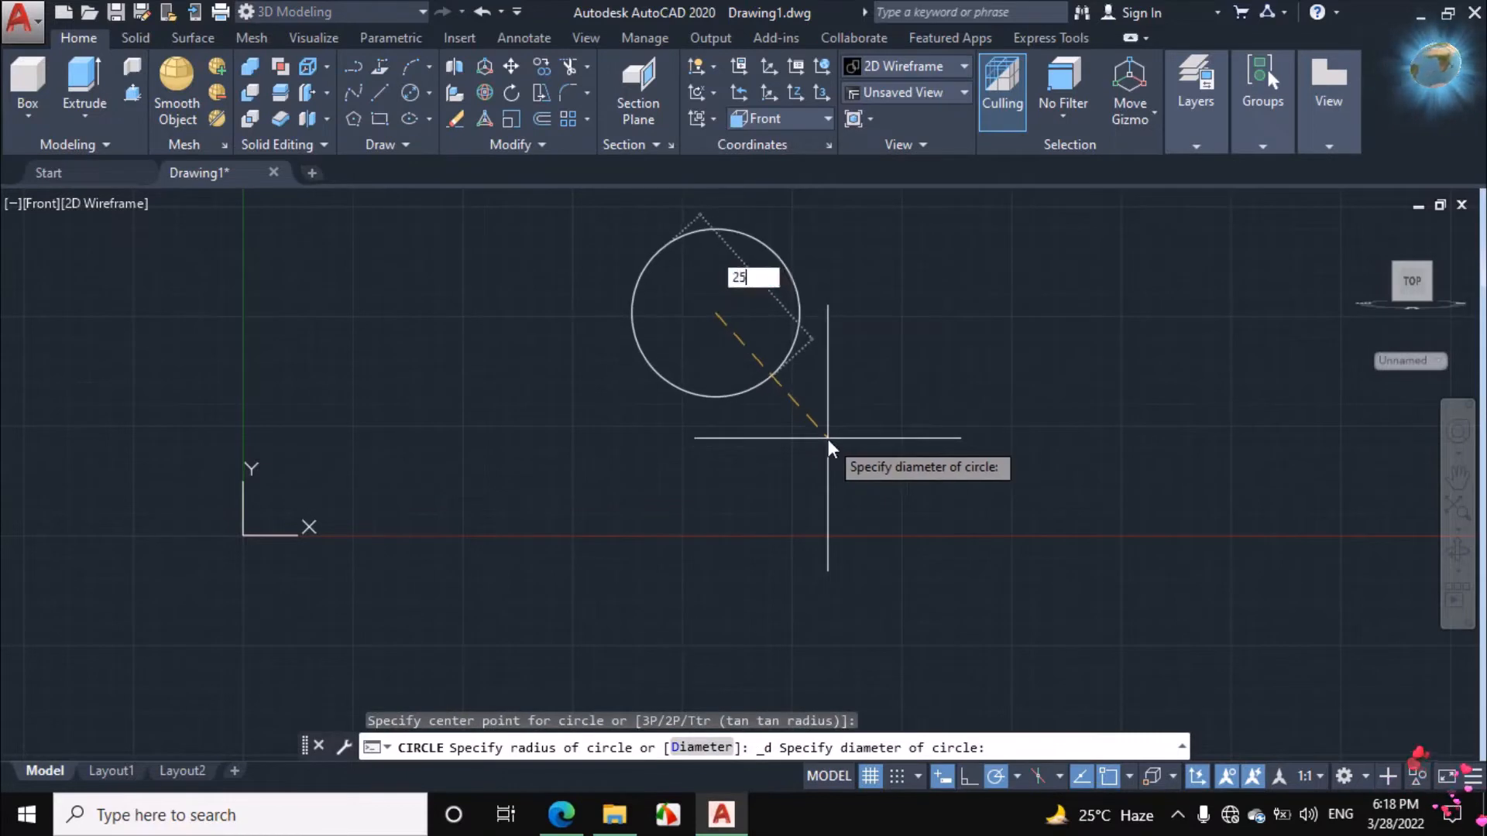
key("Return")
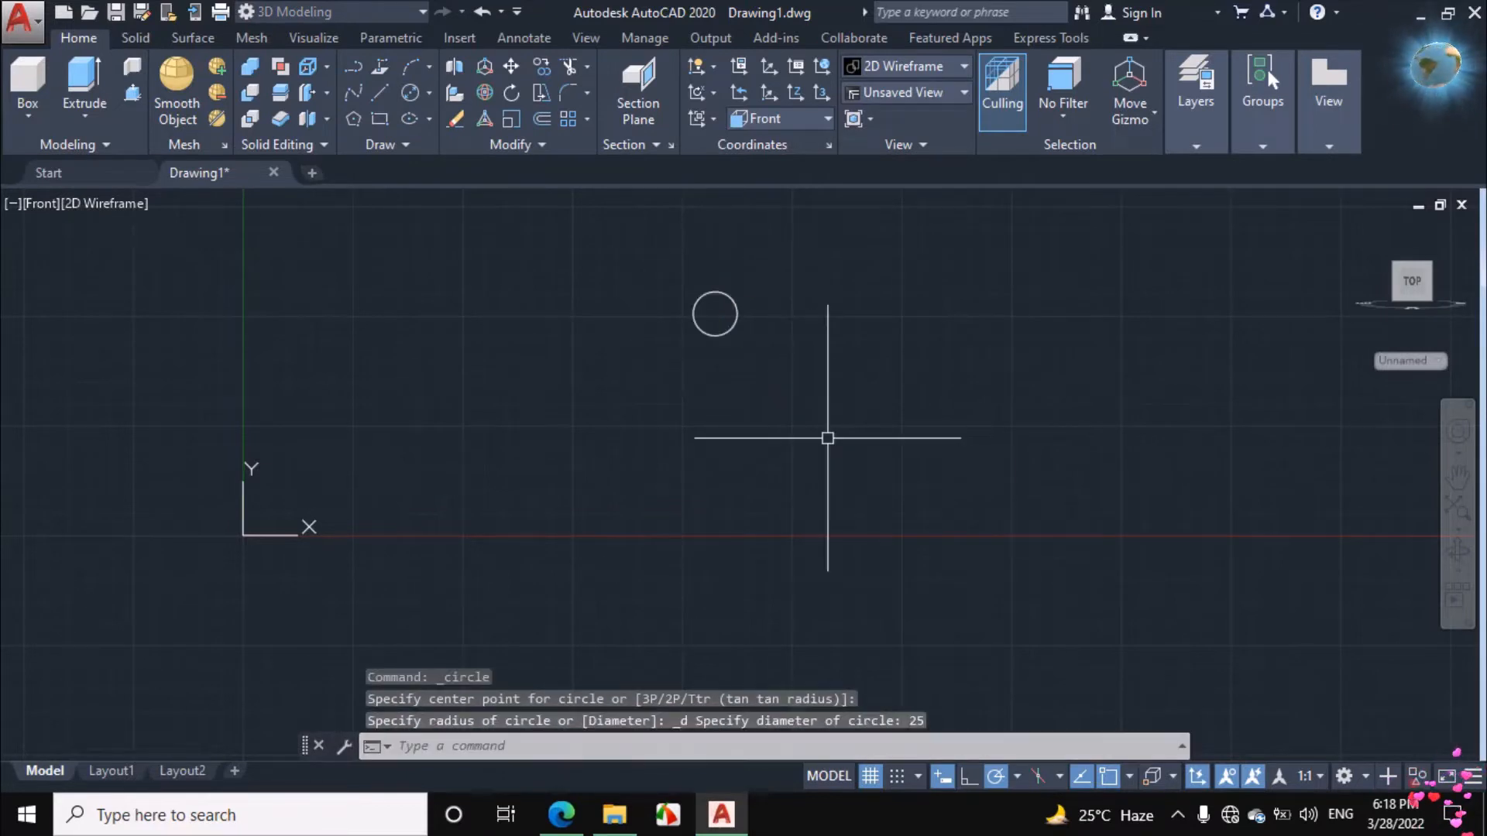
Draw a circle of diameter 50 concentric with the 25-diameter circle.
left_click(429, 94)
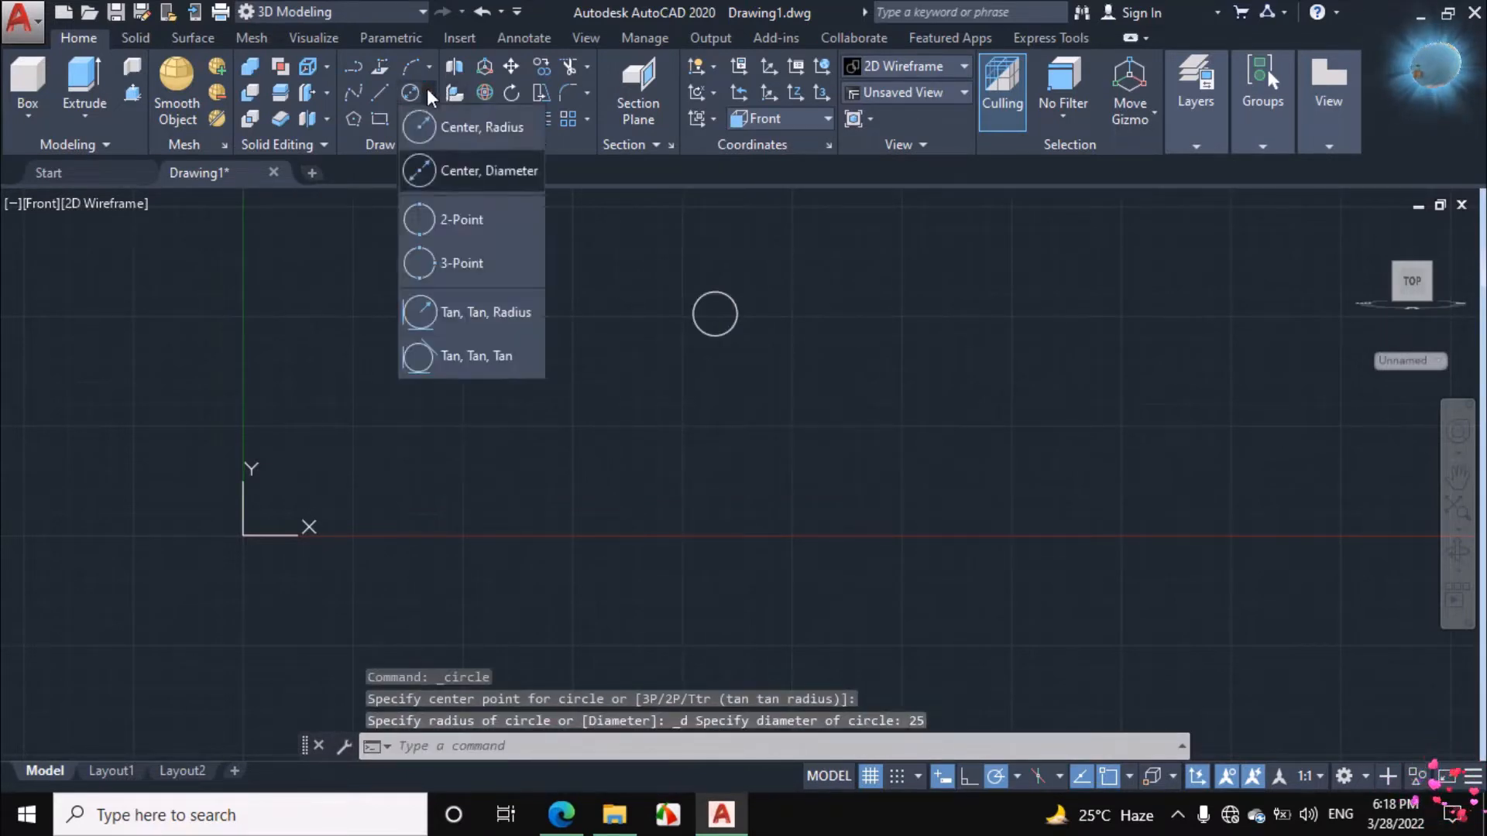
left_click(464, 170)
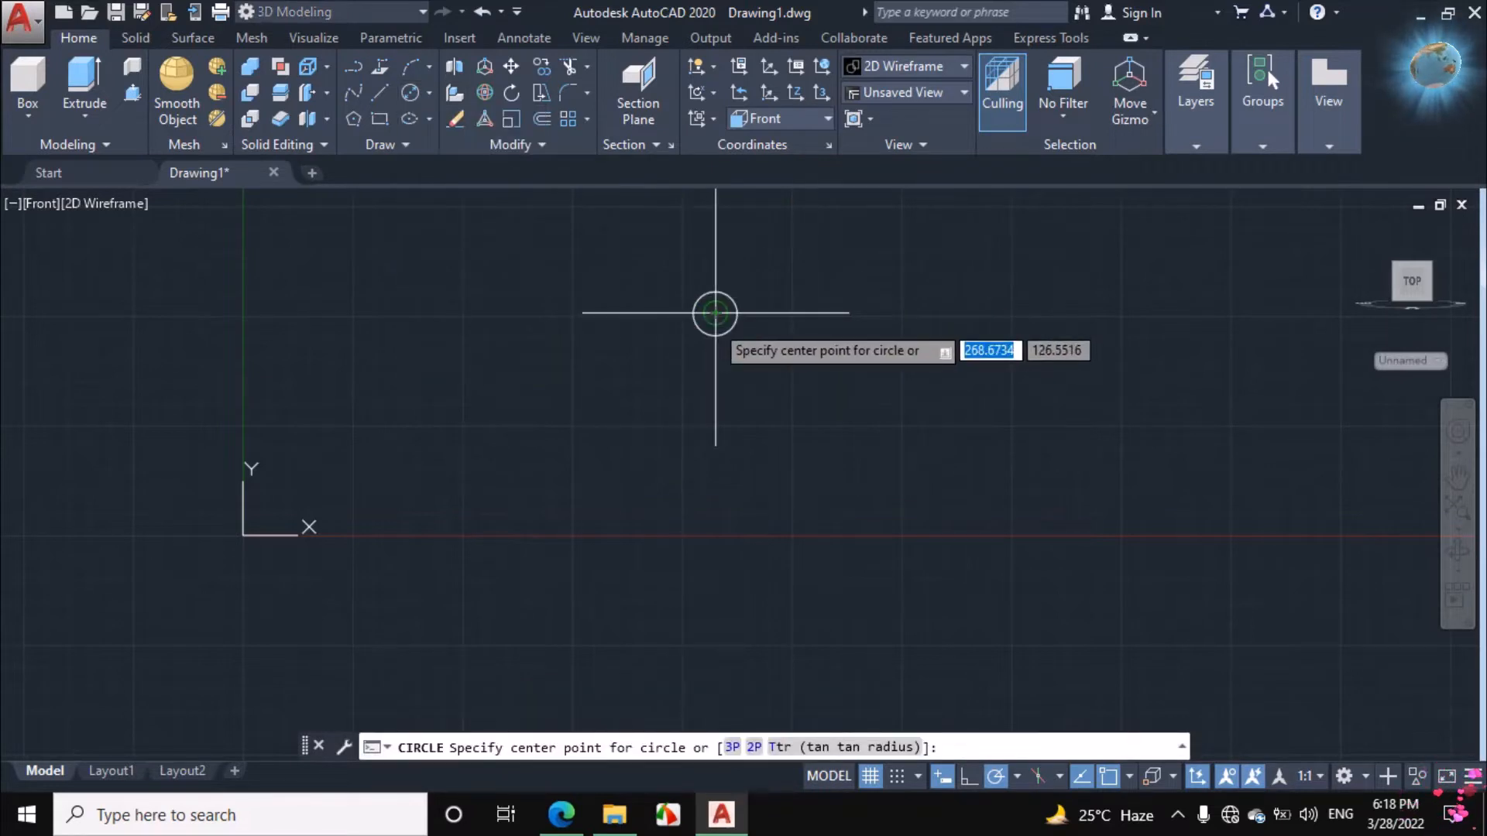
left_click(715, 314)
type("5")
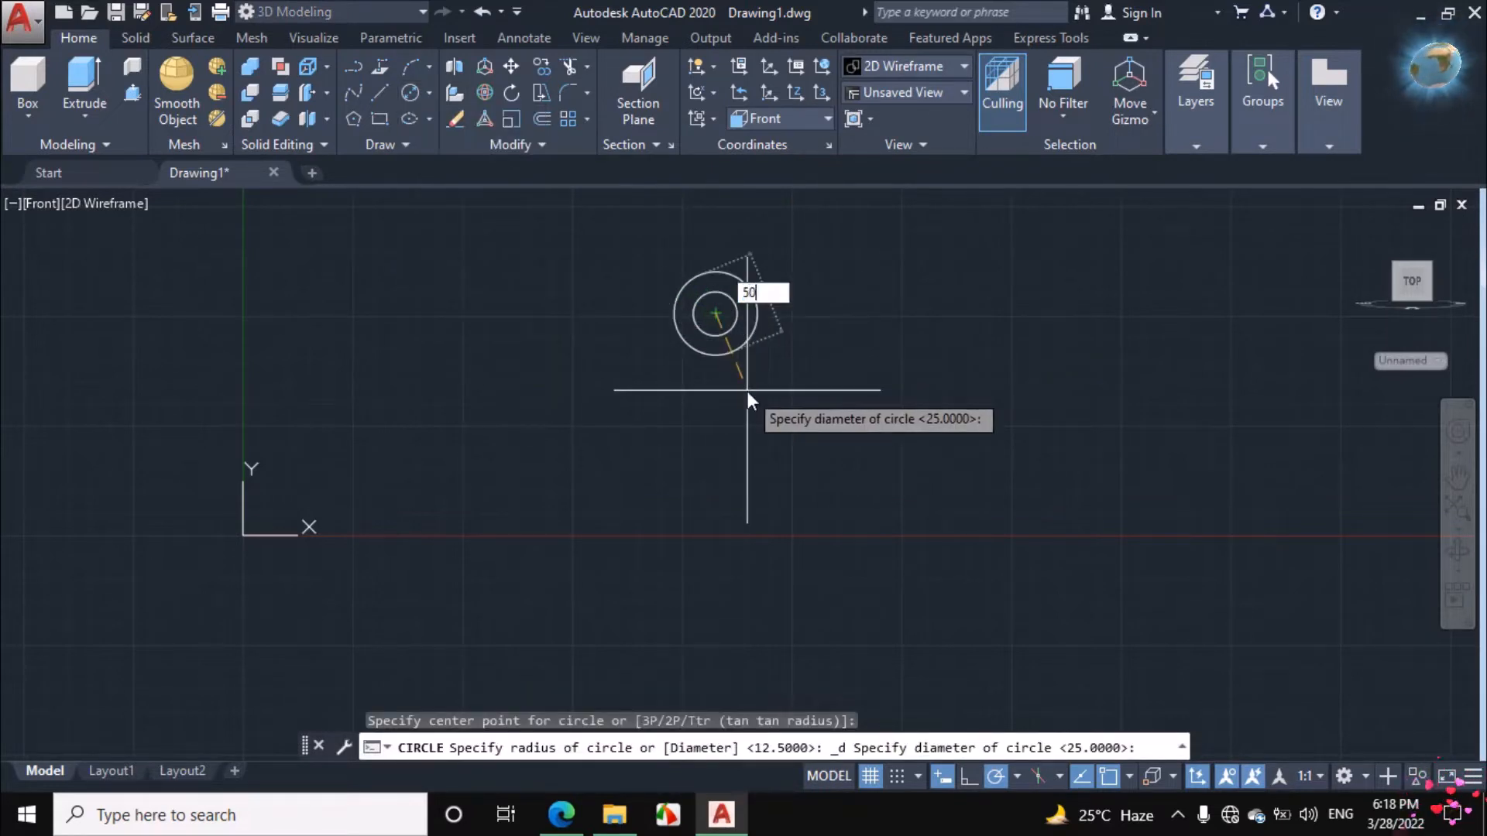
type("0")
key("Return")
scroll(685, 409, "up", 1)
scroll(666, 400, "down", 3)
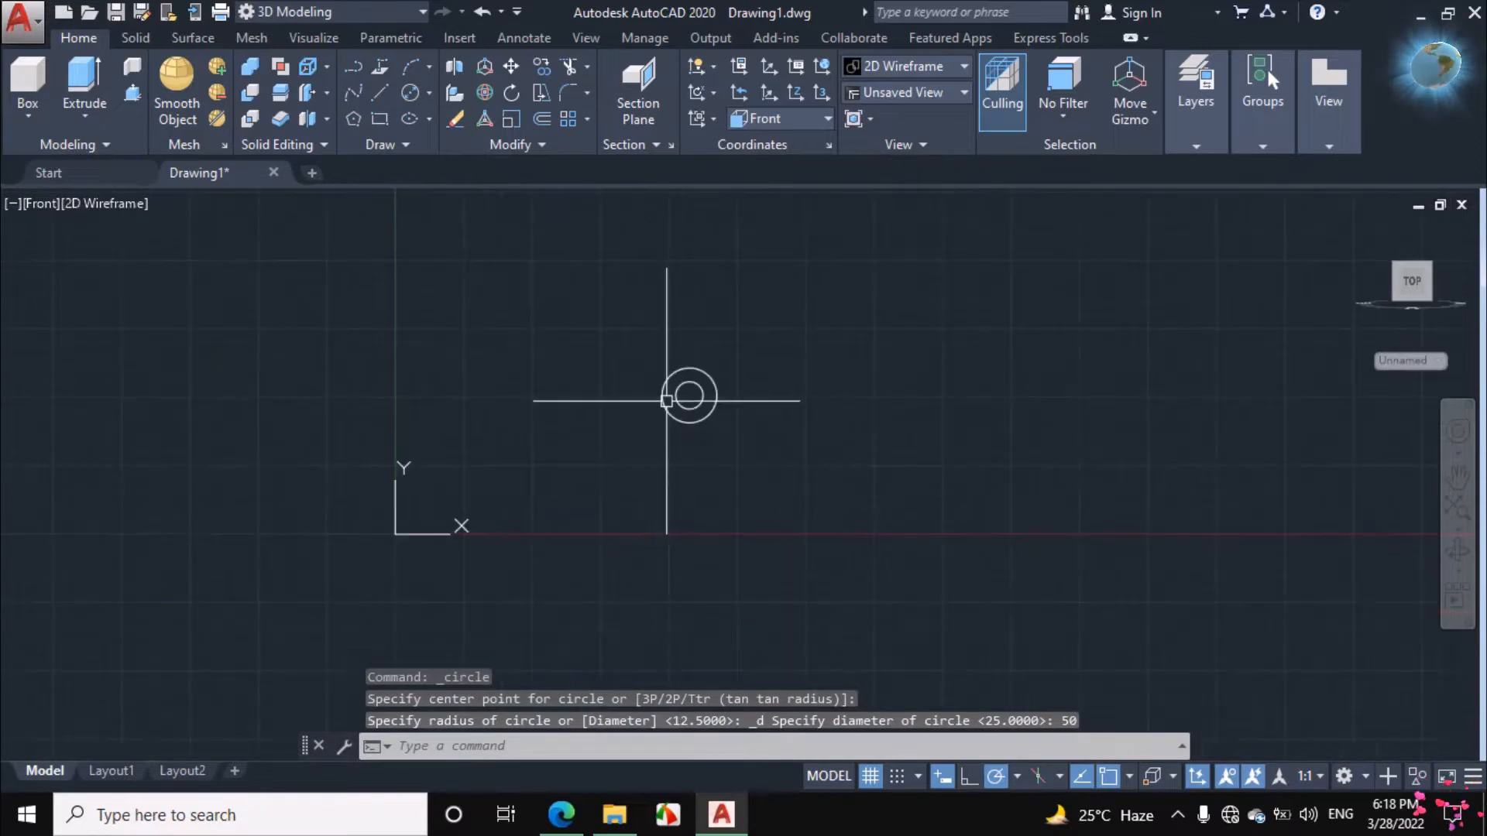
Mark the 110 centre-to-centre dimension in red on the PDF drawing and return to AutoCAD.
left_click(561, 815)
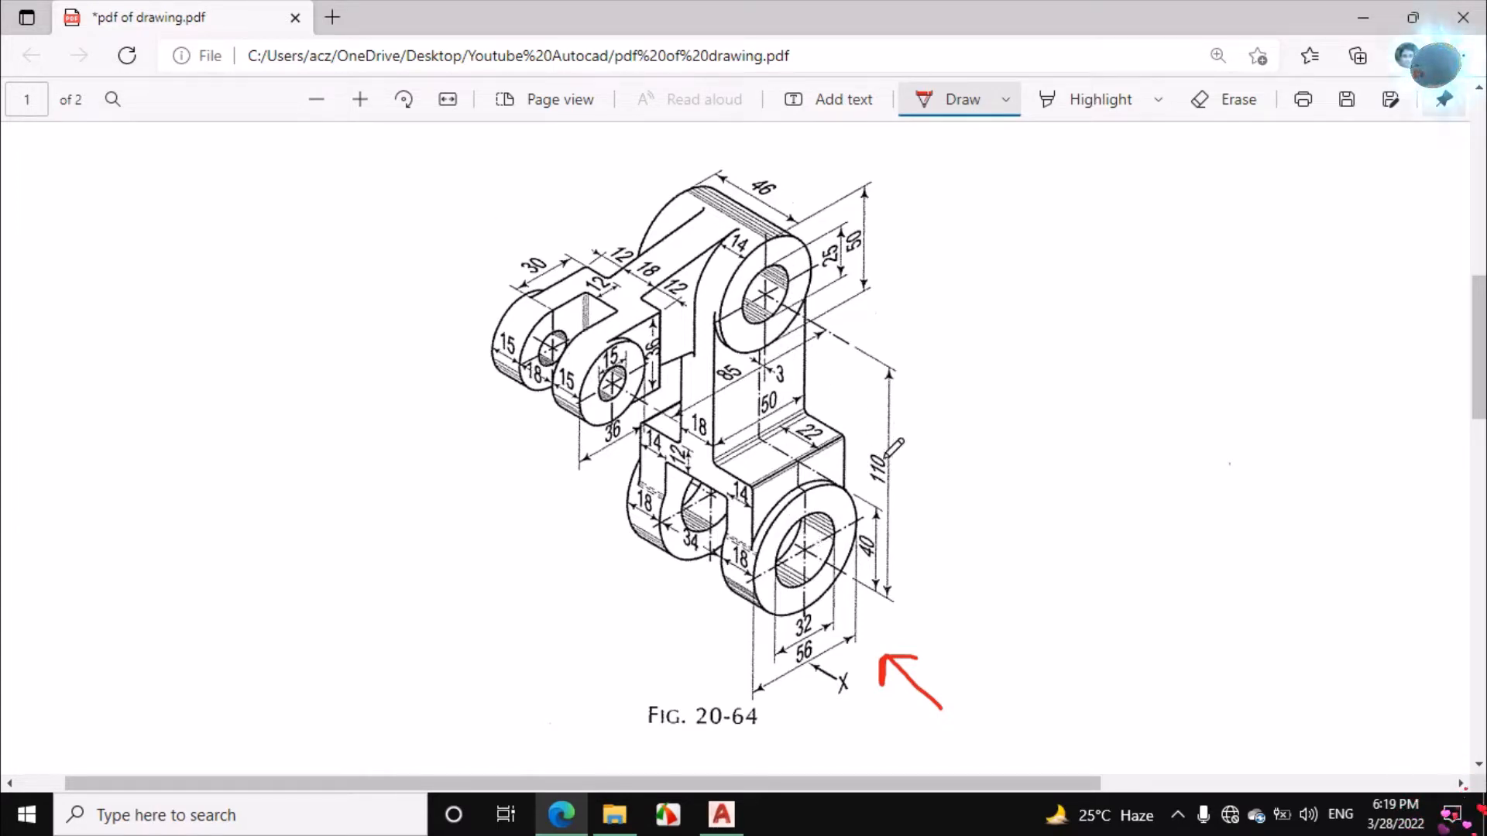
left_click_drag(892, 453, 892, 494)
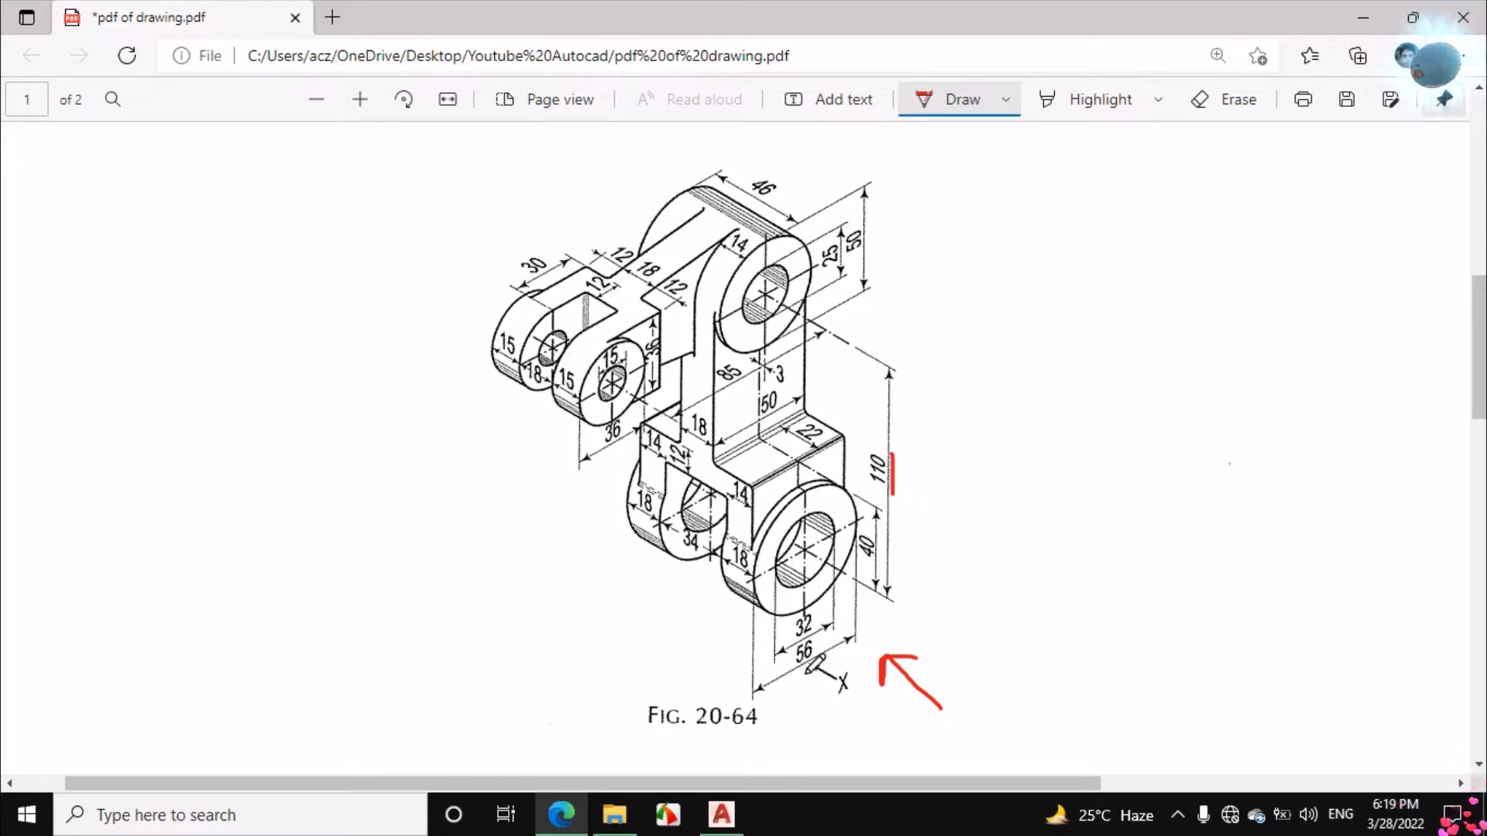
left_click(721, 813)
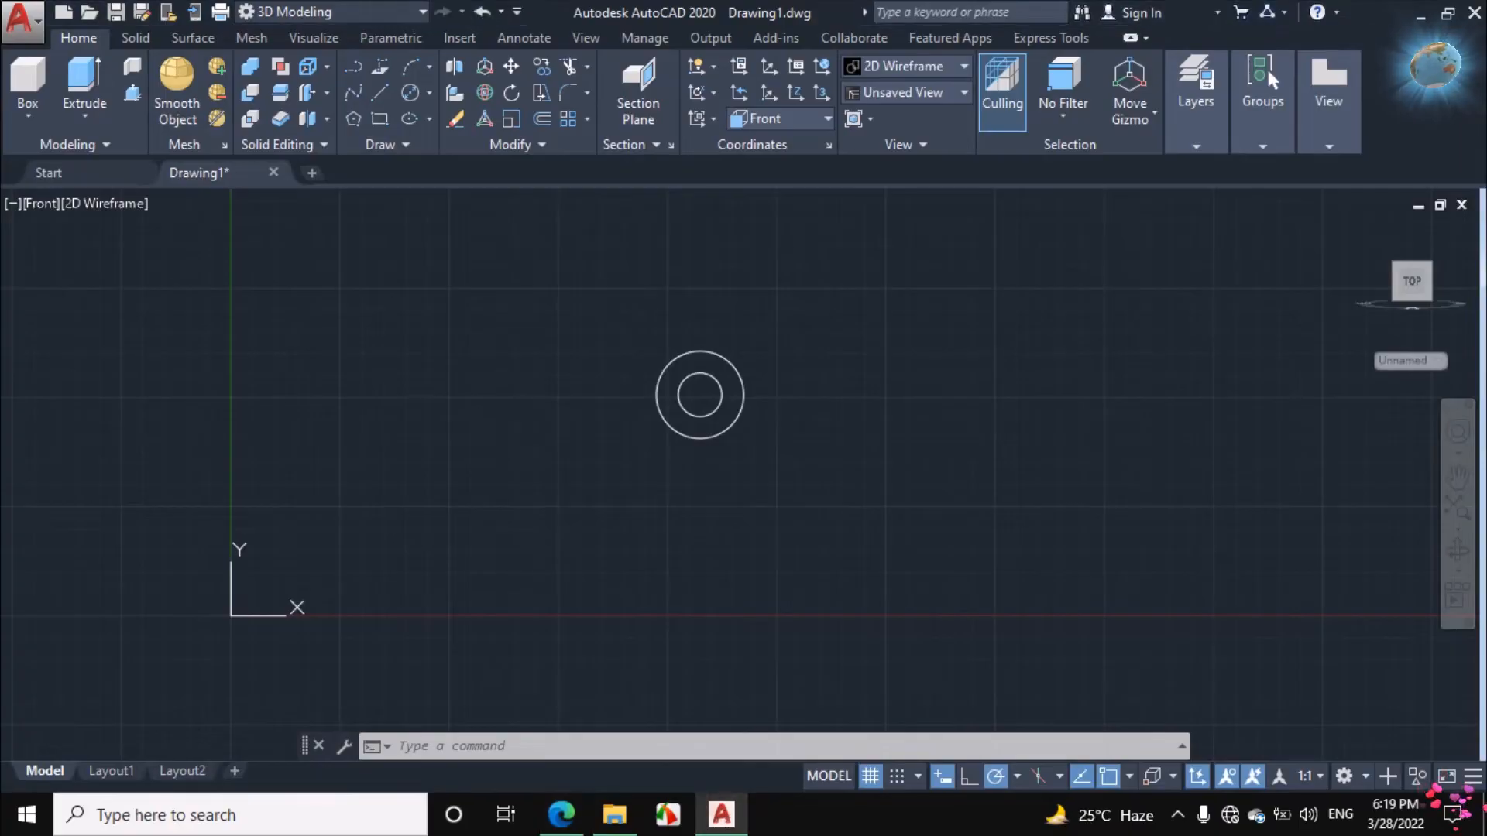
Draw a vertical line 110 long straight down from the common centre of the two circles.
left_click(379, 92)
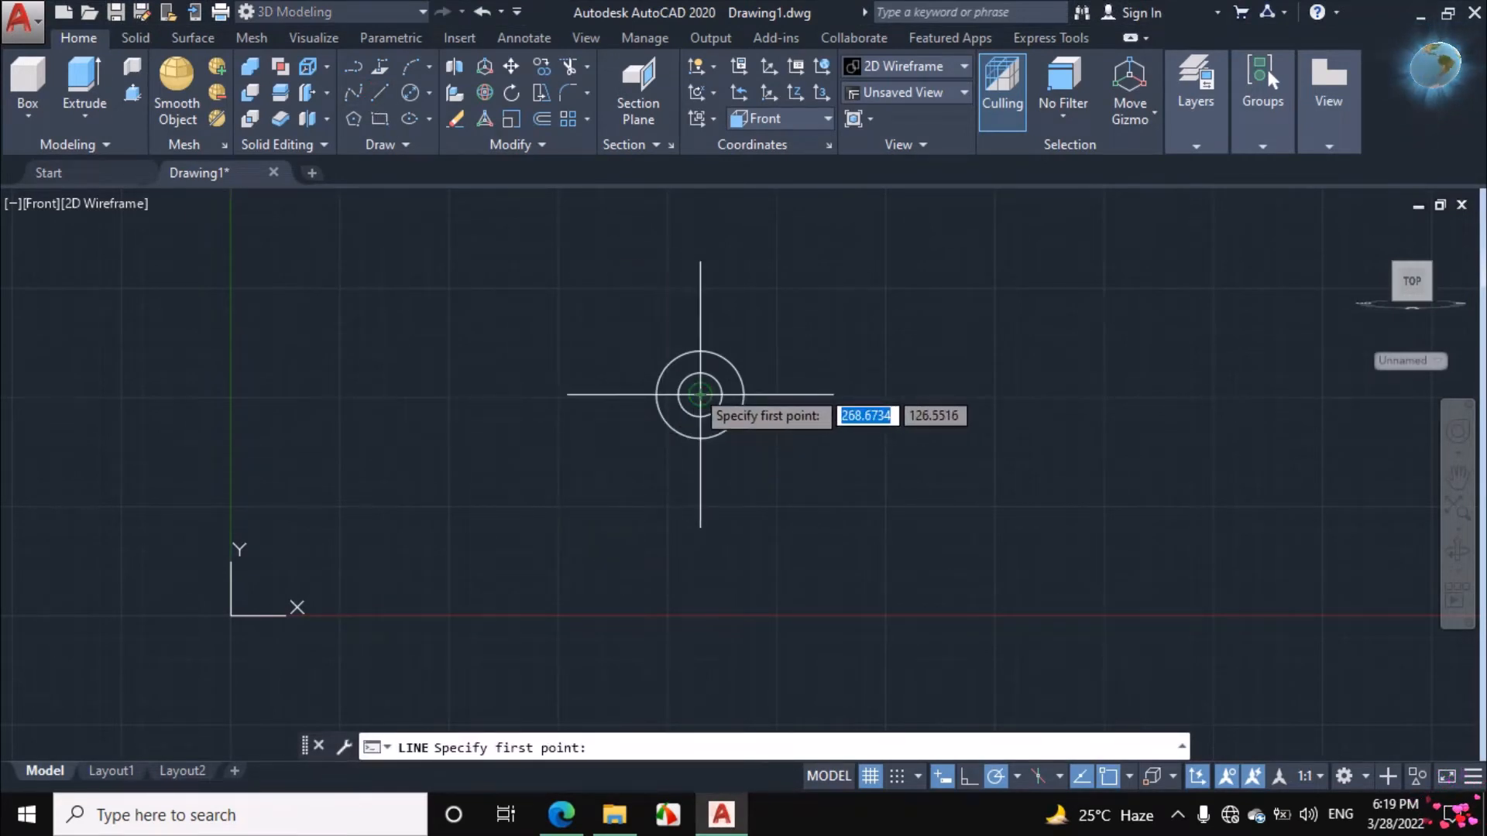
left_click(699, 395)
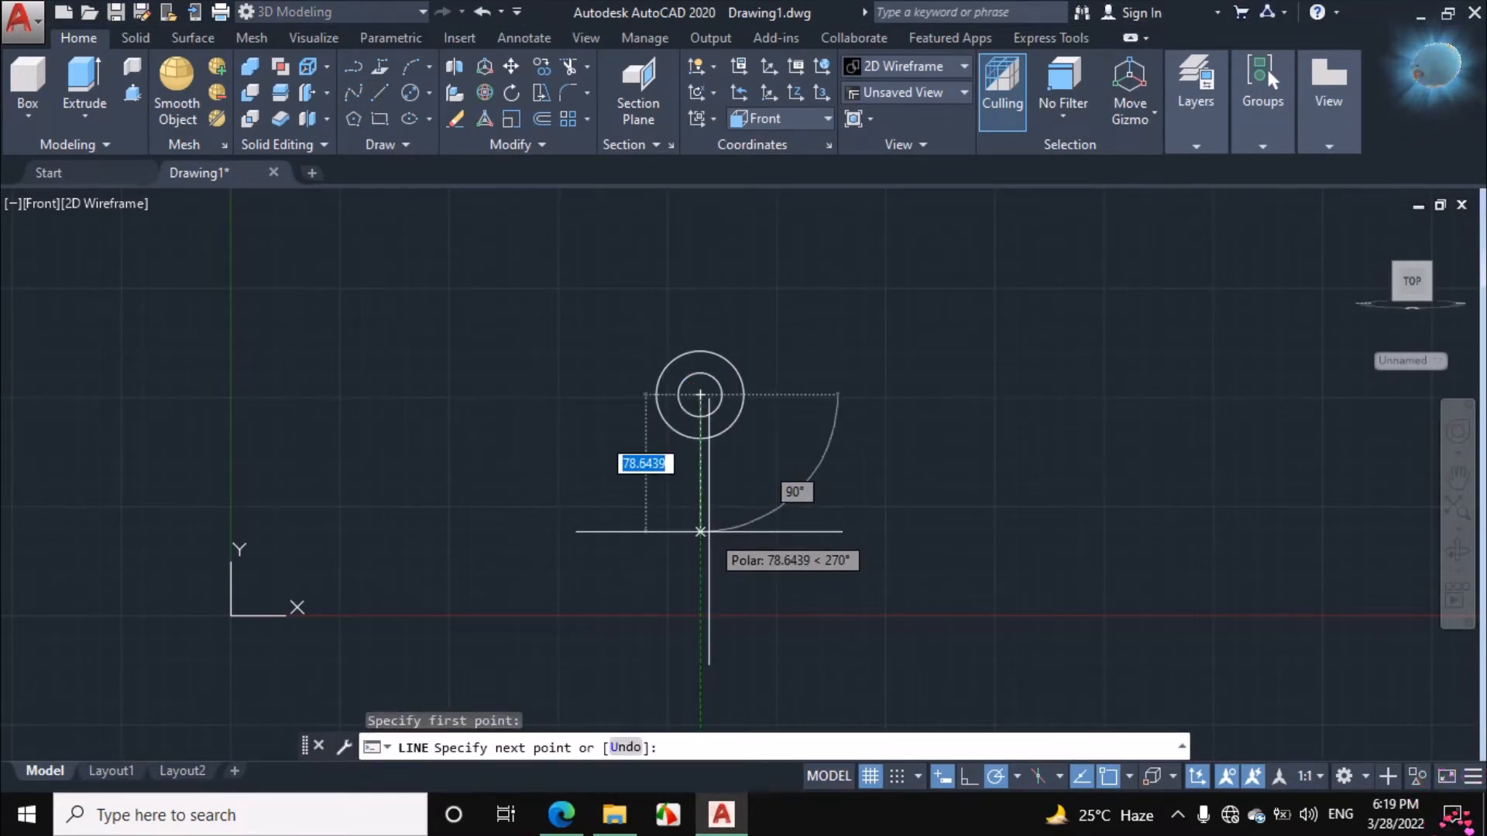
type("110")
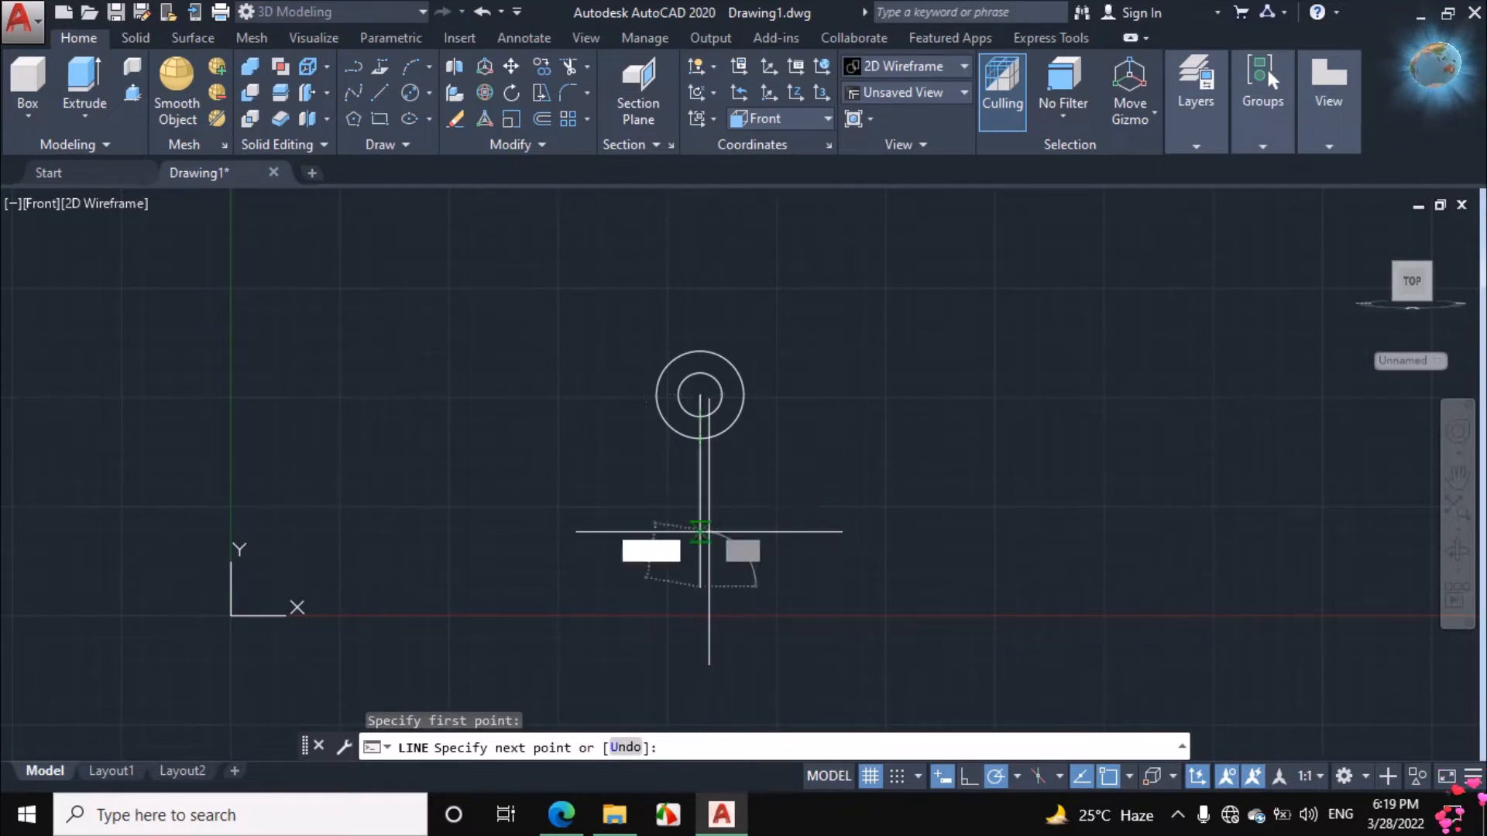
key("Return")
key("Escape")
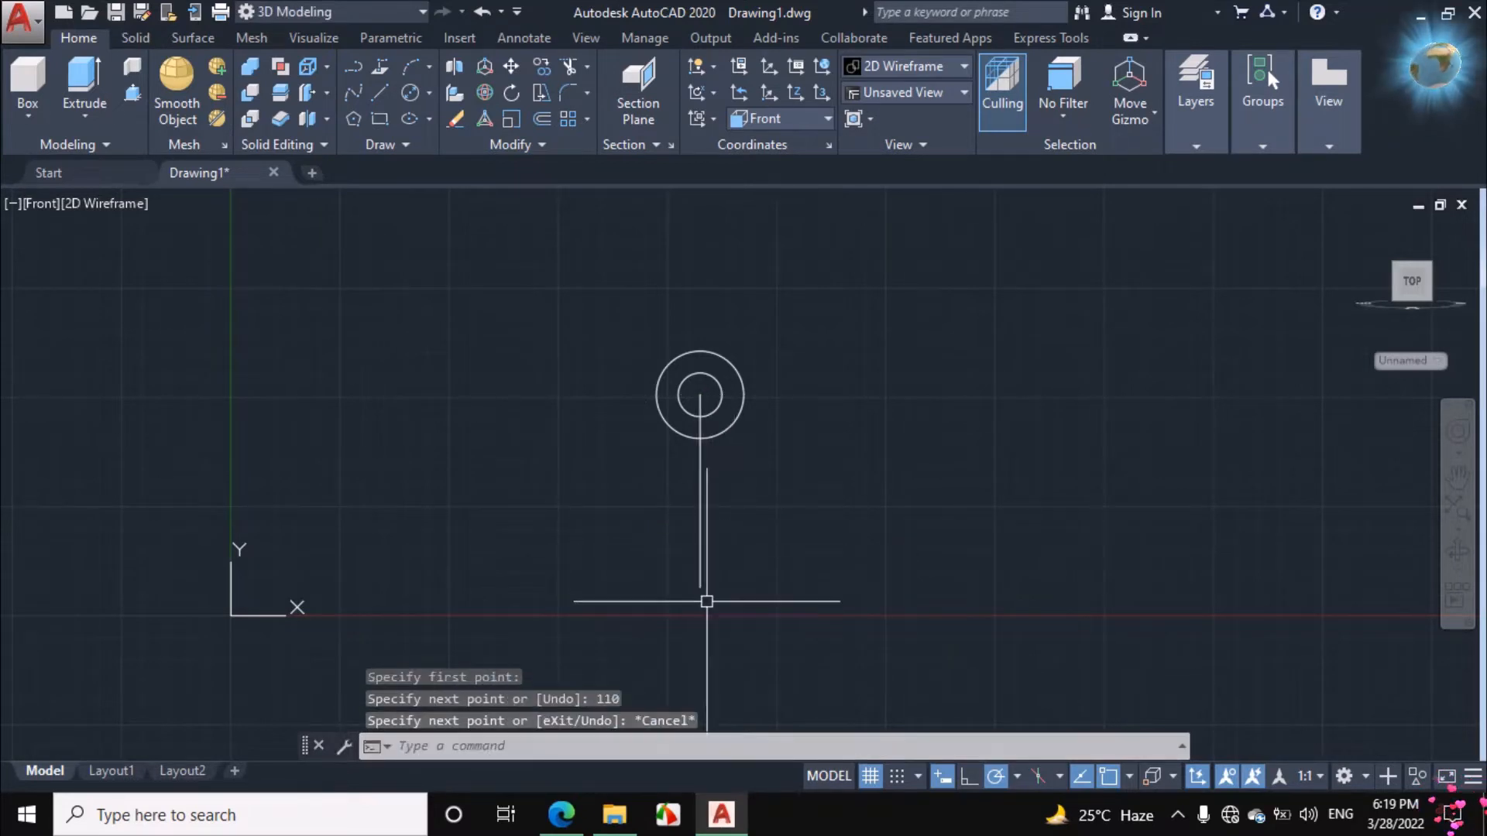
Draw a circle of diameter 32 centred on the lower end of the vertical line.
left_click(428, 93)
left_click(455, 172)
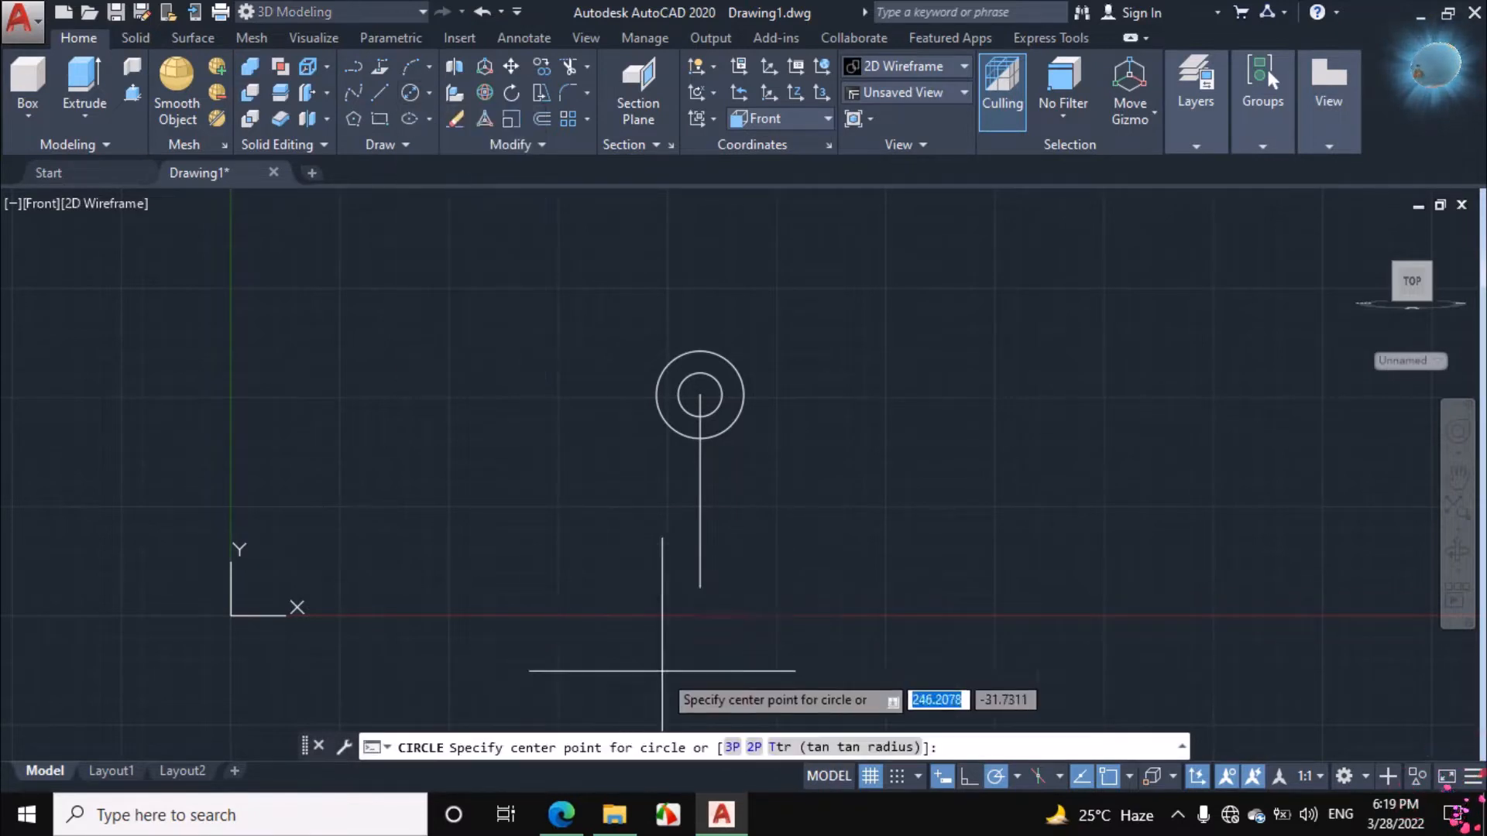
left_click(700, 588)
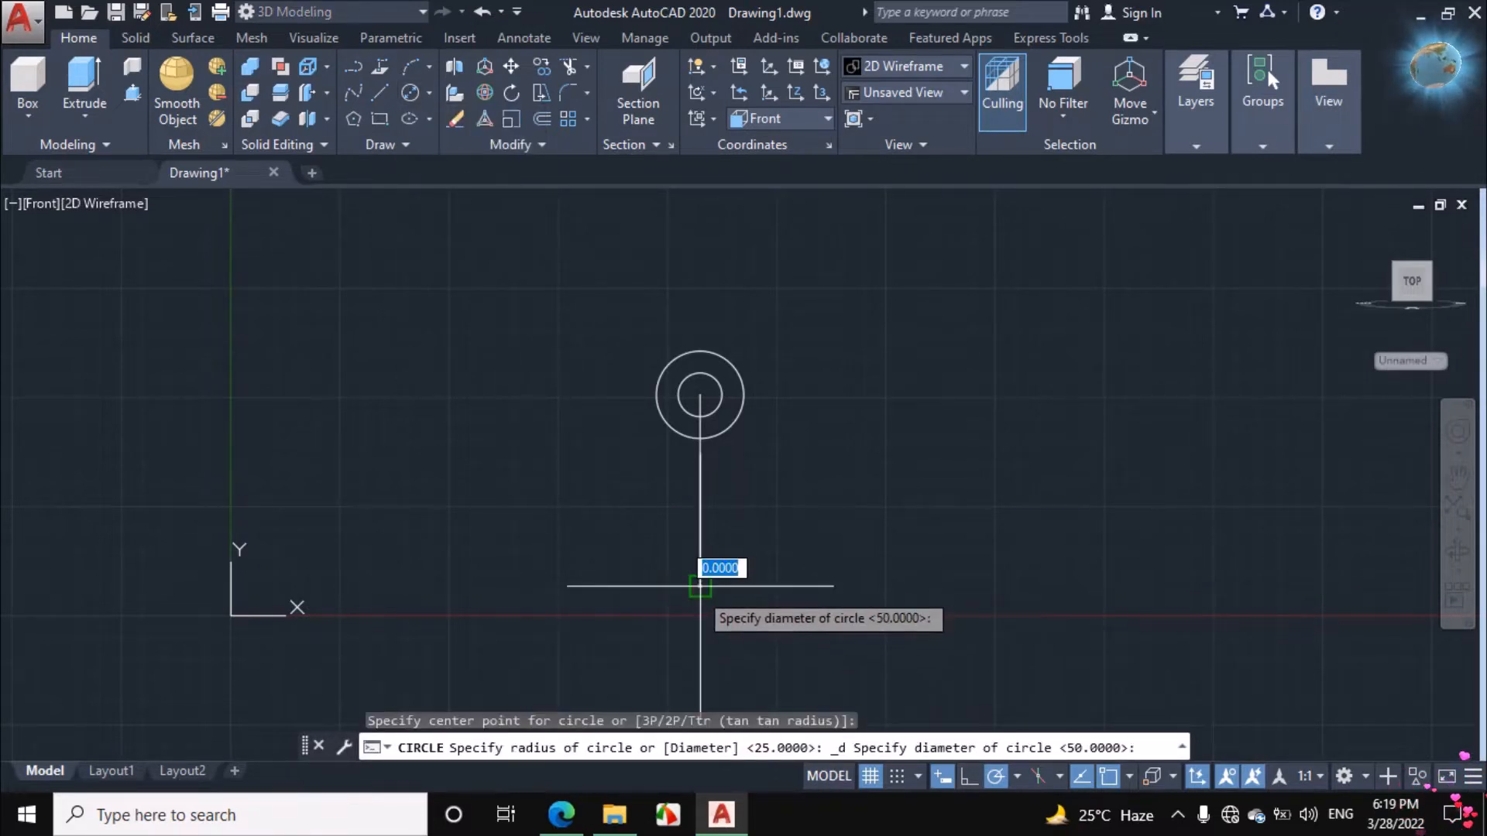
type("32")
key("Return")
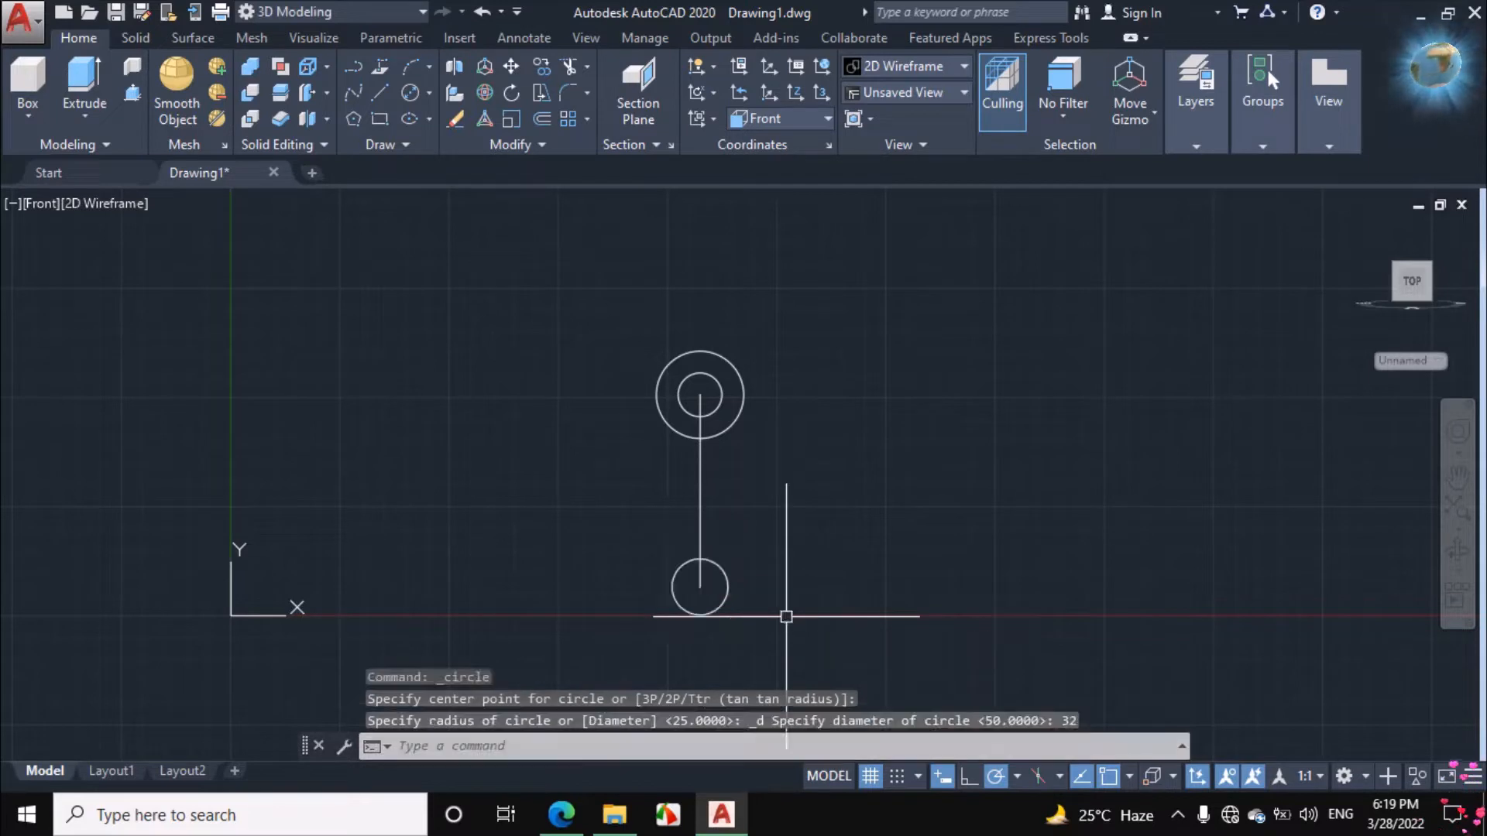
Draw a circle of diameter 56 concentric with the 32-diameter circle.
left_click(411, 92)
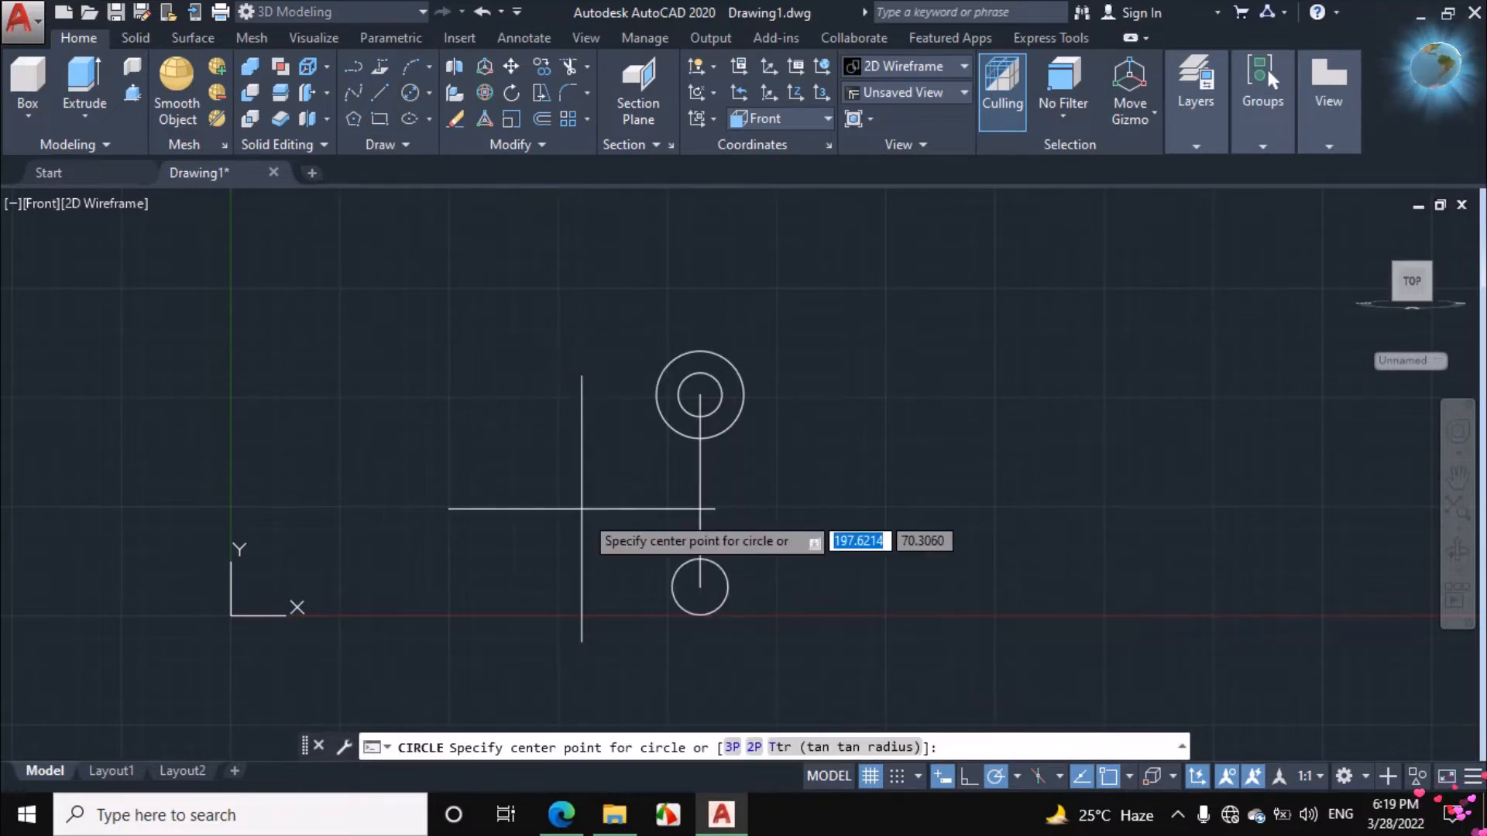
left_click(700, 587)
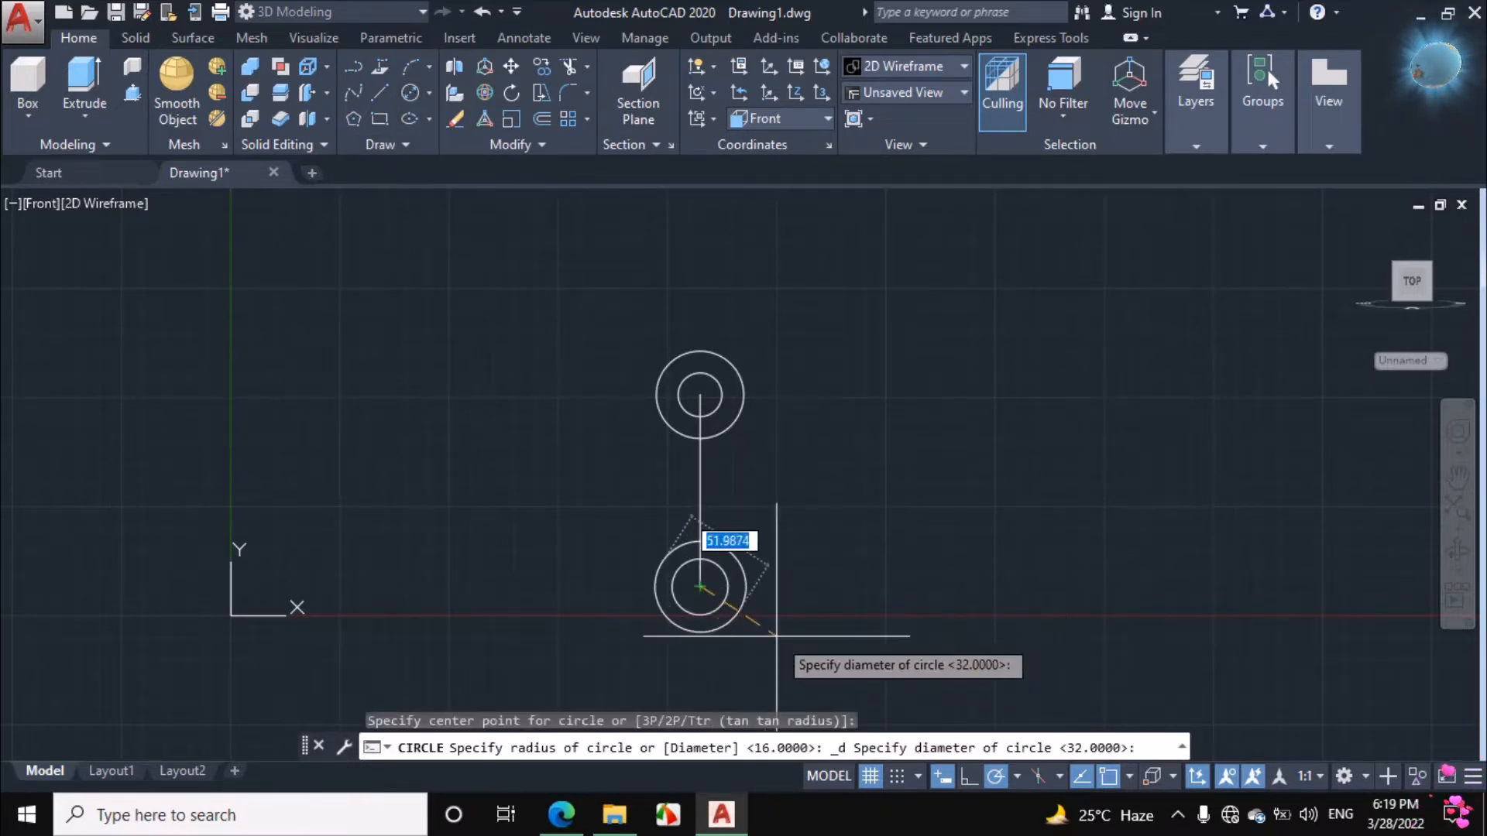
type("56")
key("Return")
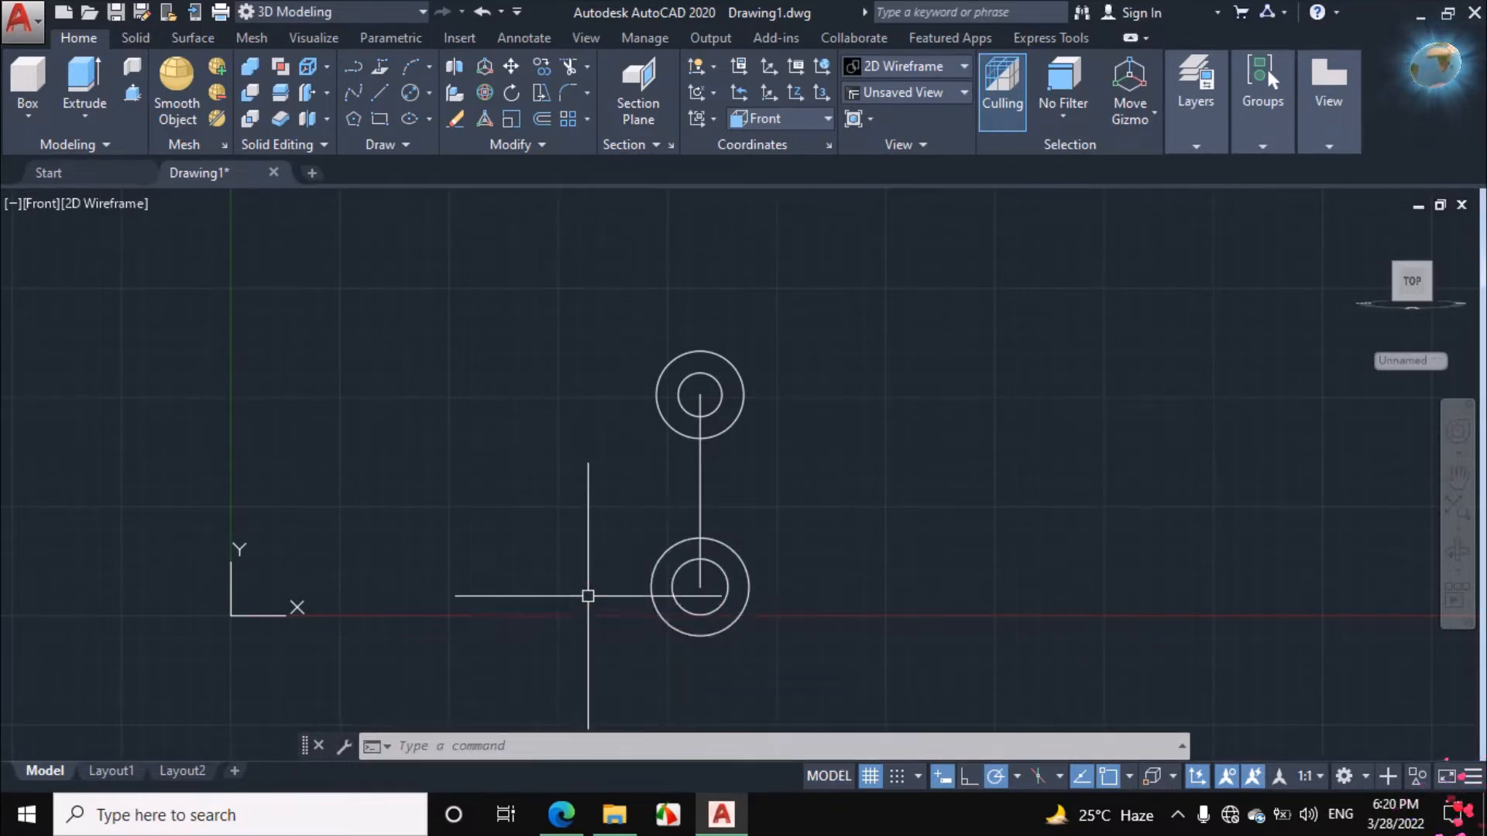
Try tracing the lower hole's vertical centreline and the block's upper front edge in red on the PDF drawing, and erase both strokes.
left_click(563, 816)
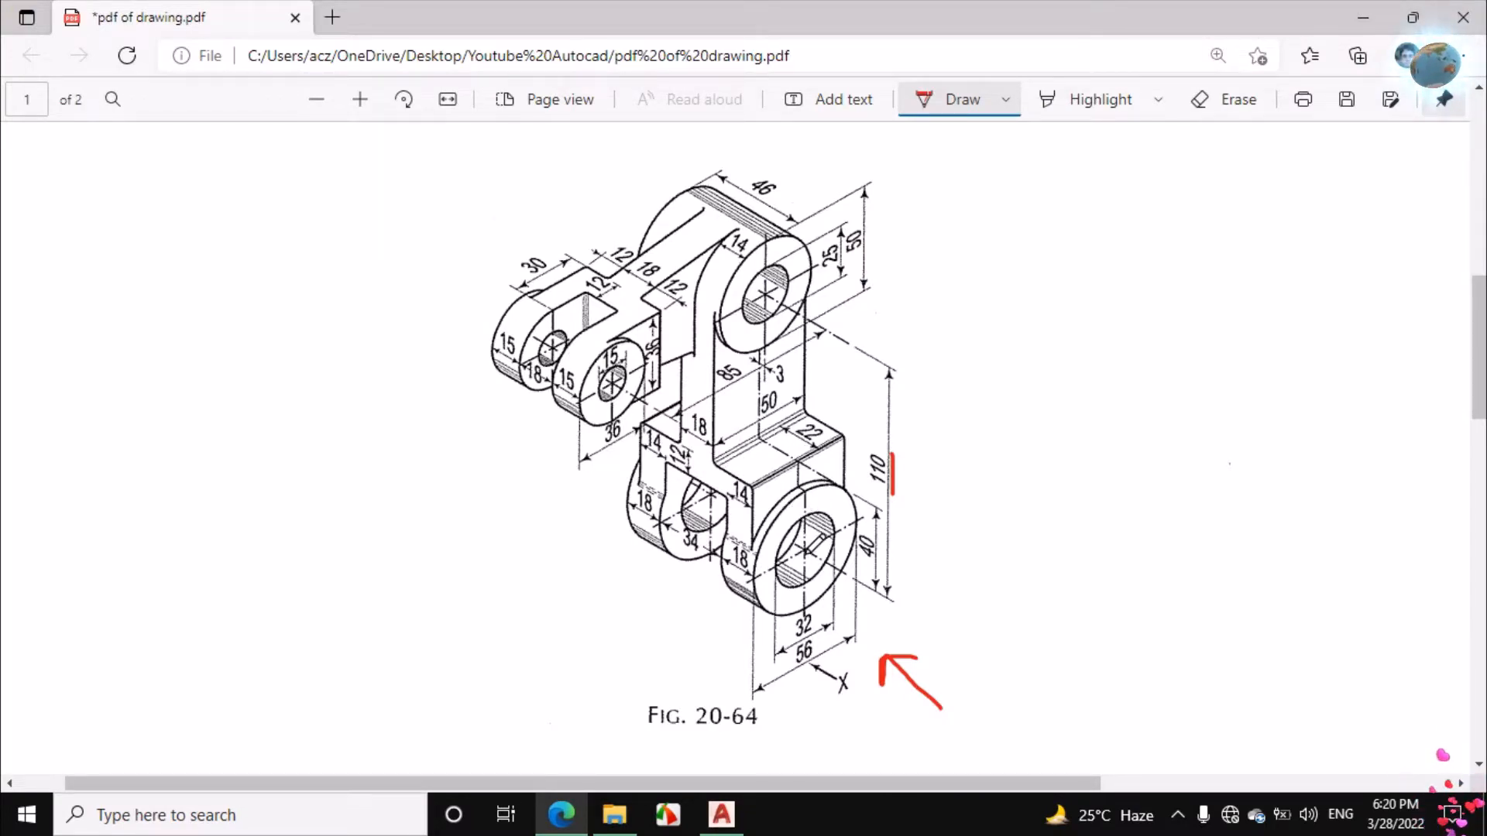
mouse_move(805, 547)
left_mouse_down()
mouse_move(791, 480)
mouse_move(803, 450)
left_mouse_up()
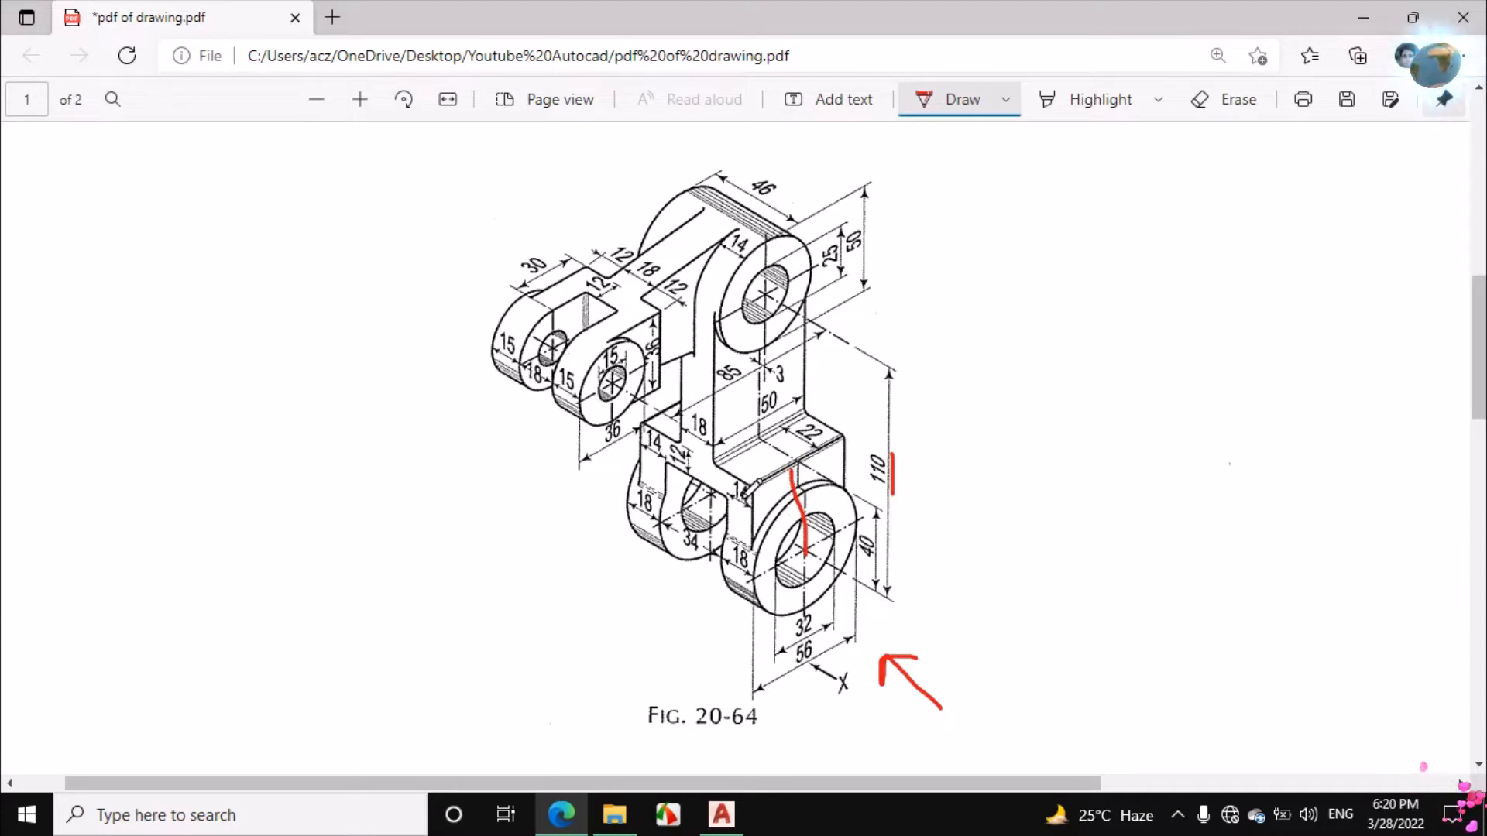
left_click_drag(747, 494, 841, 438)
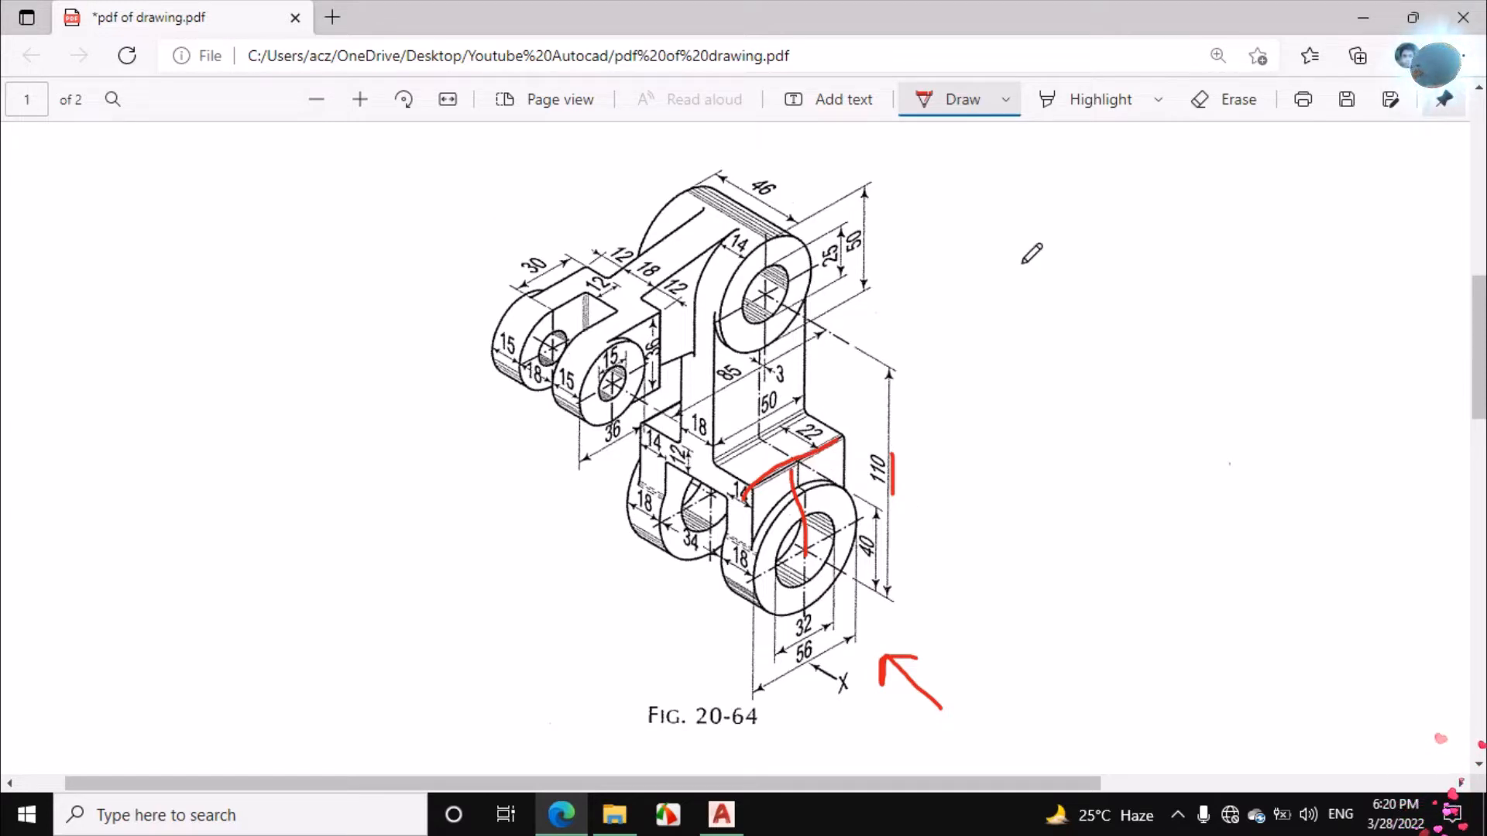
left_click(1224, 101)
mouse_move(818, 518)
left_mouse_down()
mouse_move(804, 460)
mouse_move(788, 463)
left_mouse_up()
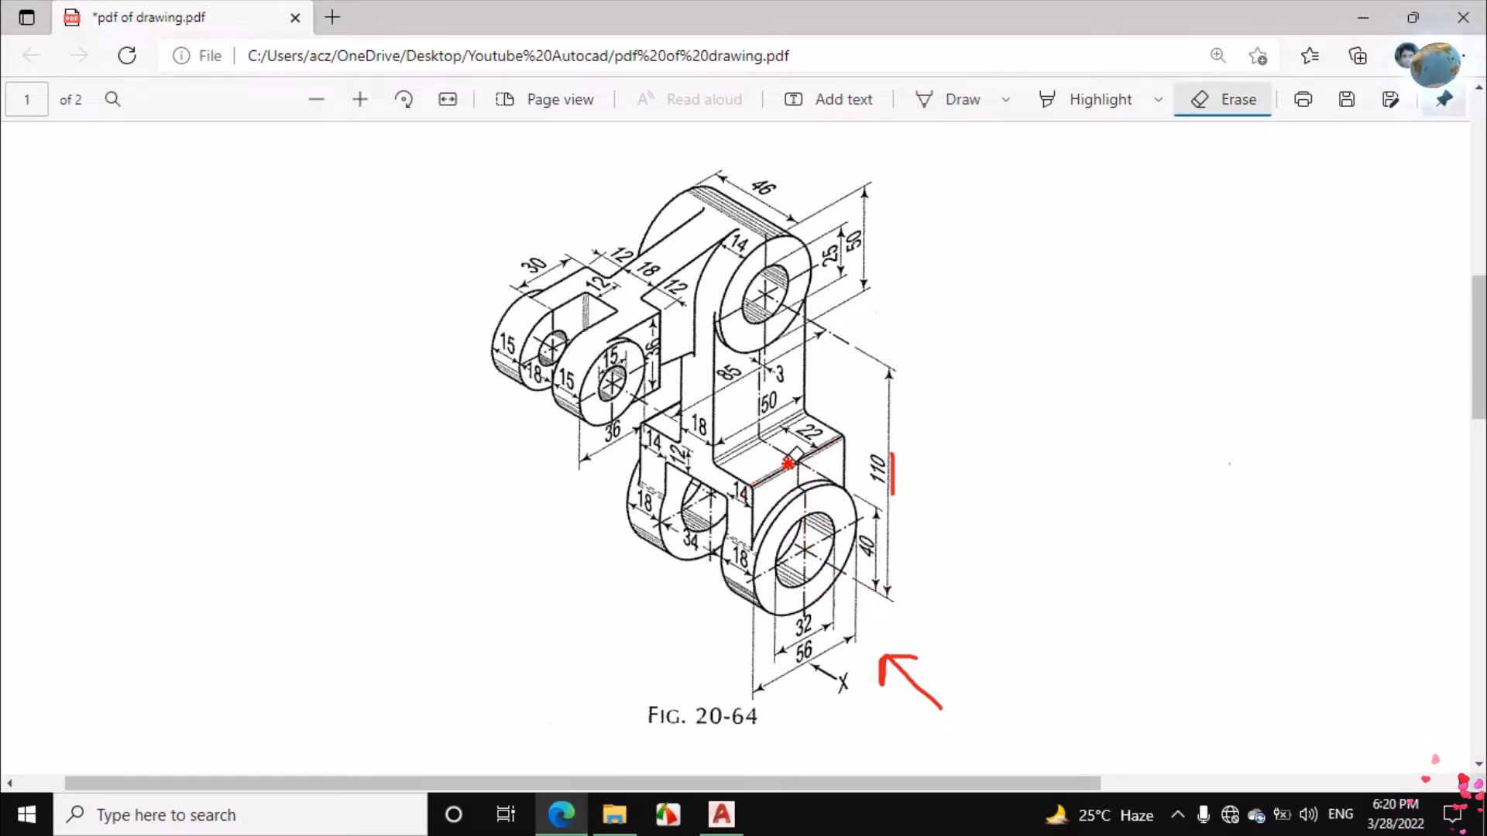
Trace in red the two extension lines of the 40 dimension and the vertical centreline between them on the PDF drawing.
left_click(961, 99)
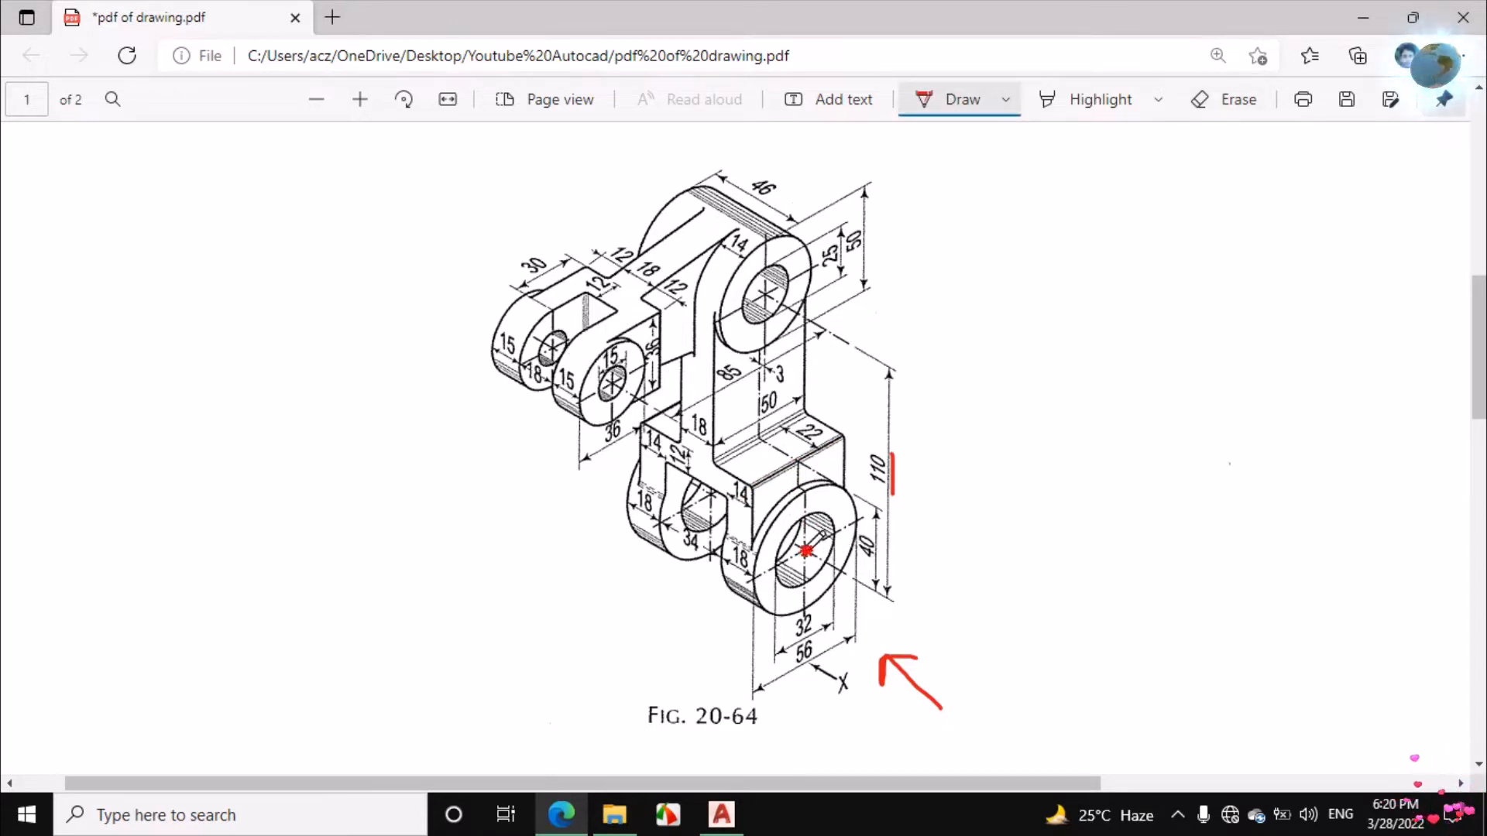
left_click_drag(806, 552, 876, 582)
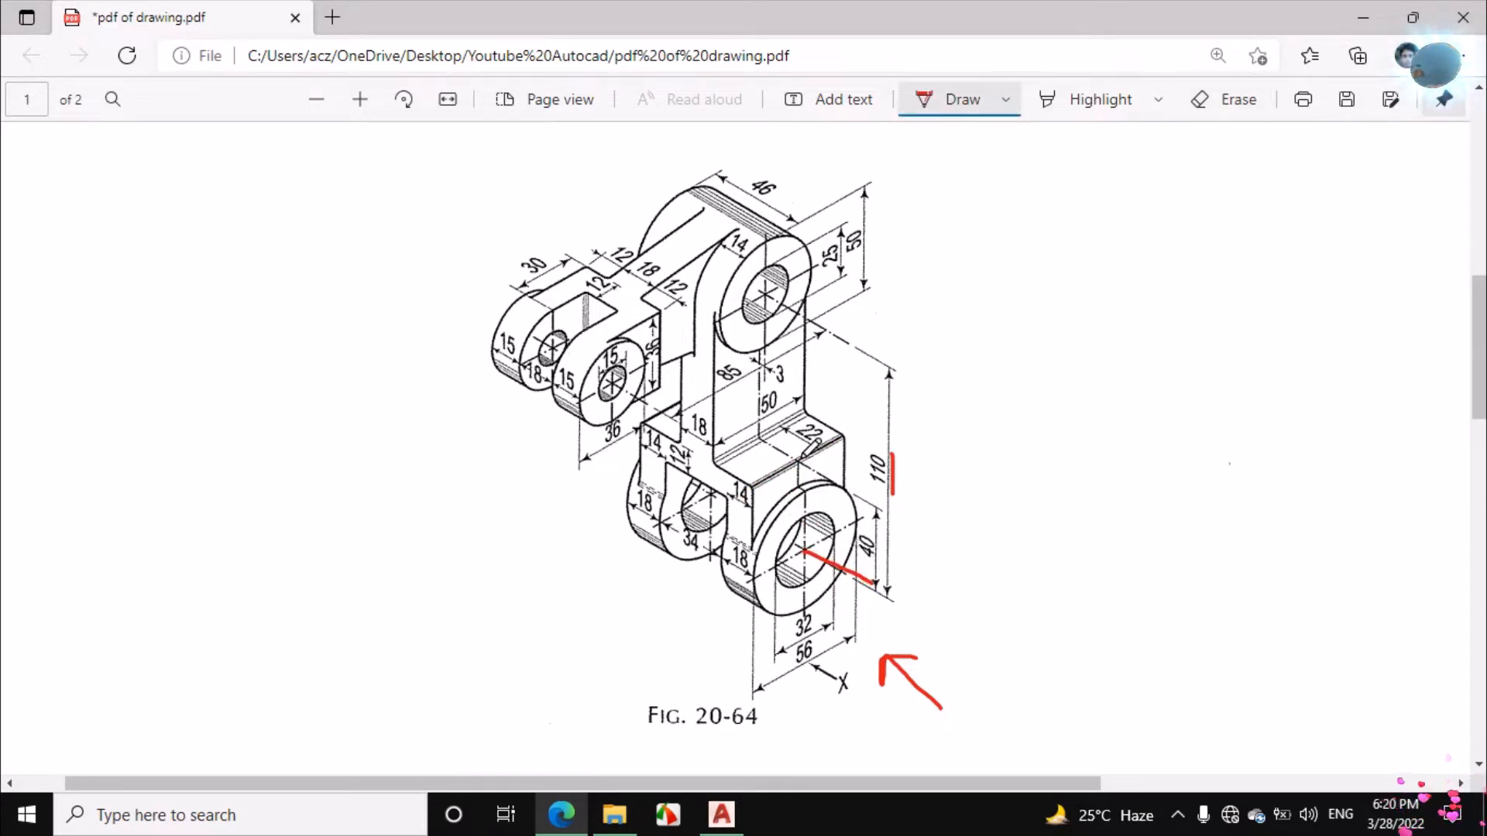
left_click_drag(797, 465, 881, 508)
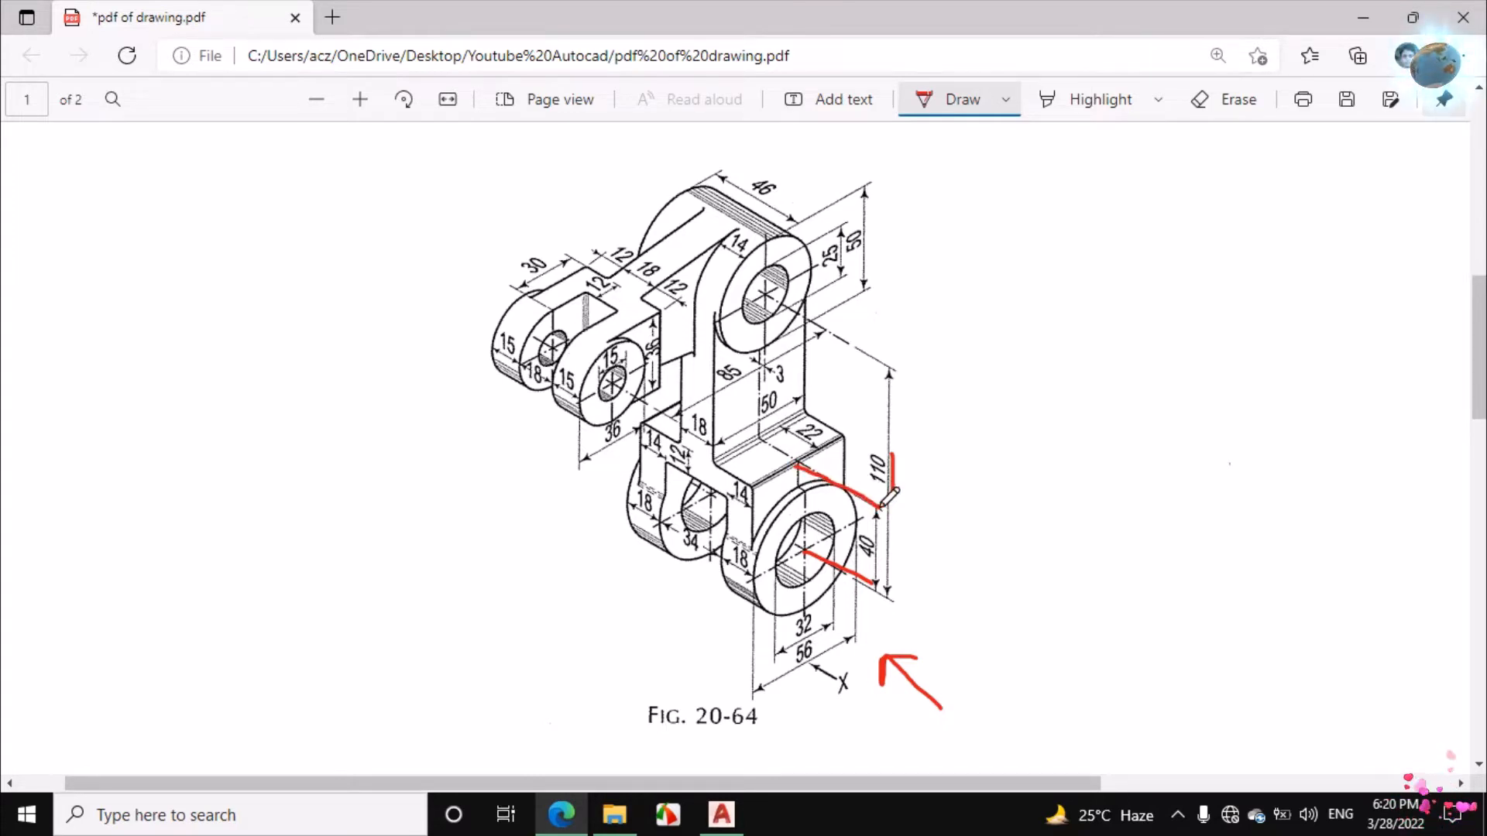
left_click_drag(803, 550, 800, 467)
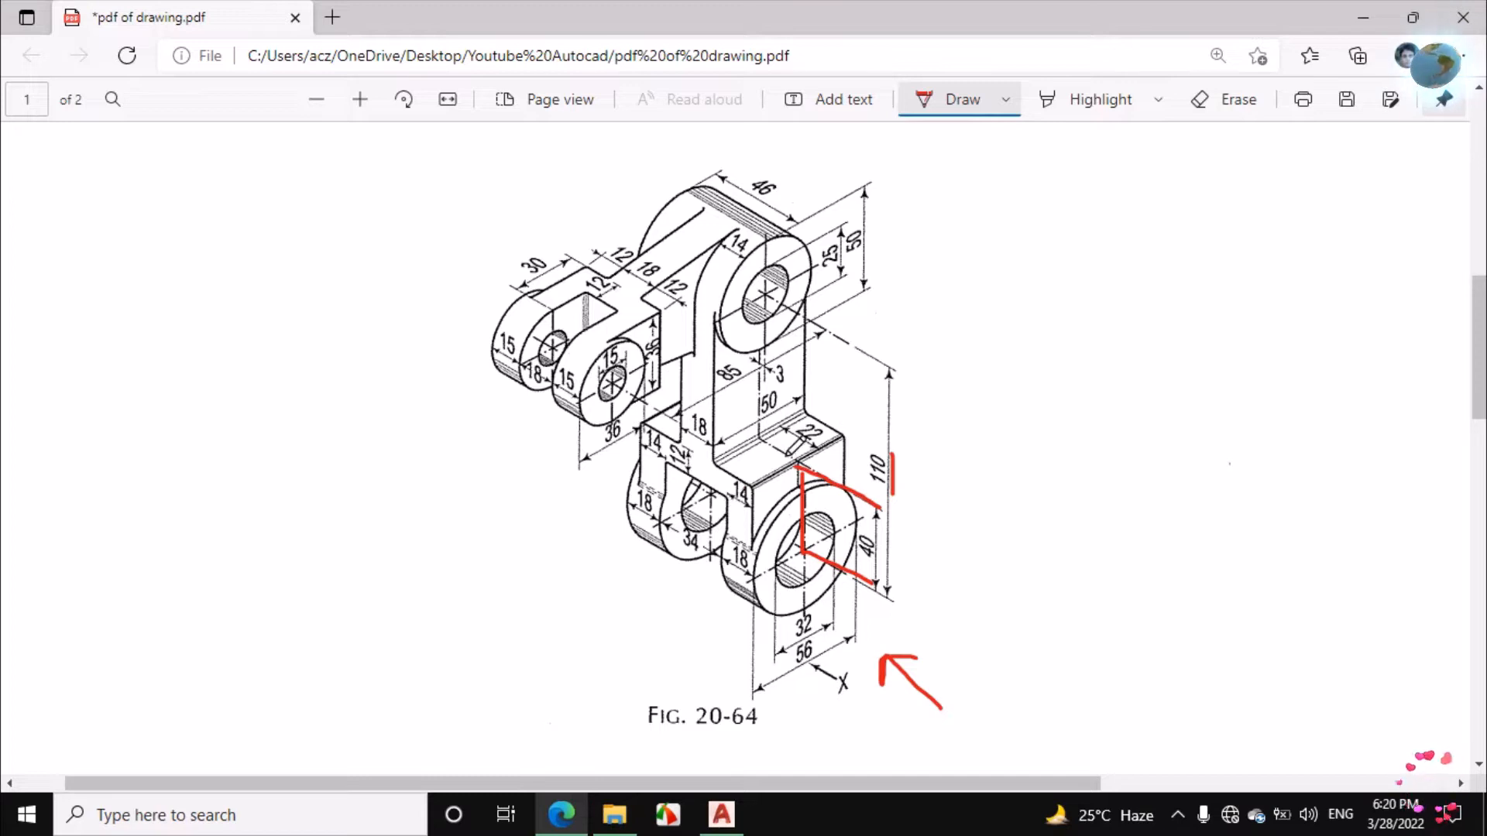
Switch to AutoCAD and erase the vertical line joining the centres of the upper and lower circles.
left_click(721, 814)
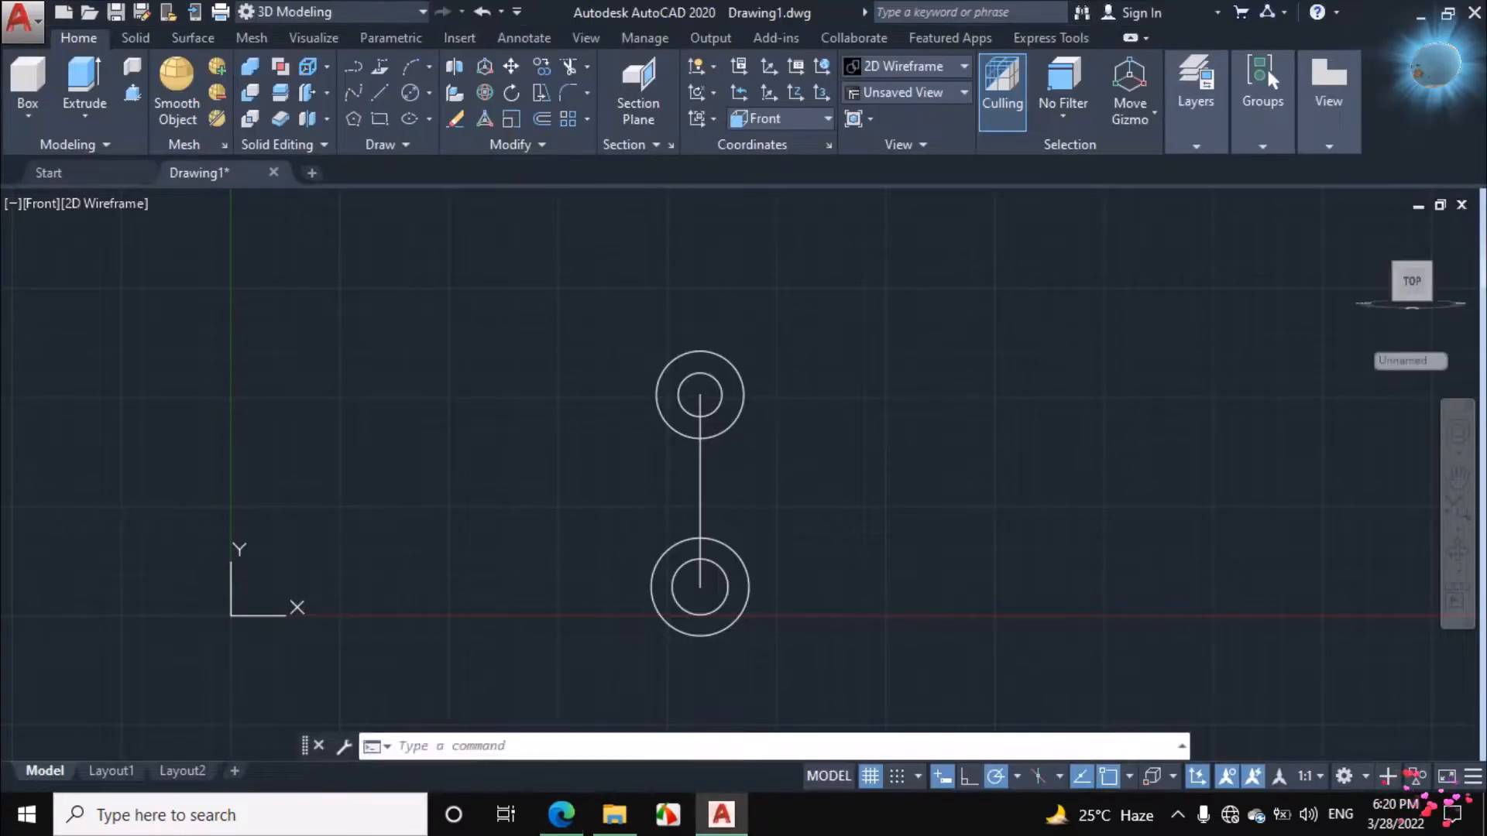
left_click(699, 488)
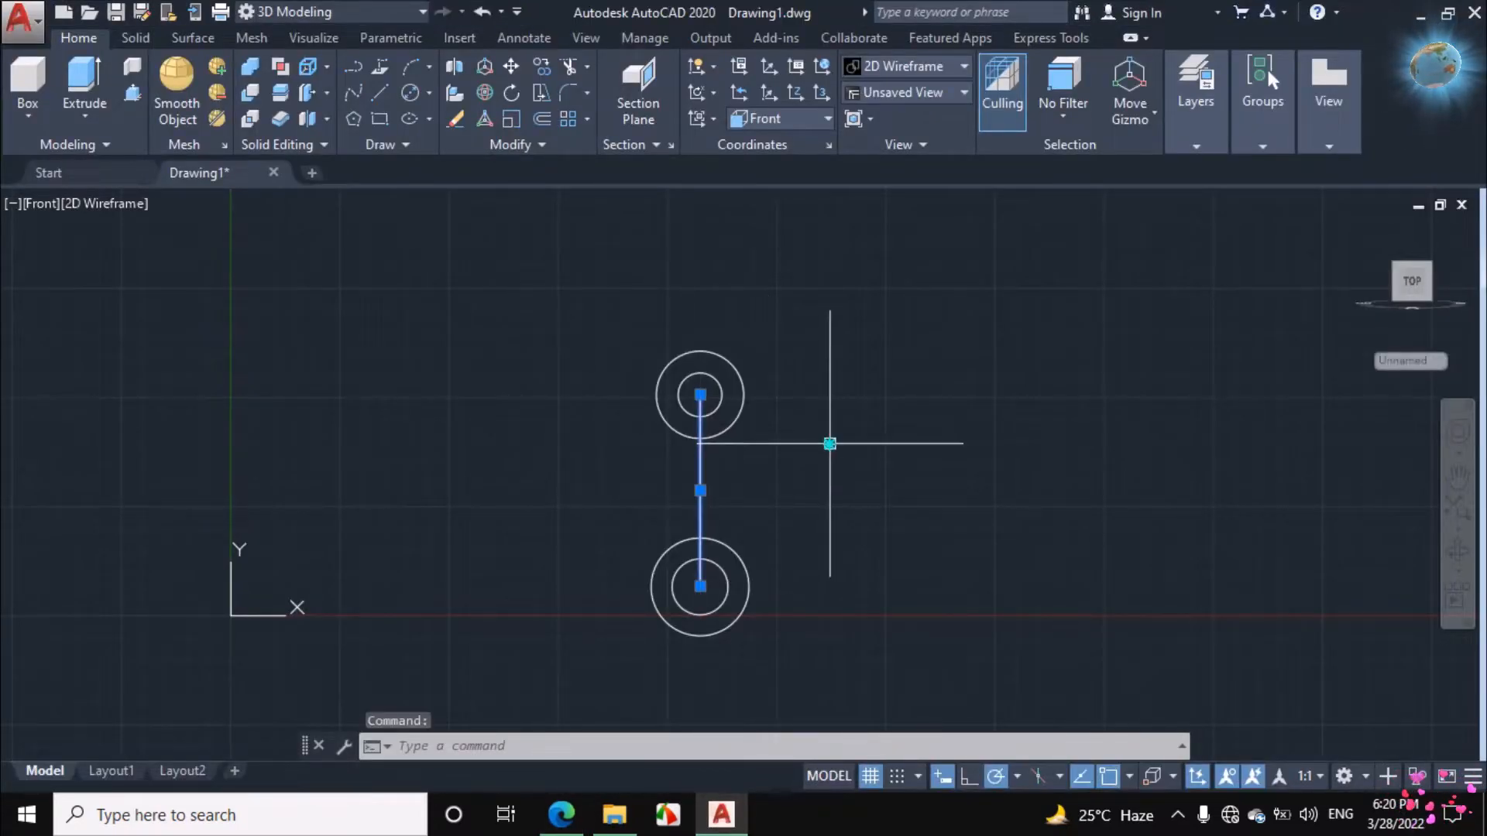
right_click(827, 443)
left_click(873, 396)
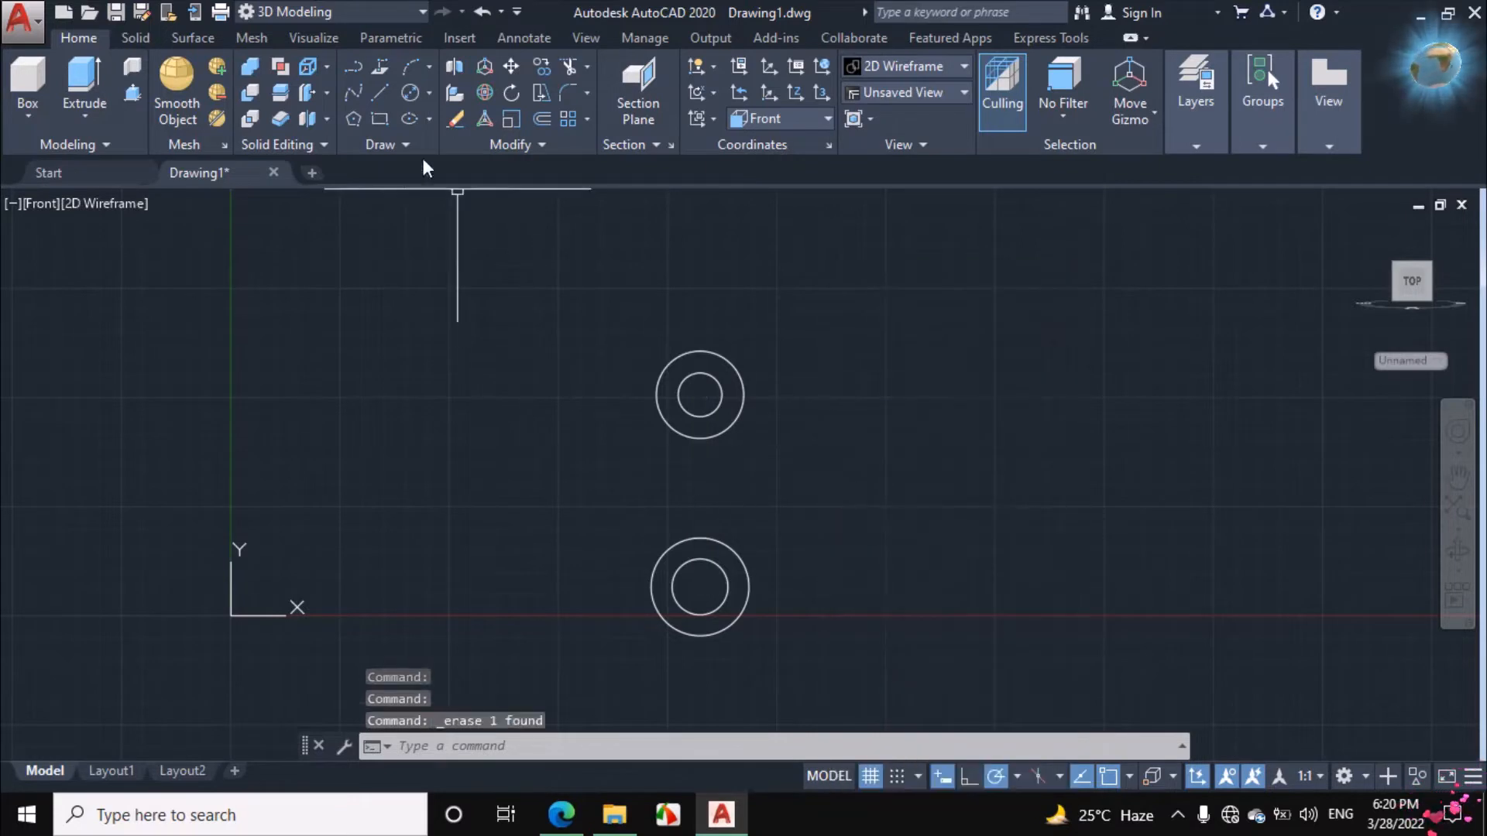
Draw a vertical line 40 units long upward from the centre of the lower circles.
left_click(379, 92)
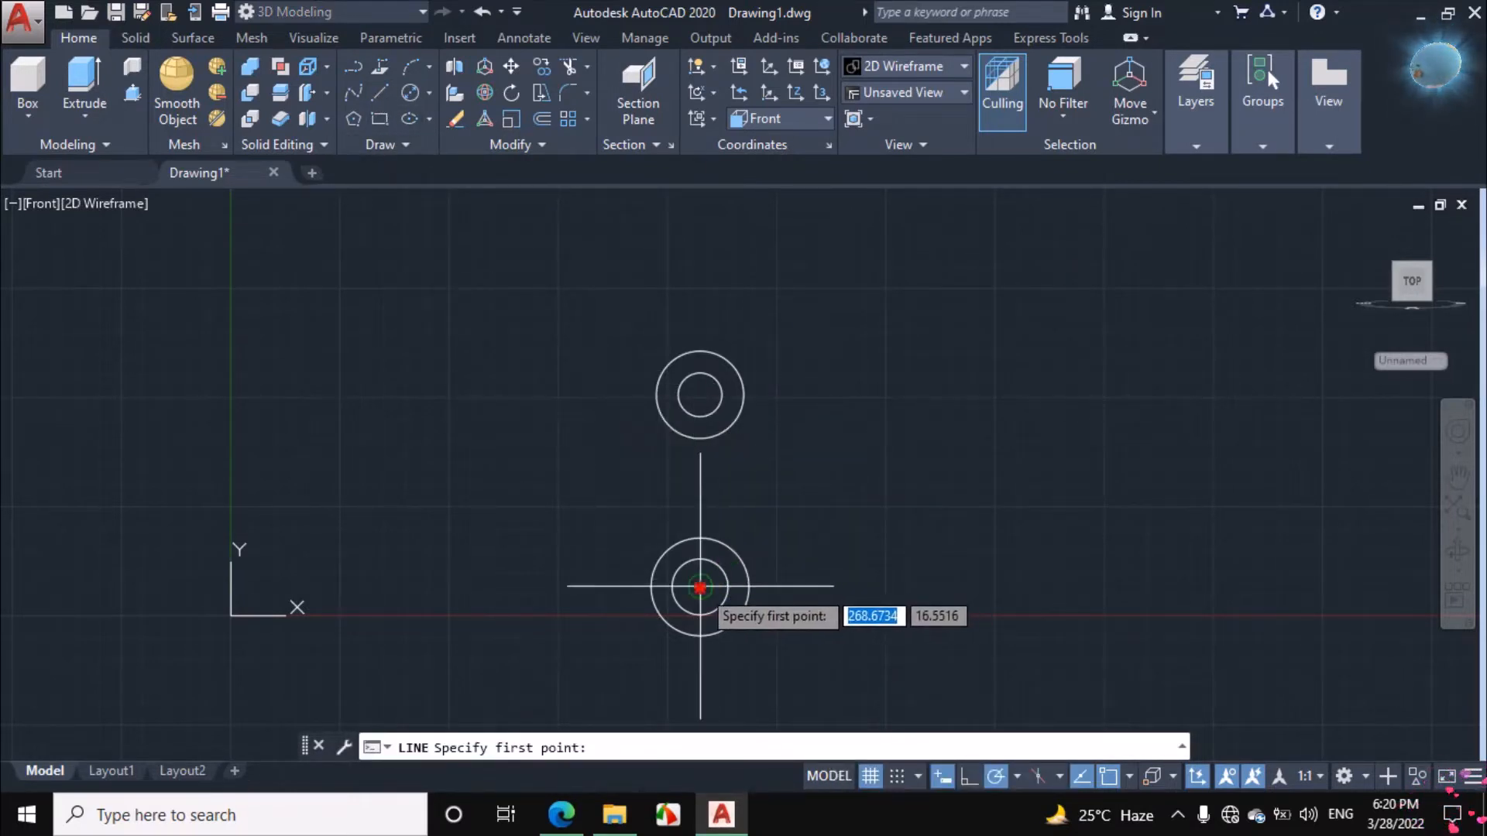
left_click(701, 587)
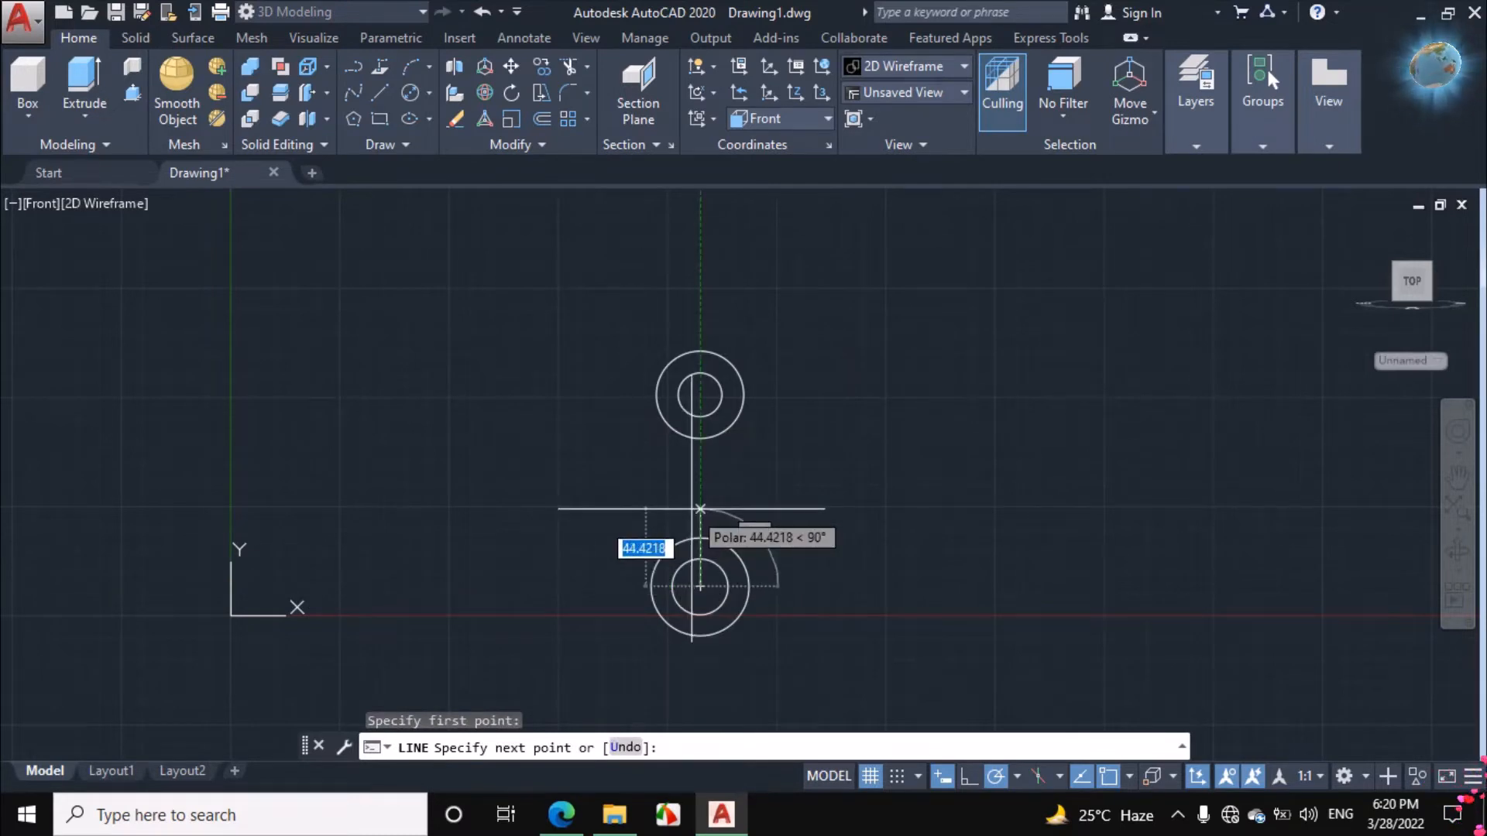
type("40")
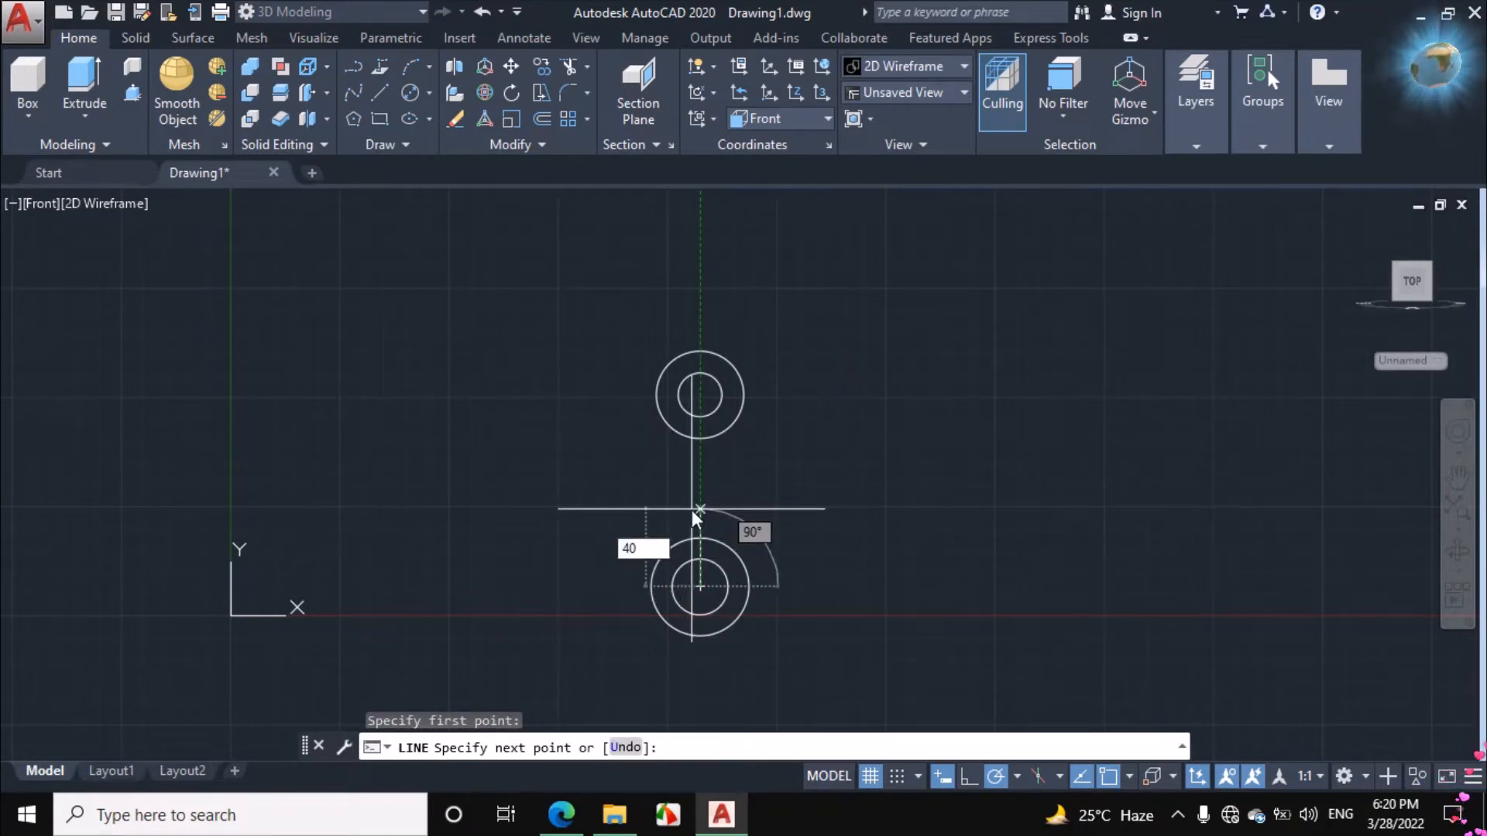
key("Return")
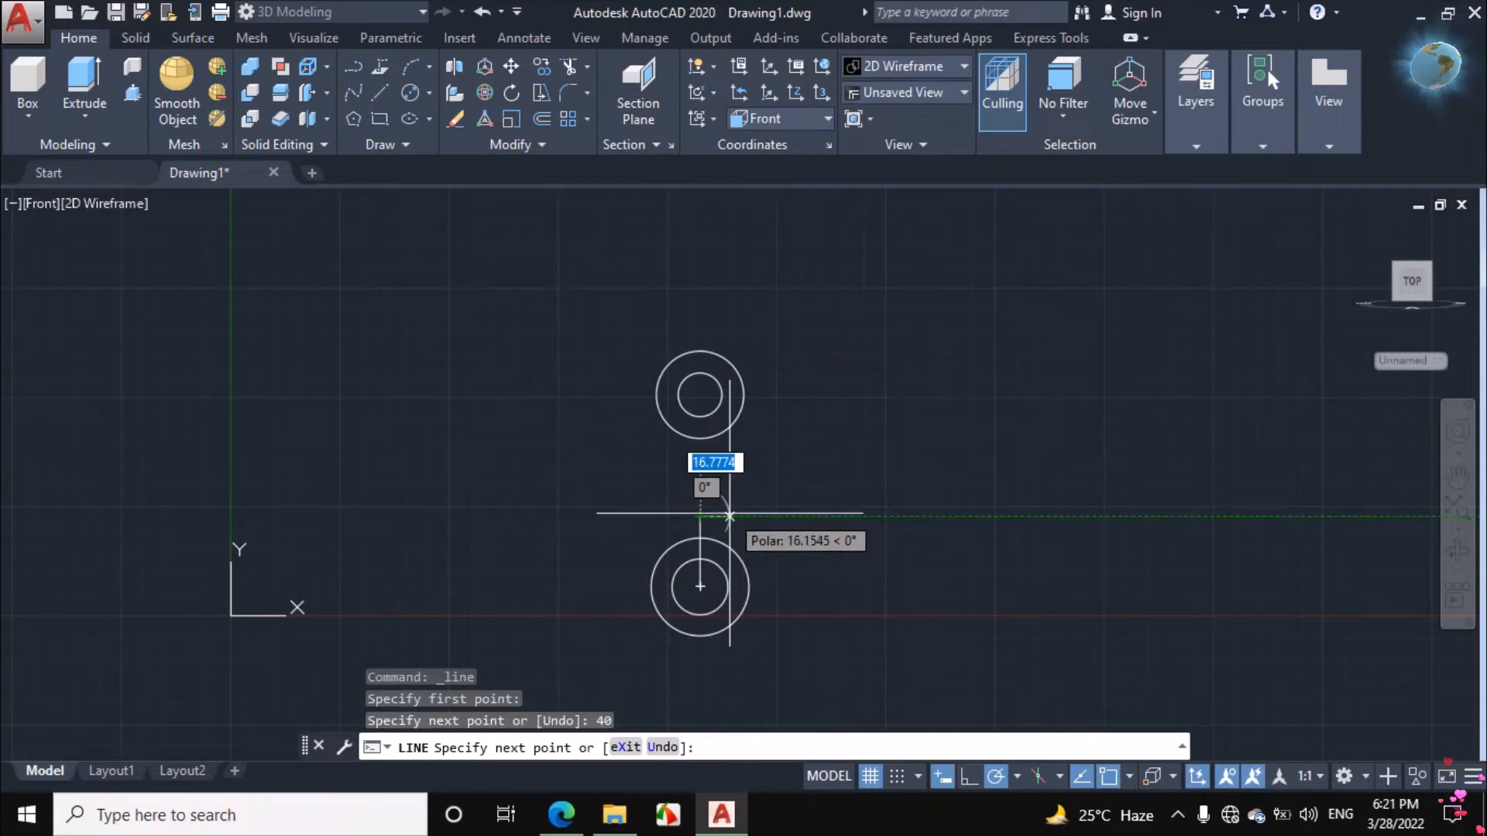
key("Escape")
scroll(708, 555, "up", 4)
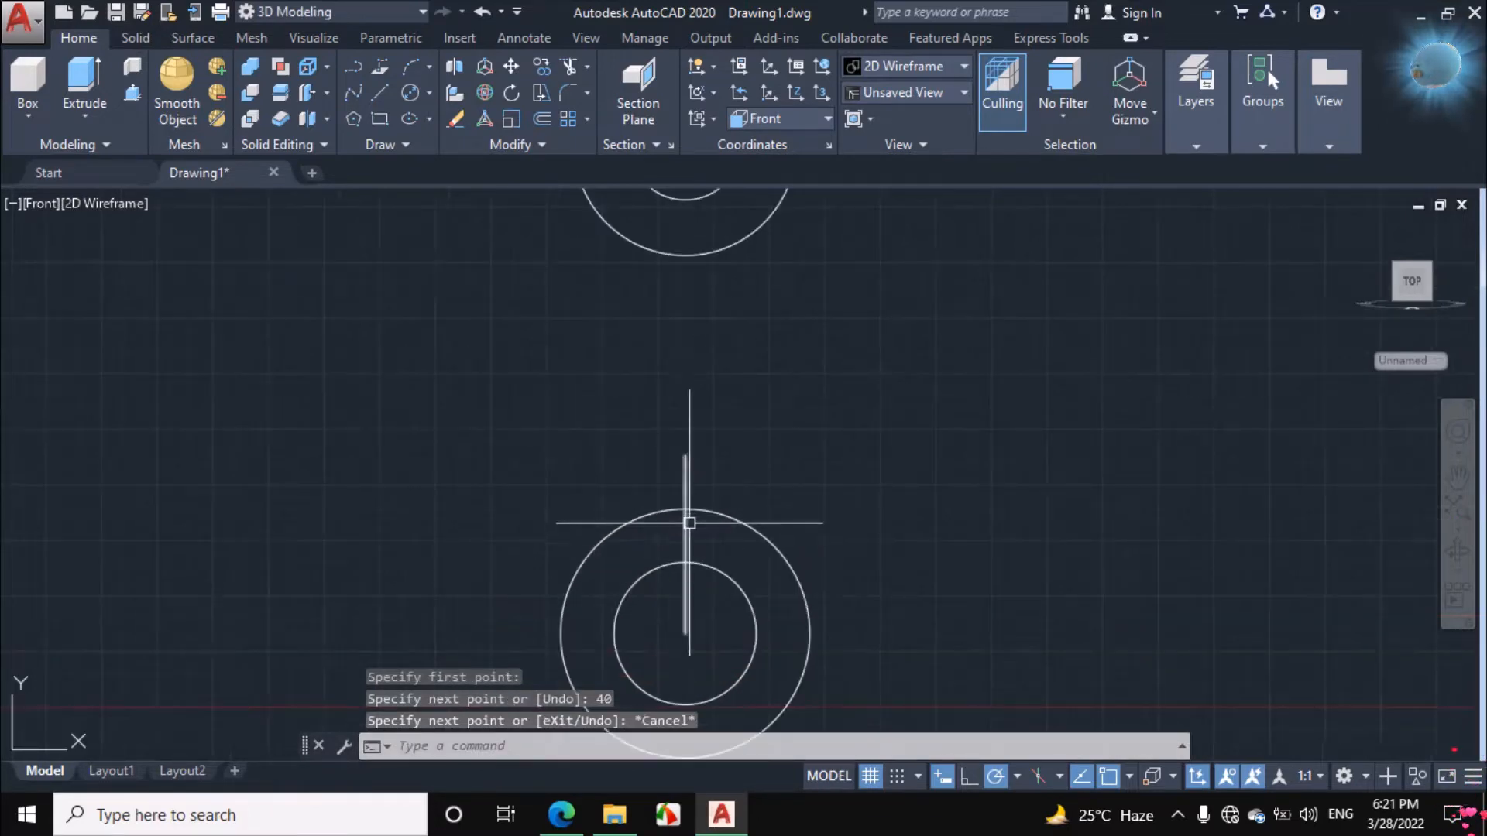
Trace in red the upright web's two side edges and its bottom edge on the PDF drawing.
left_click(567, 813)
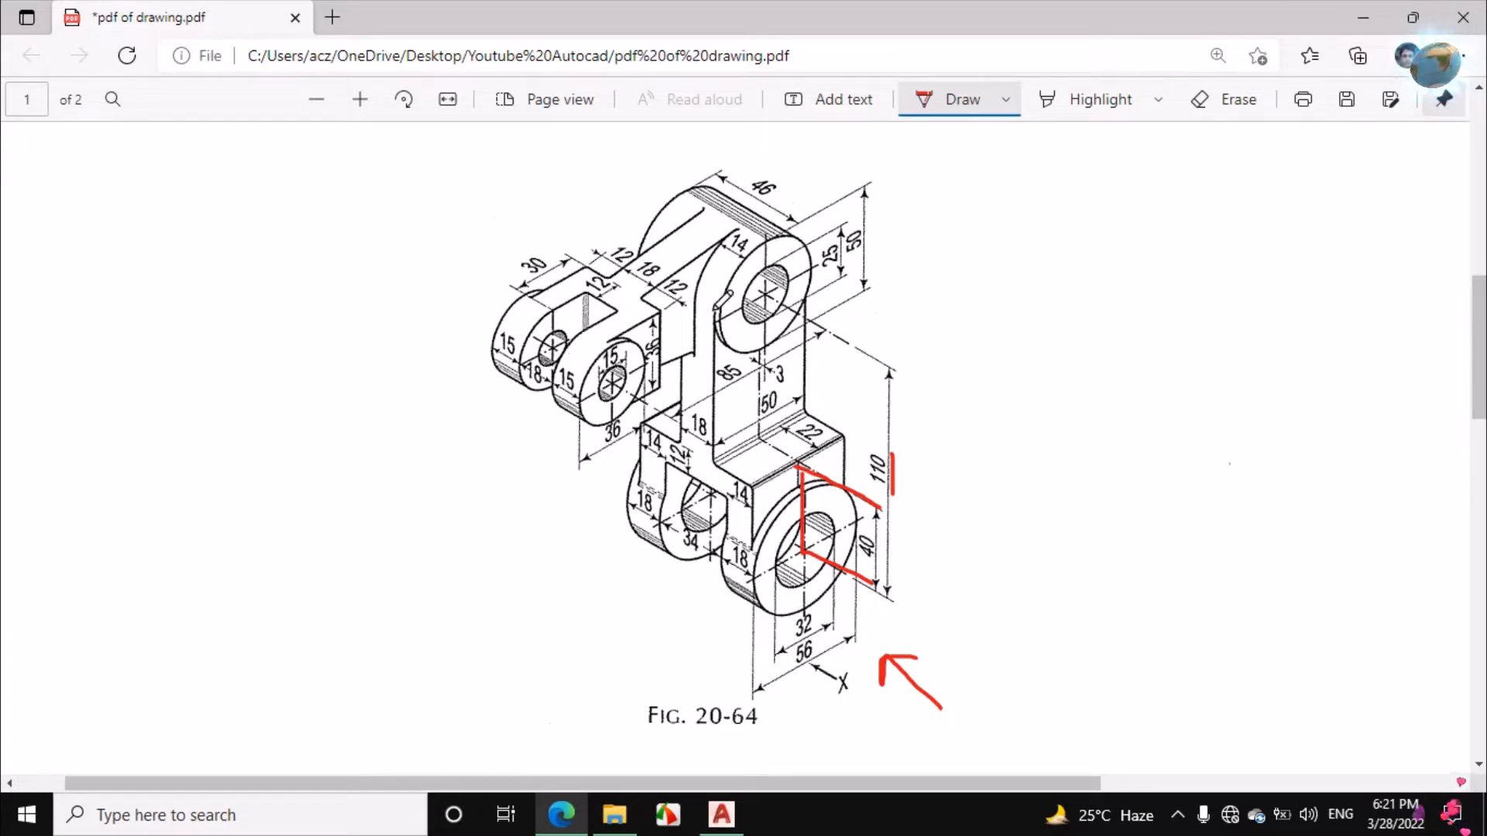
left_click_drag(718, 318, 724, 459)
left_click_drag(800, 302, 811, 418)
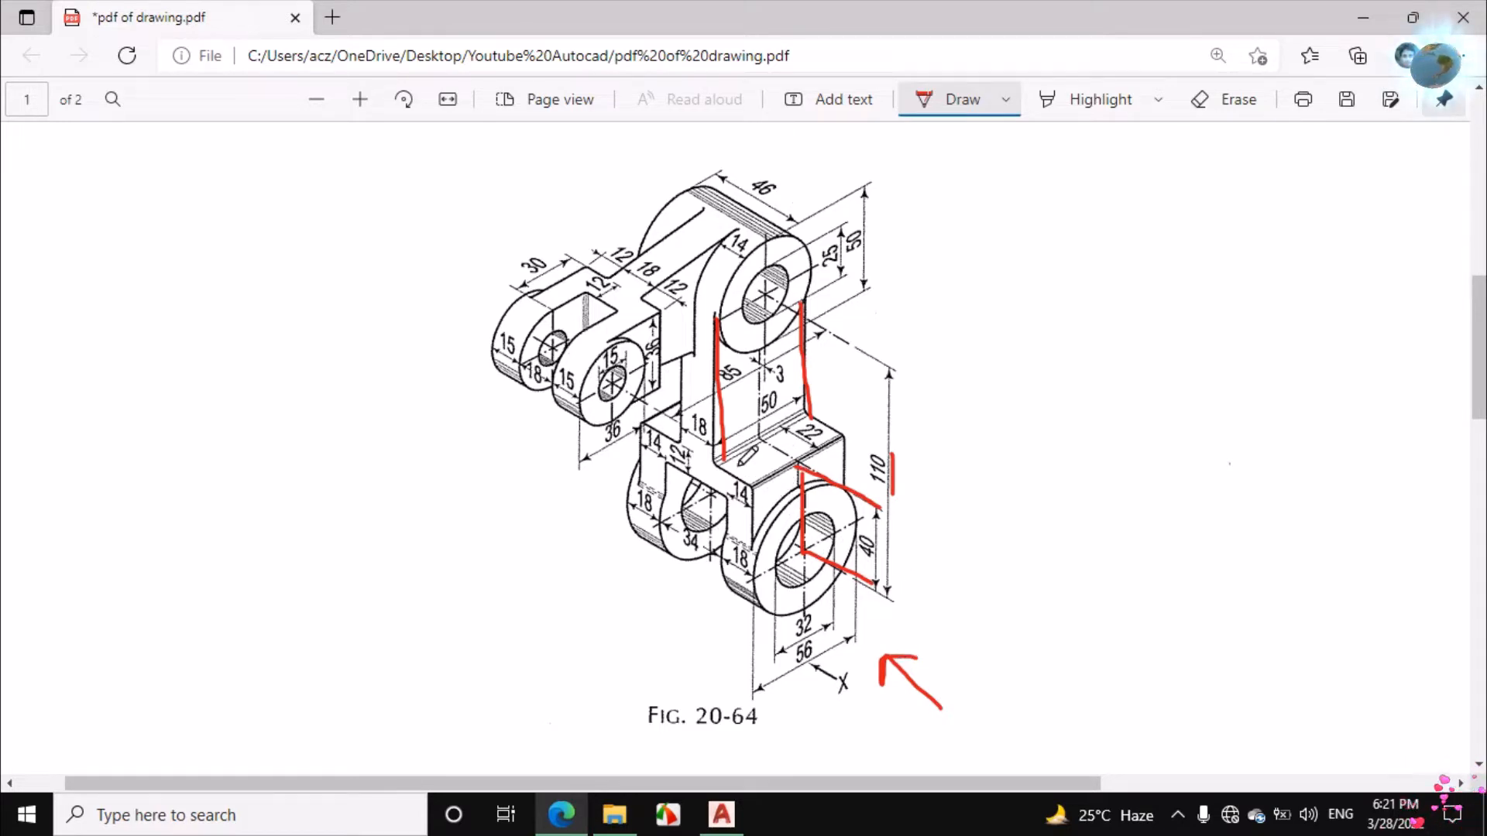
left_click_drag(723, 465, 803, 421)
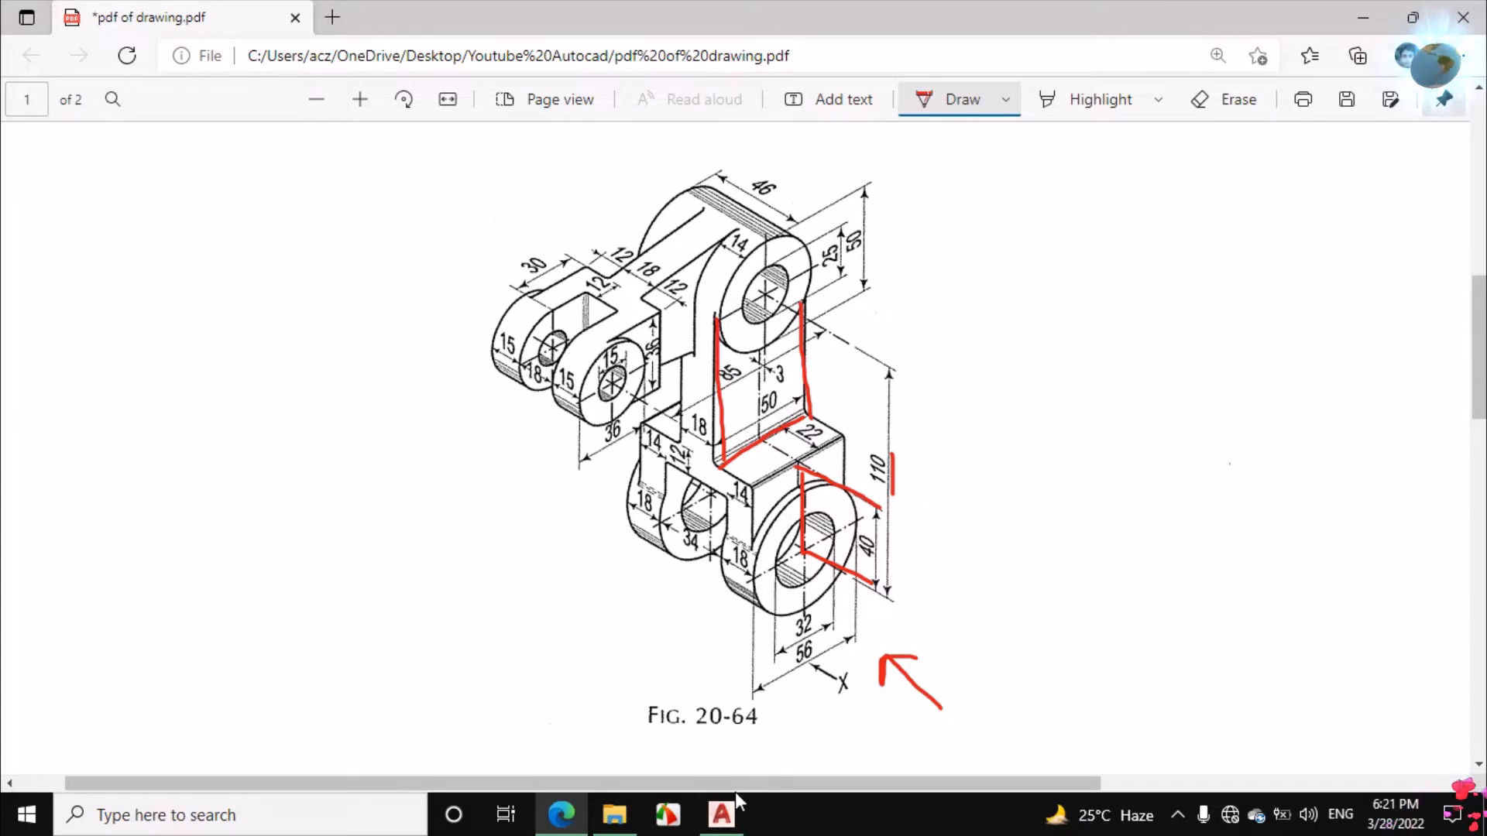
In AutoCAD, draw a vertical line from the upper outer circle's left quadrant down to the level of the 40-unit line's top end.
left_click(721, 815)
scroll(584, 469, "down", 2)
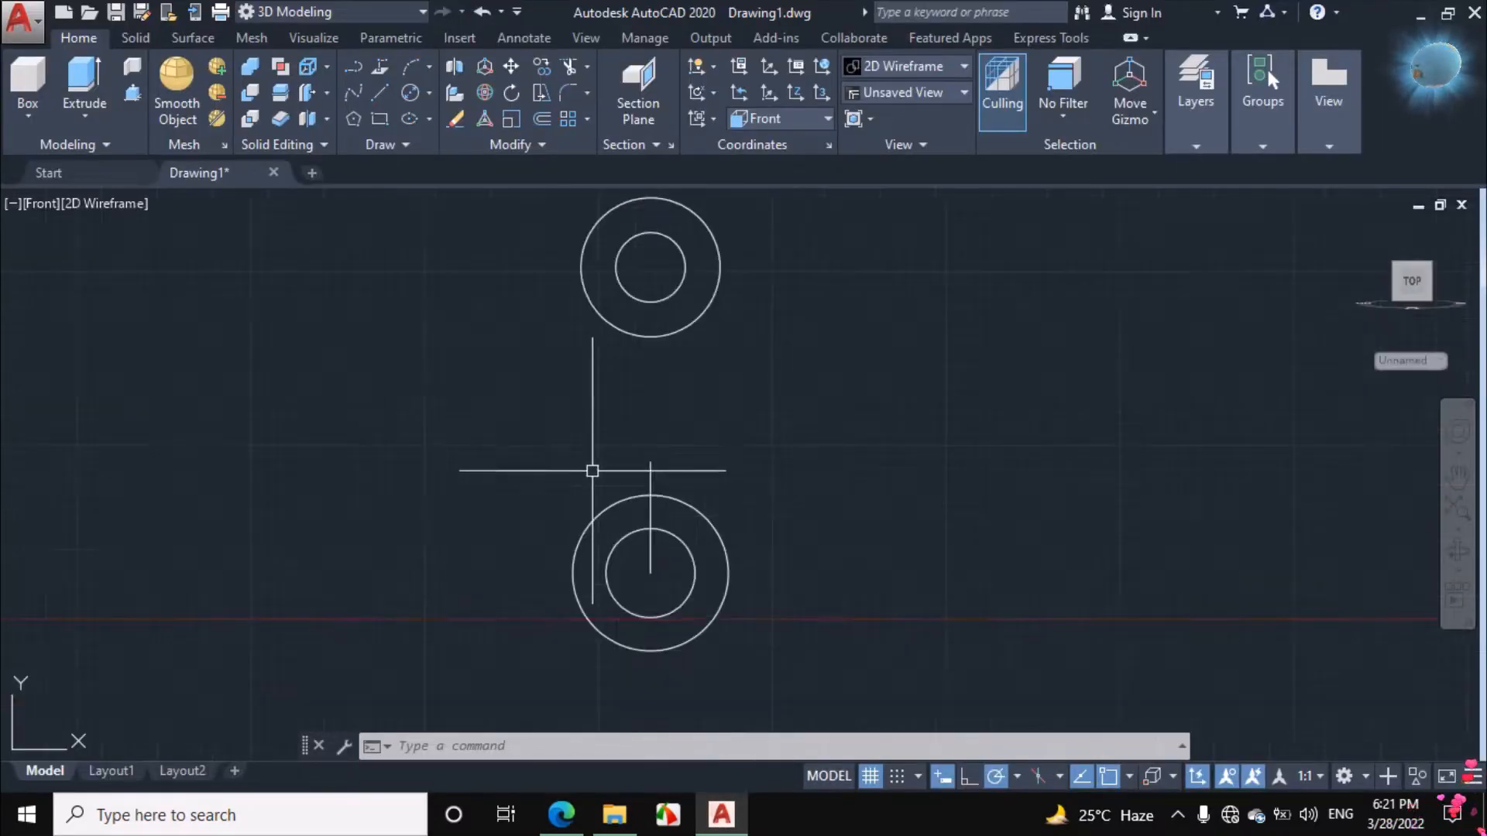
left_click(380, 92)
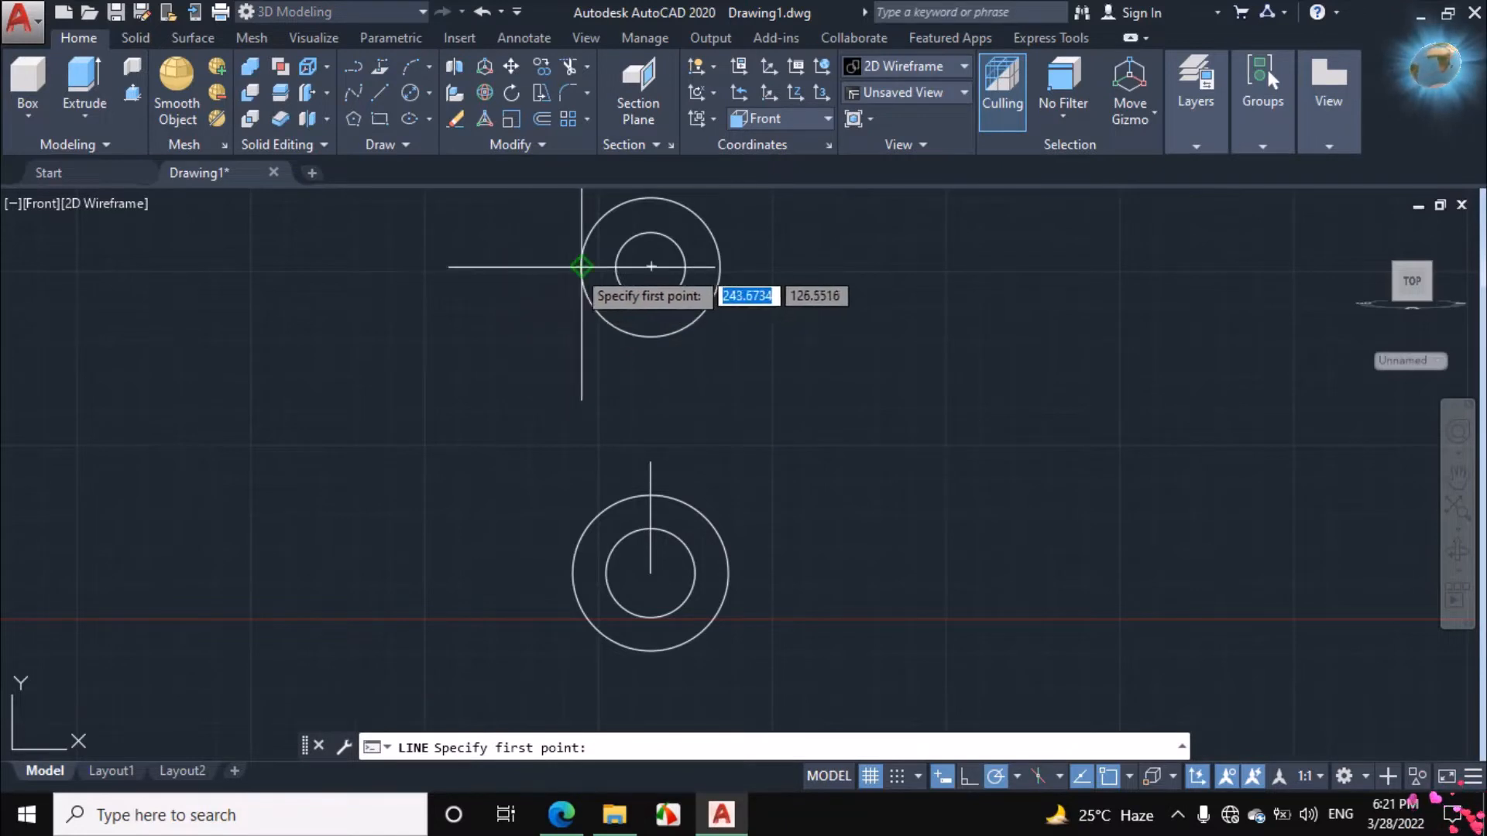
left_click(582, 269)
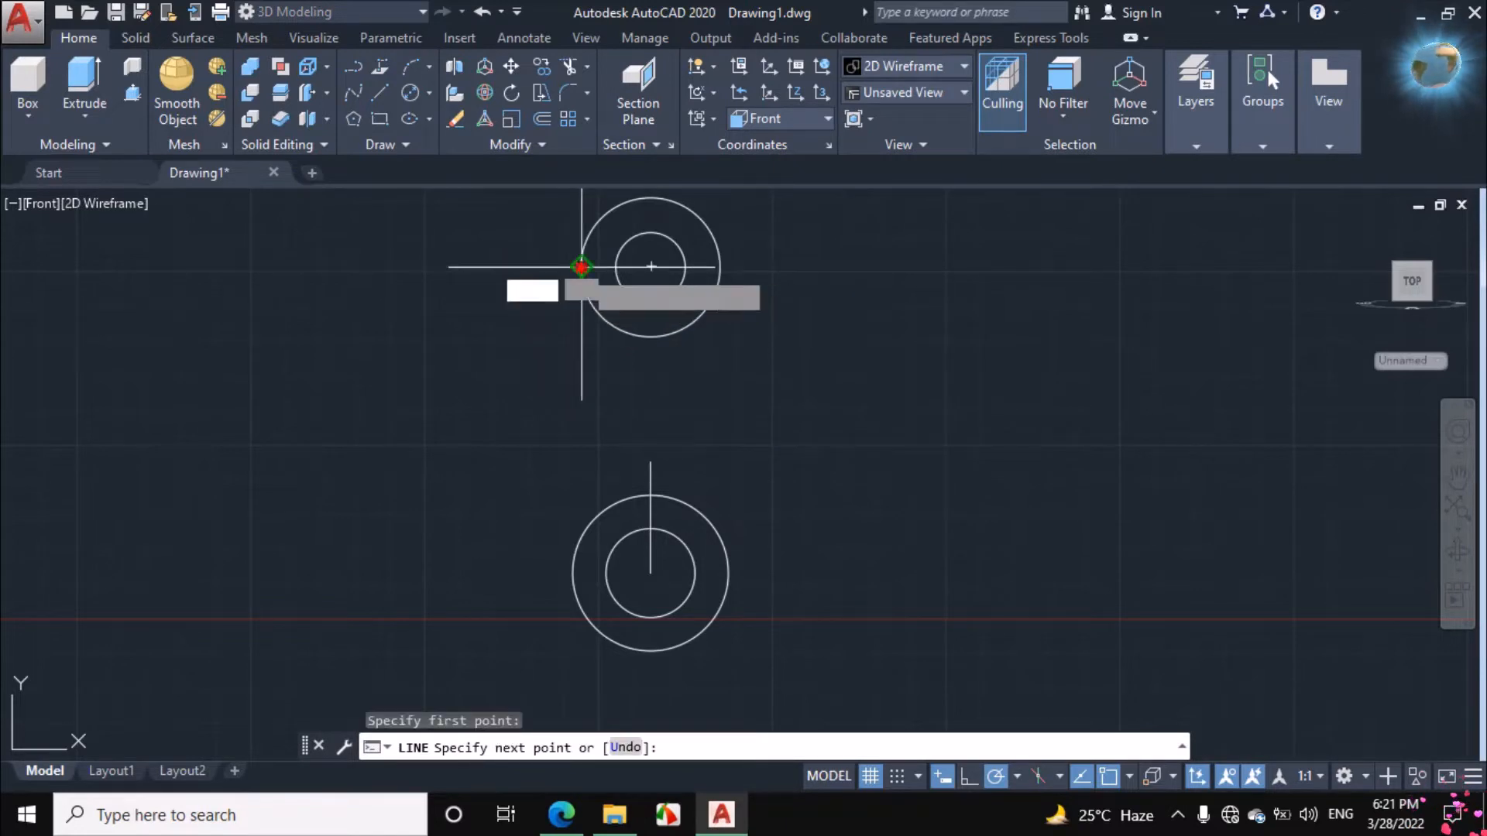
left_click(581, 461)
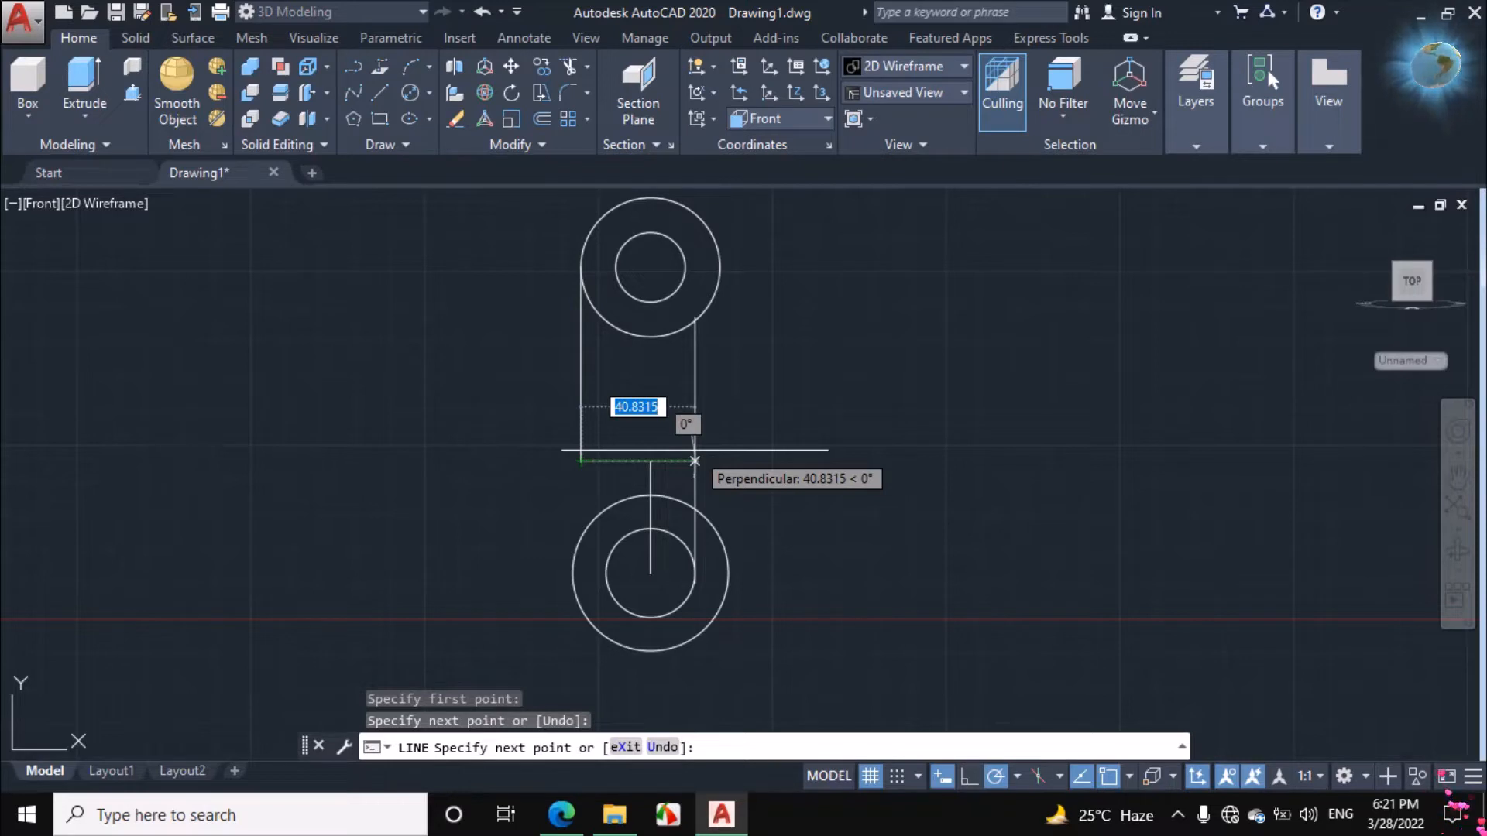
key("Return")
Draw a matching vertical line from the upper outer circle's right quadrant down to the same level as the left line.
key("Return")
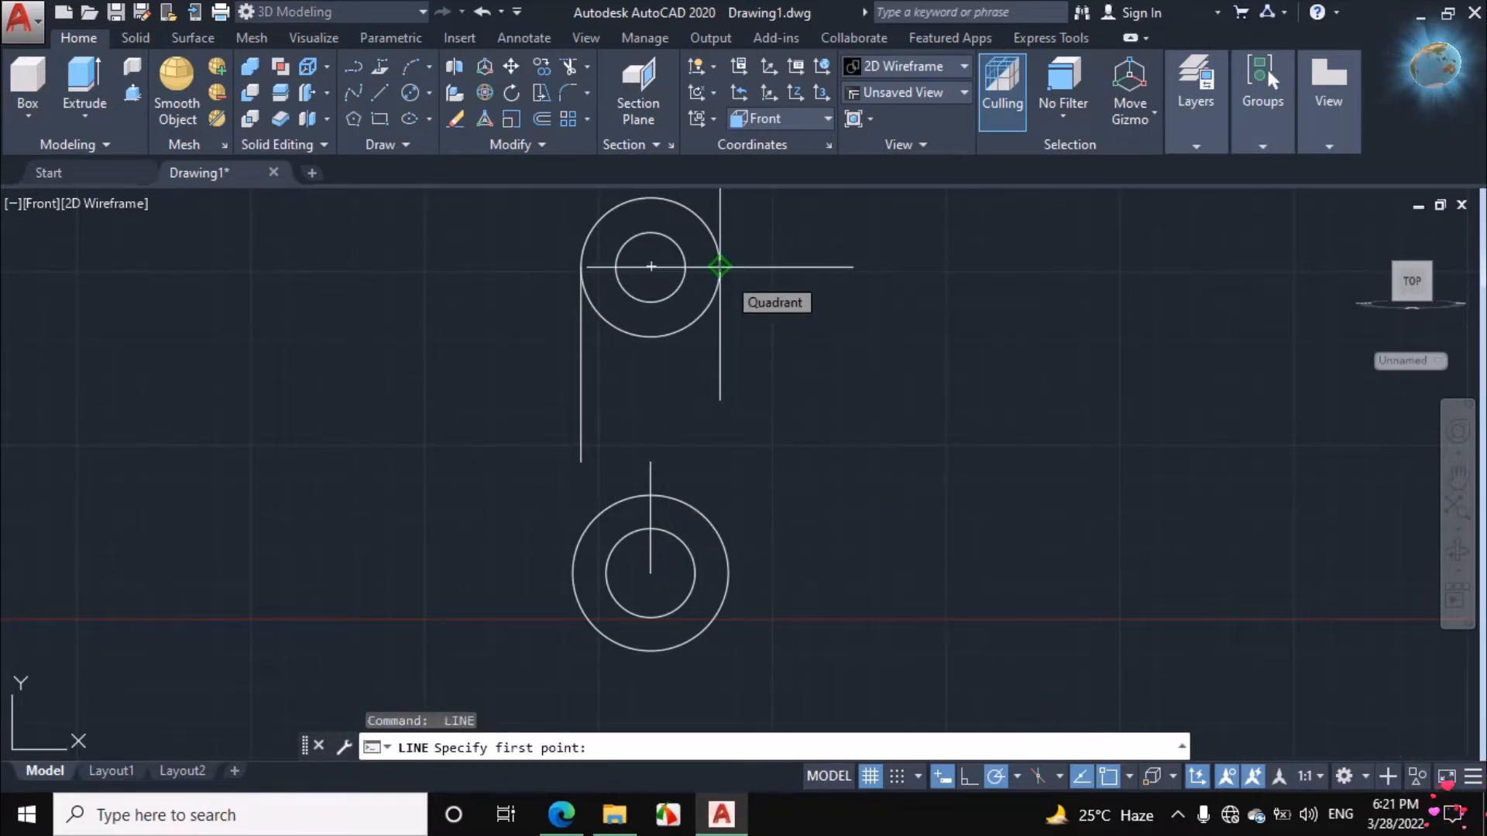
left_click(719, 266)
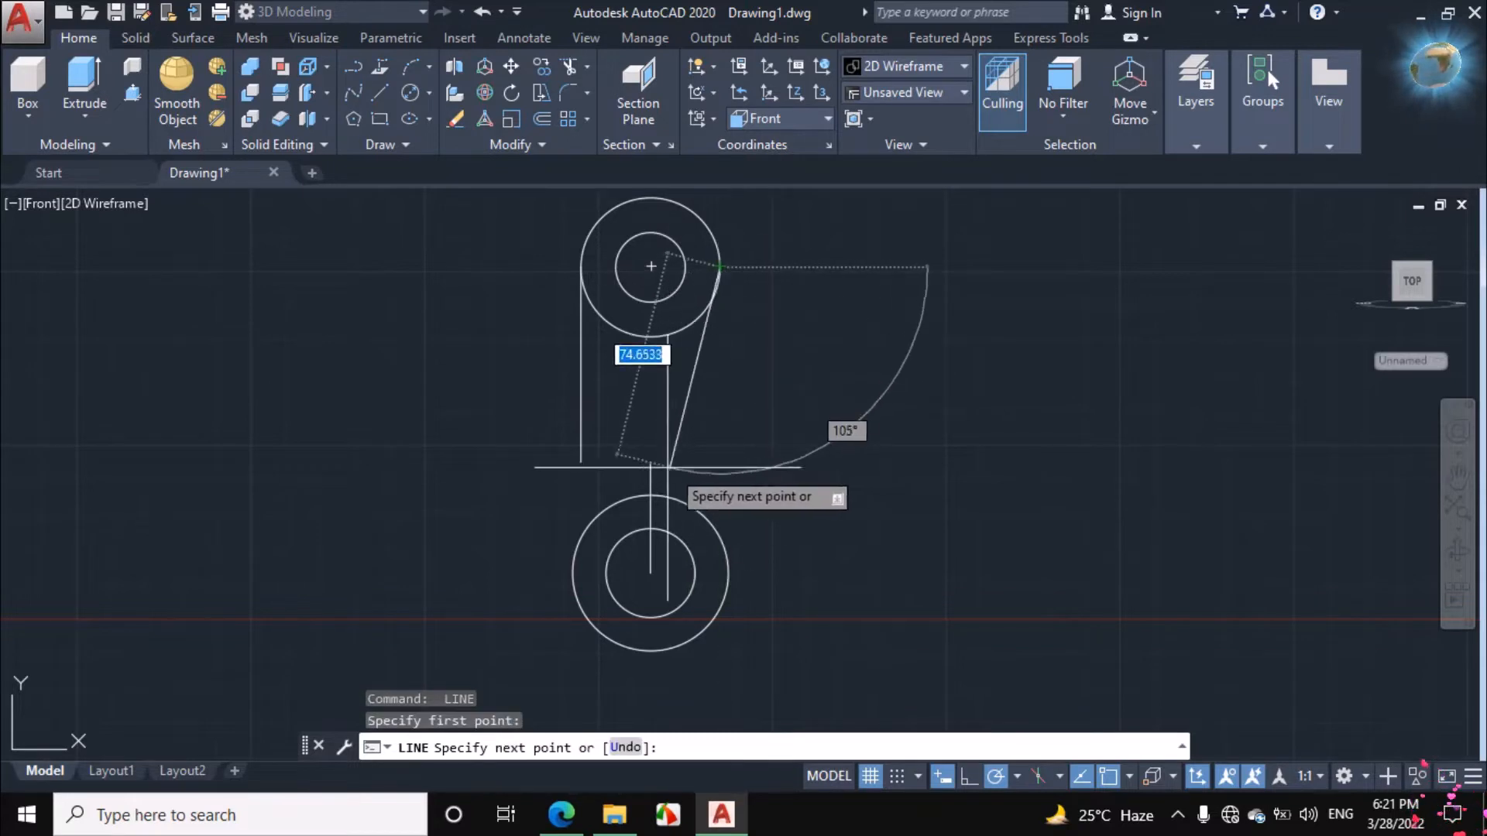
left_click(720, 460)
key("Return")
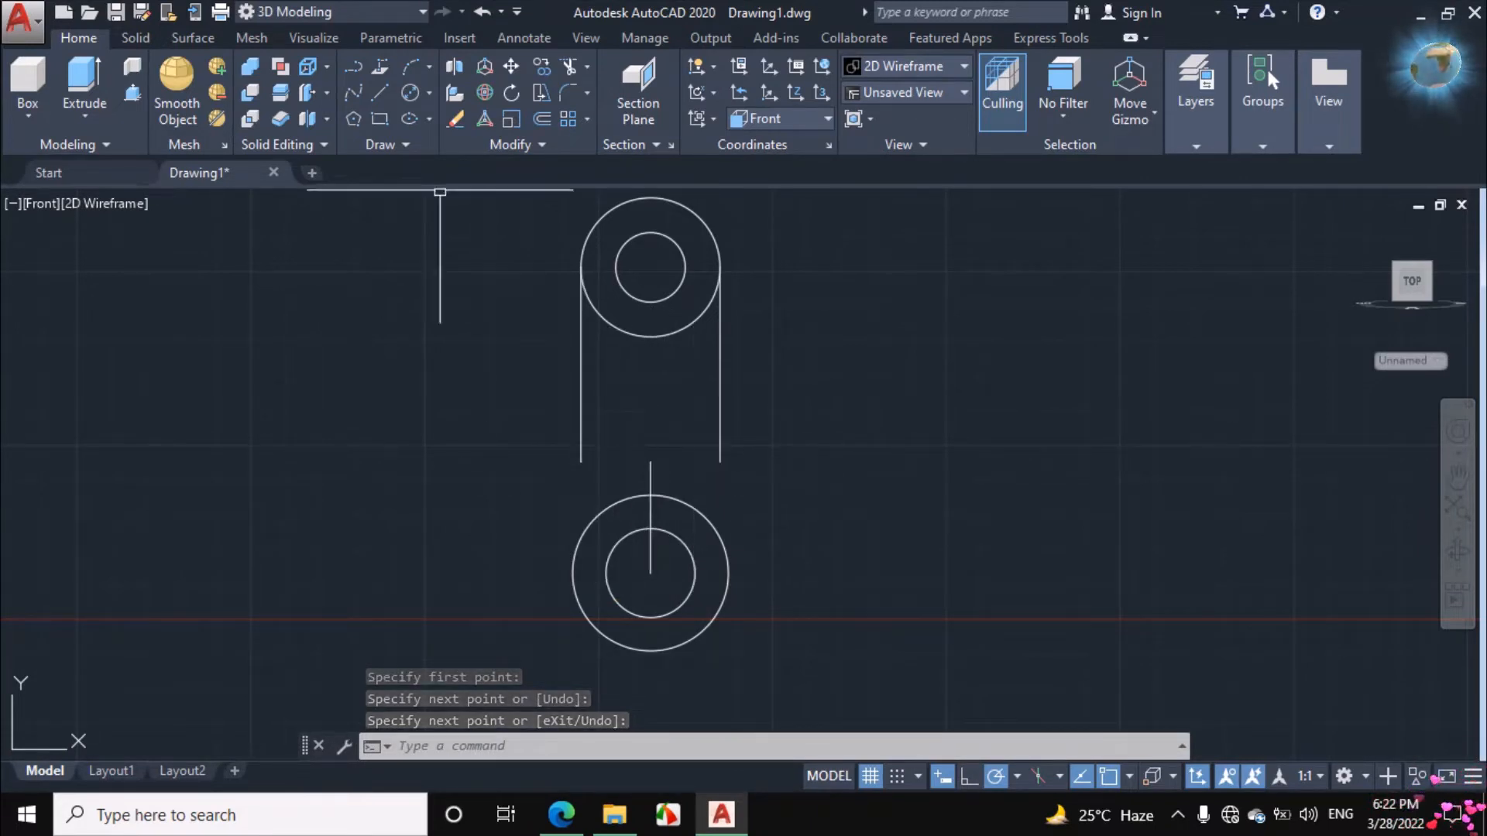
Draw a horizontal line joining the lower ends of the two vertical side lines.
left_click(378, 92)
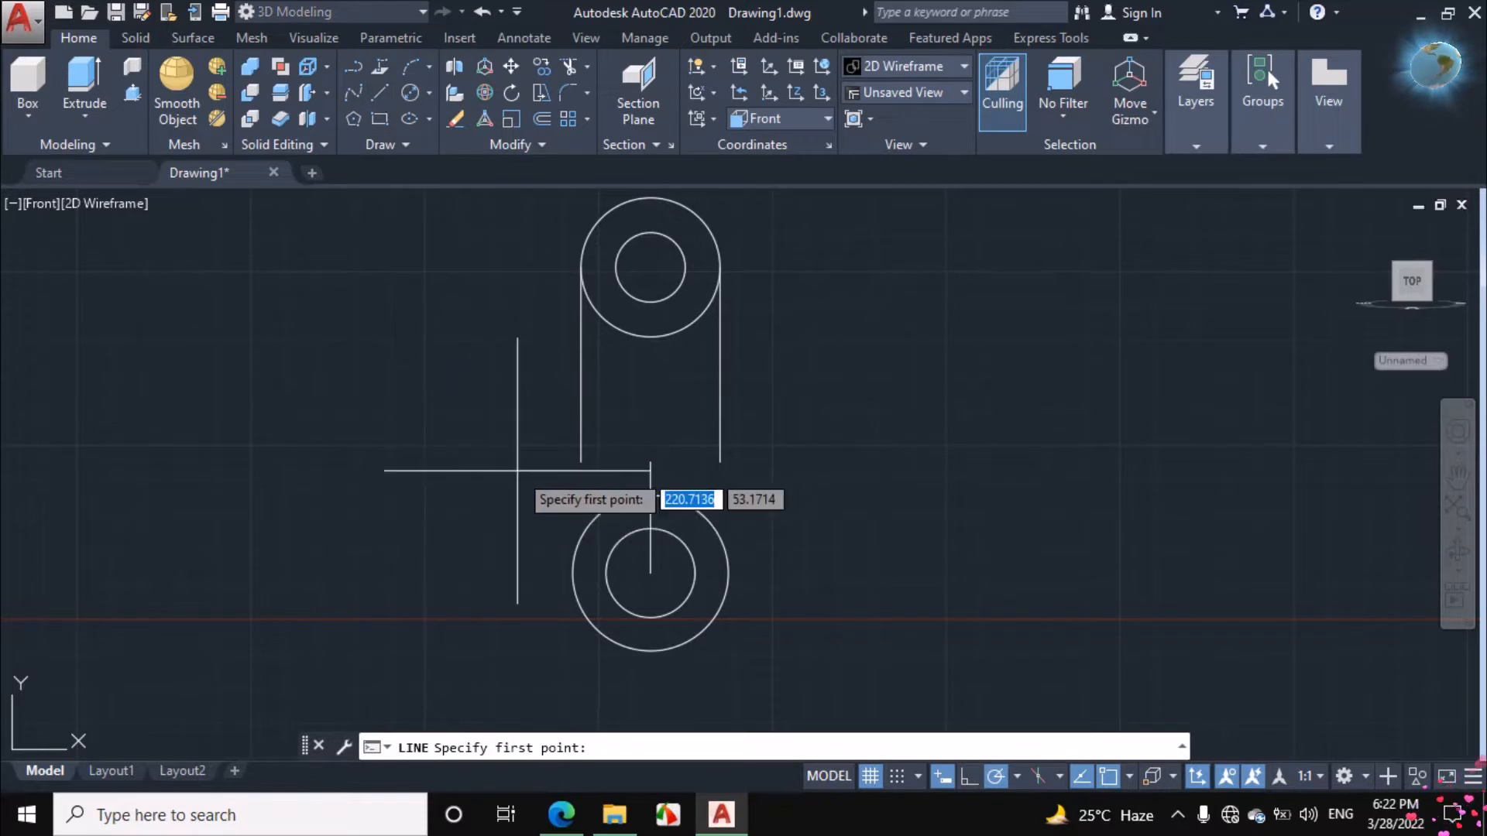
left_click(581, 460)
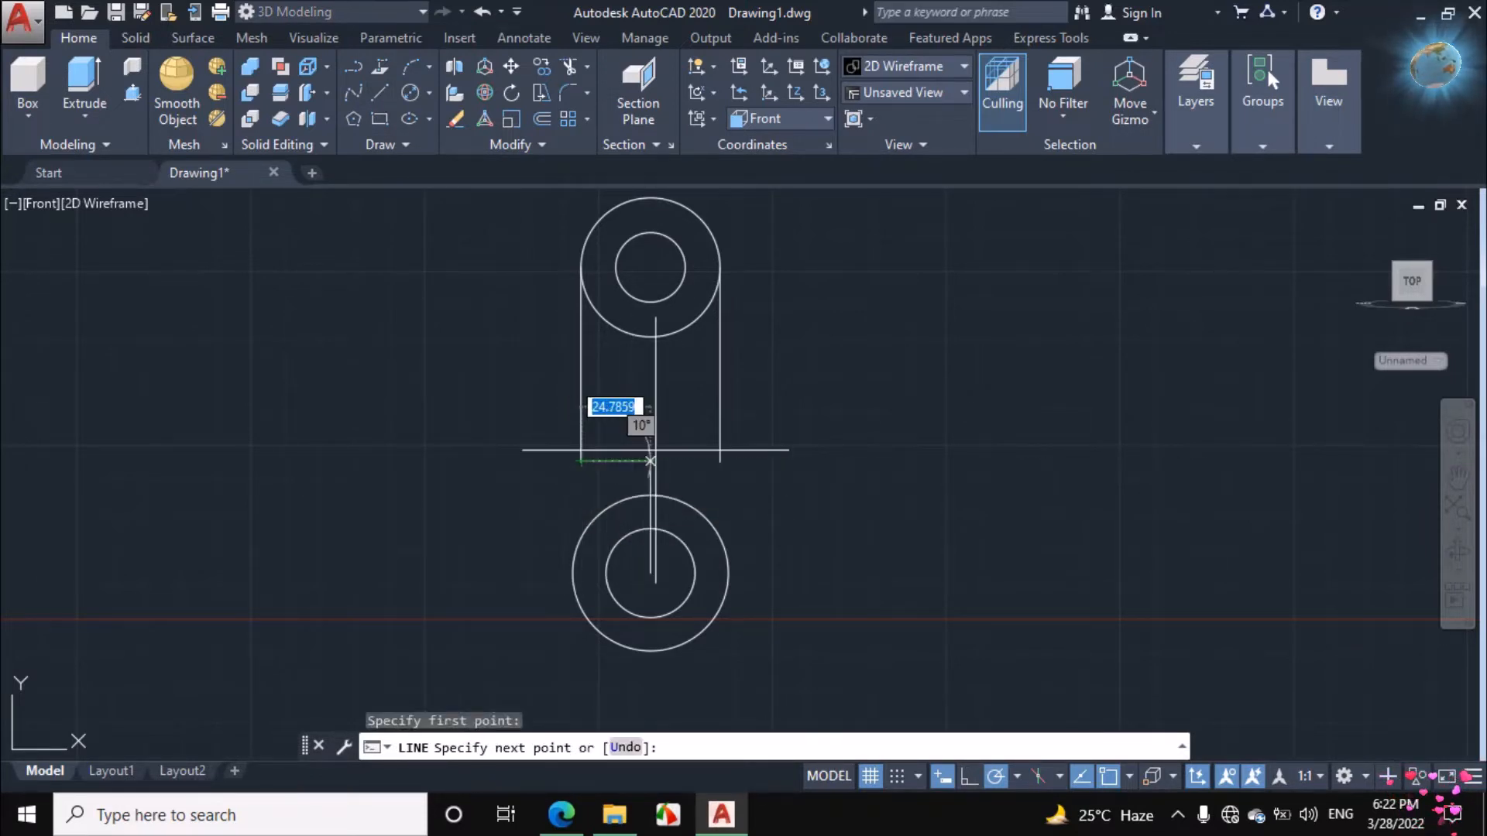
left_click(719, 460)
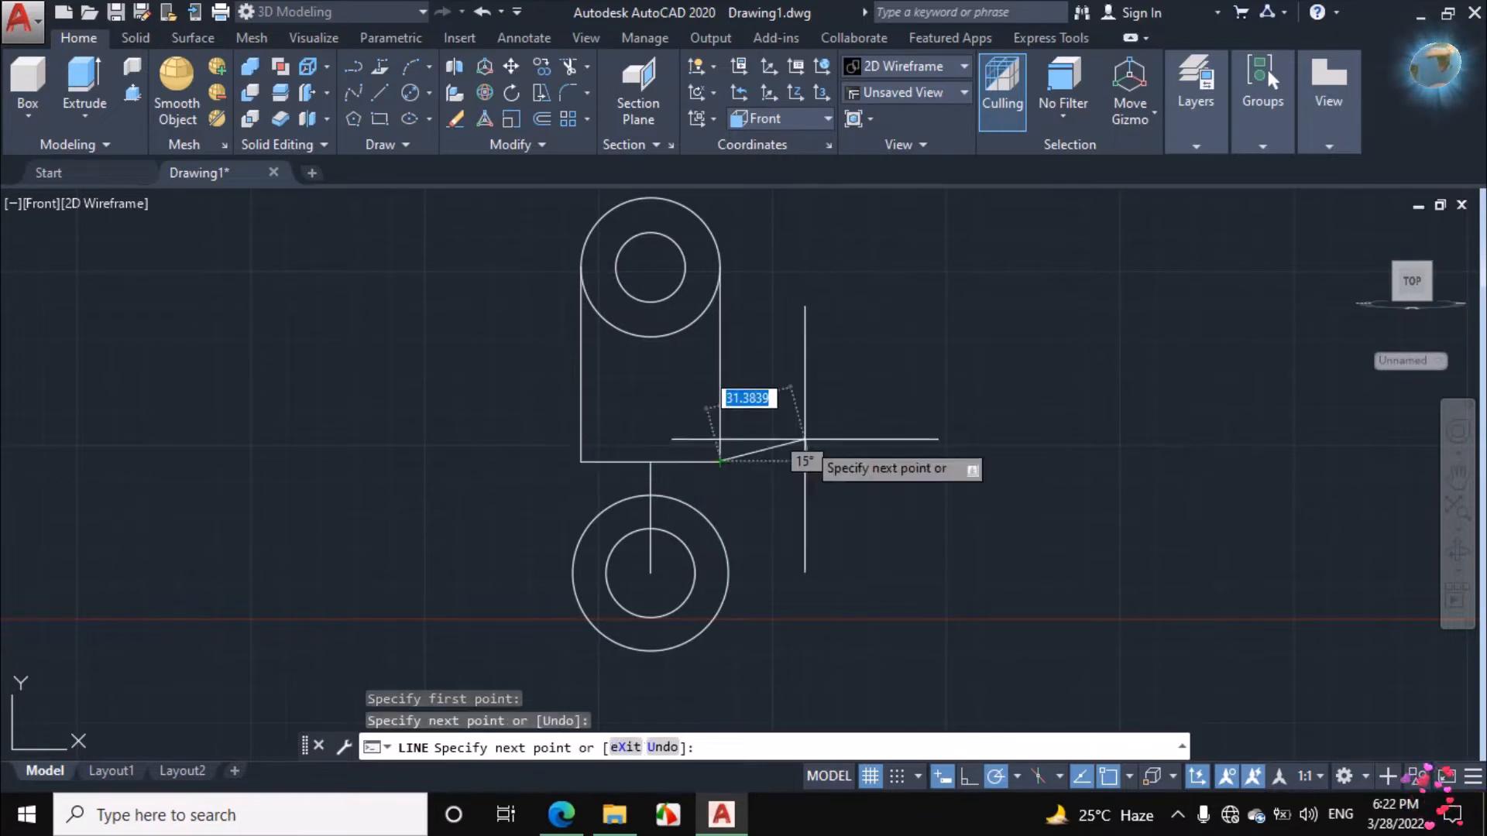
key("Escape")
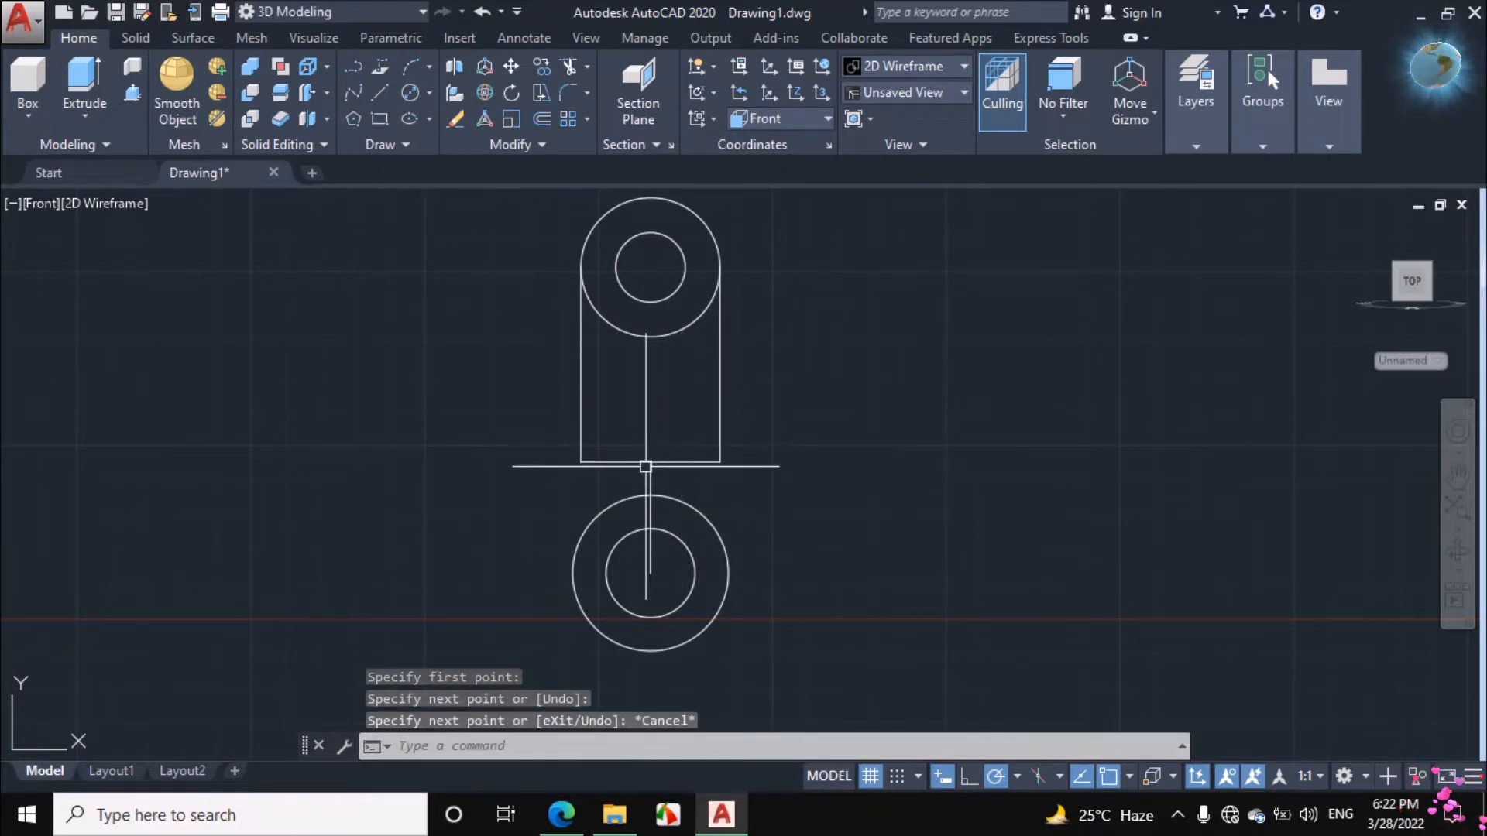
scroll(644, 460, "up", 4)
scroll(646, 451, "up", 2)
scroll(646, 451, "down", 2)
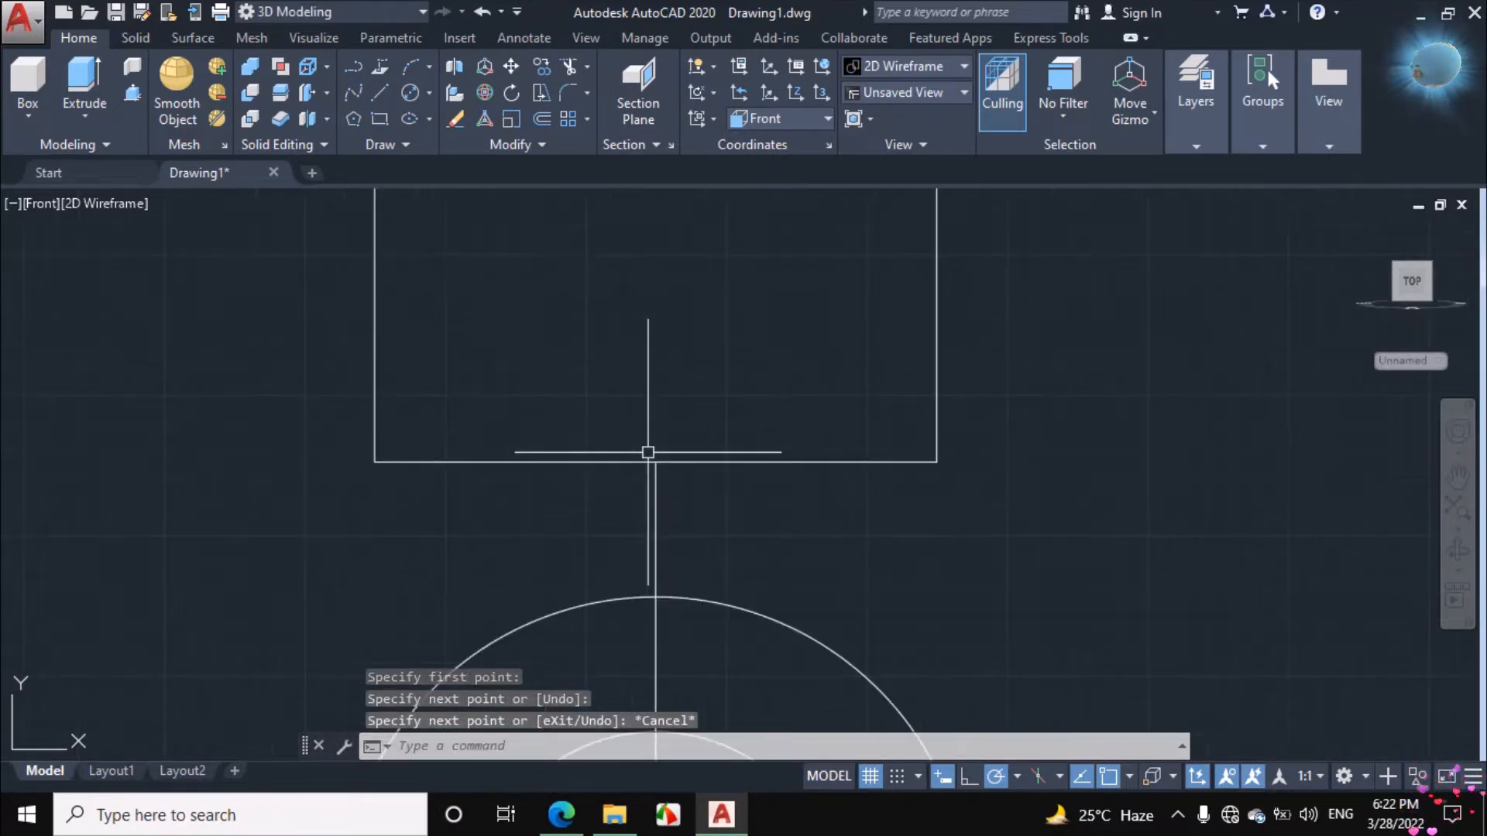
scroll(593, 469, "down", 3)
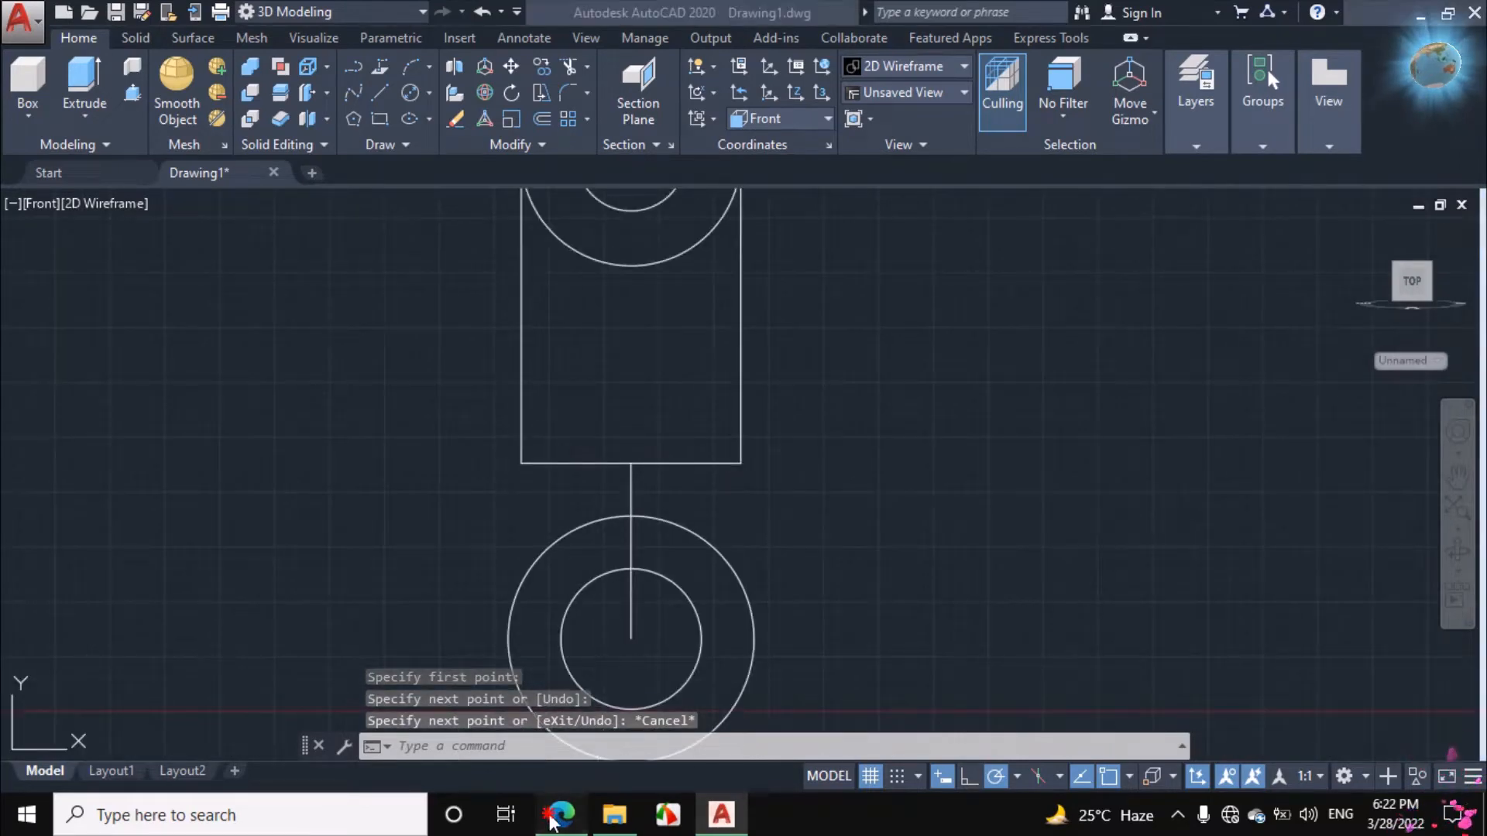
left_click(562, 814)
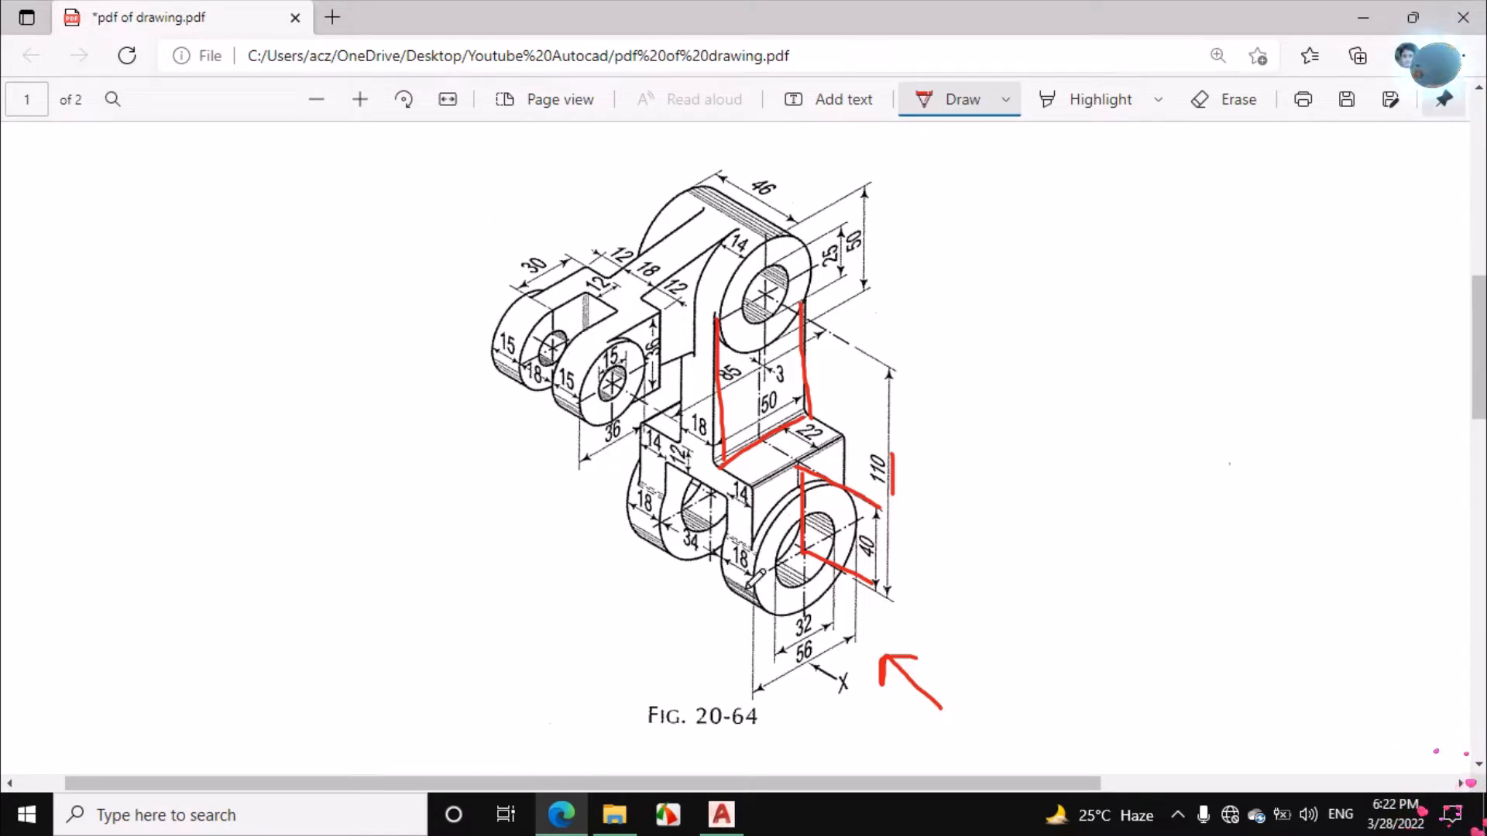
key("alt+Tab")
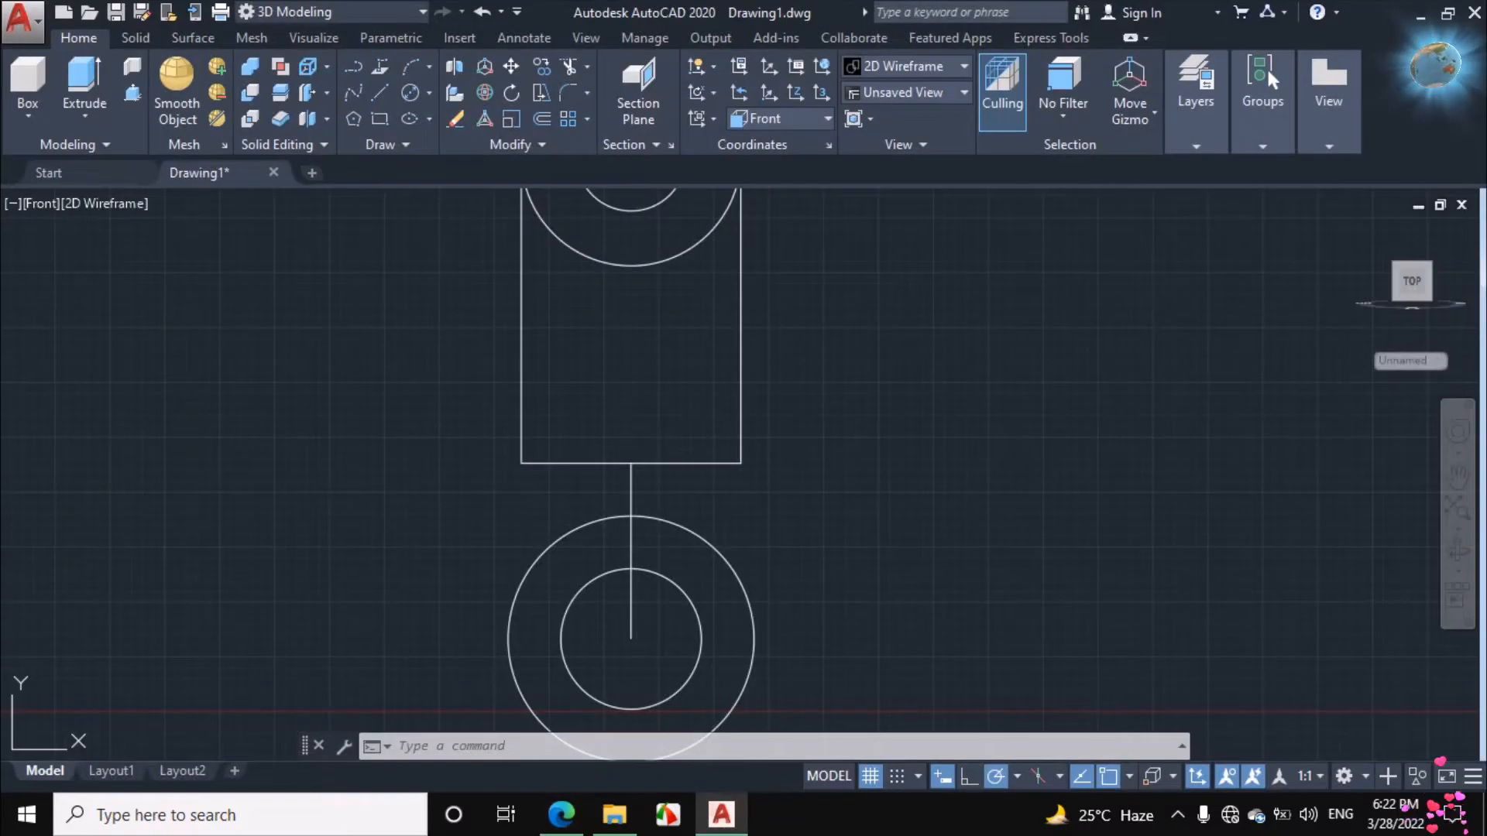
left_click(523, 379)
scroll(531, 504, "down", 2)
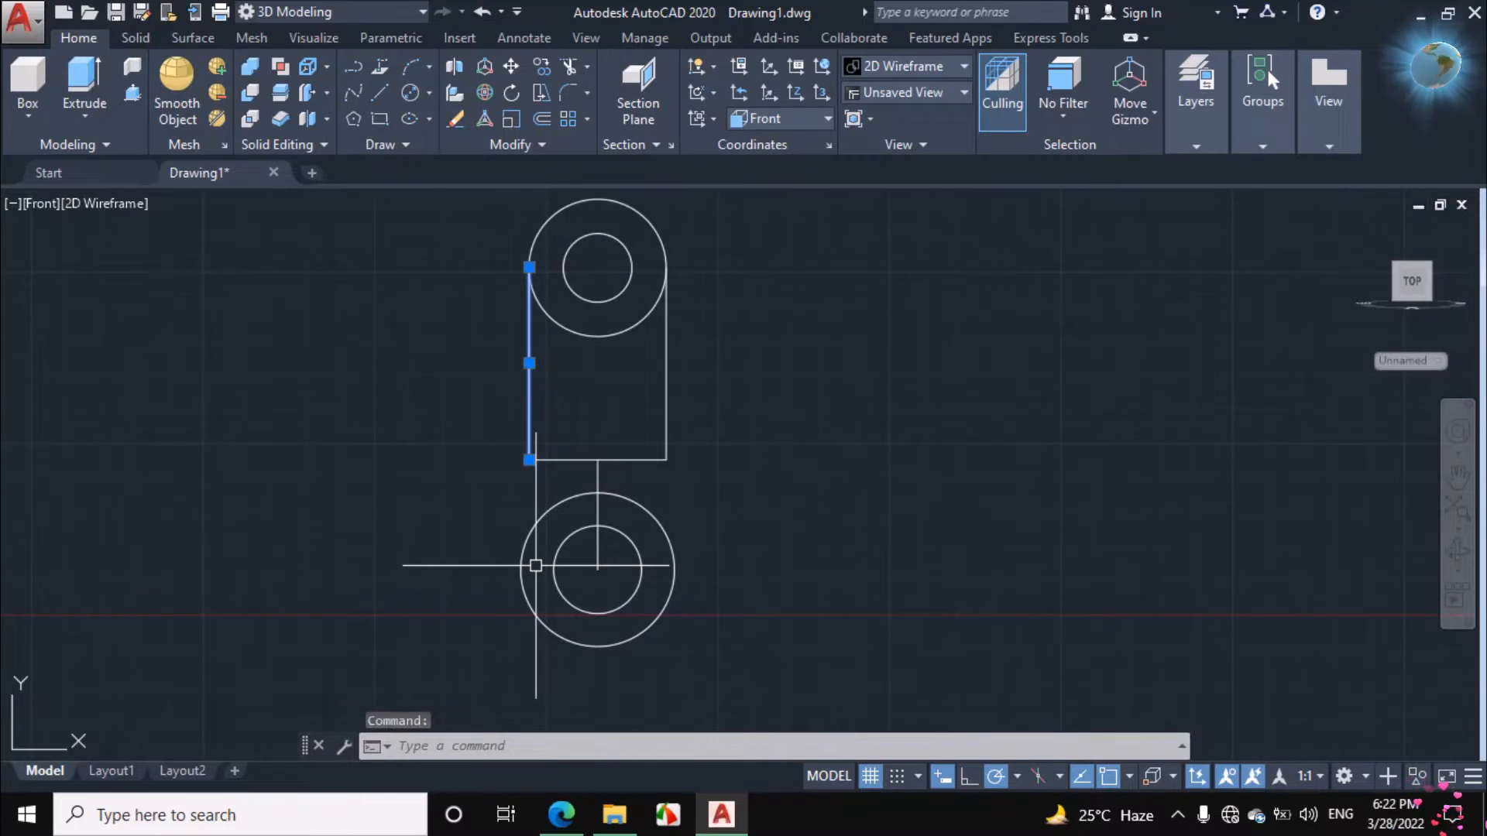
scroll(495, 519, "up", 2)
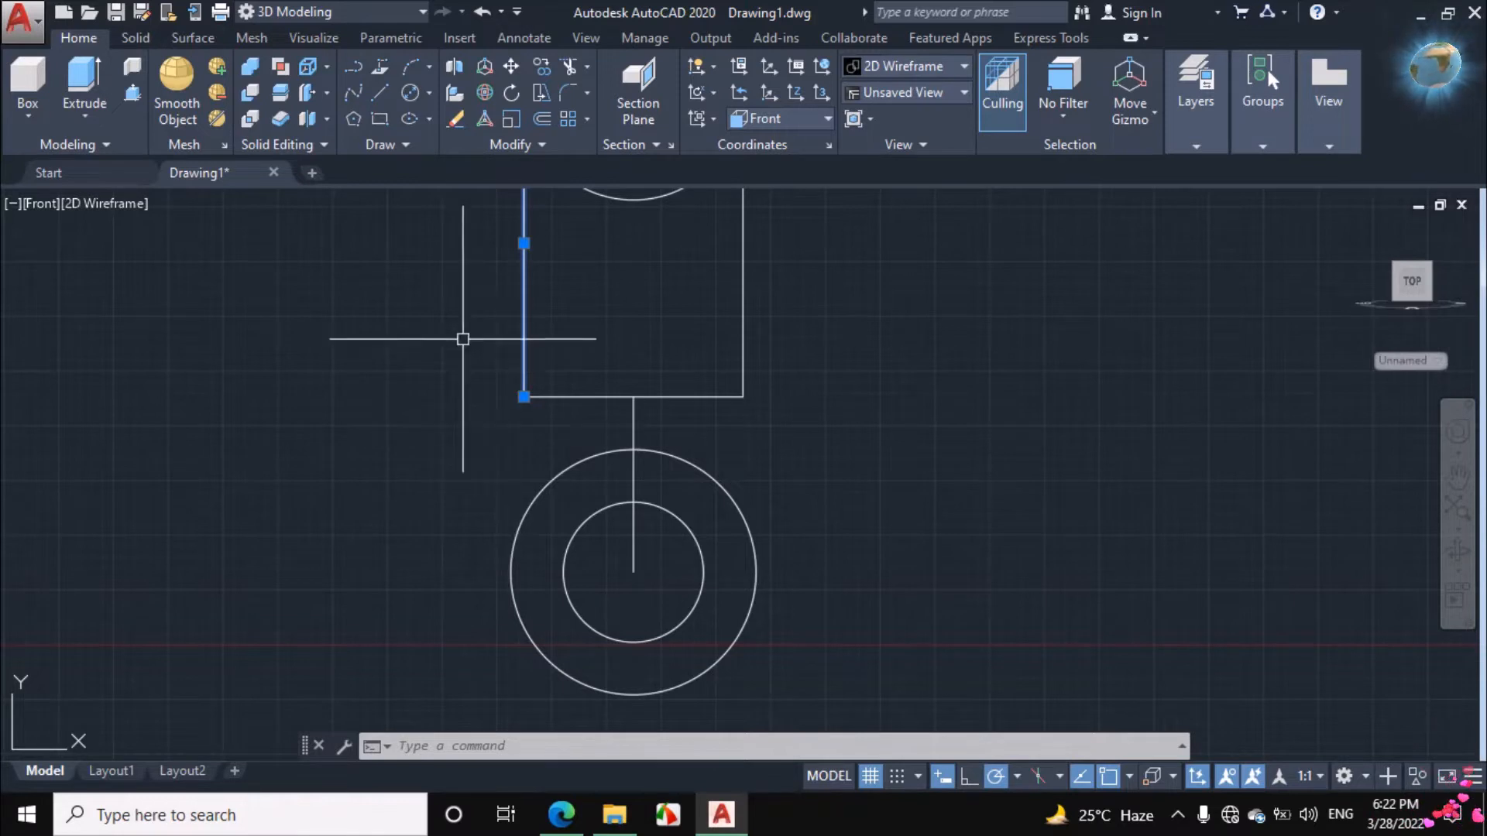
key("Escape")
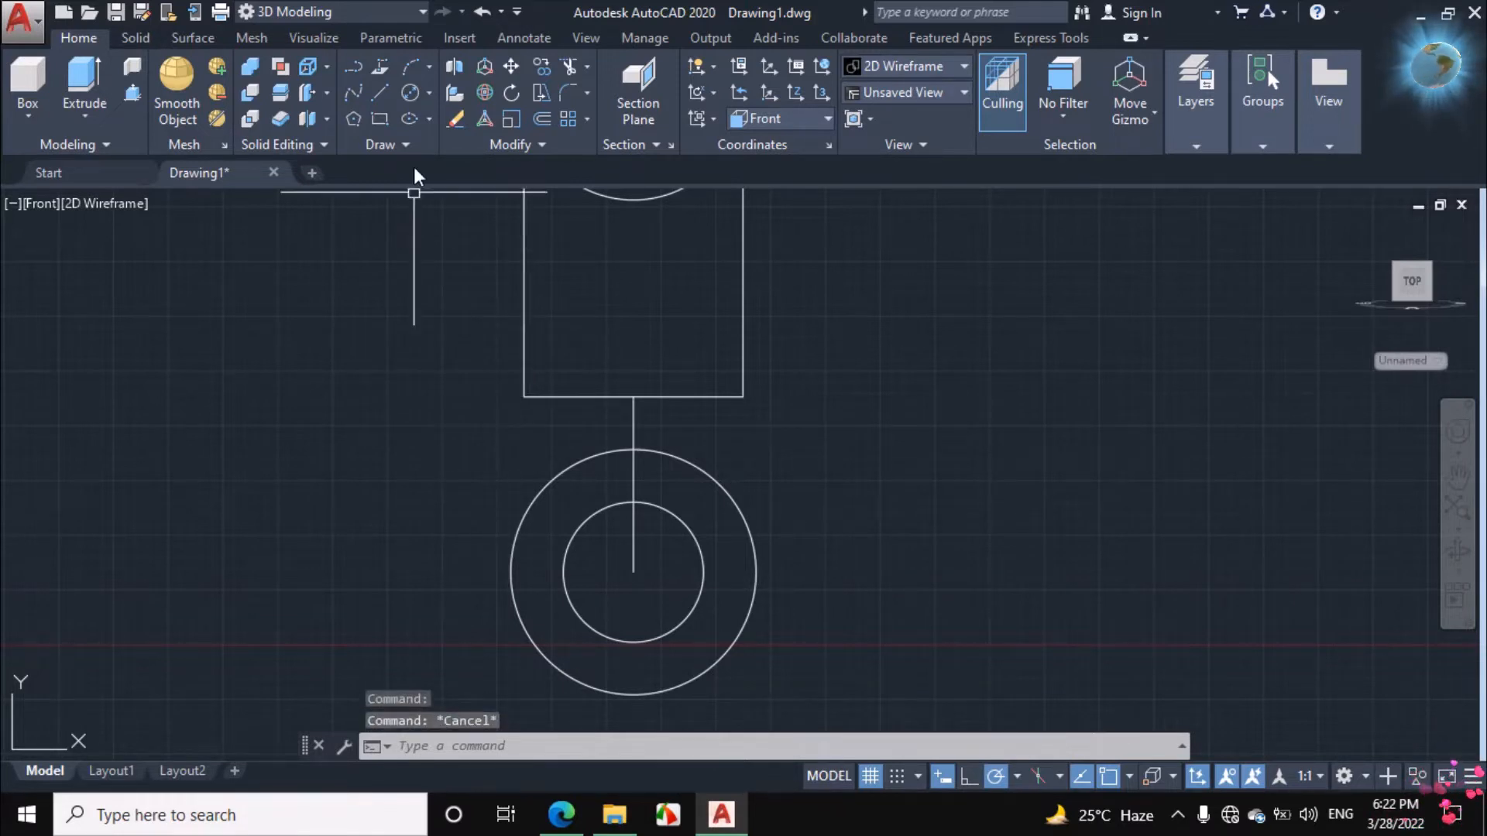
Draw a vertical line about 45.5 units long downward from the web's lower-left corner, crossing the 56-diameter circle.
left_click(378, 92)
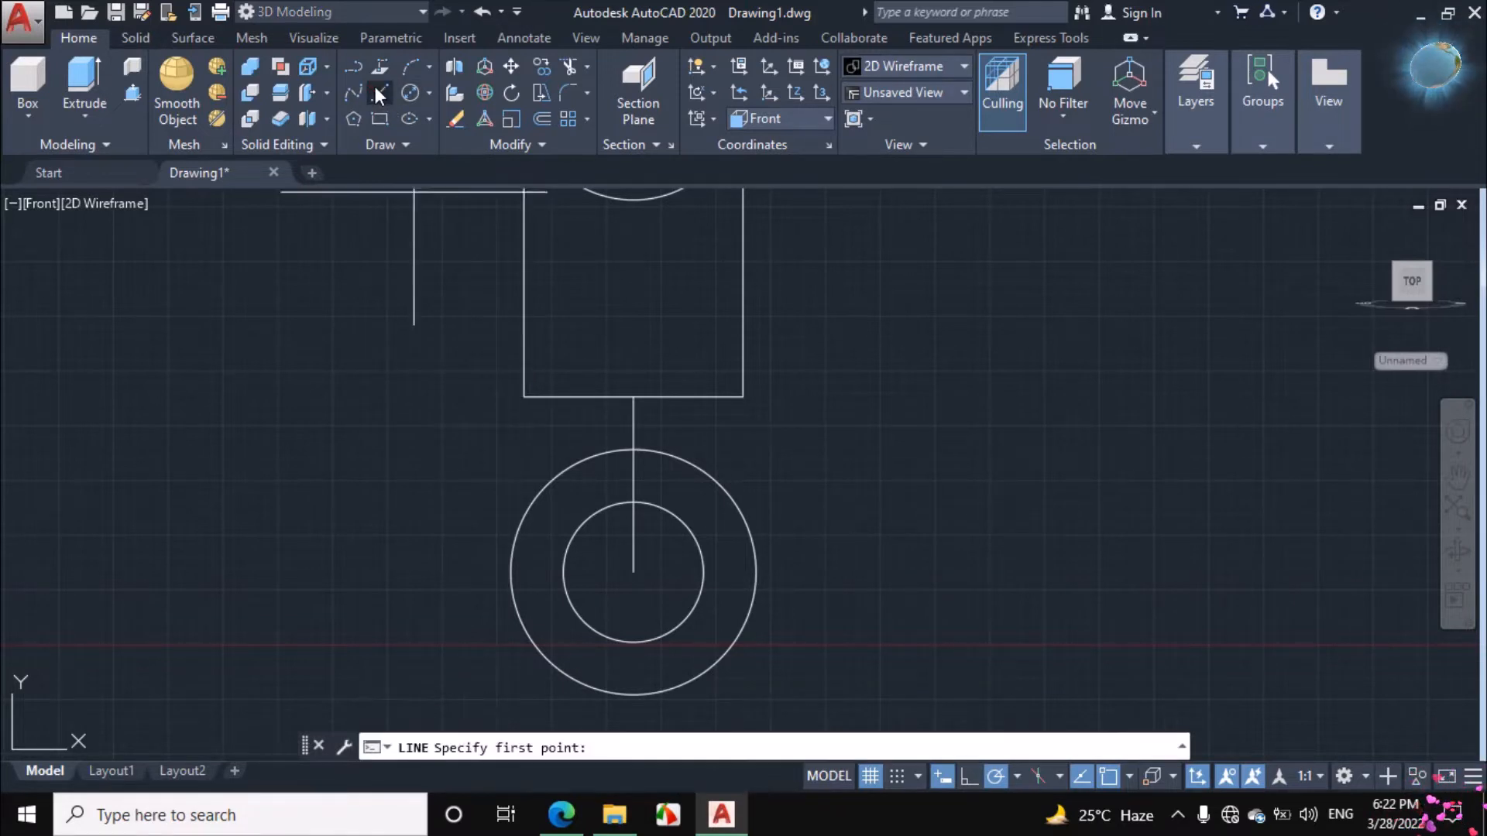
left_click(524, 396)
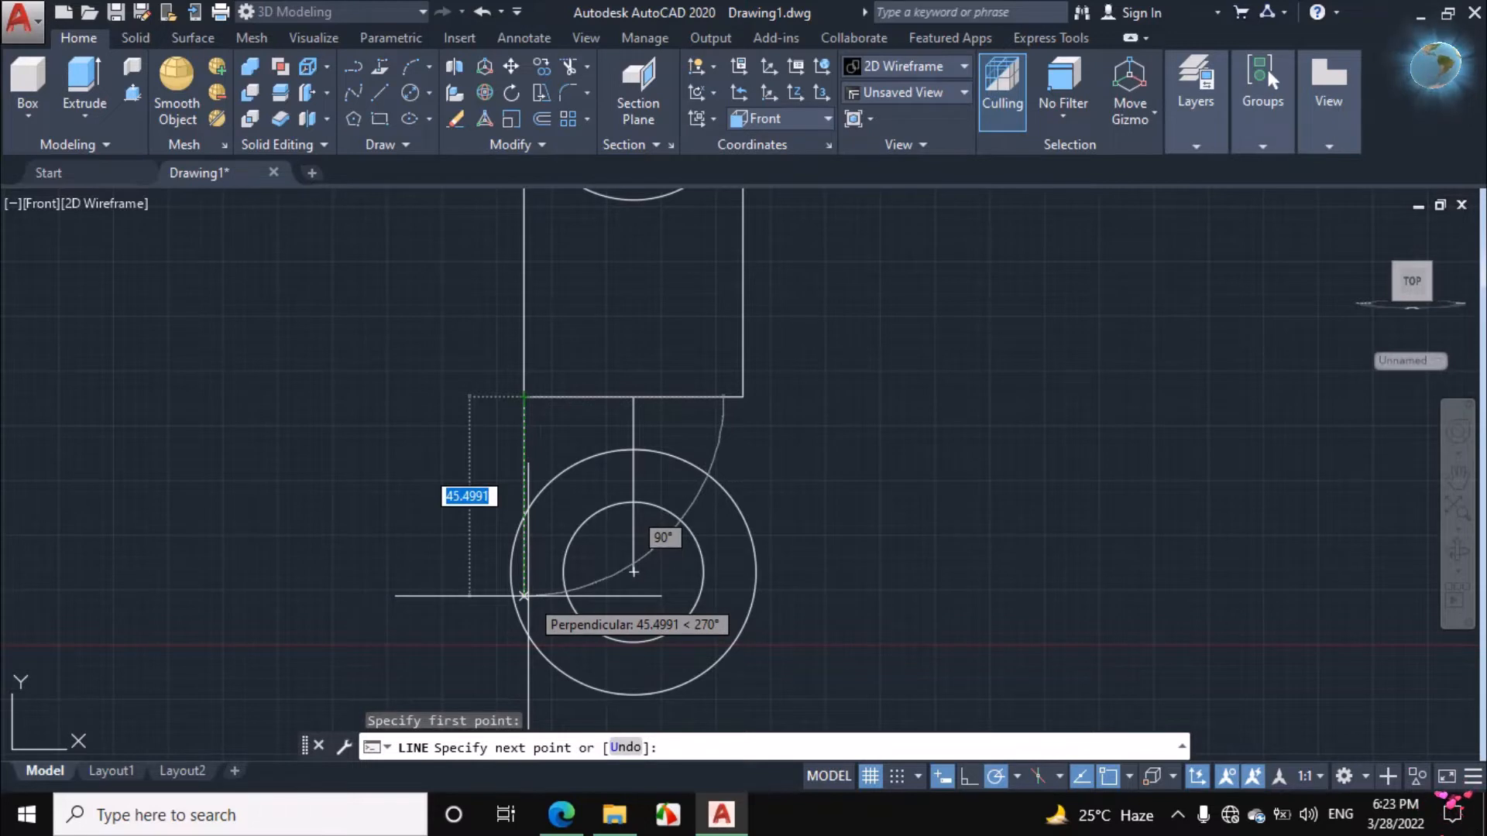
left_click(524, 596)
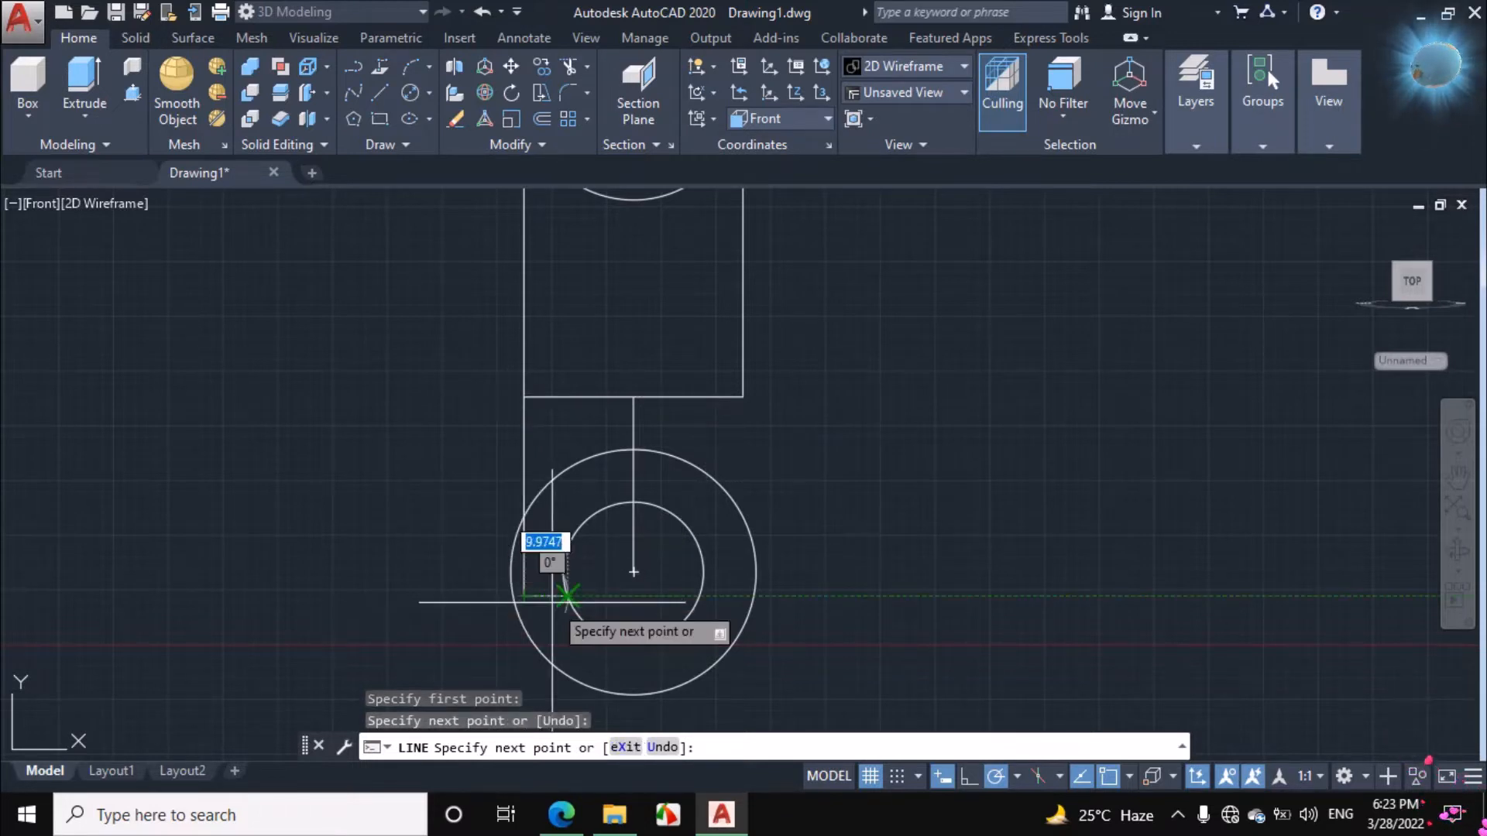
key("Return")
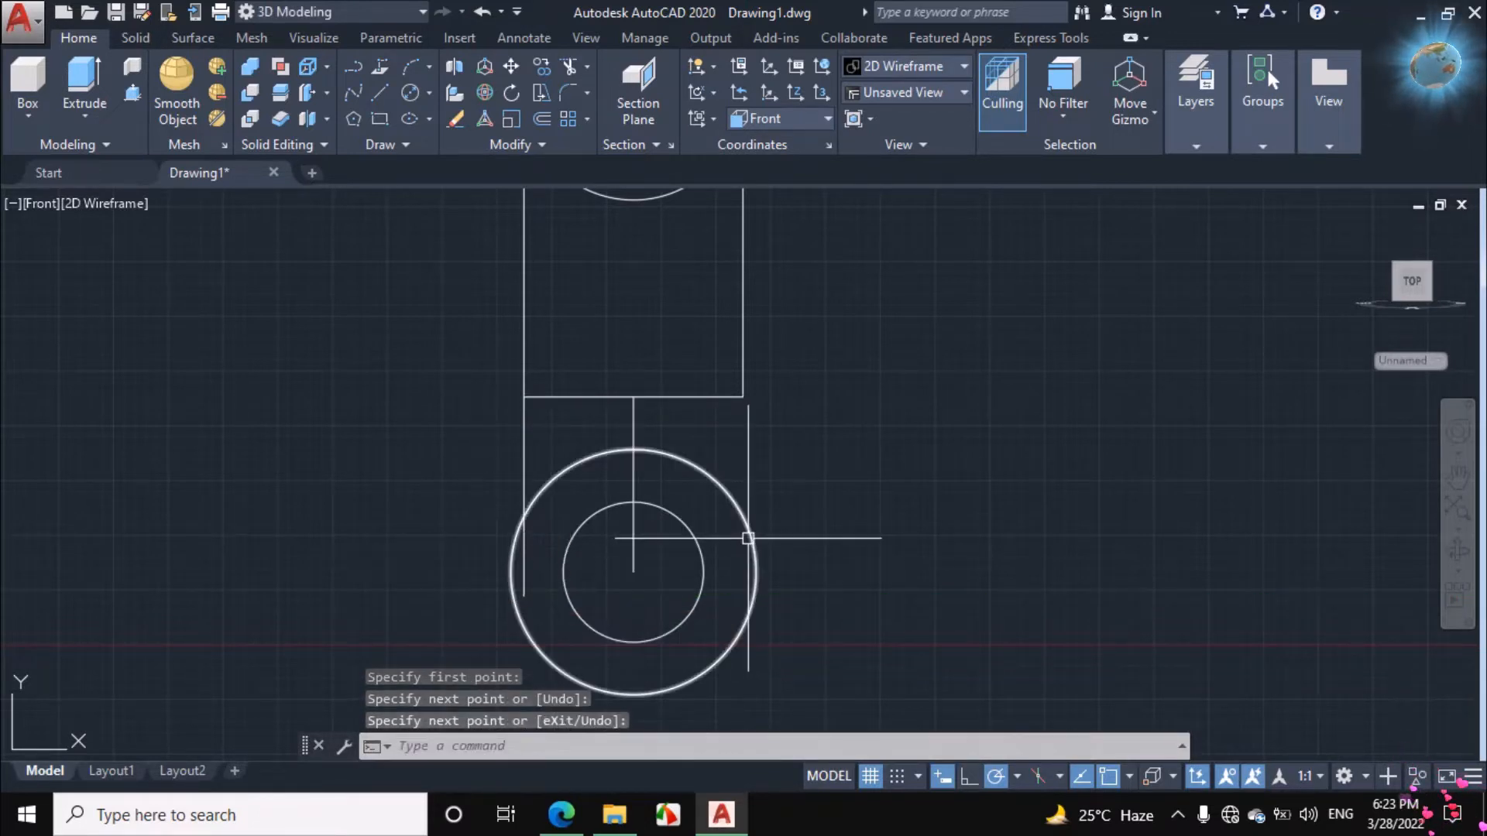
Draw a vertical line from the web's lower-right corner down to the level of the 56-diameter circle's centre.
key("Return")
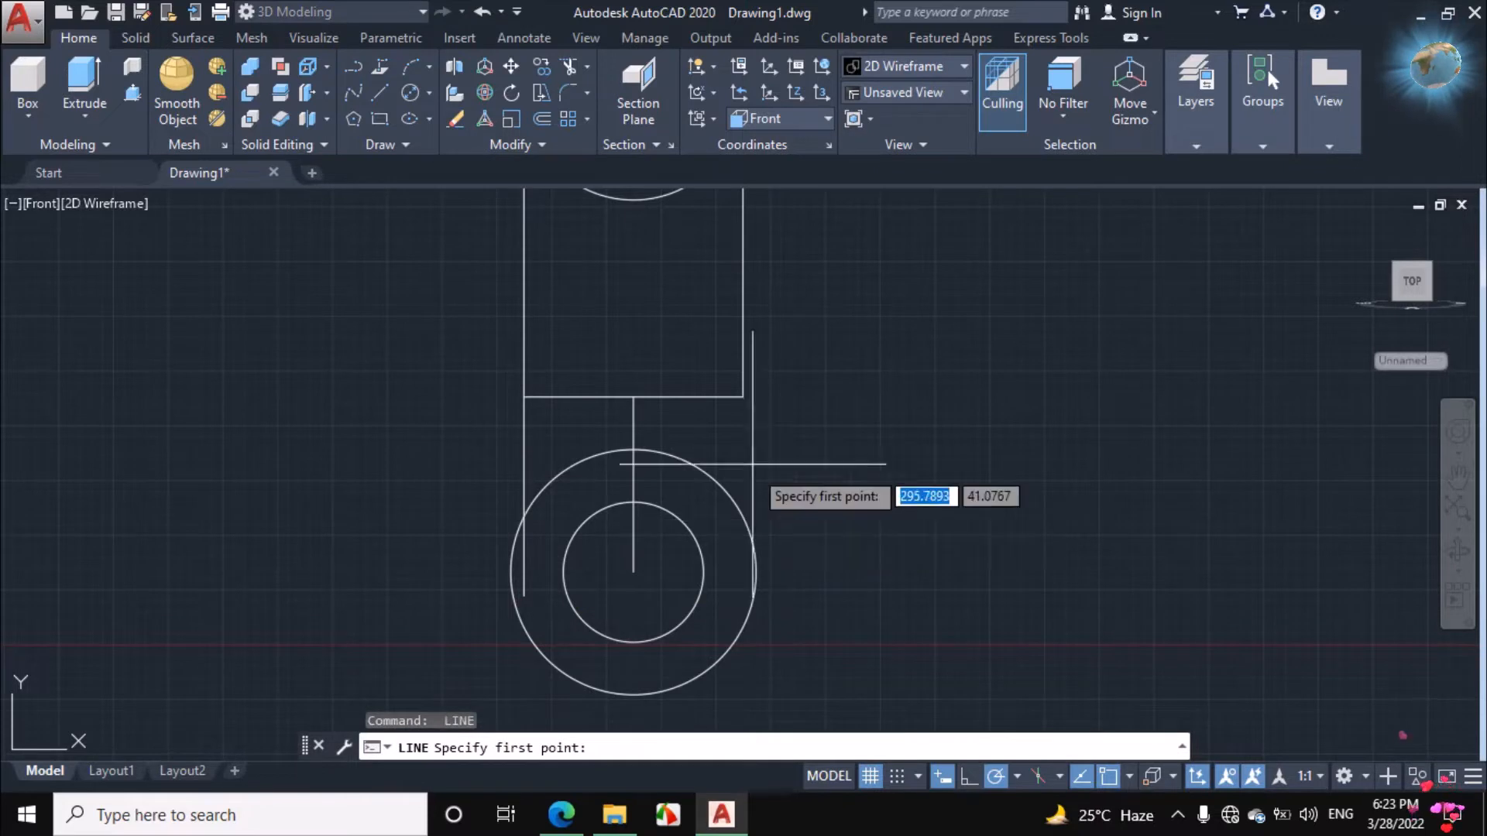
left_click(743, 397)
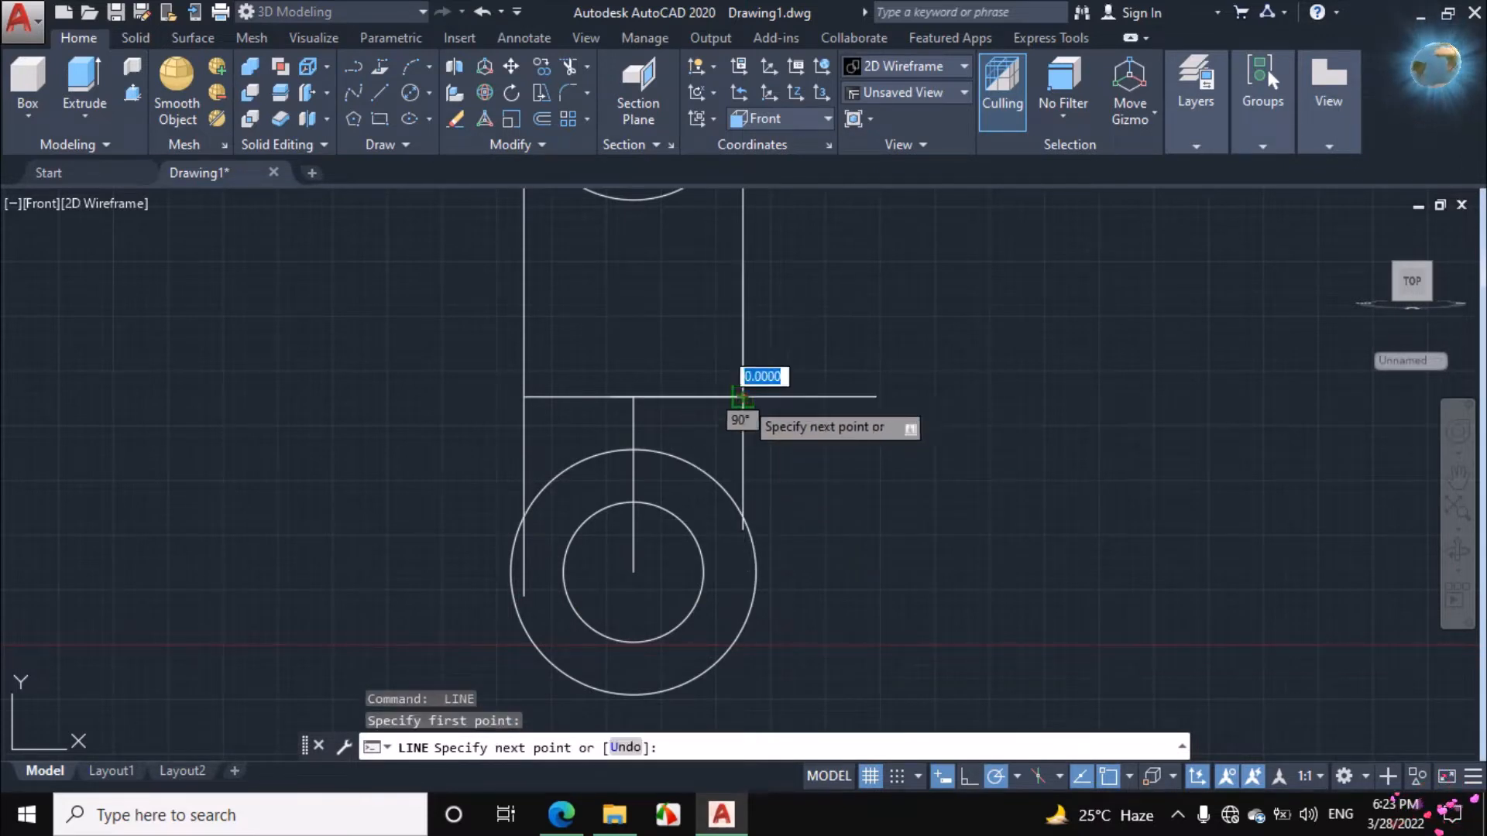
left_click(744, 572)
key("Return")
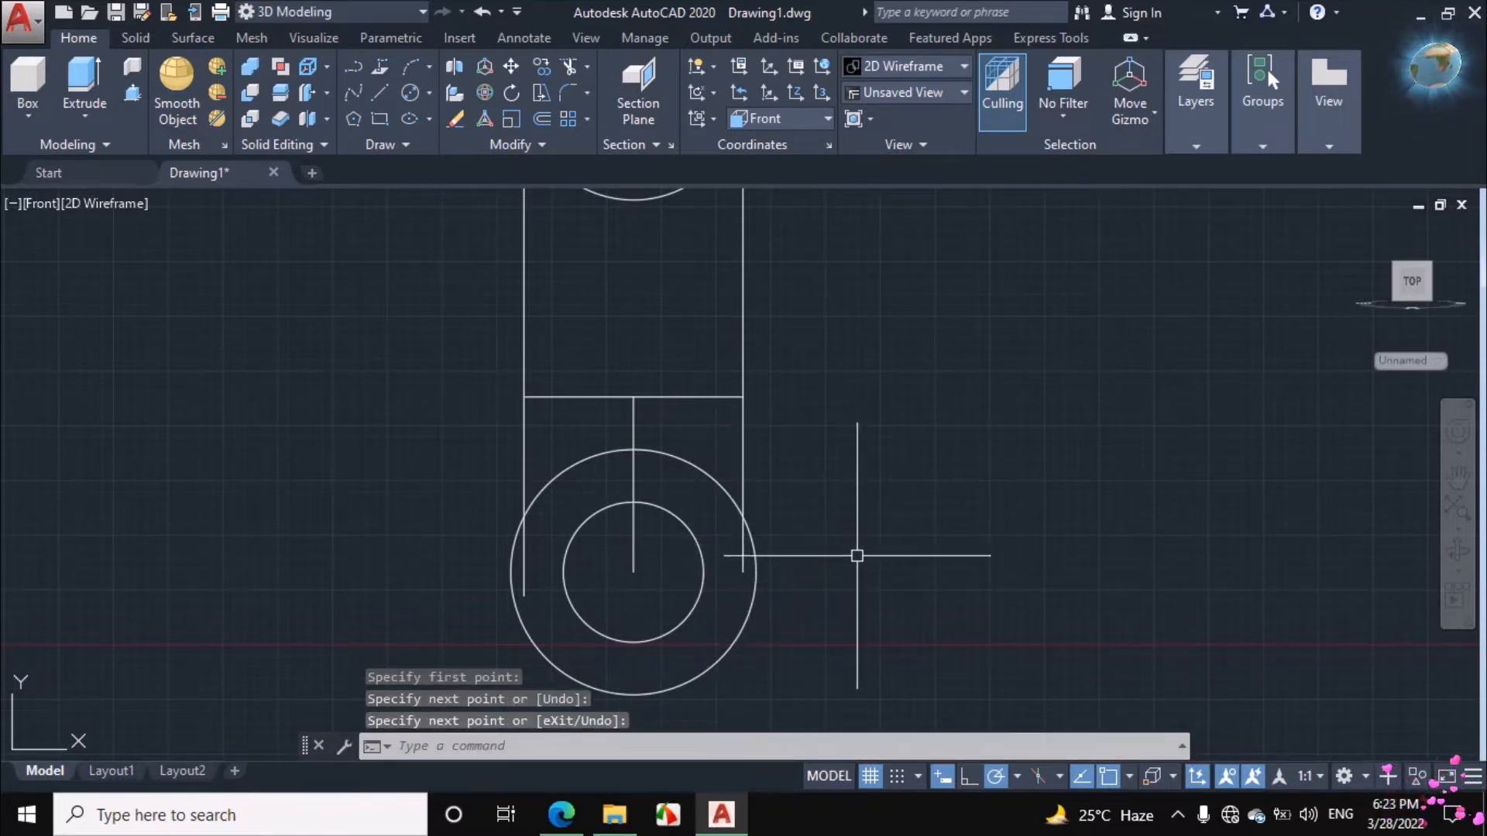
Trim off the parts of both vertical side lines that lie inside the 56-diameter circle.
type("tr")
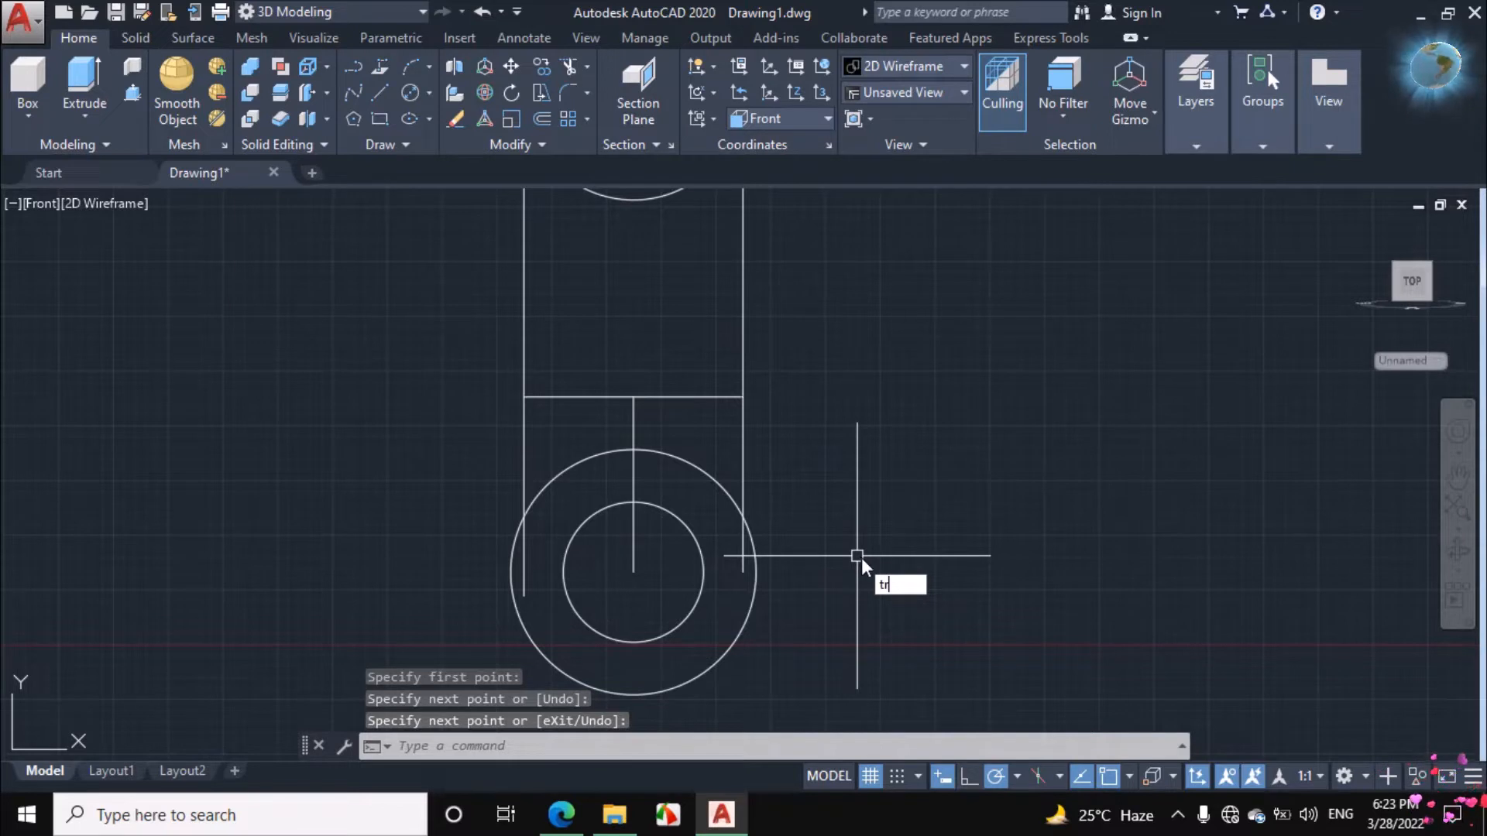
key("Return")
key("Return")
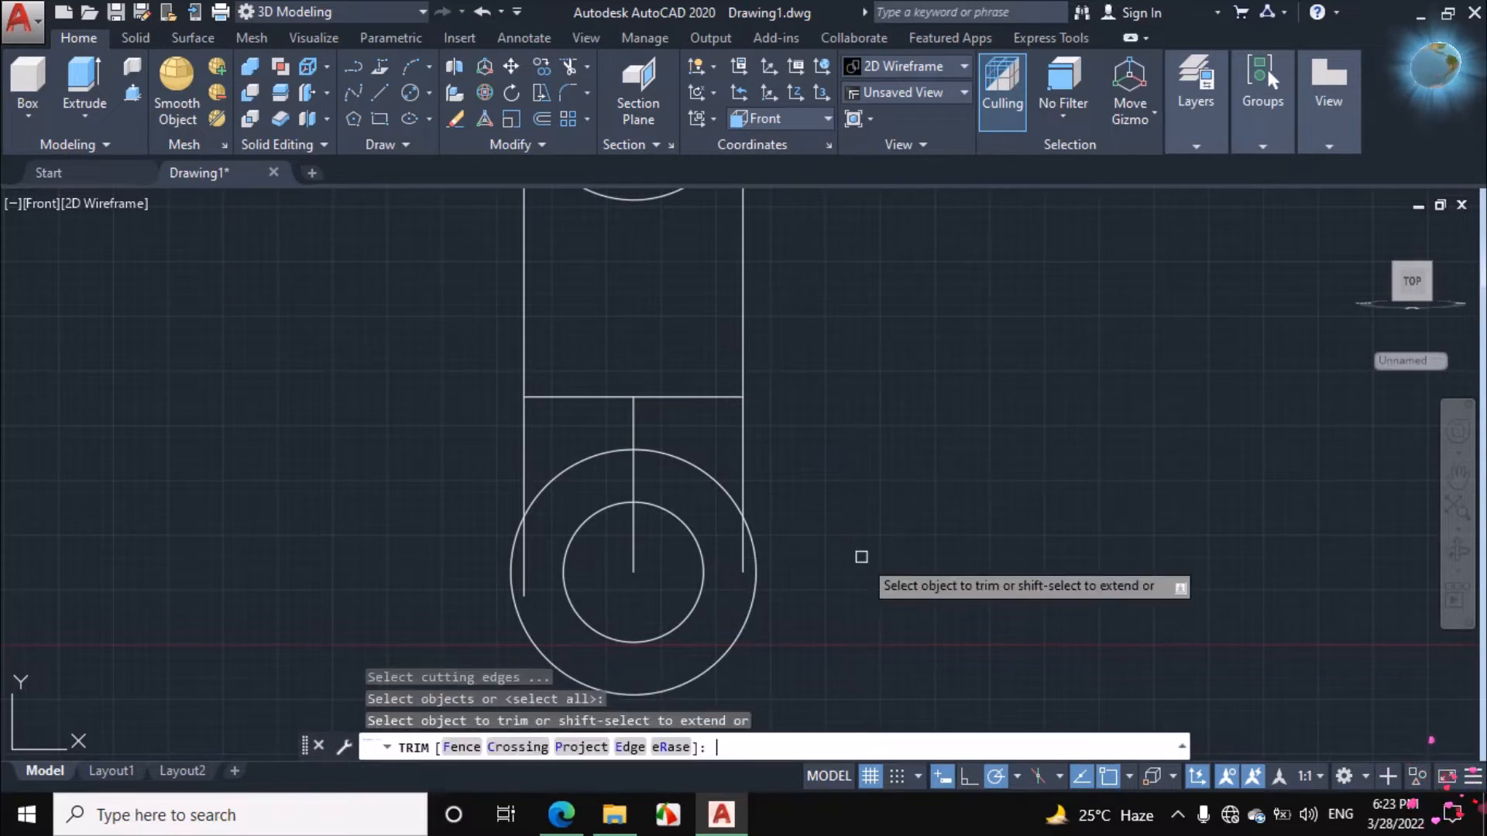
left_click(745, 561)
left_click(527, 556)
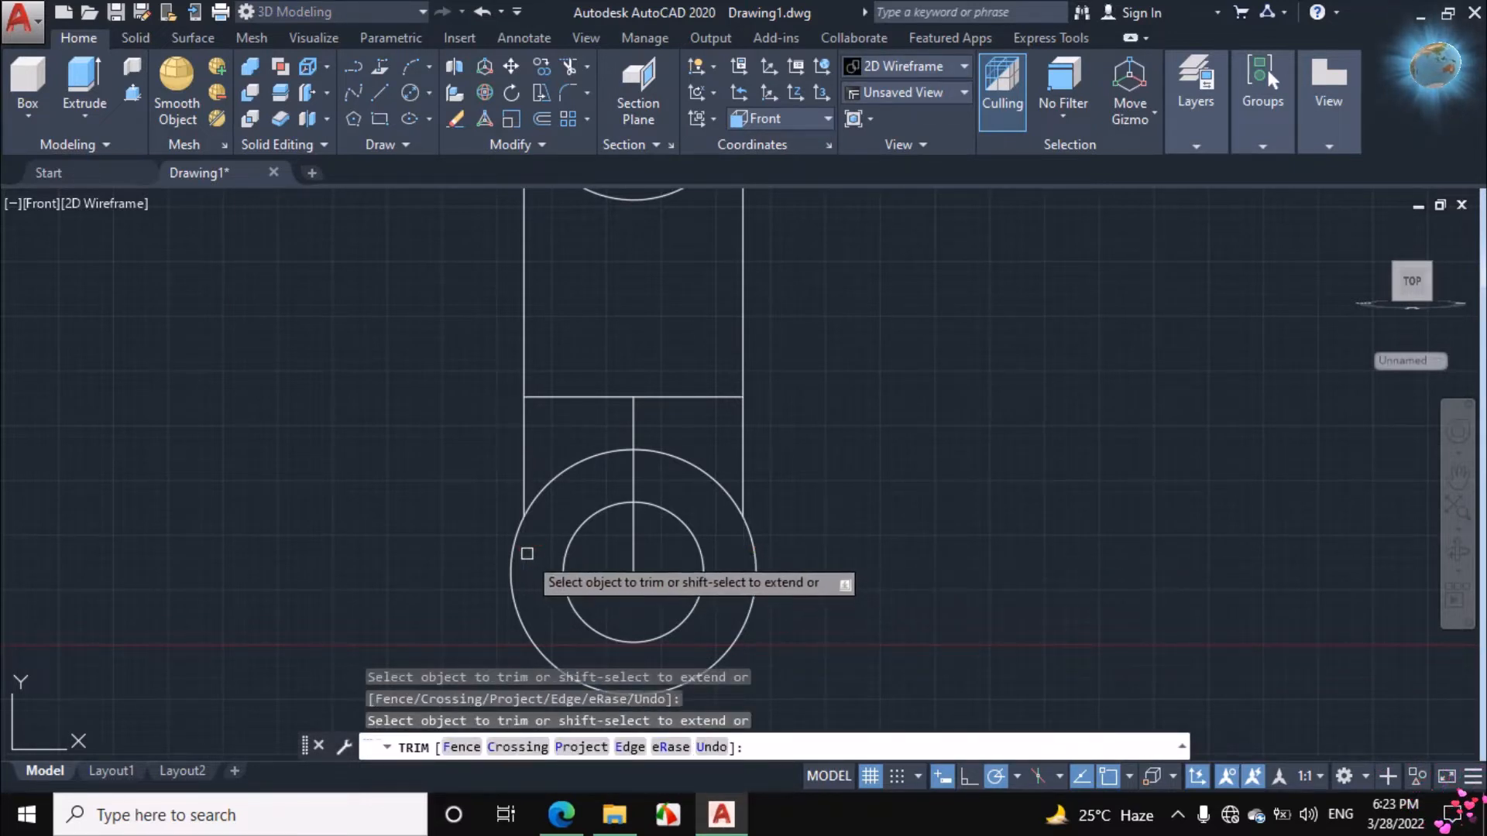
right_click(842, 427)
left_click(862, 466)
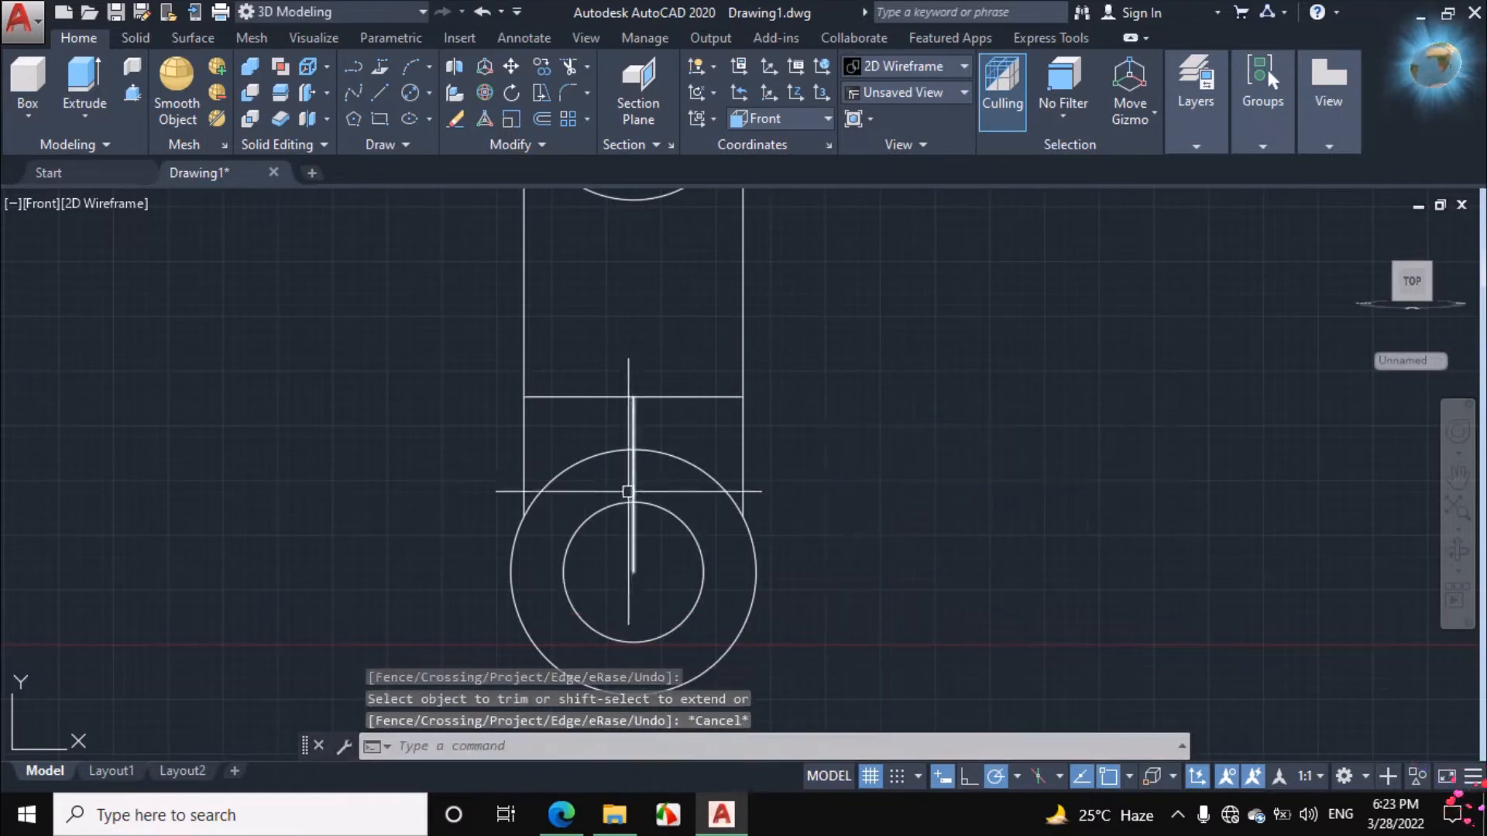
Erase the vertical construction line running from the web's lower edge to the lower circles' centre.
left_click(634, 441)
right_click(821, 417)
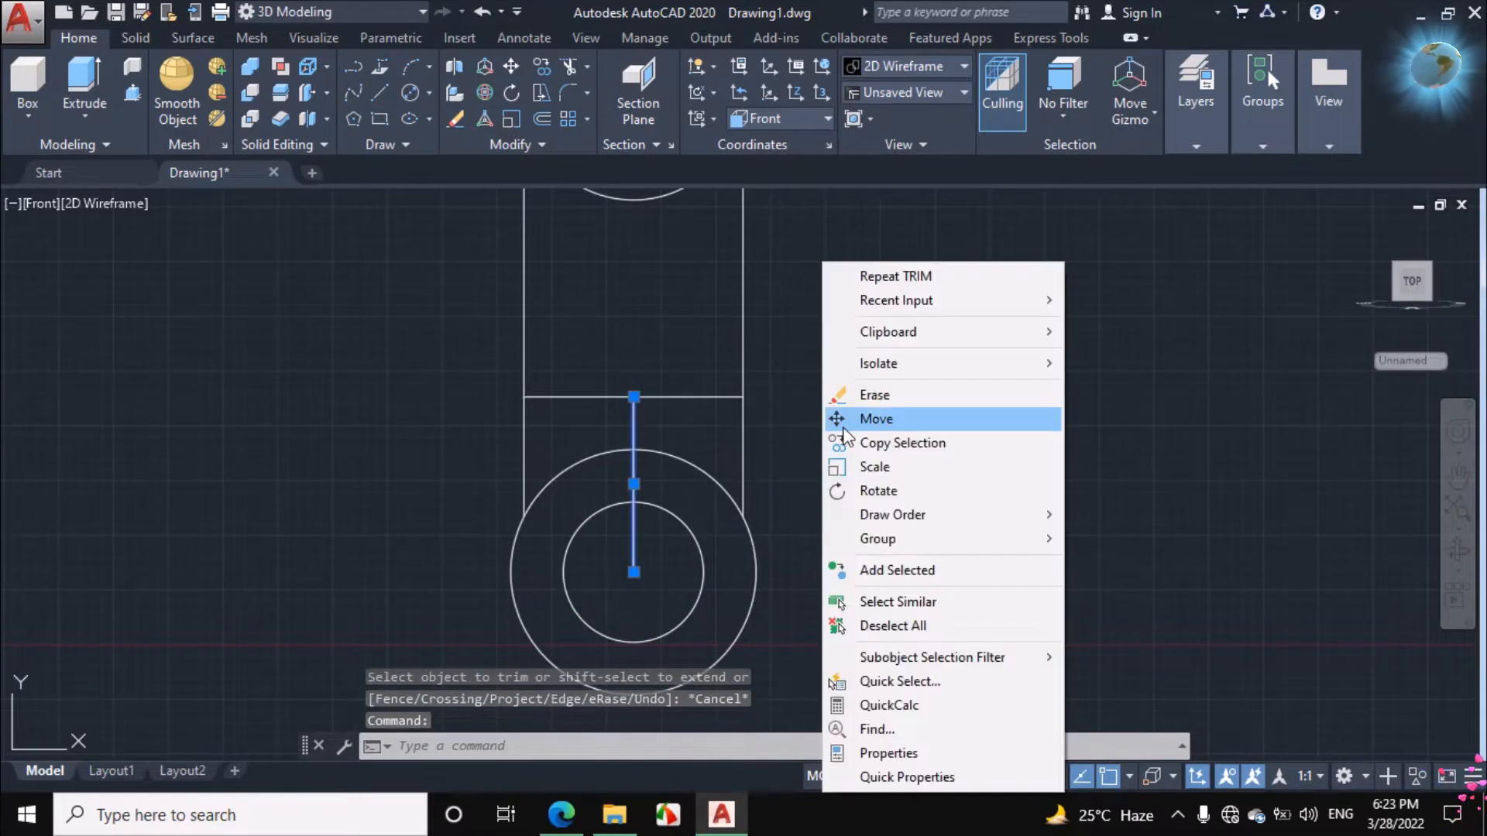
left_click(873, 394)
scroll(806, 510, "down", 2)
scroll(806, 510, "down", 4)
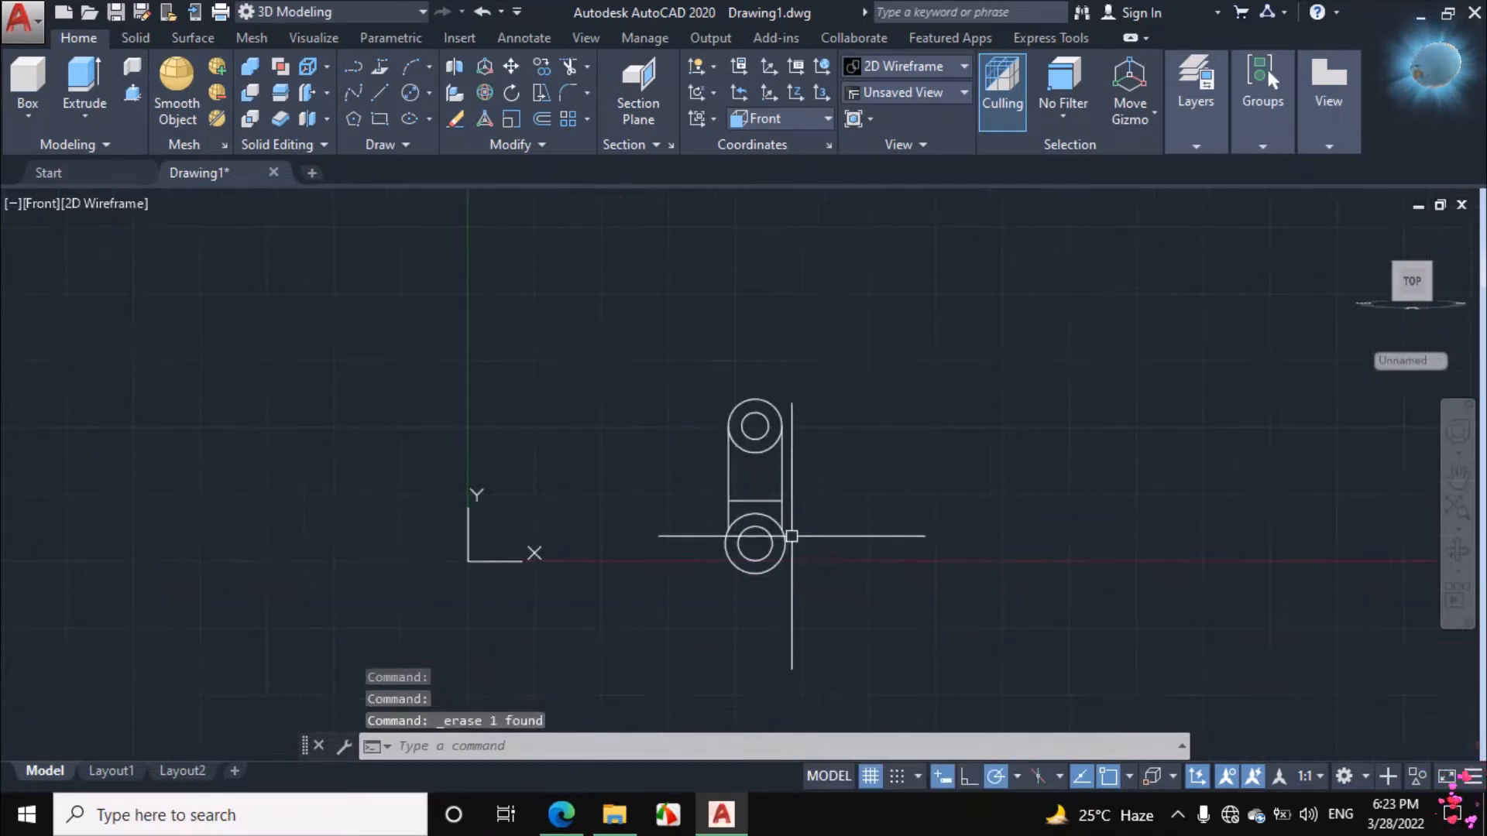
scroll(810, 448, "up", 4)
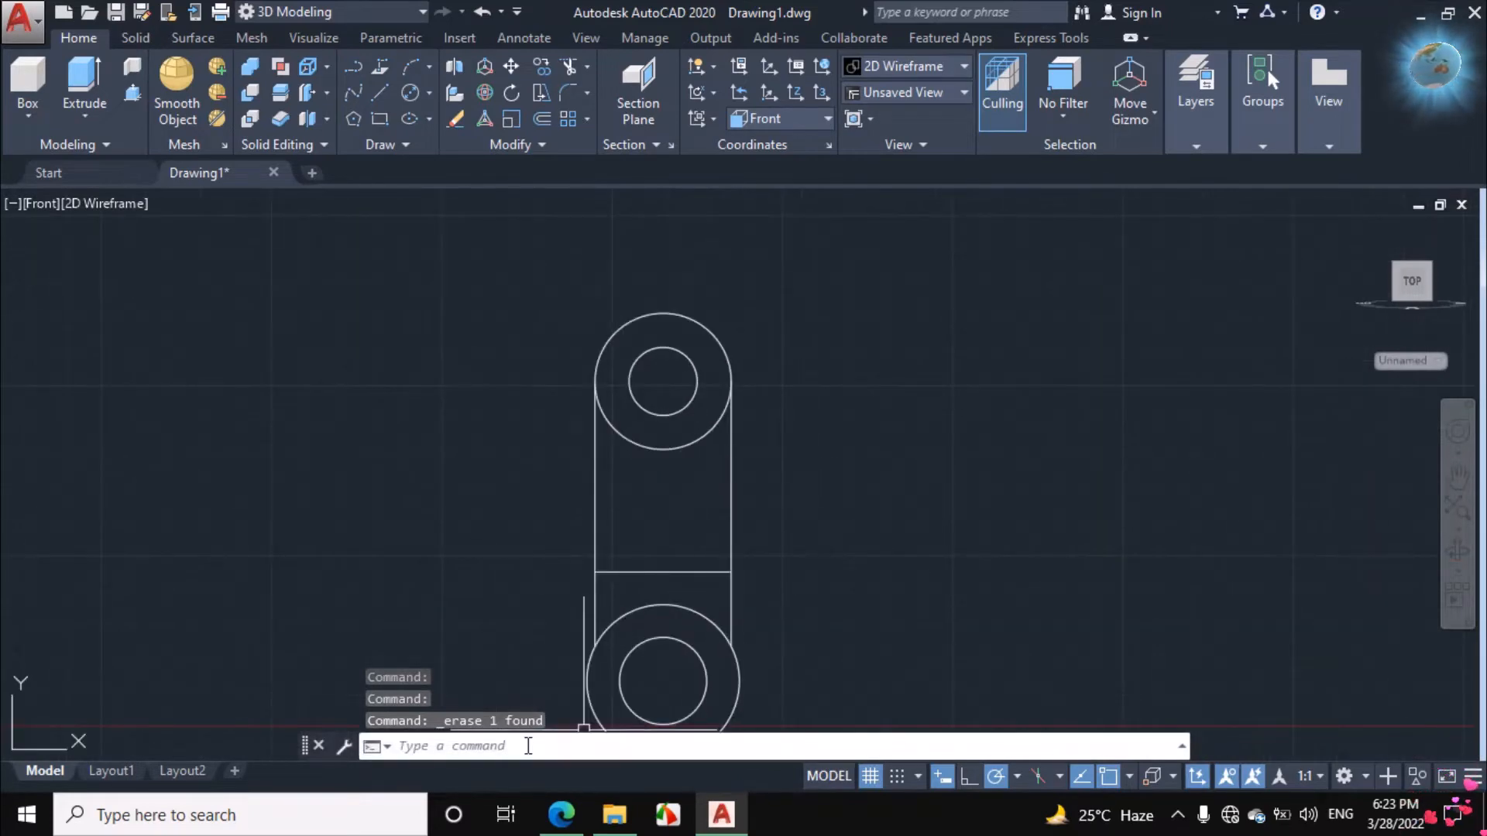
Switch to the bracket PDF in Edge and erase the red markings over the web outline and the upper 40-dimension line.
left_click(562, 814)
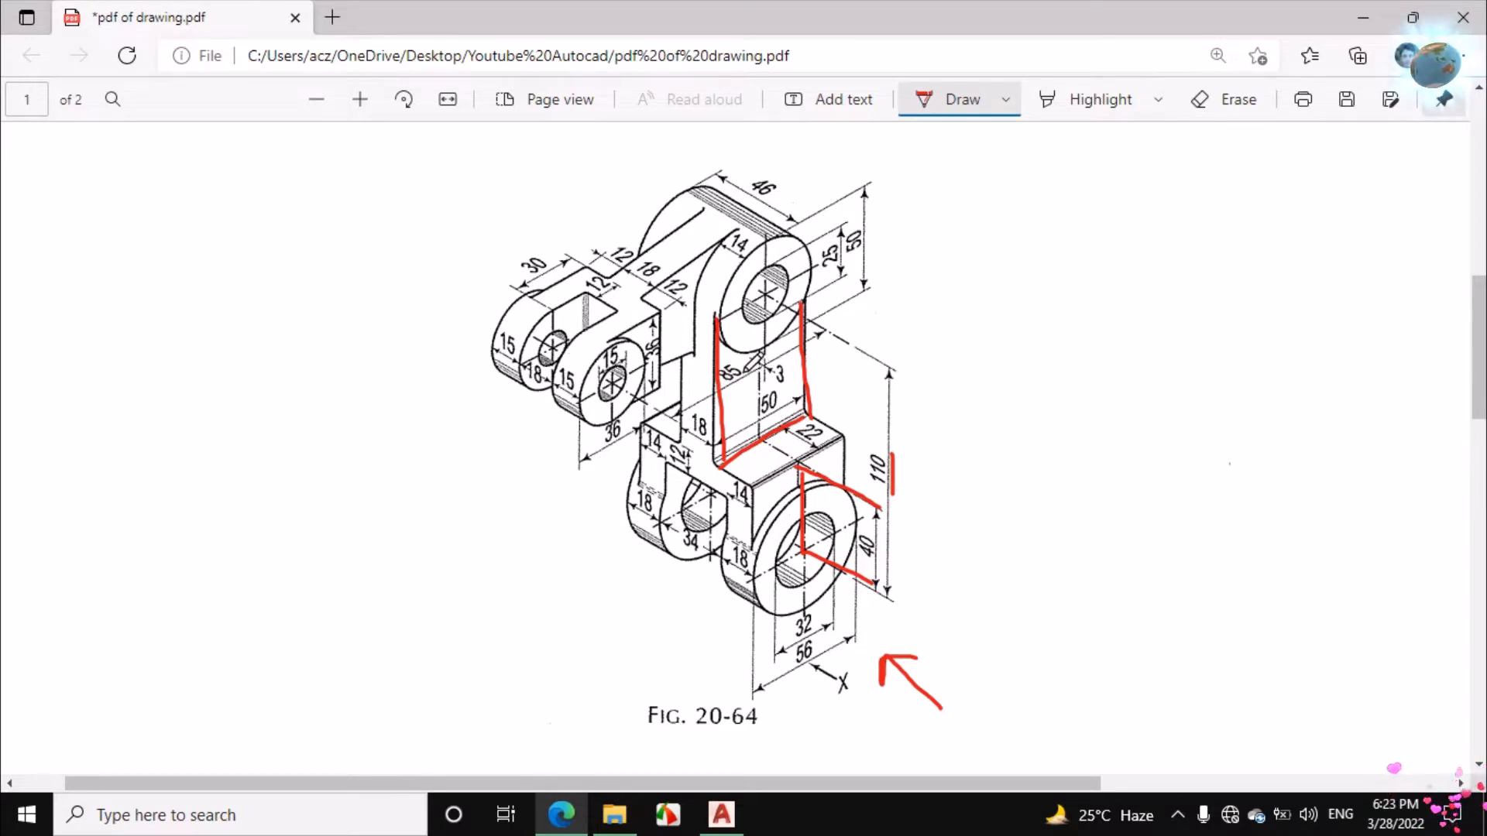
left_click(1216, 99)
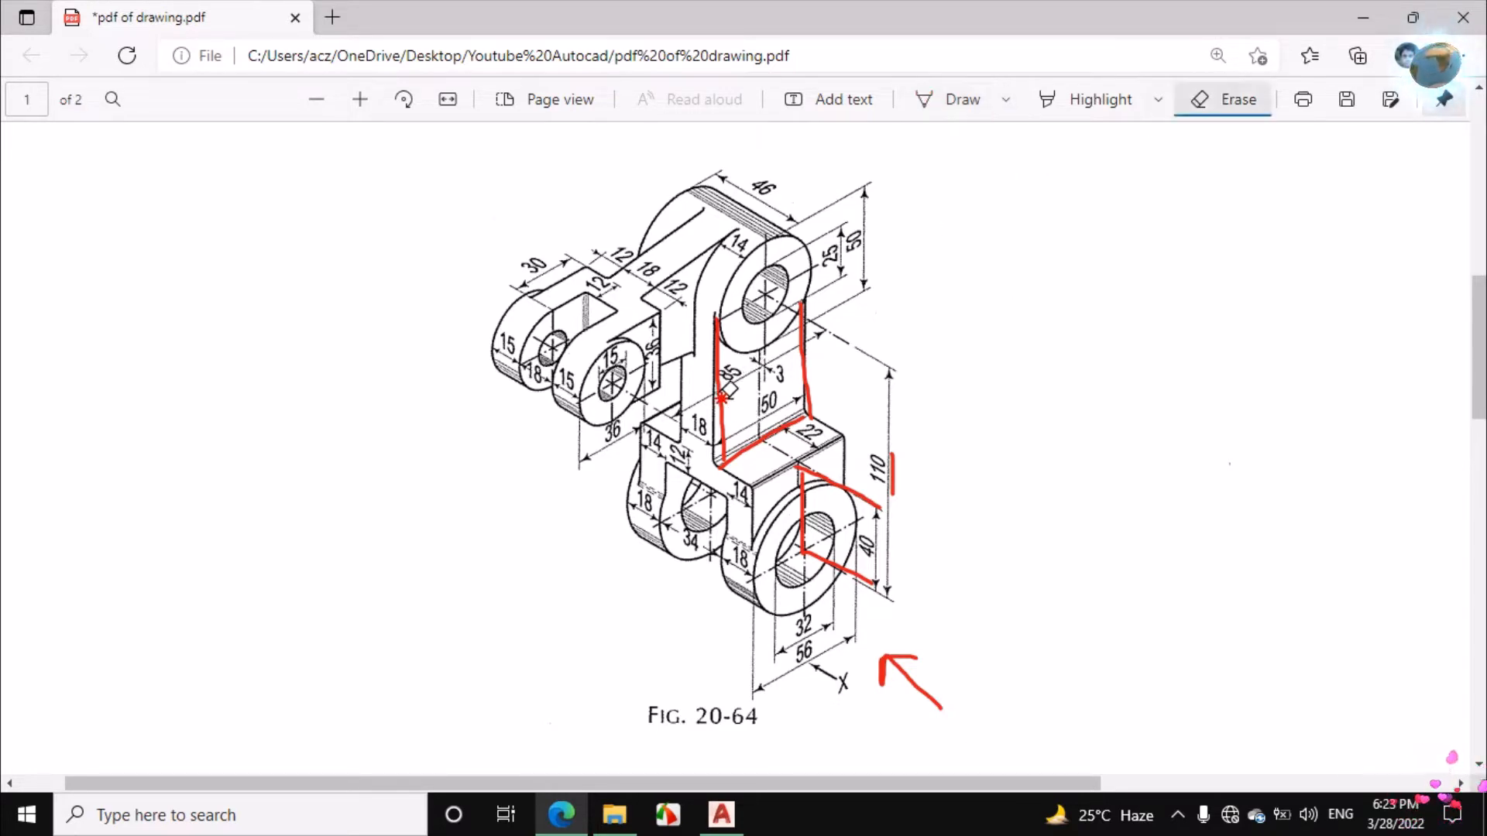
mouse_move(728, 387)
left_mouse_down()
mouse_move(793, 344)
mouse_move(777, 447)
mouse_move(821, 459)
mouse_move(826, 390)
left_mouse_up()
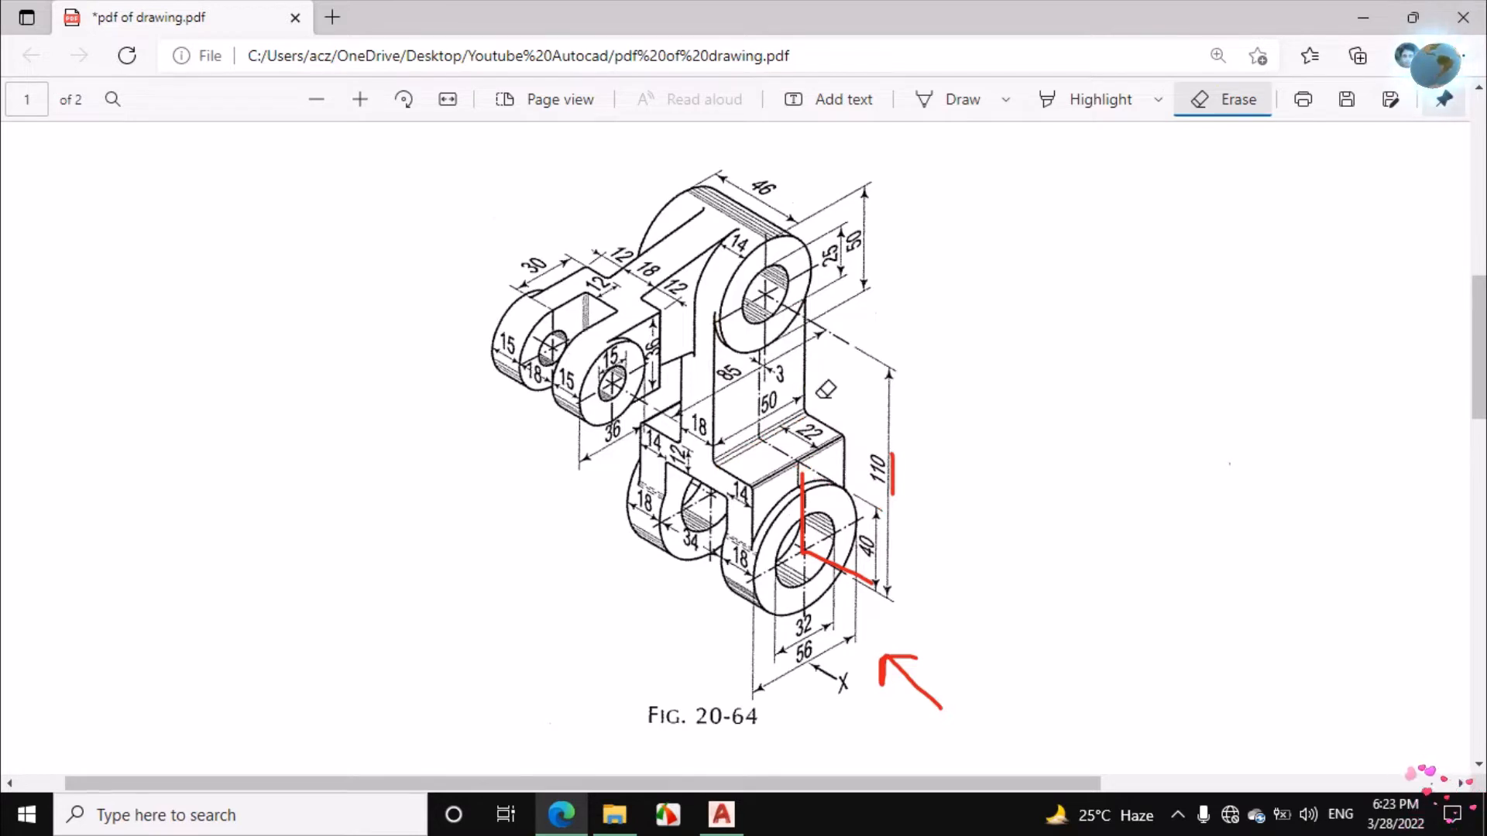
Mark in red the 85 offset between the upper hole and the left lug's hole, plus the lug's 15 and 36 dimensions.
left_click(963, 99)
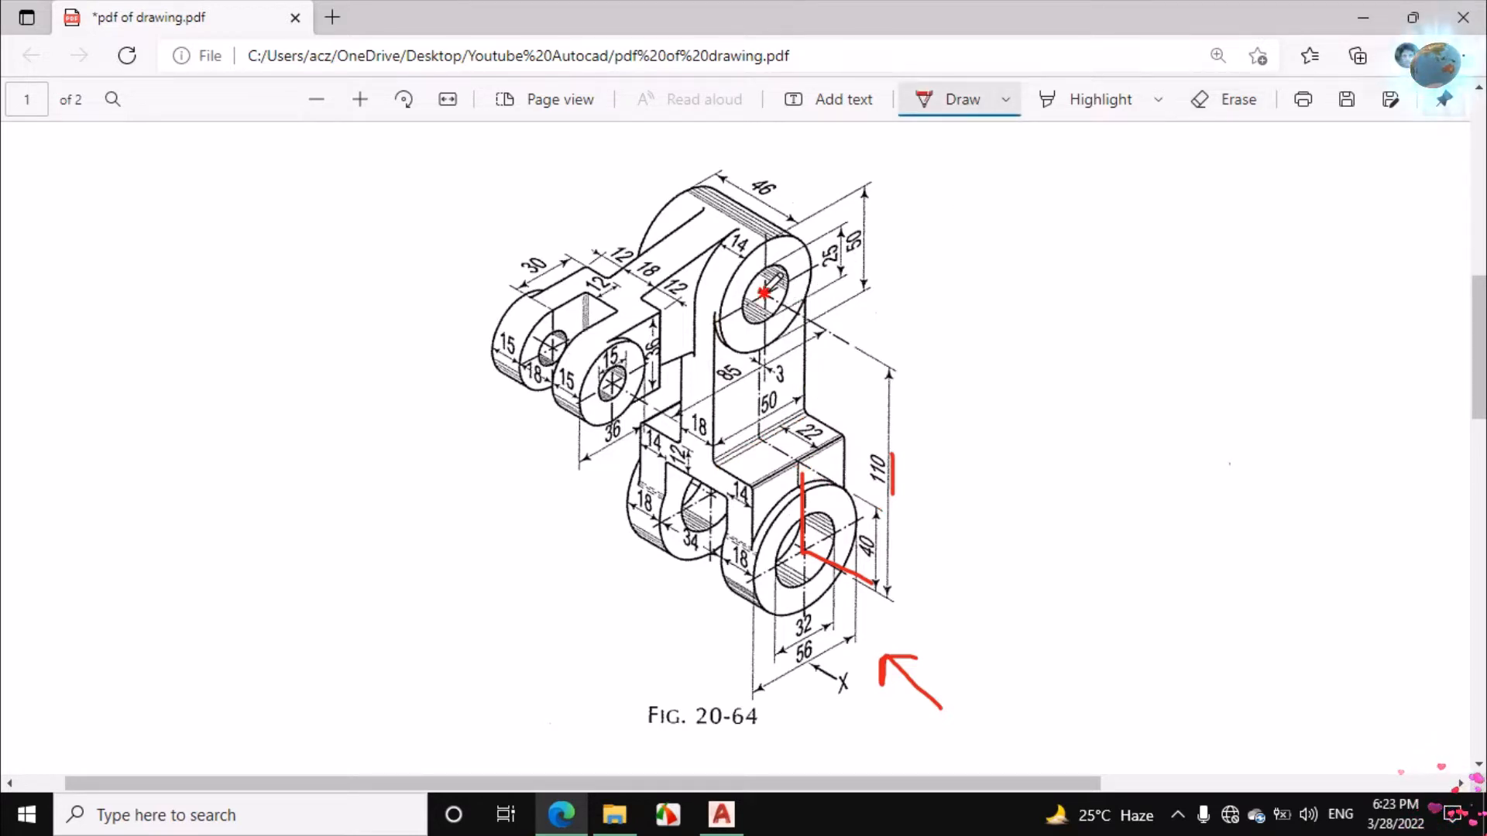
left_click_drag(764, 293, 822, 335)
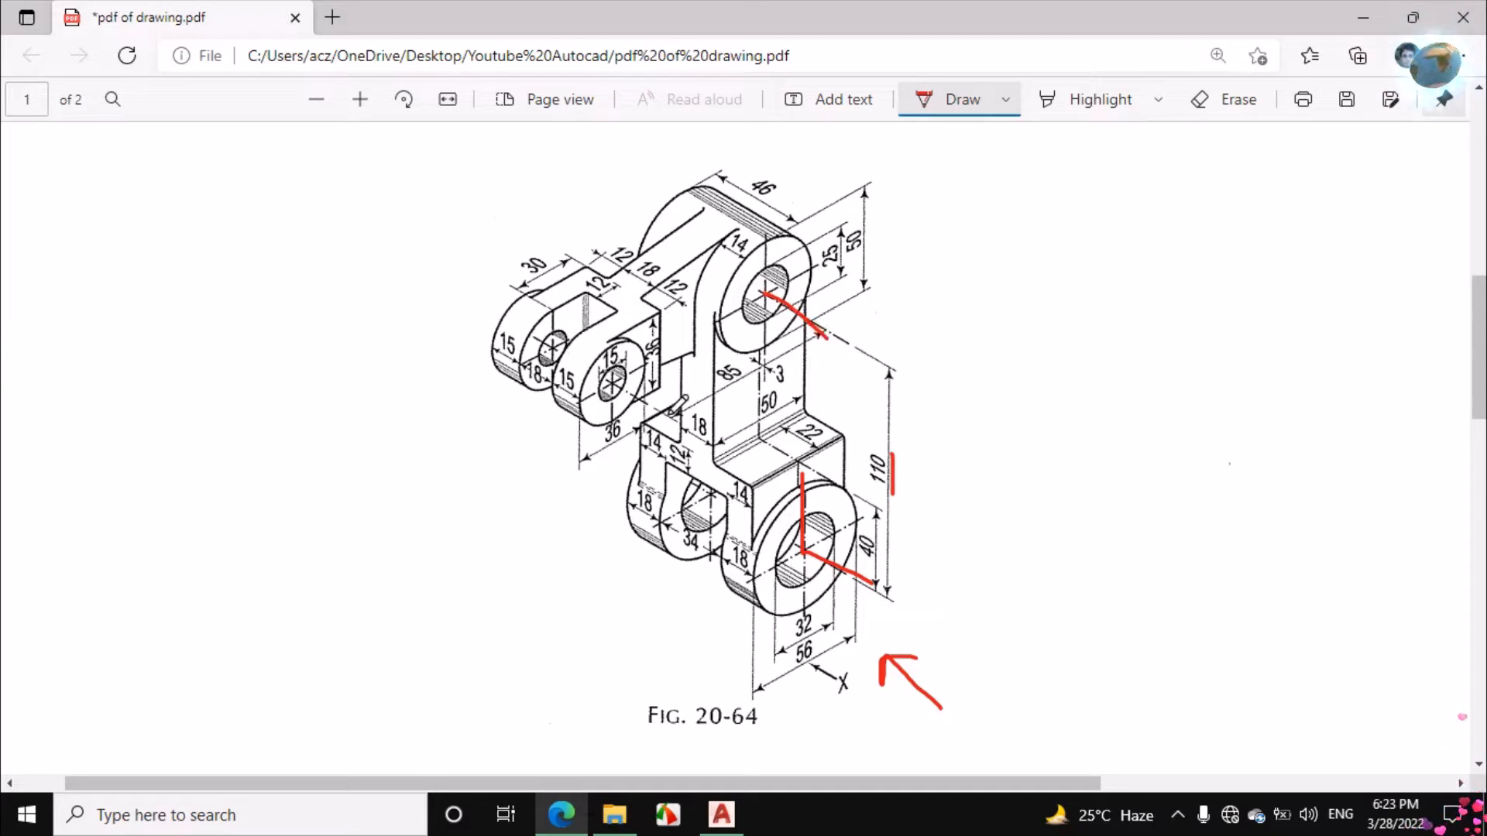
mouse_move(610, 385)
left_mouse_down()
mouse_move(664, 419)
mouse_move(825, 335)
left_mouse_up()
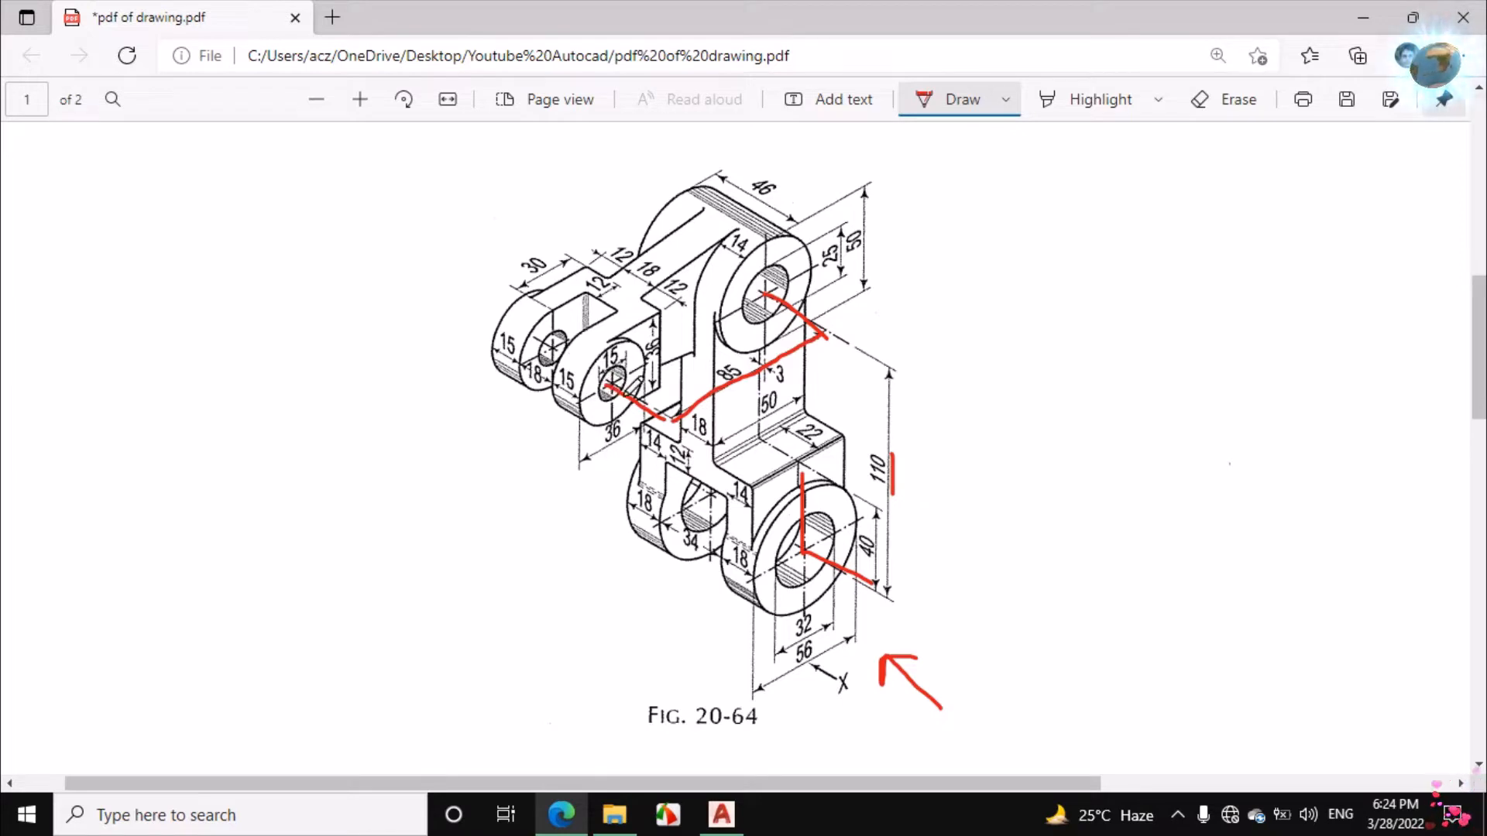
left_click_drag(602, 376, 626, 361)
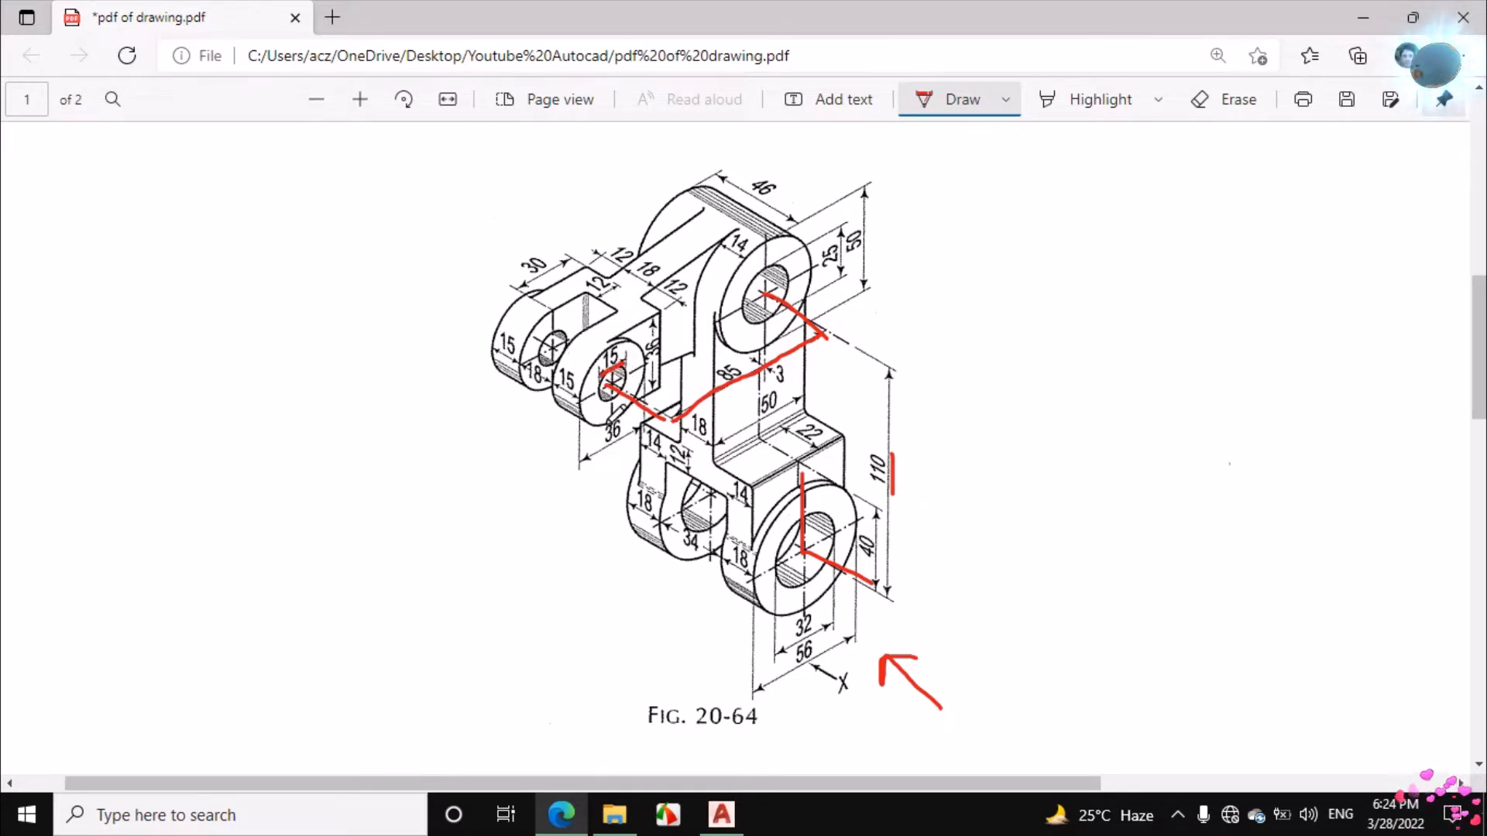
left_click_drag(583, 465, 633, 443)
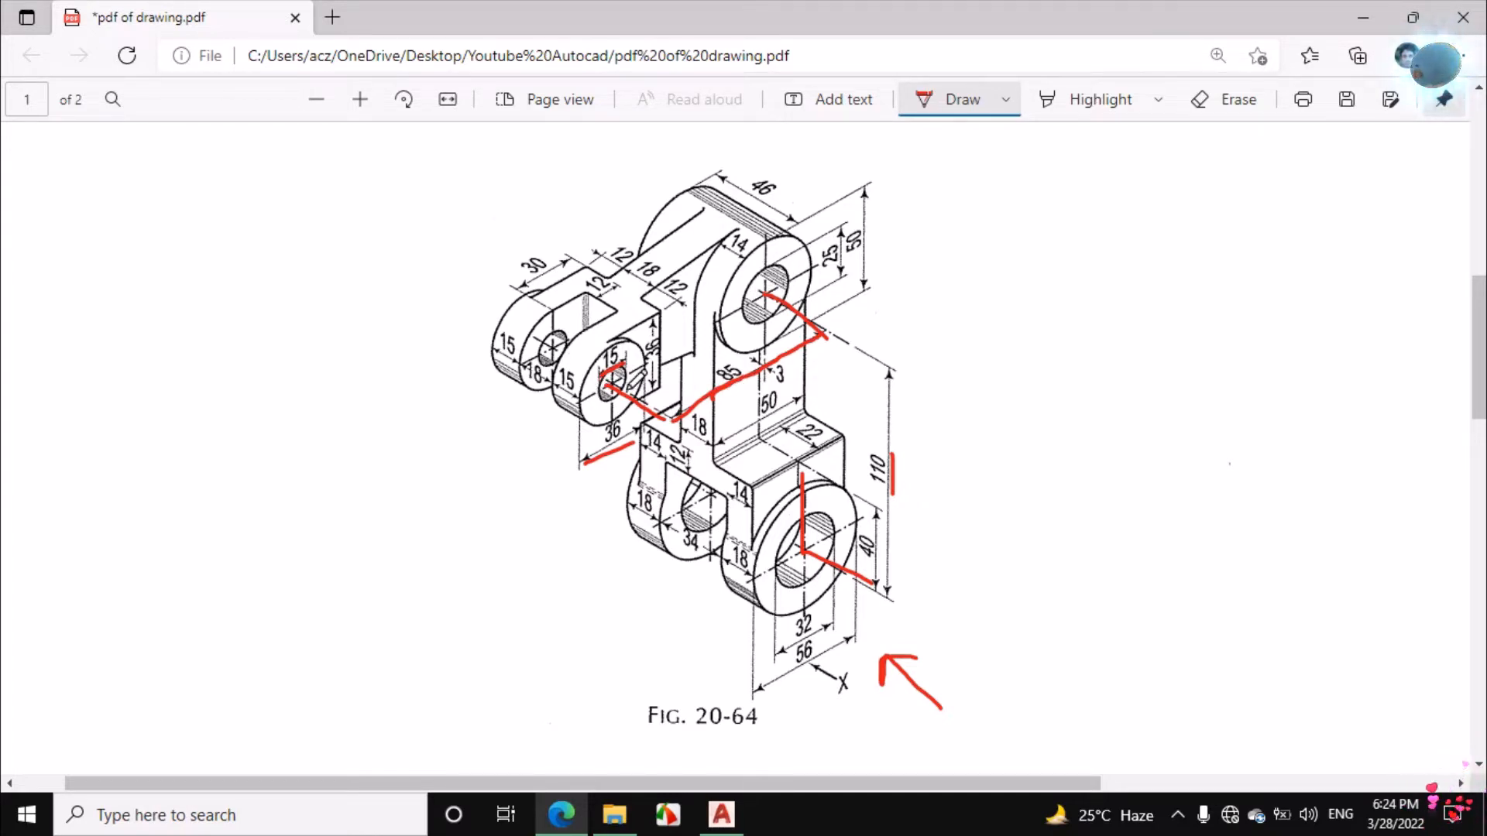
Switch to AutoCAD and draw an 85-unit horizontal line leftward from the upper circles' centre.
left_click(721, 814)
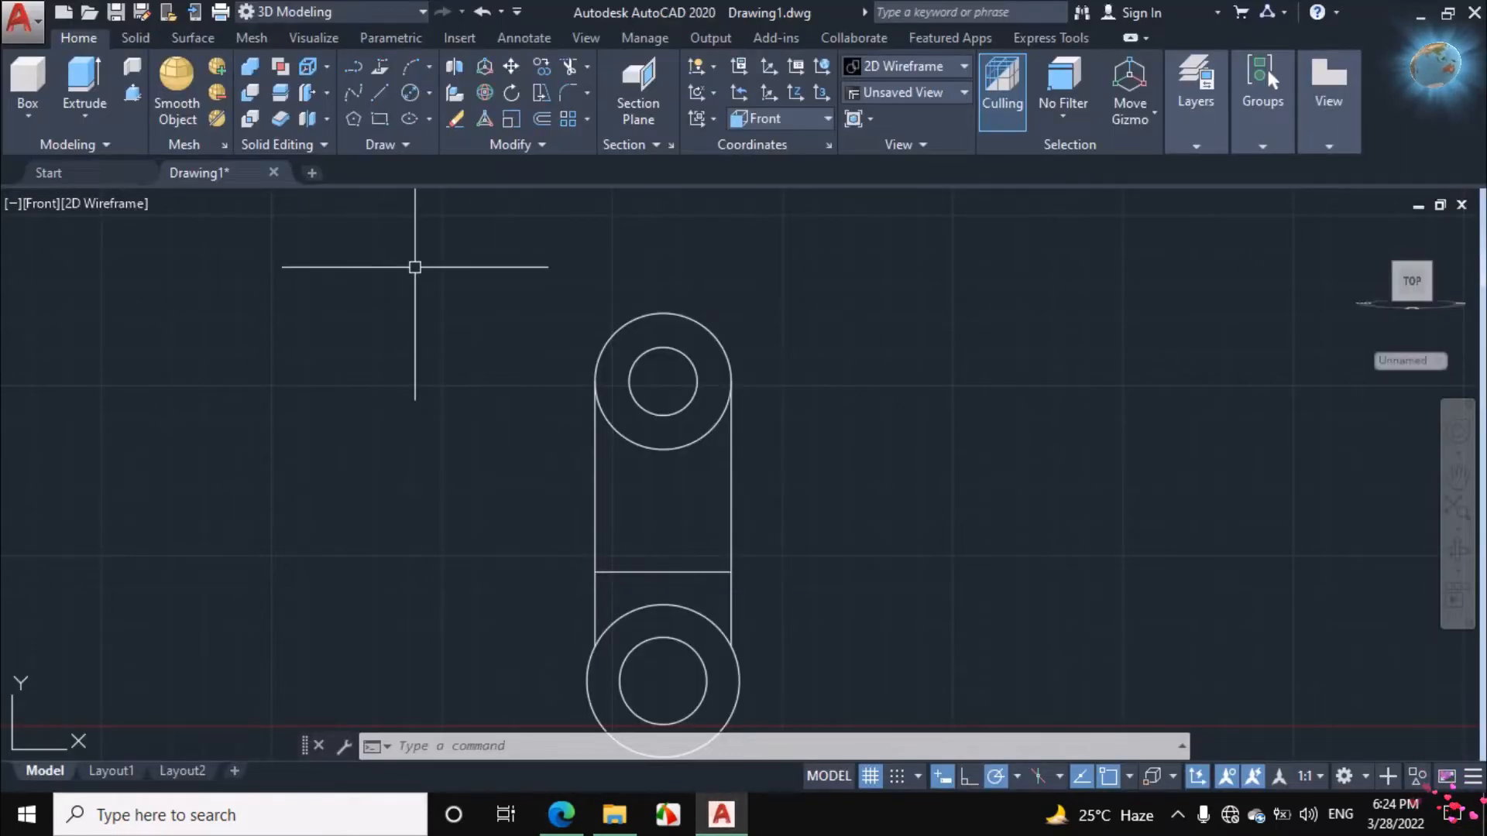
type("l")
key("Return")
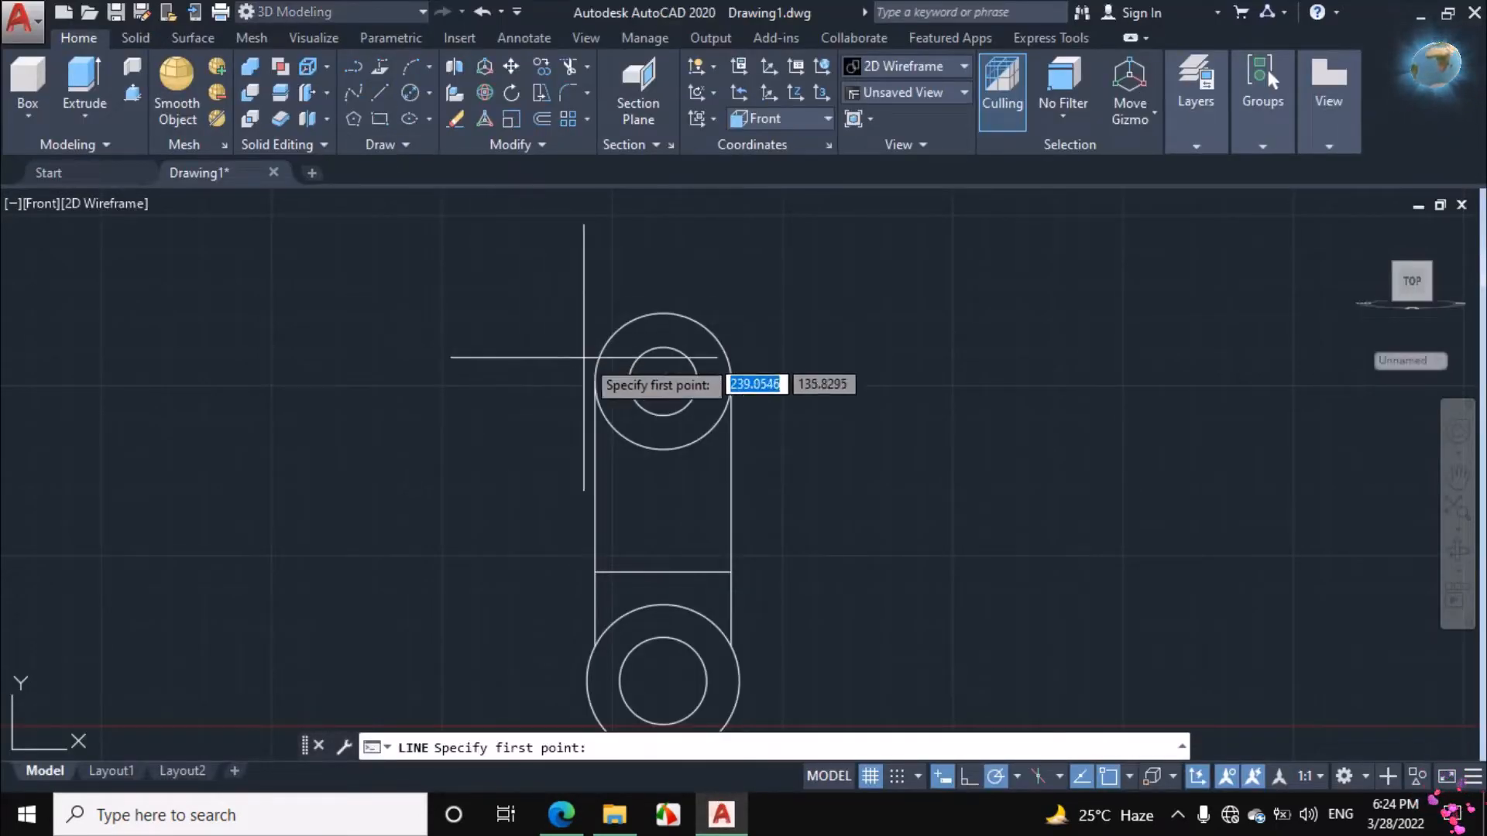
left_click(663, 381)
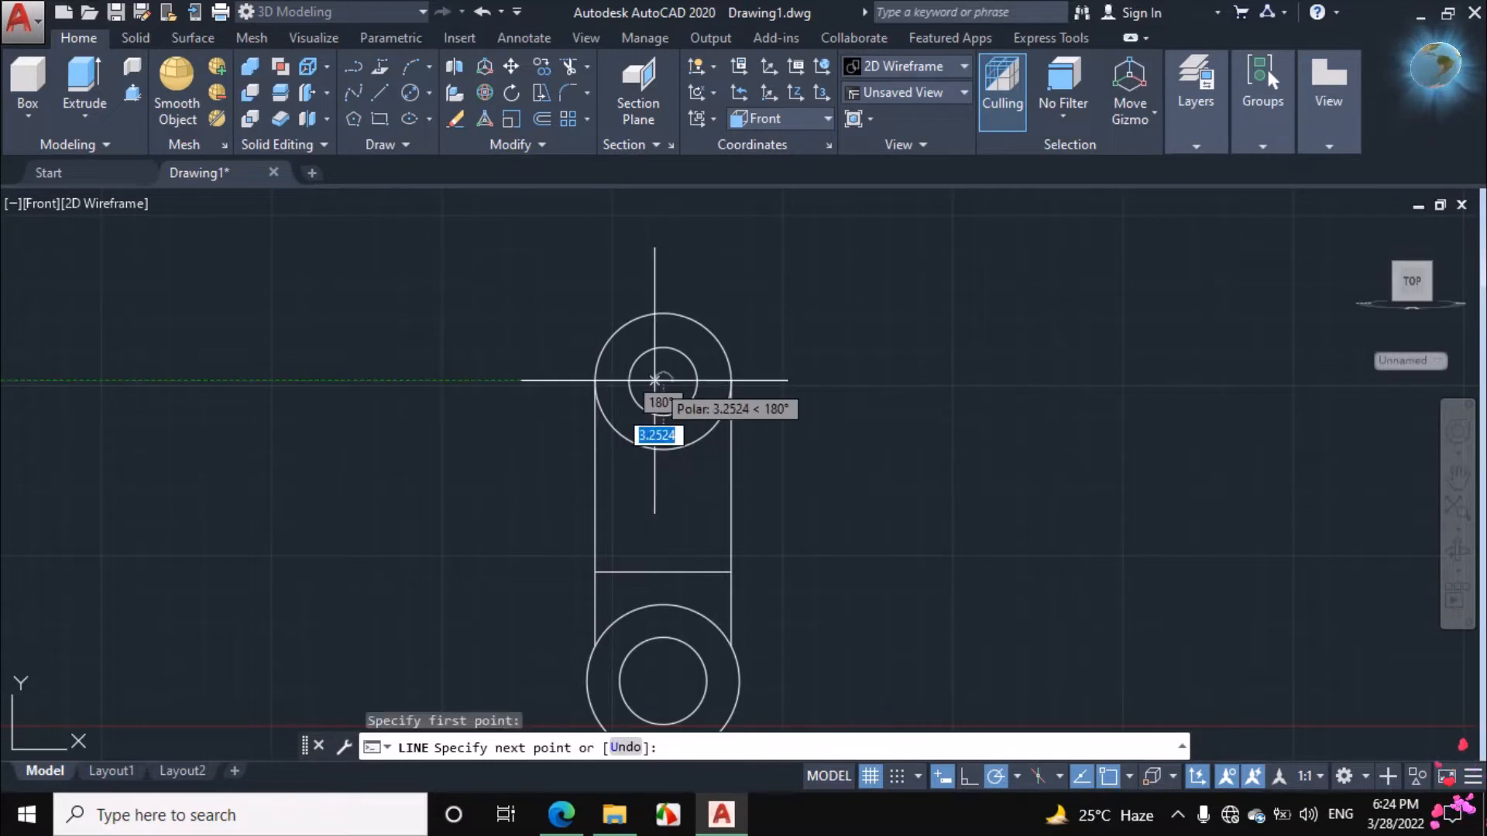
type("85")
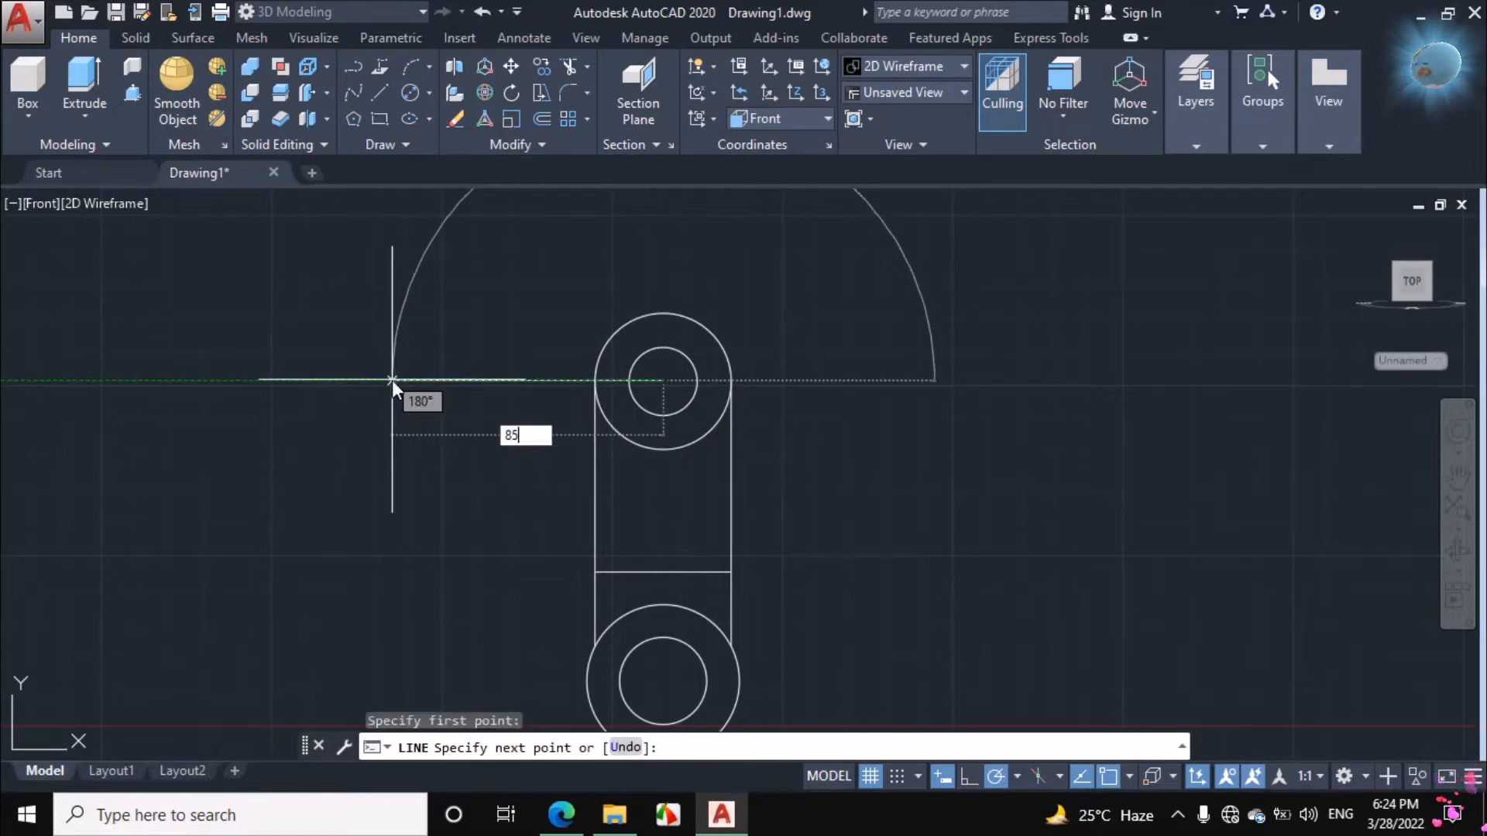
key("Return")
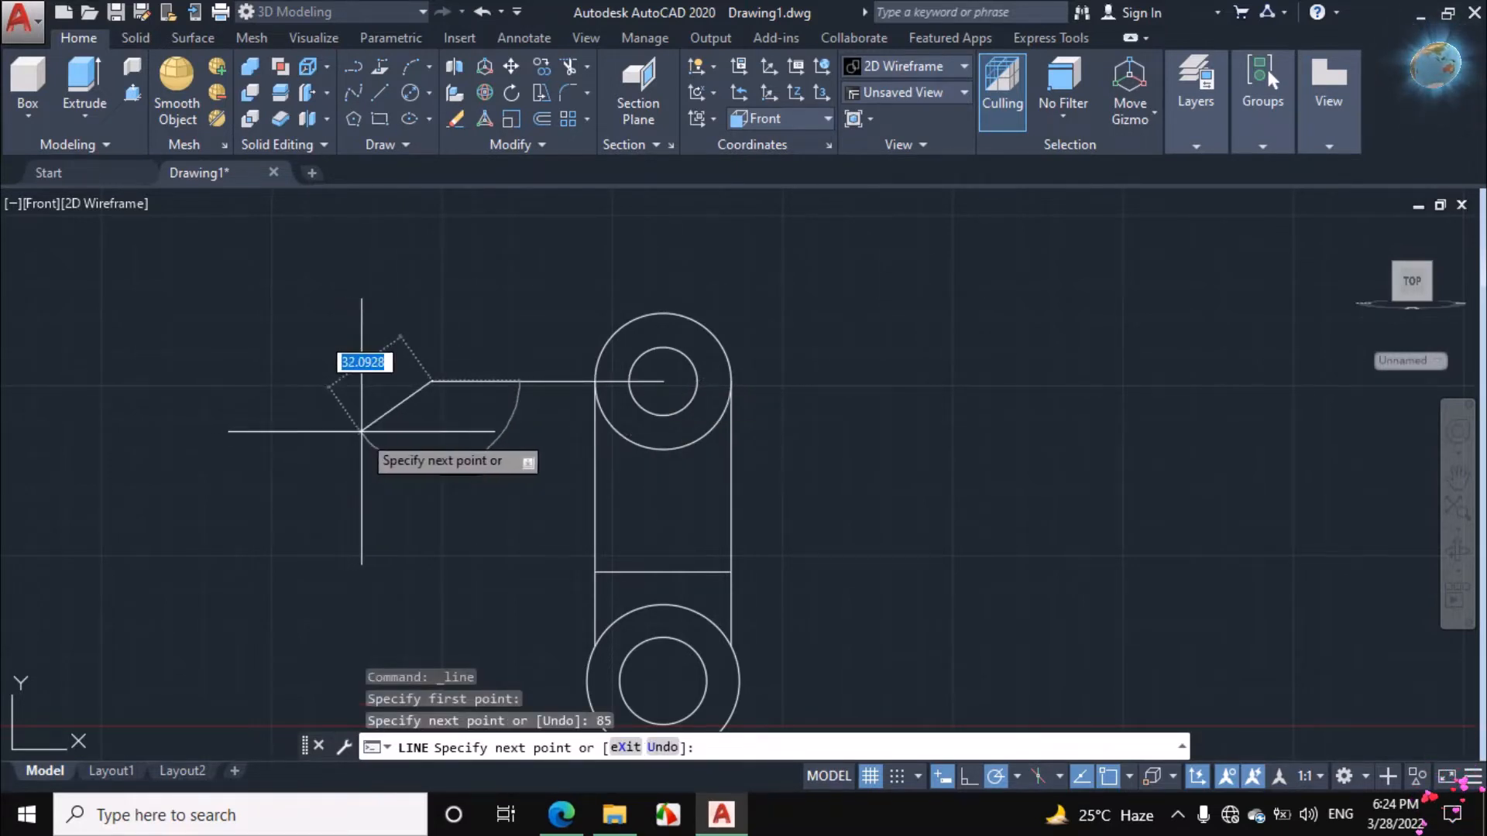
key("Escape")
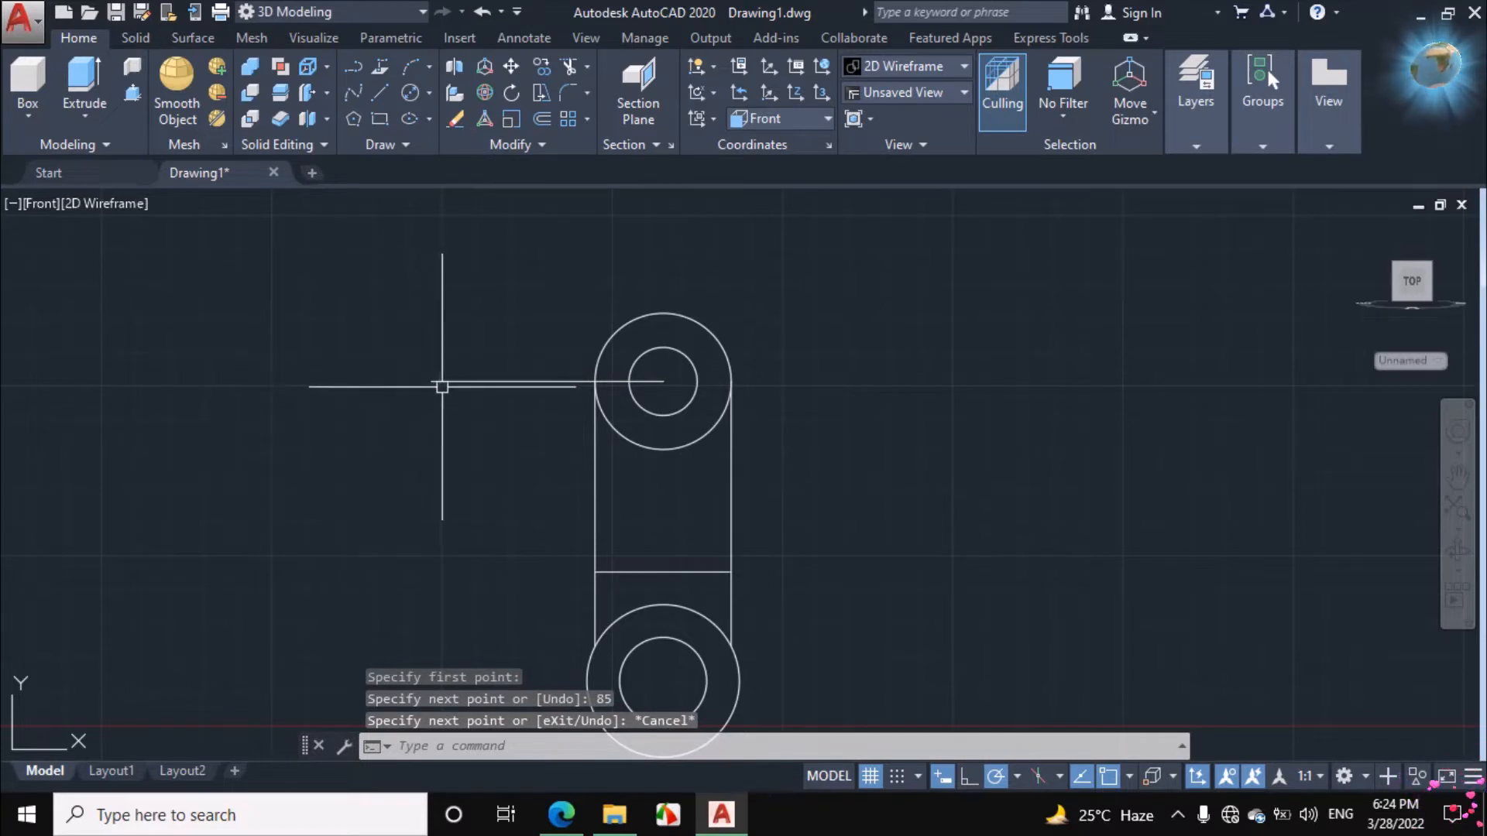
Draw a 15-diameter circle centred on the left end of the 85-unit line.
left_click(426, 92)
left_click(463, 170)
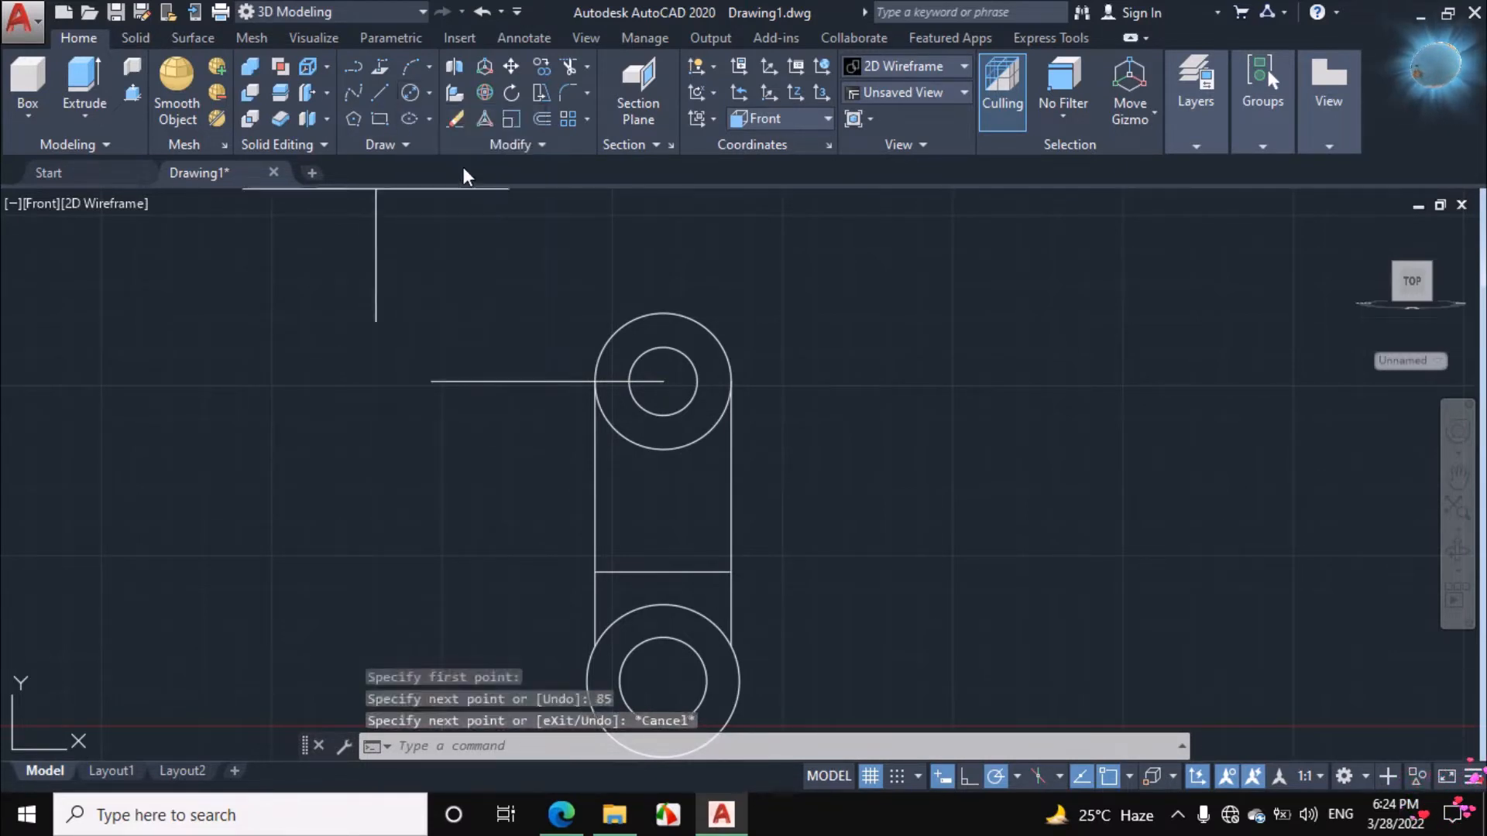
left_click(431, 380)
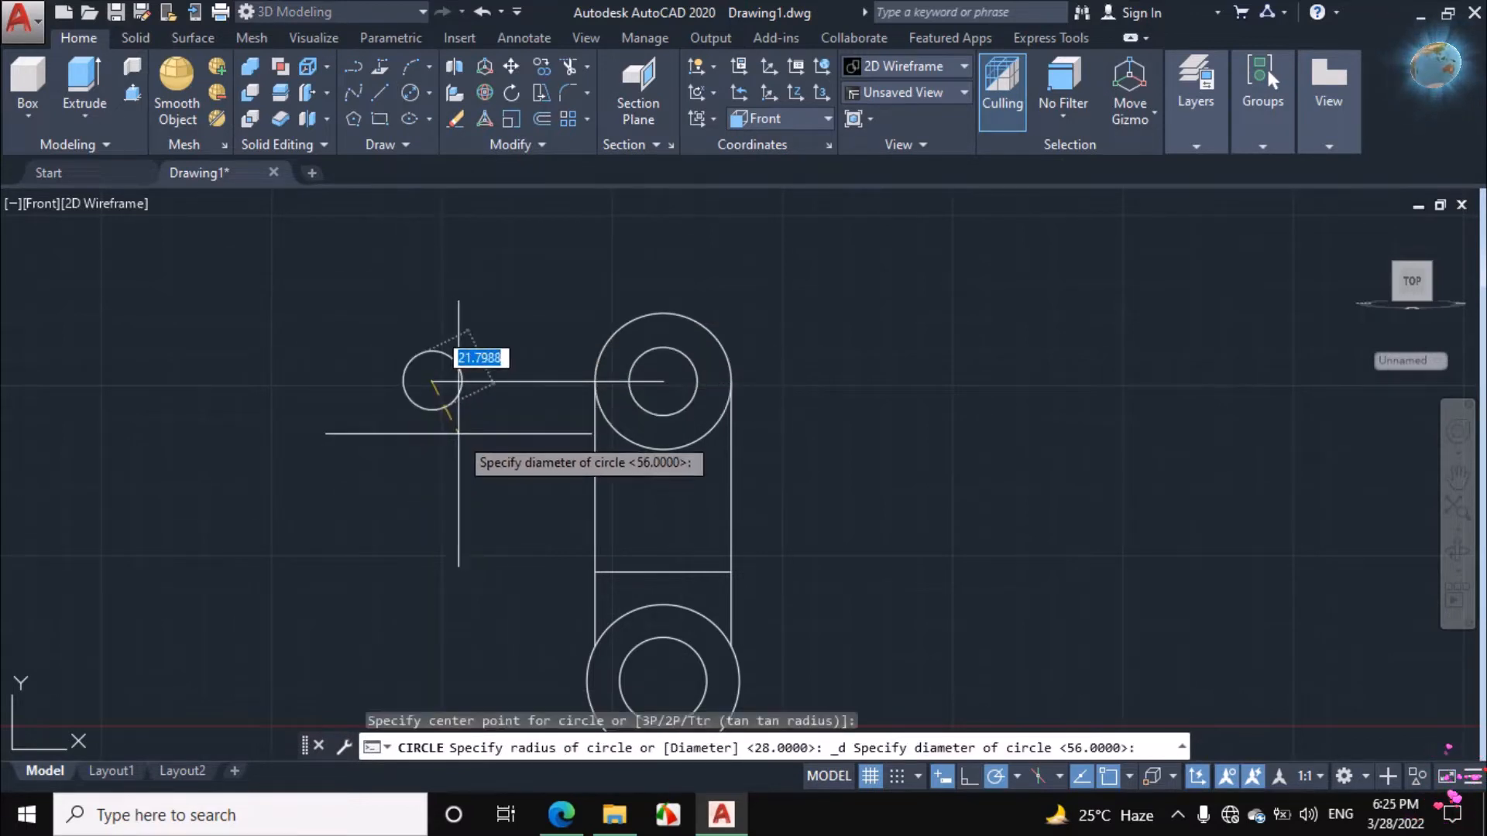
type("15")
key("Return")
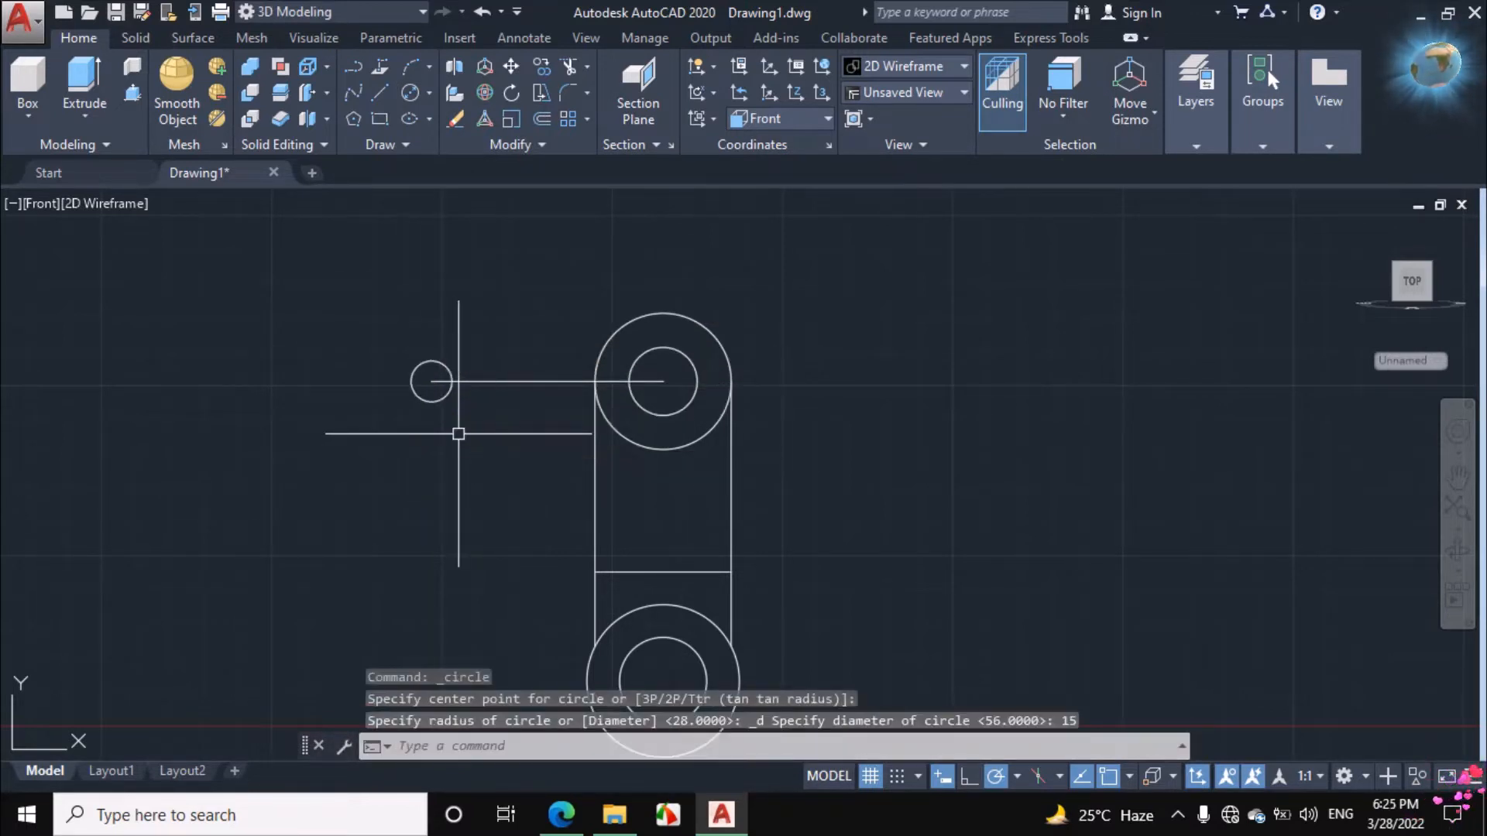
Add a concentric 36-diameter circle around the 15-diameter circle at the line's left end.
left_click(429, 92)
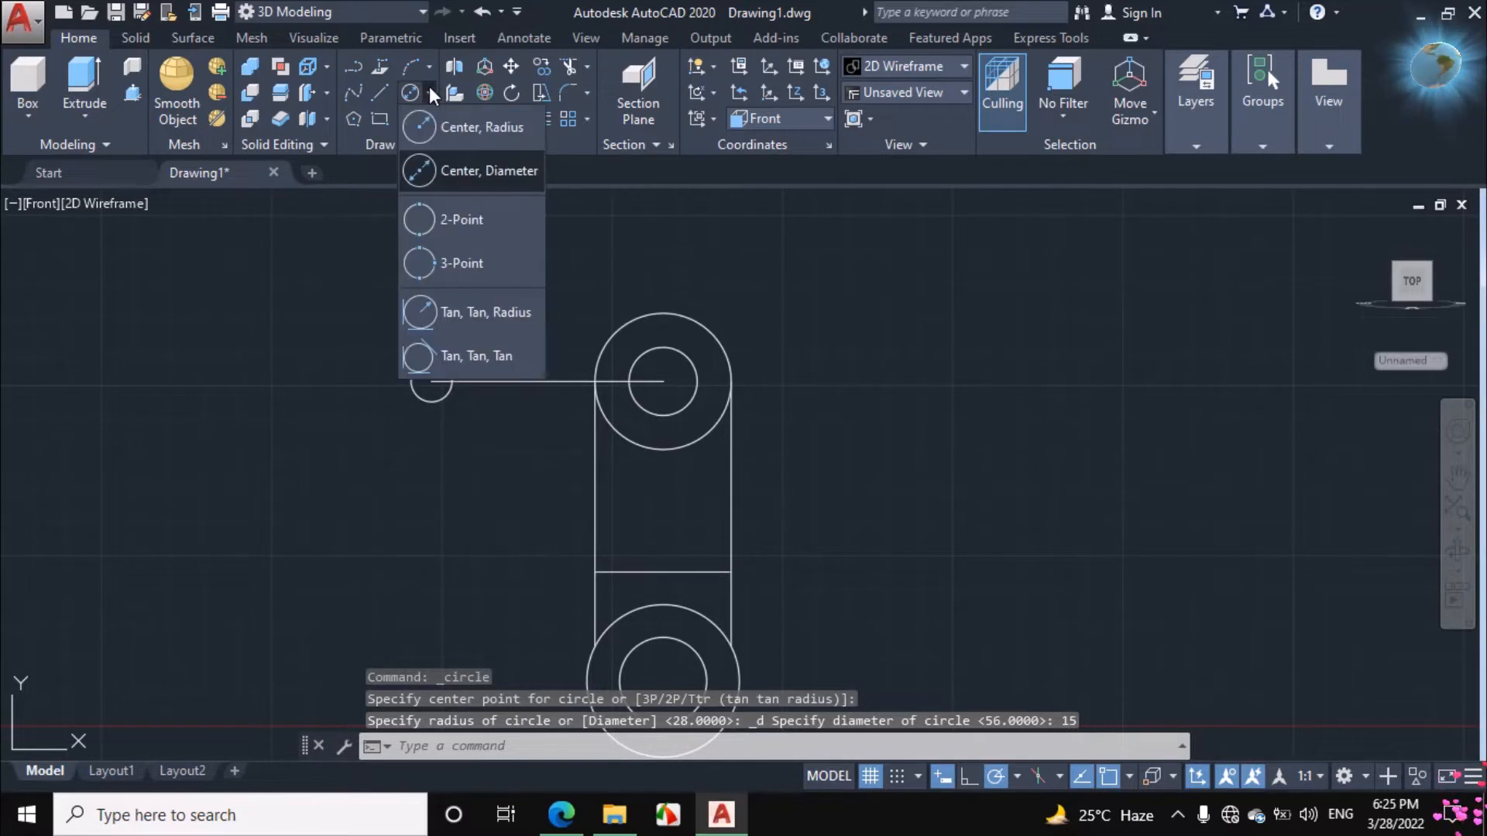
left_click(456, 170)
left_click(431, 380)
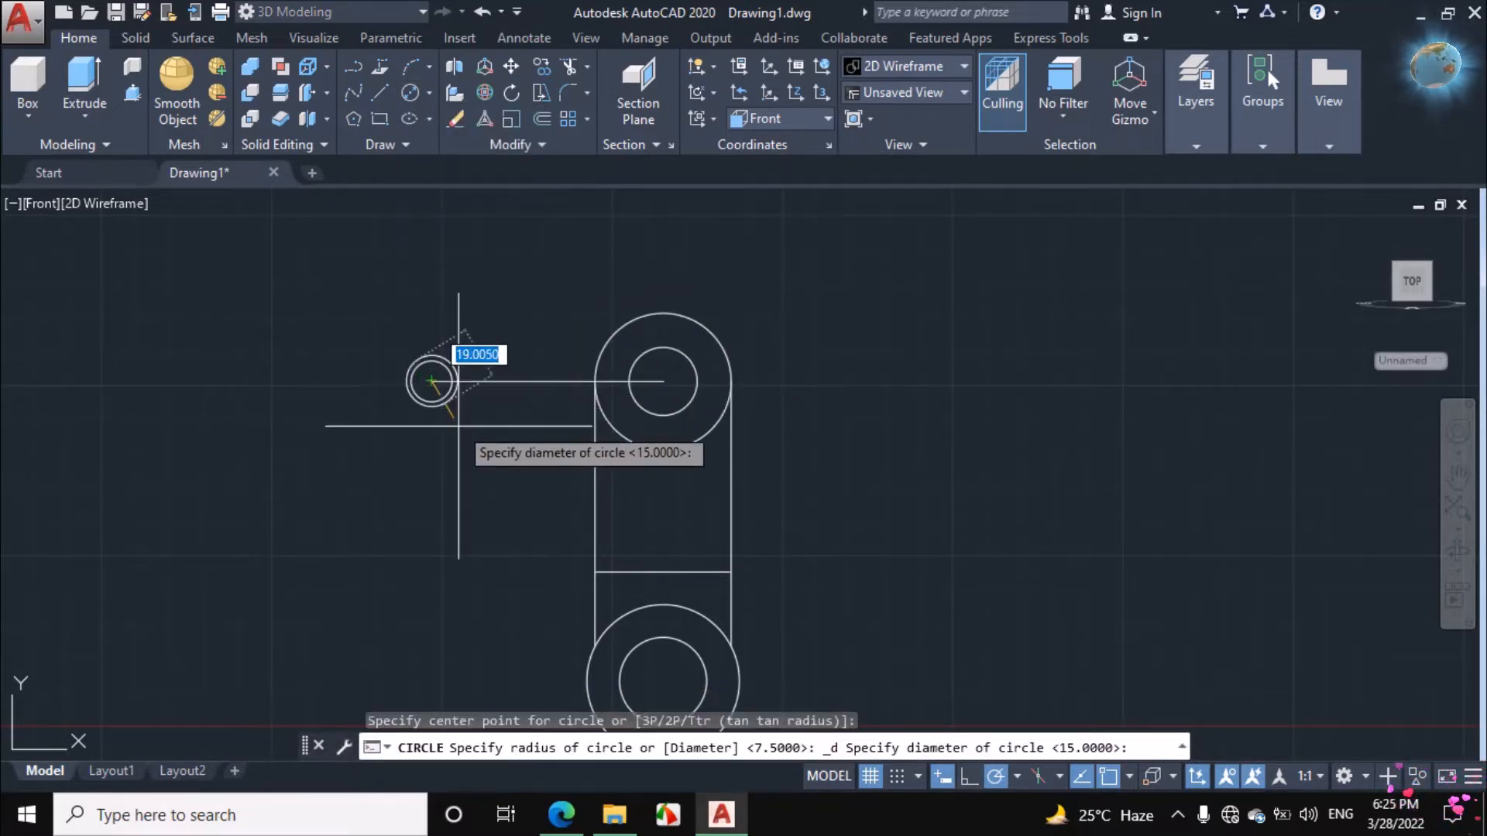
type("36")
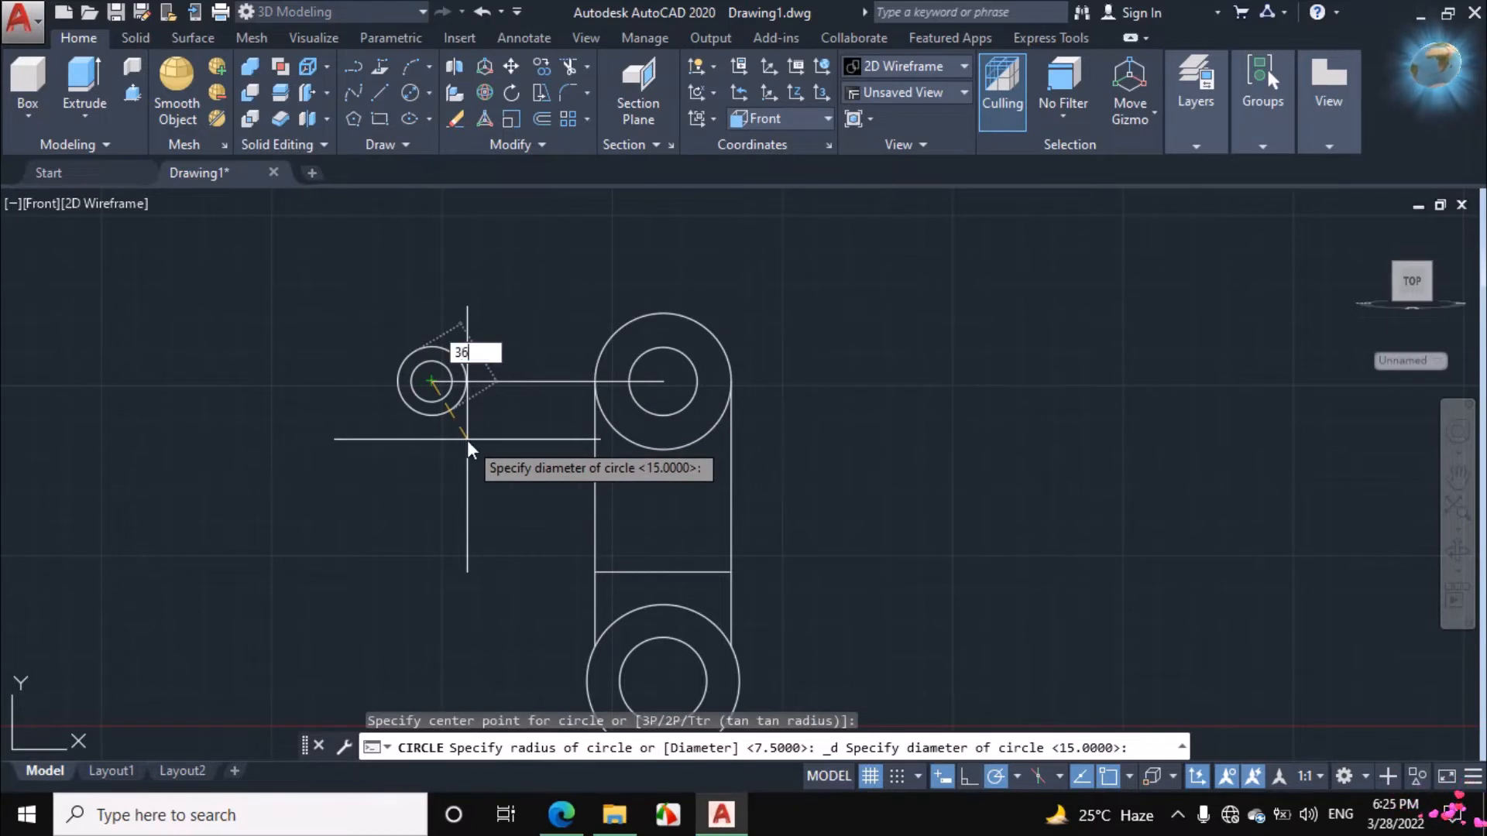
key("Return")
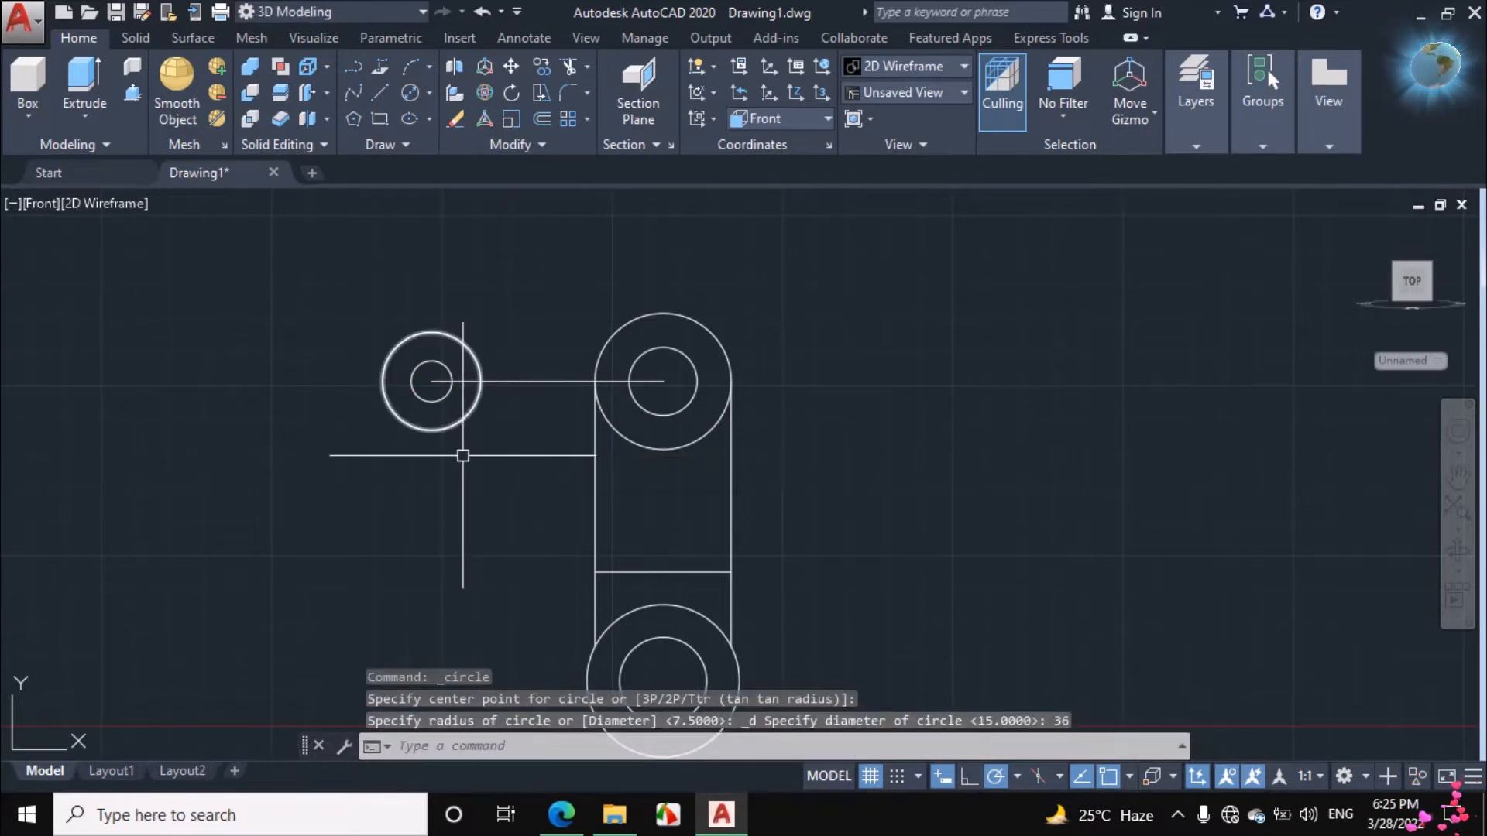
Switch to the bracket PDF, mark the left lug's upper and lower edges in red, and erase the red 85-offset path.
left_click(571, 820)
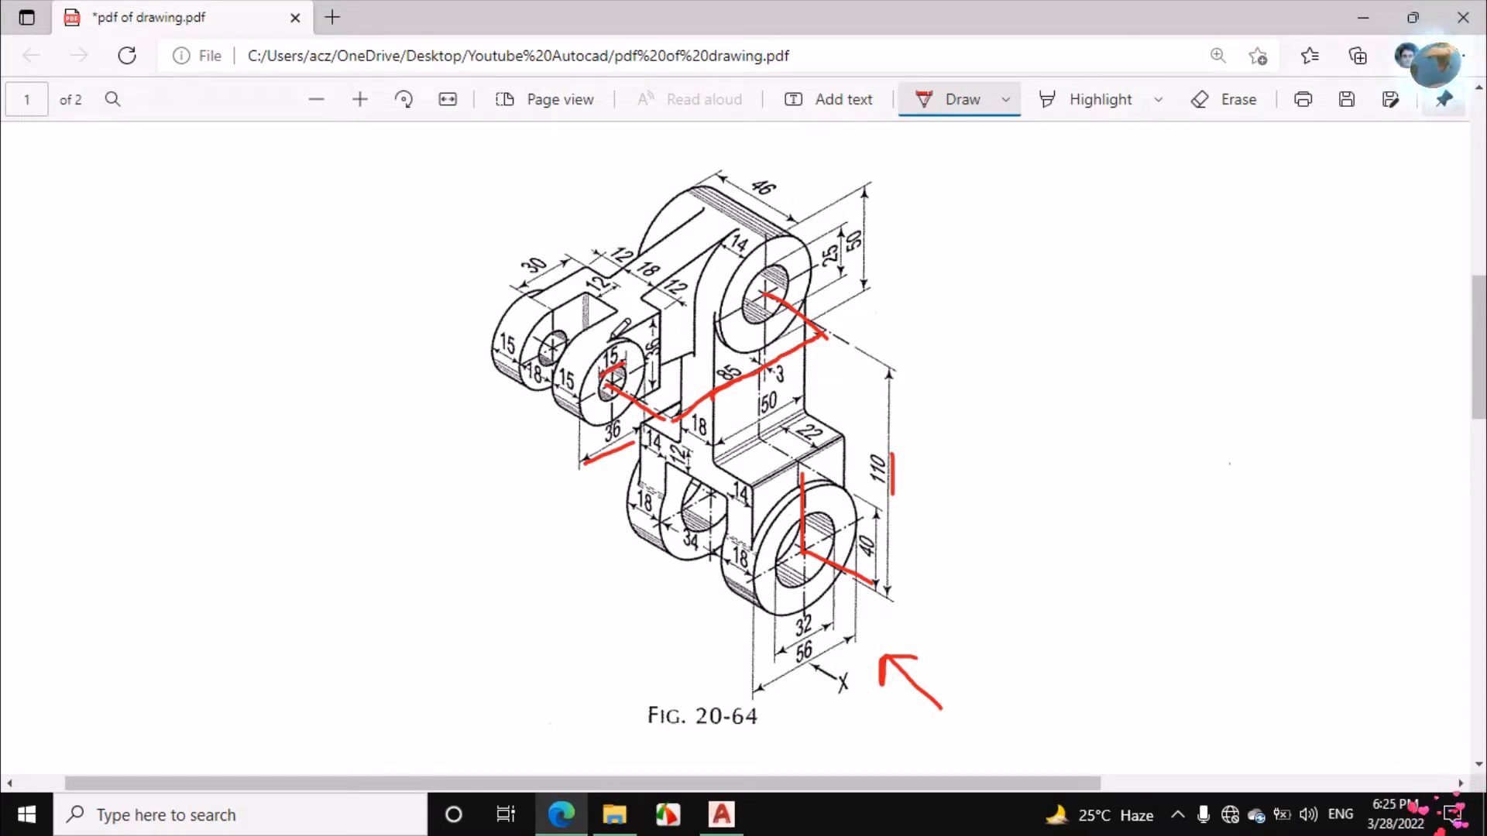
left_click_drag(638, 323, 654, 315)
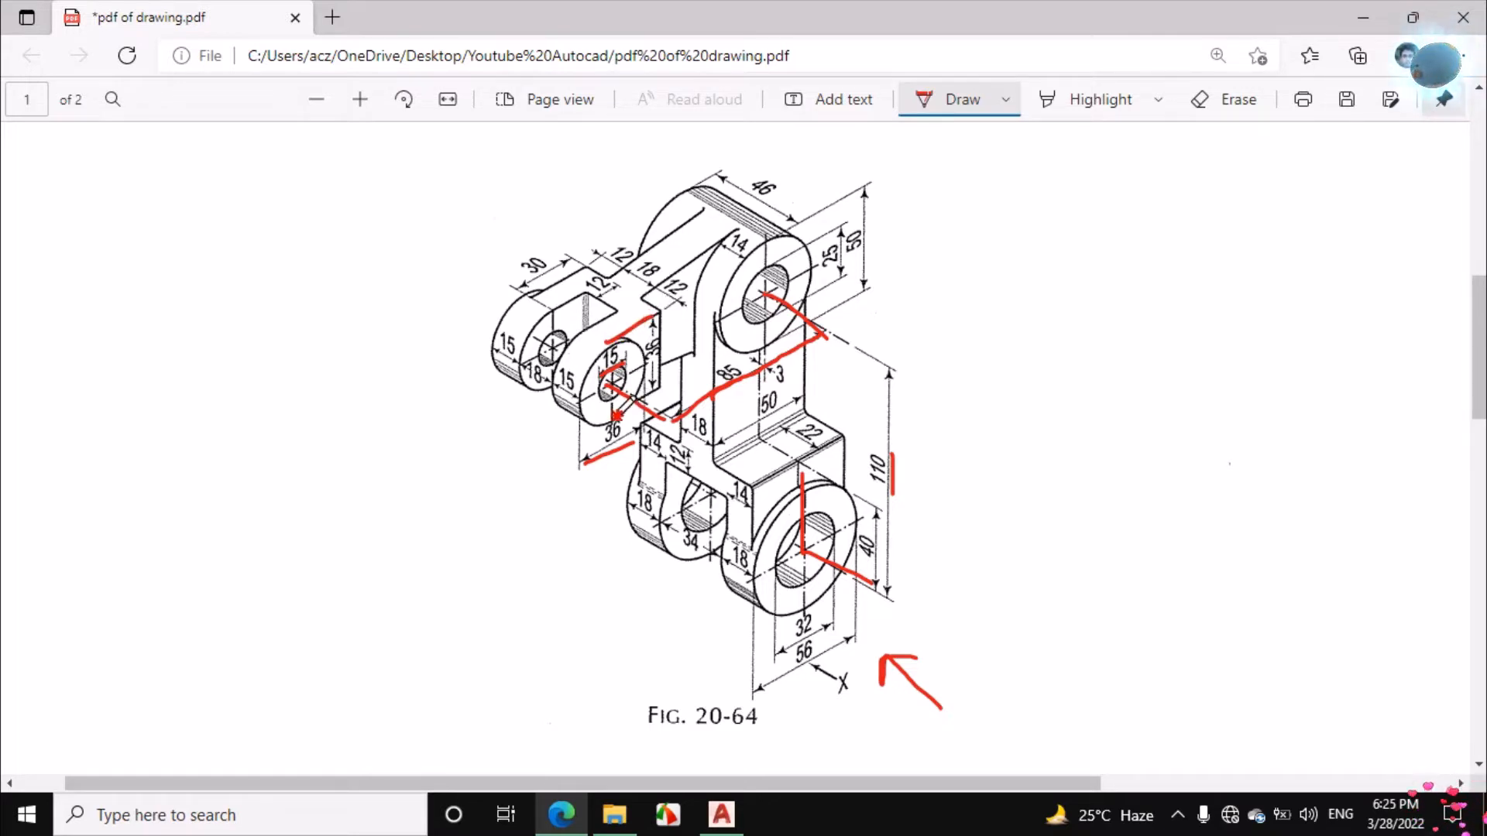
left_click(1224, 99)
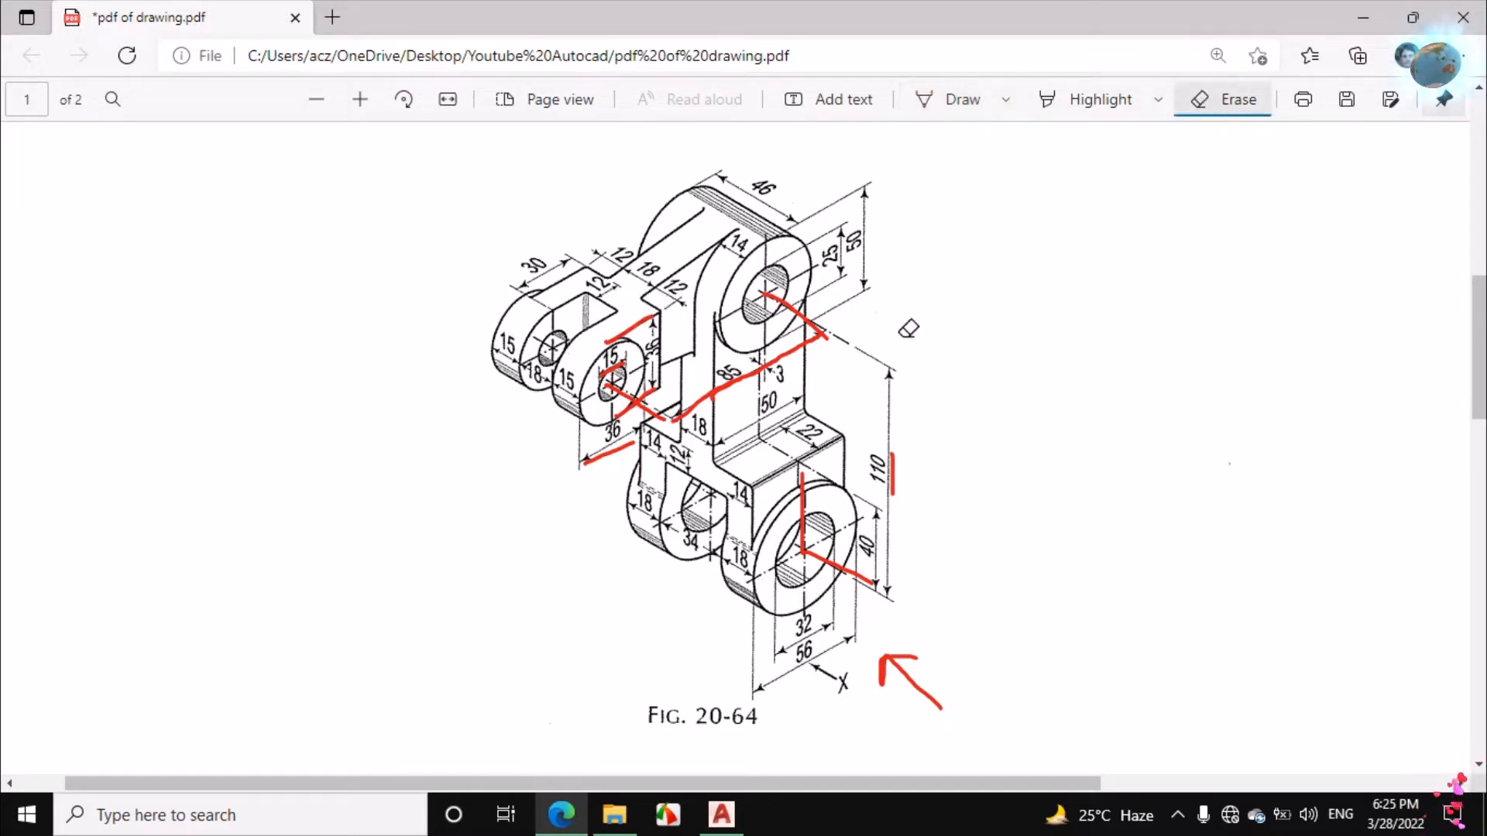
left_click(648, 412)
left_click(782, 338)
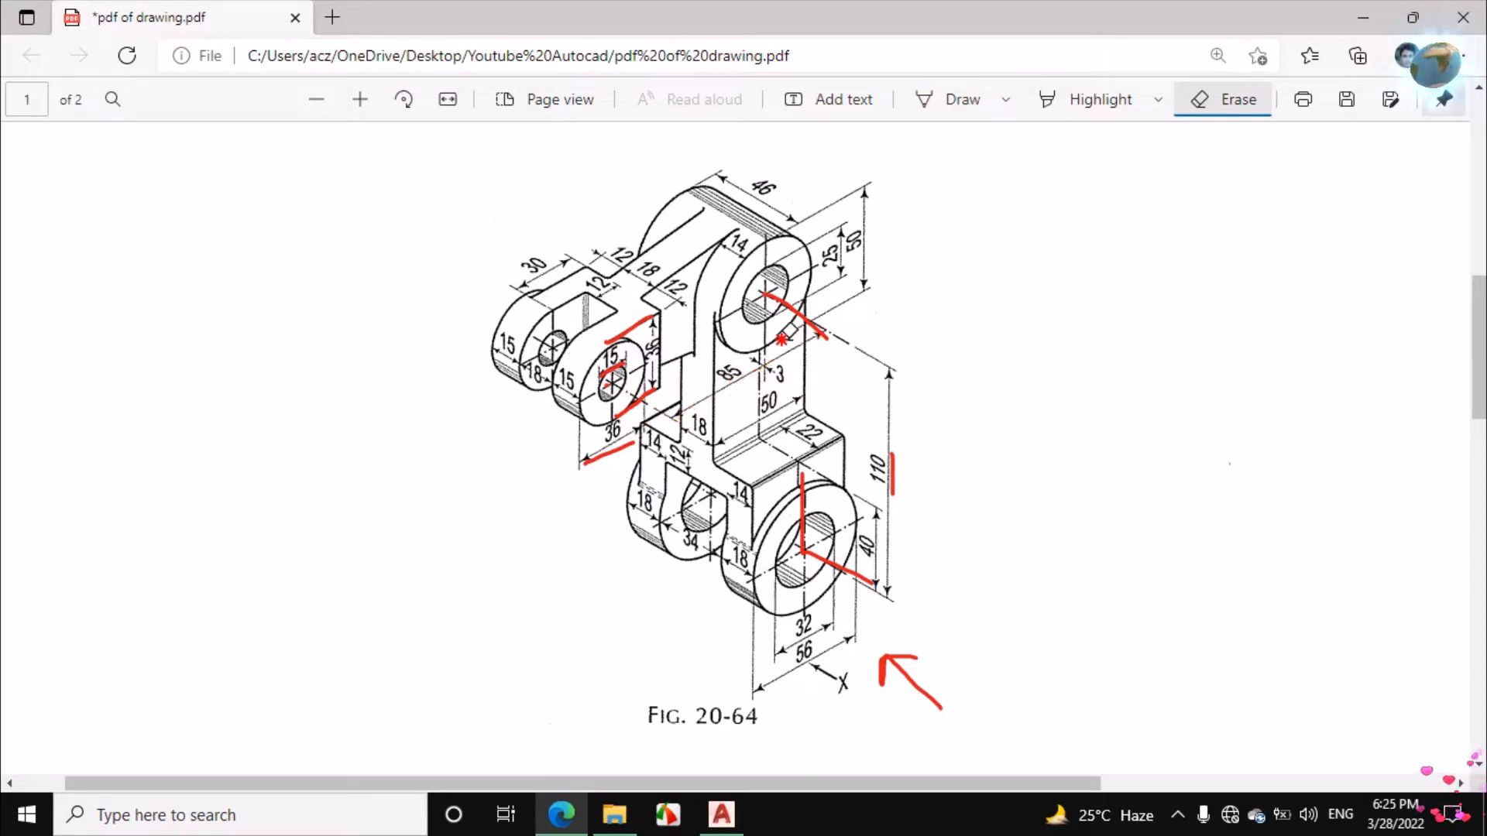
Erase the red line at the upper boss's hole and mark the straight edges of both left lugs in red.
left_click(784, 318)
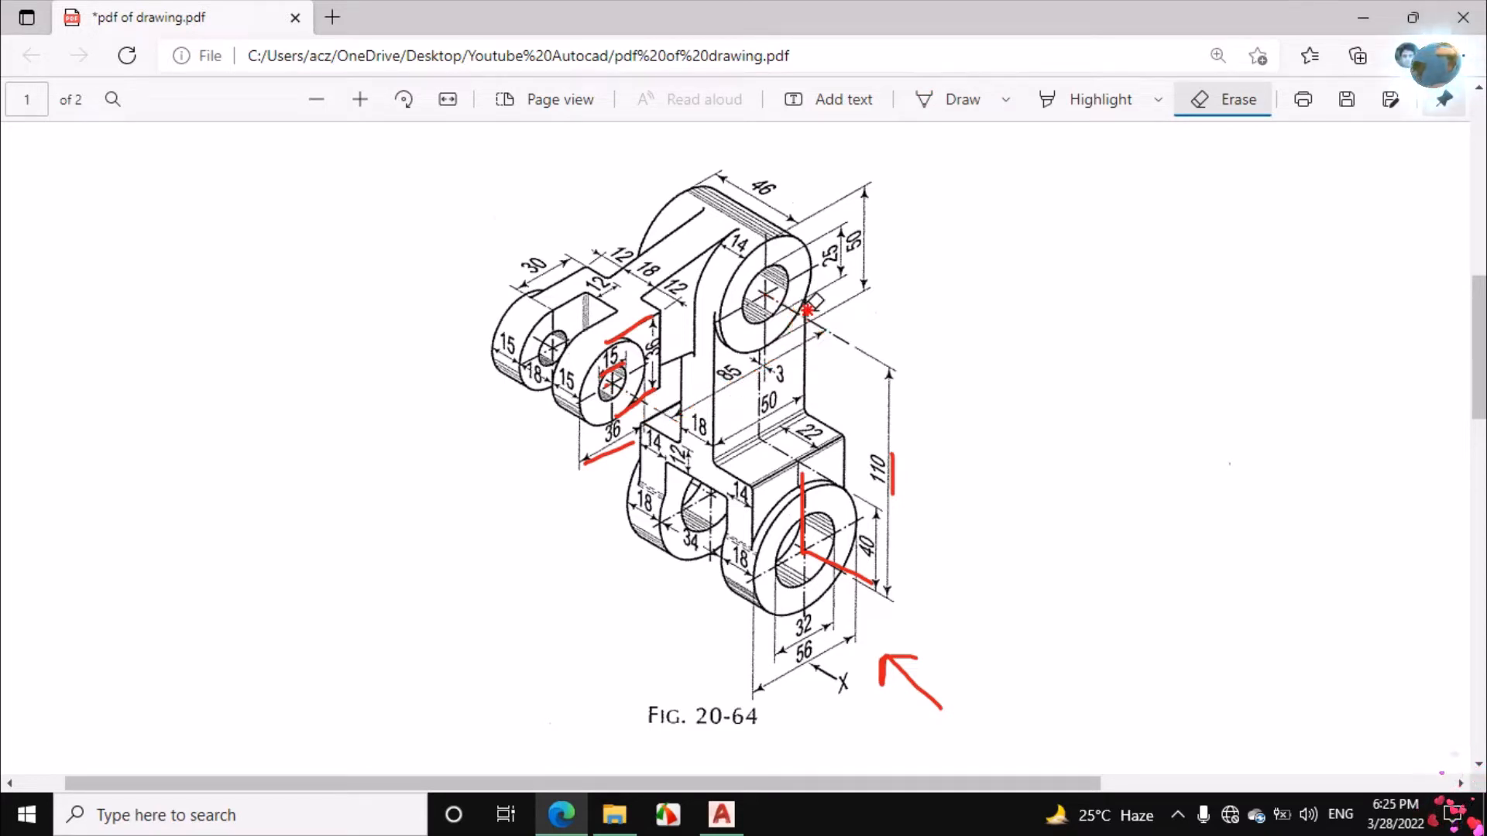
left_click(949, 113)
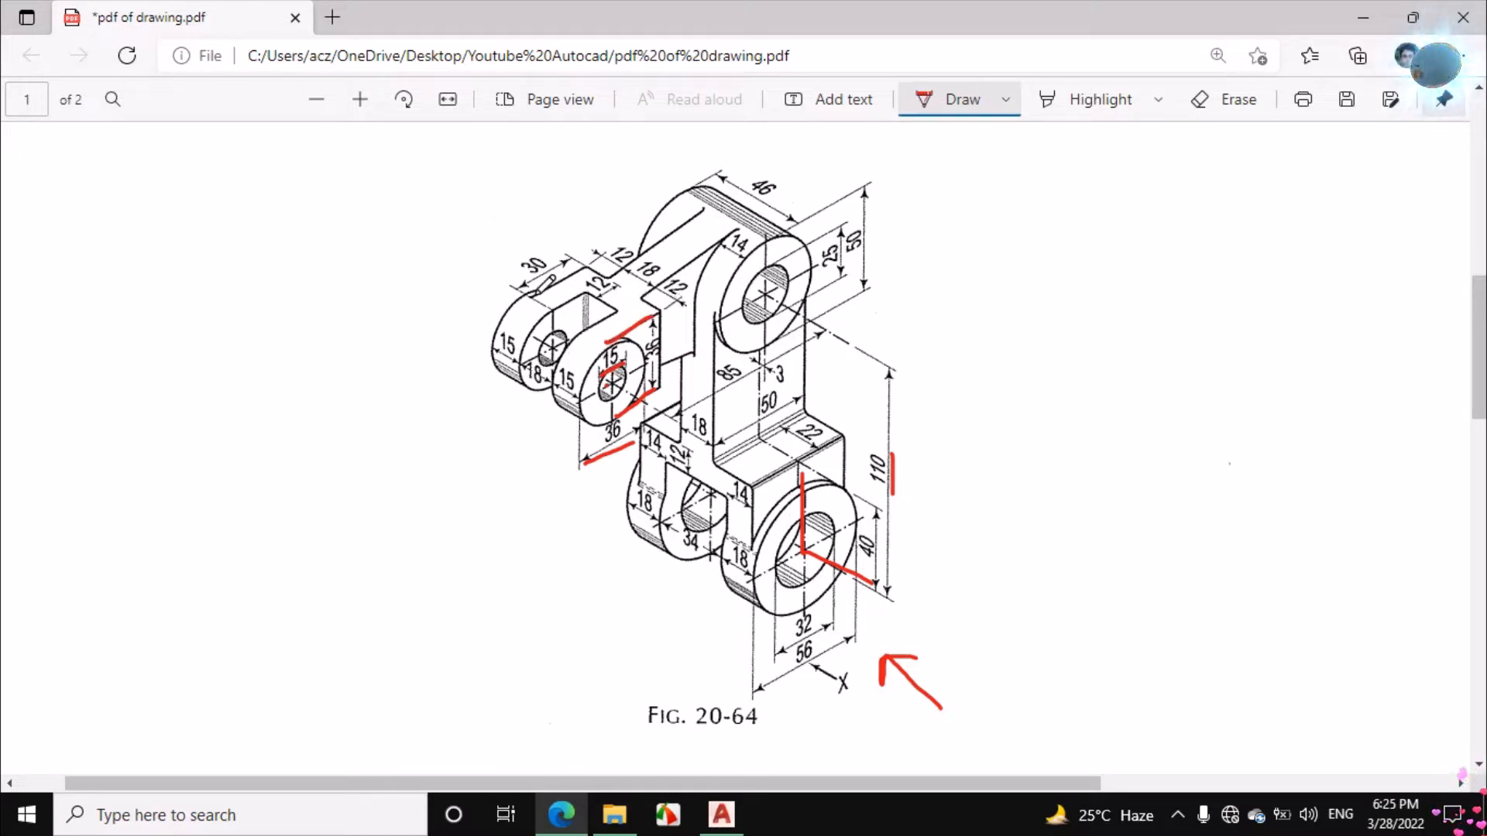
left_click_drag(532, 295, 556, 281)
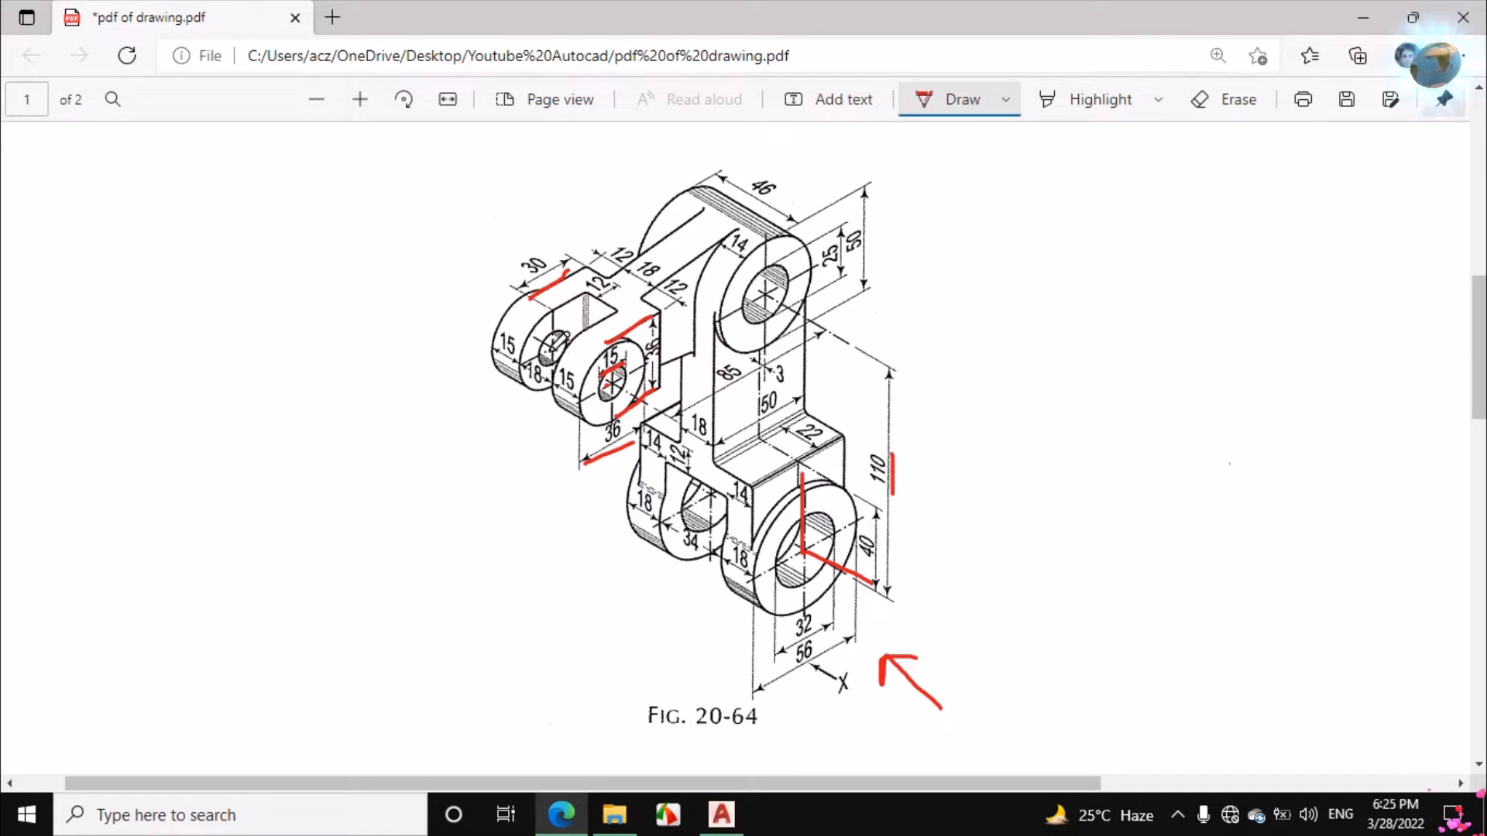
left_click_drag(550, 352, 591, 319)
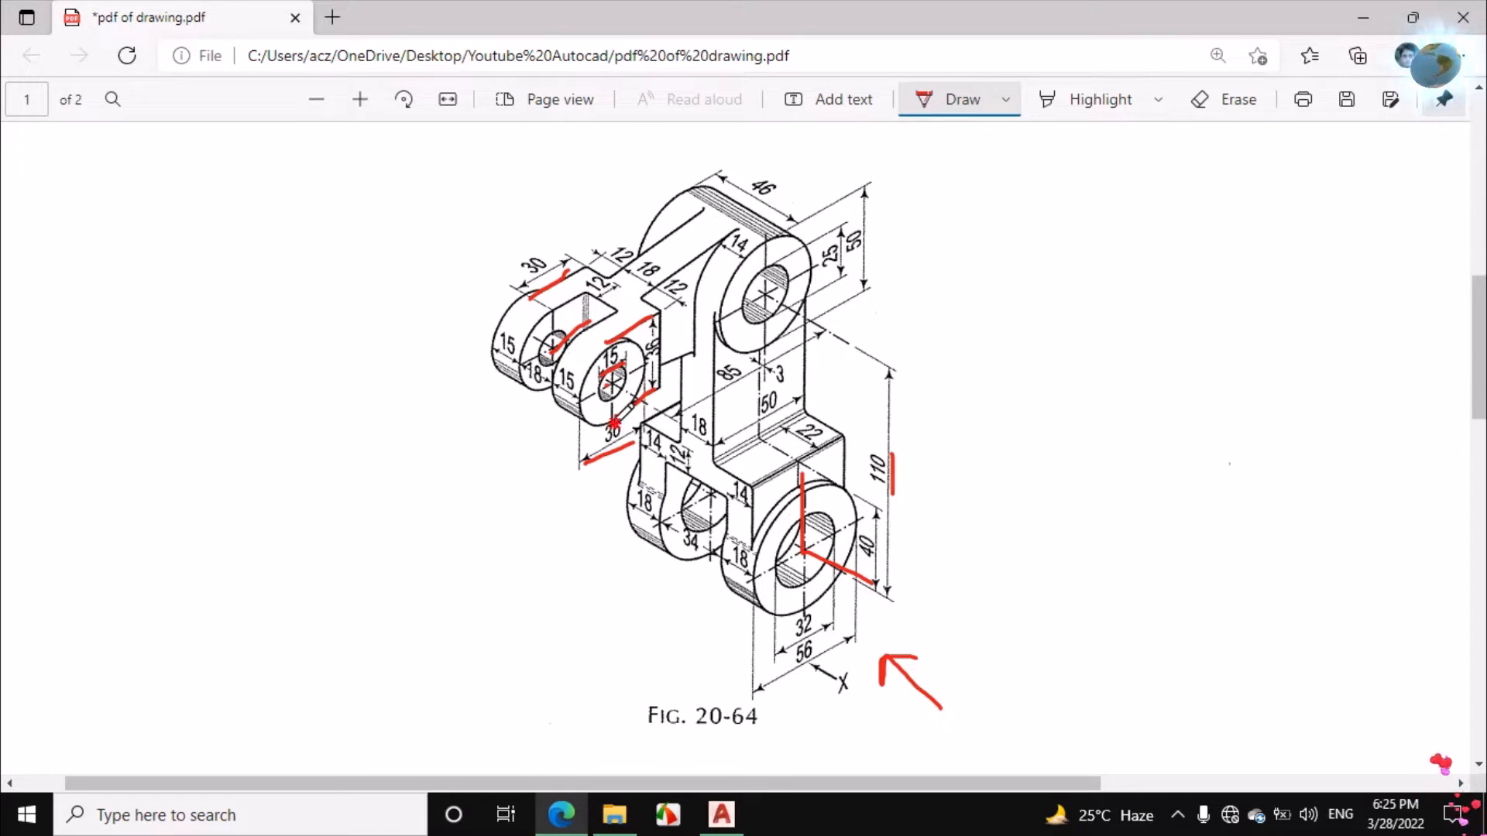
left_click_drag(614, 423, 663, 393)
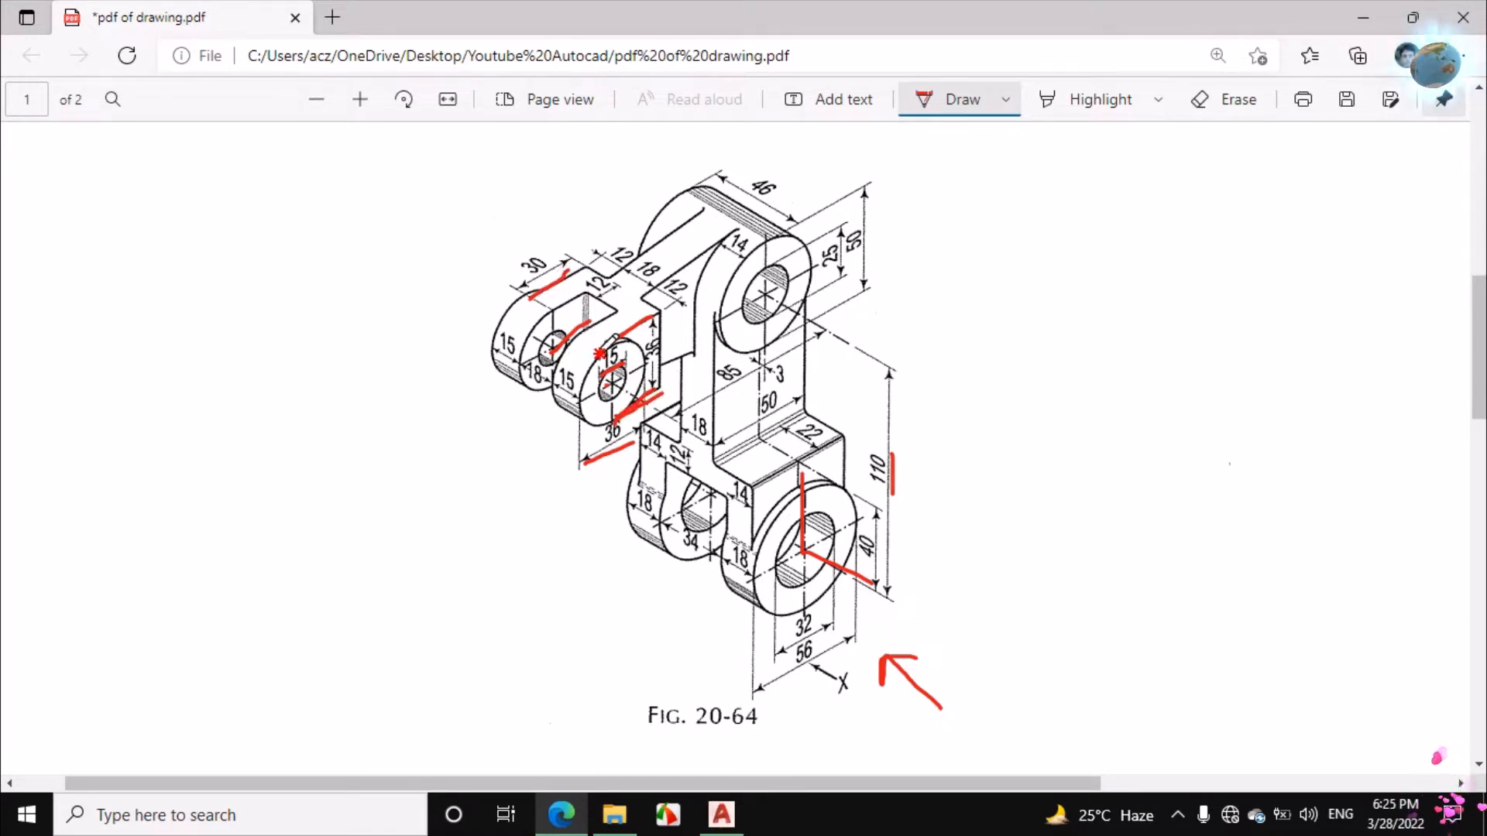
left_click_drag(598, 355, 656, 326)
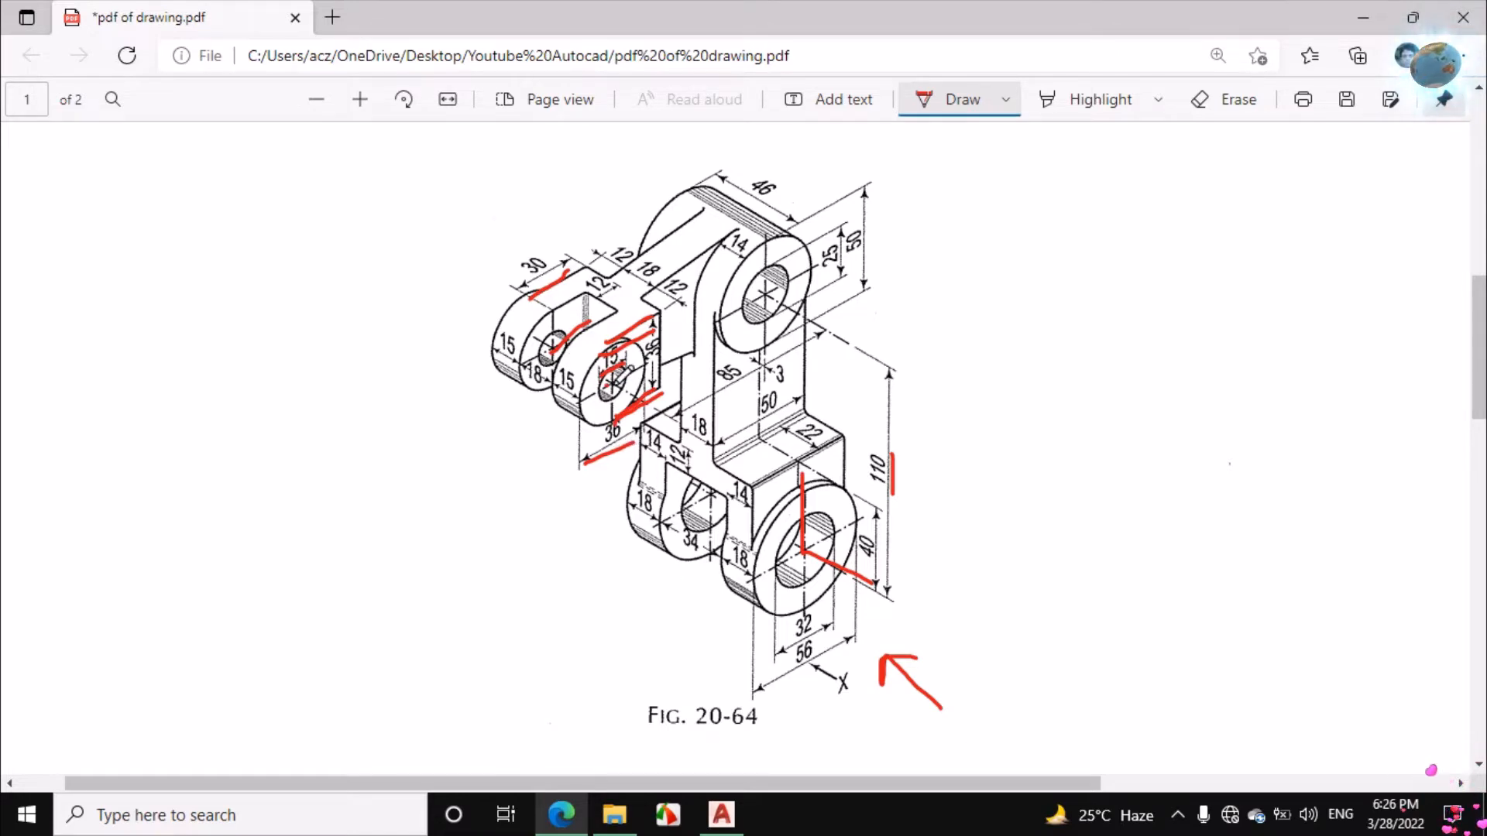
Switch to AutoCAD and draw the left lug's outline: 36 right from the outer circle's top quadrant, 36 down, and back to its bottom quadrant.
left_click(721, 815)
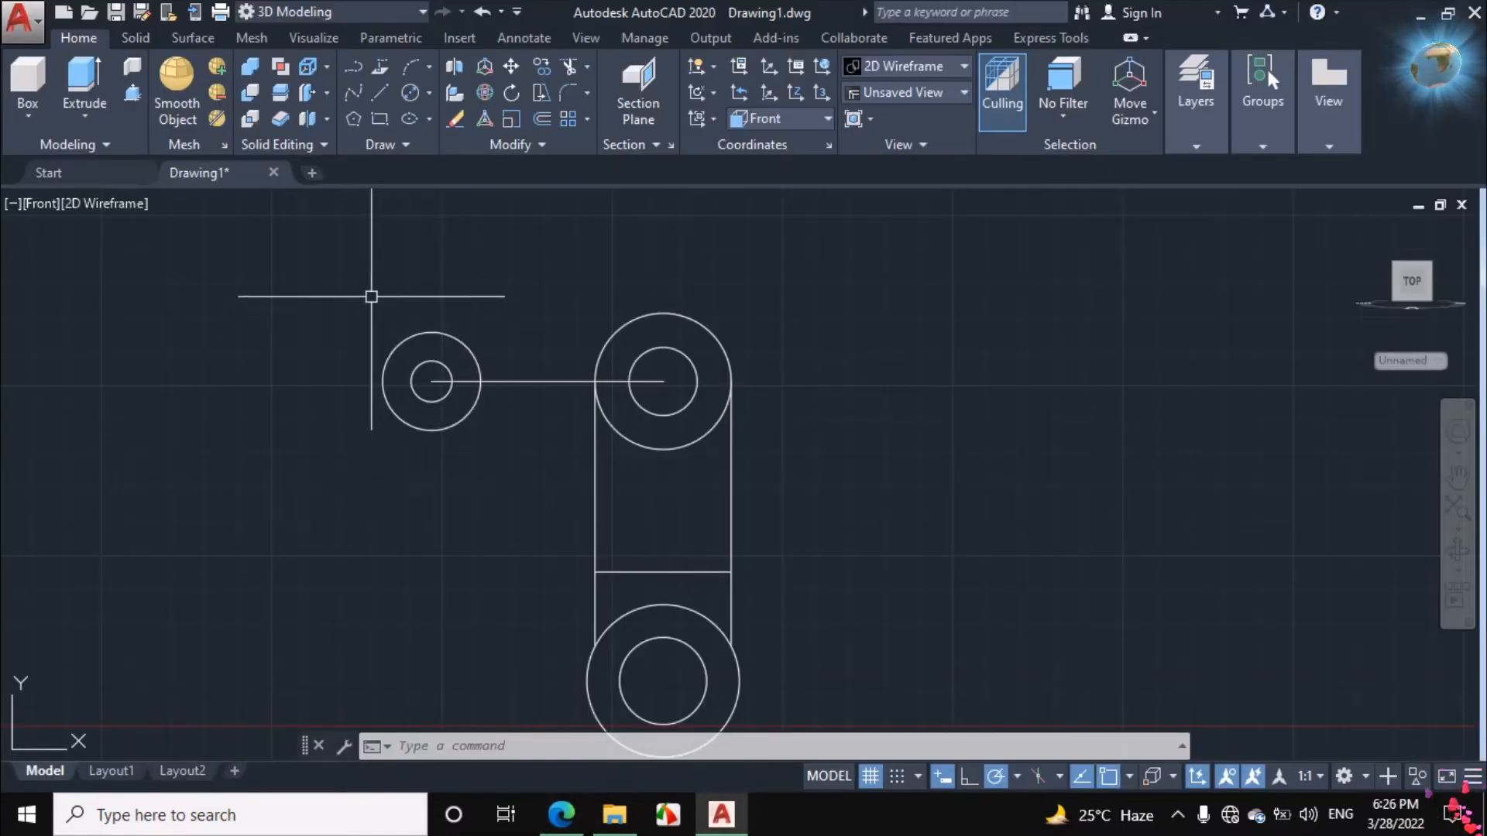
left_click(380, 92)
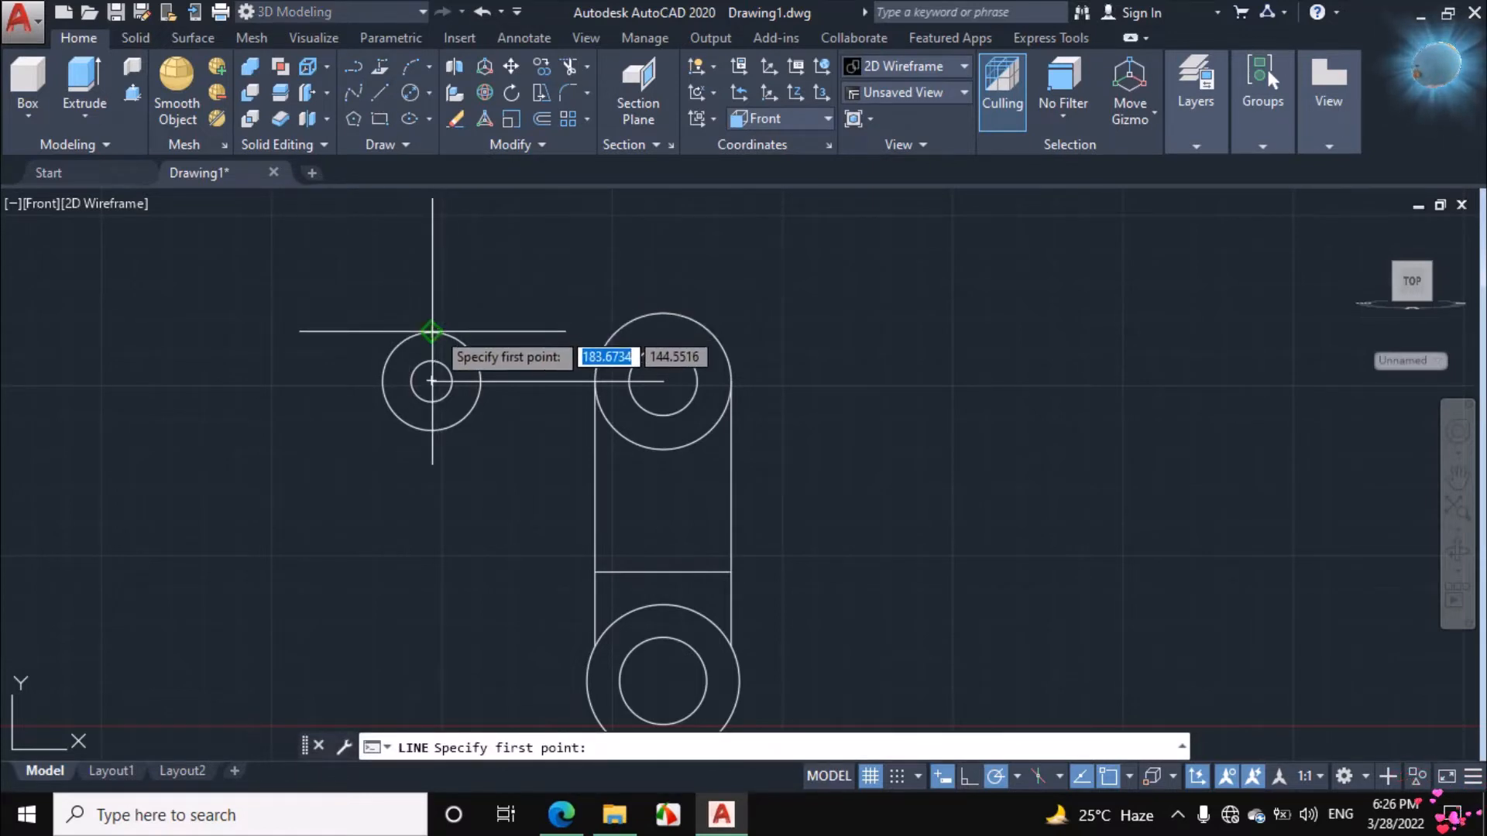
left_click(431, 332)
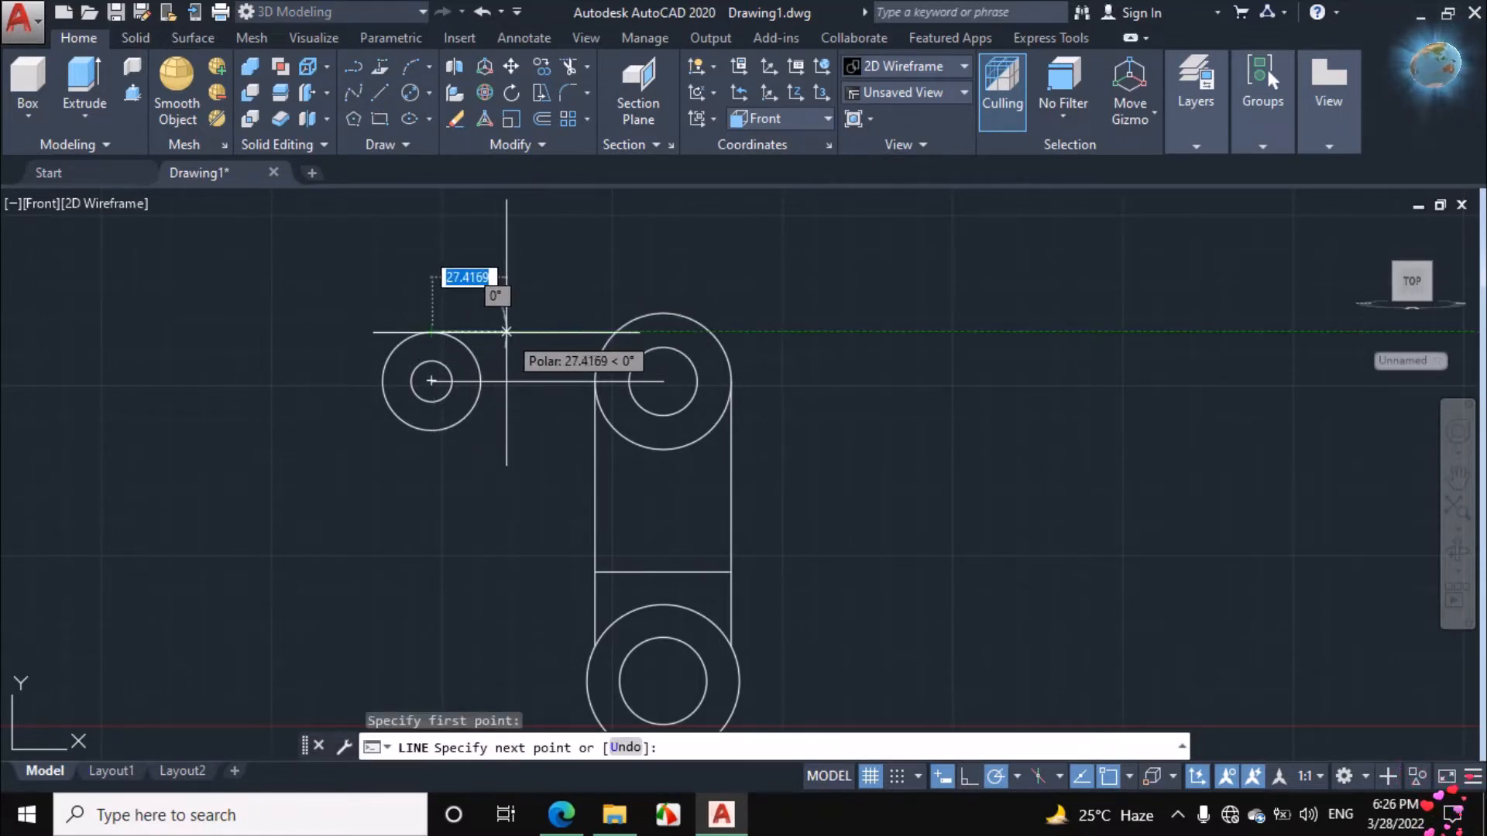
type("3")
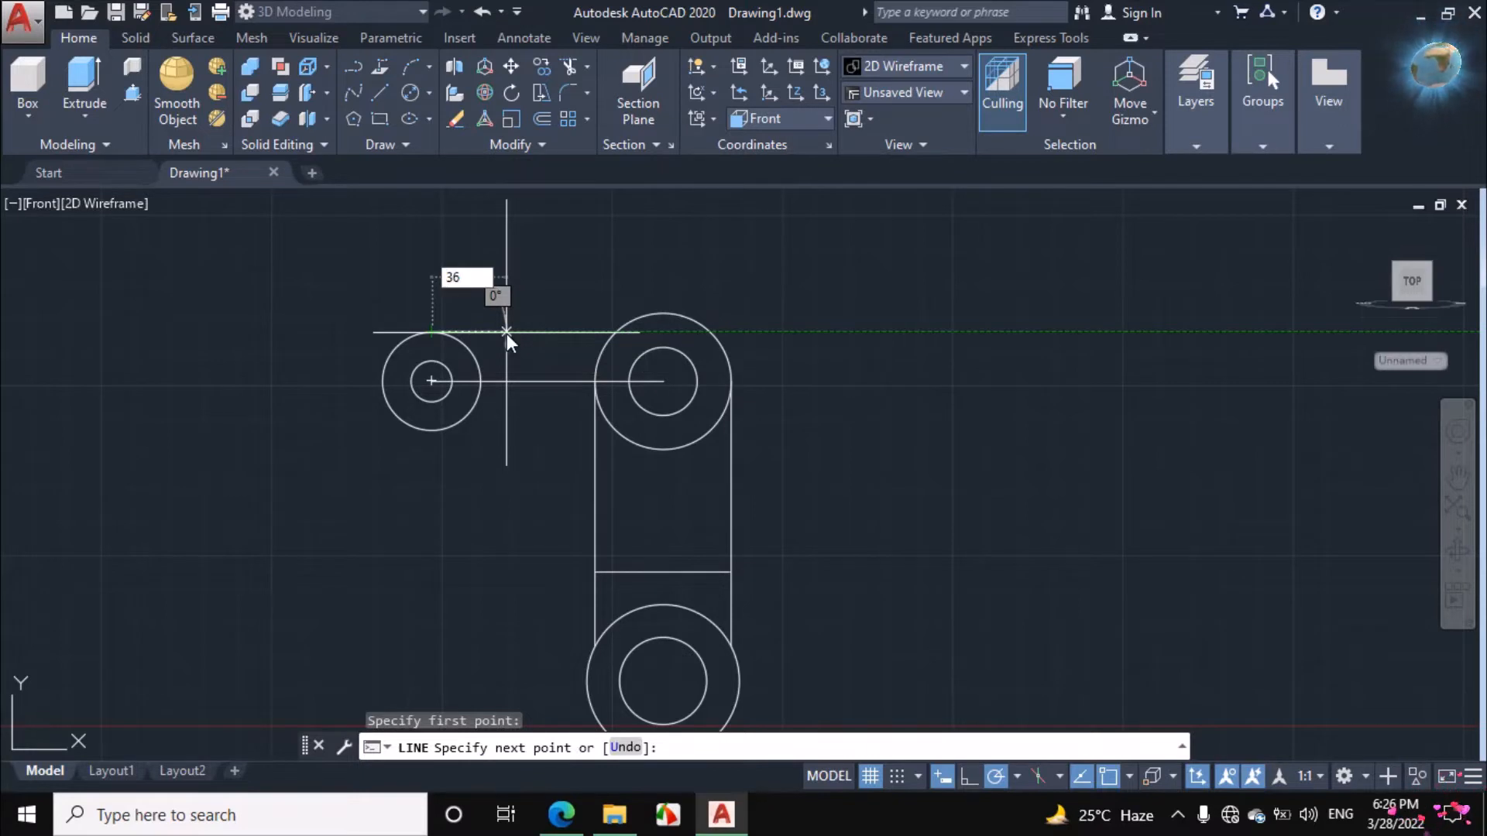
type("6")
key("Return")
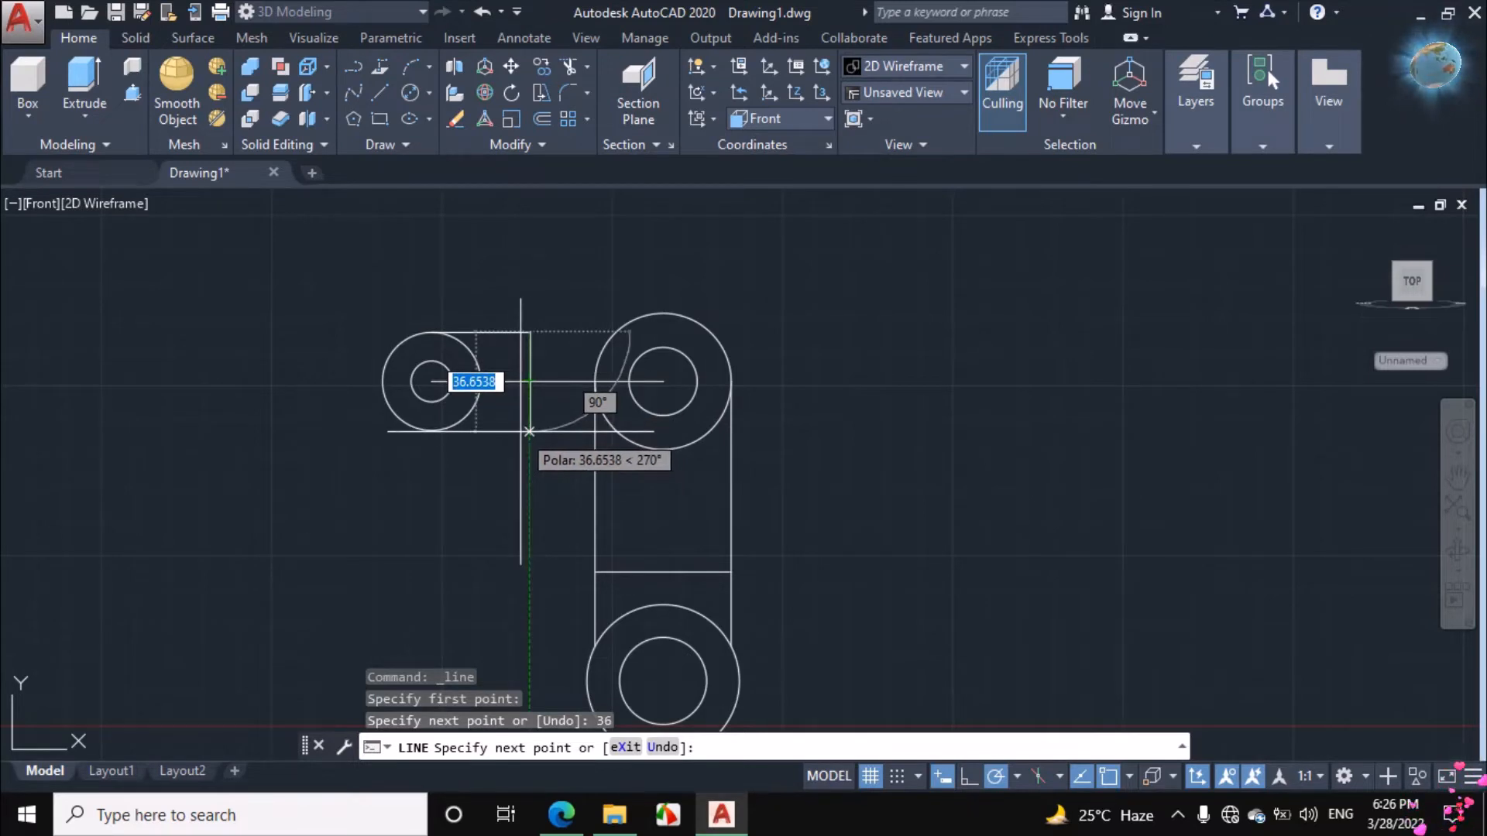
type("36")
key("Return")
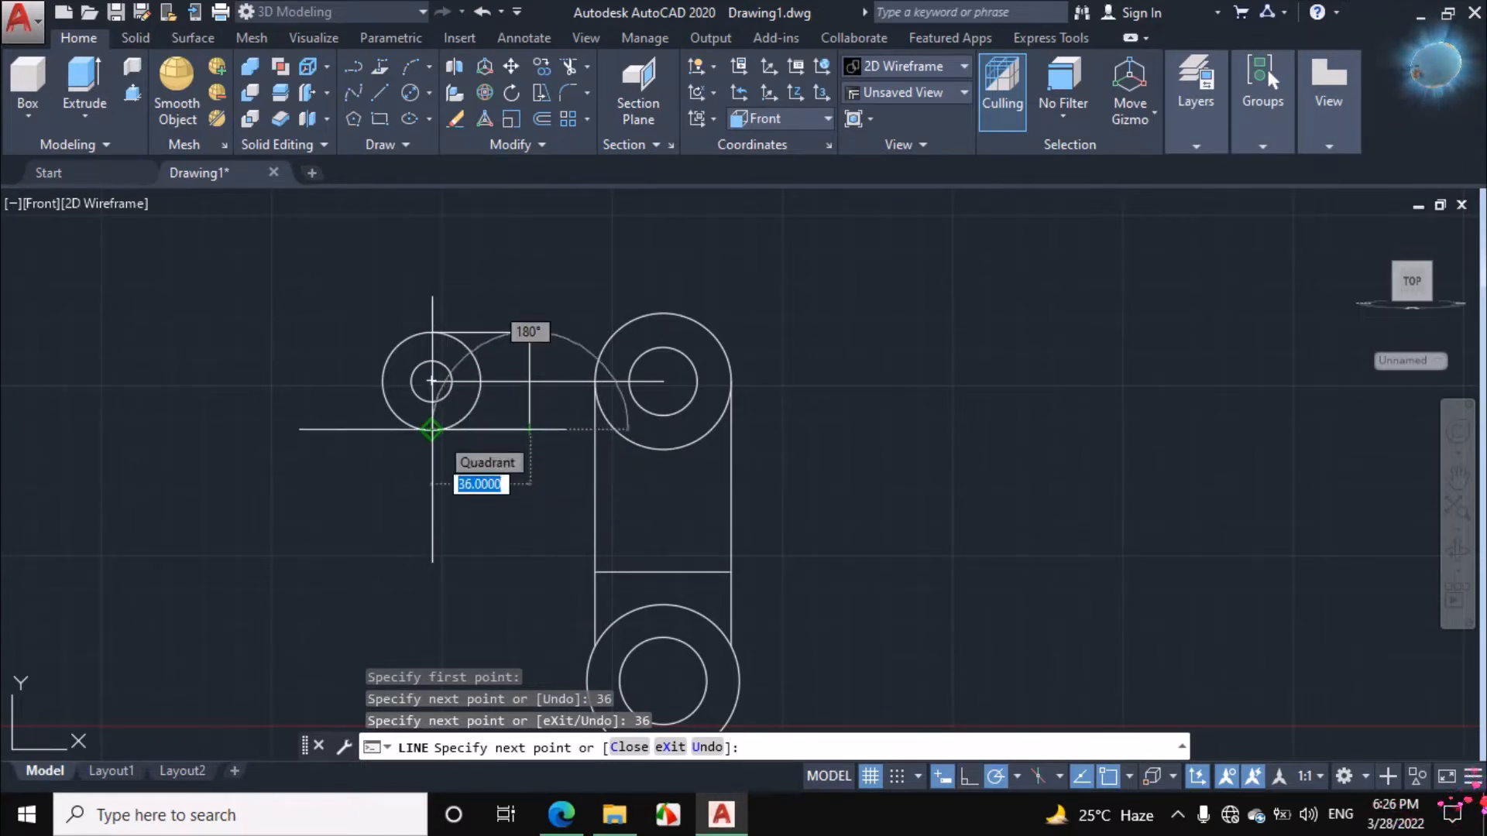
left_click(431, 428)
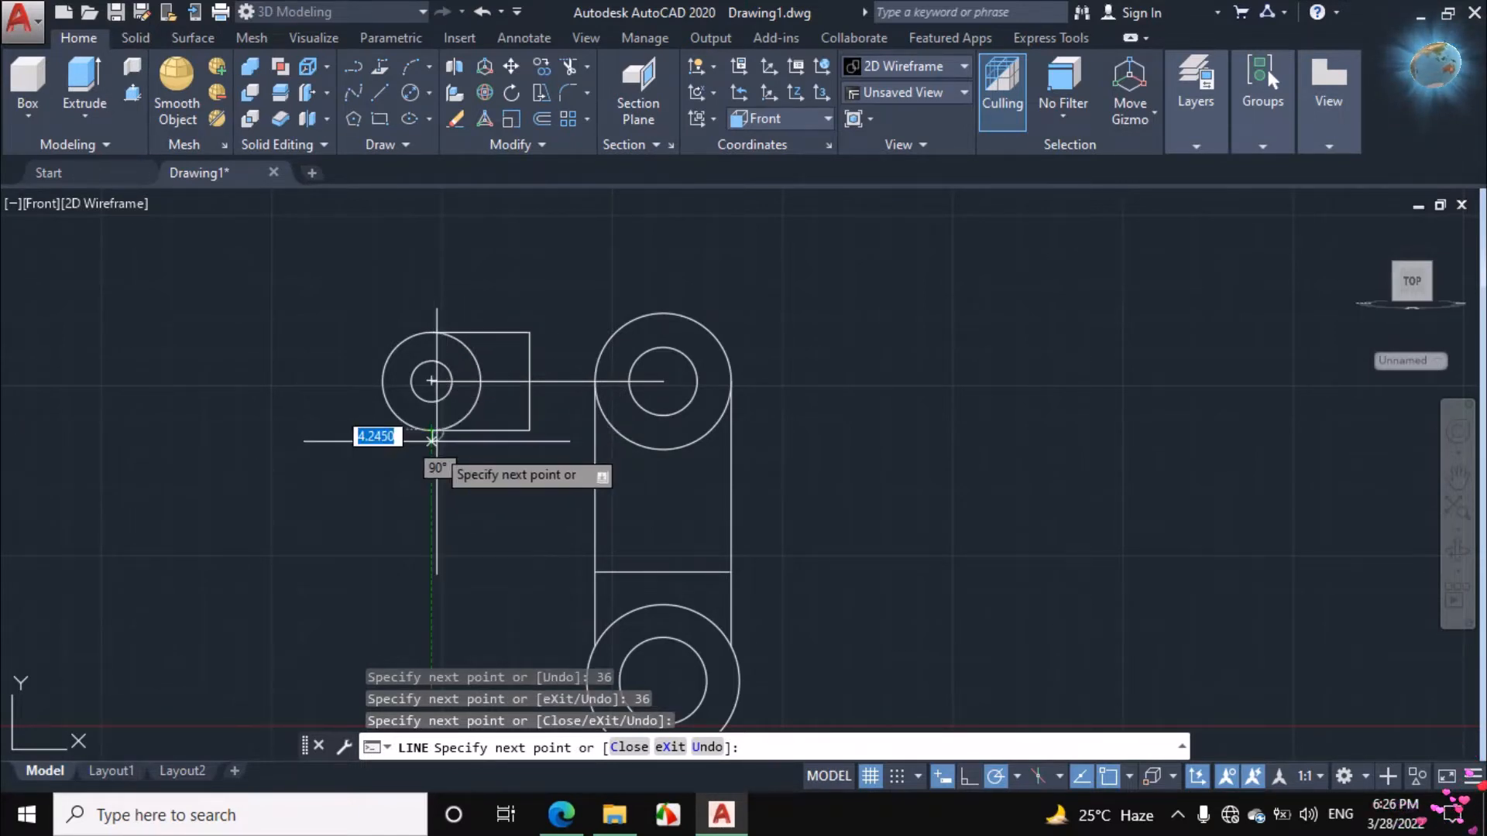
right_click(383, 474)
left_click(402, 512)
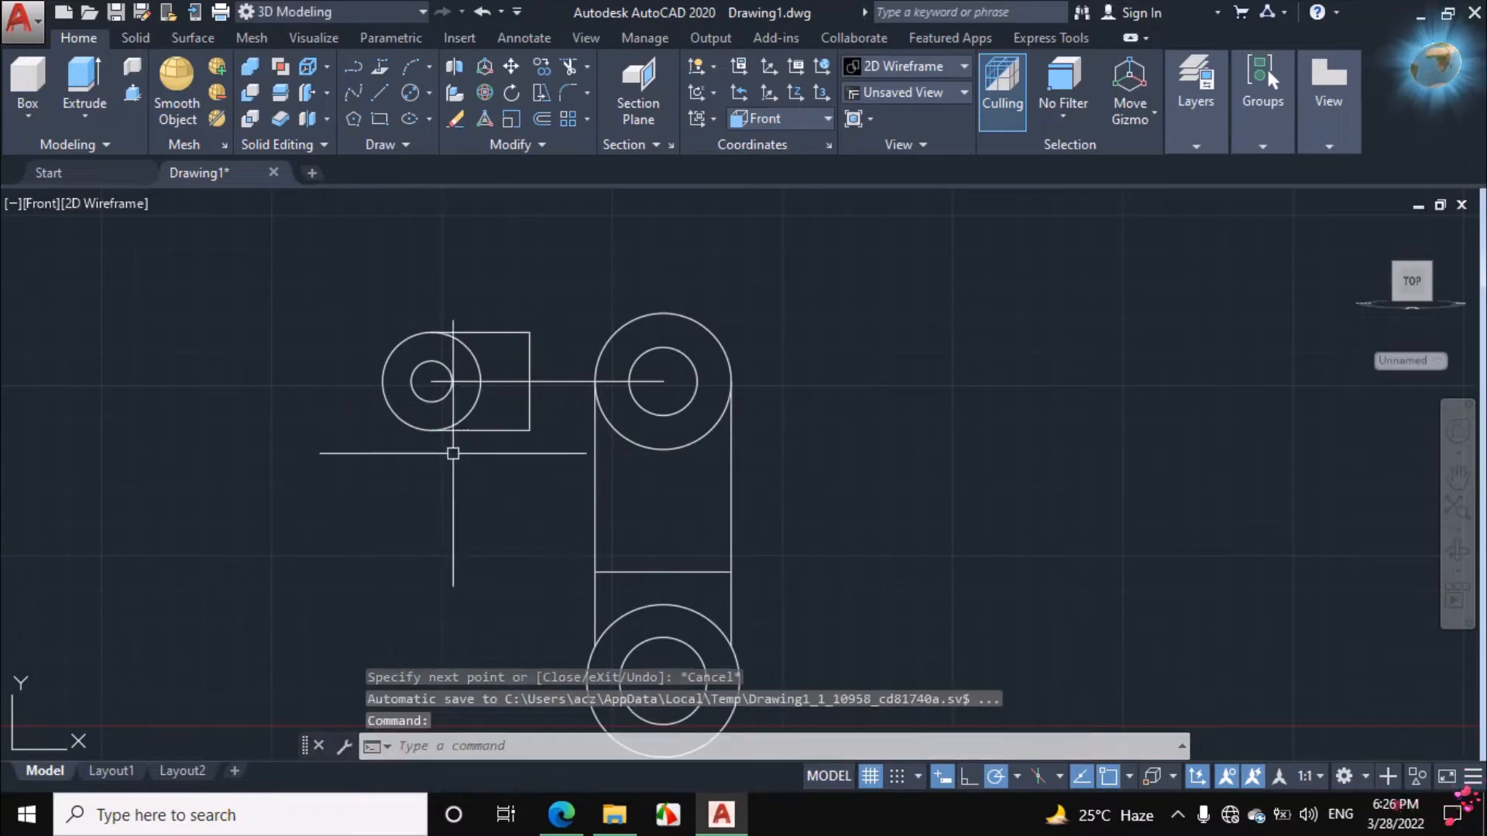
Switch to the bracket PDF, mark the upper boss near the 14 dimension in red, and erase the curved stroke around the number.
left_click(561, 815)
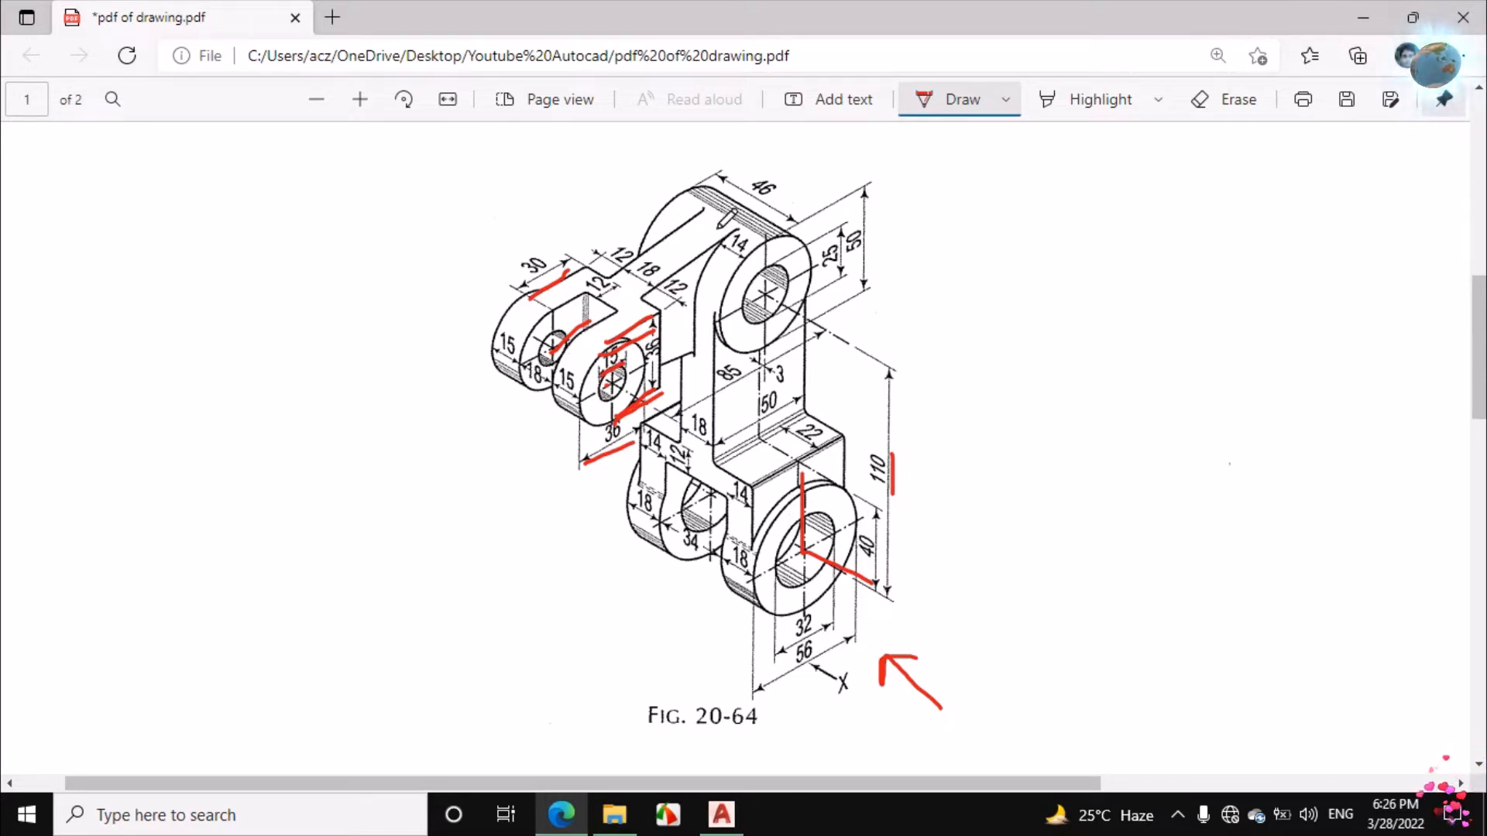
mouse_move(740, 226)
left_mouse_down()
mouse_move(717, 249)
mouse_move(743, 261)
mouse_move(764, 231)
mouse_move(728, 280)
left_mouse_up()
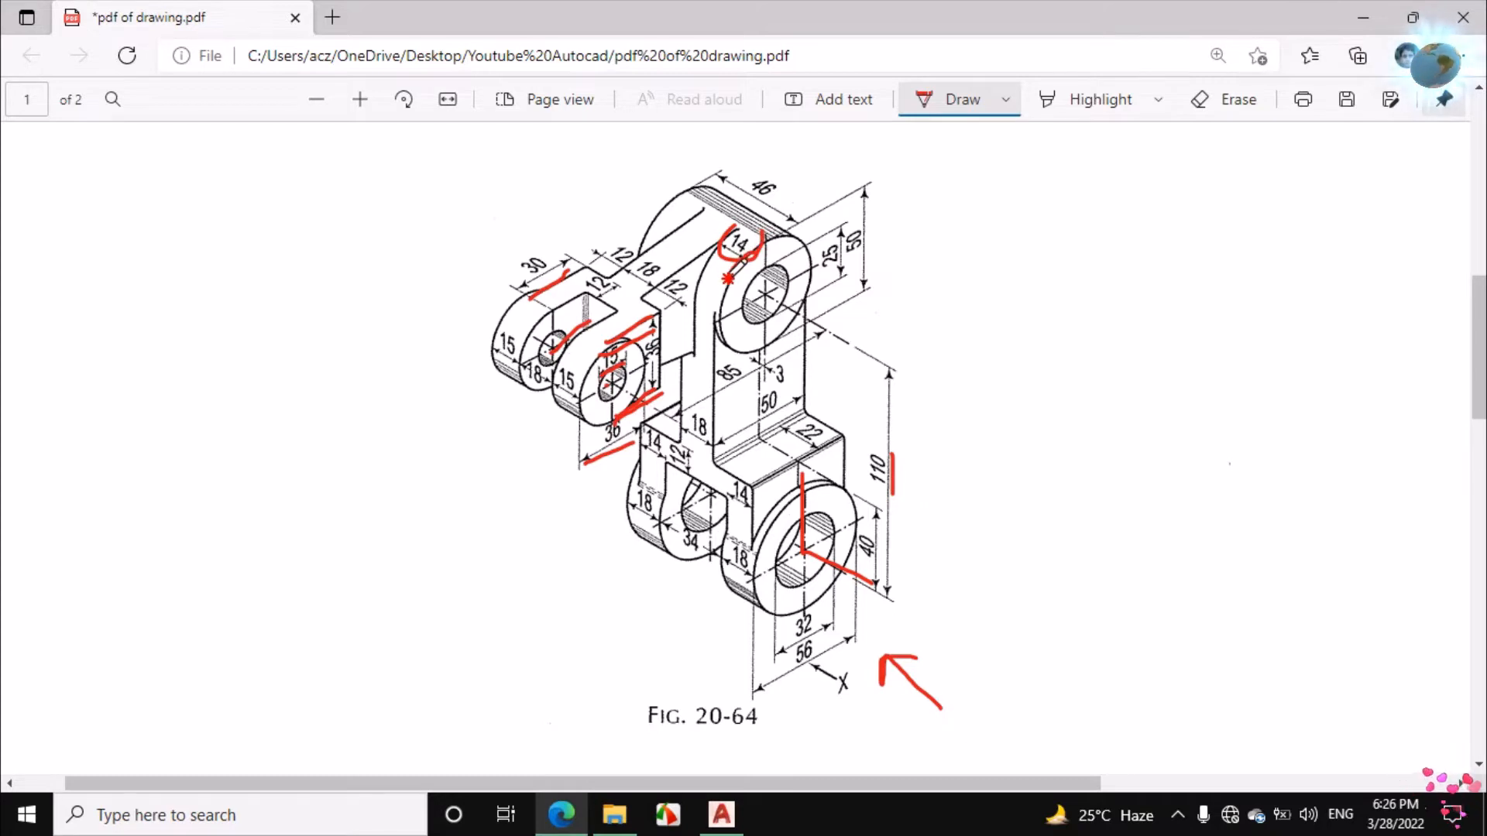
left_click(1205, 99)
left_click_drag(775, 230, 713, 250)
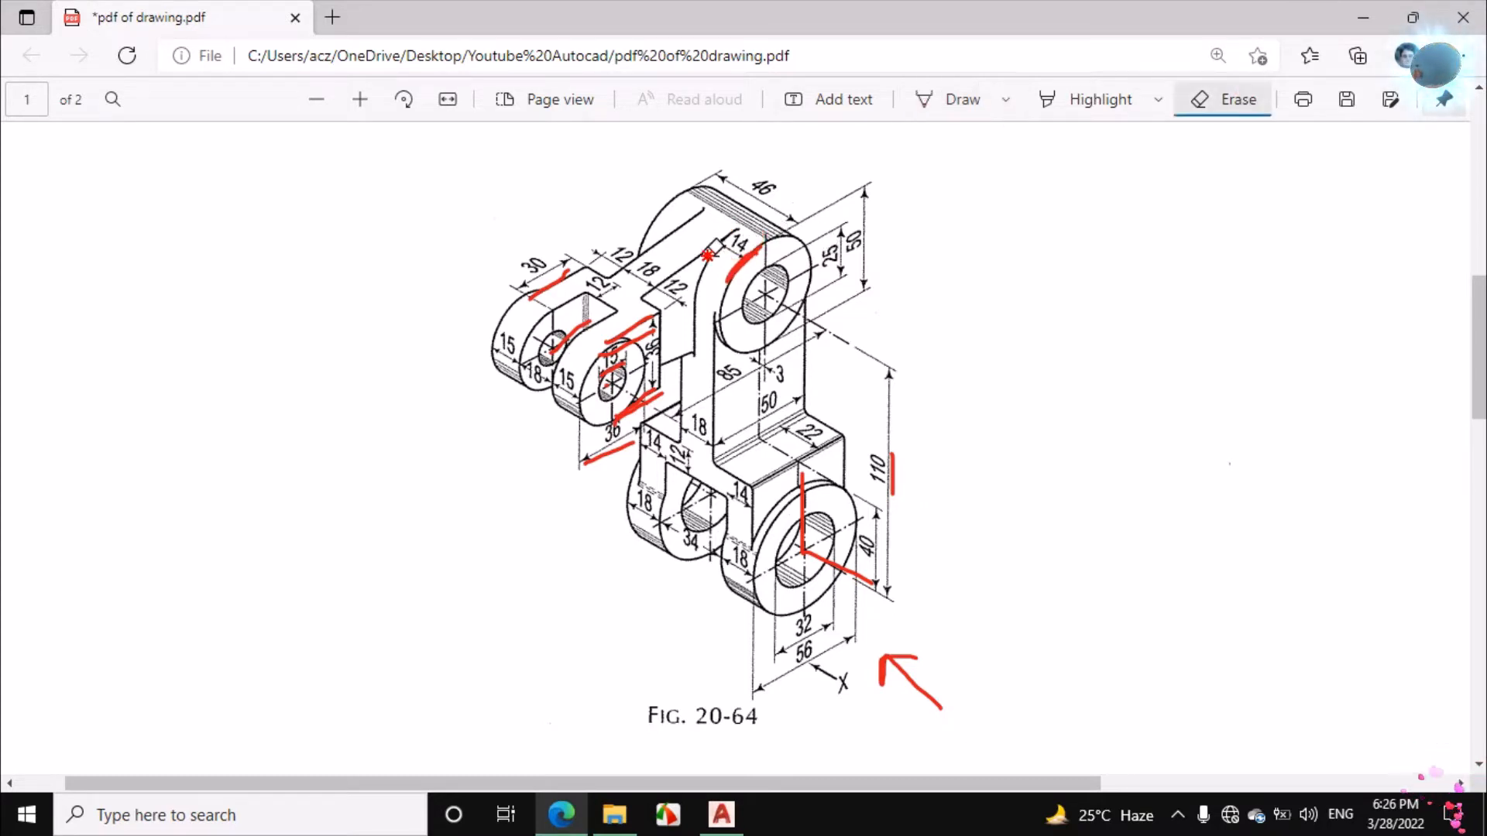
Mark the upper and lower edges of the arm joining the left lugs to the upper boss in red.
left_click(931, 109)
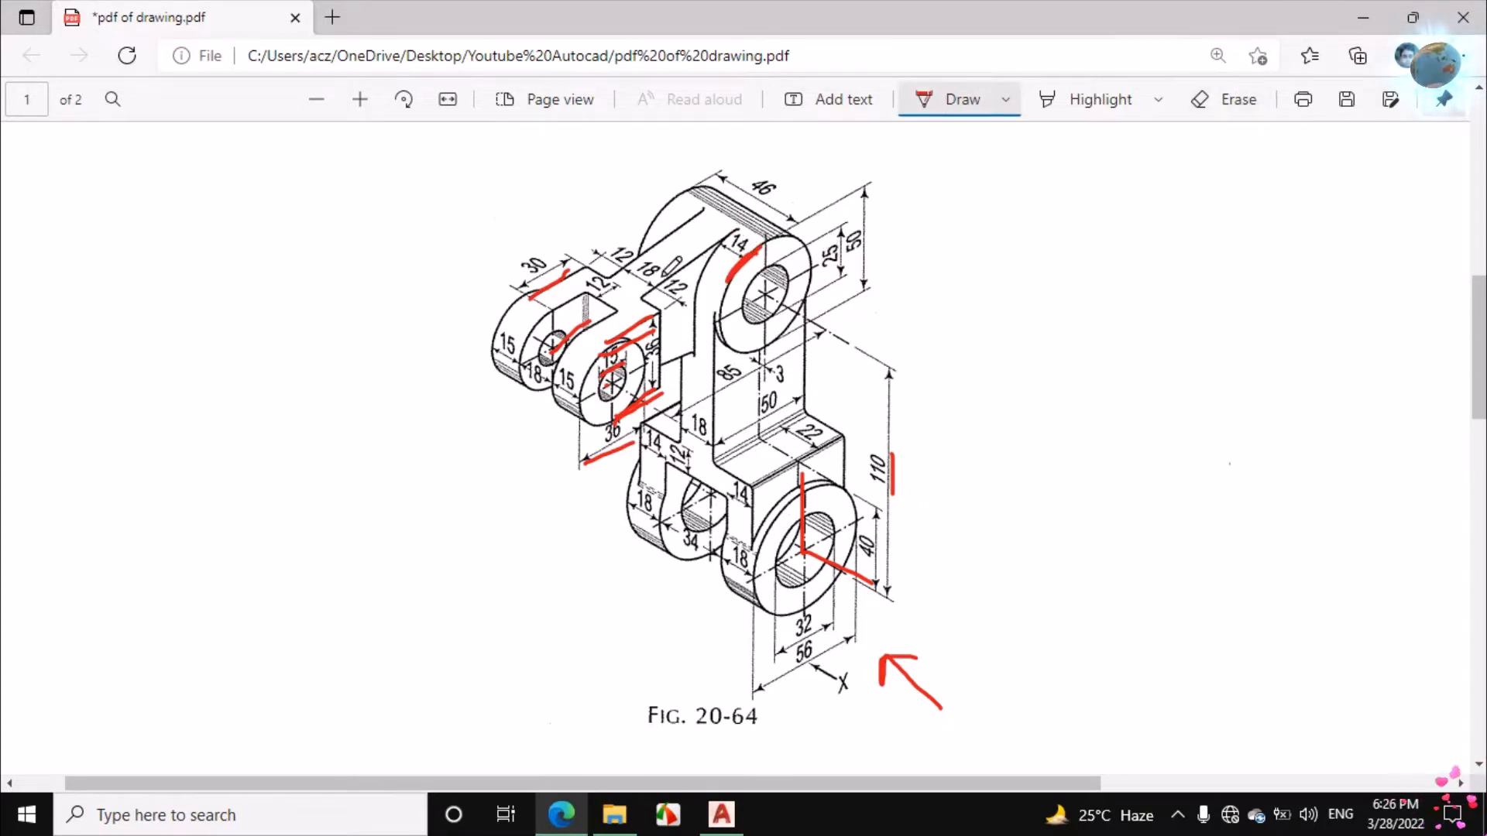
left_click_drag(644, 298, 717, 246)
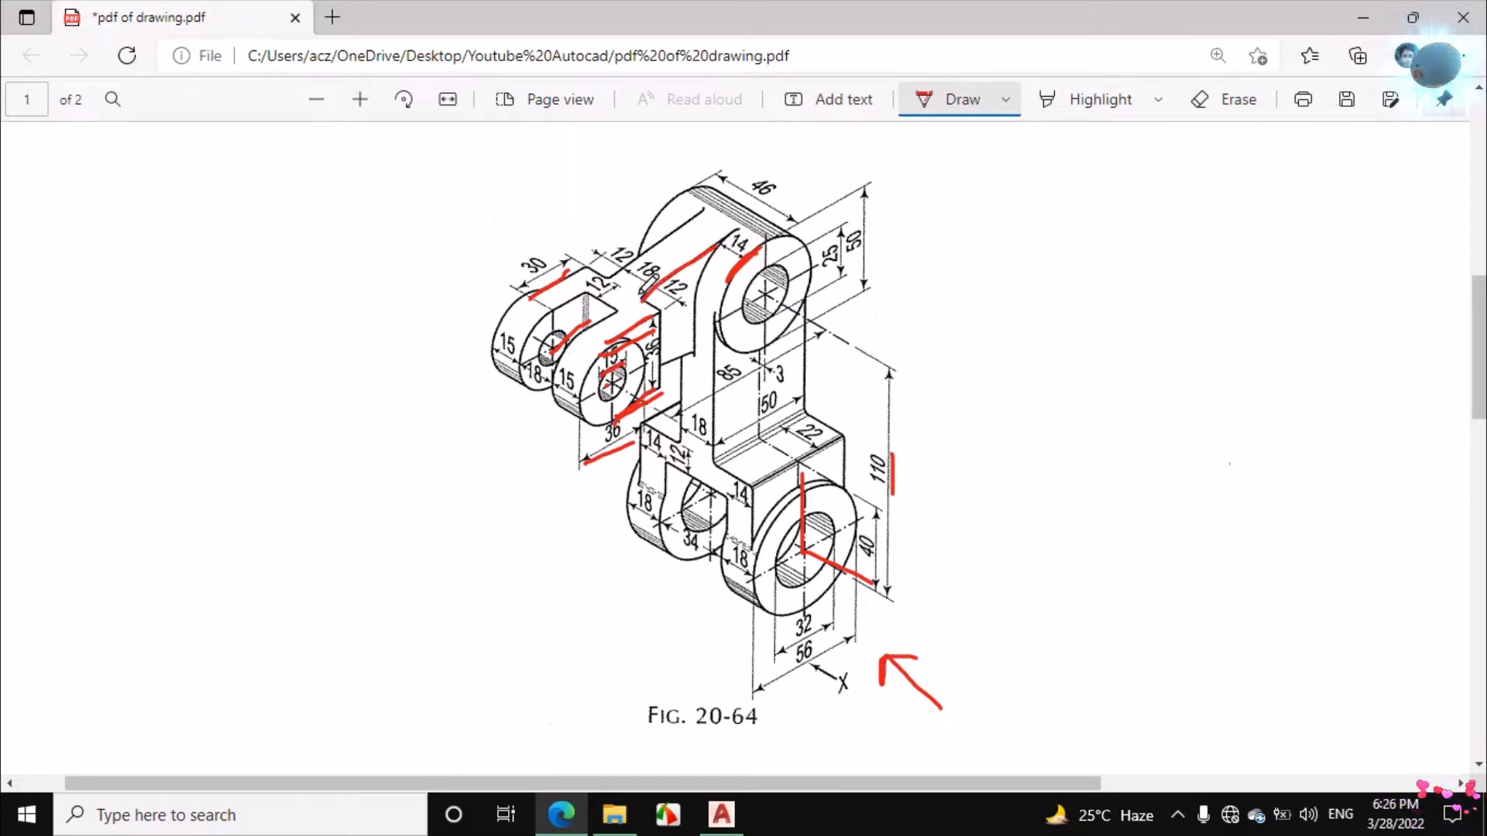
left_click_drag(641, 302, 729, 237)
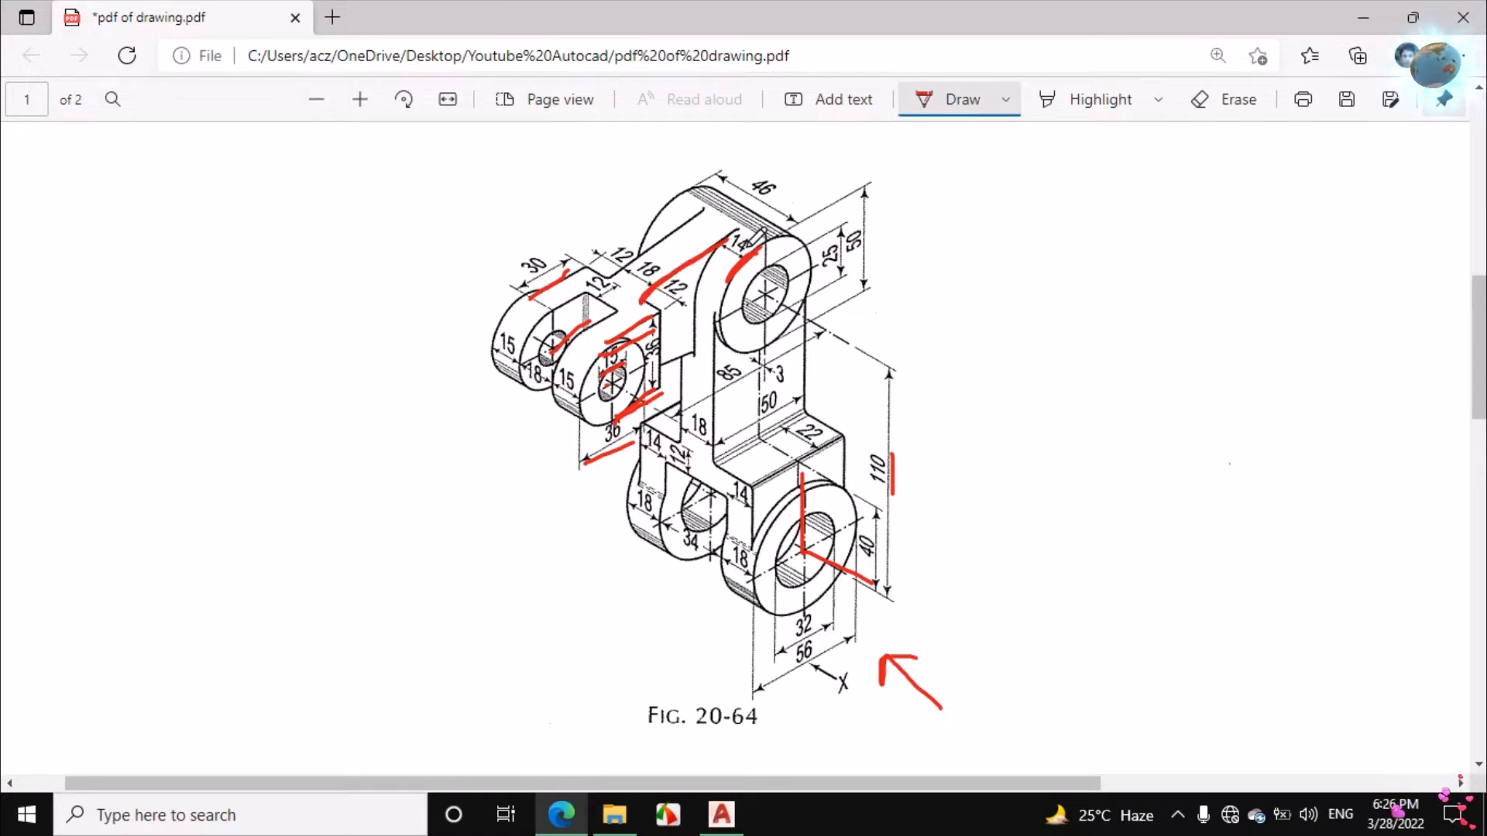
left_click_drag(660, 363, 695, 349)
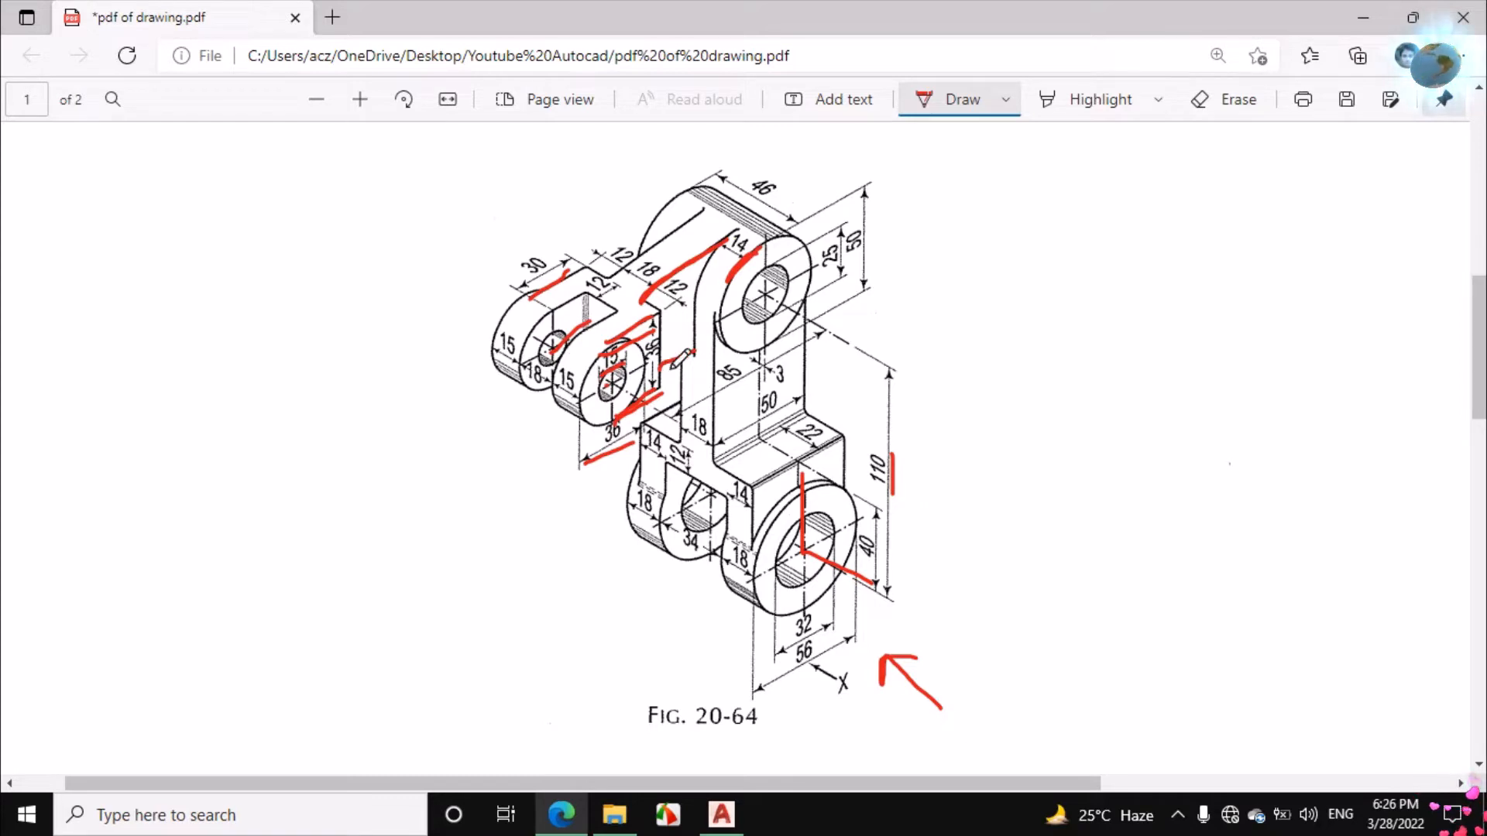
Switch to AutoCAD and draw a line from the lug outline's upper-right corner tangent to the upper boss's outer circle.
left_click(721, 813)
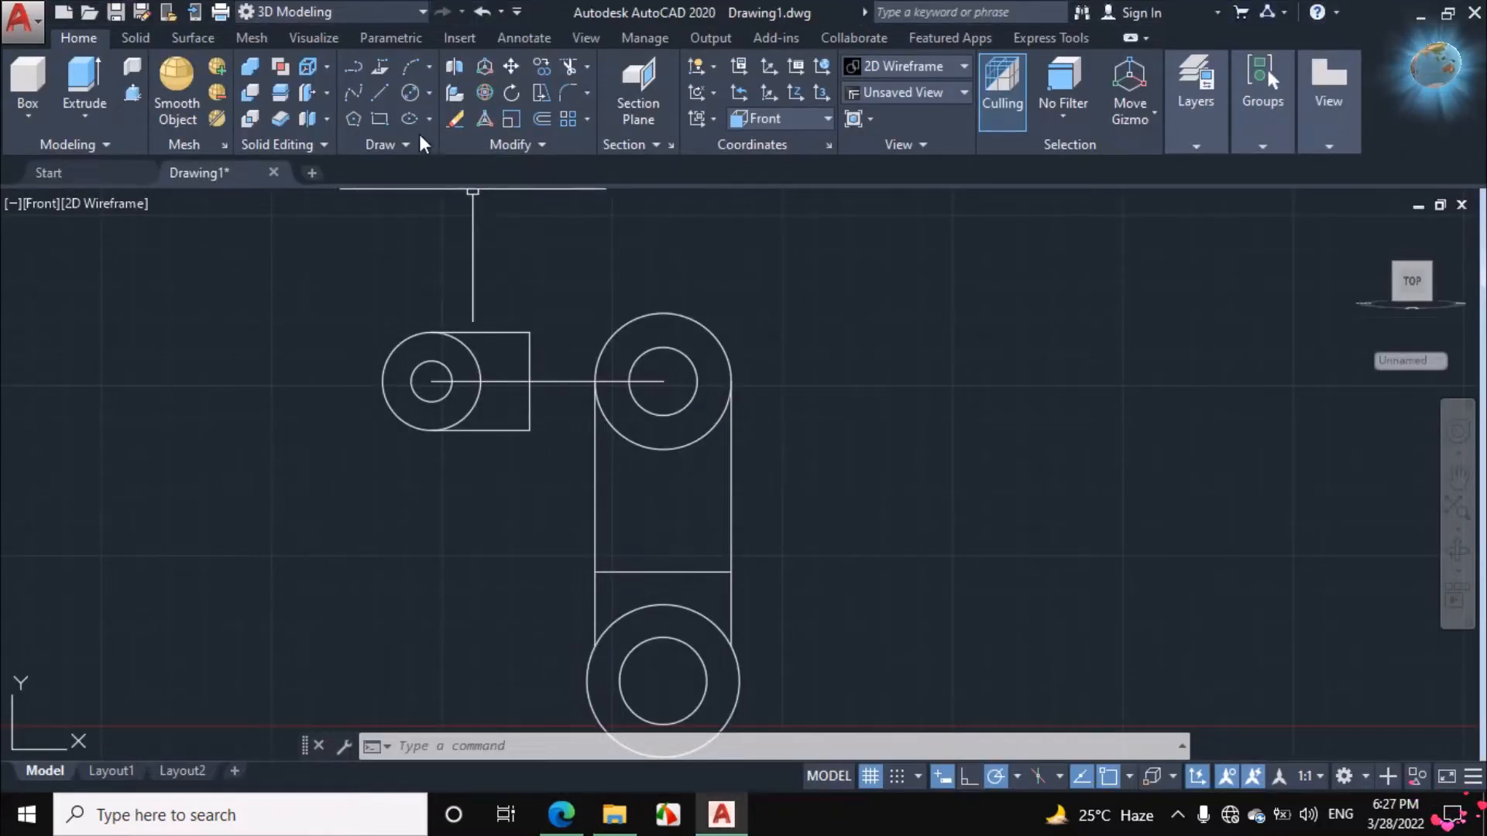
left_click(378, 96)
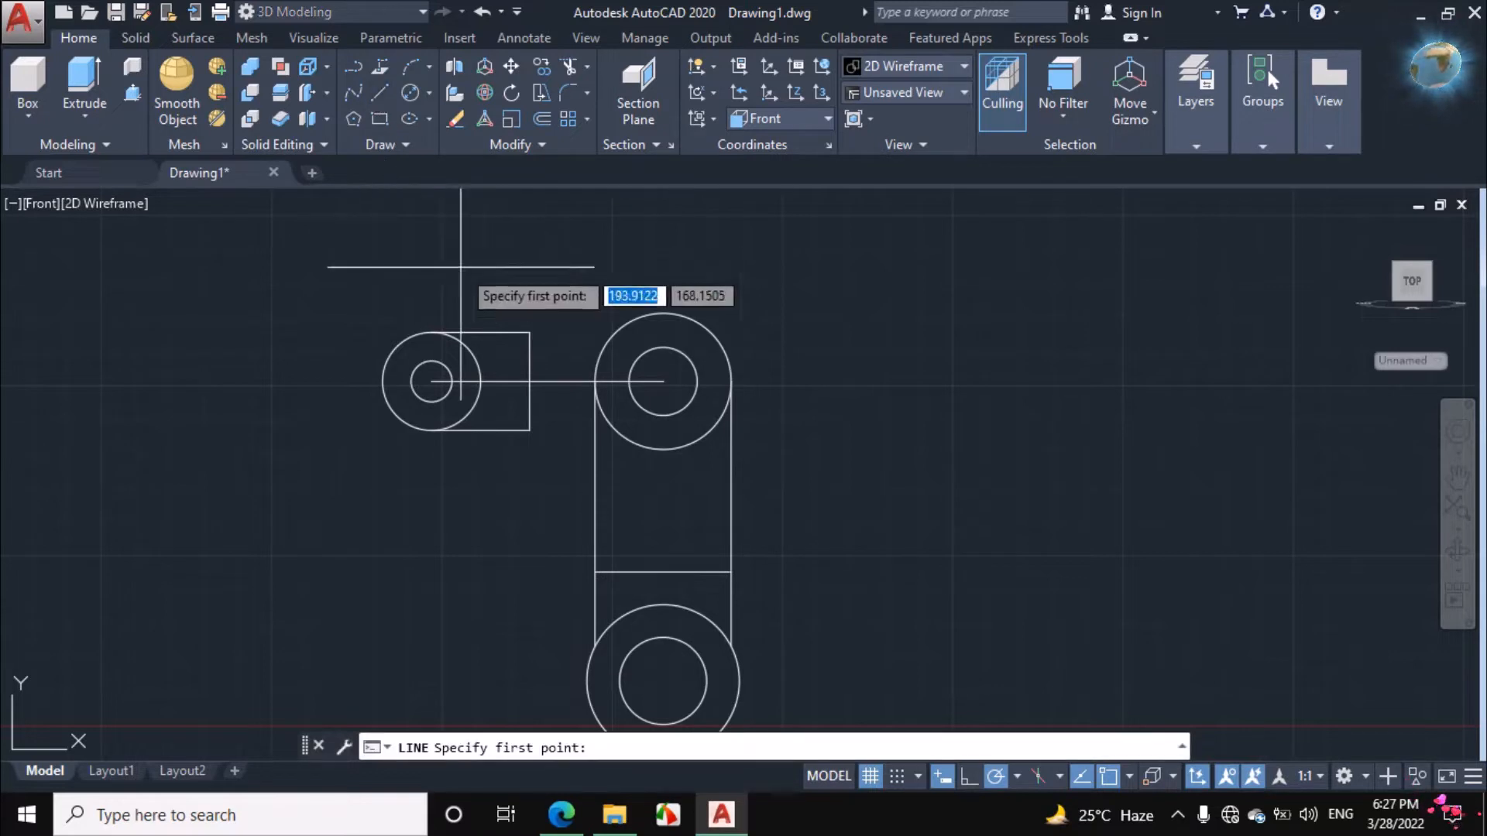
left_click(530, 331)
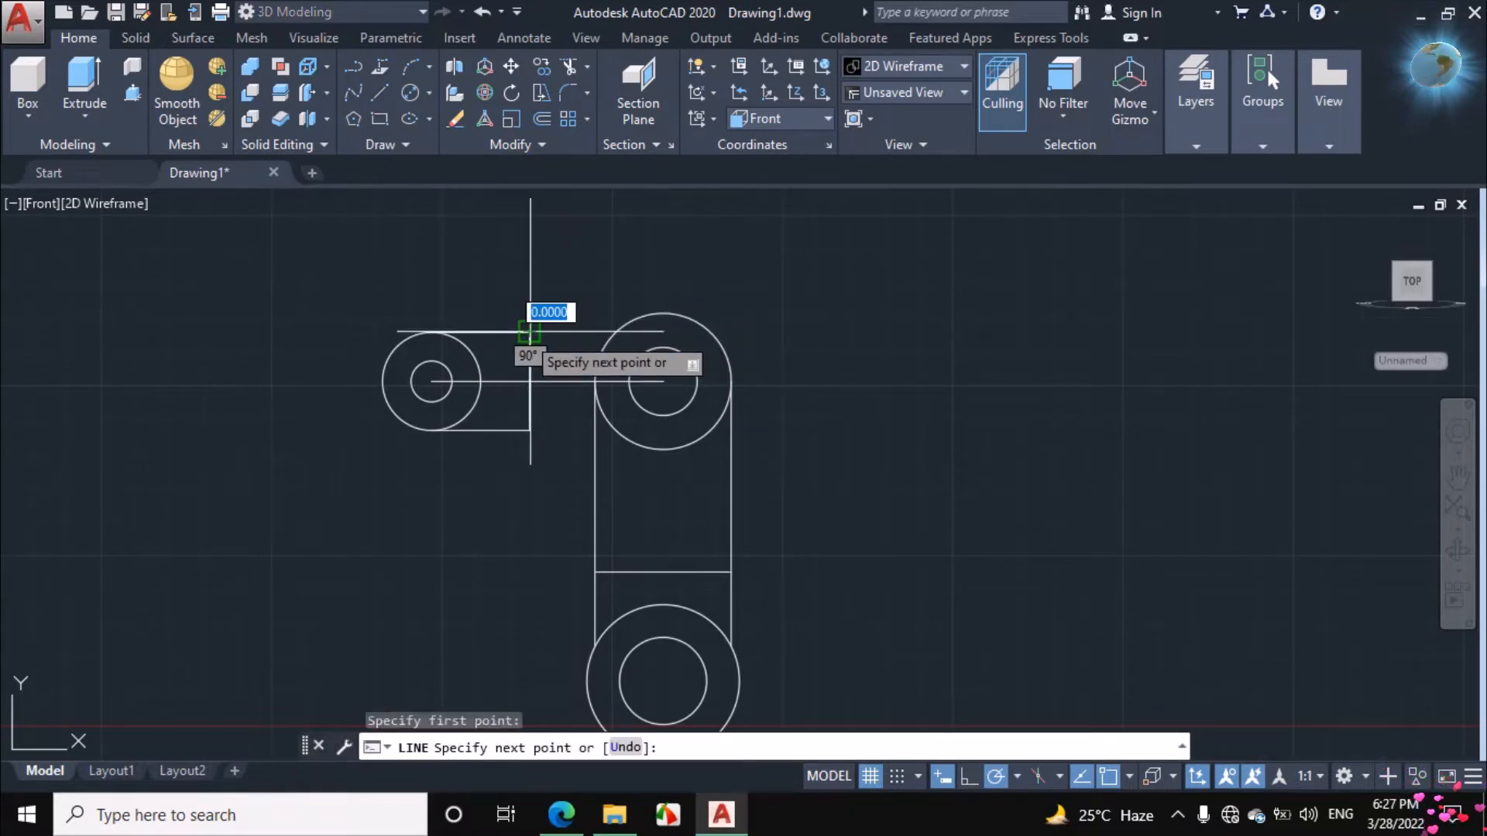
type("t")
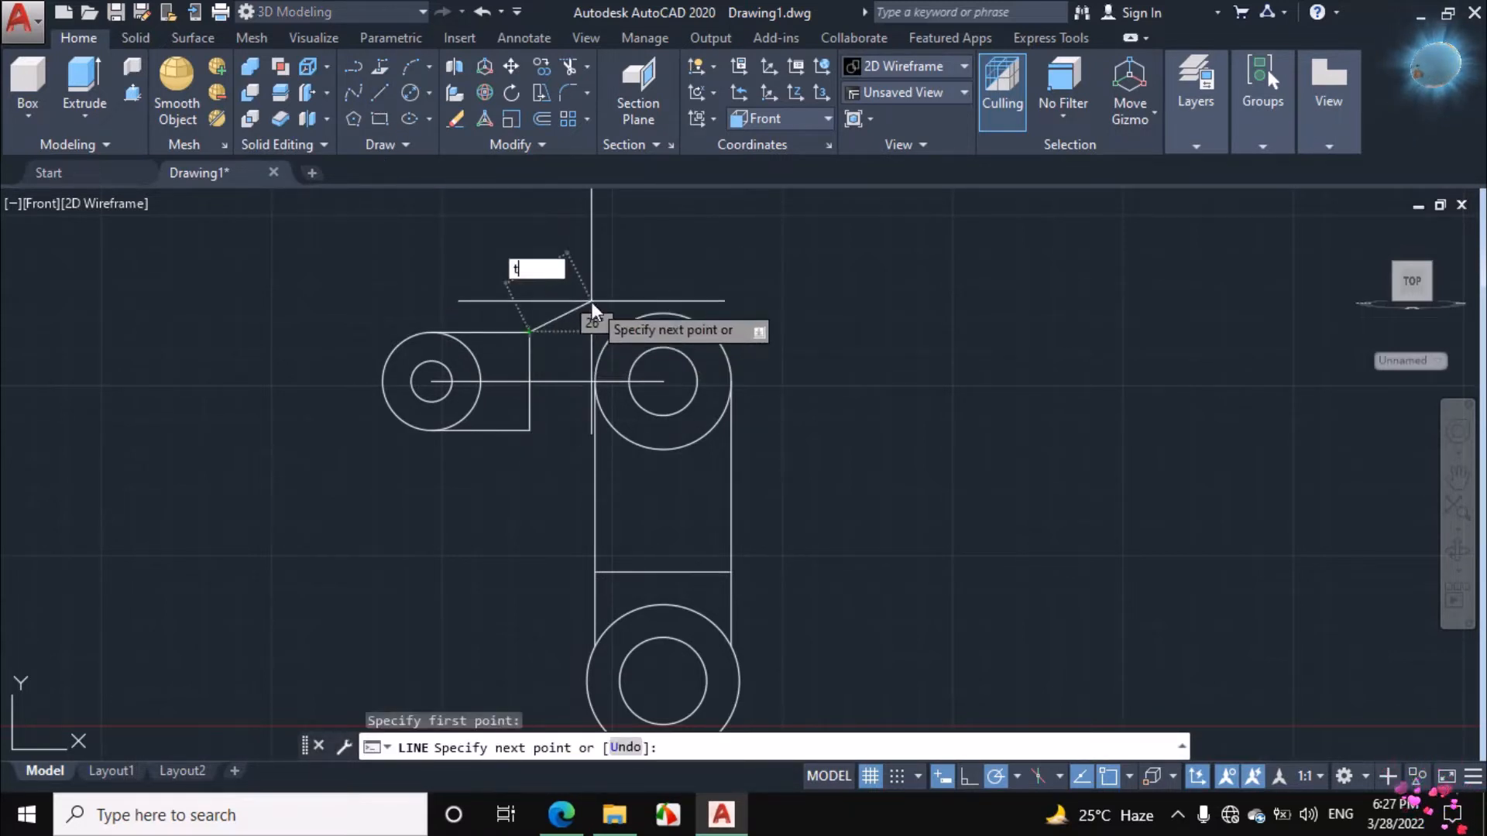
type("an")
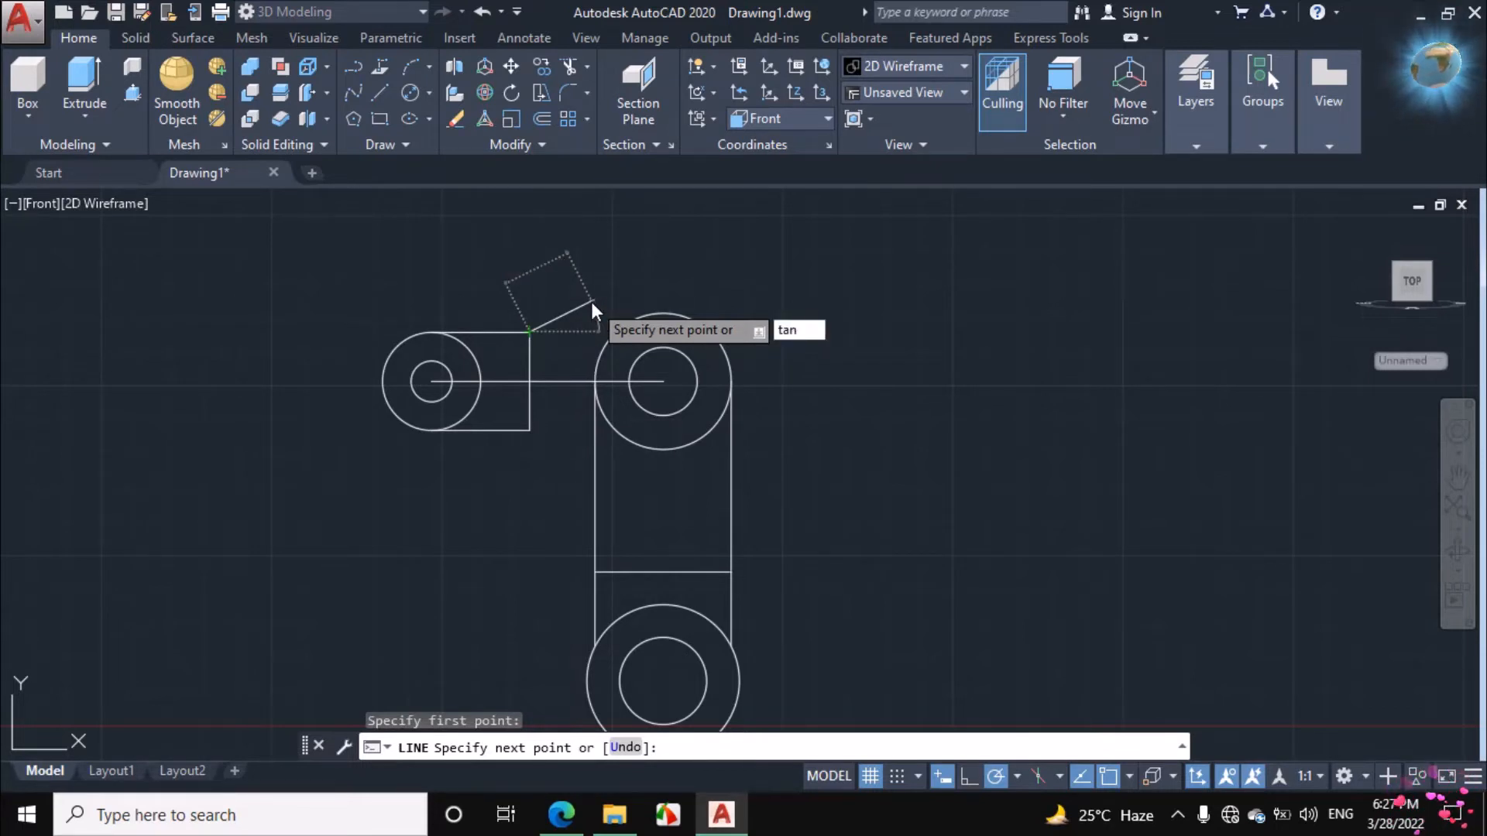
key("Return")
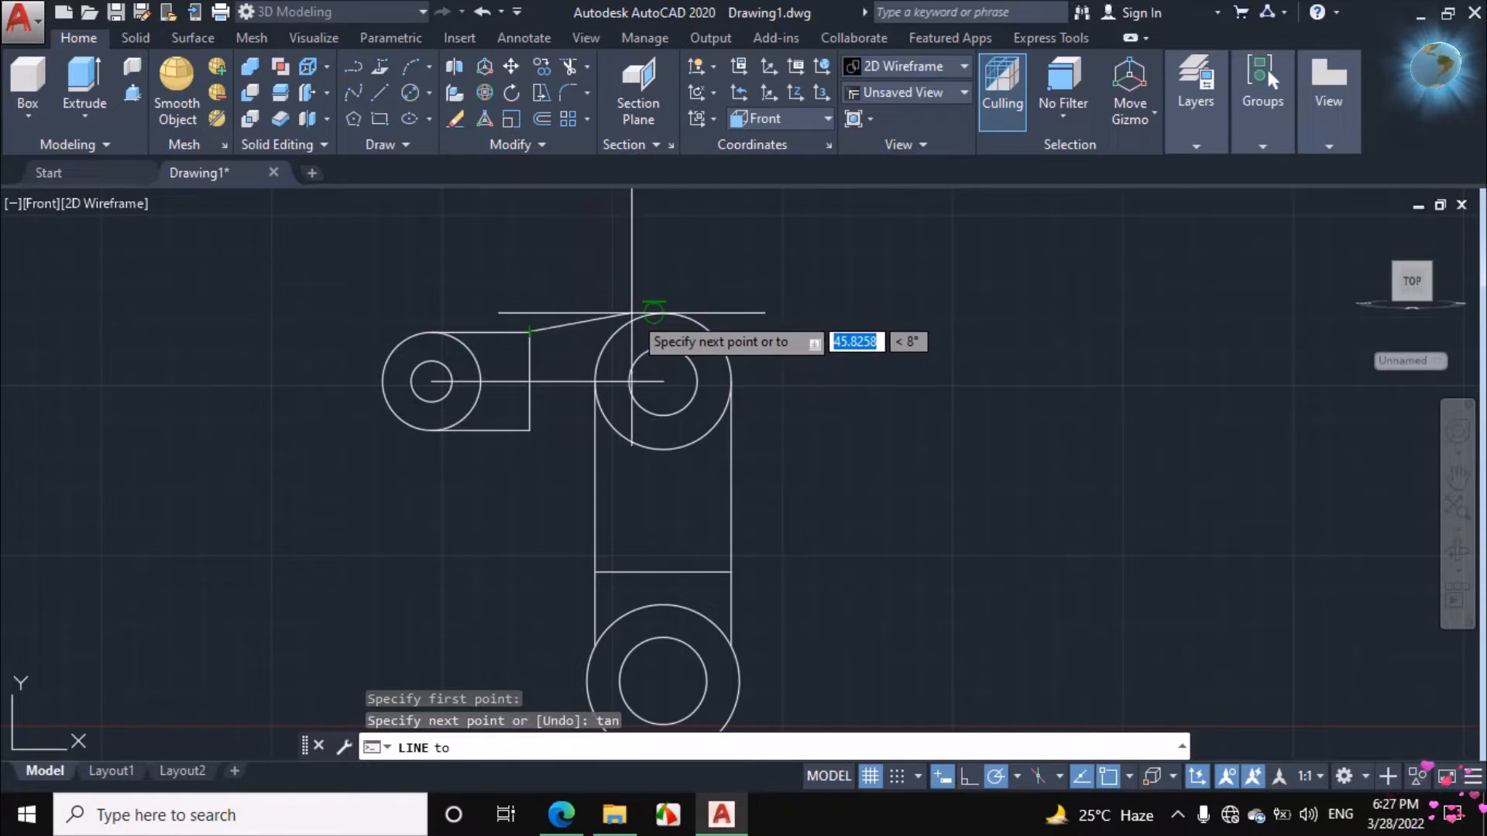
left_click(653, 313)
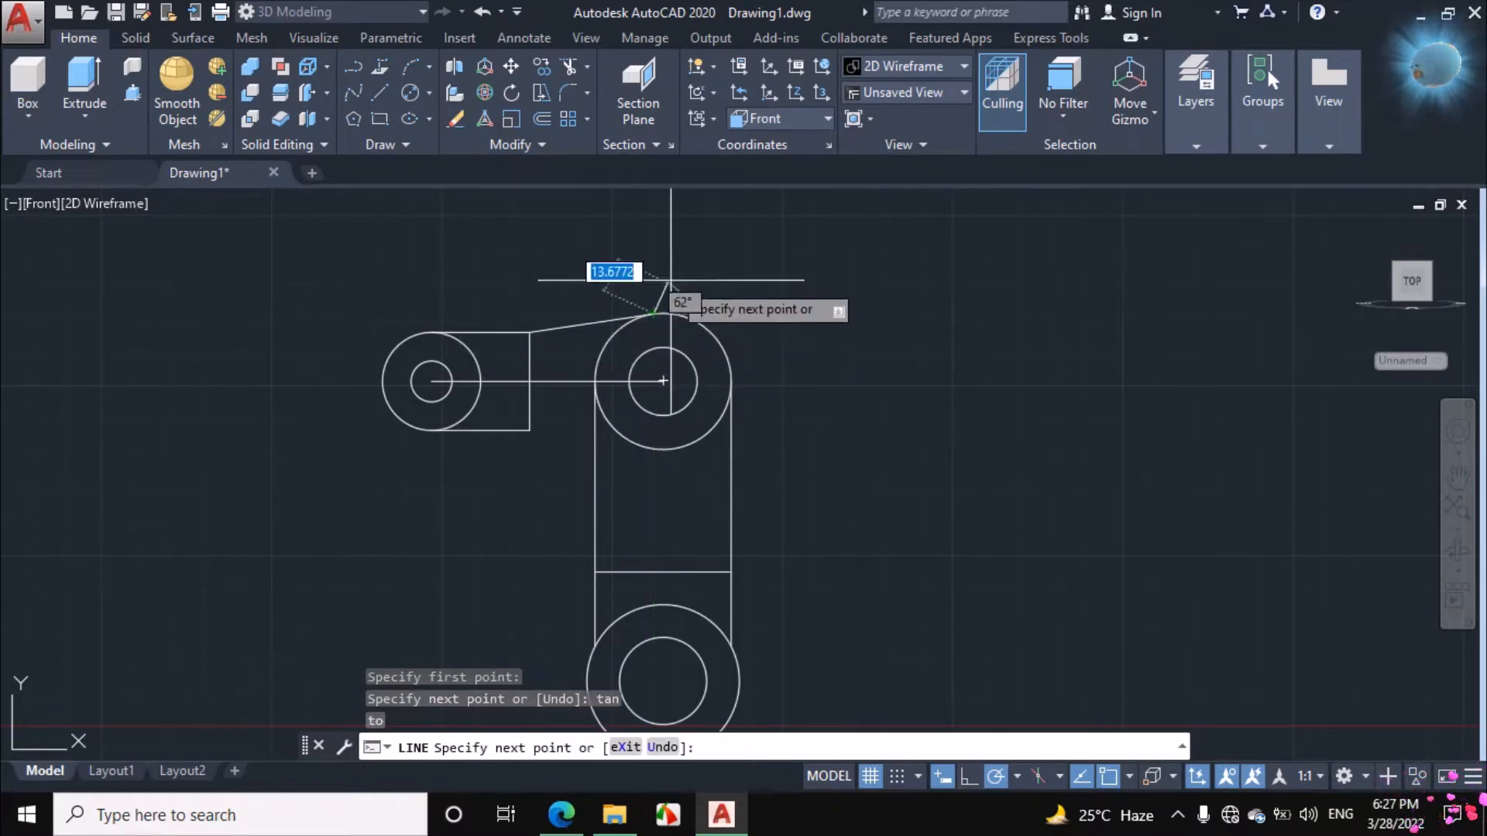
key("Escape")
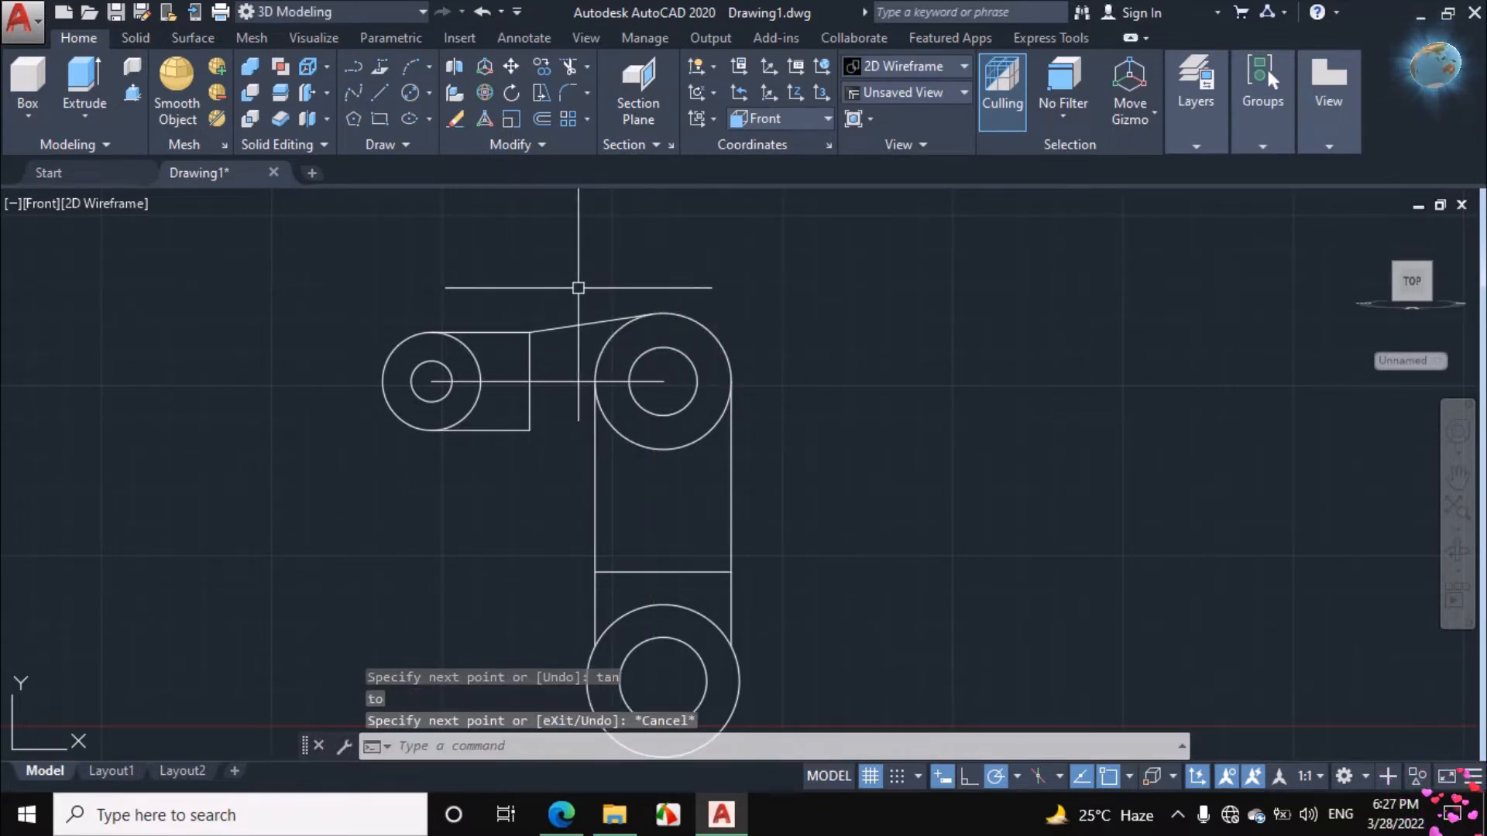
Draw a horizontal line from the lug outline's lower-right corner to the left edge of the vertical body.
key("Return")
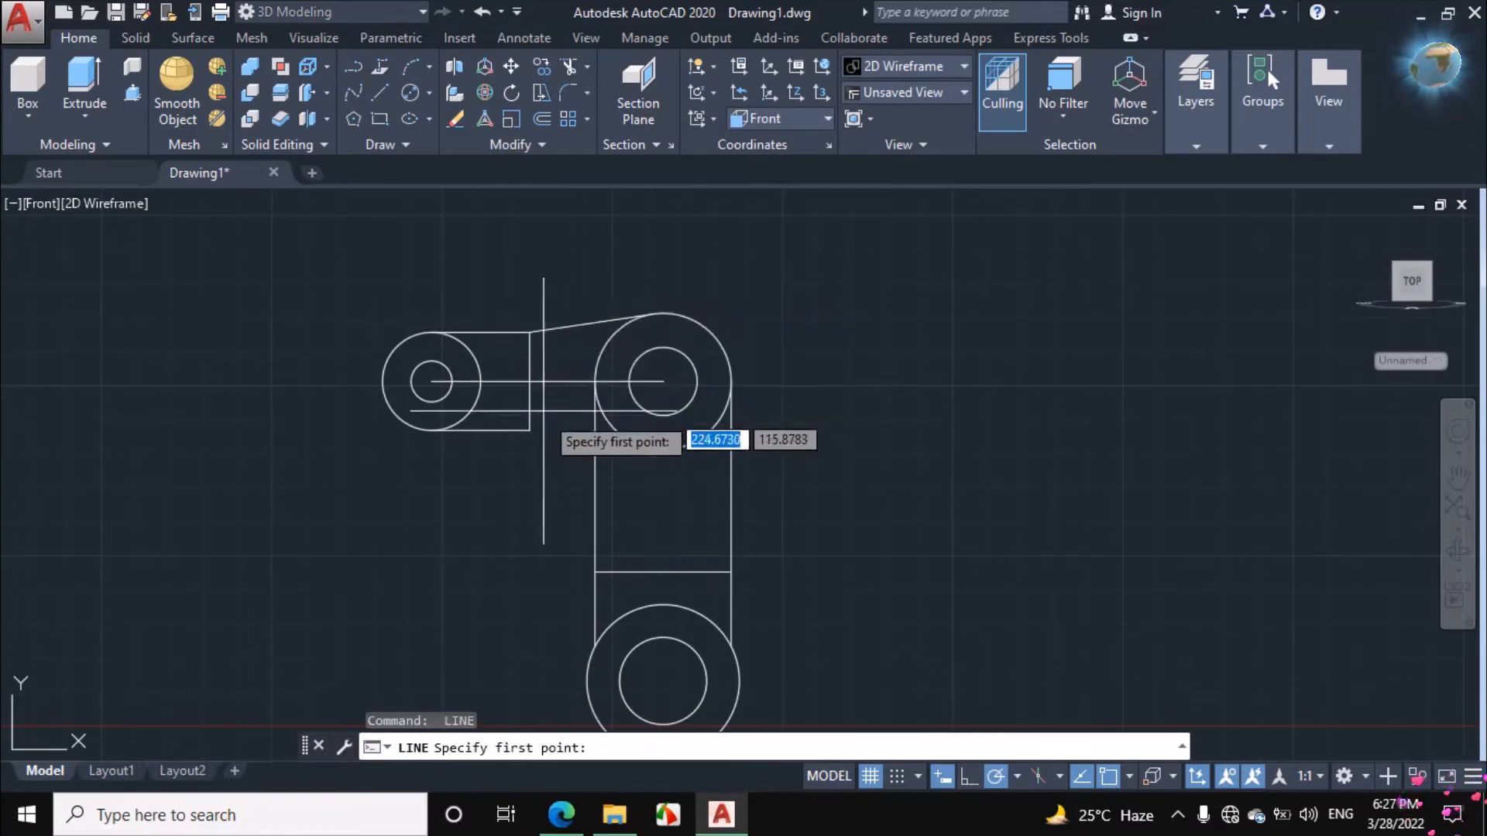
left_click(530, 430)
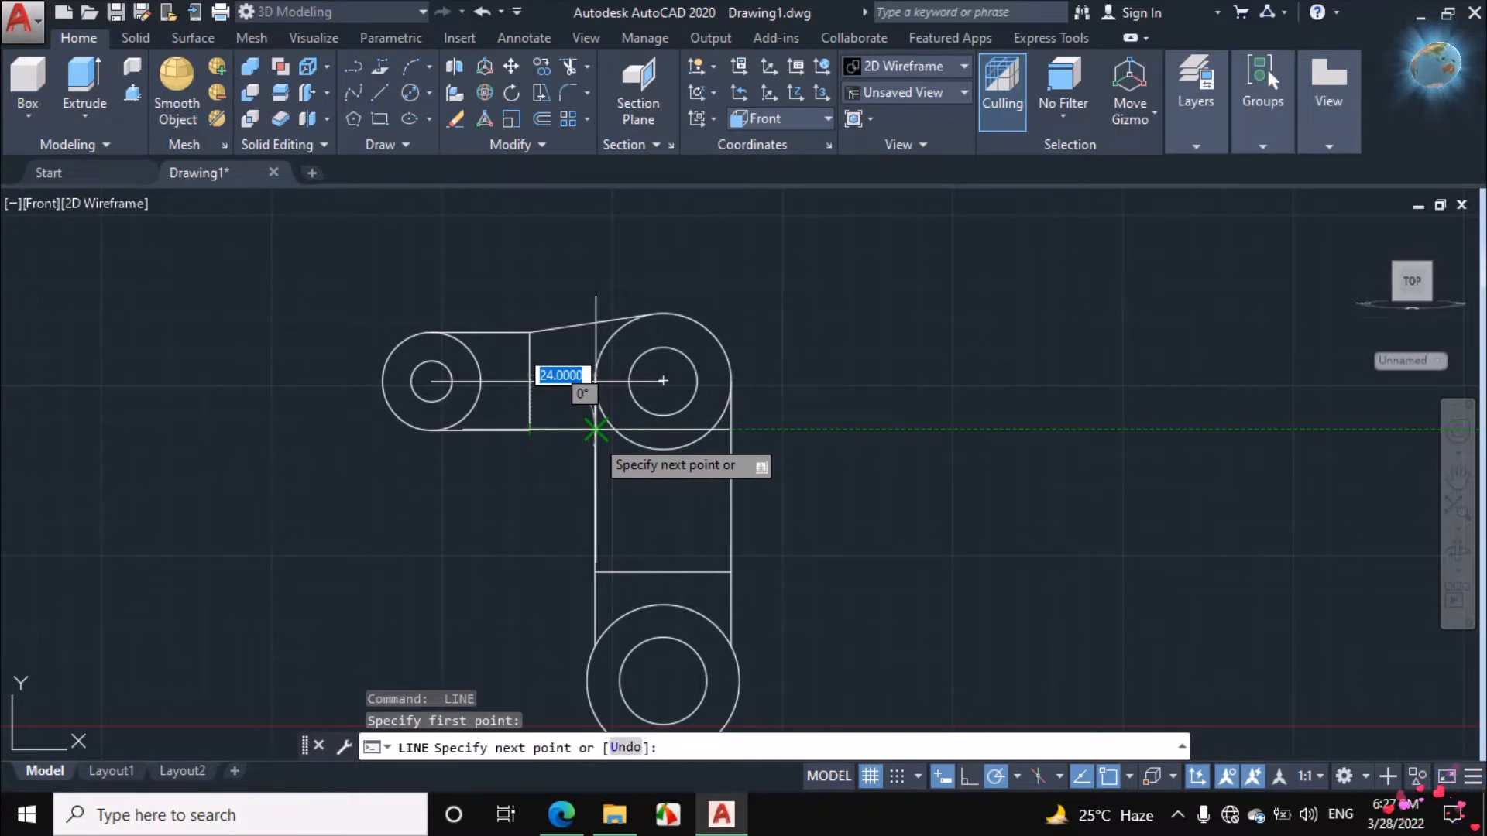
left_click(596, 430)
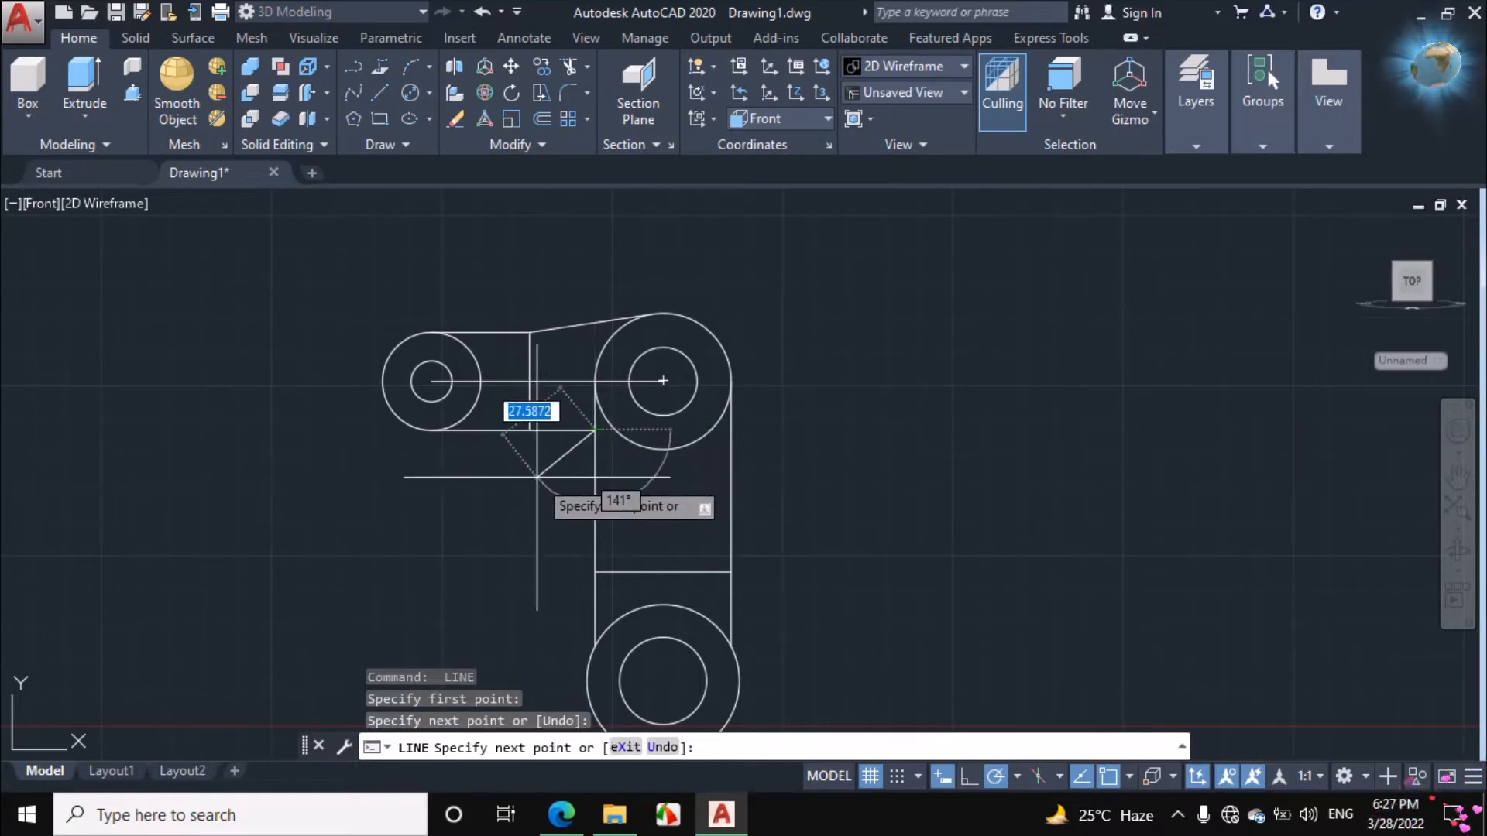
key("Escape")
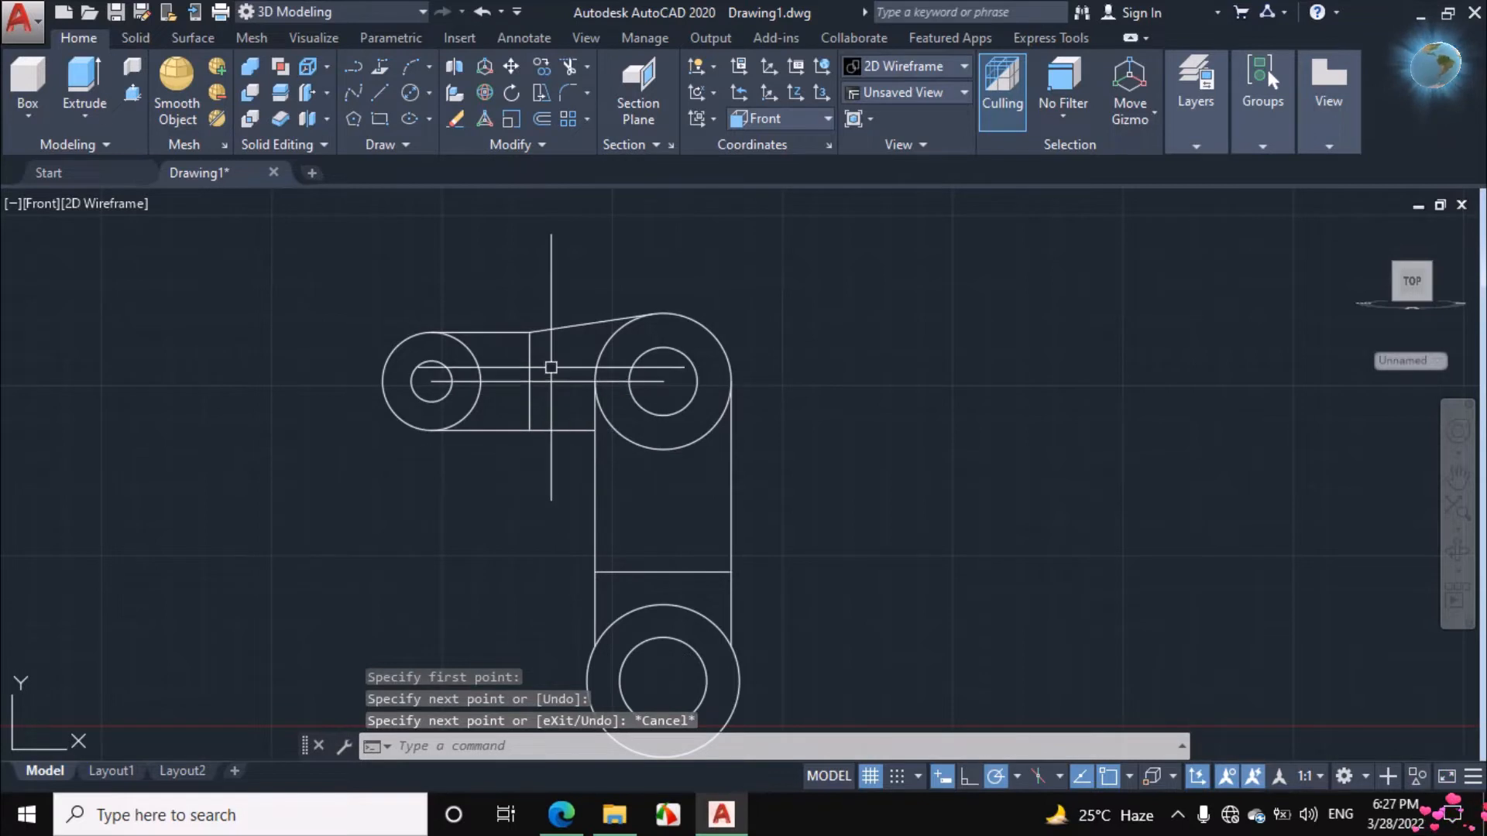
Erase the horizontal construction line connecting the left lug's centre to the upper boss's centre.
left_click(550, 381)
right_click(779, 263)
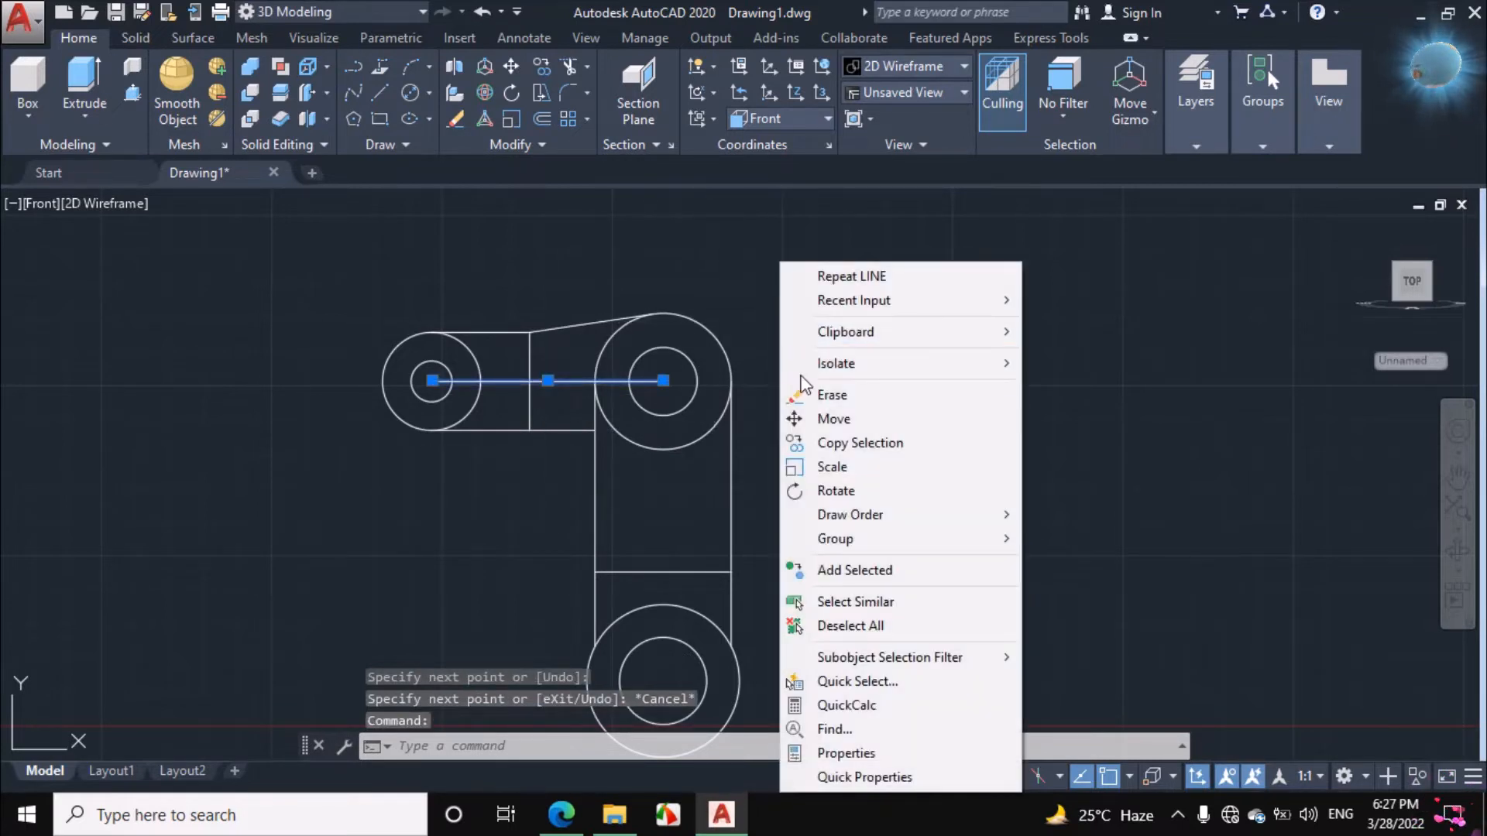
left_click(832, 395)
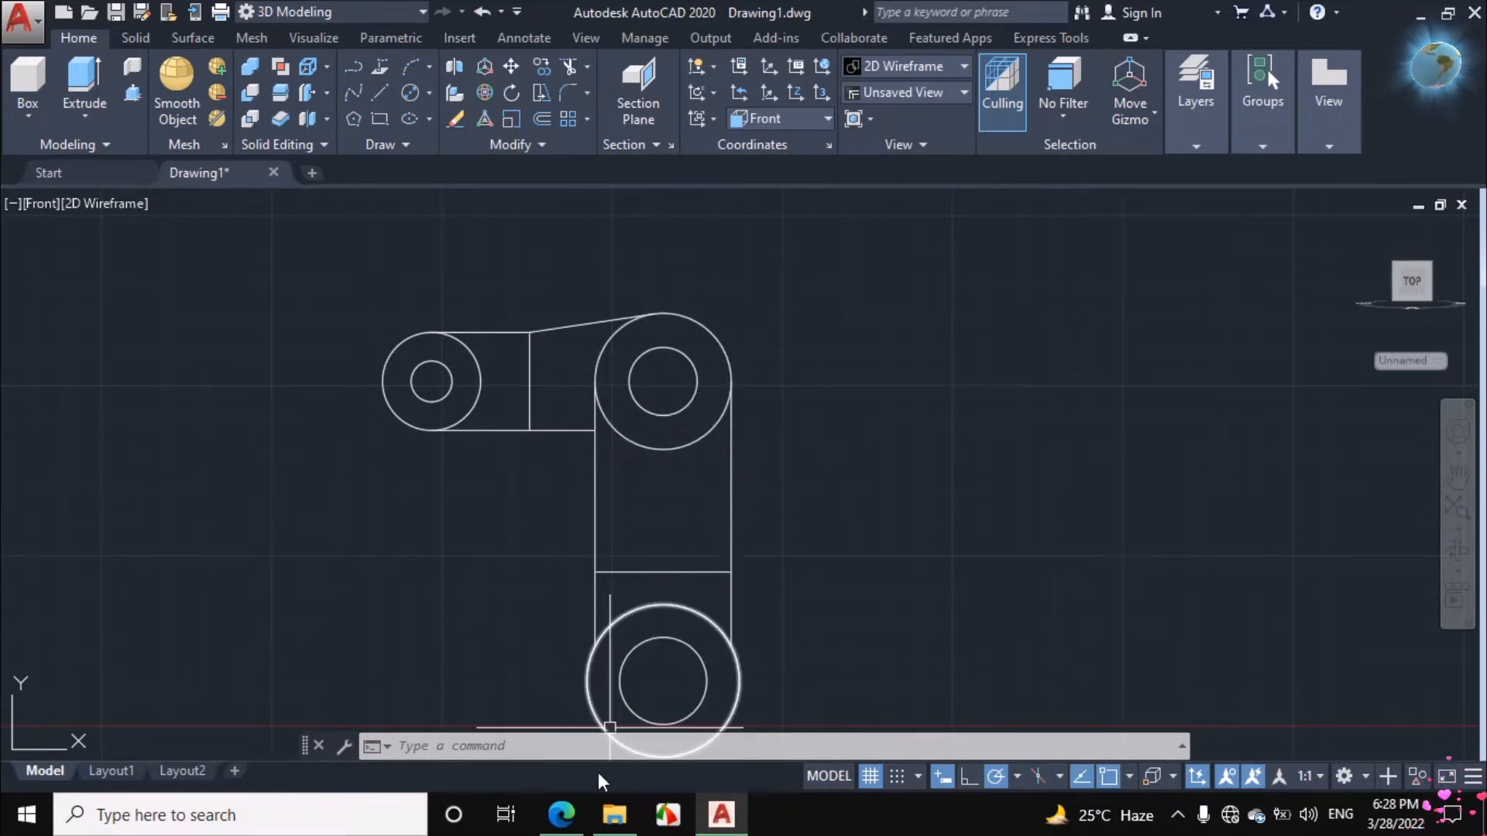
Switch to the PDF drawing, erase all red markings, and mark the upper boss's 46 length in red.
left_click(562, 815)
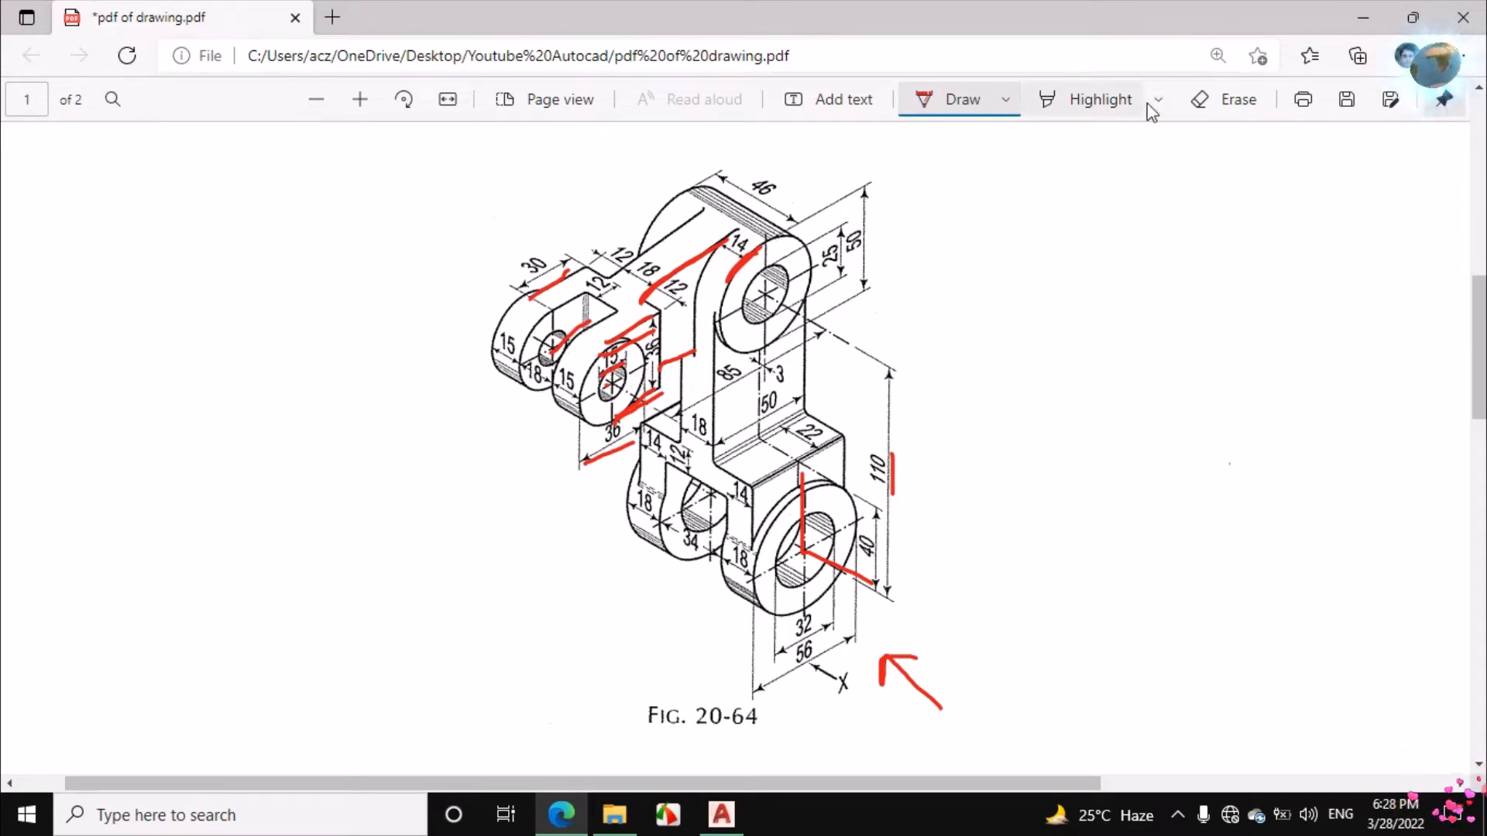
left_click(1221, 101)
mouse_move(761, 258)
left_mouse_down()
mouse_move(682, 275)
mouse_move(624, 341)
mouse_move(642, 403)
mouse_move(537, 298)
mouse_move(581, 278)
mouse_move(580, 302)
mouse_move(718, 396)
mouse_move(898, 483)
mouse_move(786, 519)
mouse_move(902, 675)
left_mouse_up()
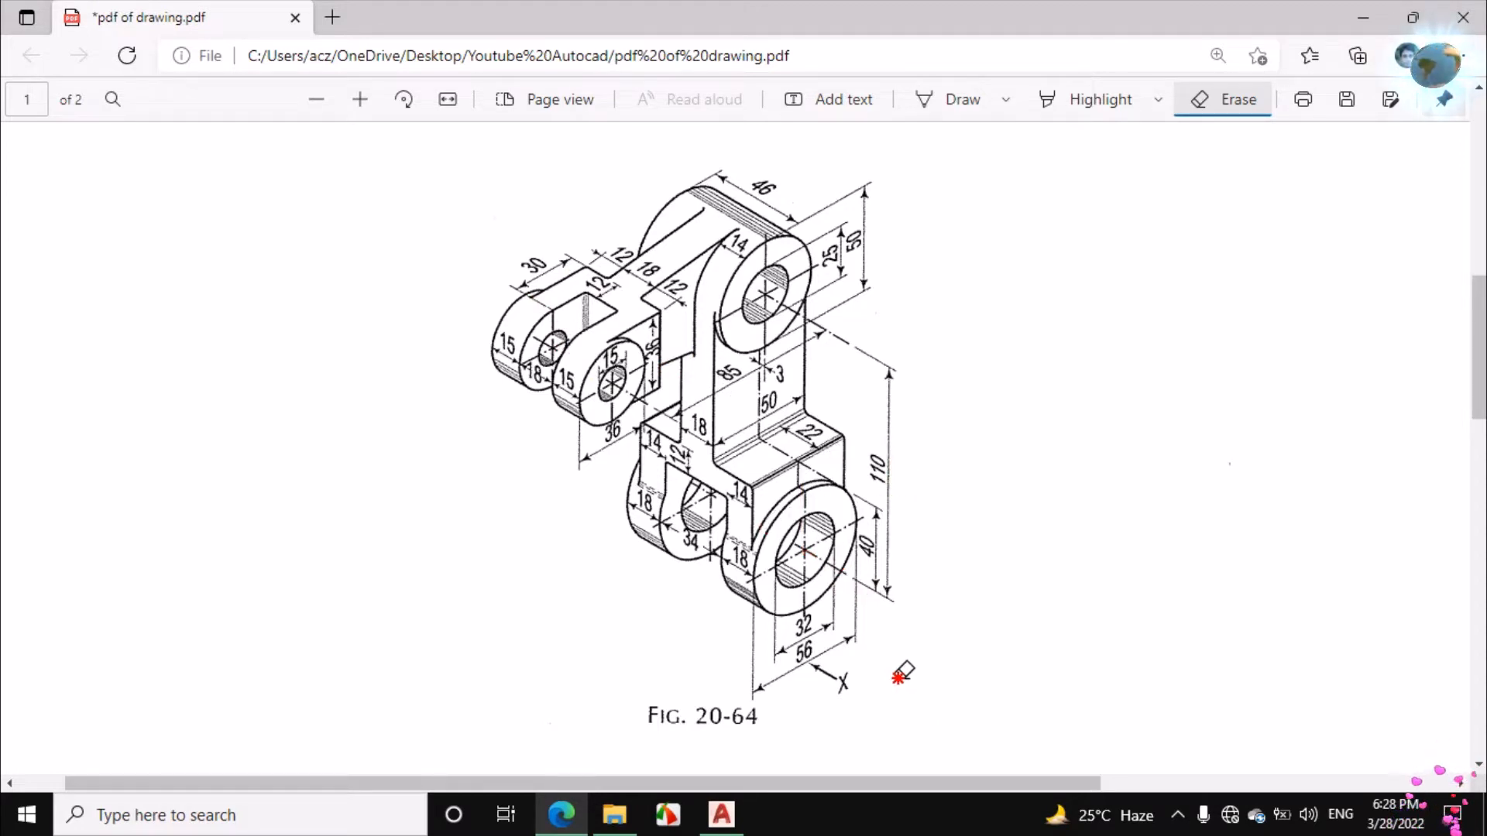
left_click(960, 100)
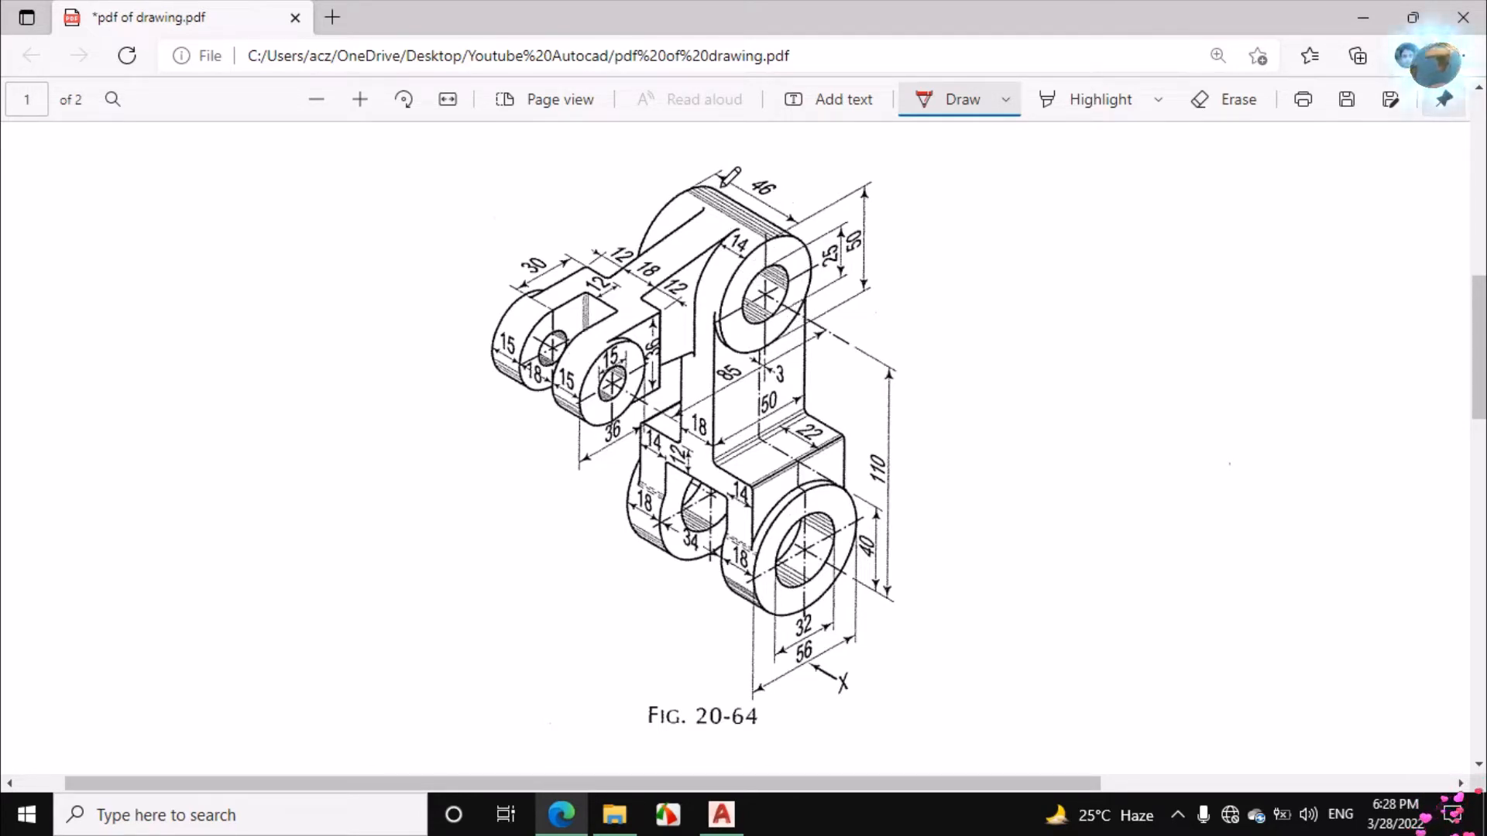
mouse_move(712, 185)
left_mouse_down()
mouse_move(768, 225)
mouse_move(770, 209)
left_mouse_up()
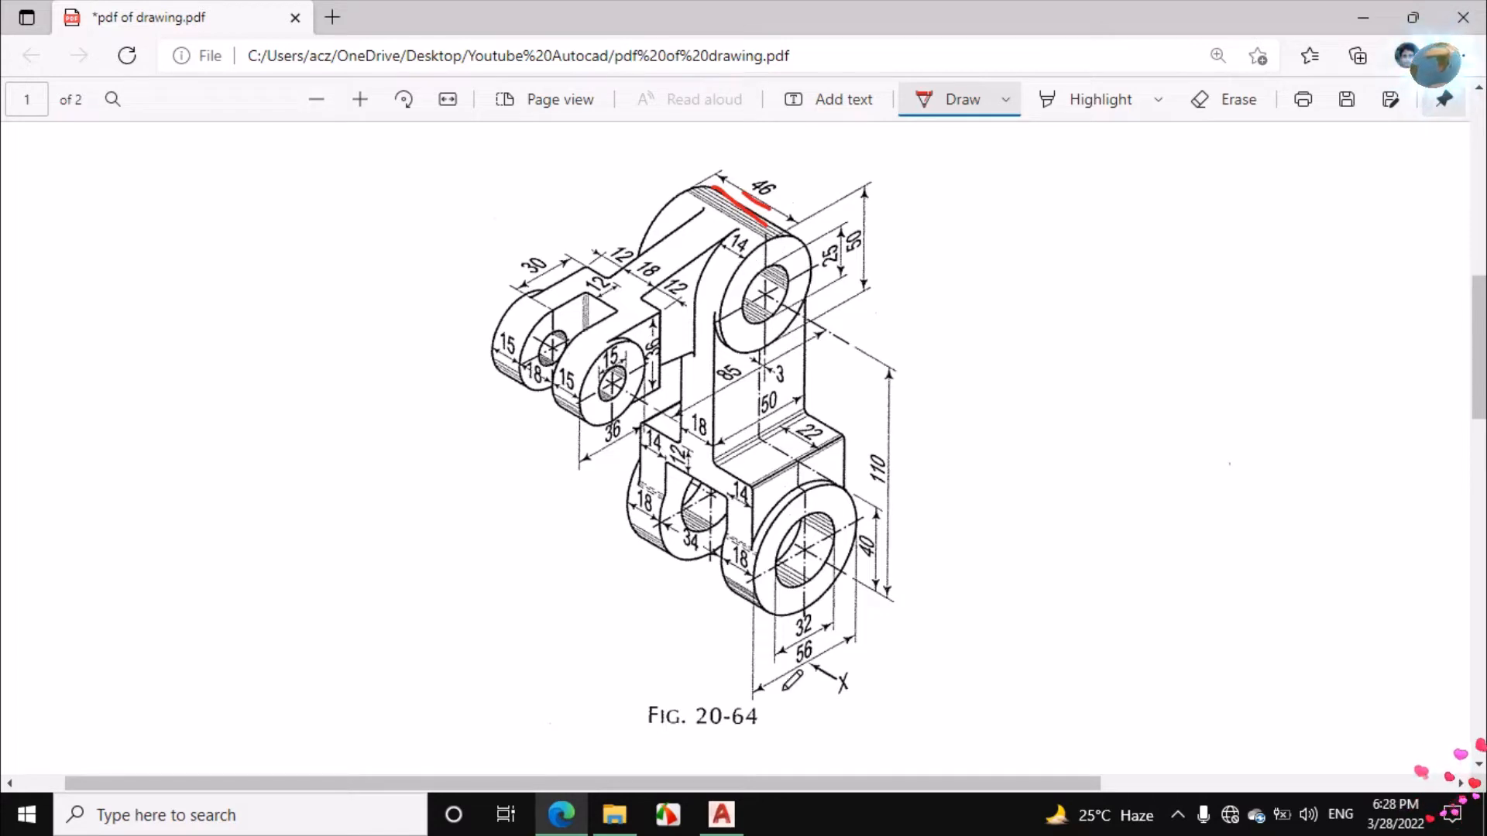
Switch to AutoCAD and display the profile in the SW Isometric view with the Realistic visual style.
left_click(722, 814)
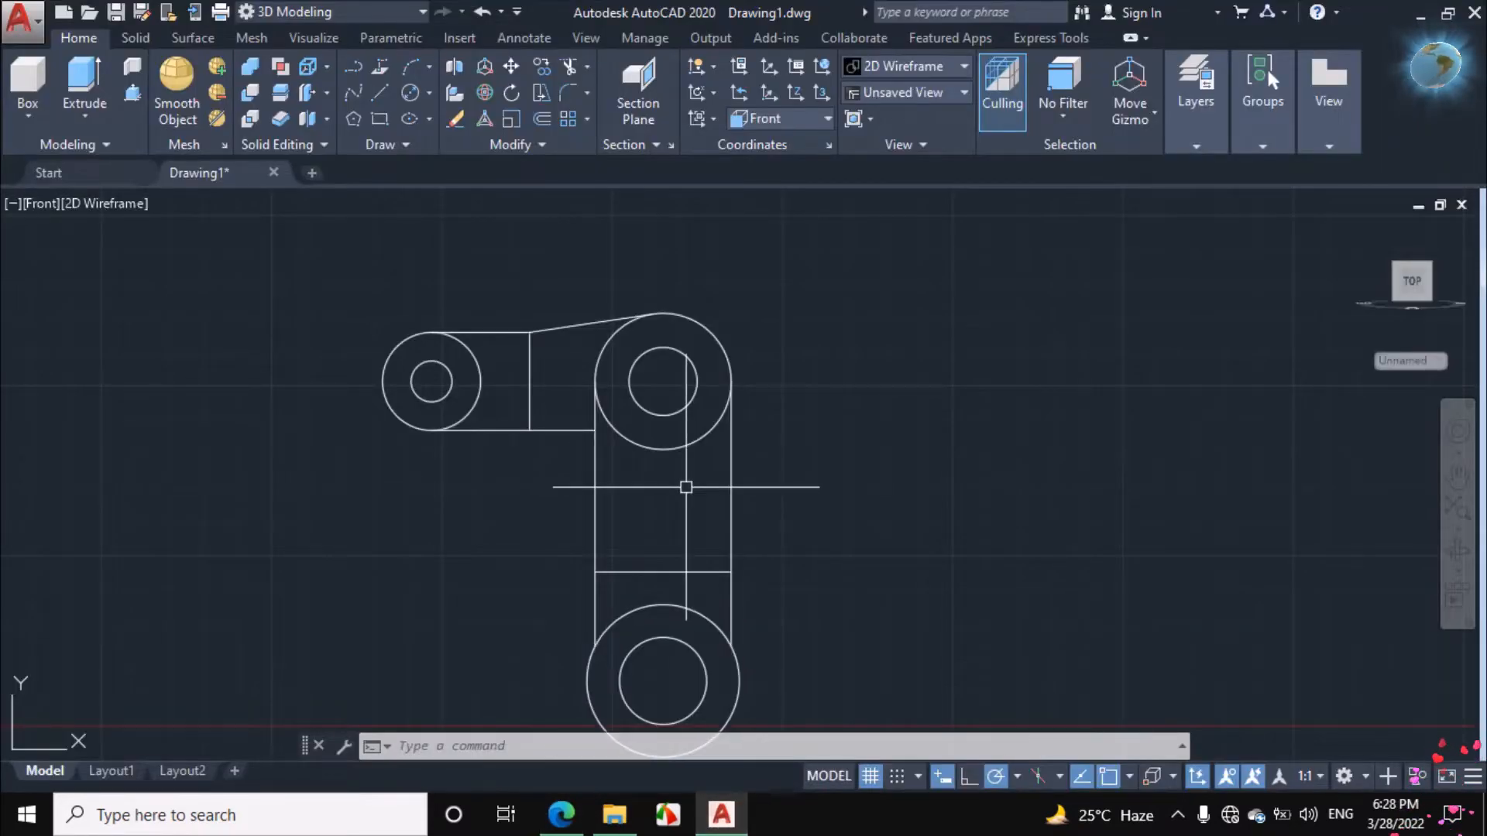
left_click(39, 204)
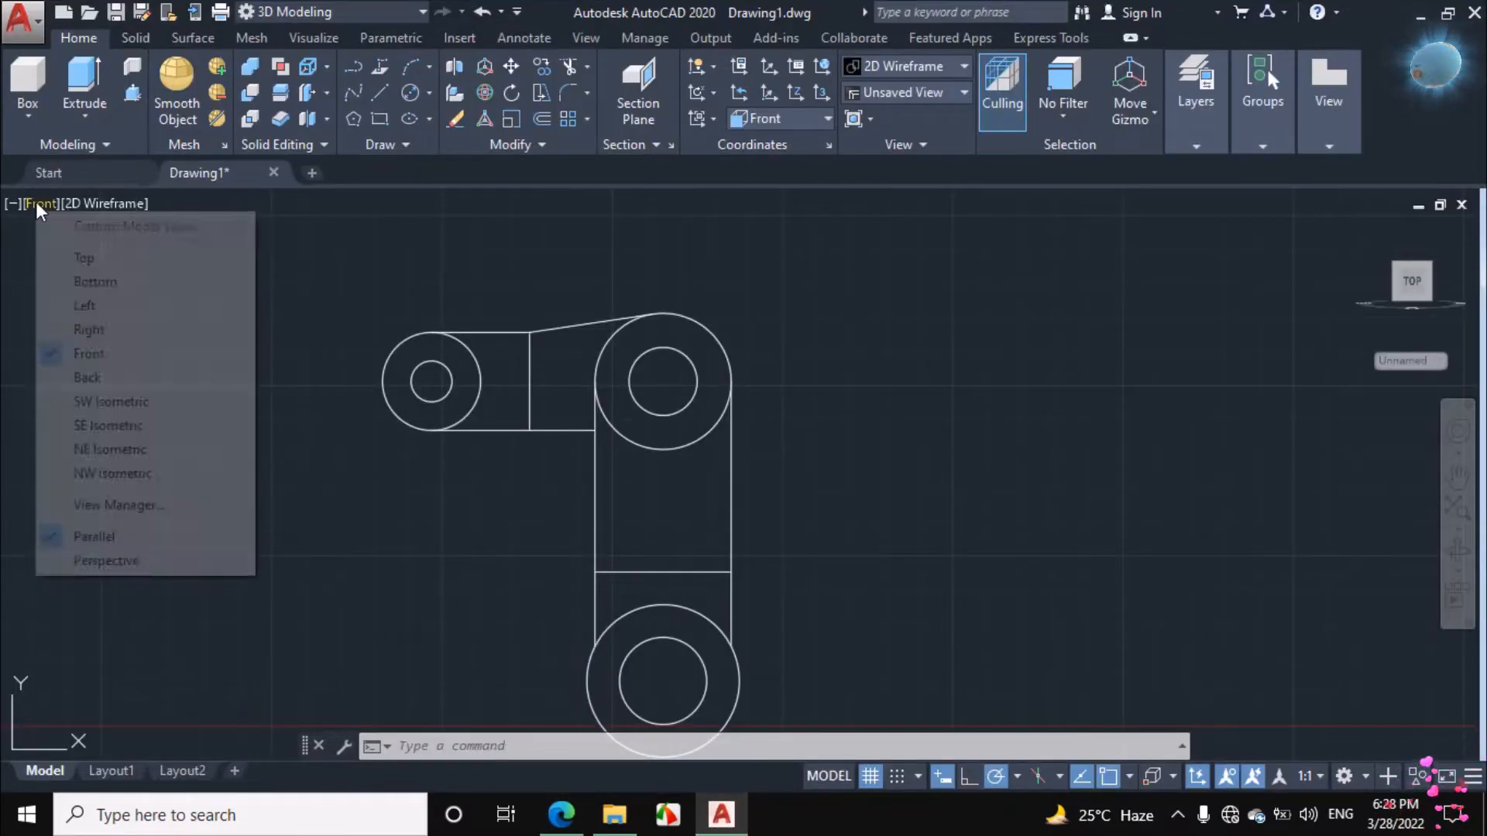
left_click(109, 402)
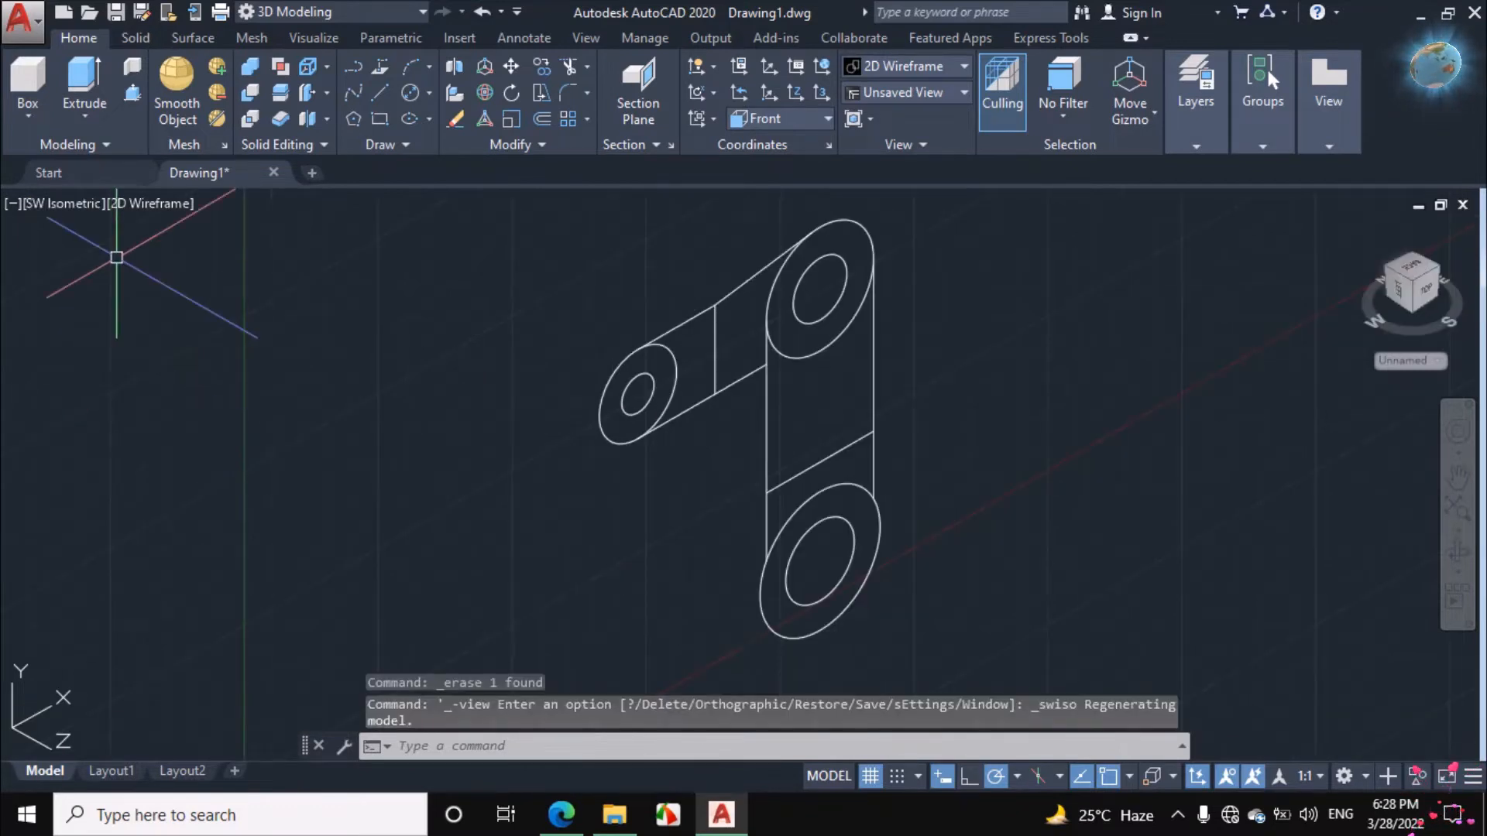
left_click(139, 203)
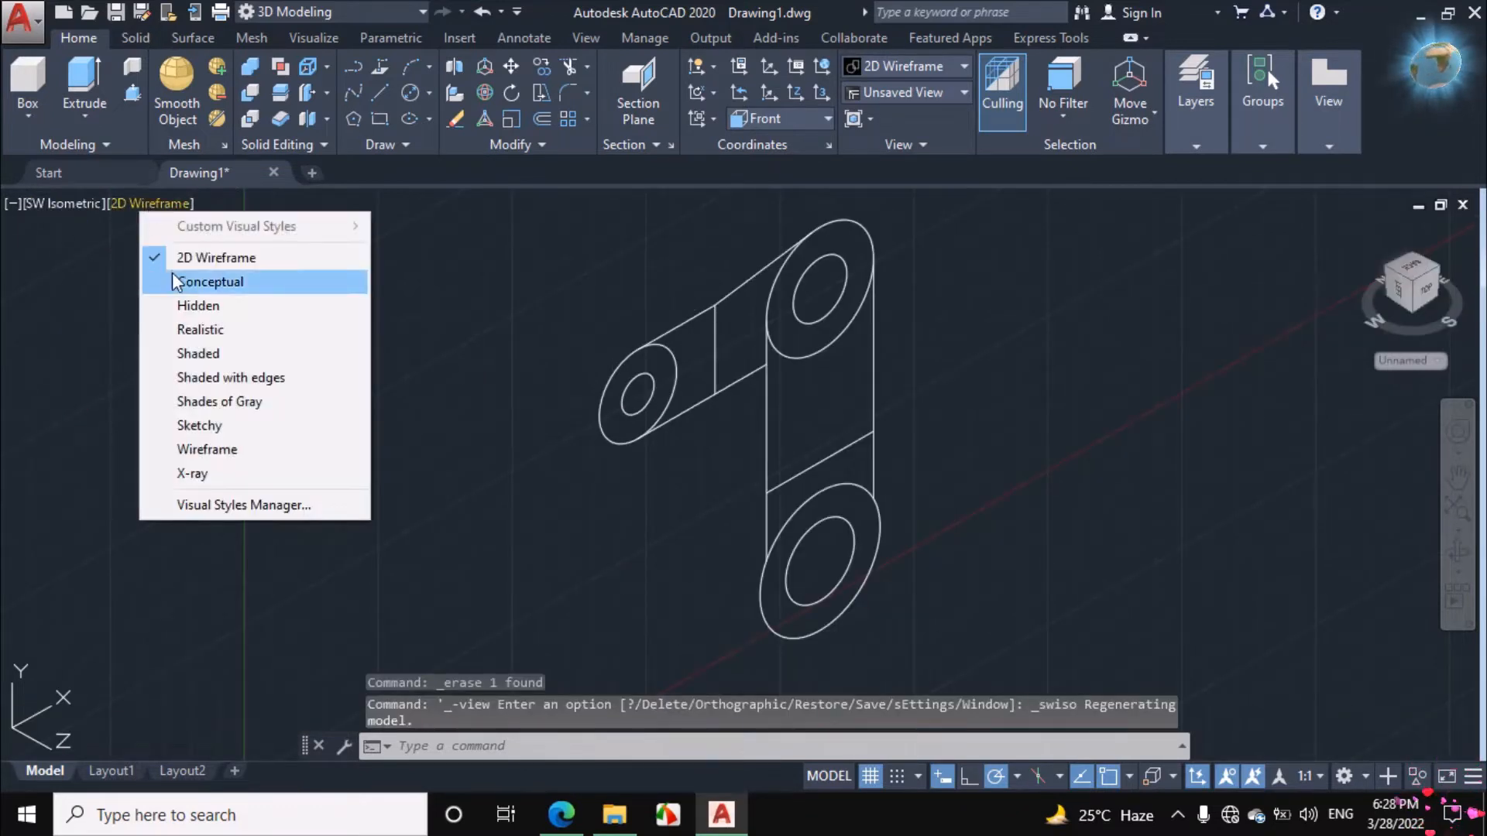
left_click(192, 331)
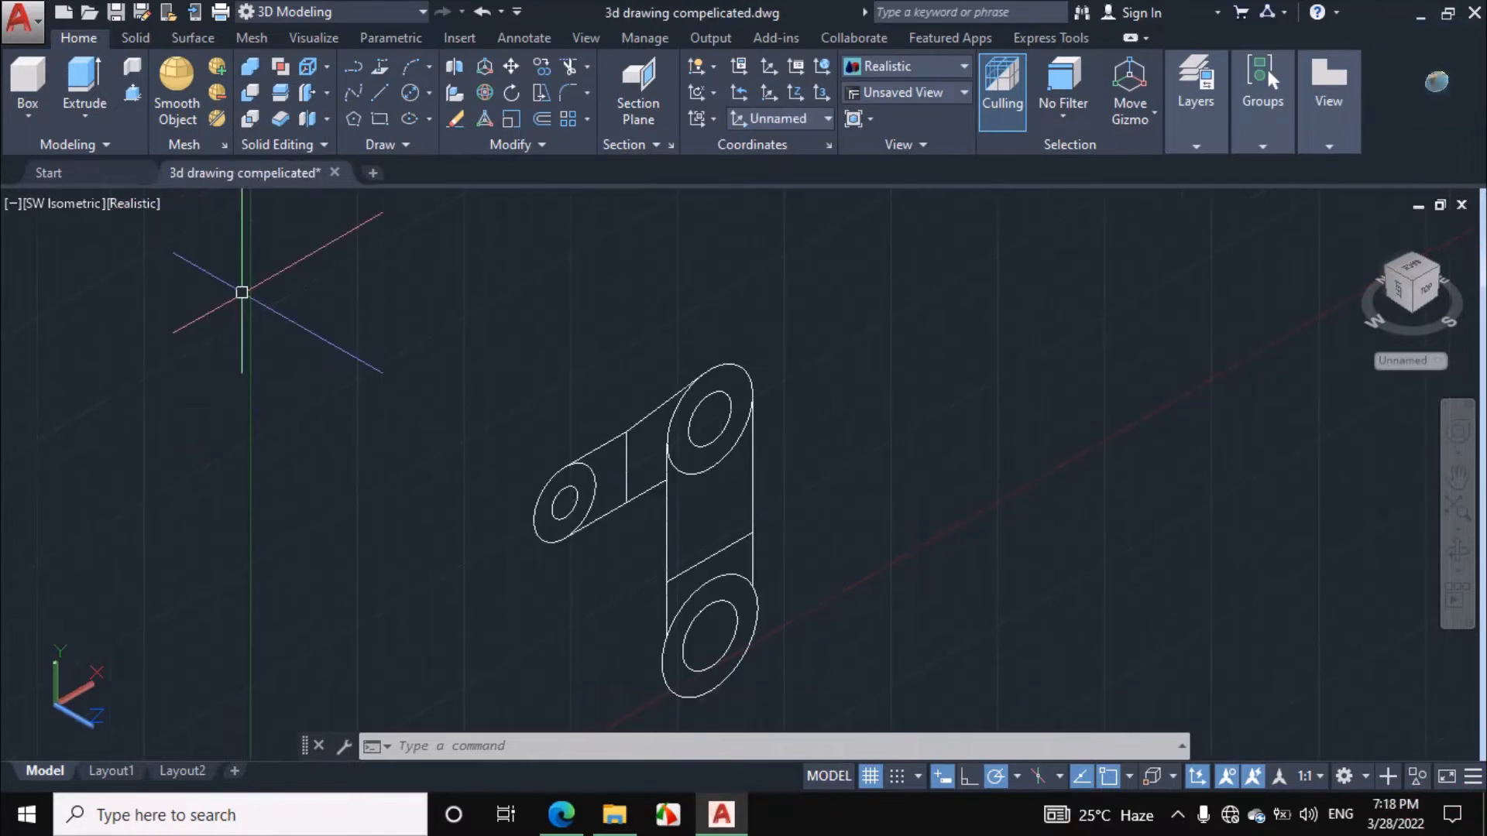
Presspull the ring between the upper boss's two circles by 46 toward the front, leaving the hole open.
left_click(133, 92)
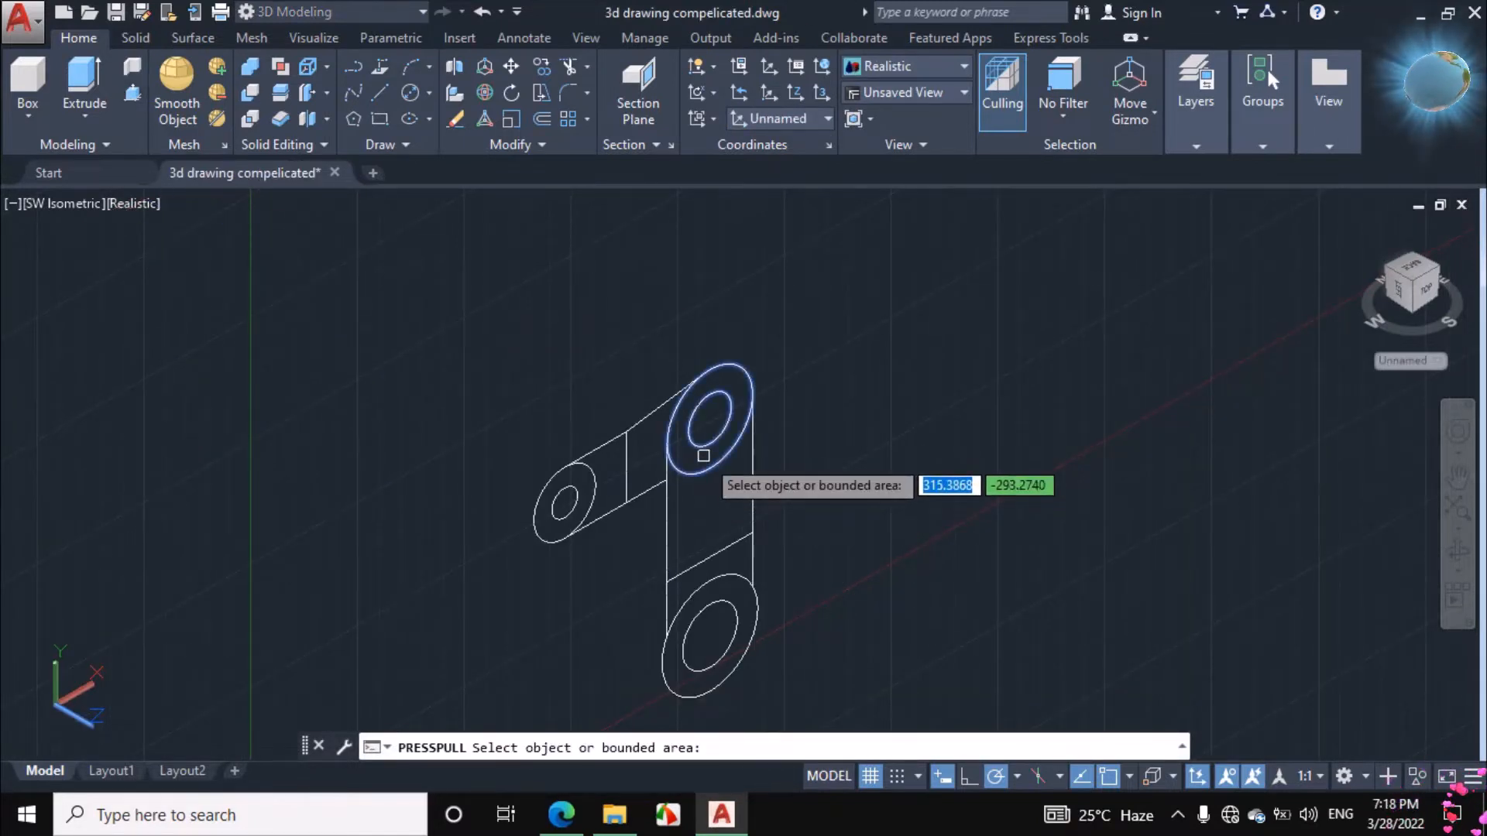
left_click(703, 456)
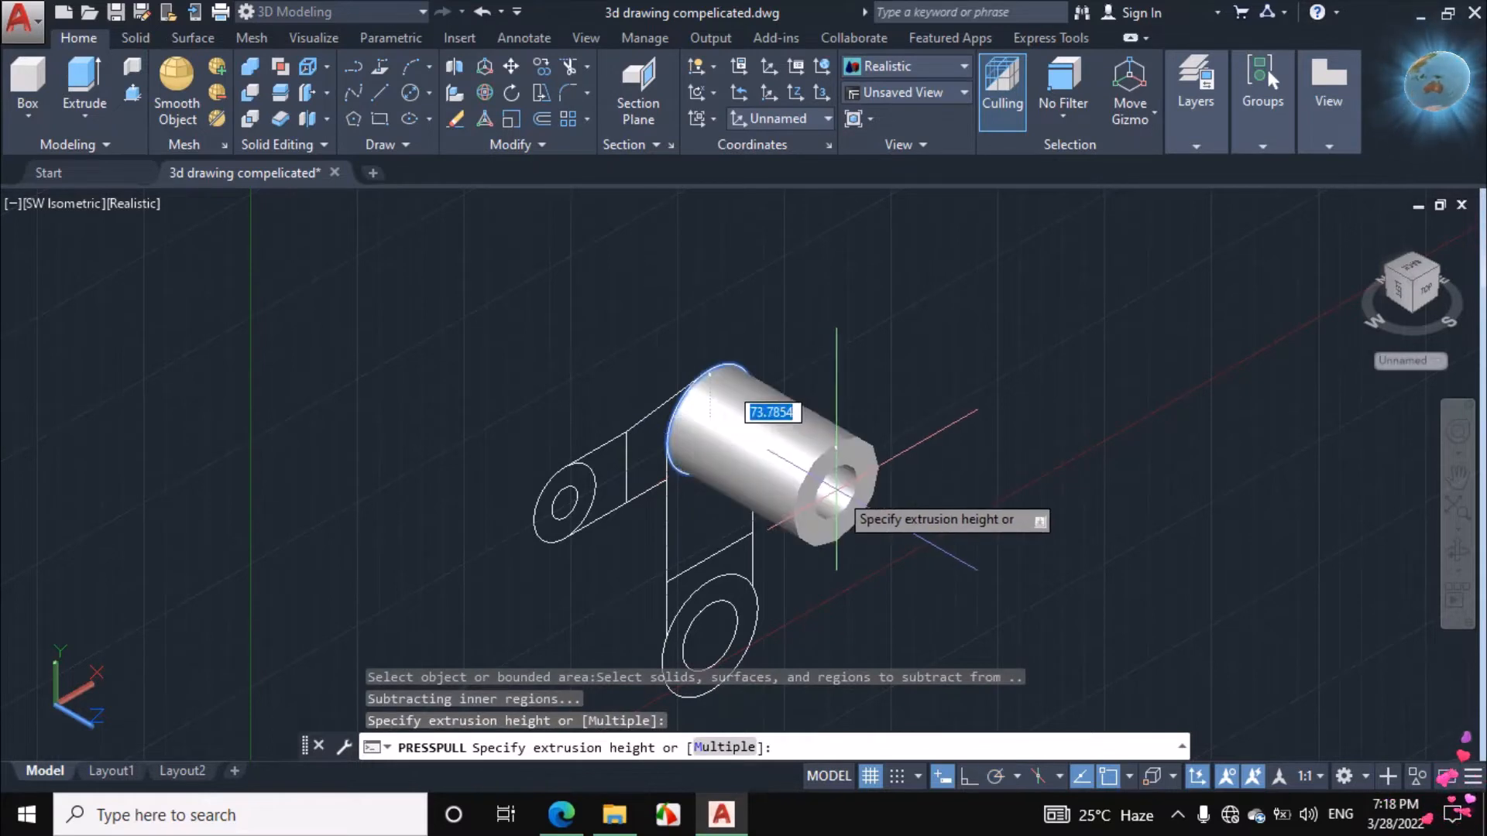
type("46")
key("Return")
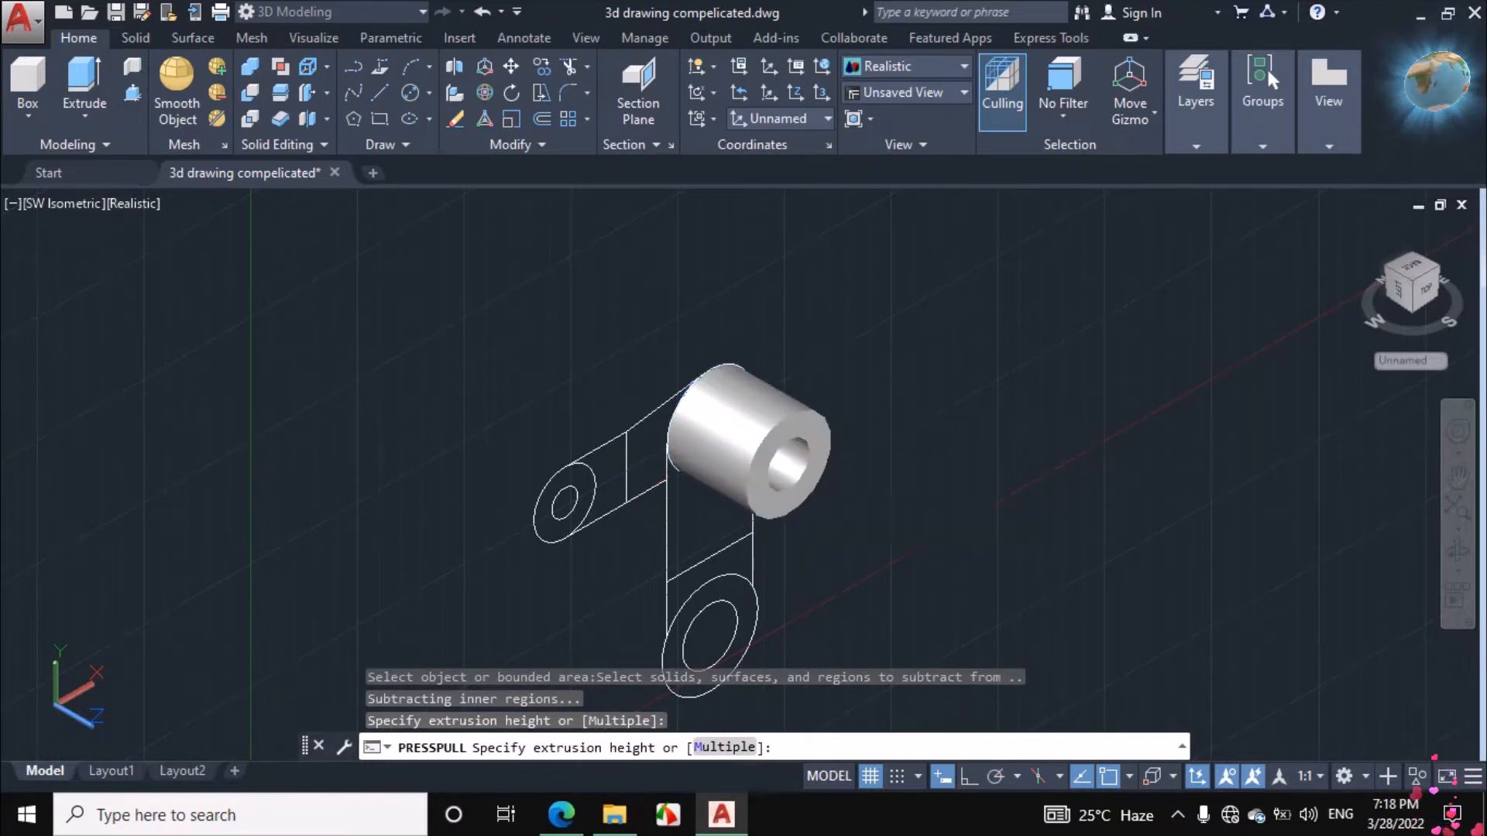
Switch to the PDF drawing, mark the arm's 18 thickness and the 14 offset on each side, and write the sum 14 + 14 + 18 = 46.
left_click(565, 815)
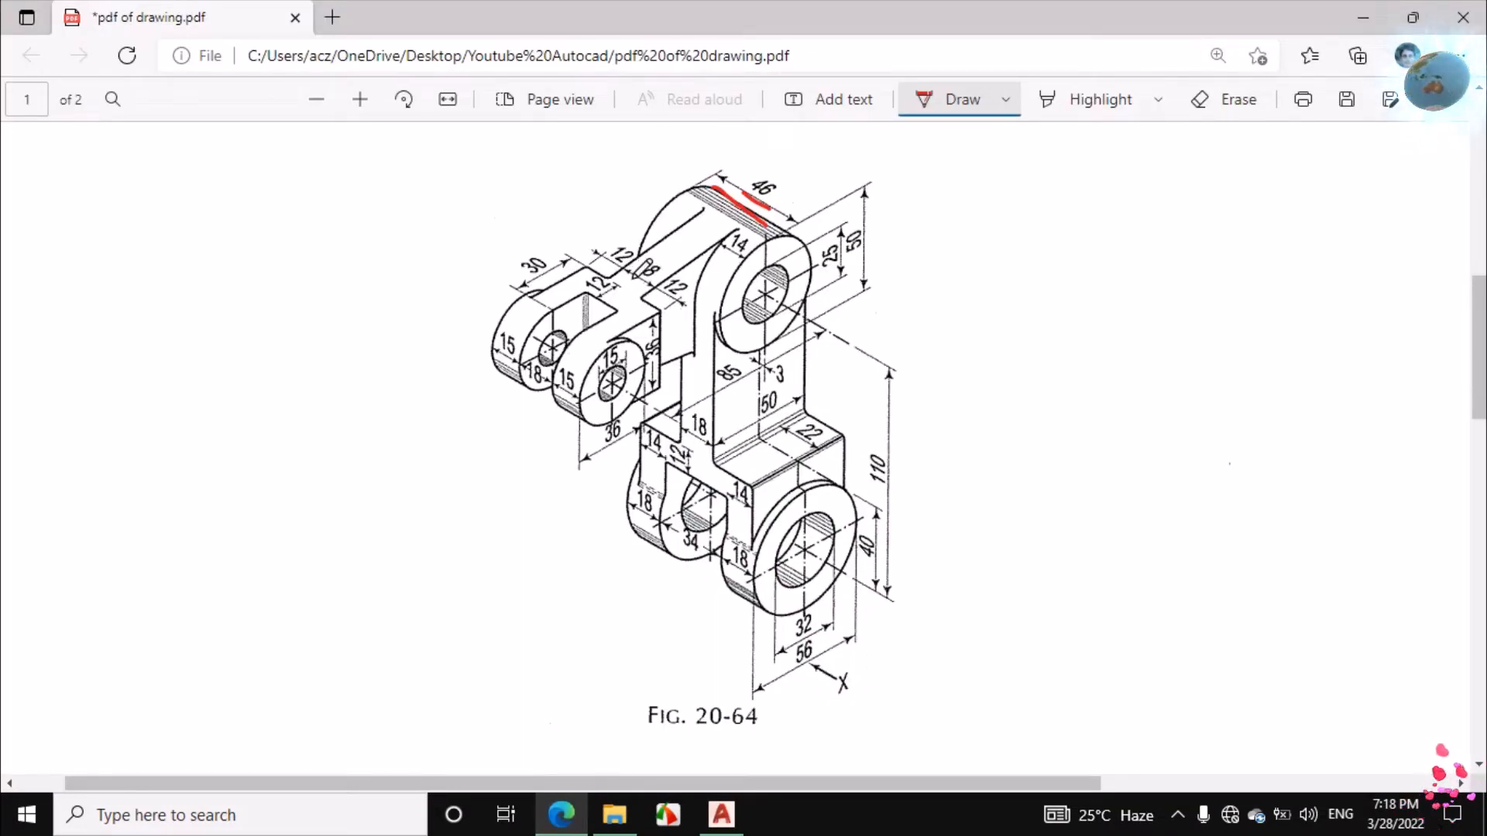
left_click_drag(626, 273, 652, 286)
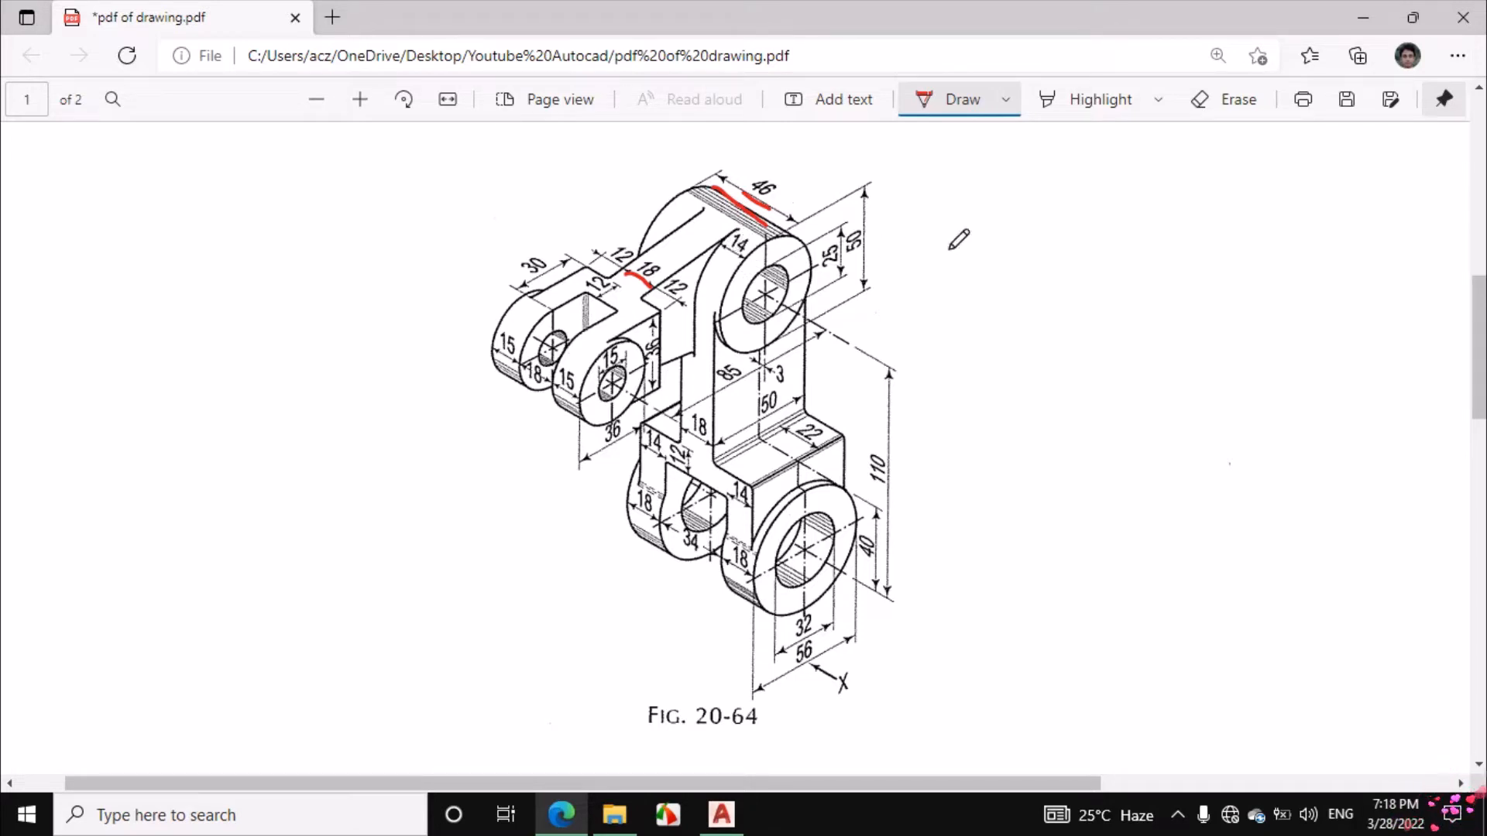
mouse_move(963, 202)
left_mouse_down()
mouse_move(963, 250)
mouse_move(999, 227)
mouse_move(1027, 259)
mouse_move(973, 319)
mouse_move(1024, 290)
mouse_move(1027, 317)
left_mouse_up()
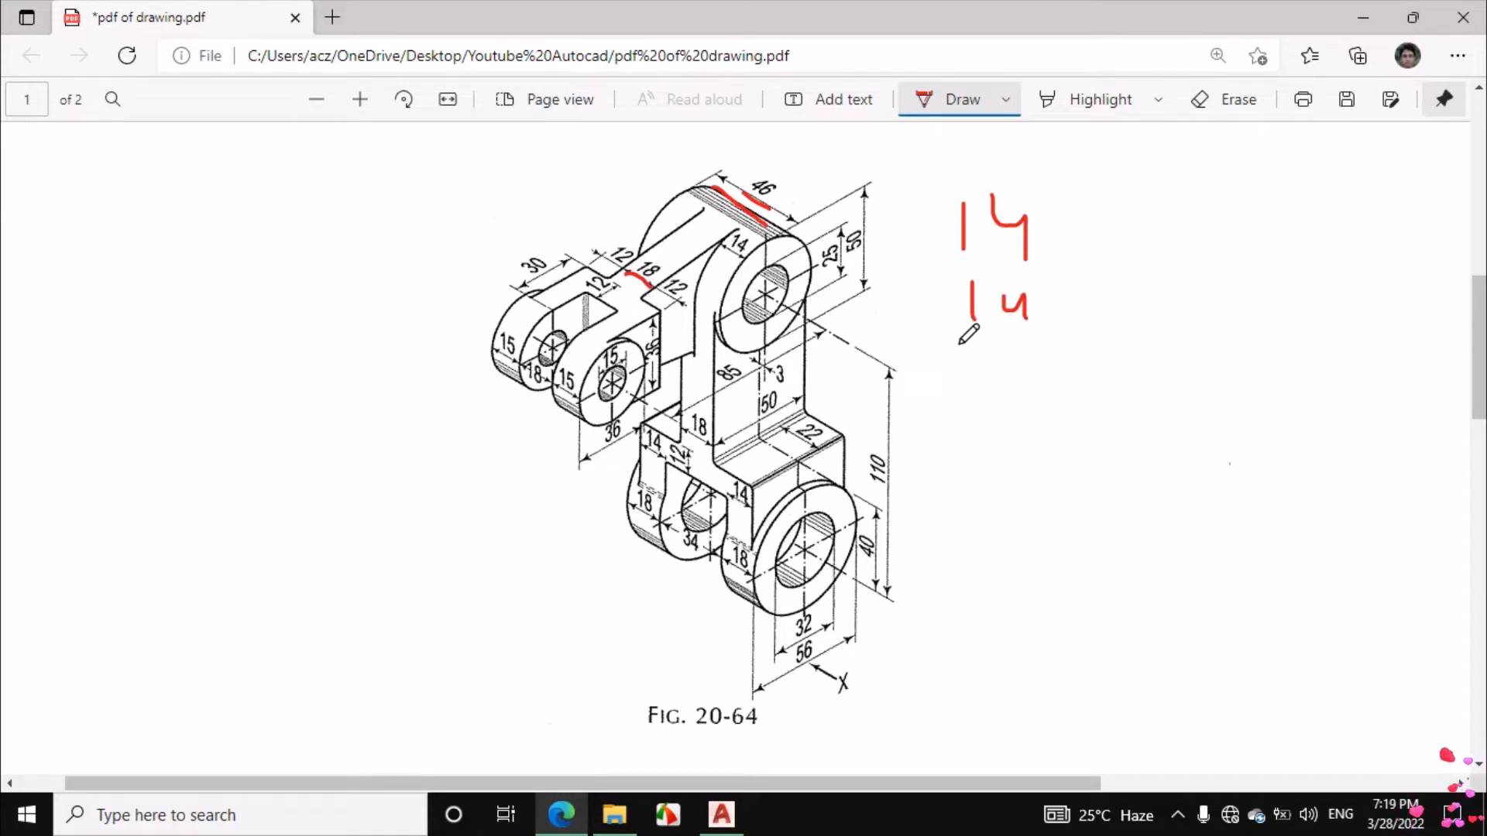
left_click_drag(961, 342, 967, 385)
mouse_move(1022, 343)
left_mouse_down()
mouse_move(1019, 371)
mouse_move(1017, 346)
left_mouse_up()
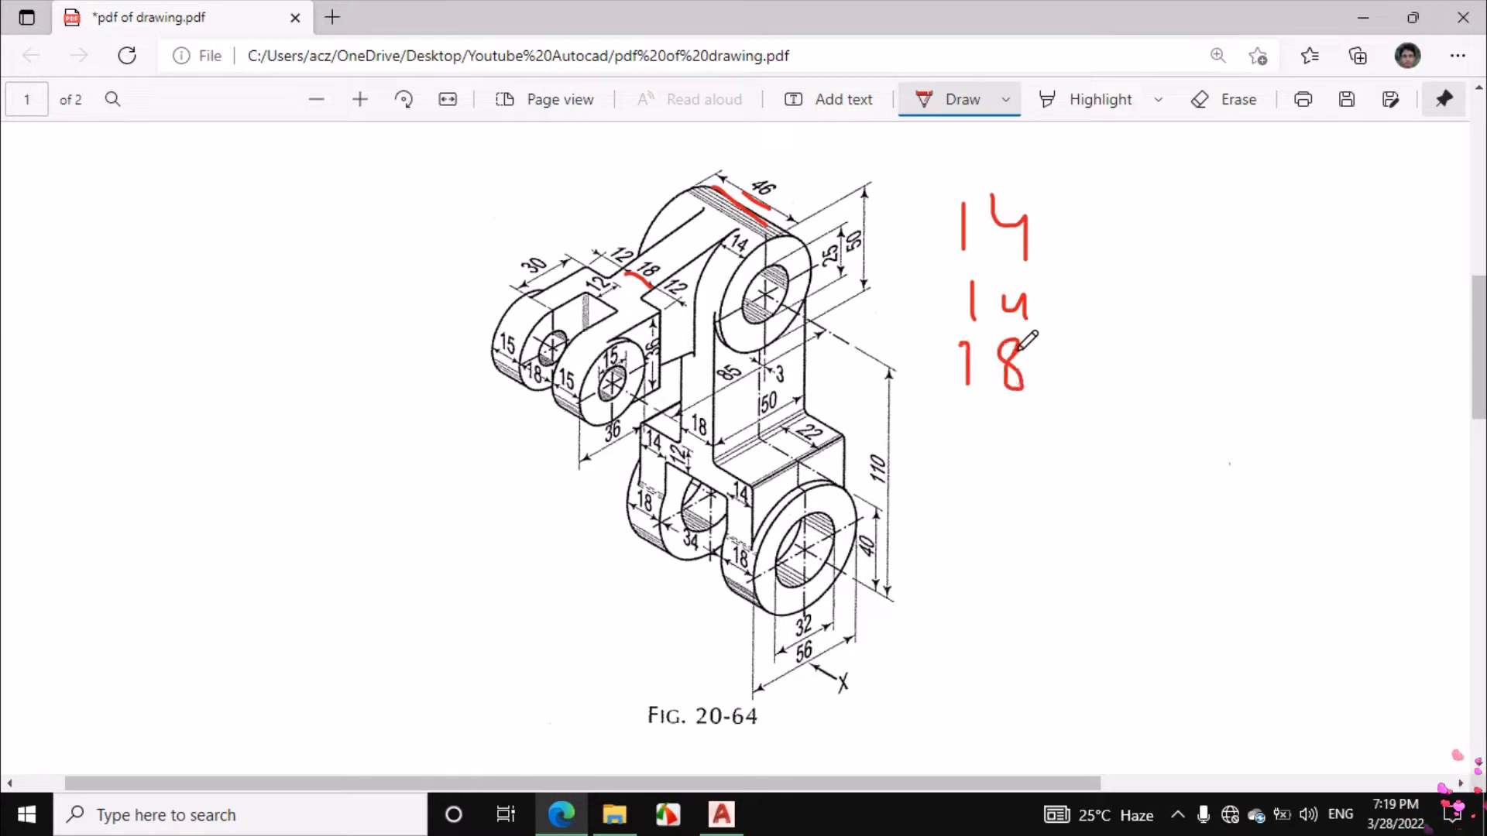
left_click_drag(955, 434, 1075, 422)
left_click_drag(1007, 455, 1044, 534)
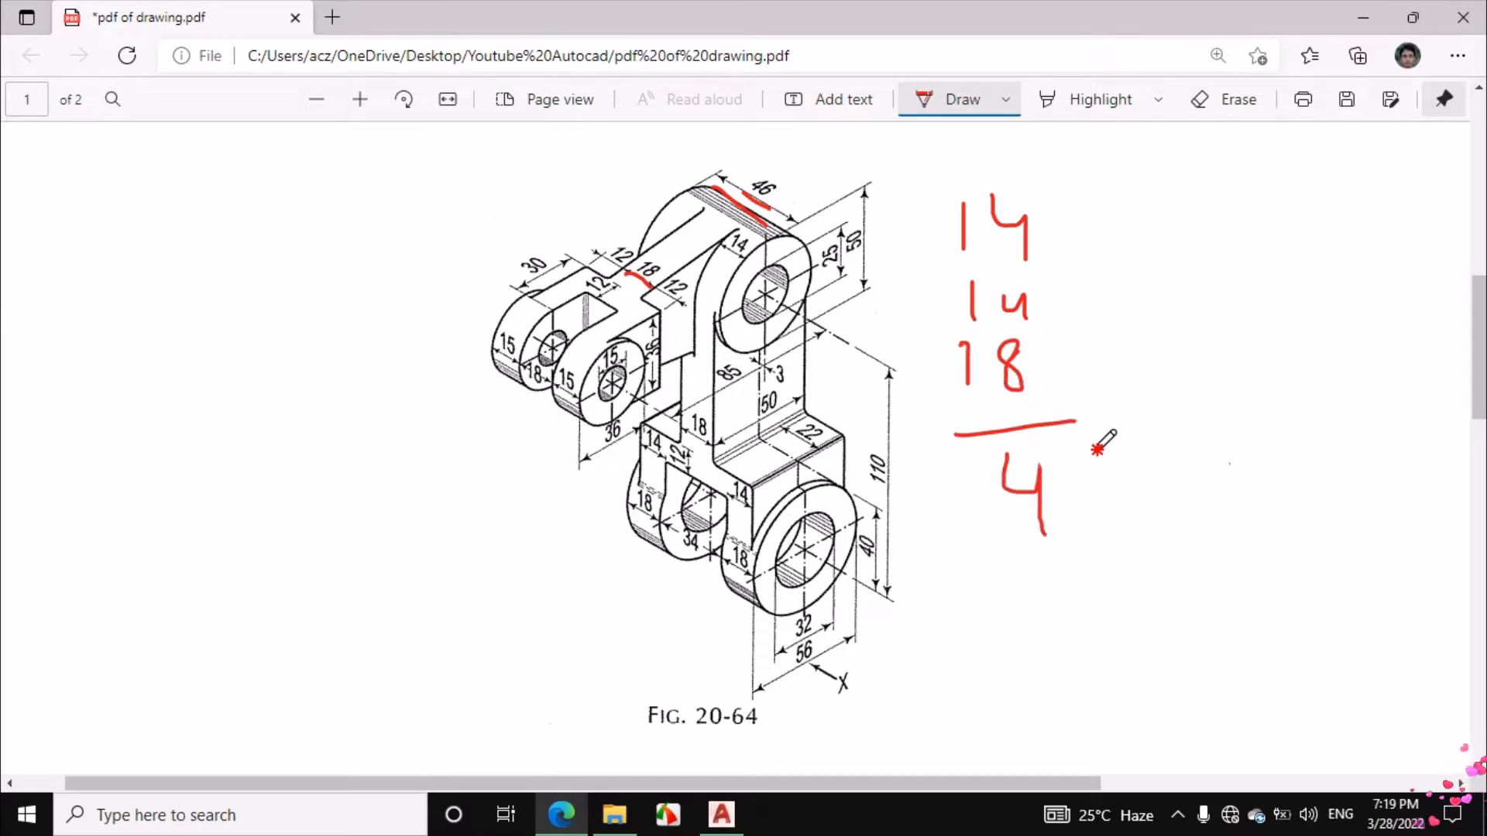
mouse_move(1098, 449)
left_mouse_down()
mouse_move(1106, 473)
mouse_move(1088, 476)
left_mouse_up()
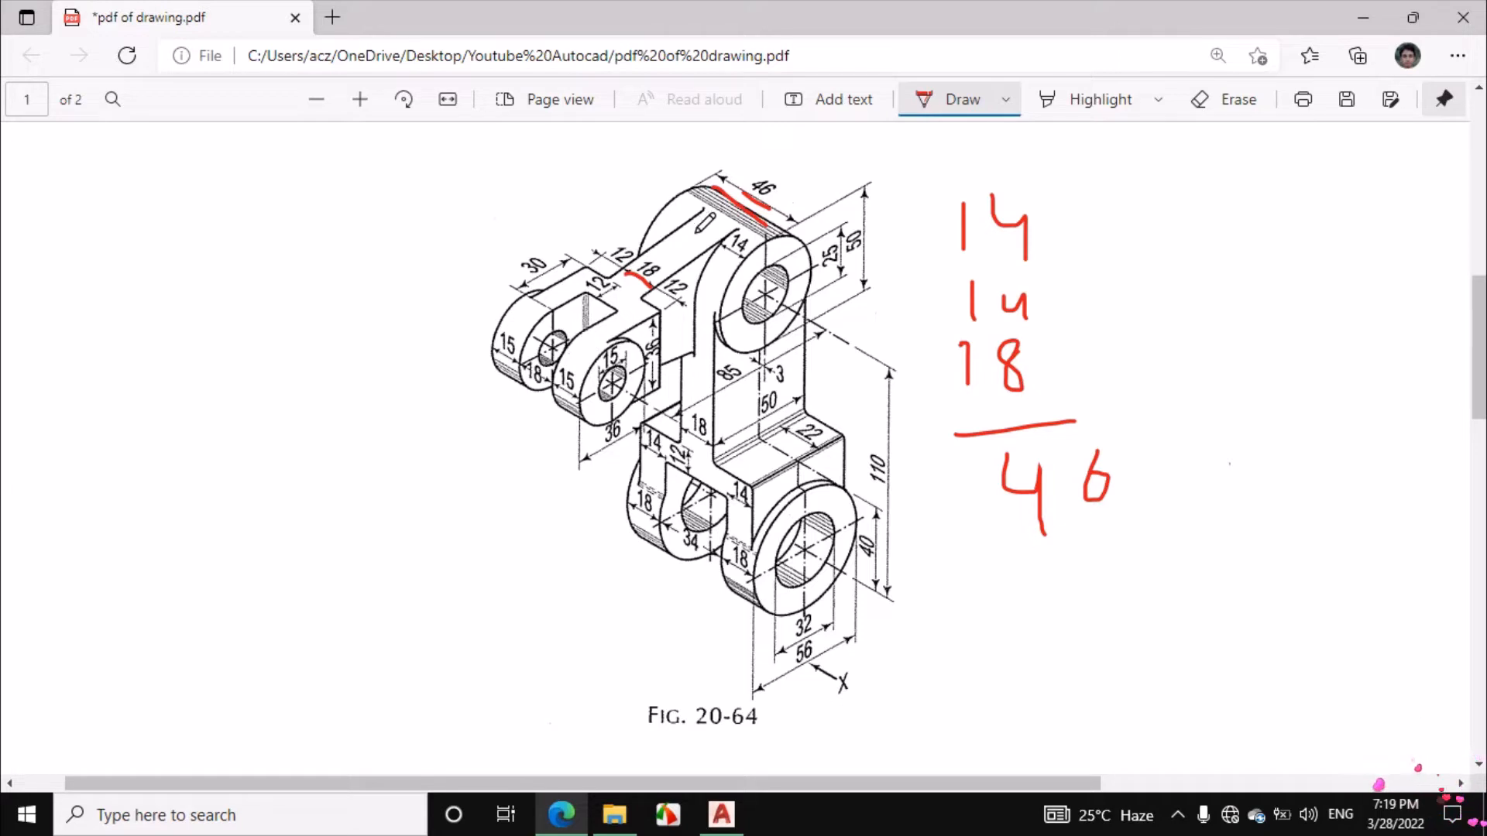
left_click_drag(724, 249, 743, 259)
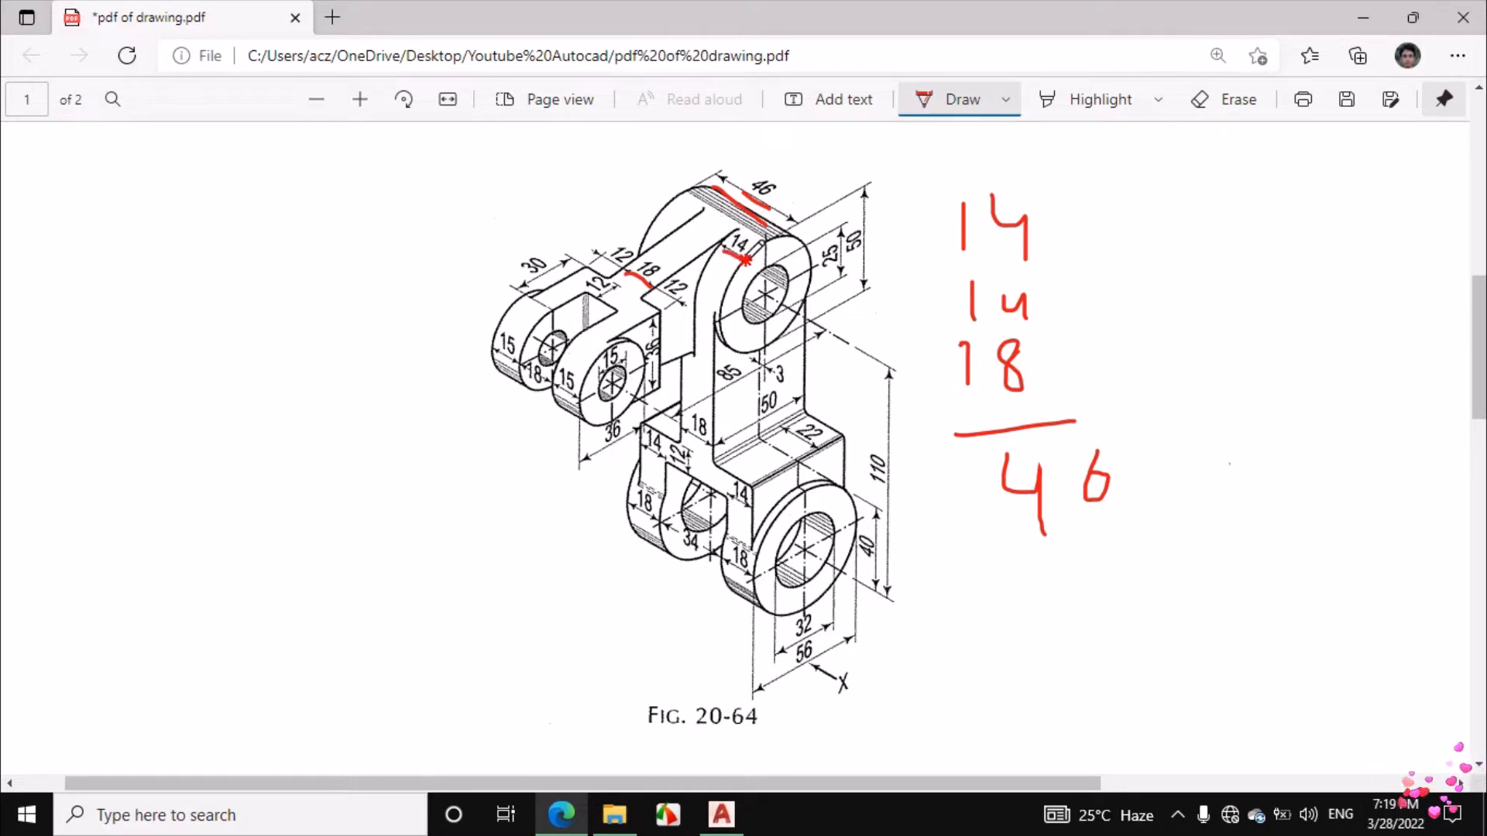
mouse_move(656, 206)
left_mouse_down()
mouse_move(659, 220)
mouse_move(679, 205)
mouse_move(675, 245)
left_mouse_up()
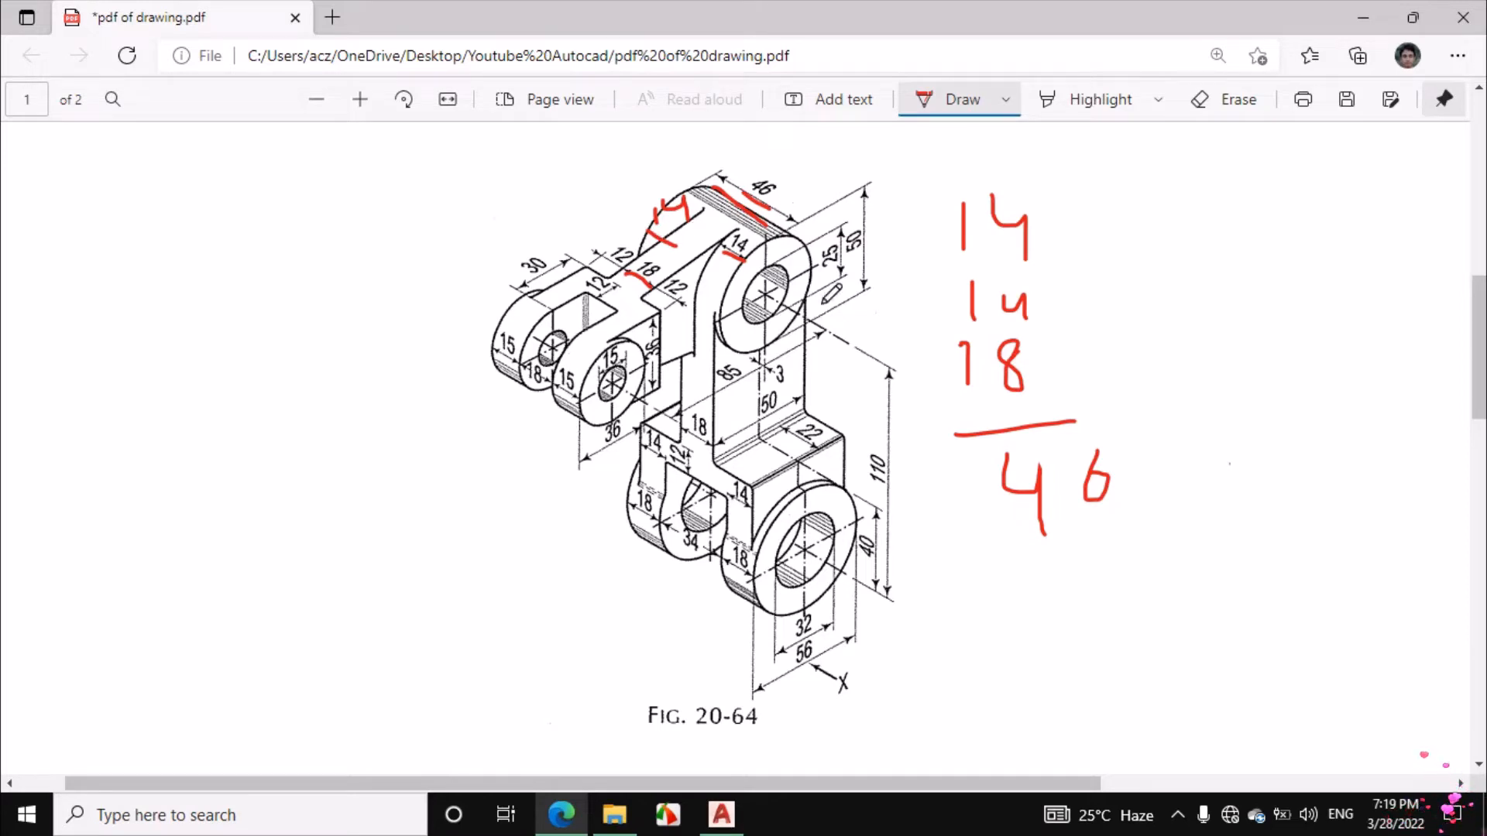
Switch to AutoCAD and presspull the arm area between the left lug and the upper boss by 18 toward the front.
left_click(721, 814)
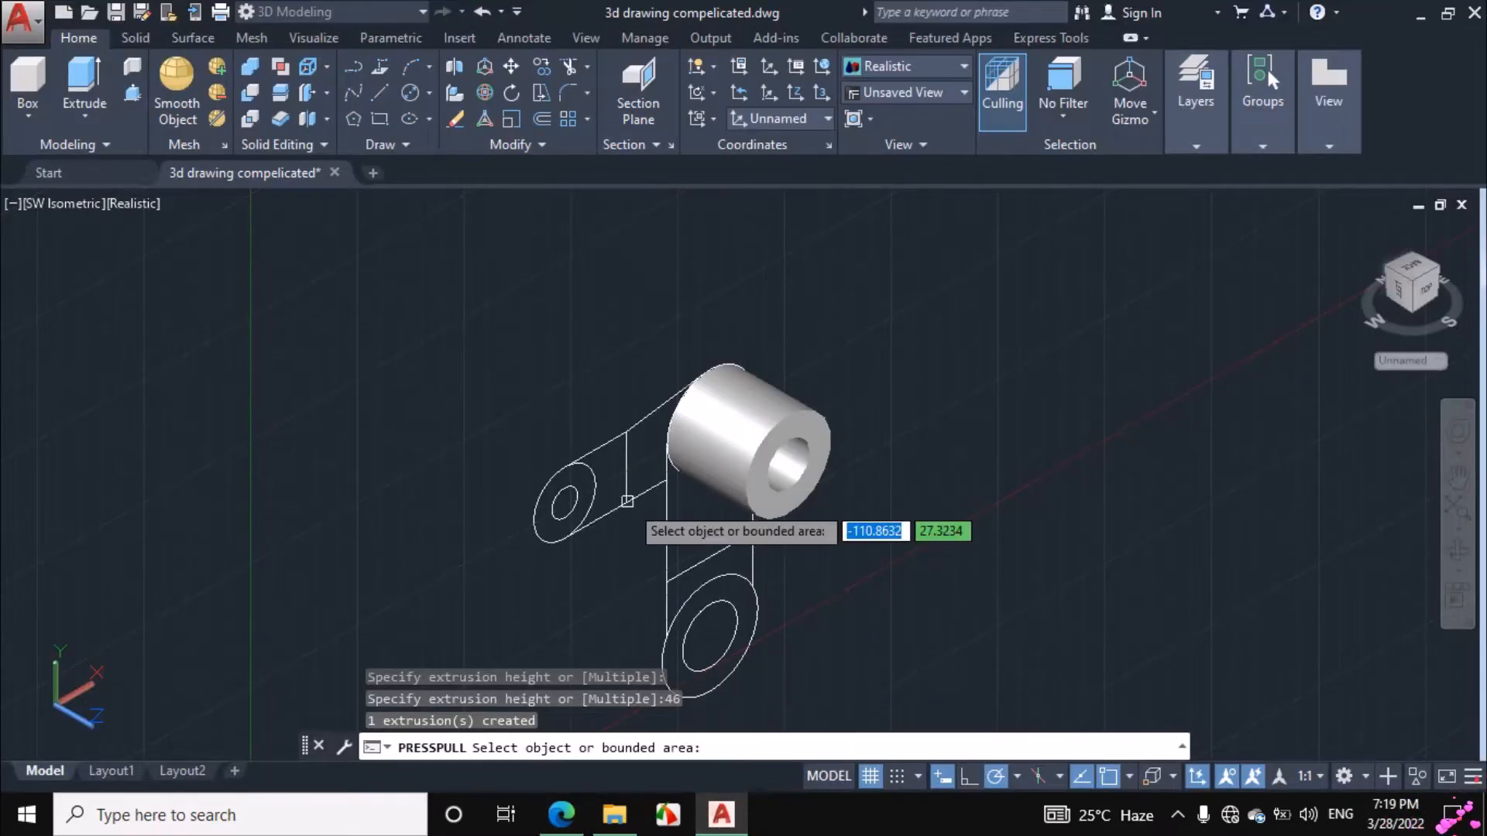
left_click(640, 464)
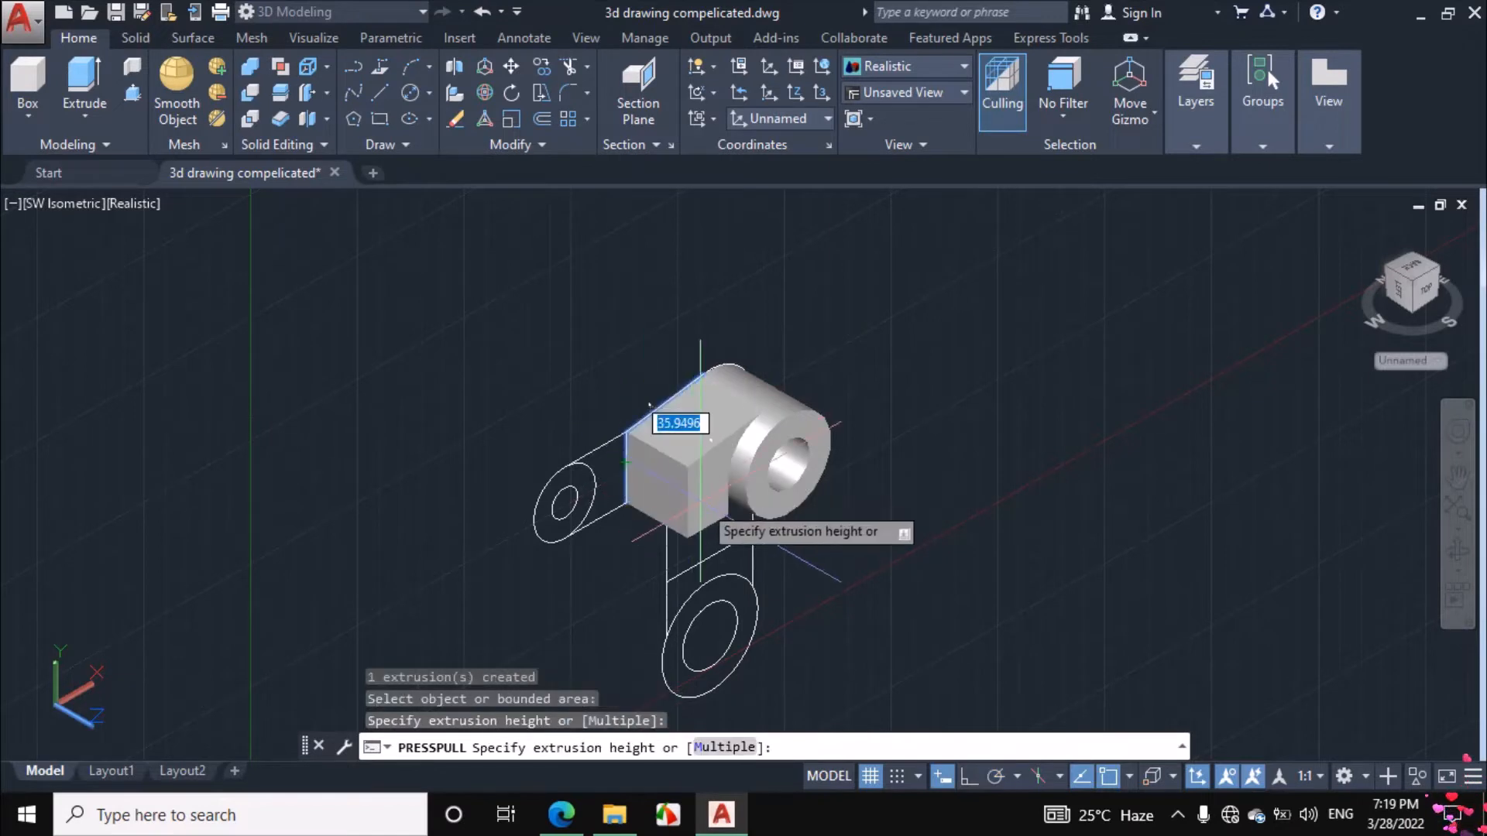
type("1")
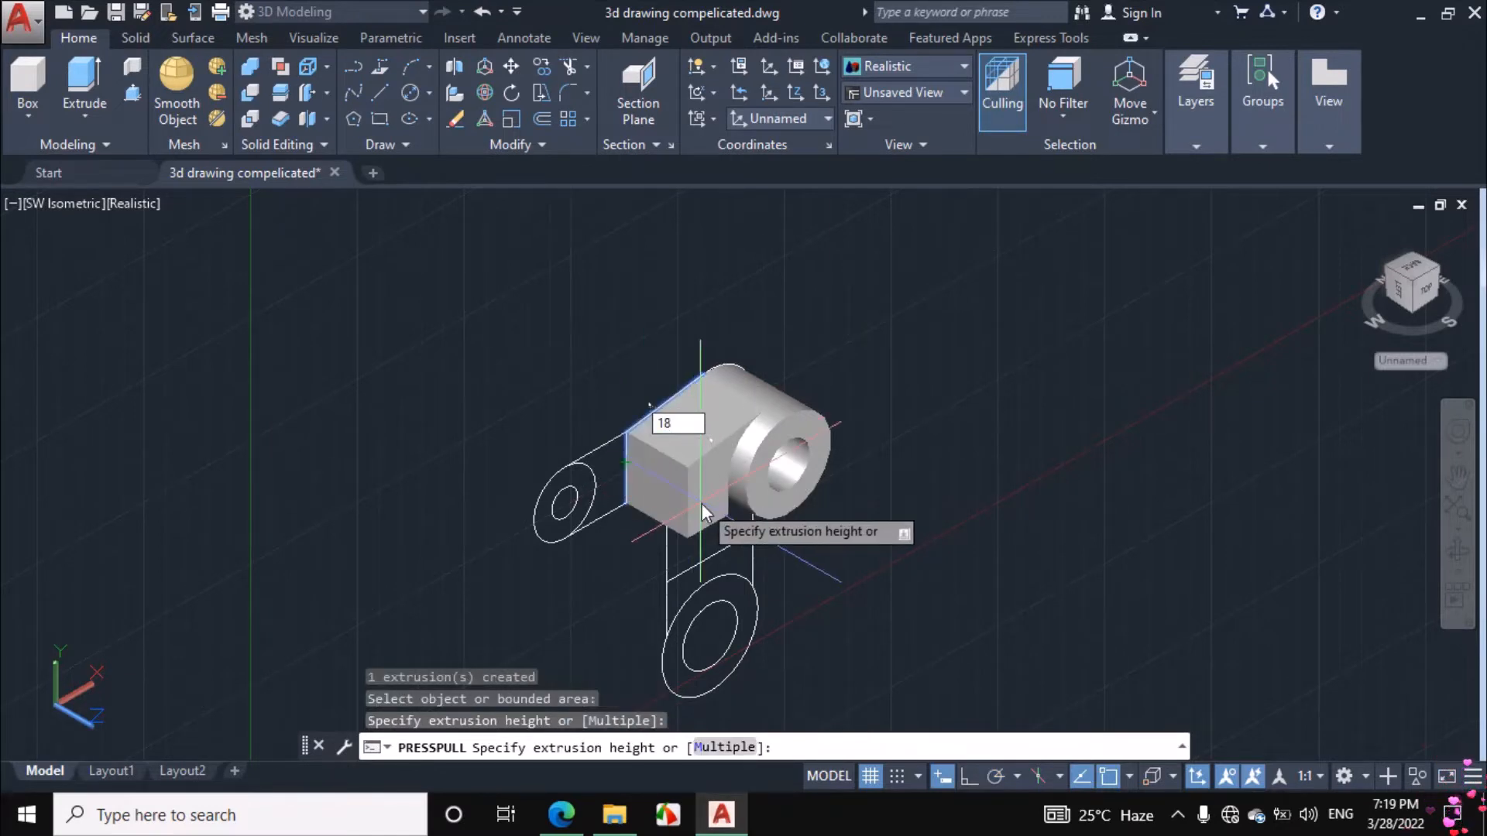
type("8")
key("Return")
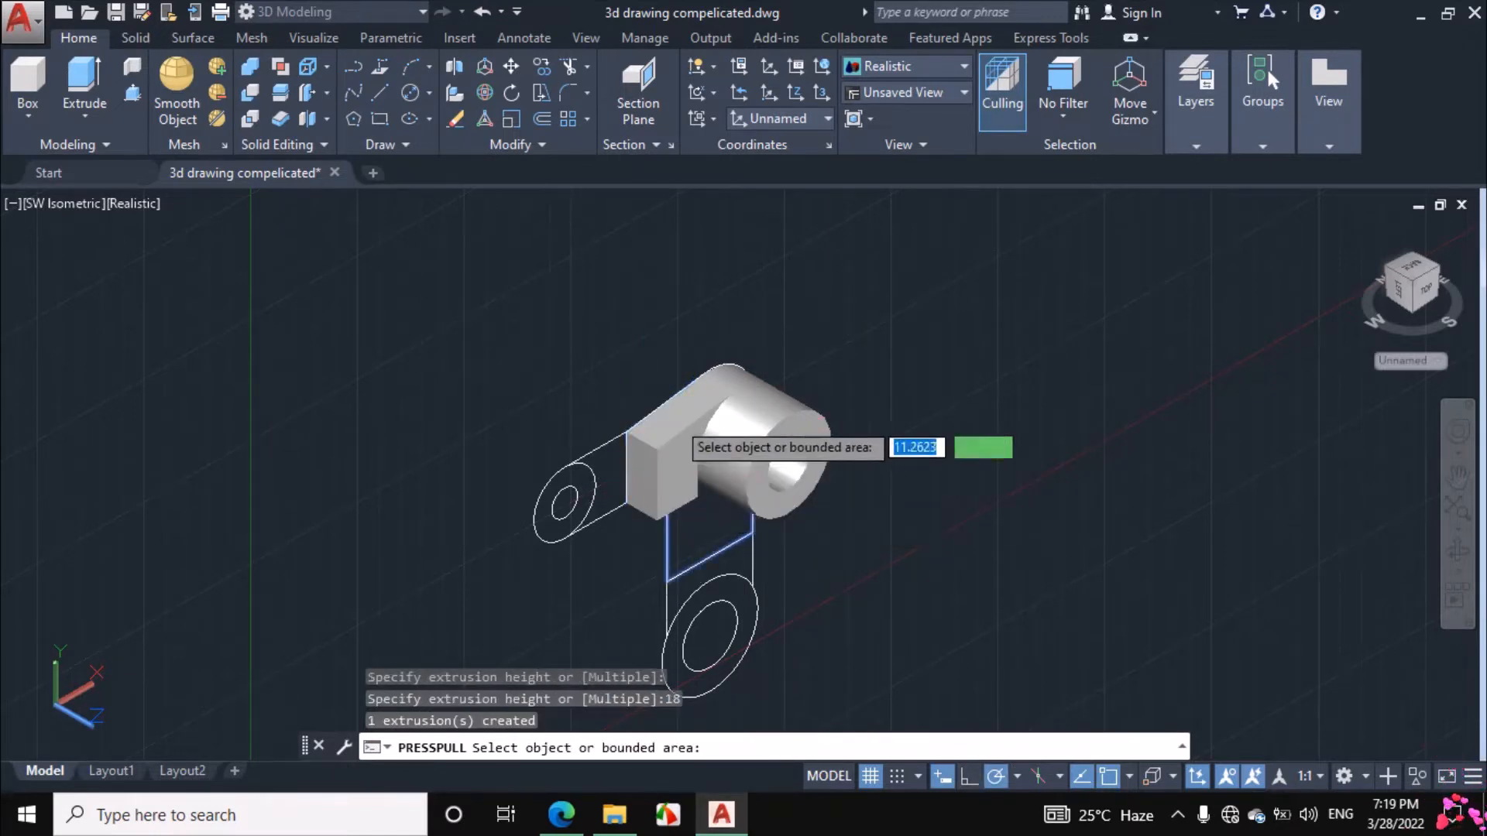
scroll(692, 395, "up", 3)
key("Return")
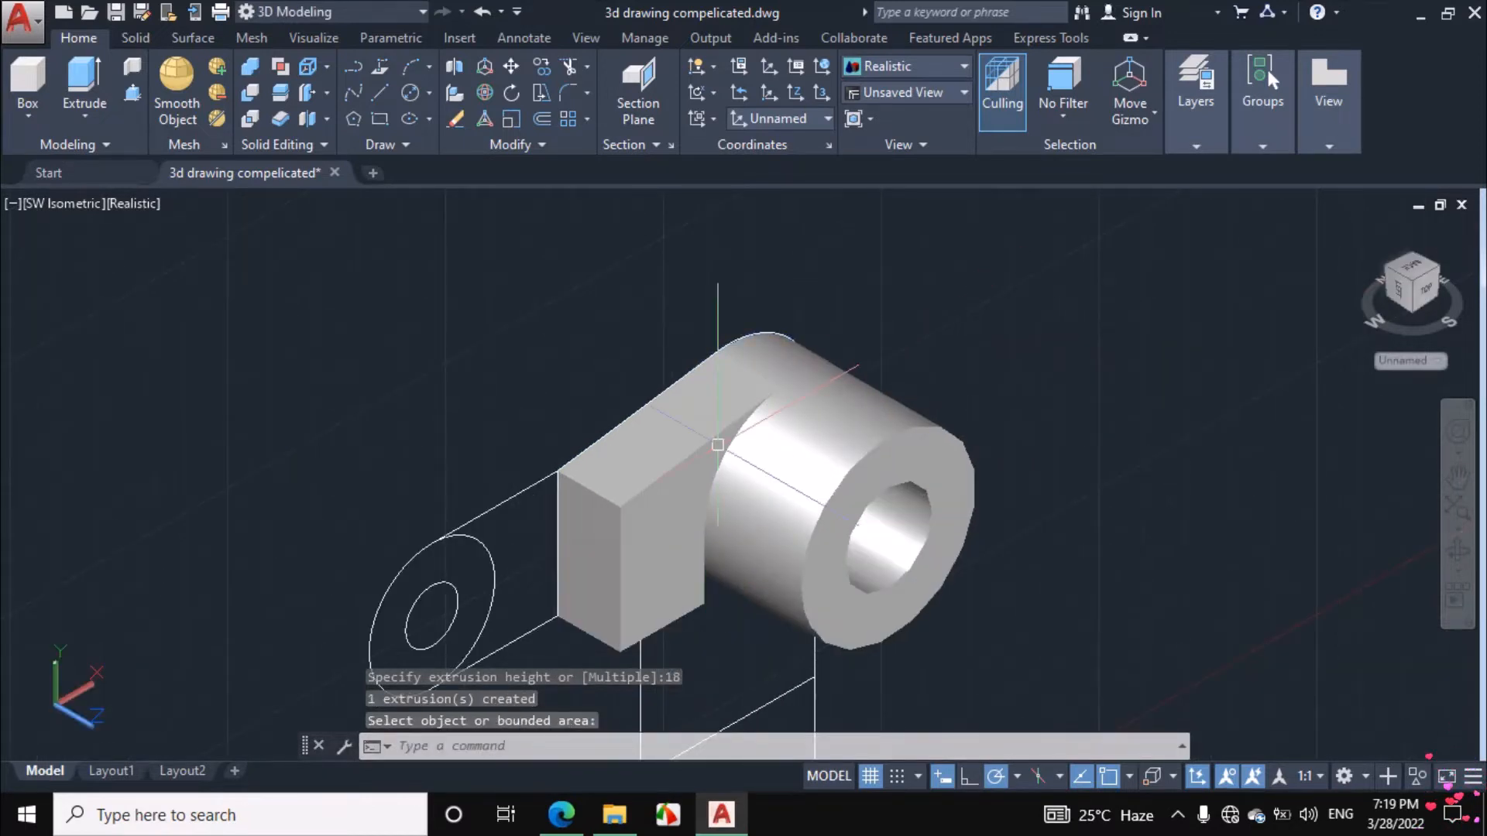
Move the arm solid 14 forward along the upper boss's axis to centre it on the boss's length.
left_click(647, 501)
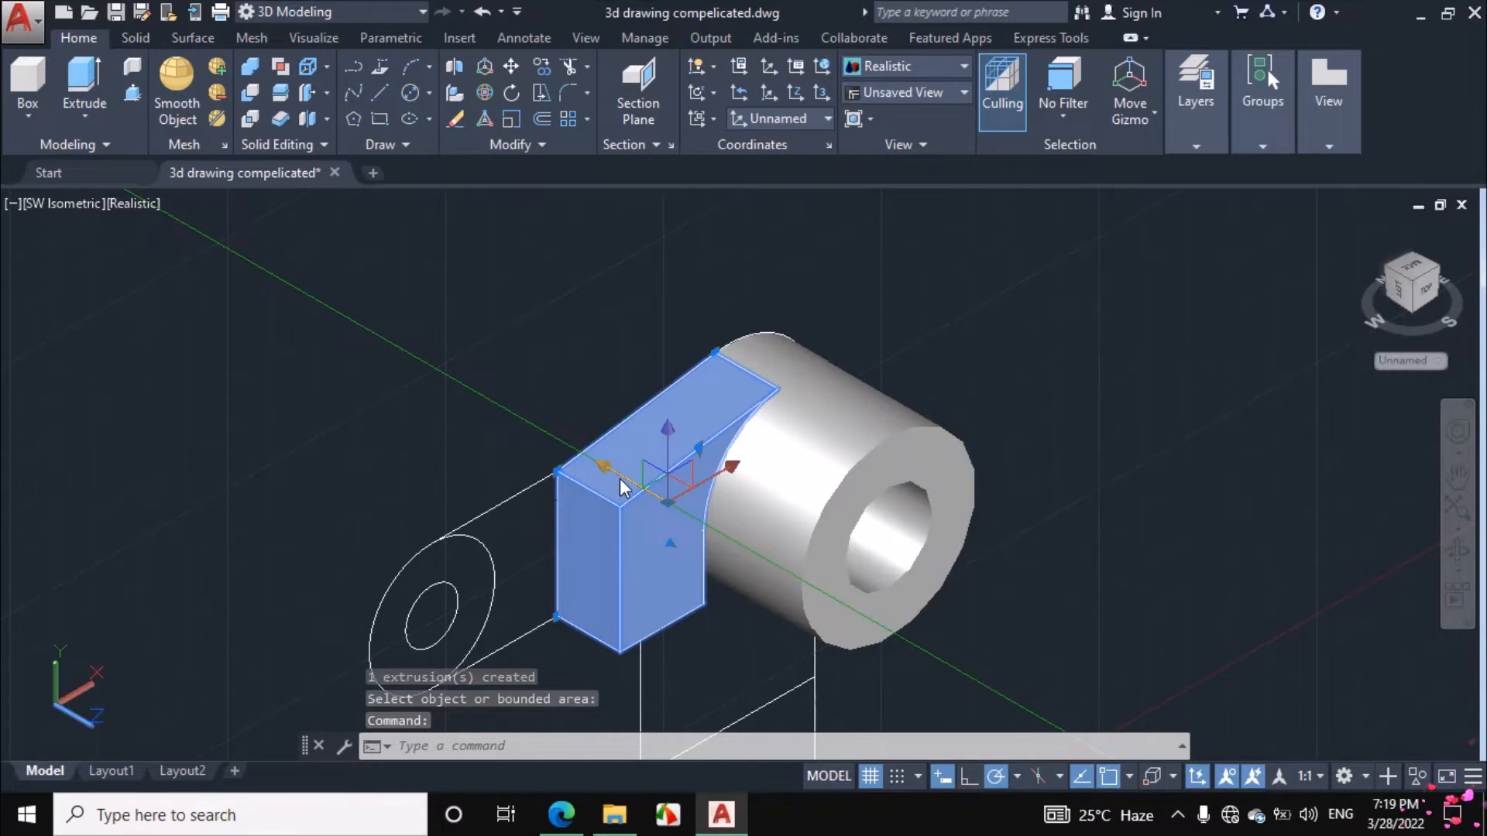
left_click(623, 487)
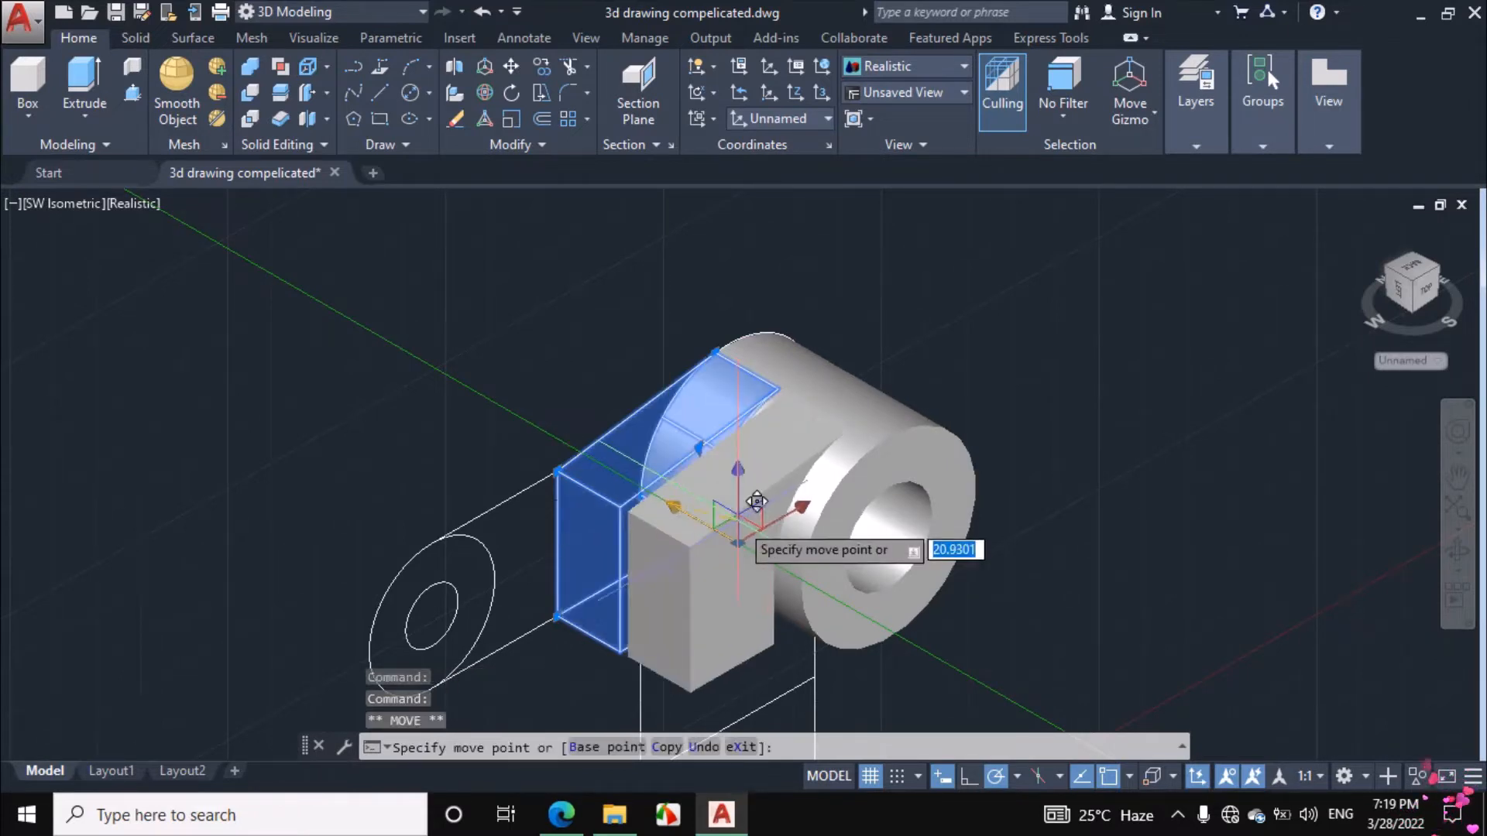
type("14")
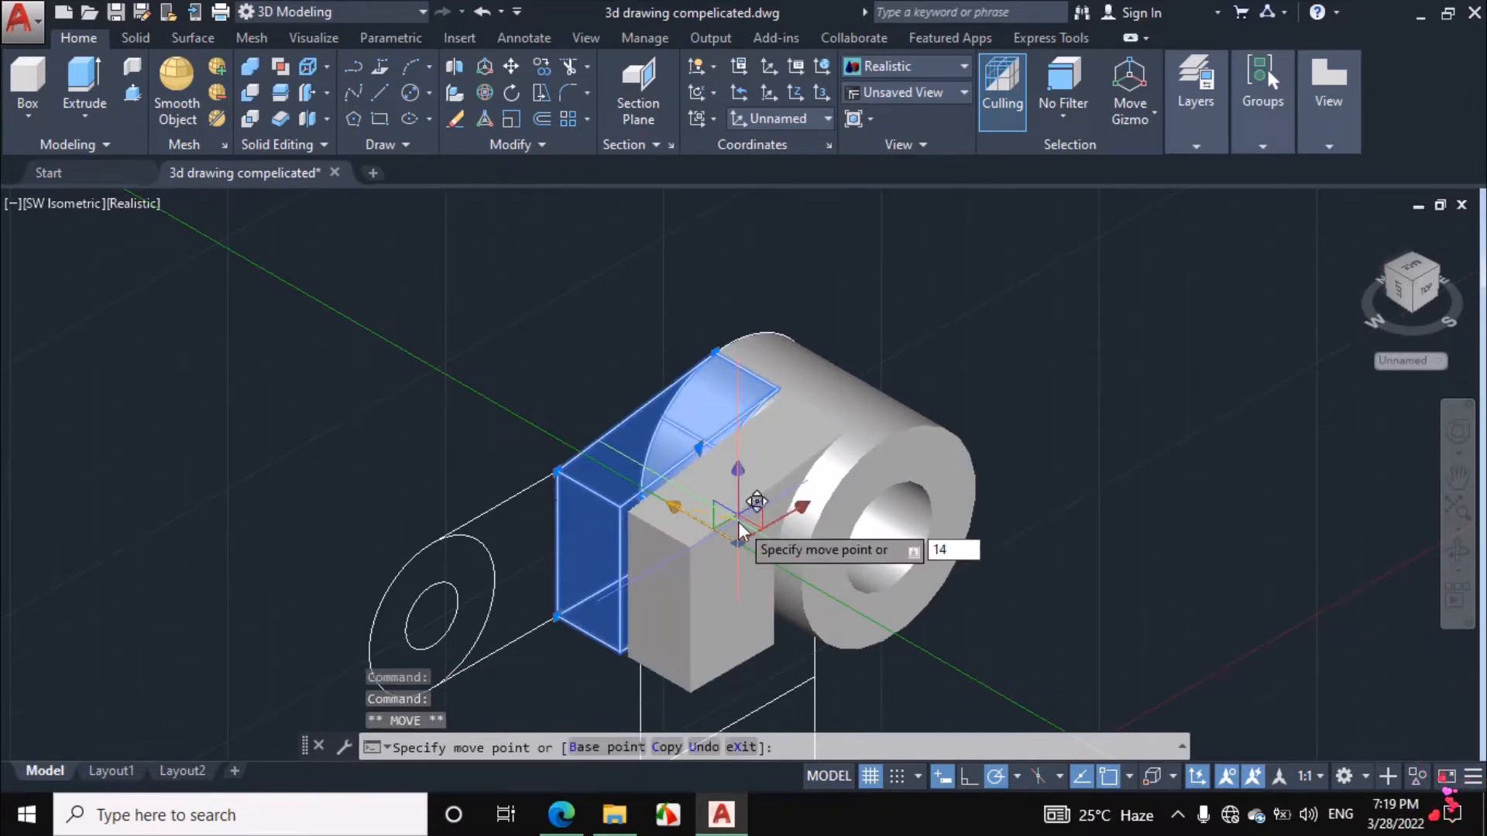
key("Return")
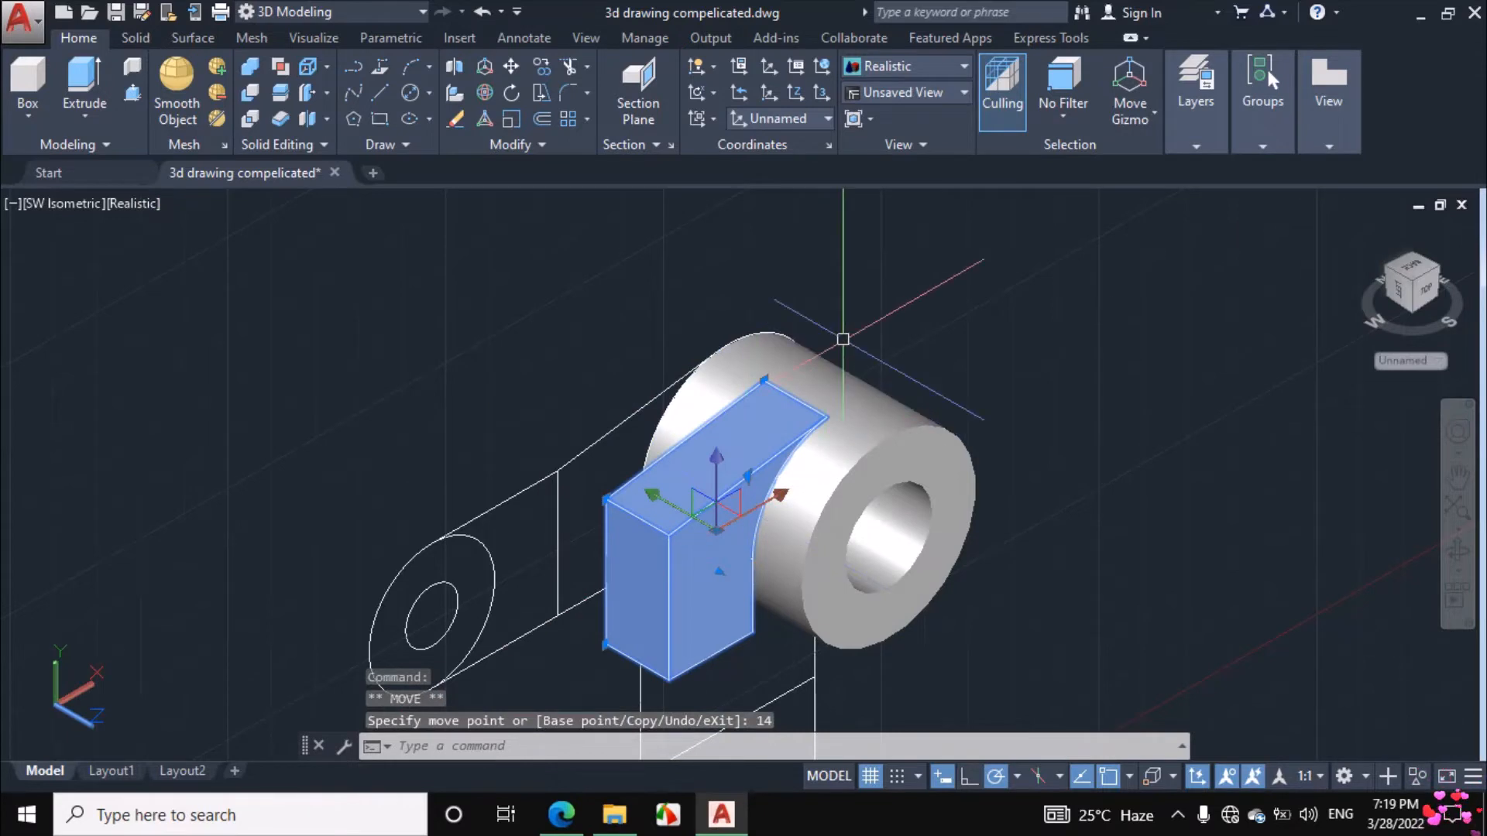
key("Escape")
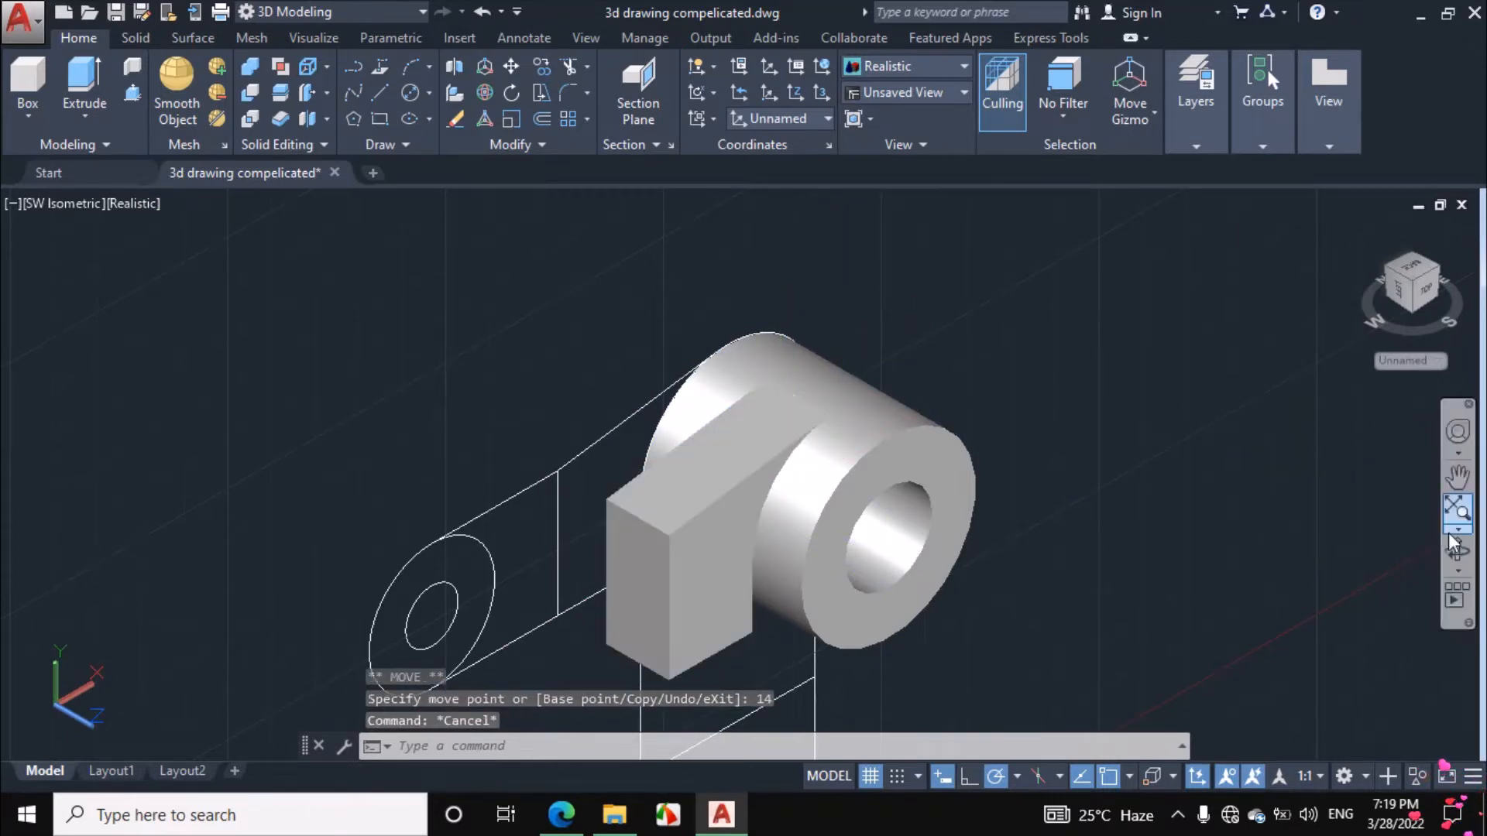
left_click(1455, 546)
left_click_drag(837, 577, 816, 555)
right_click(934, 376)
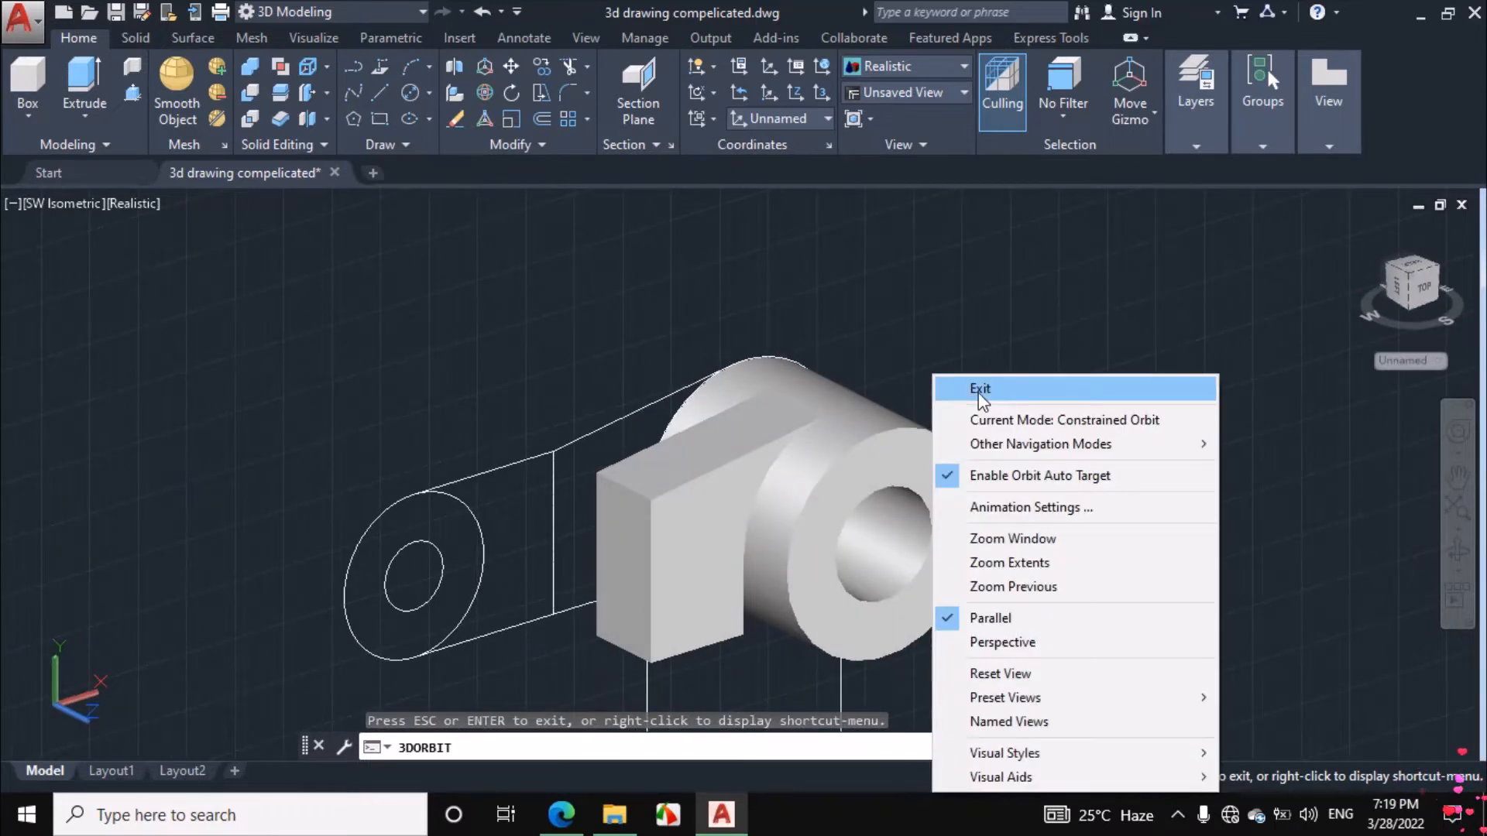
left_click(979, 390)
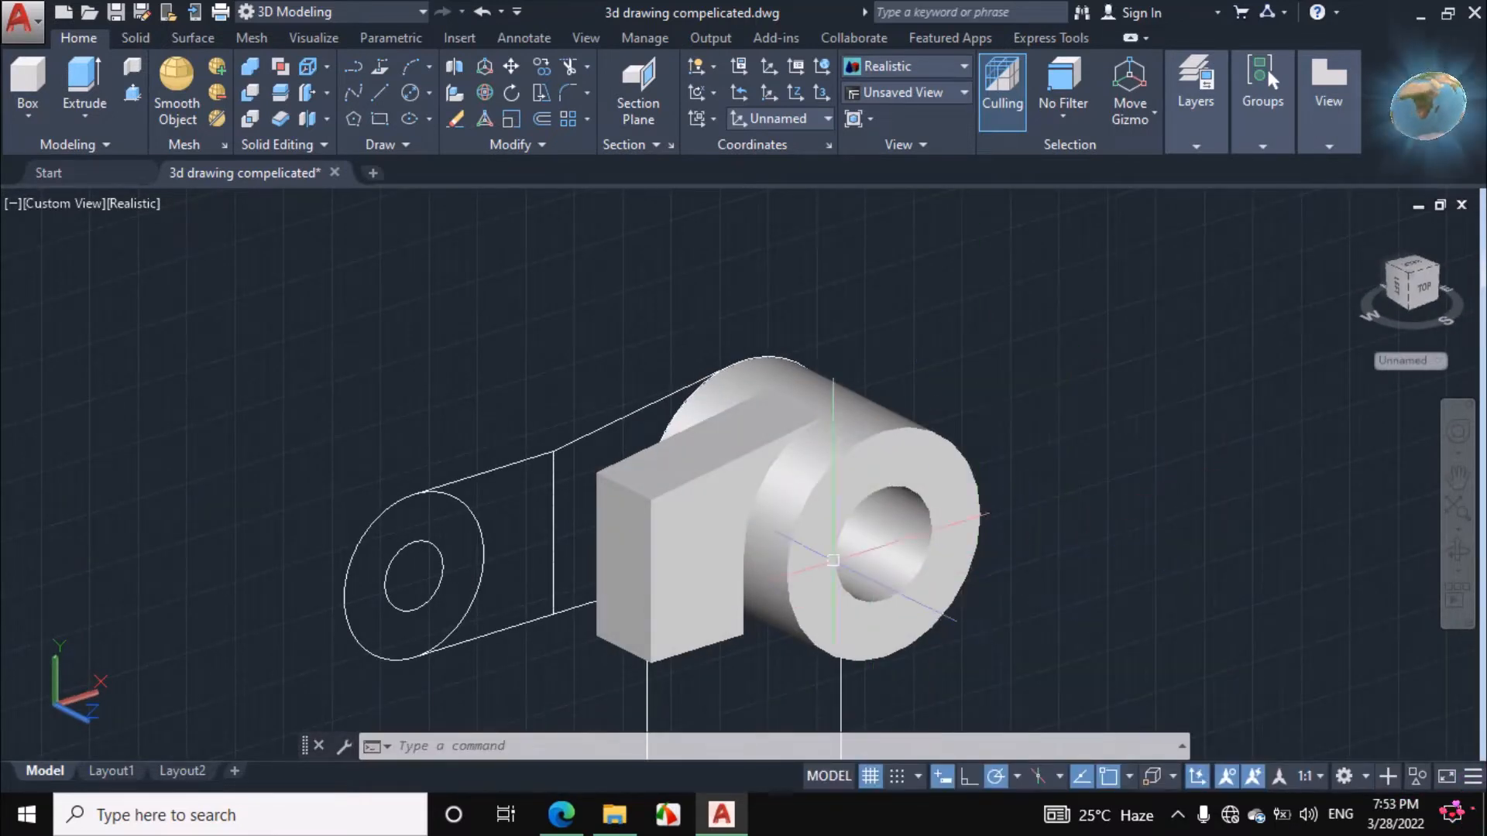
left_click(683, 547)
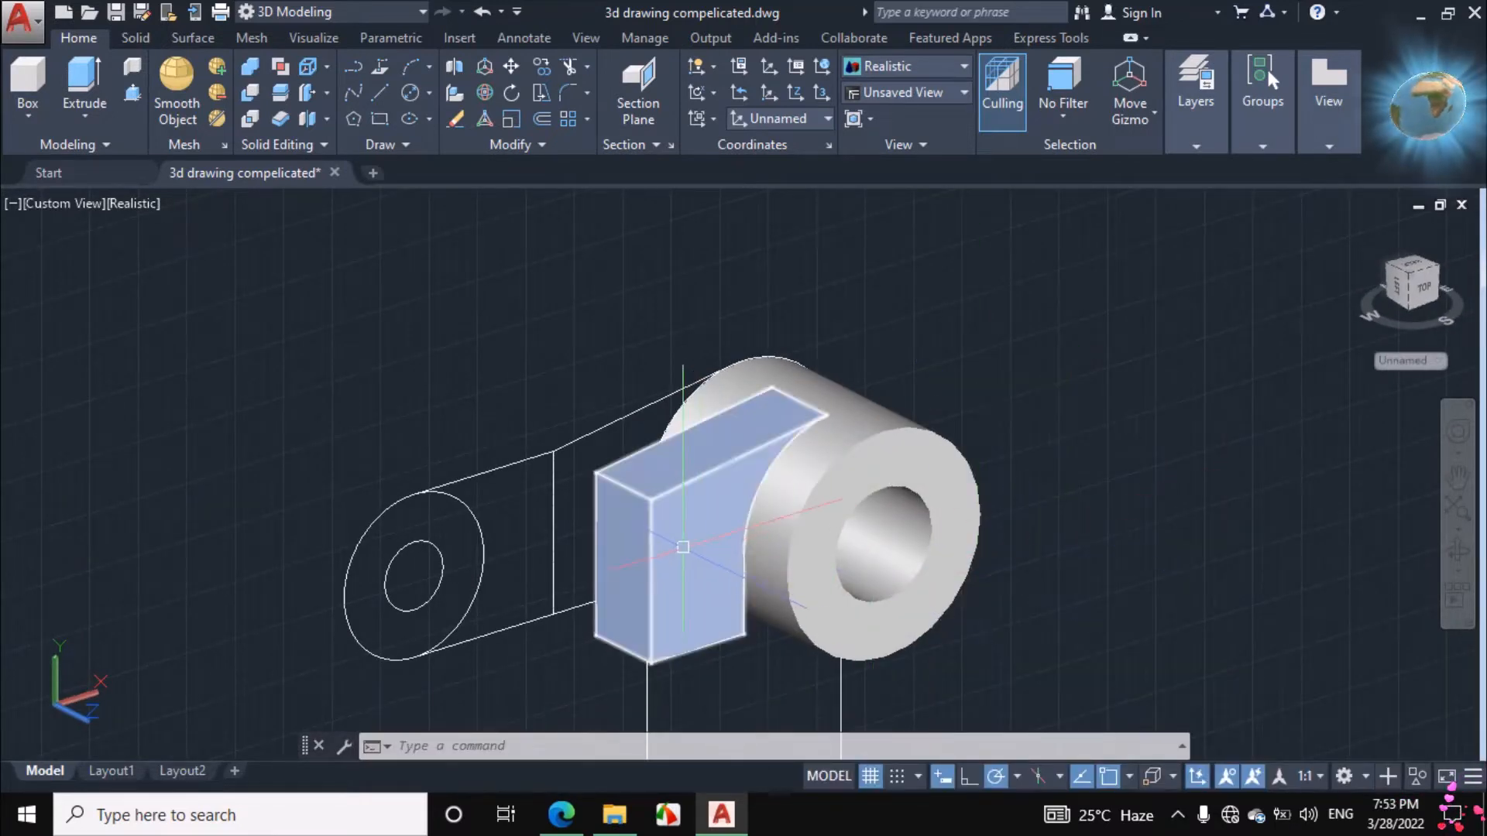
key("Escape")
Switch to the PDF drawing, trace the edges of the left lug block, and mark the 12 offset on each side of the arm.
key("alt+Tab")
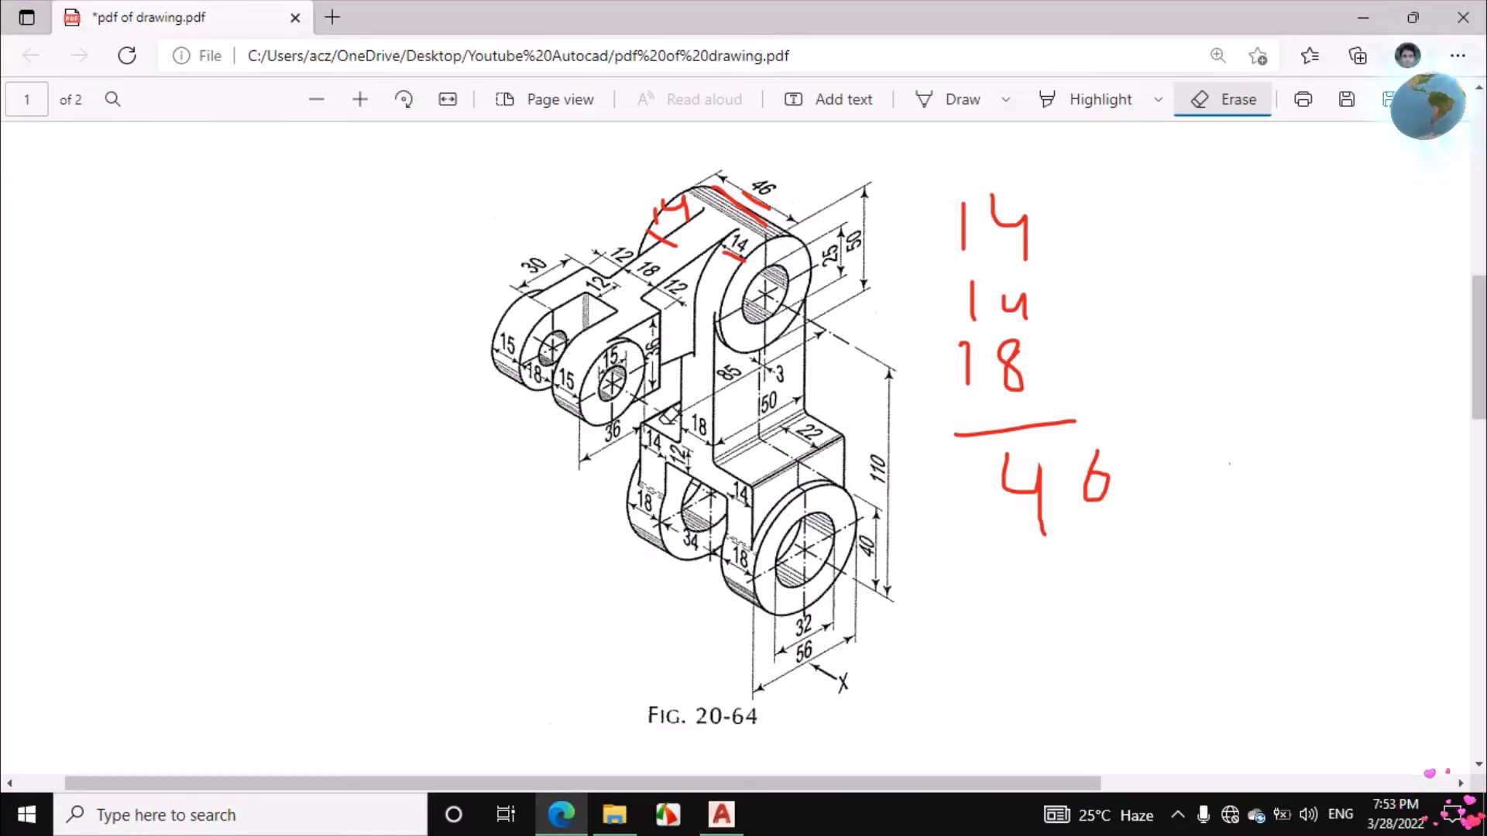
left_click(934, 107)
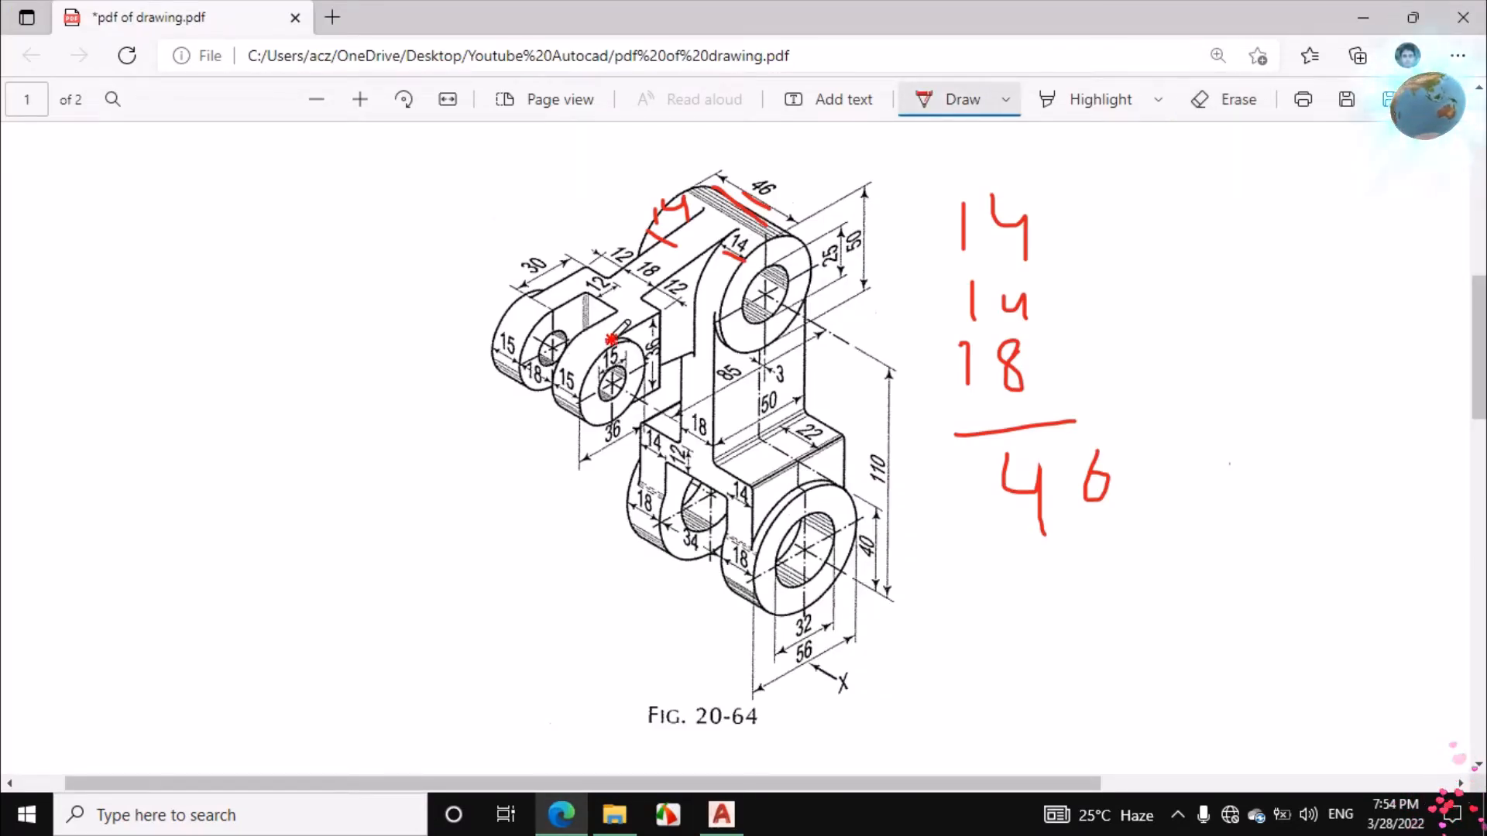
mouse_move(612, 339)
left_mouse_down()
mouse_move(658, 321)
mouse_move(653, 393)
mouse_move(634, 408)
mouse_move(656, 340)
mouse_move(623, 335)
mouse_move(647, 333)
left_mouse_up()
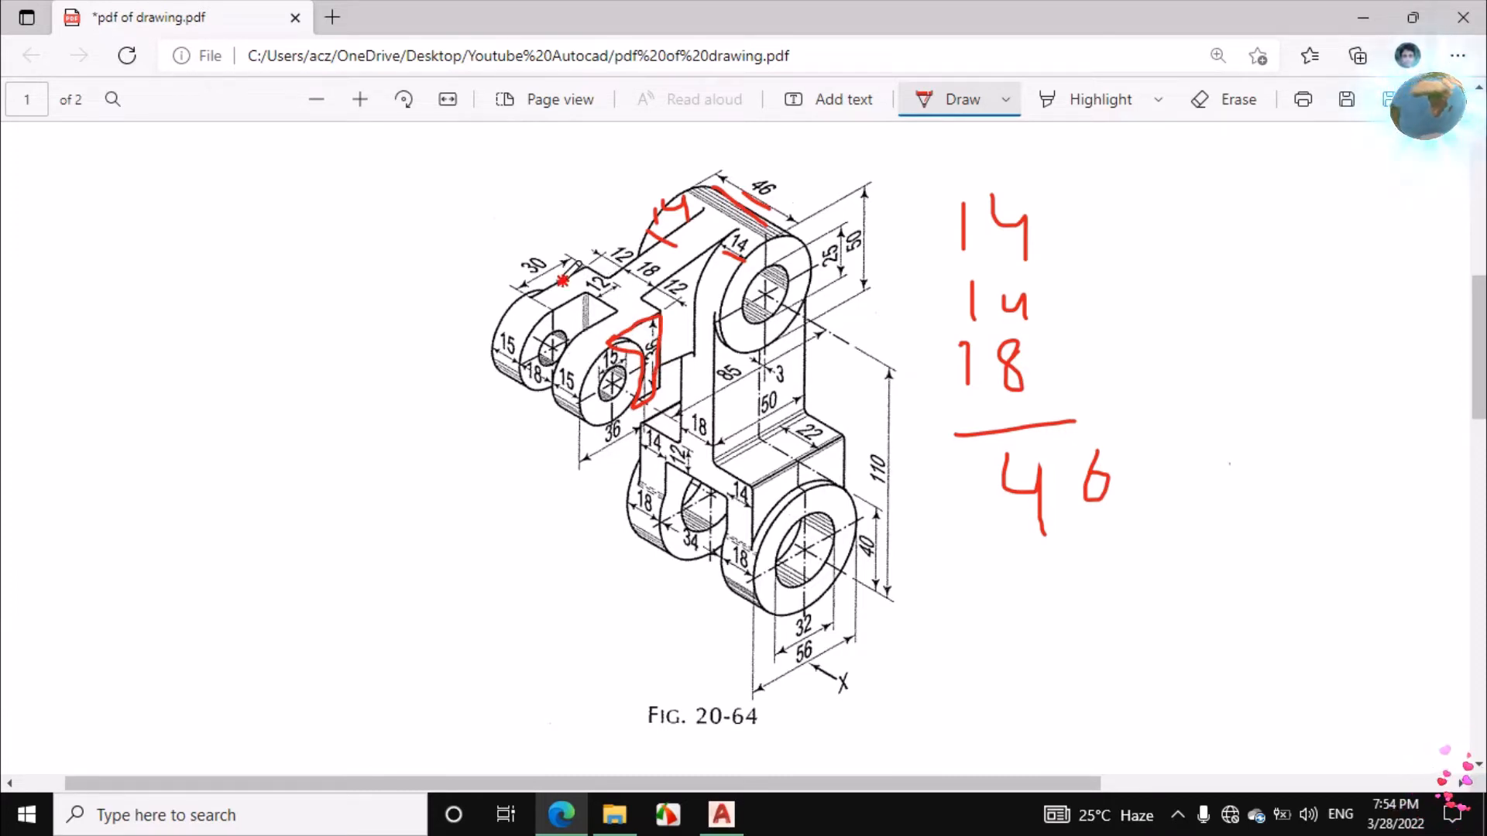
left_click_drag(562, 281, 634, 329)
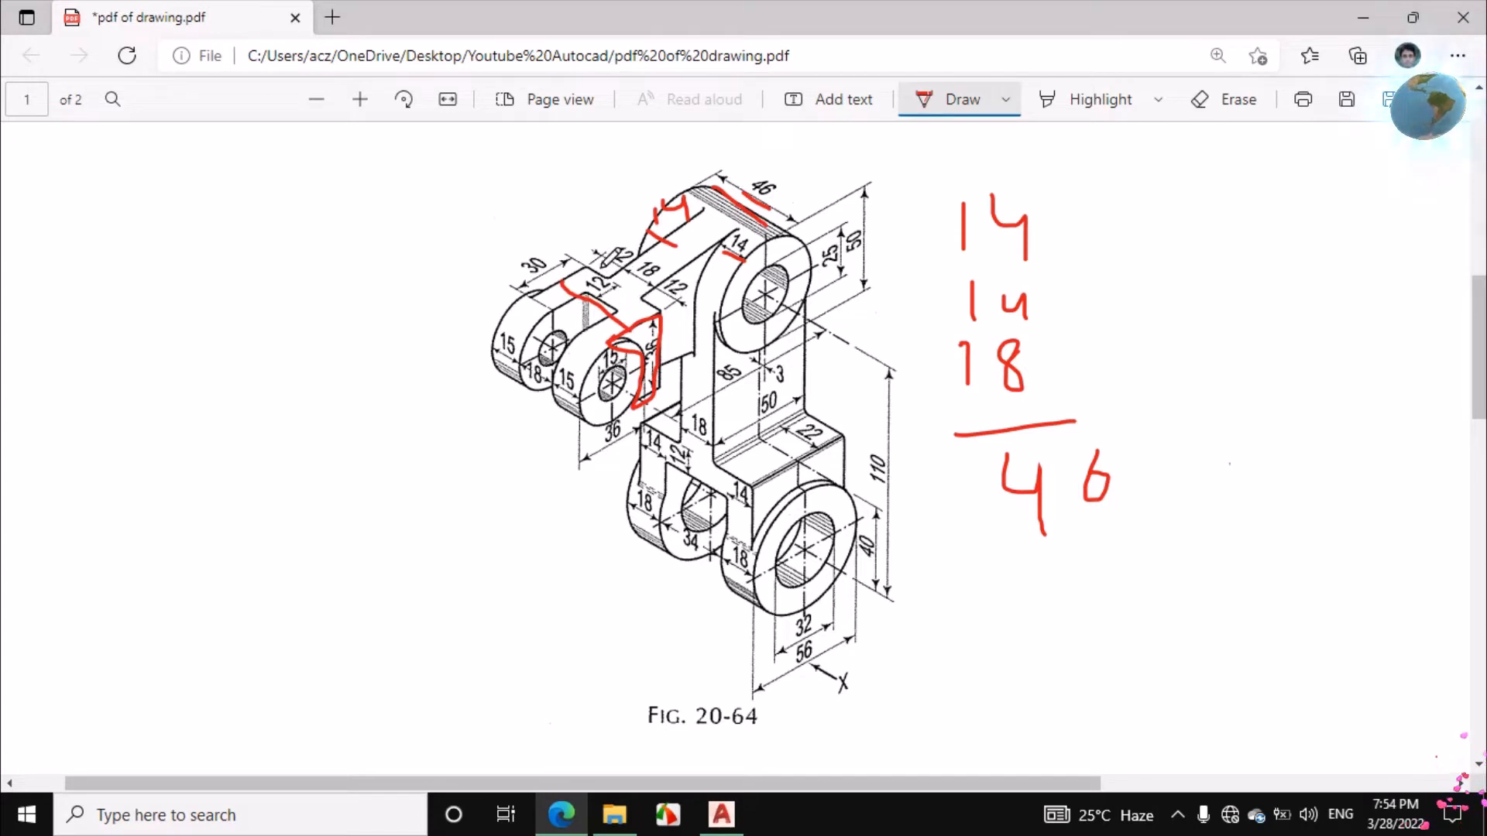
left_click_drag(595, 265, 646, 299)
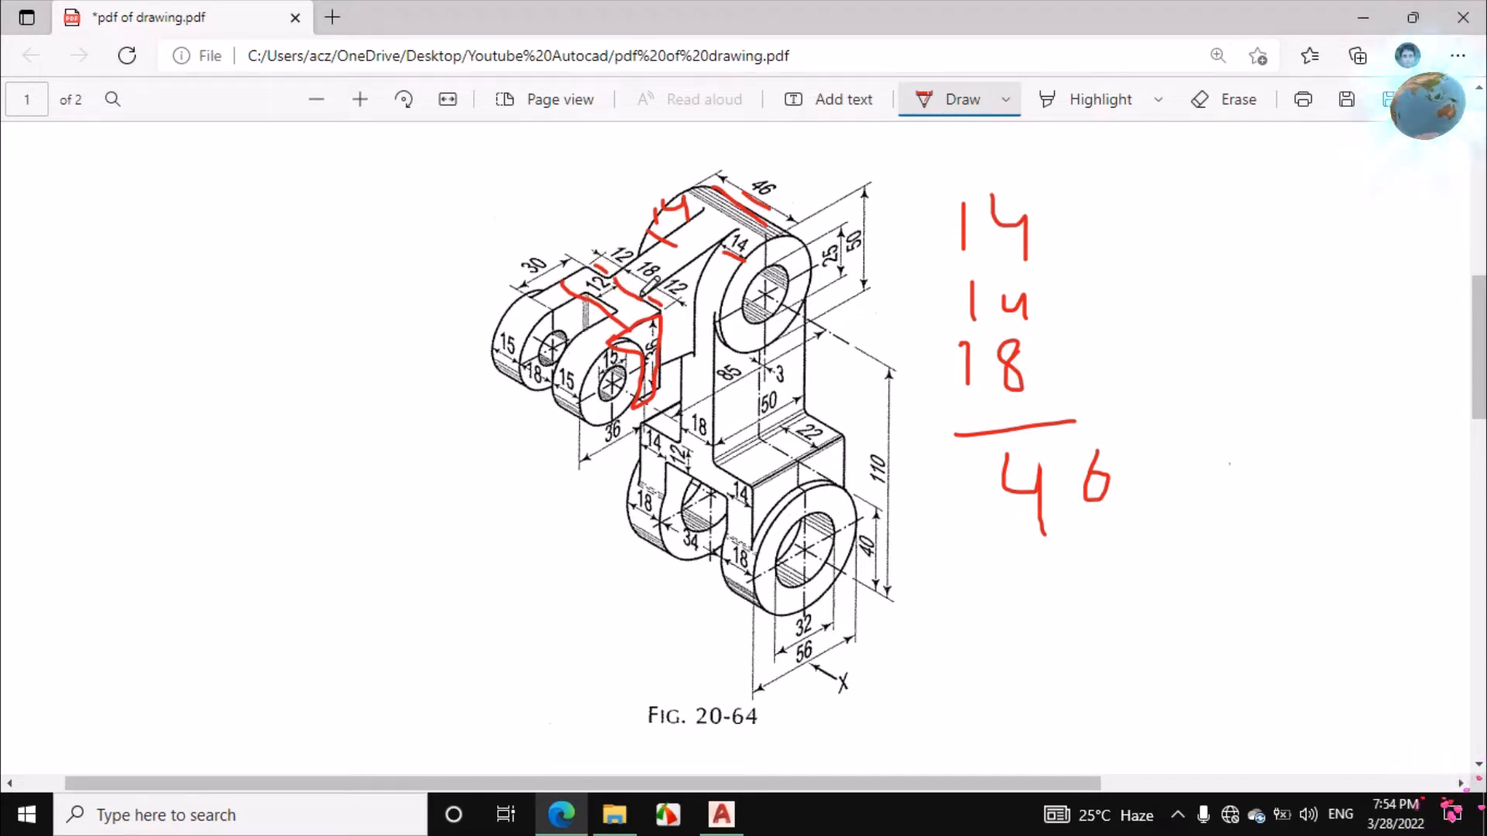
Write the lug block's width as the sum 12 + 12 + 18 = 42 beside the figure.
mouse_move(310, 393)
left_mouse_down()
mouse_move(308, 442)
mouse_move(417, 443)
left_mouse_up()
mouse_move(308, 471)
left_mouse_down()
mouse_move(310, 515)
mouse_move(379, 476)
mouse_move(416, 514)
left_mouse_up()
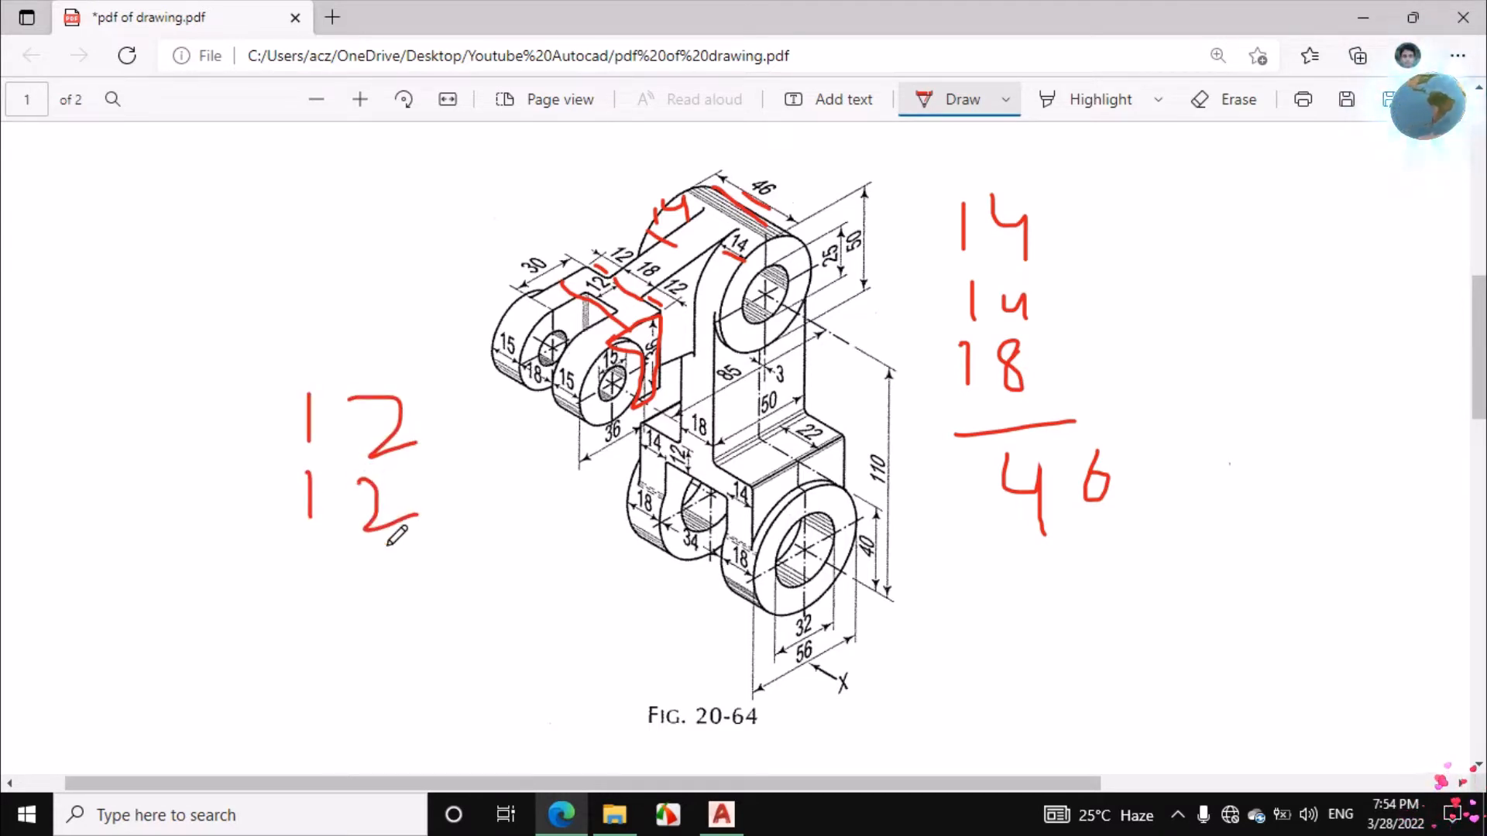
mouse_move(334, 542)
left_mouse_down()
mouse_move(327, 600)
mouse_move(375, 566)
mouse_move(412, 570)
left_mouse_up()
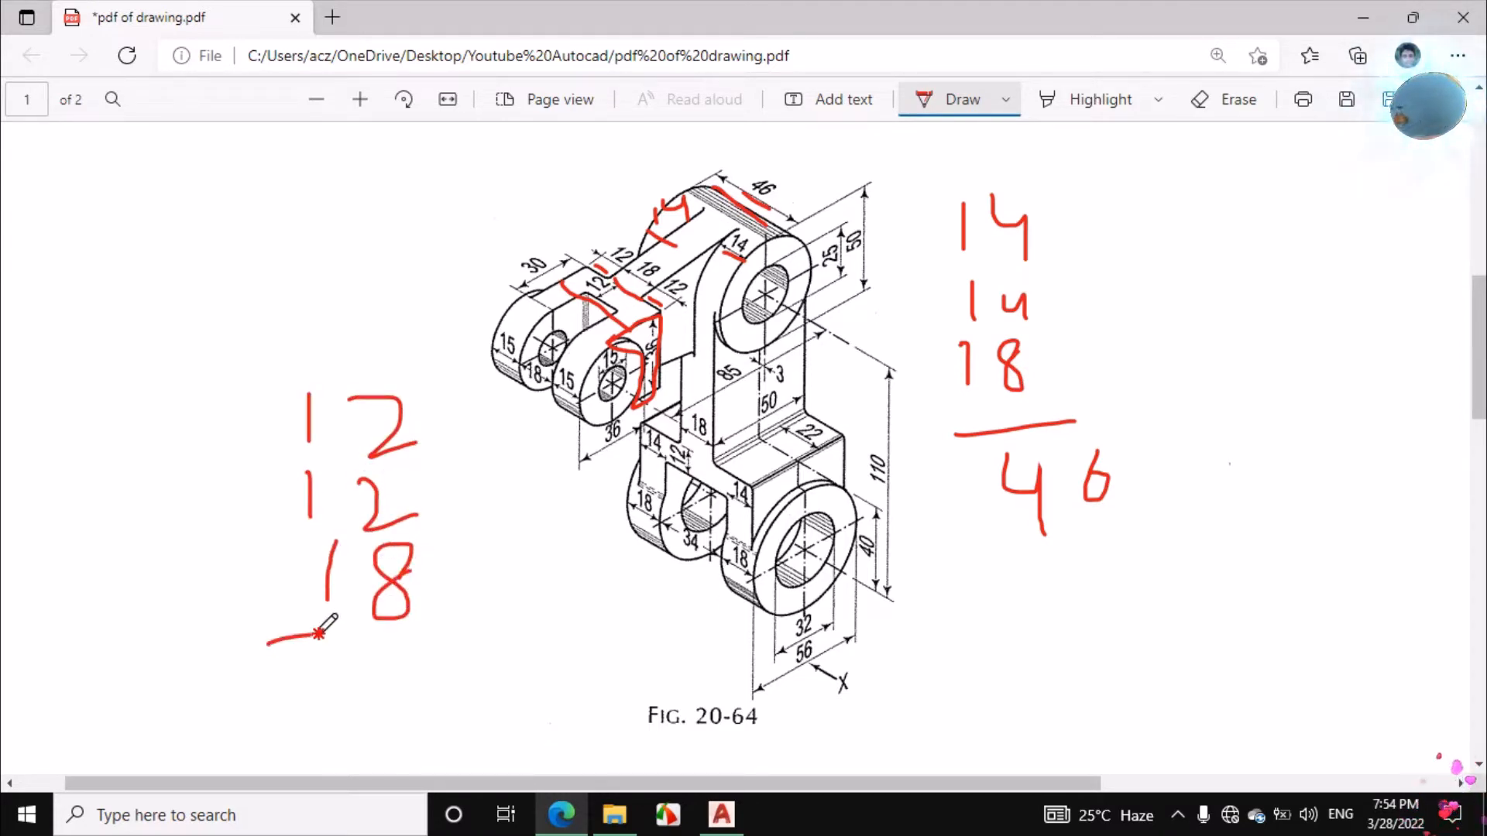
left_click_drag(267, 642, 447, 633)
mouse_move(321, 655)
left_mouse_down()
mouse_move(351, 673)
mouse_move(370, 659)
left_mouse_up()
left_click_drag(343, 652, 339, 728)
mouse_move(376, 673)
left_mouse_down()
mouse_move(383, 720)
mouse_move(455, 707)
left_mouse_up()
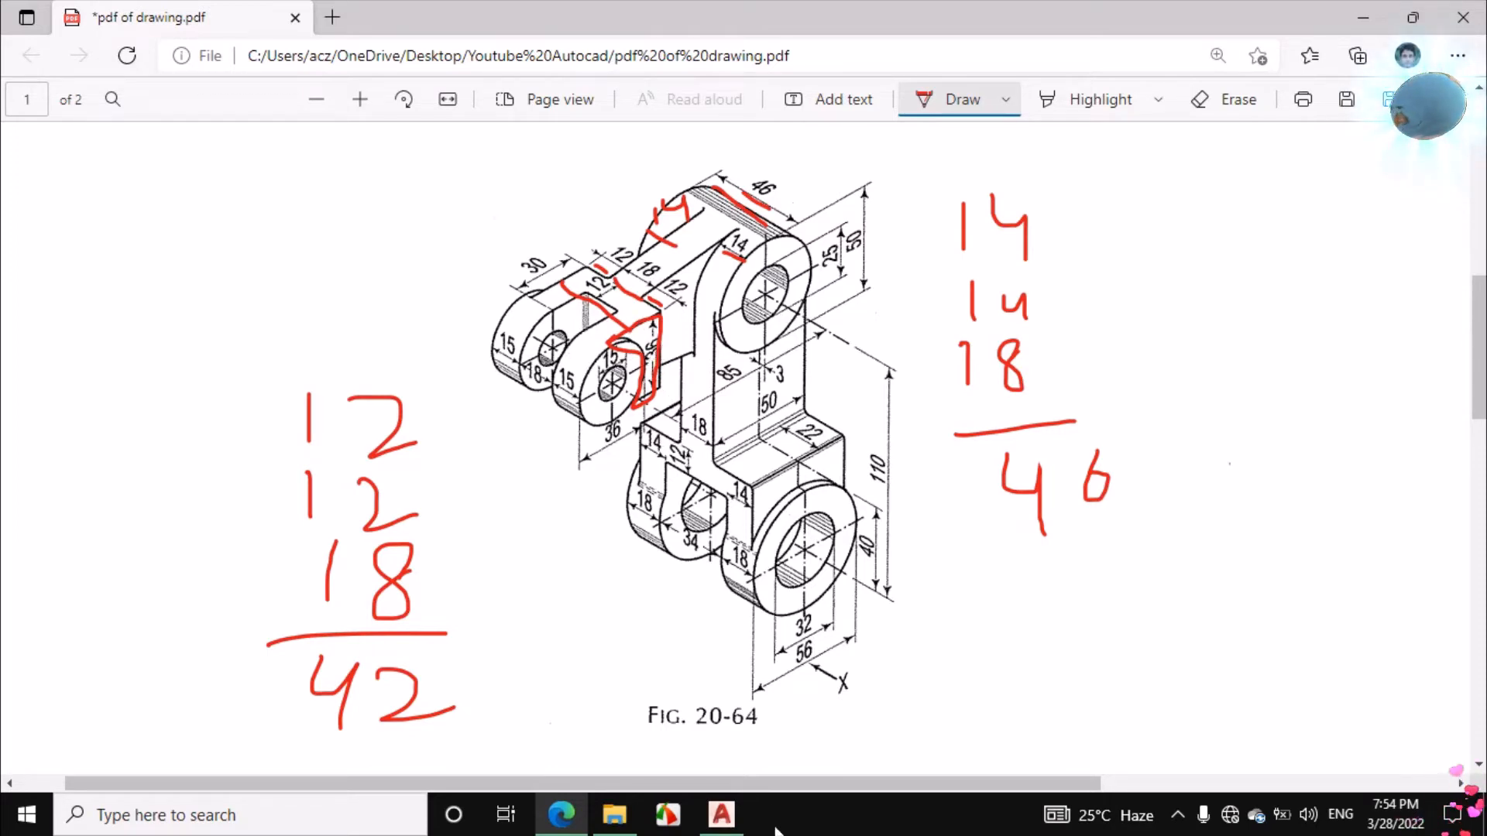
Switch to AutoCAD and presspull the area between the left lug's outer circle and the vertical line by 42 toward the front.
left_click(722, 815)
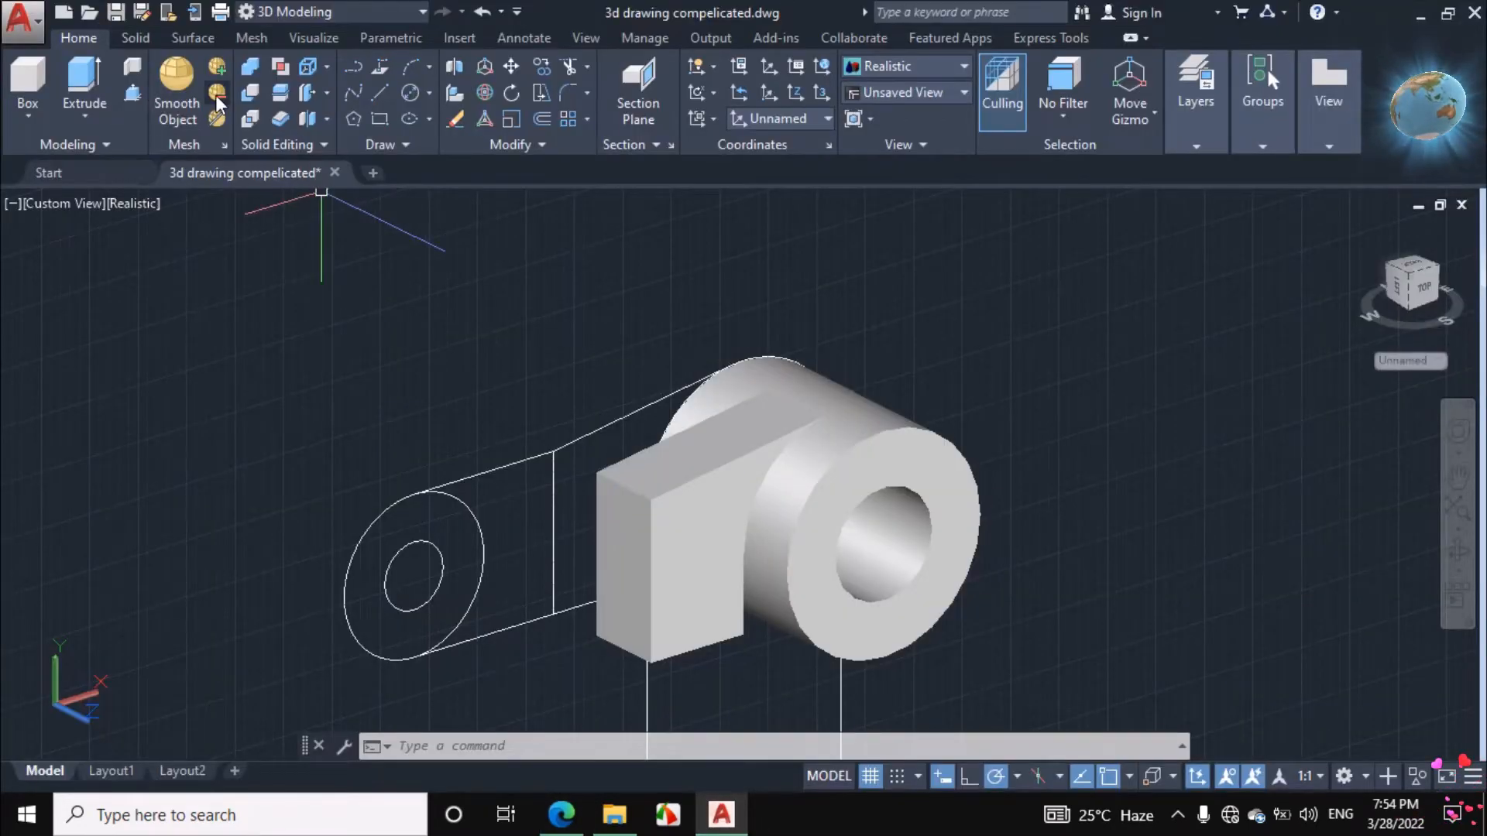
left_click(132, 104)
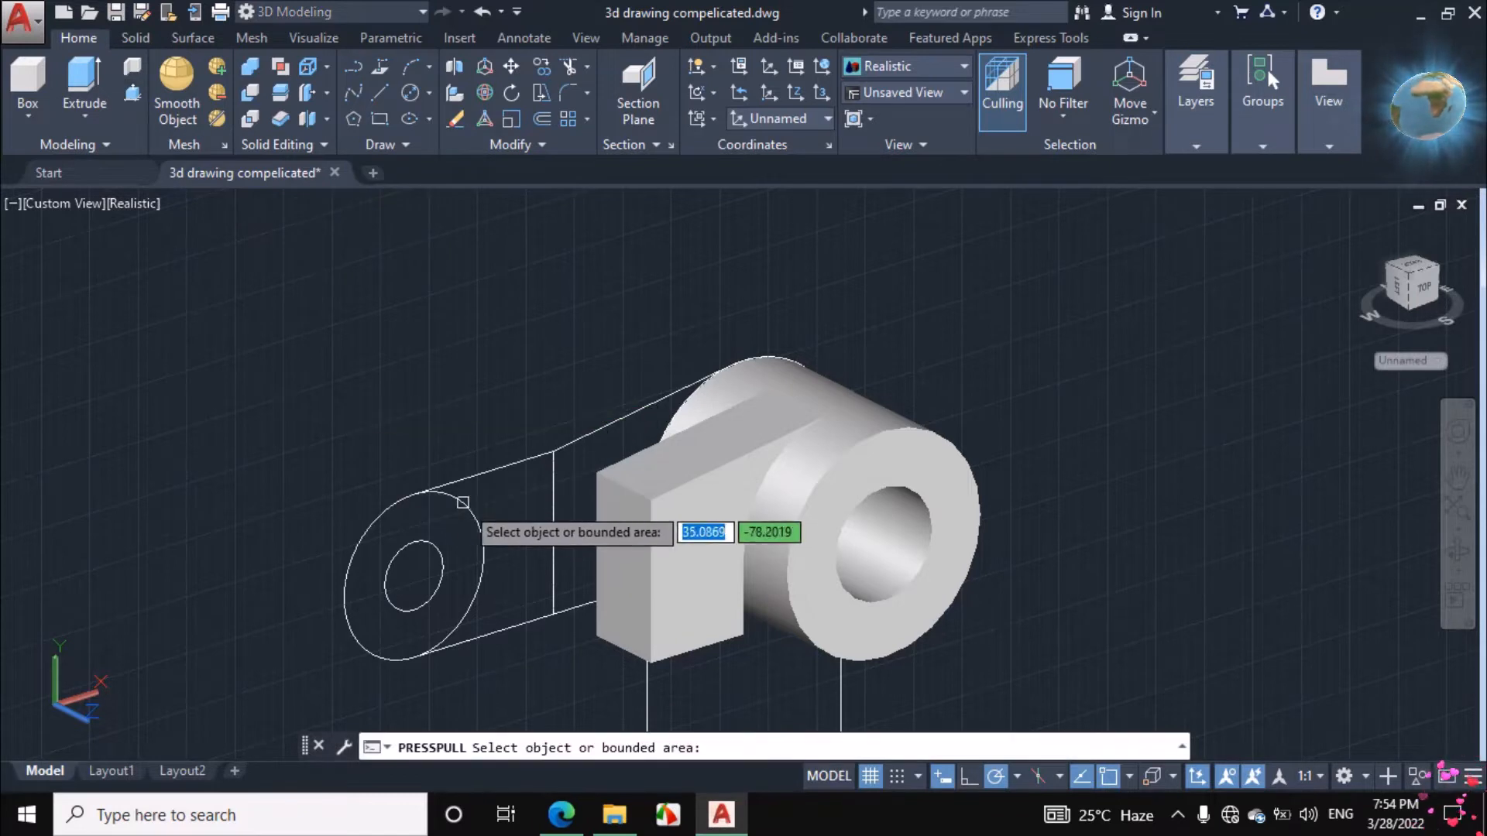
left_click(491, 514)
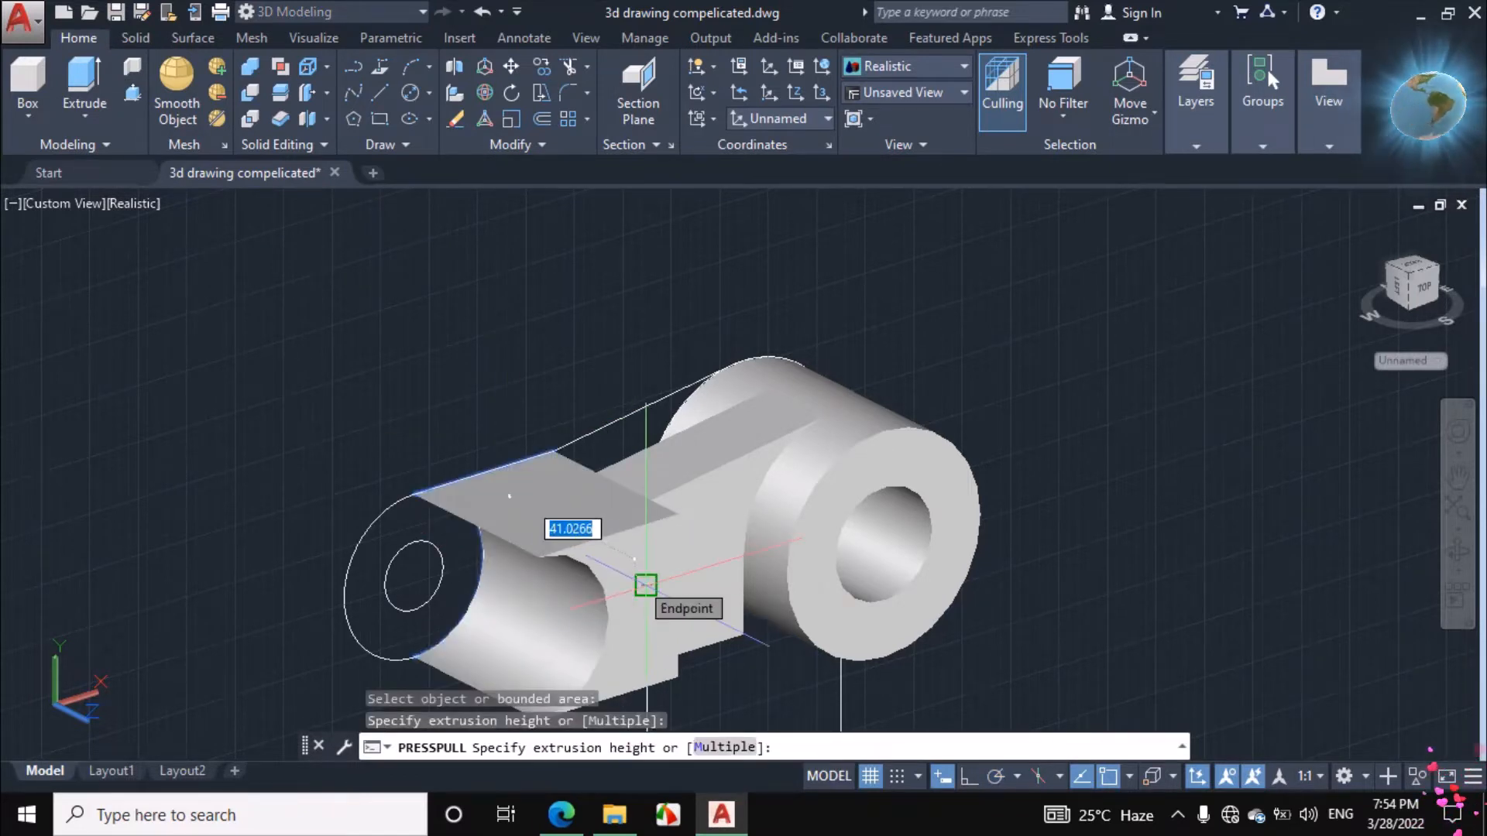
type("42")
key("Return")
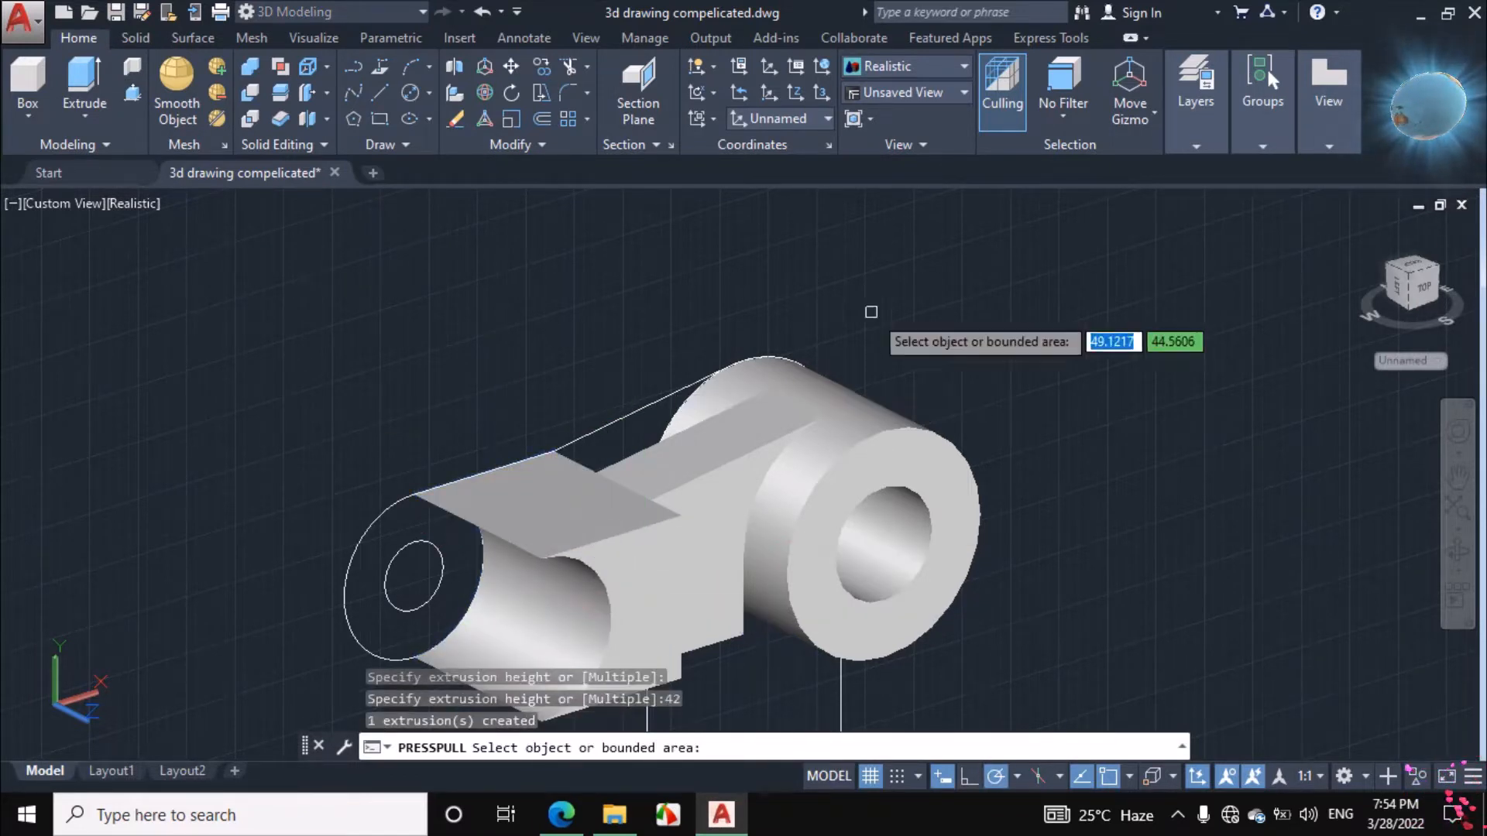
key("Return")
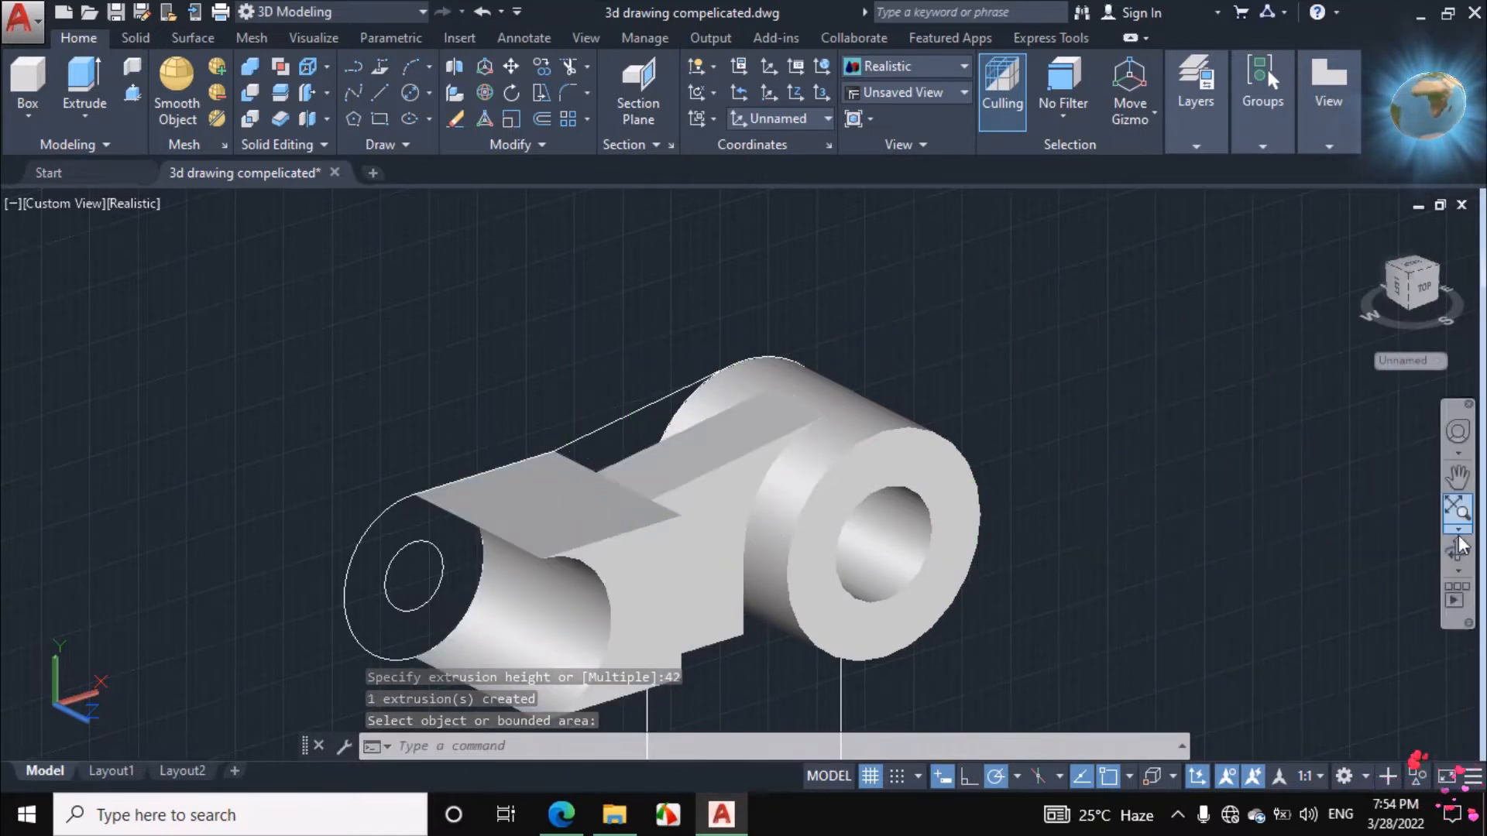
Move the new lug block sideways along the boss's axis until it is clear of the arm's end face.
middle_click_drag(793, 534, 591, 559, "shift")
scroll(587, 543, "up", 3)
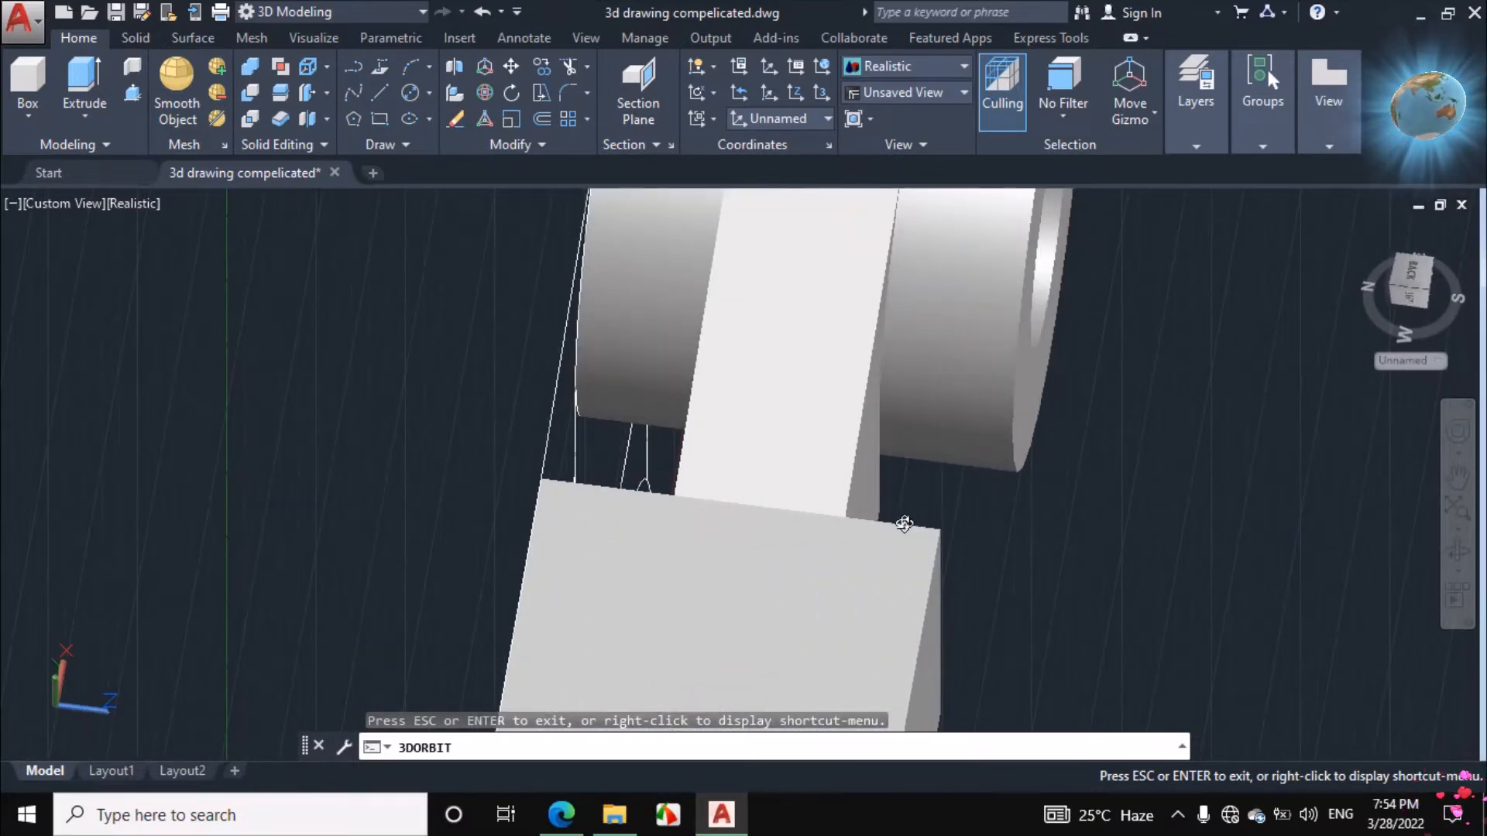
left_click_drag(908, 526, 762, 519)
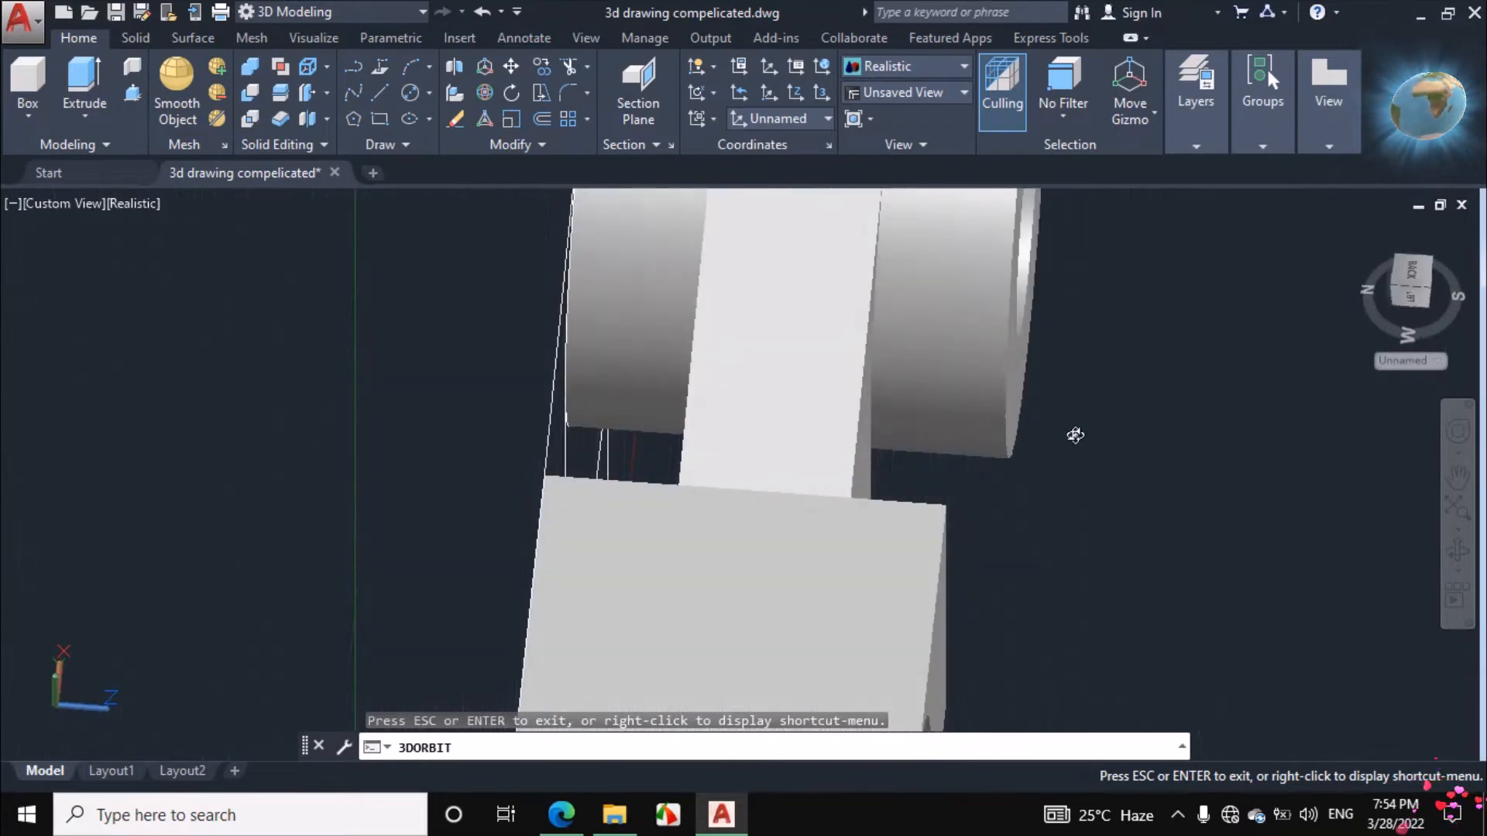
right_click(1088, 416)
left_click(1119, 396)
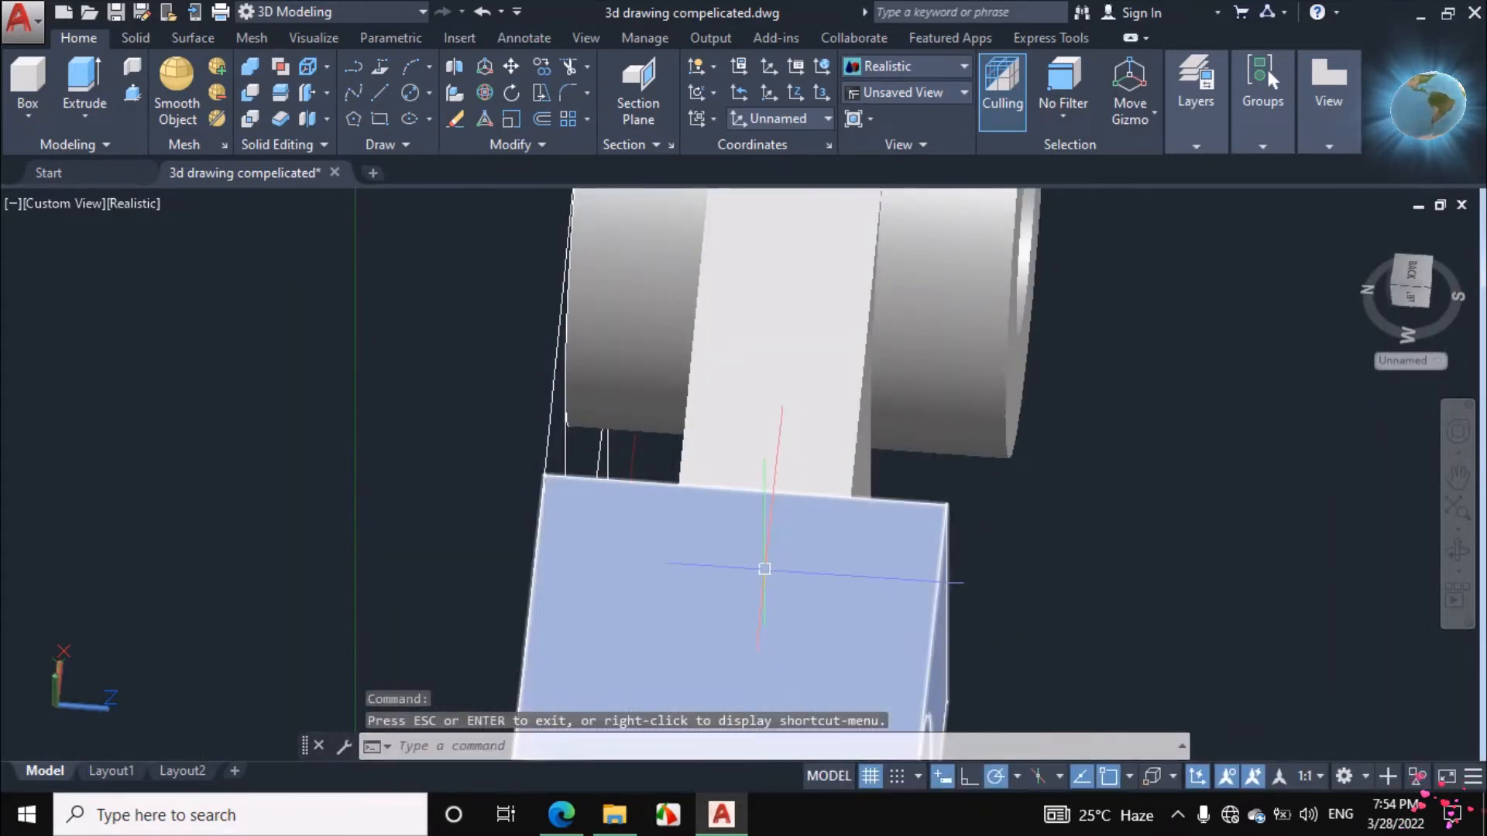
left_click(765, 570)
scroll(768, 540, "down", 4)
scroll(783, 552, "up", 5)
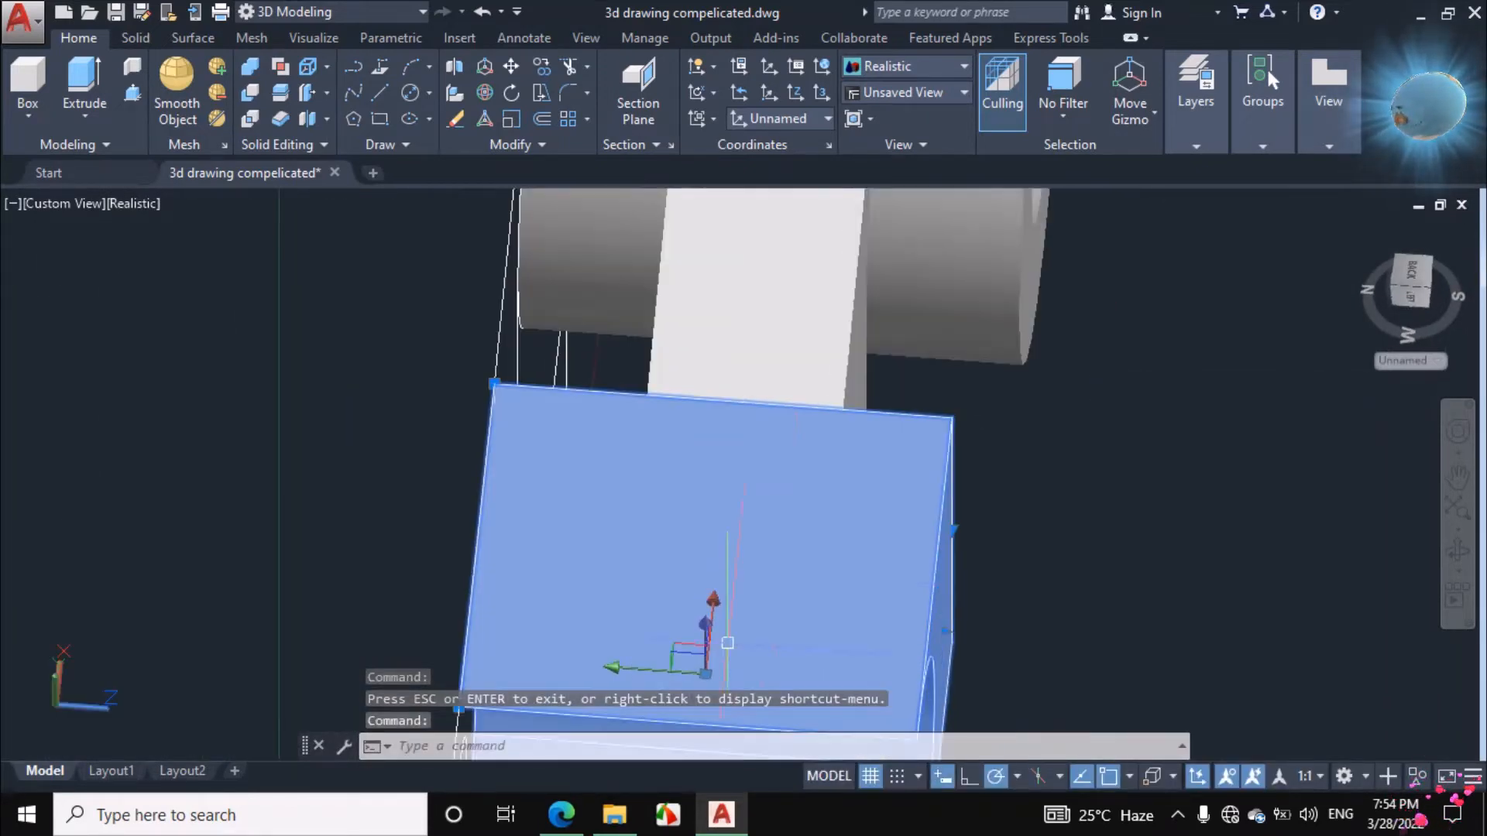
left_click(652, 679)
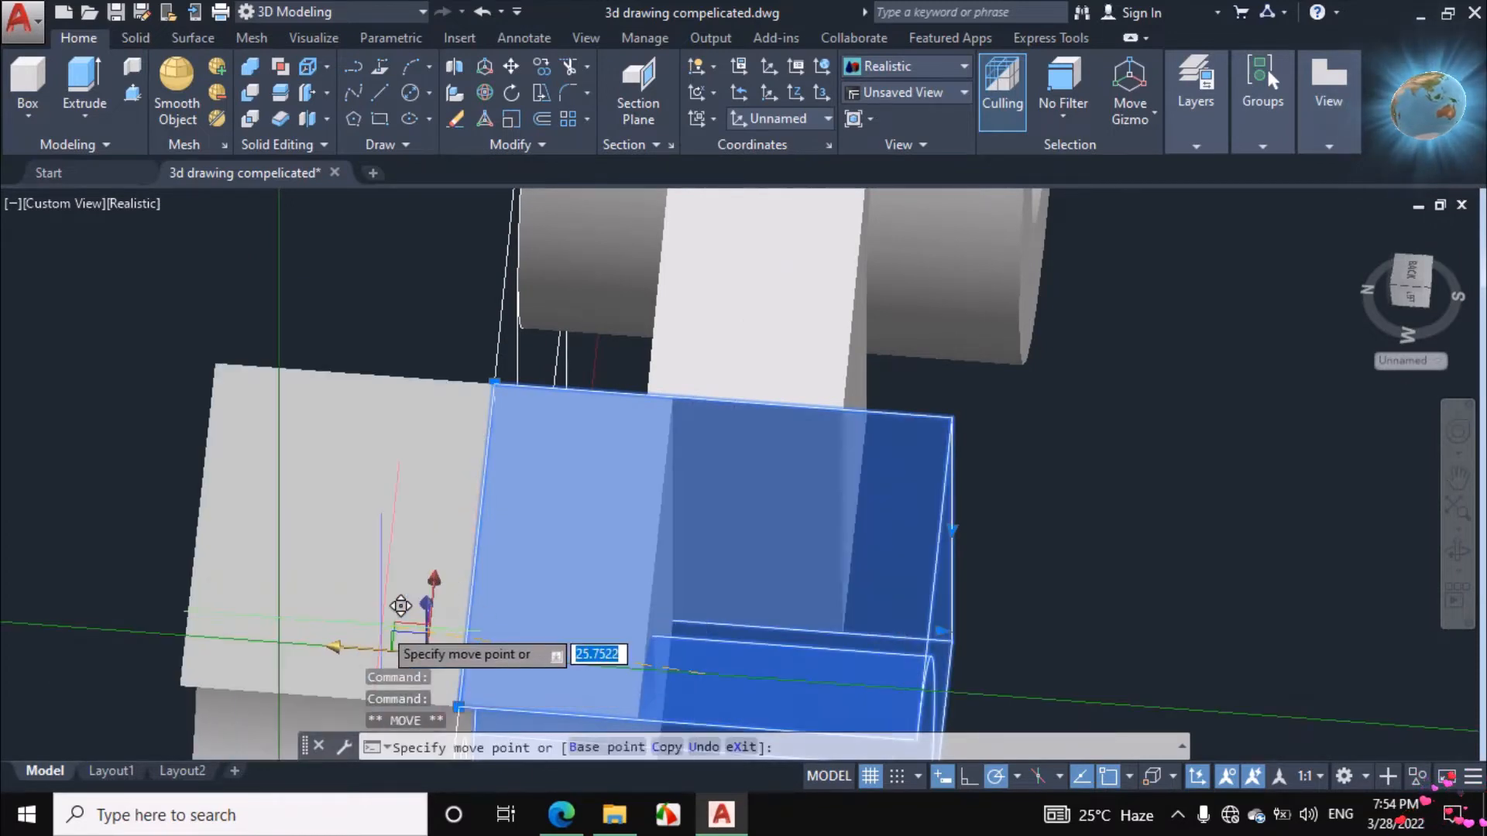
left_click(370, 604)
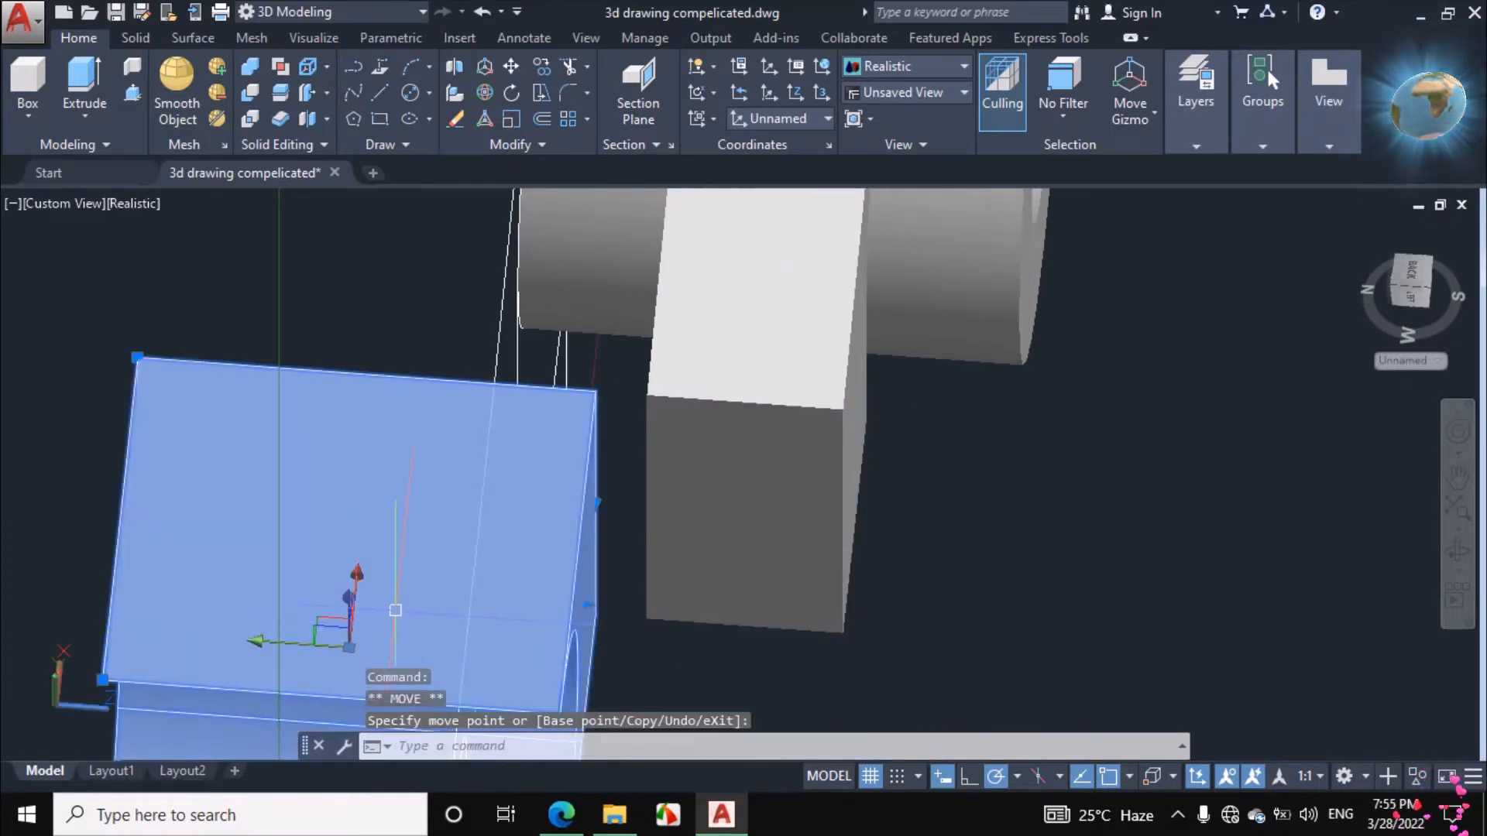
Move the lug block from the midpoint of its upper end edge to the midpoint of the arm's matching edge, centring it on the arm.
key("Escape")
left_click(389, 523)
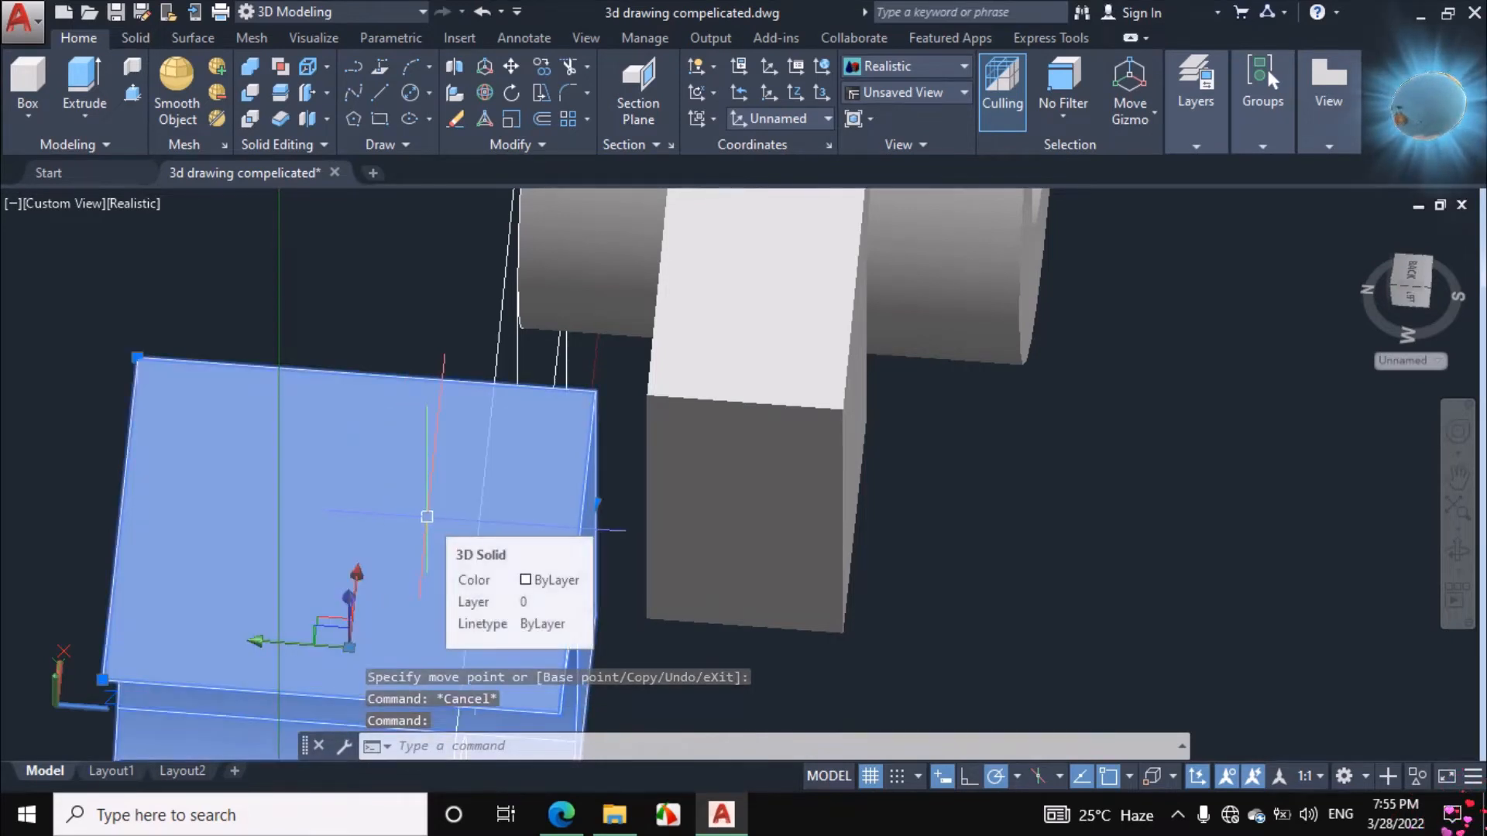
type("M")
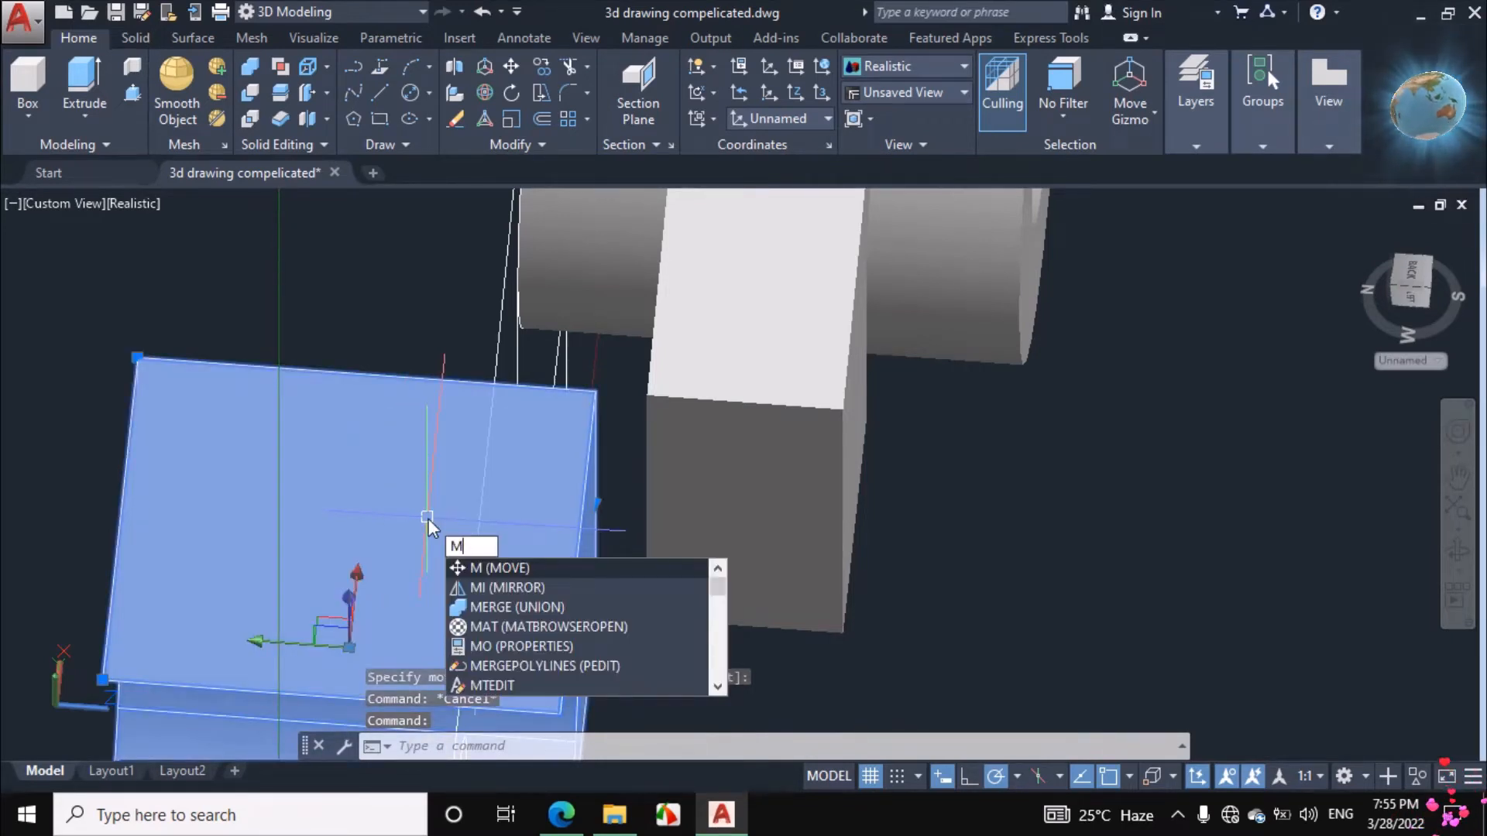
key("Return")
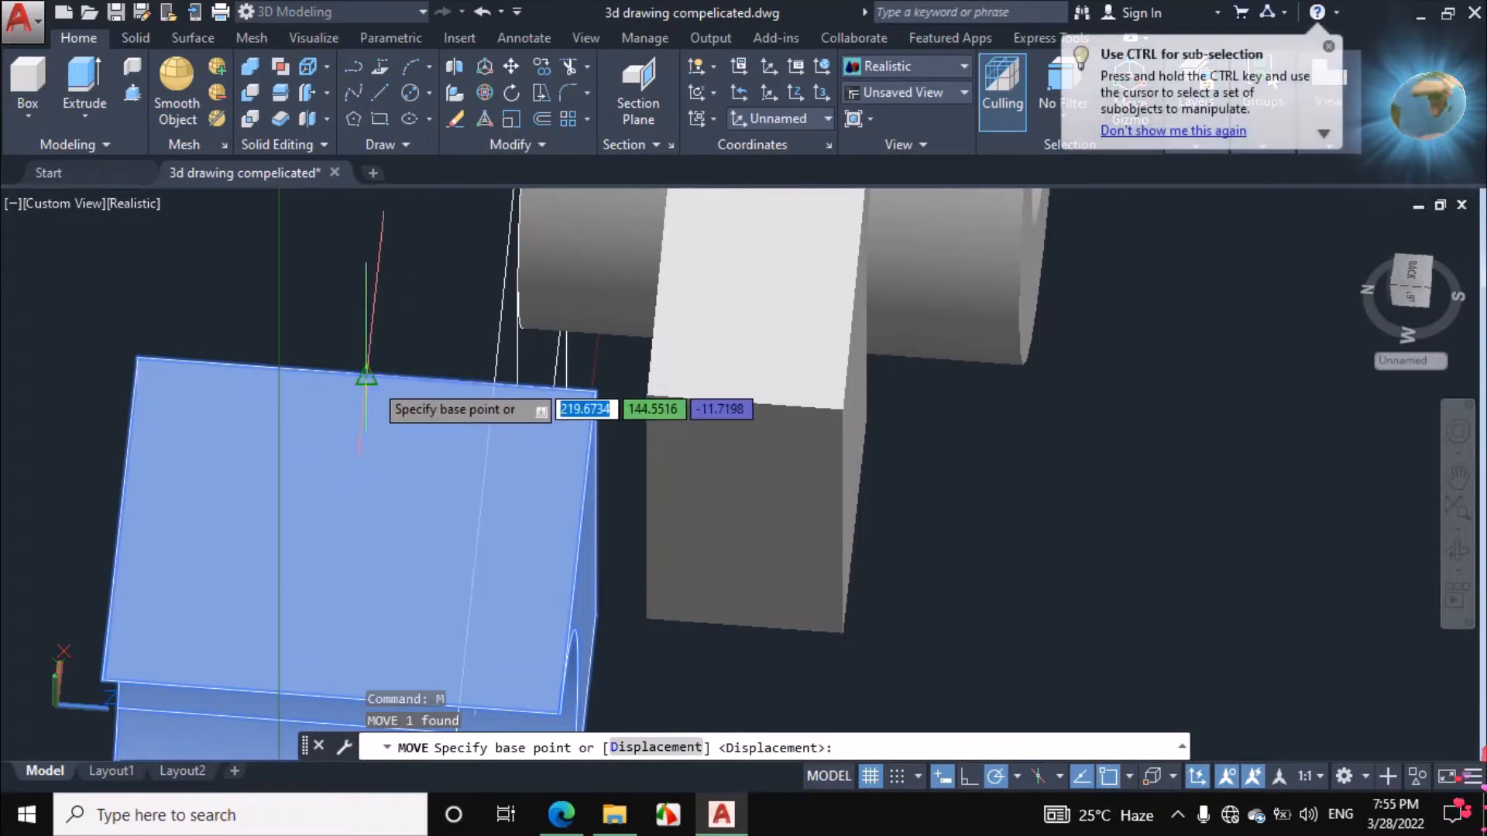
left_click(367, 378)
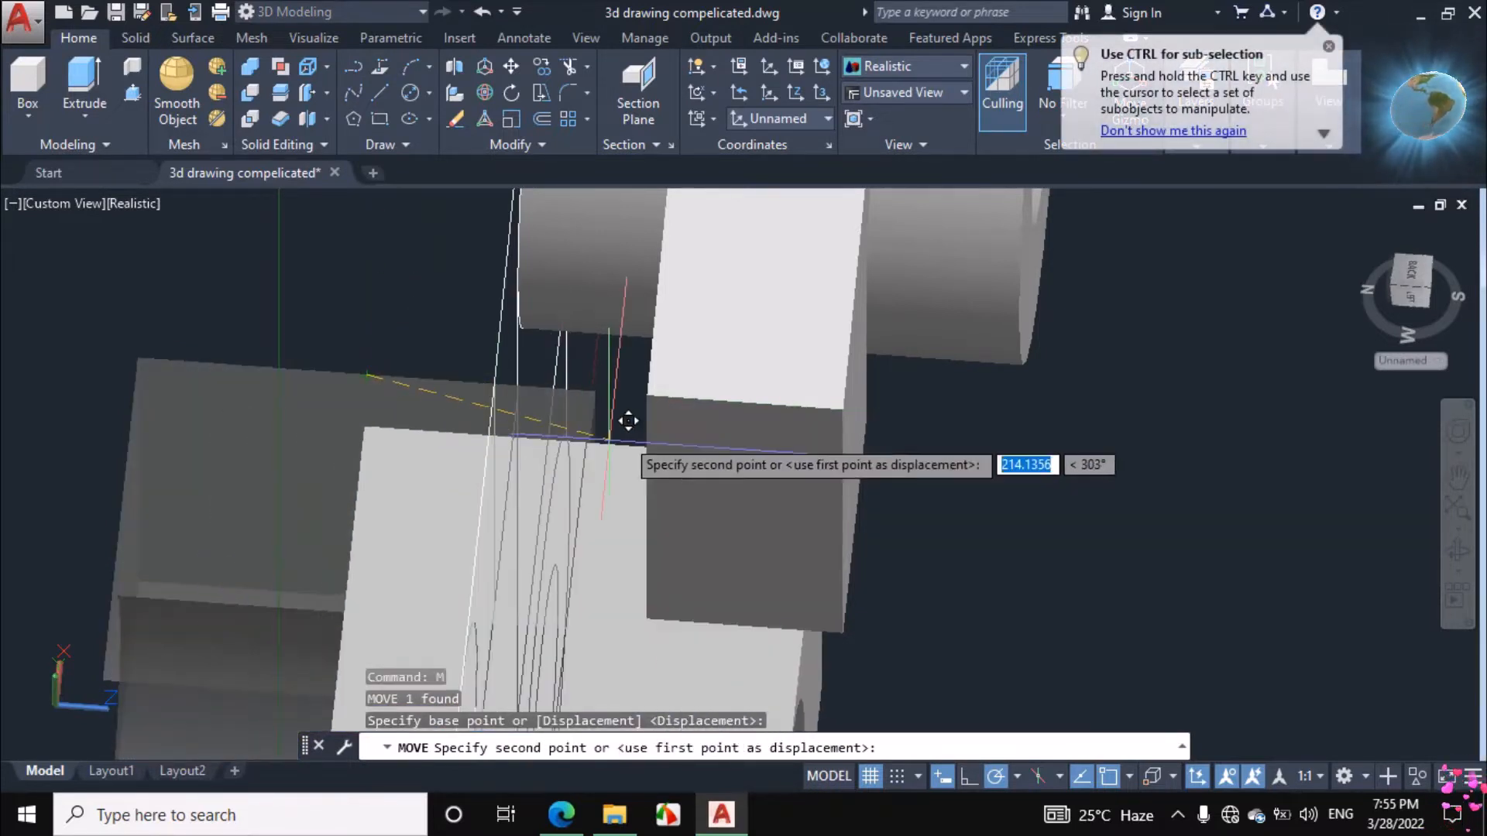
left_click(763, 385)
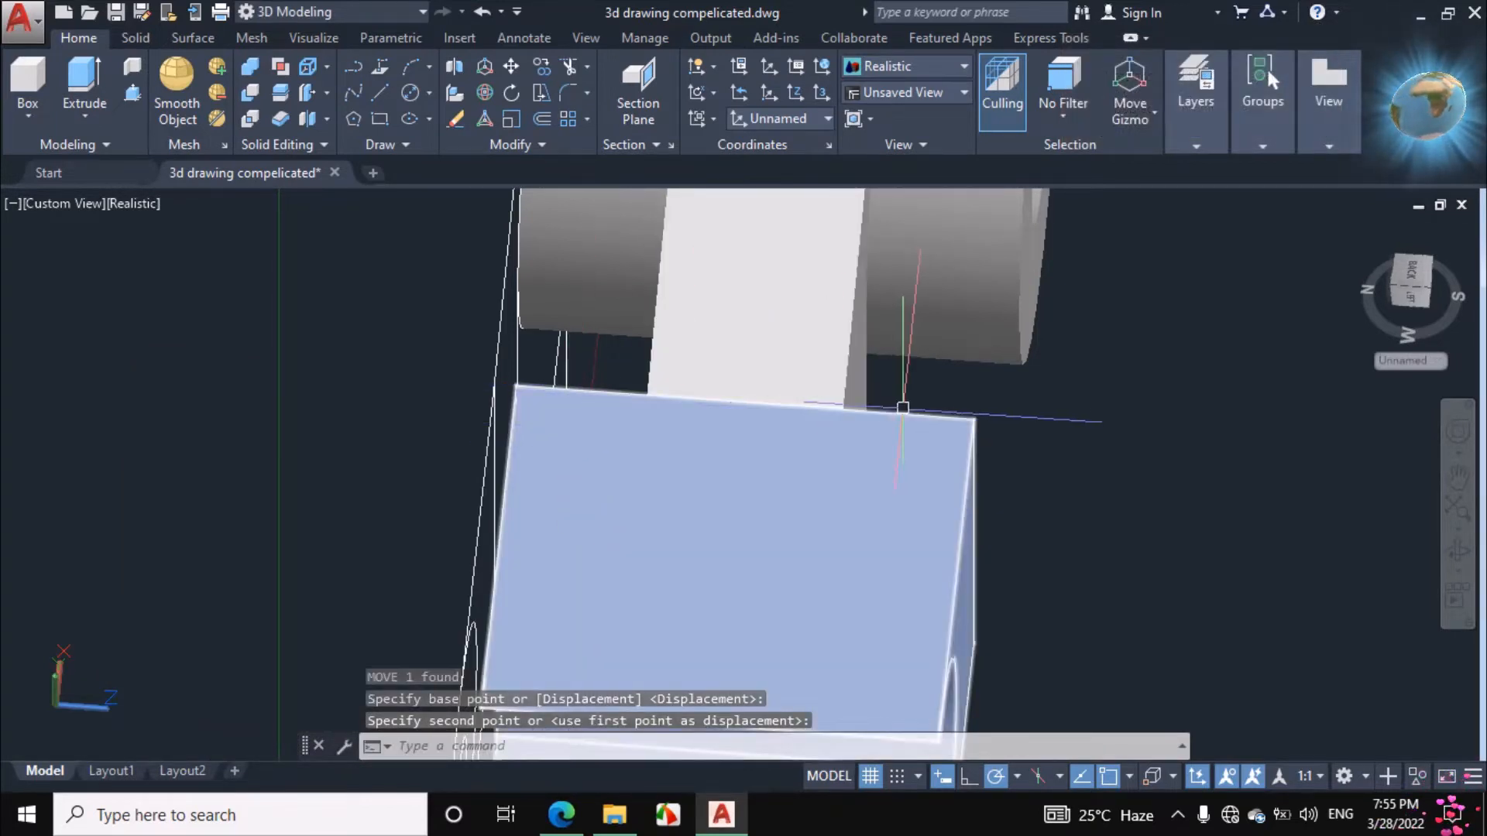
left_click(1458, 553)
left_click_drag(781, 525, 728, 454)
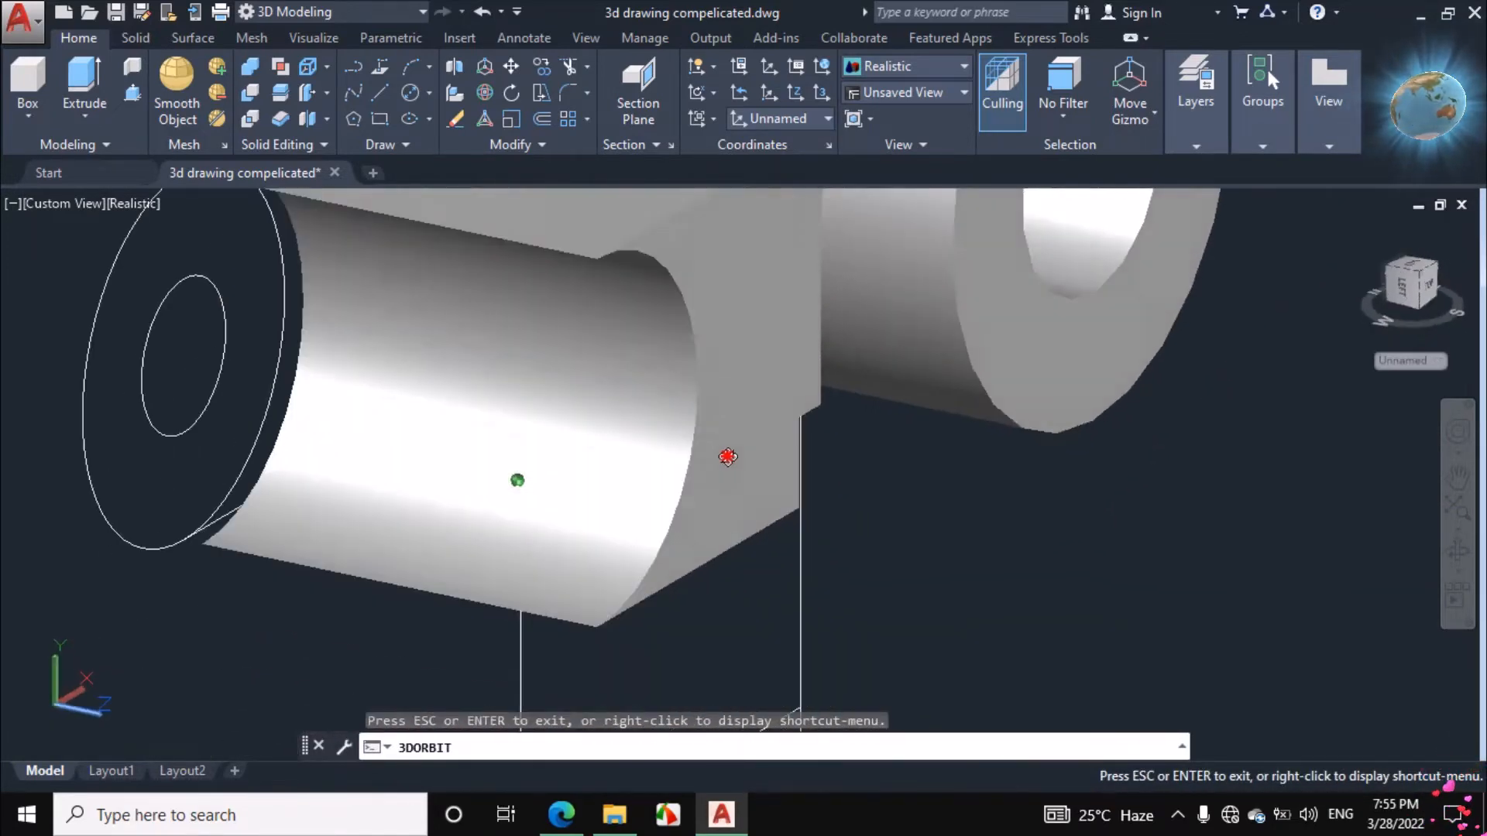
scroll(800, 532, "down", 5)
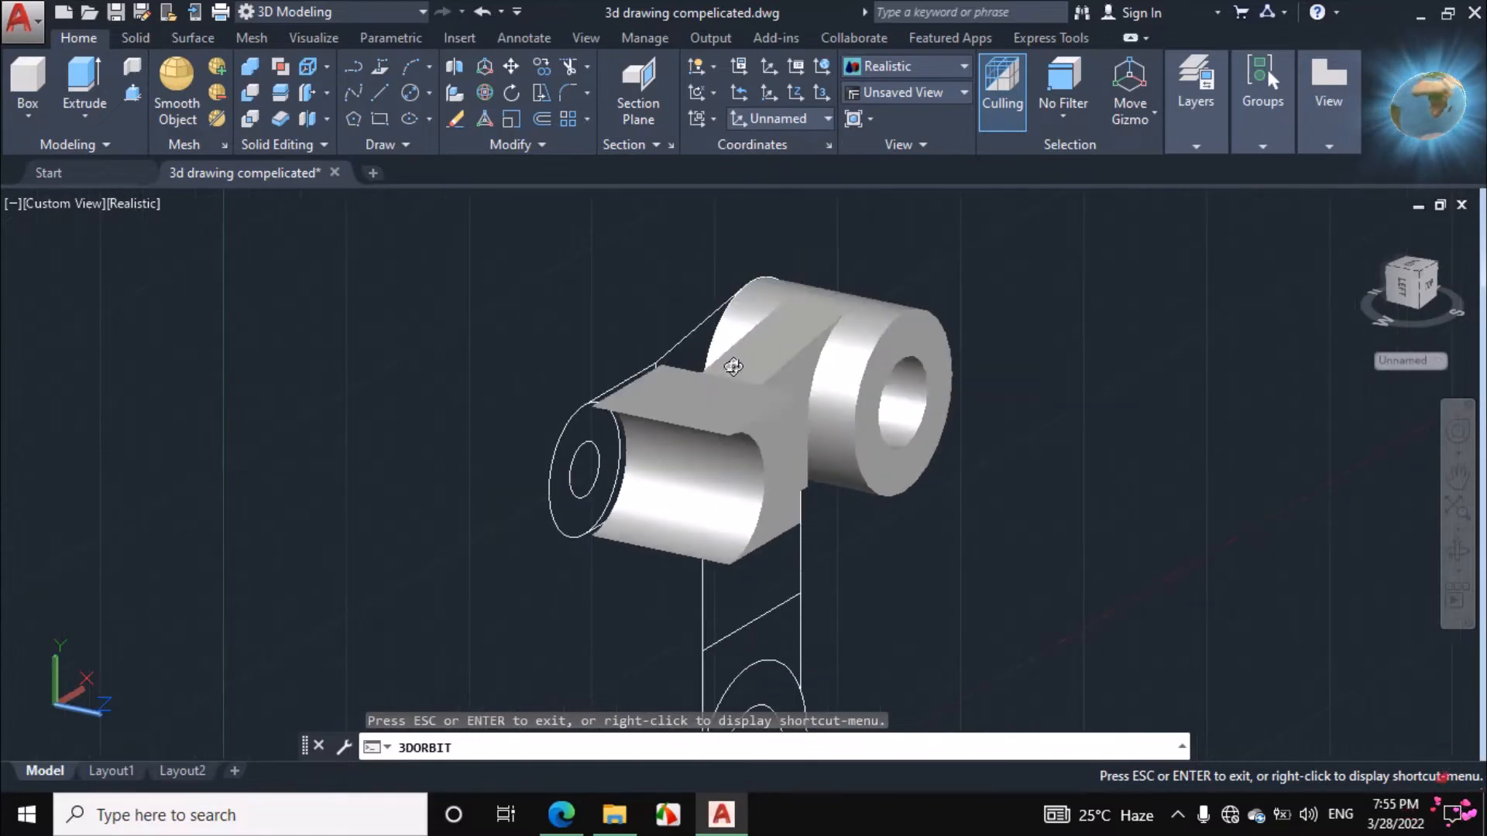
left_click_drag(720, 375, 676, 376)
right_click(650, 338)
left_click(682, 349)
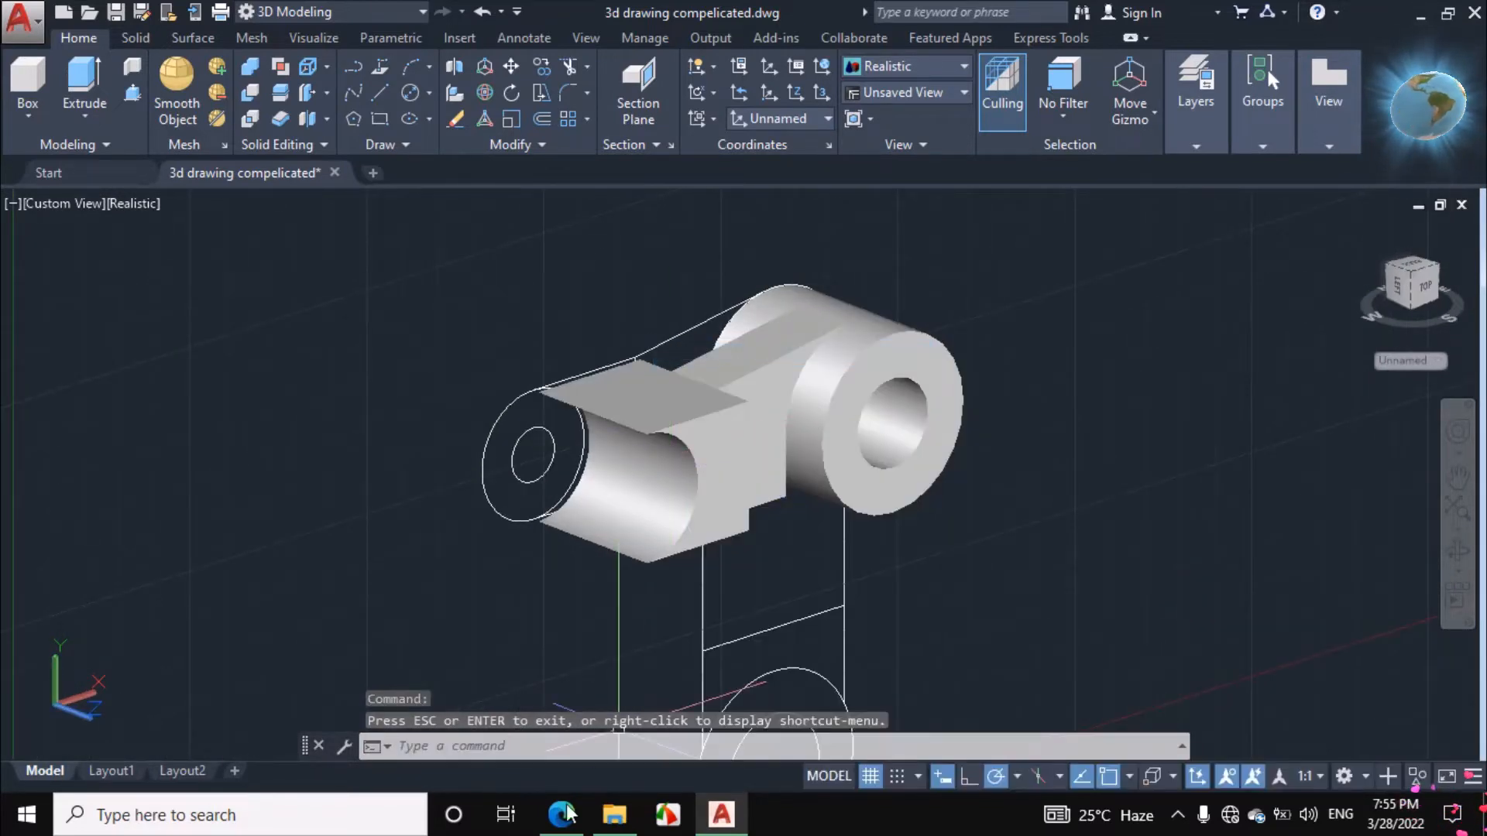
Switch to the PDF drawing and erase the red marks around the left lug block.
left_click(560, 825)
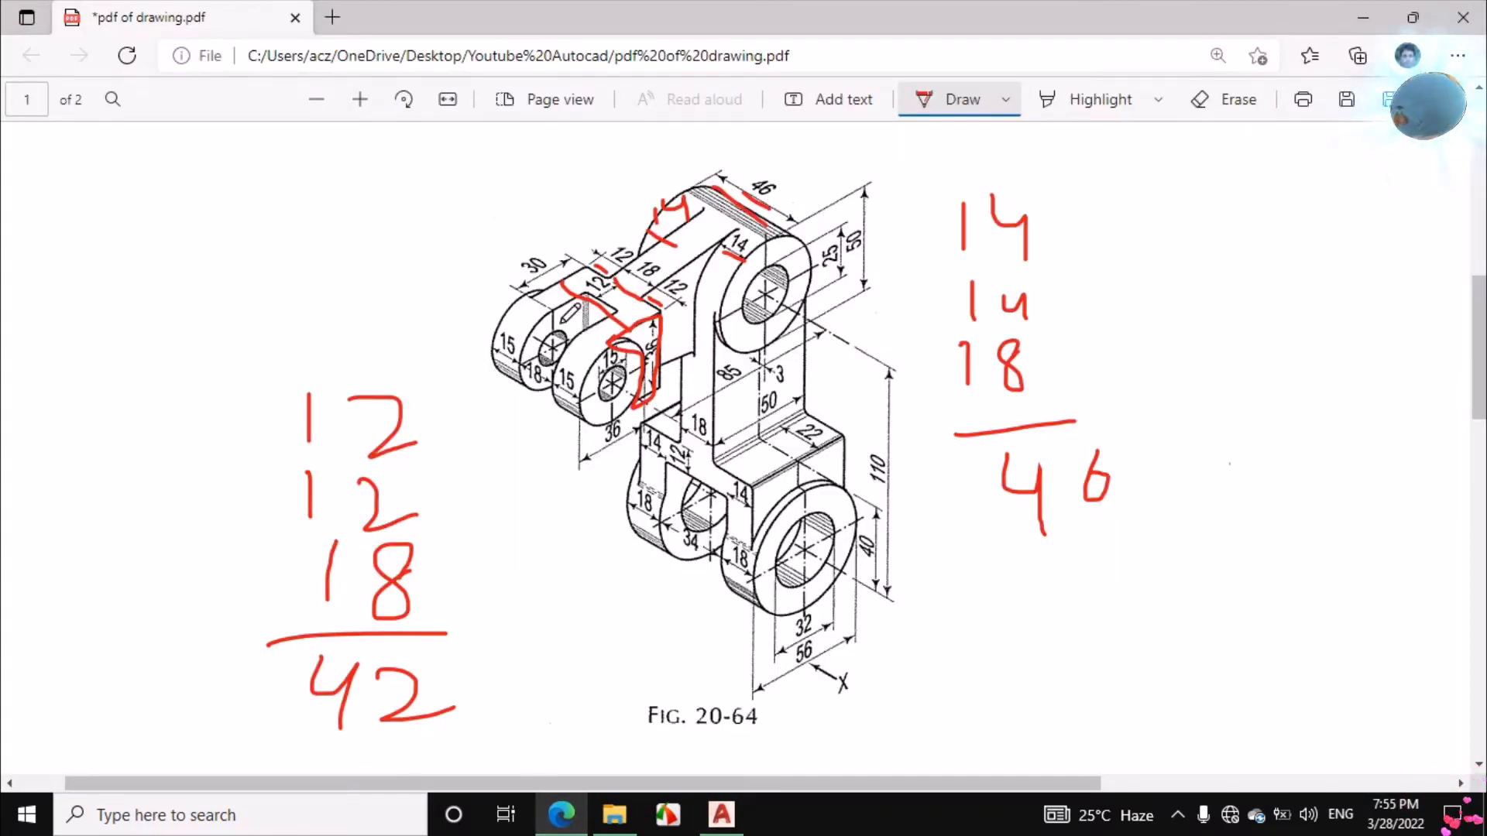
scroll(578, 306, "up", 3)
scroll(577, 333, "down", 3)
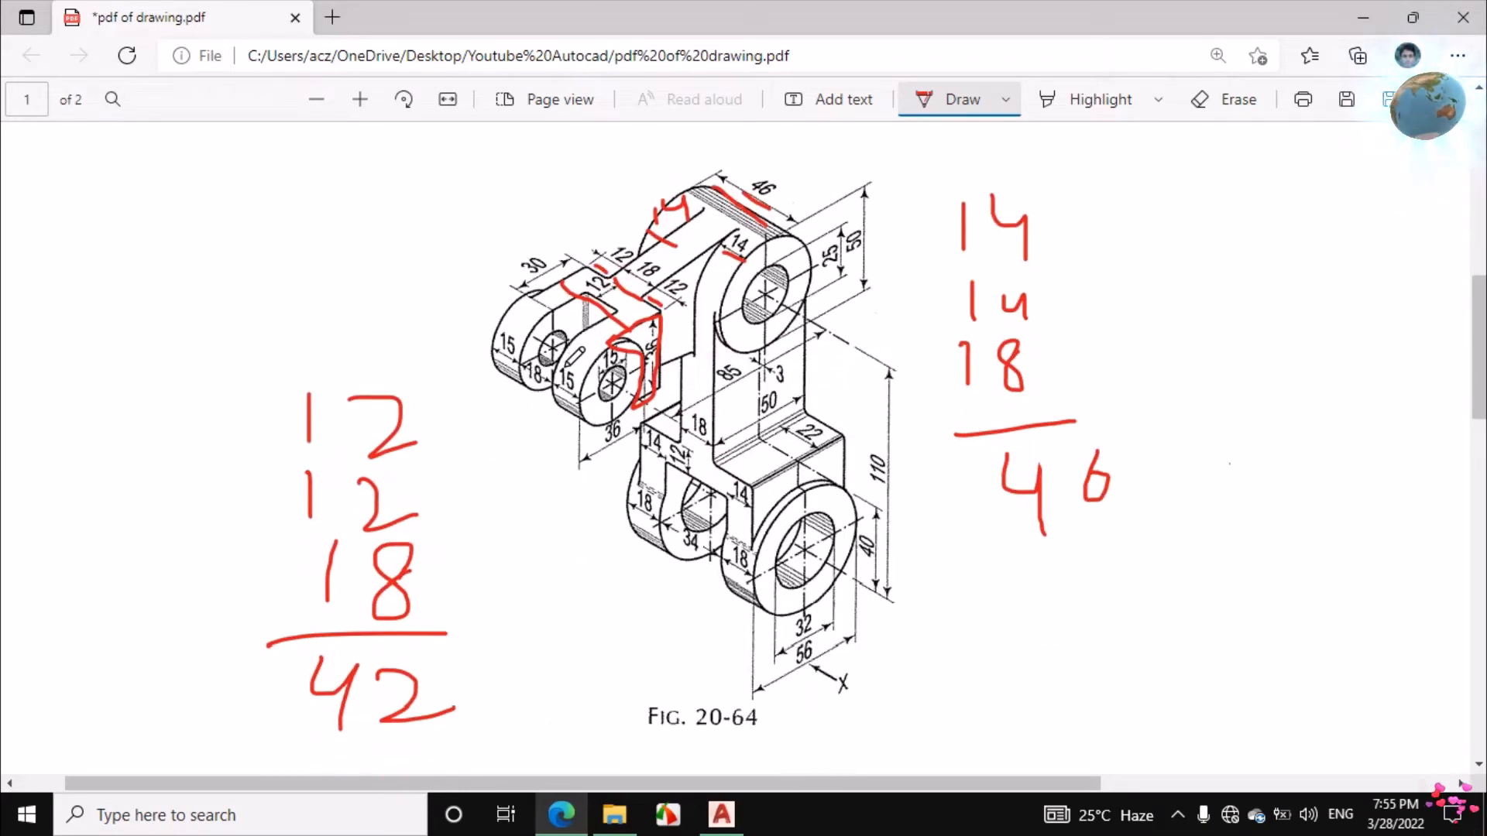
left_click(1212, 101)
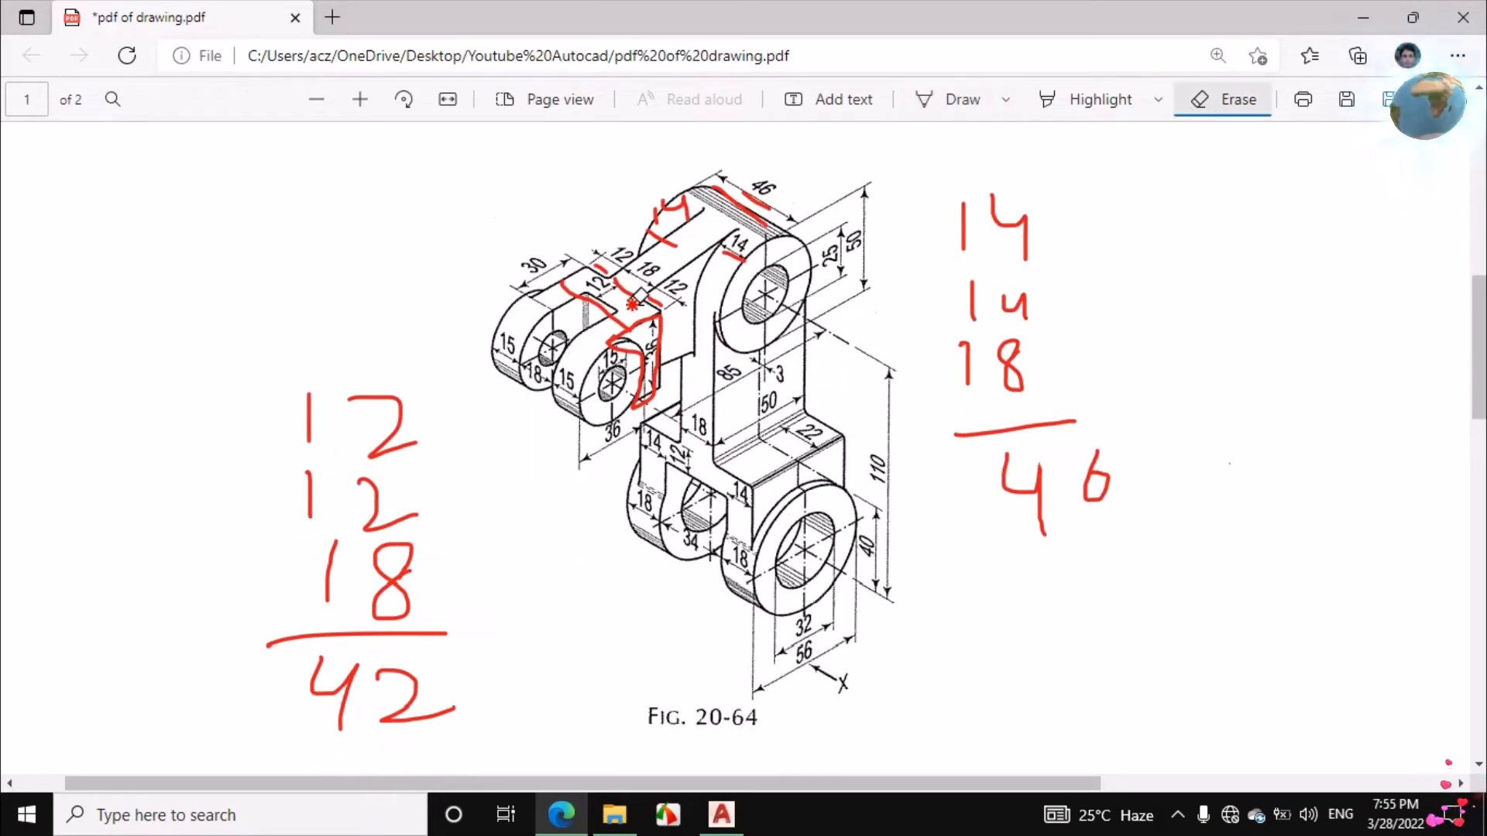
mouse_move(633, 304)
left_mouse_down()
mouse_move(577, 319)
mouse_move(610, 273)
mouse_move(641, 293)
mouse_move(654, 350)
left_mouse_up()
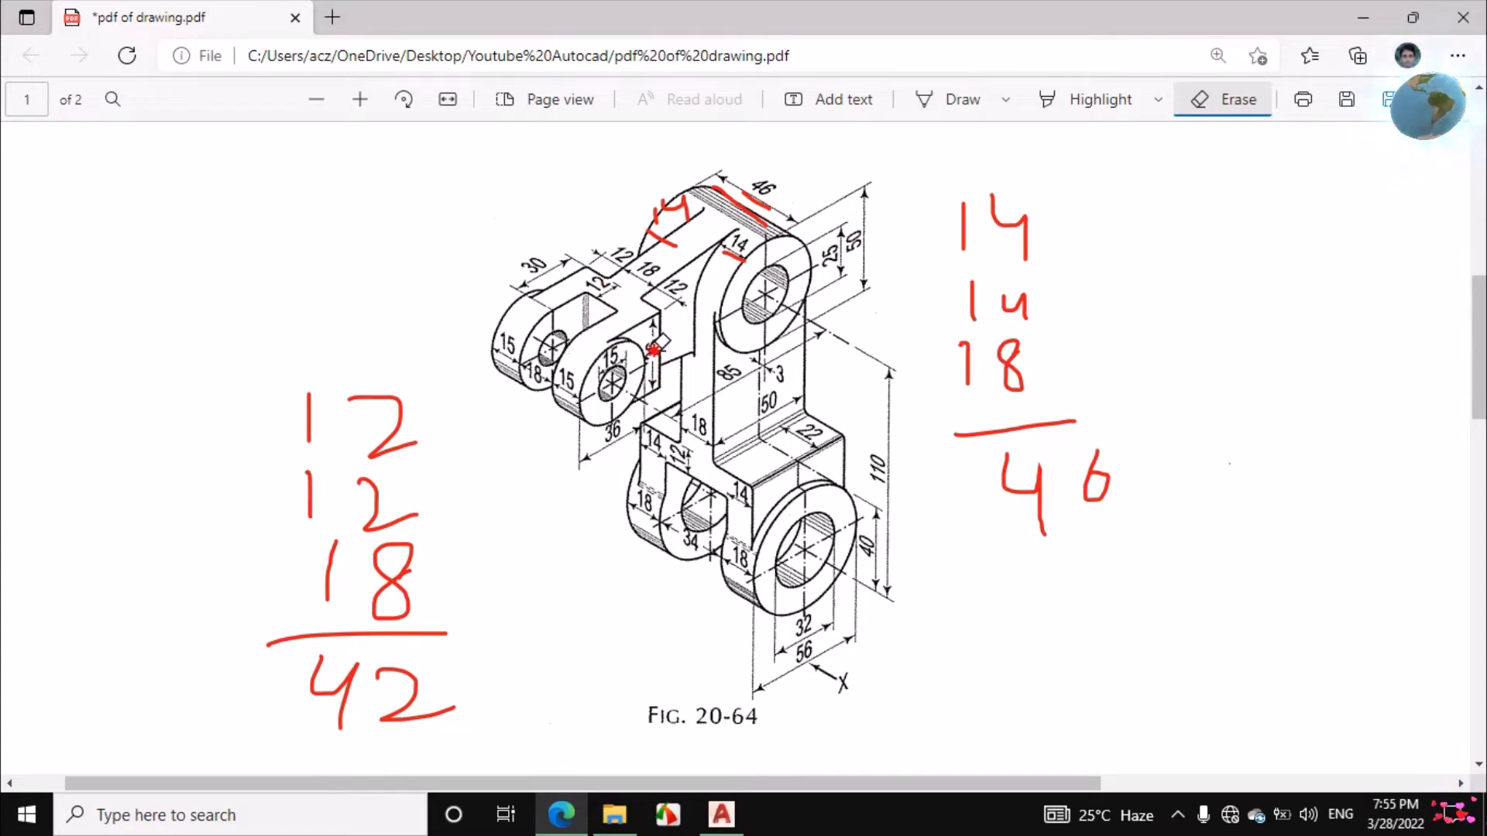
Mark the 12 thickness behind the slot, the slot's outline between the left lugs, and its 18 width.
left_click(948, 108)
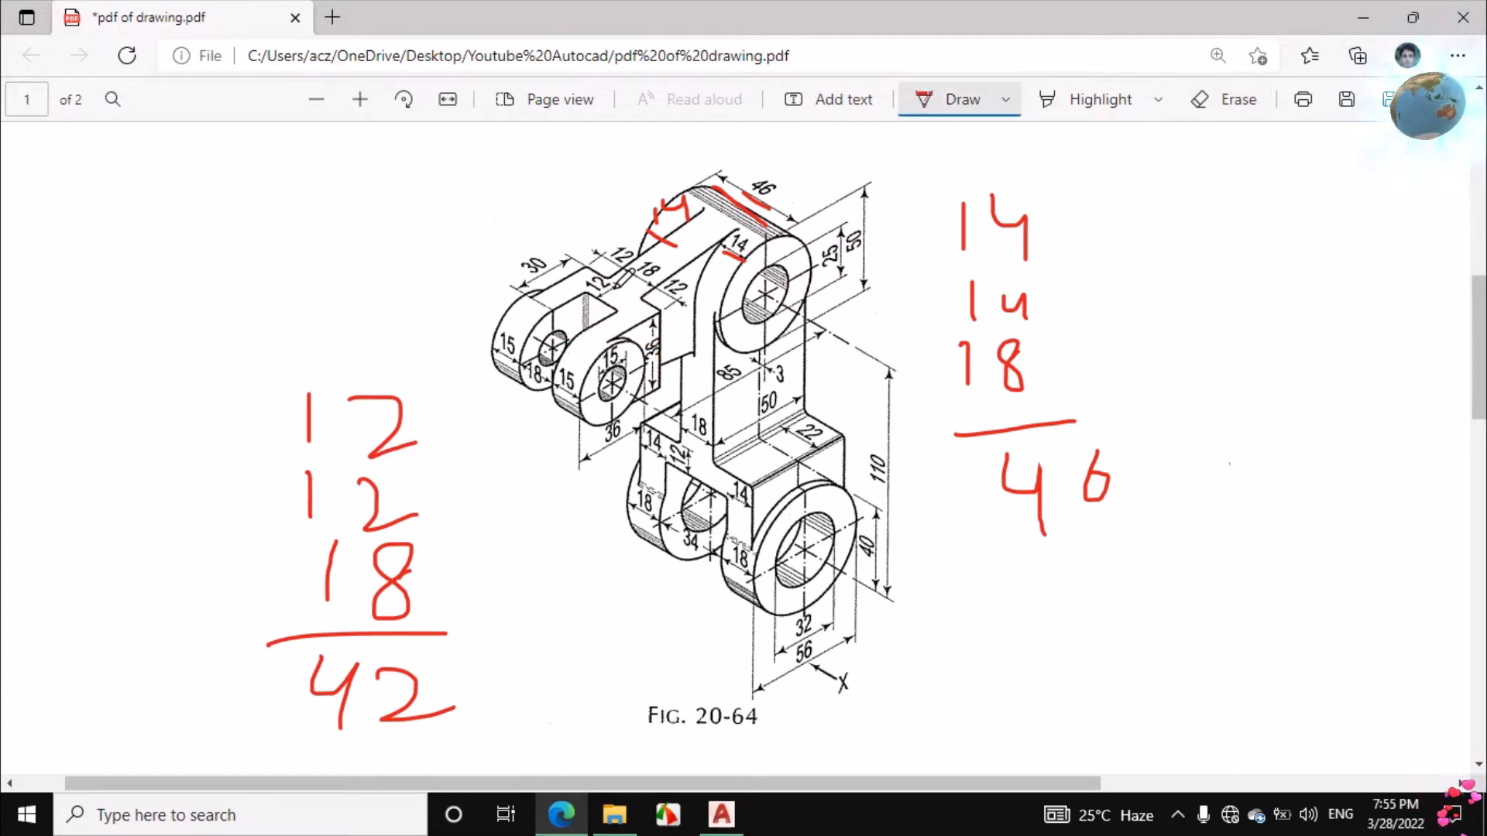
left_click_drag(618, 302, 643, 285)
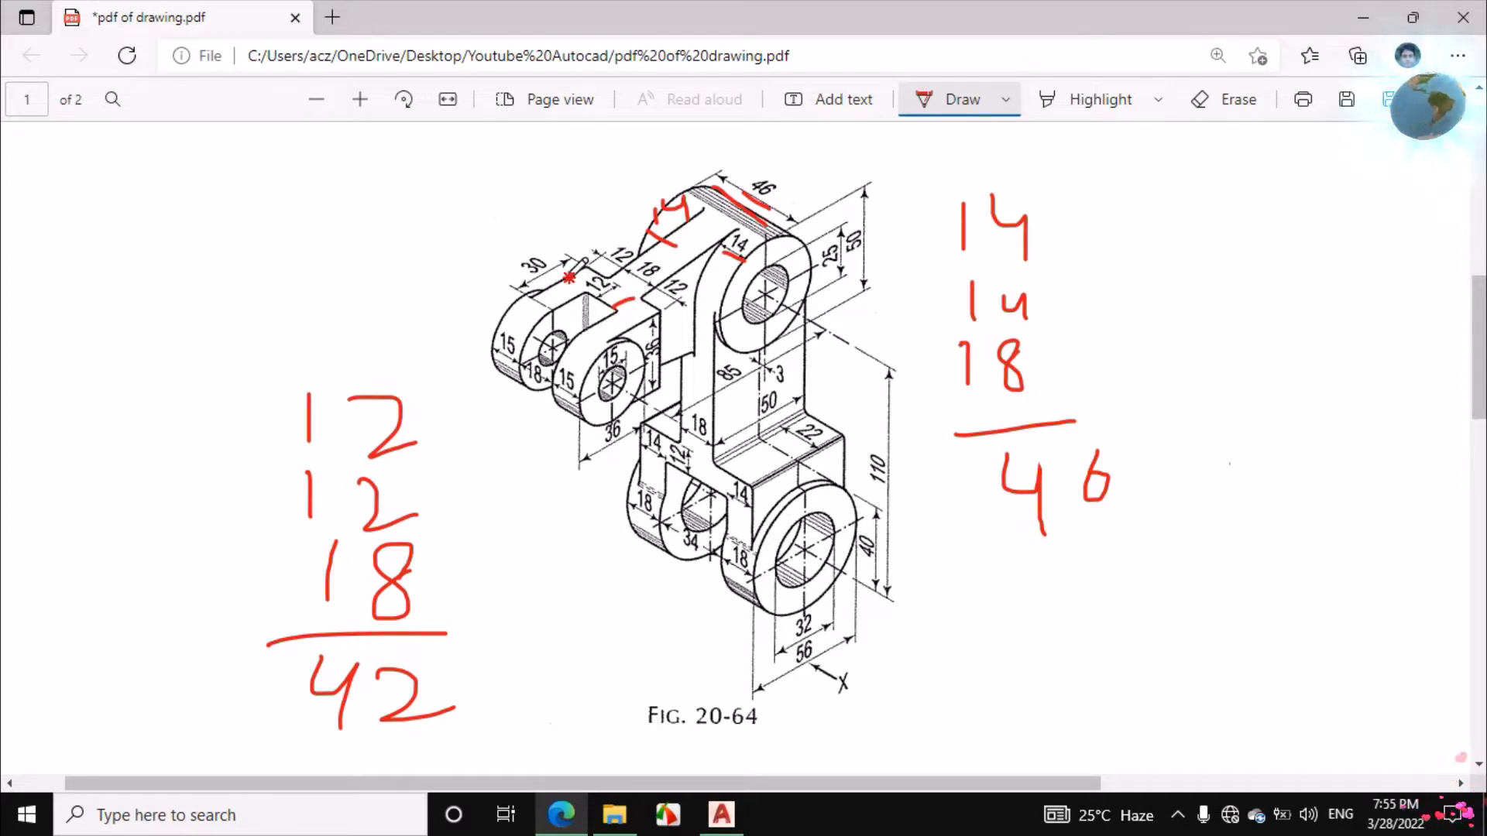
left_click_drag(569, 276, 629, 330)
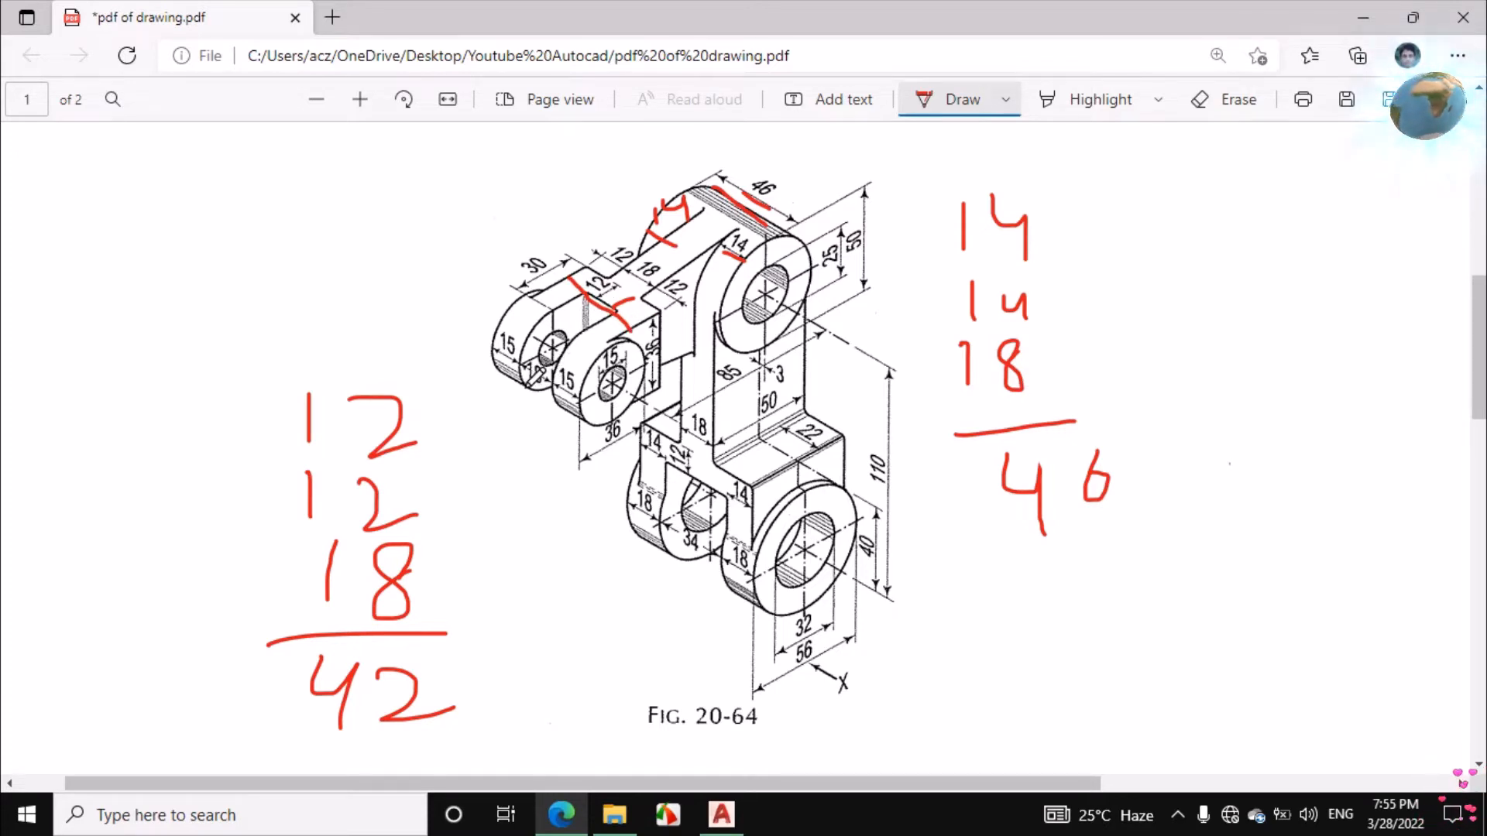
left_click_drag(527, 387, 548, 397)
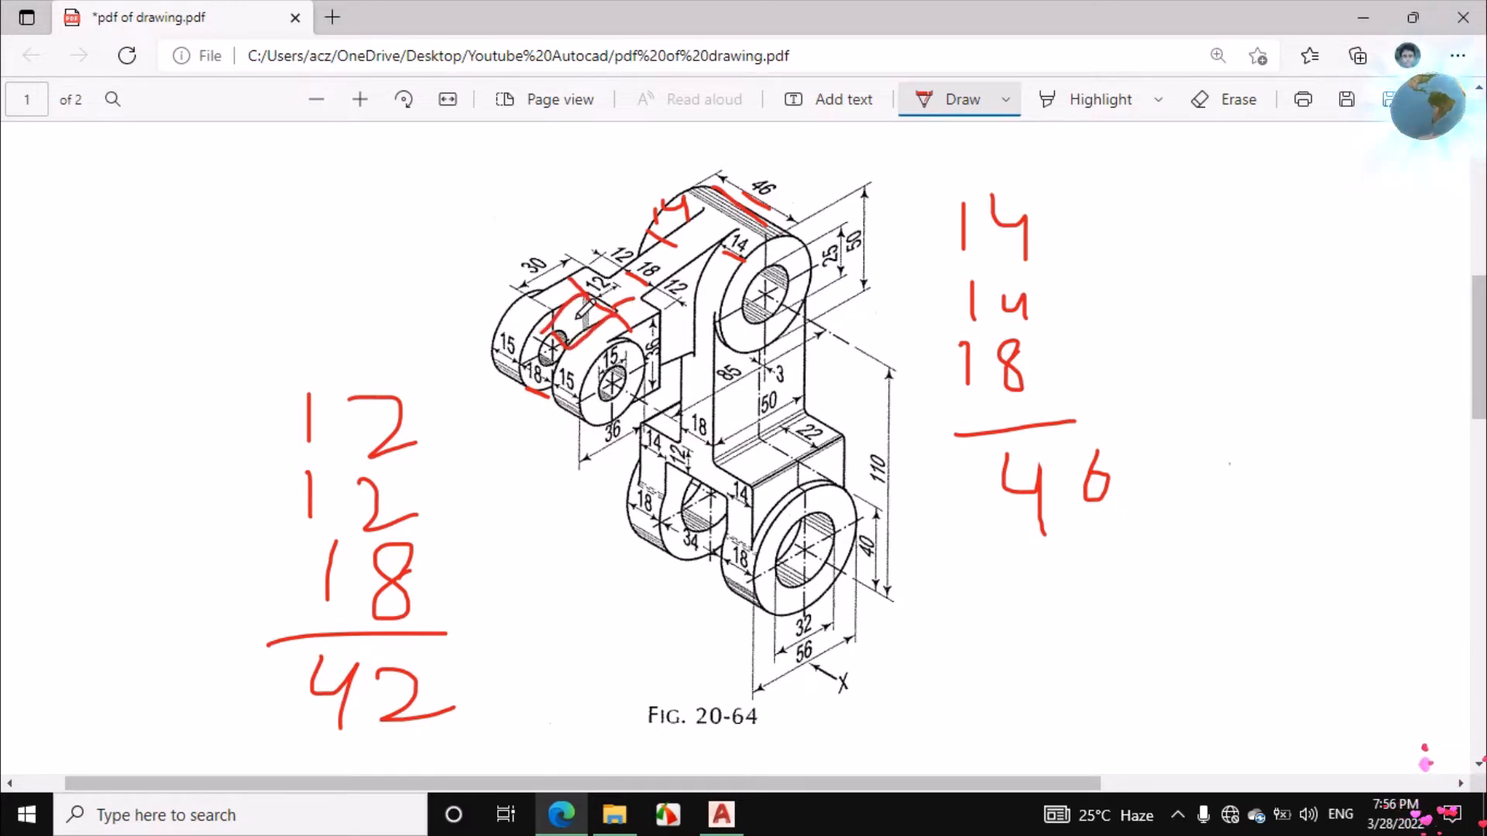
Switch to AutoCAD and draw a line 12 along the lug block's top side edge from its arm-end corner, continuing across to the opposite edge.
left_click(720, 814)
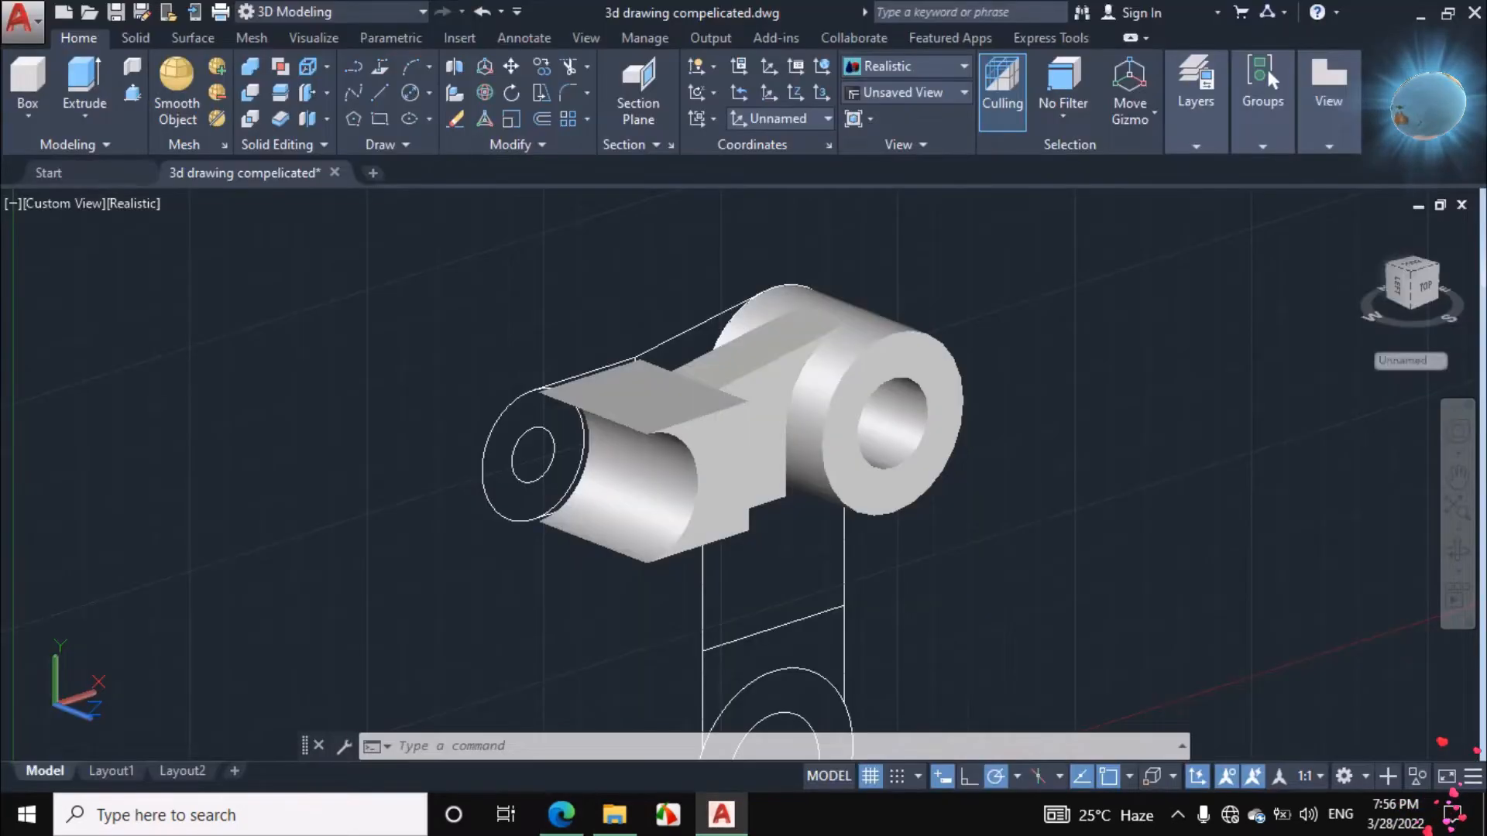
left_click(1456, 547)
left_click_drag(698, 452, 748, 515)
scroll(740, 499, "up", 2)
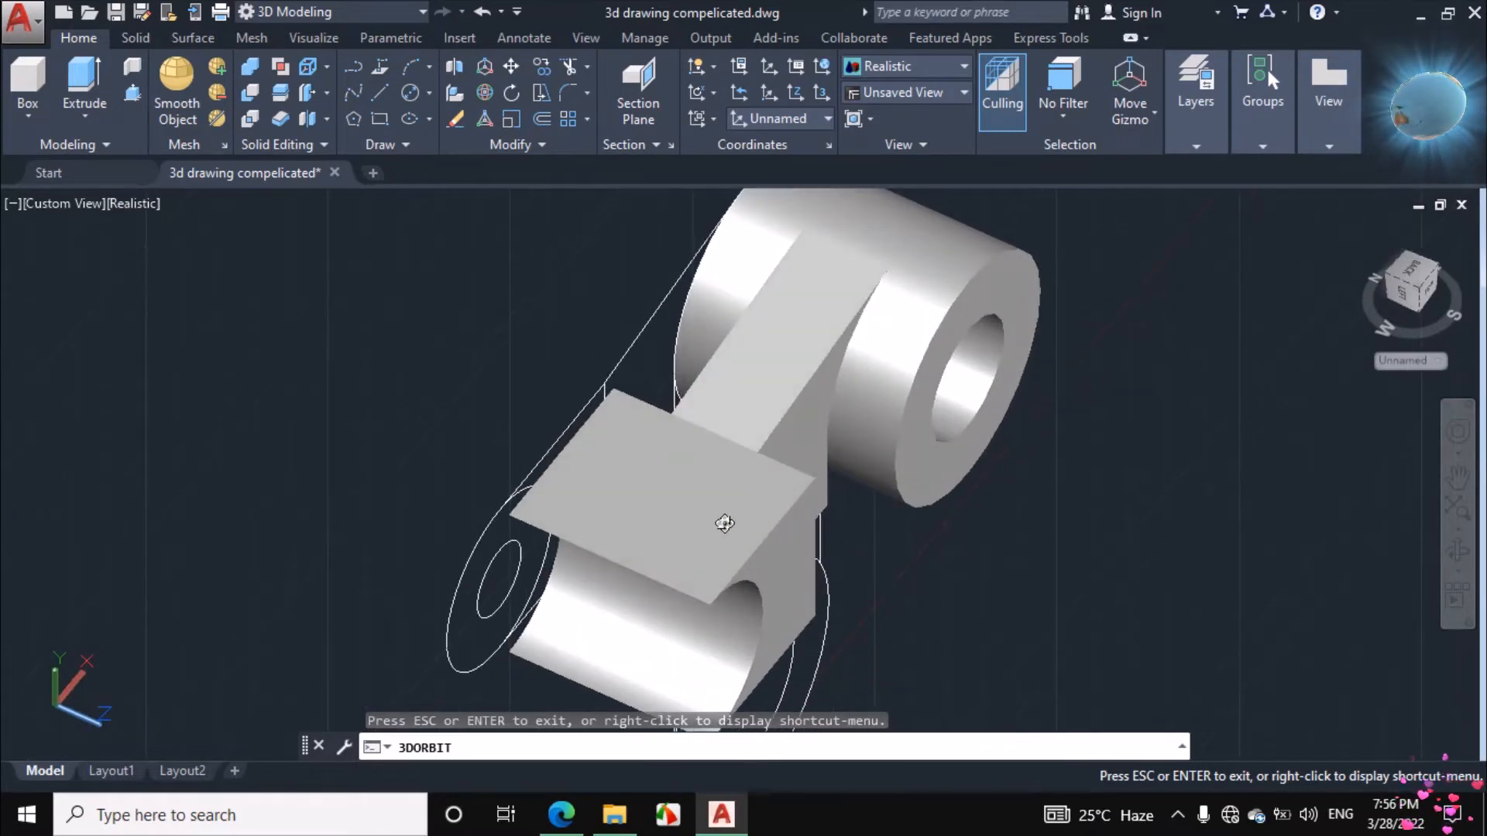
right_click(1109, 306)
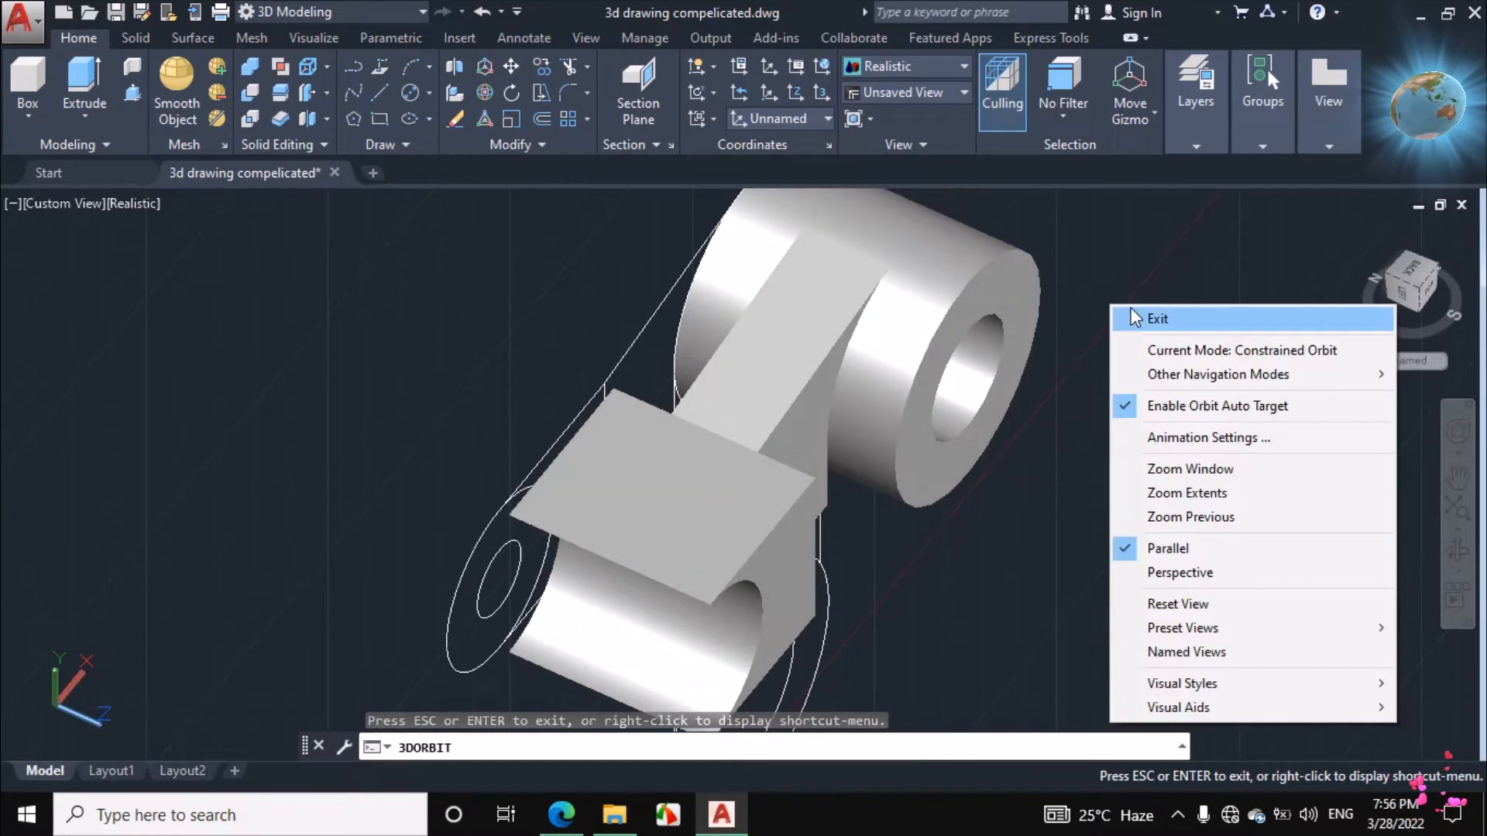
left_click(1132, 318)
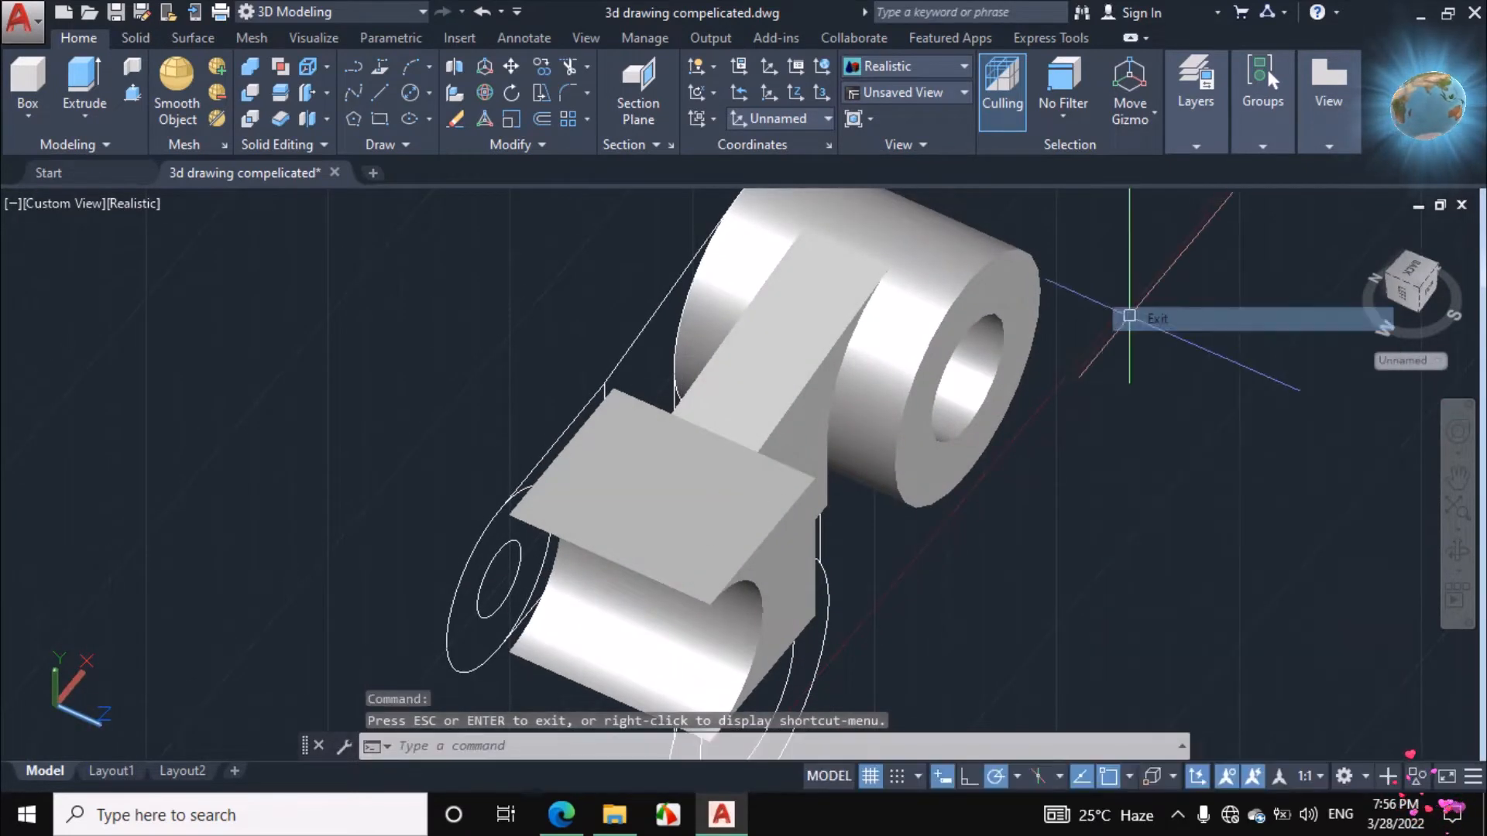
left_click(374, 88)
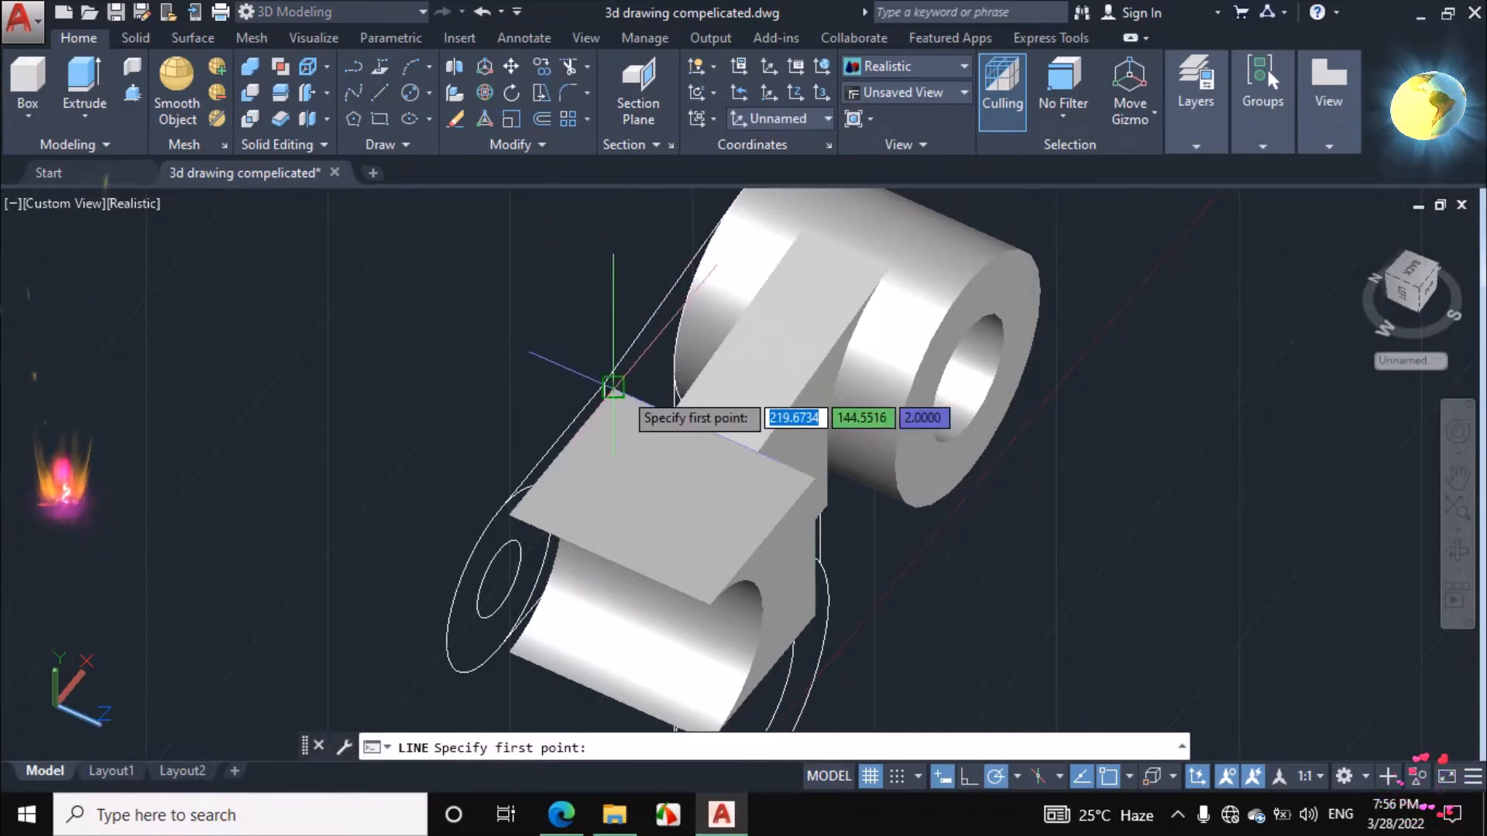
left_click(814, 478)
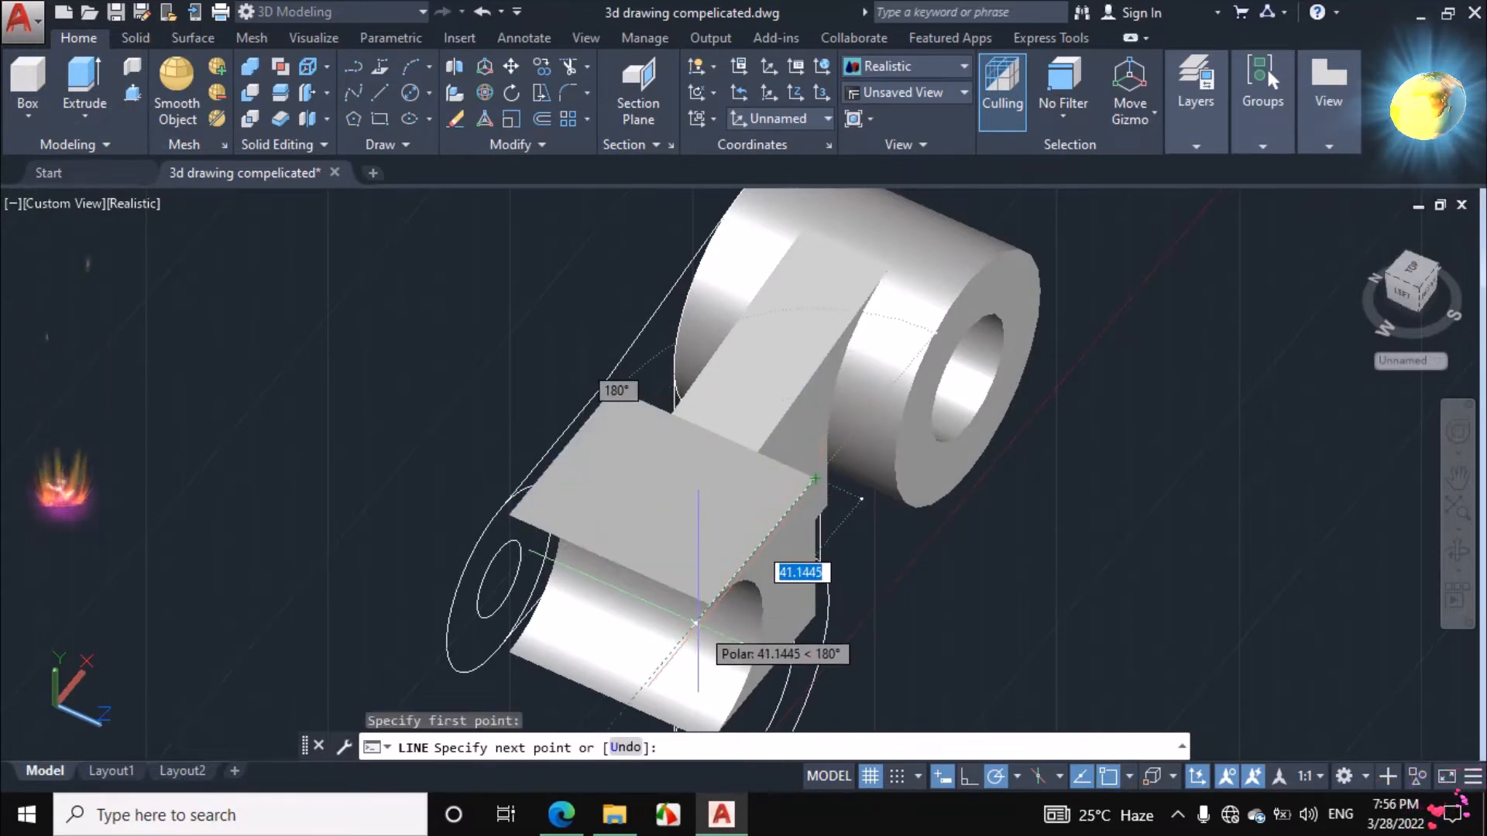
type("12")
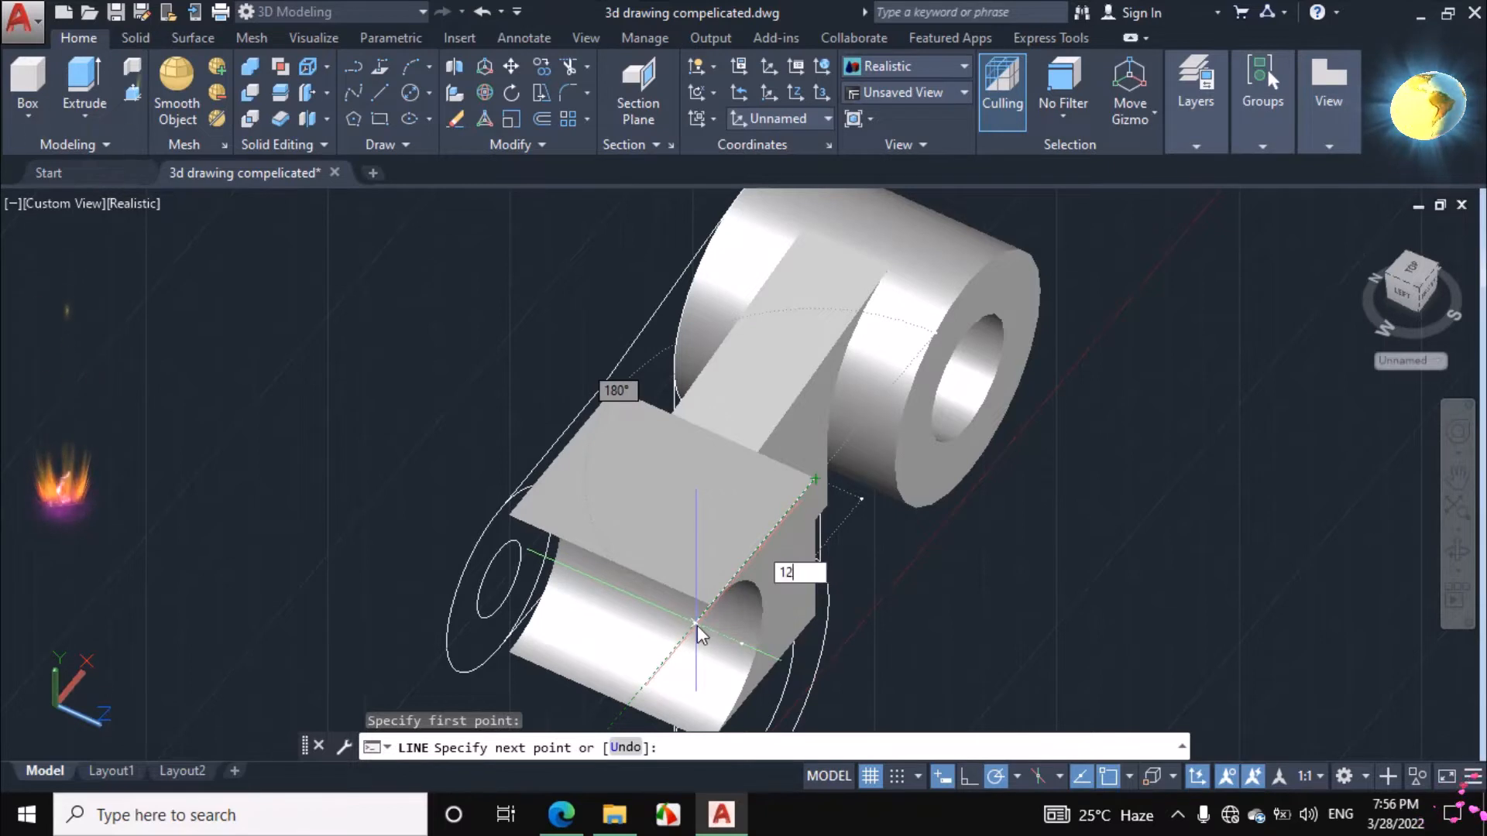
key("Return")
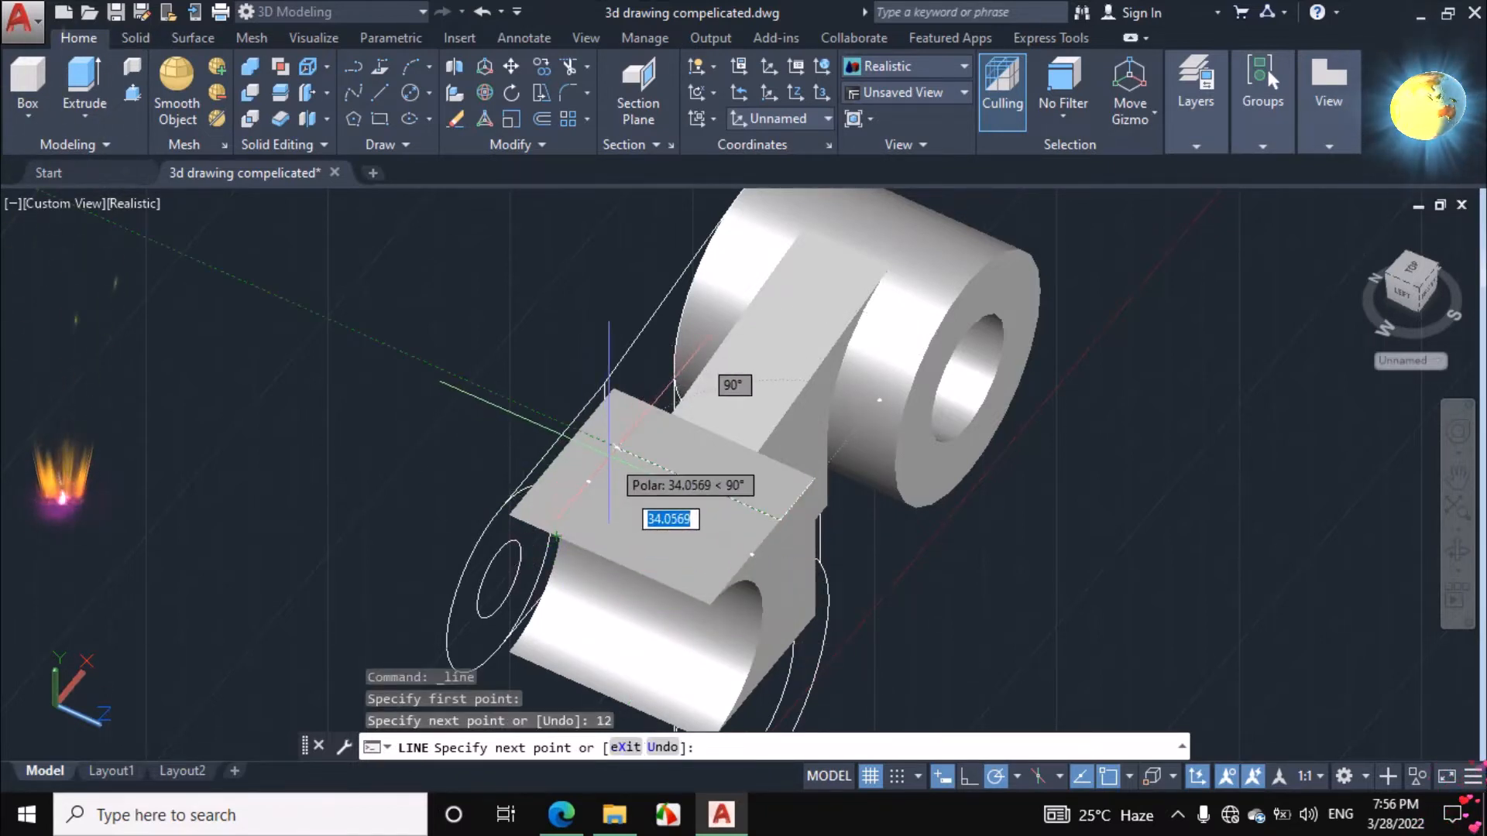
left_click(577, 426)
key("Escape")
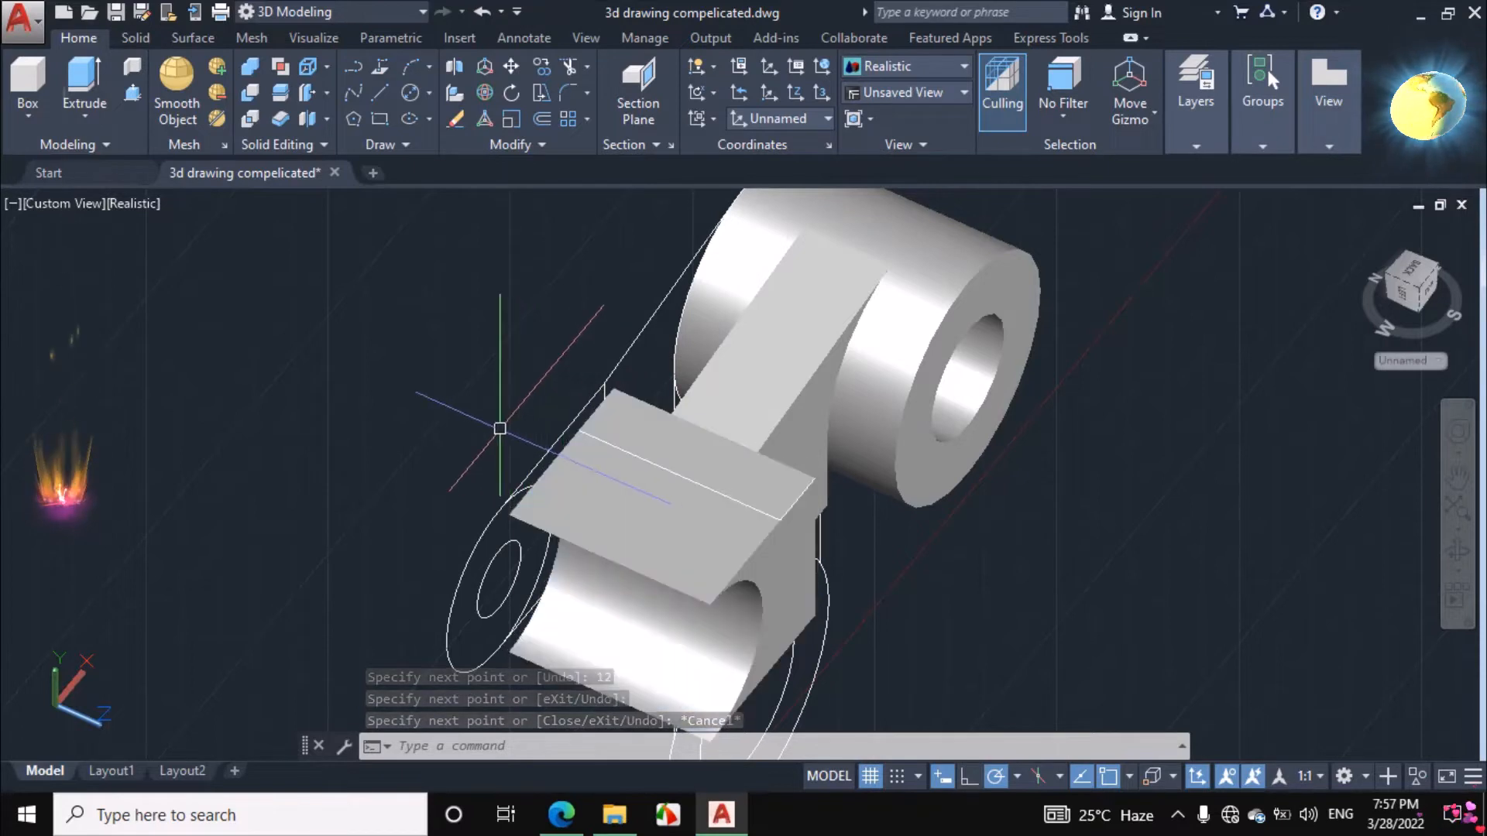
left_click(379, 92)
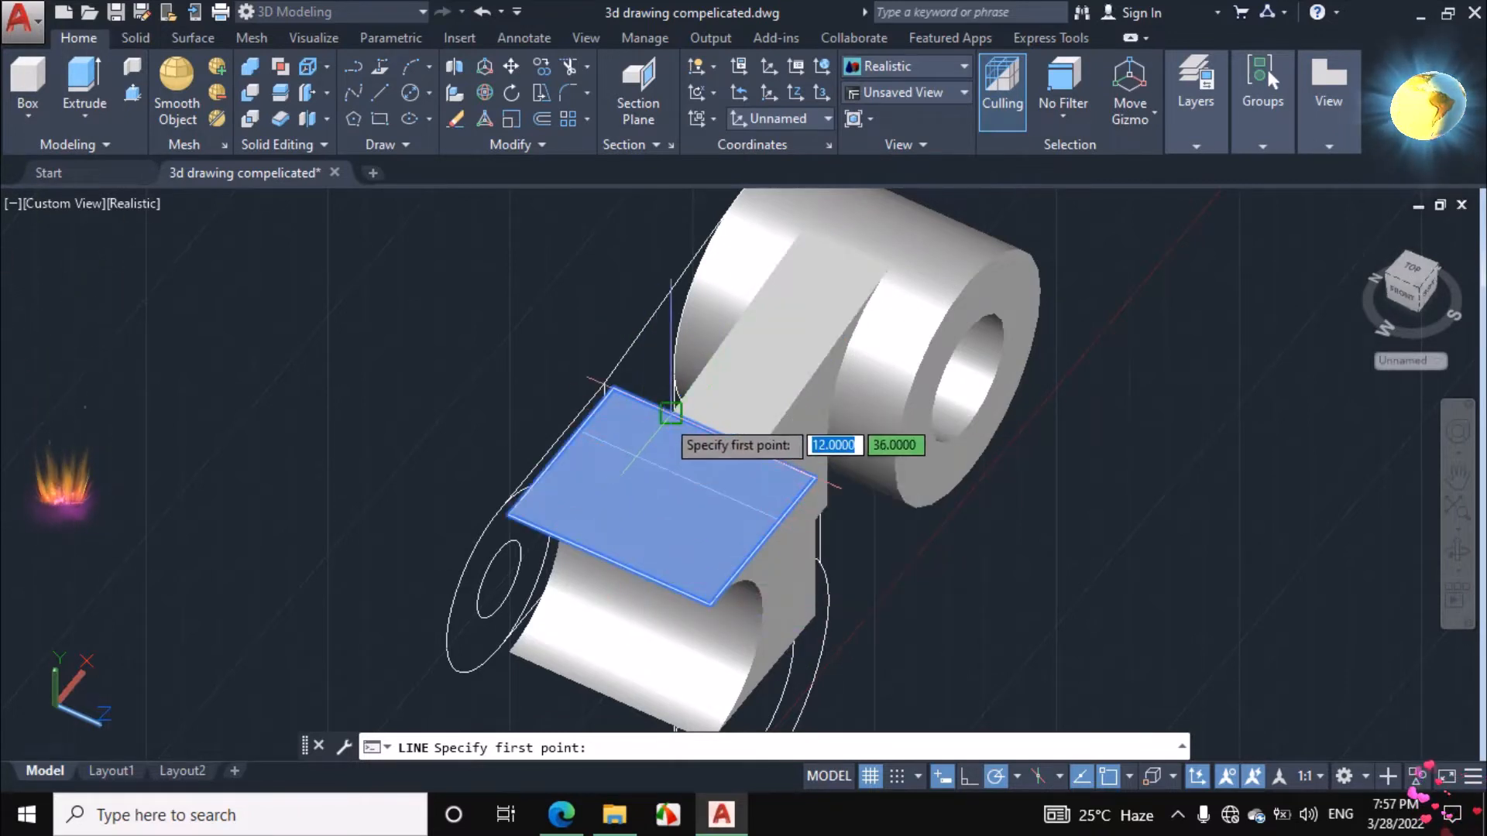
left_click(671, 413)
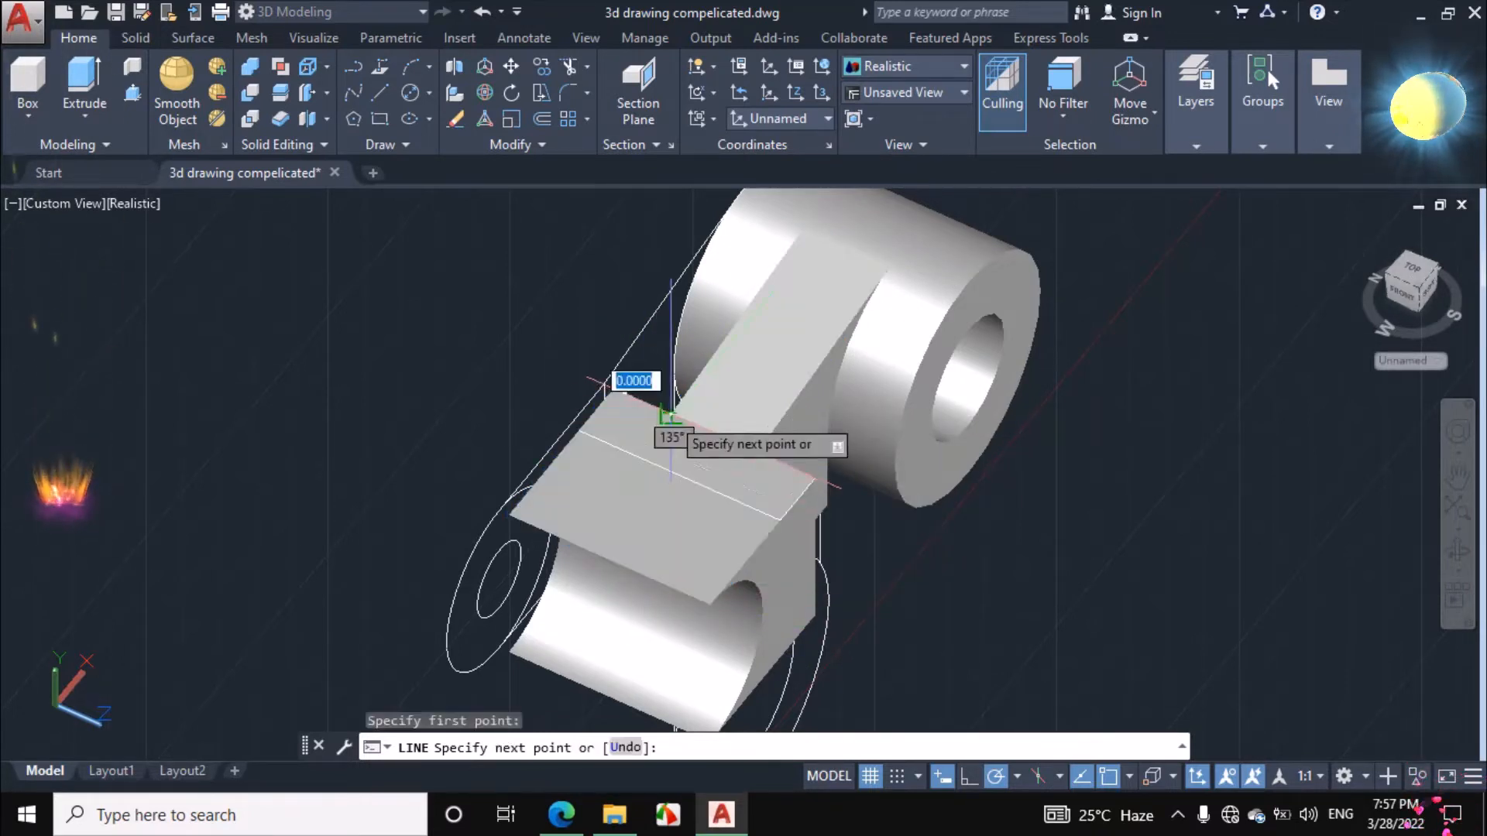
left_click(483, 675)
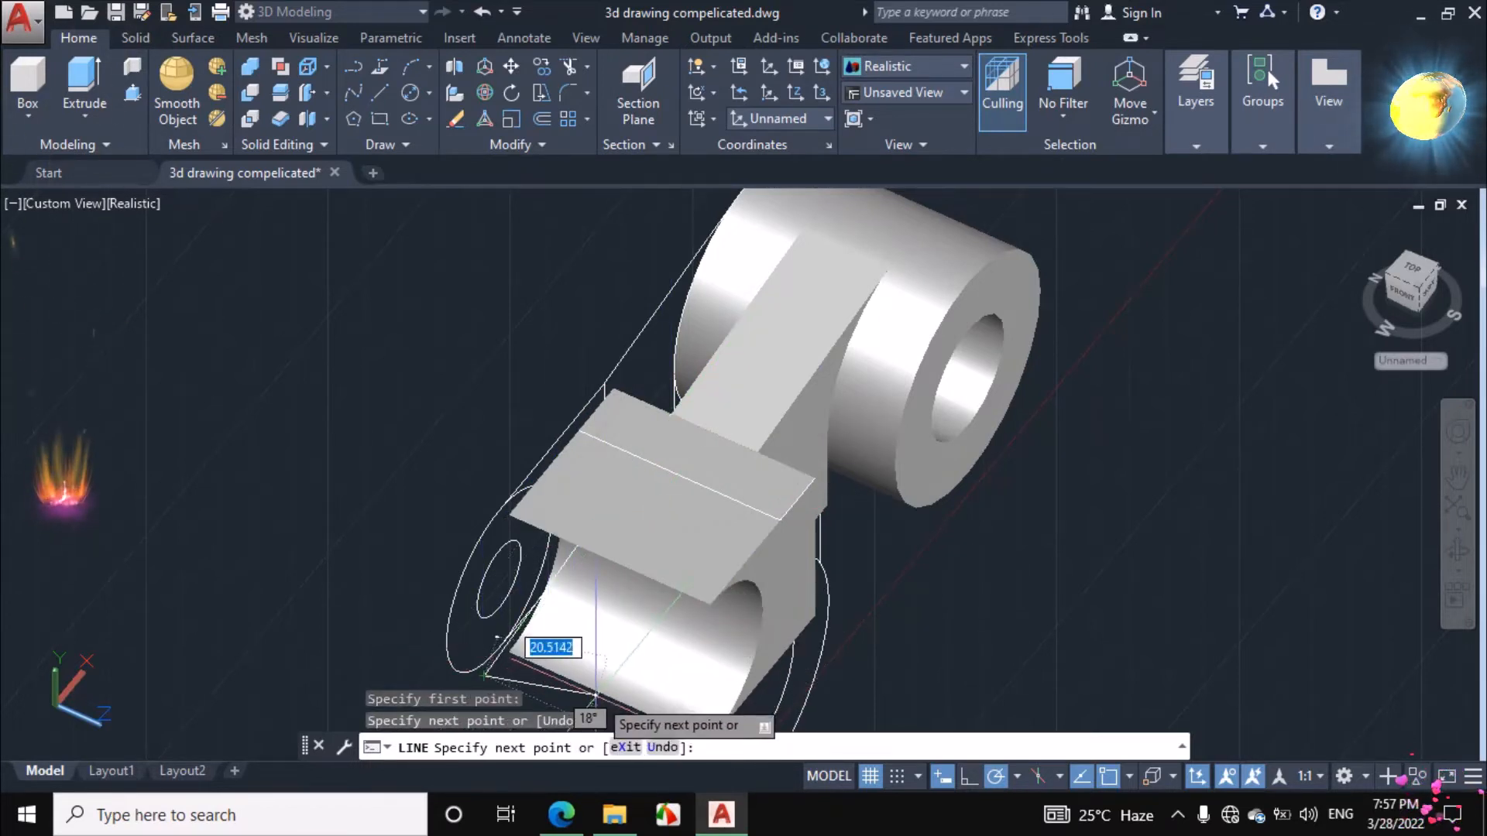
key("Escape")
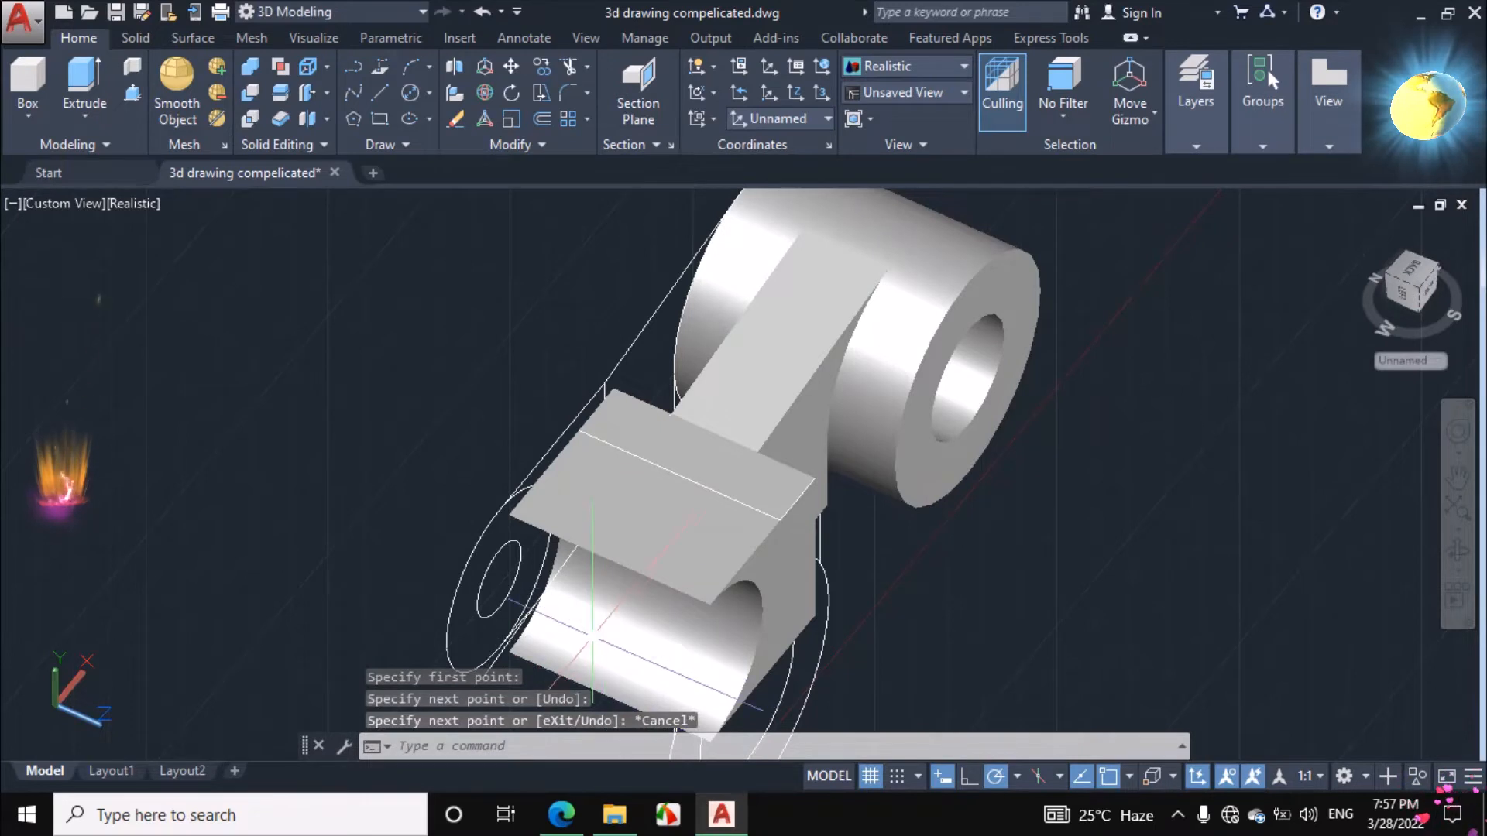
key("ctrl+z")
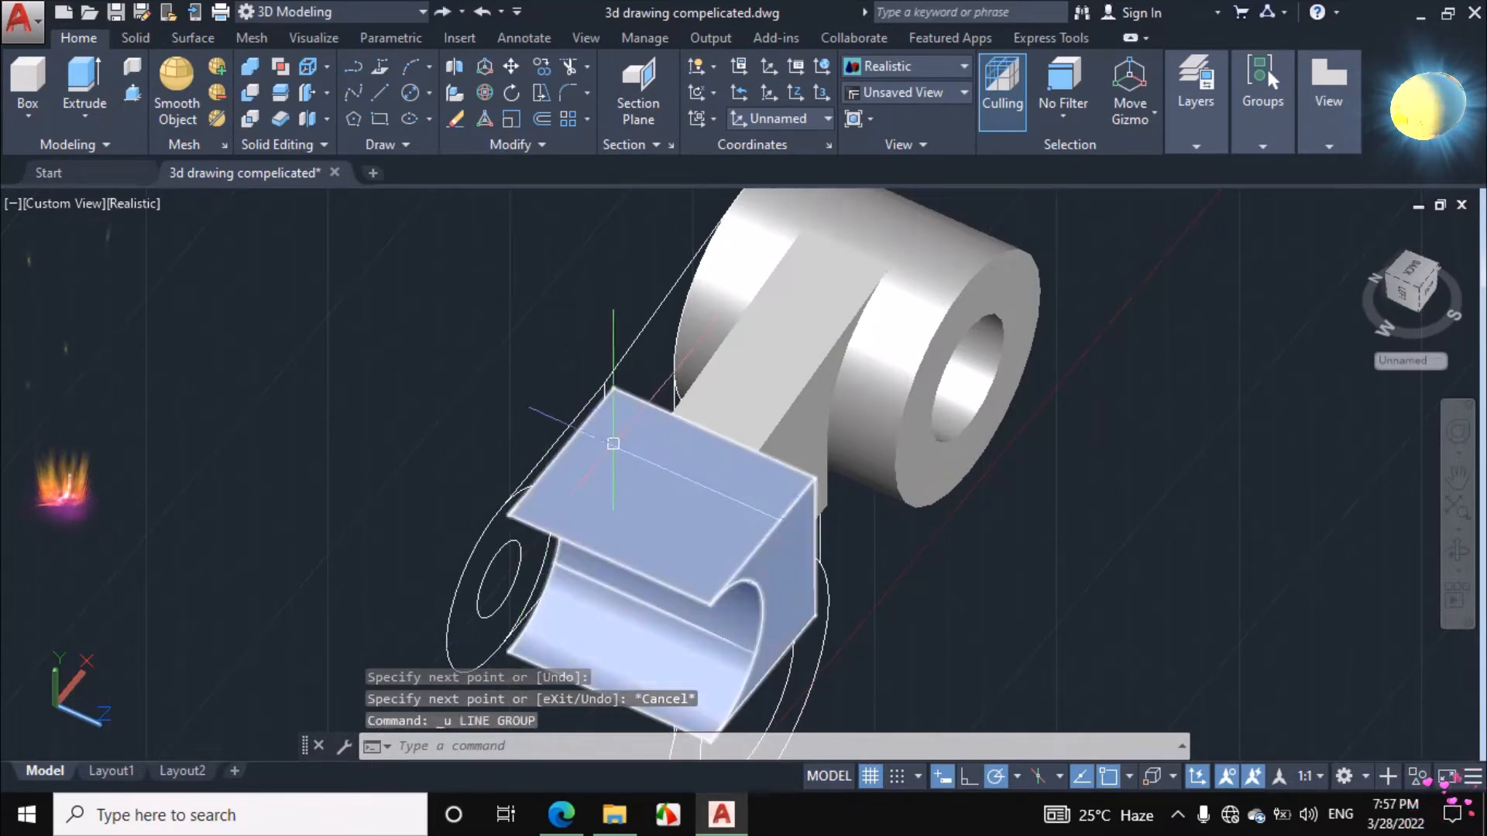
Draw the slot outline from the arm's corner perpendicular to the block's front edge, 18 along that edge, and back perpendicular to the cross line.
left_click(378, 94)
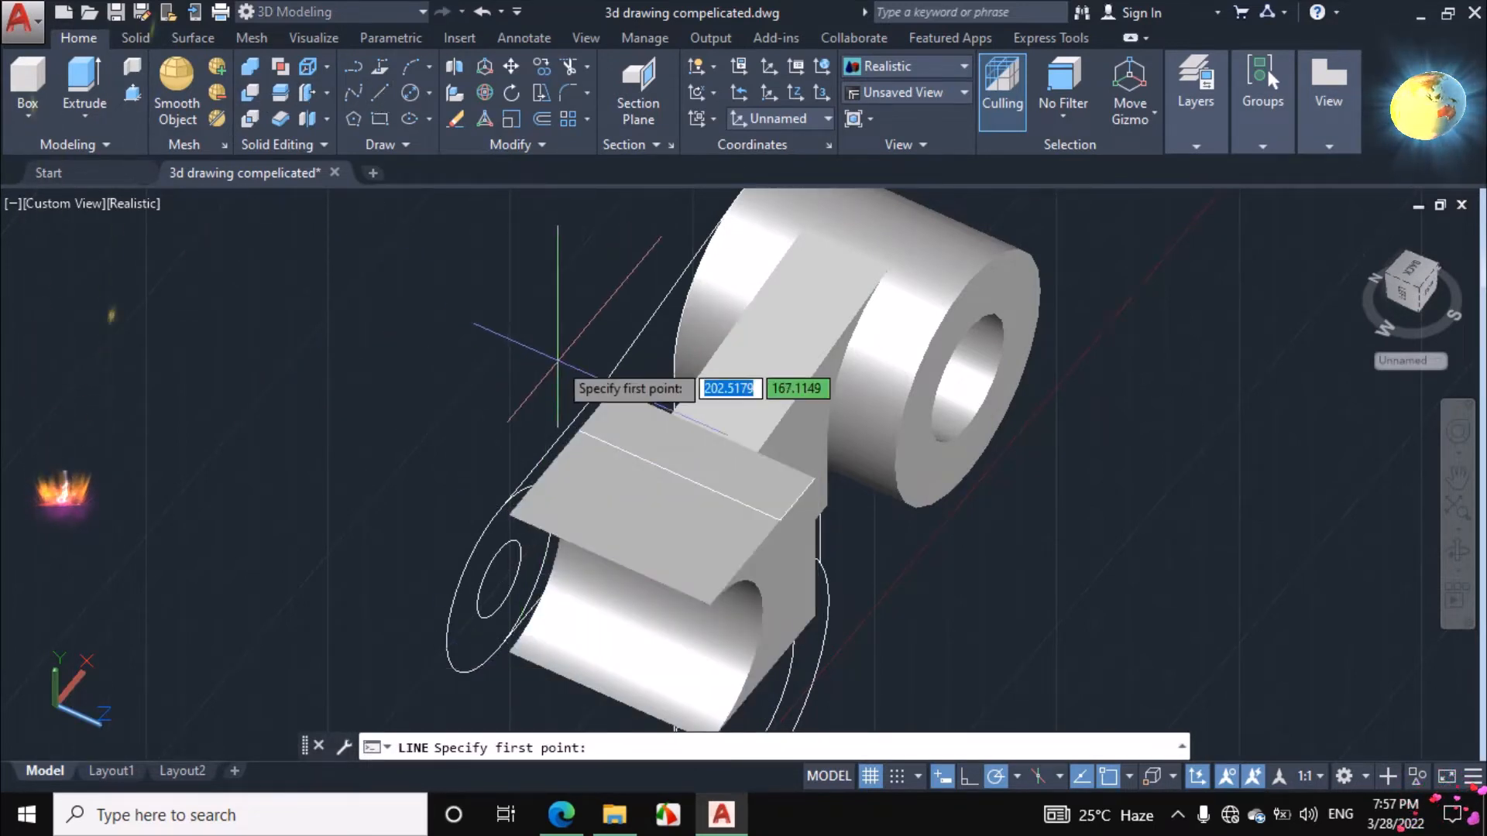
left_click(670, 413)
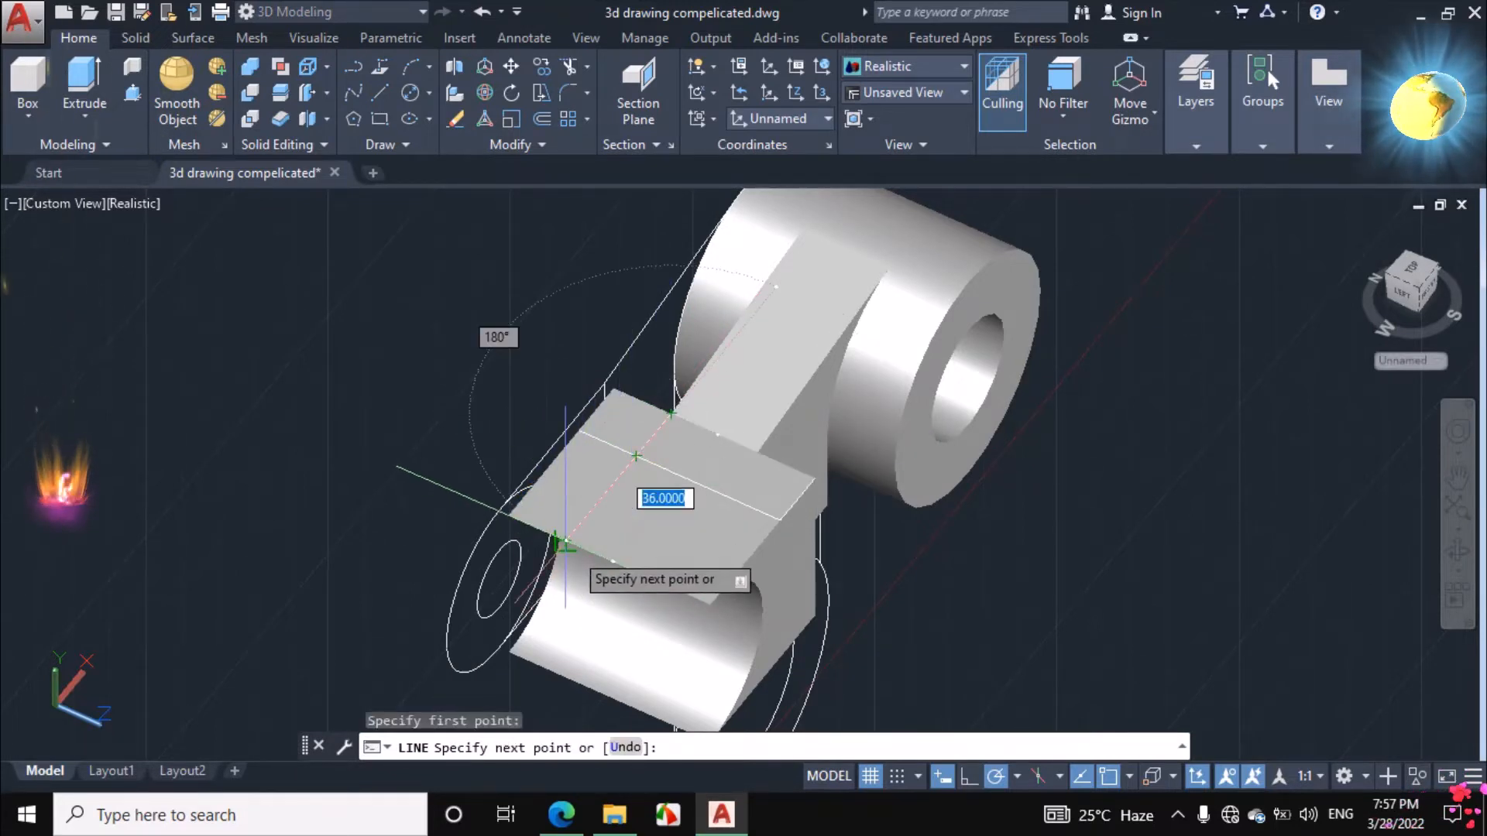
scroll(567, 542, "up", 2)
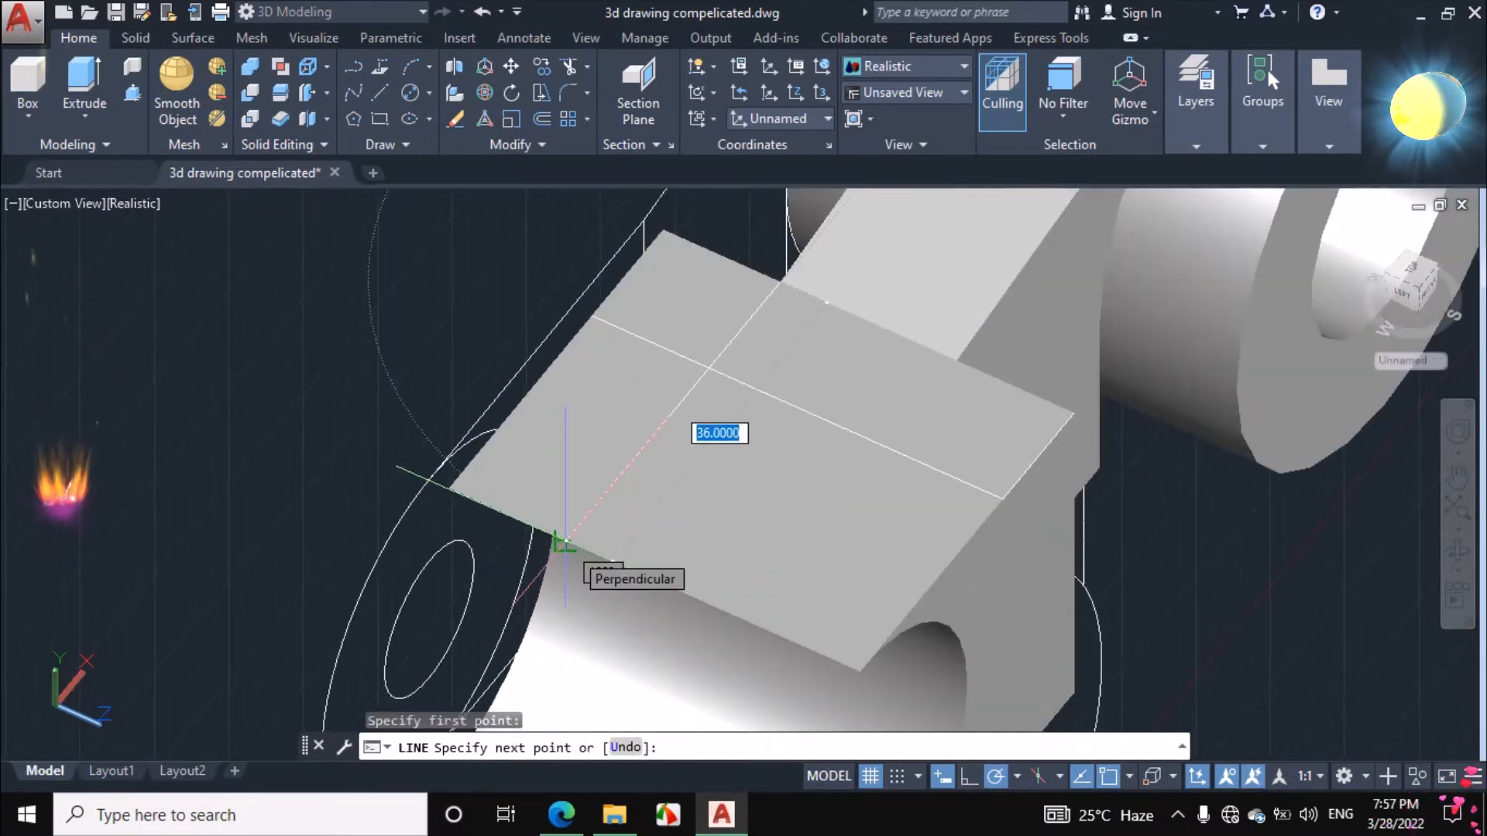
left_click(566, 542)
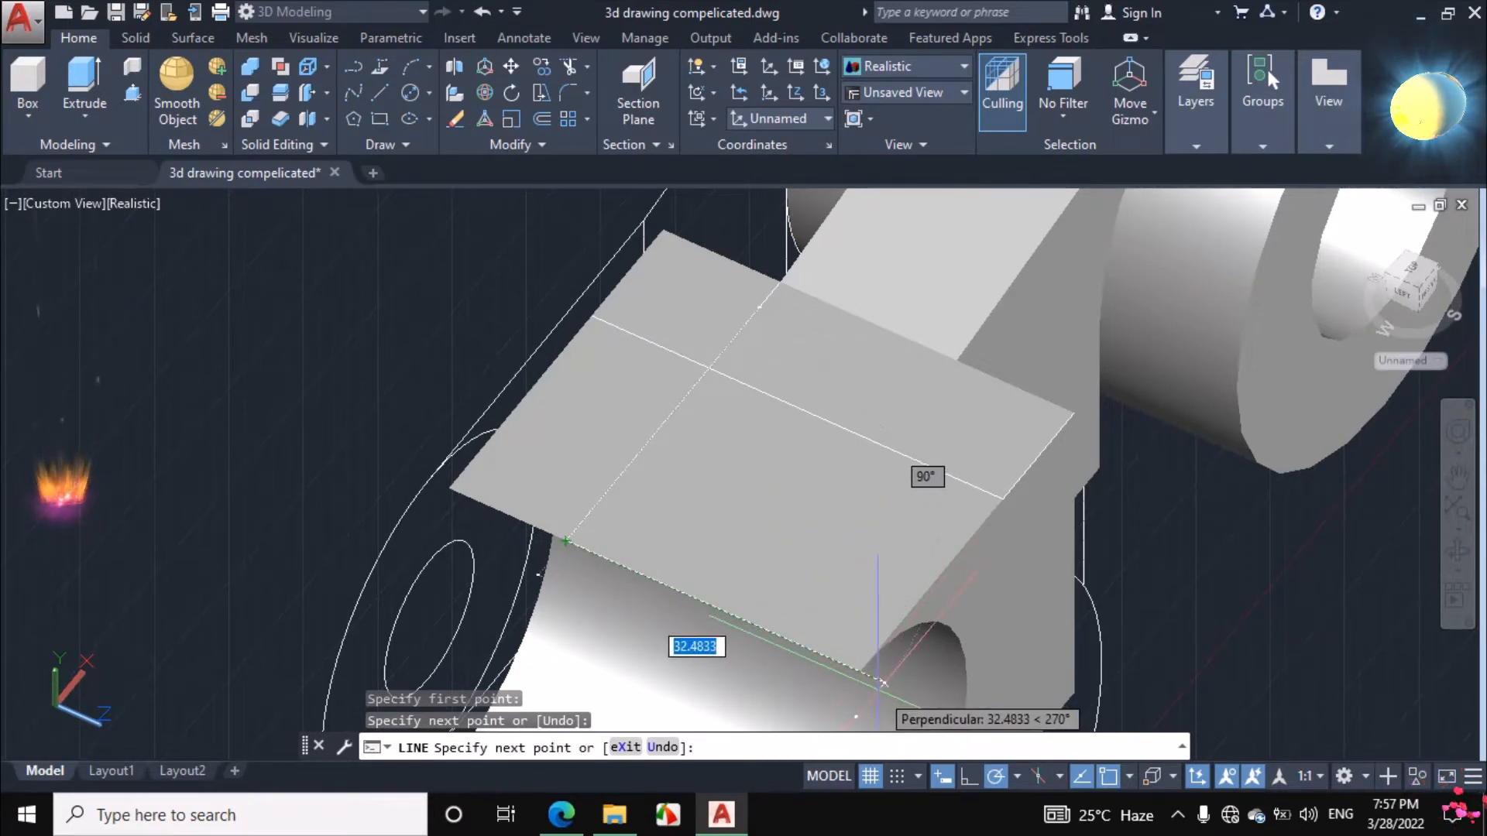
type("18")
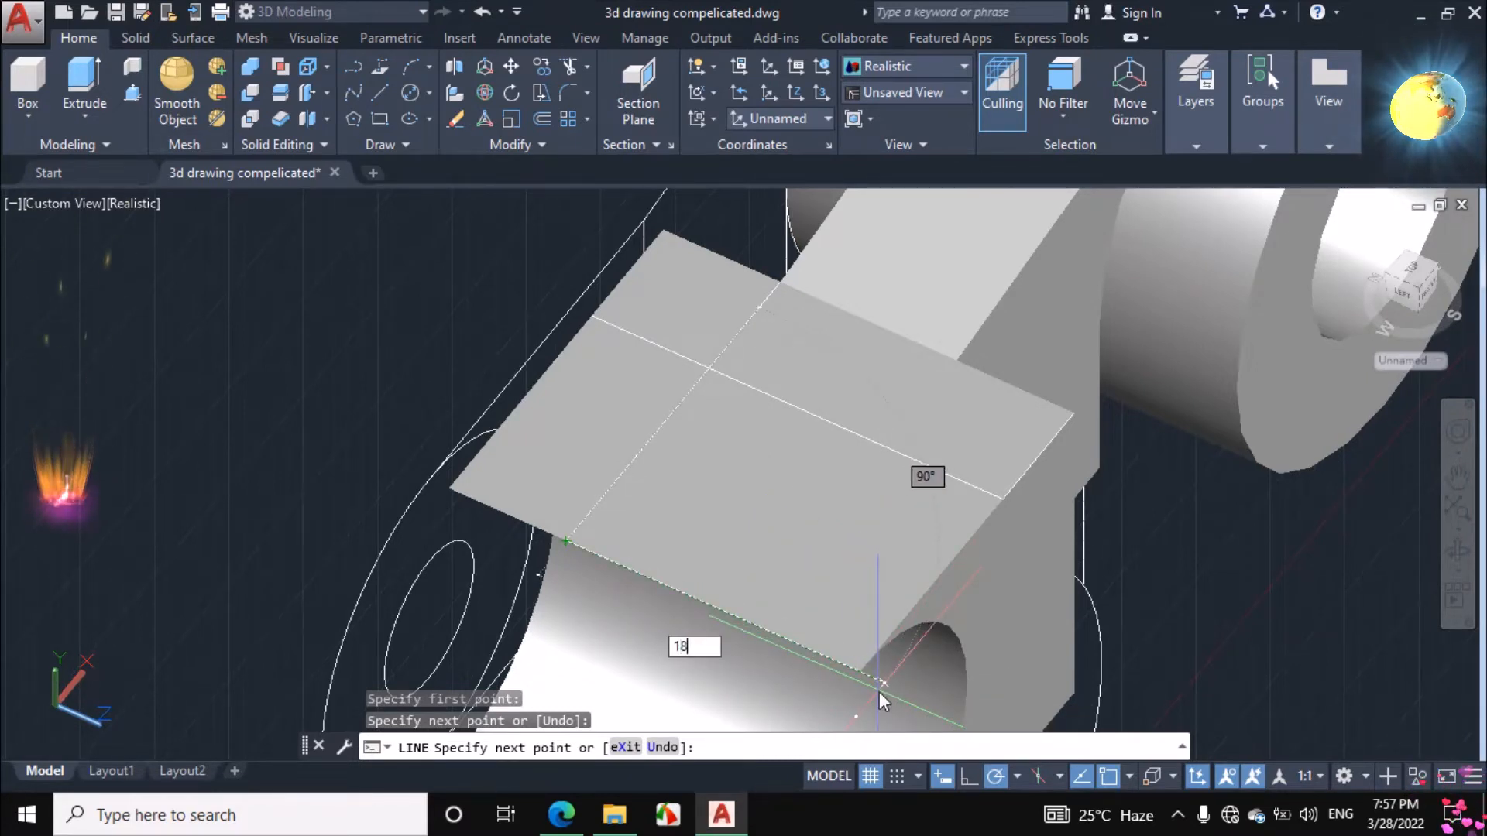
key("Return")
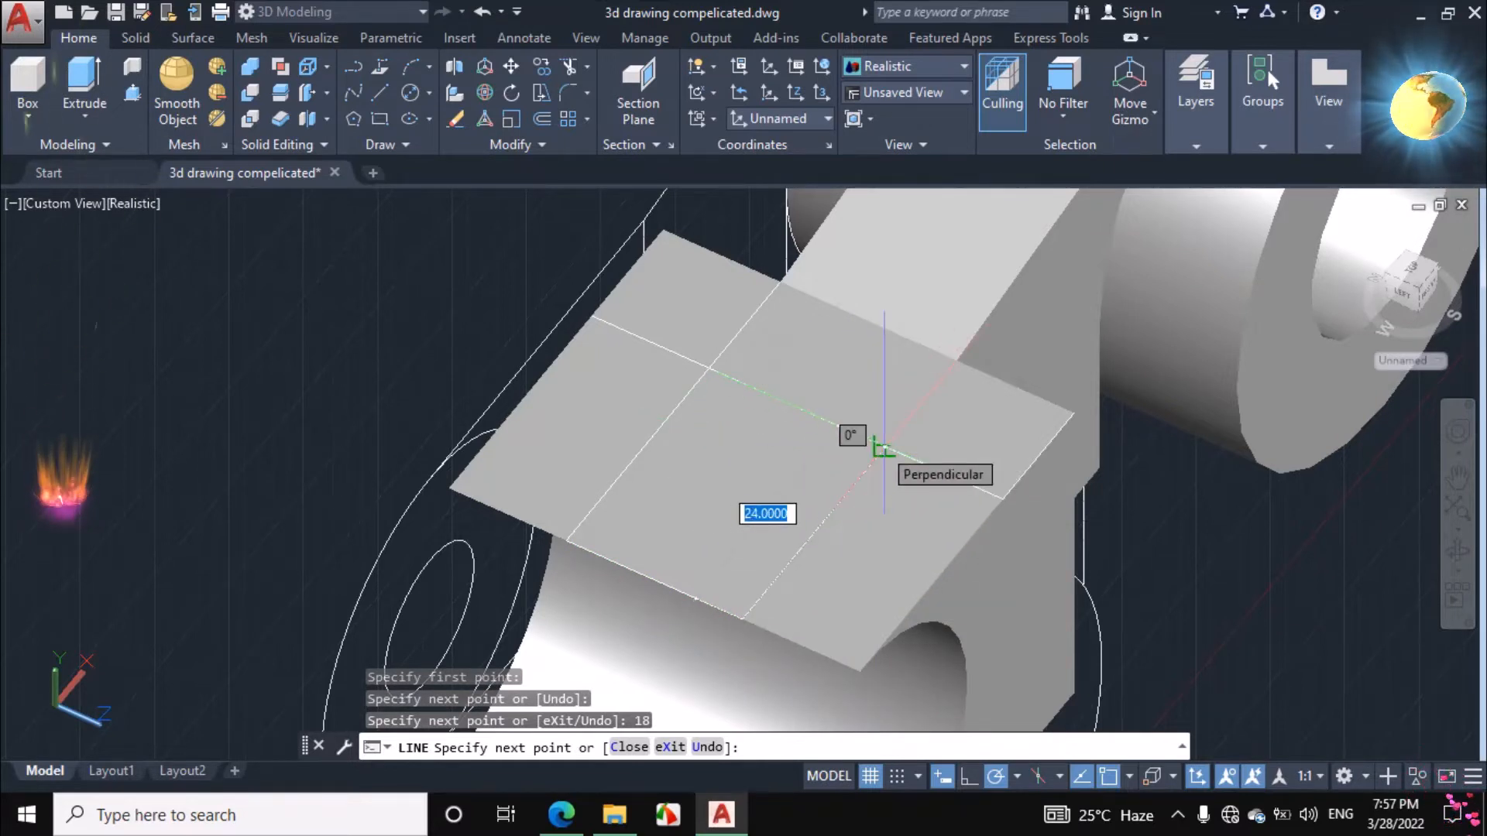
left_click(882, 449)
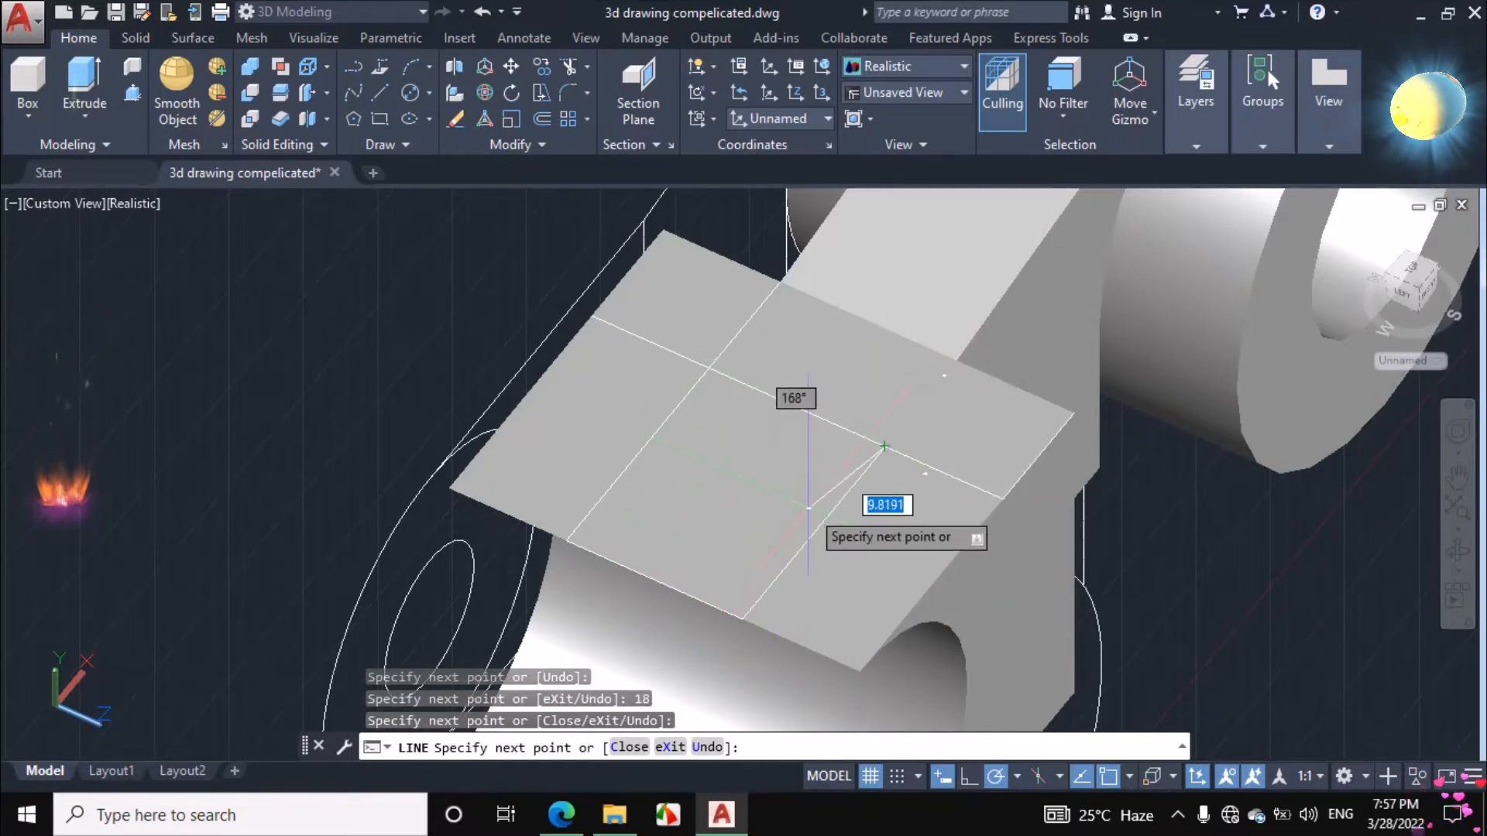
key("Escape")
Presspull the 18-wide slot area on the block's top face down through the block to cut the slot.
scroll(774, 464, "down", 4)
scroll(596, 462, "up", 3)
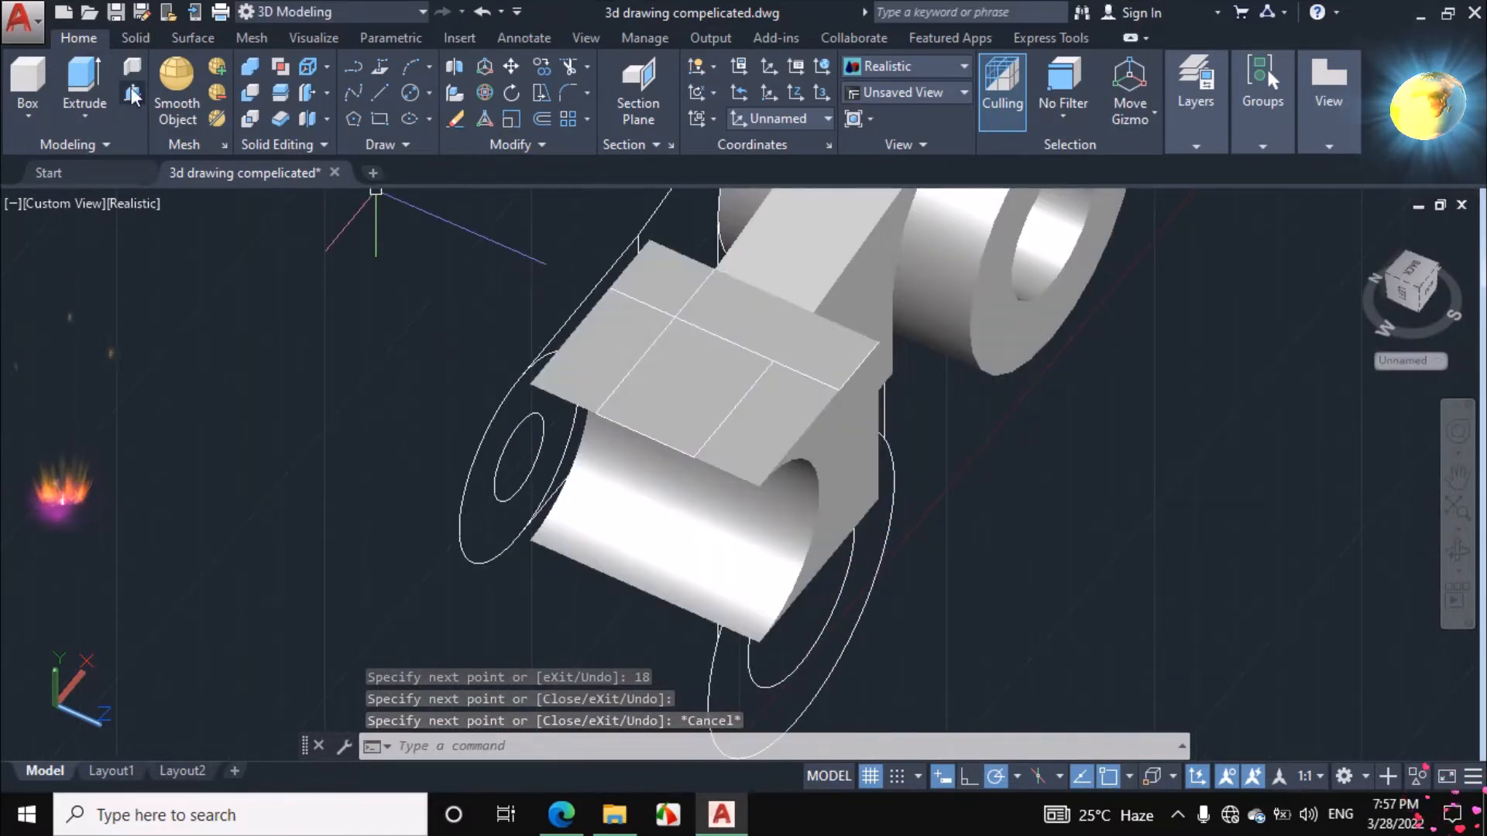
left_click(132, 93)
left_click(639, 368)
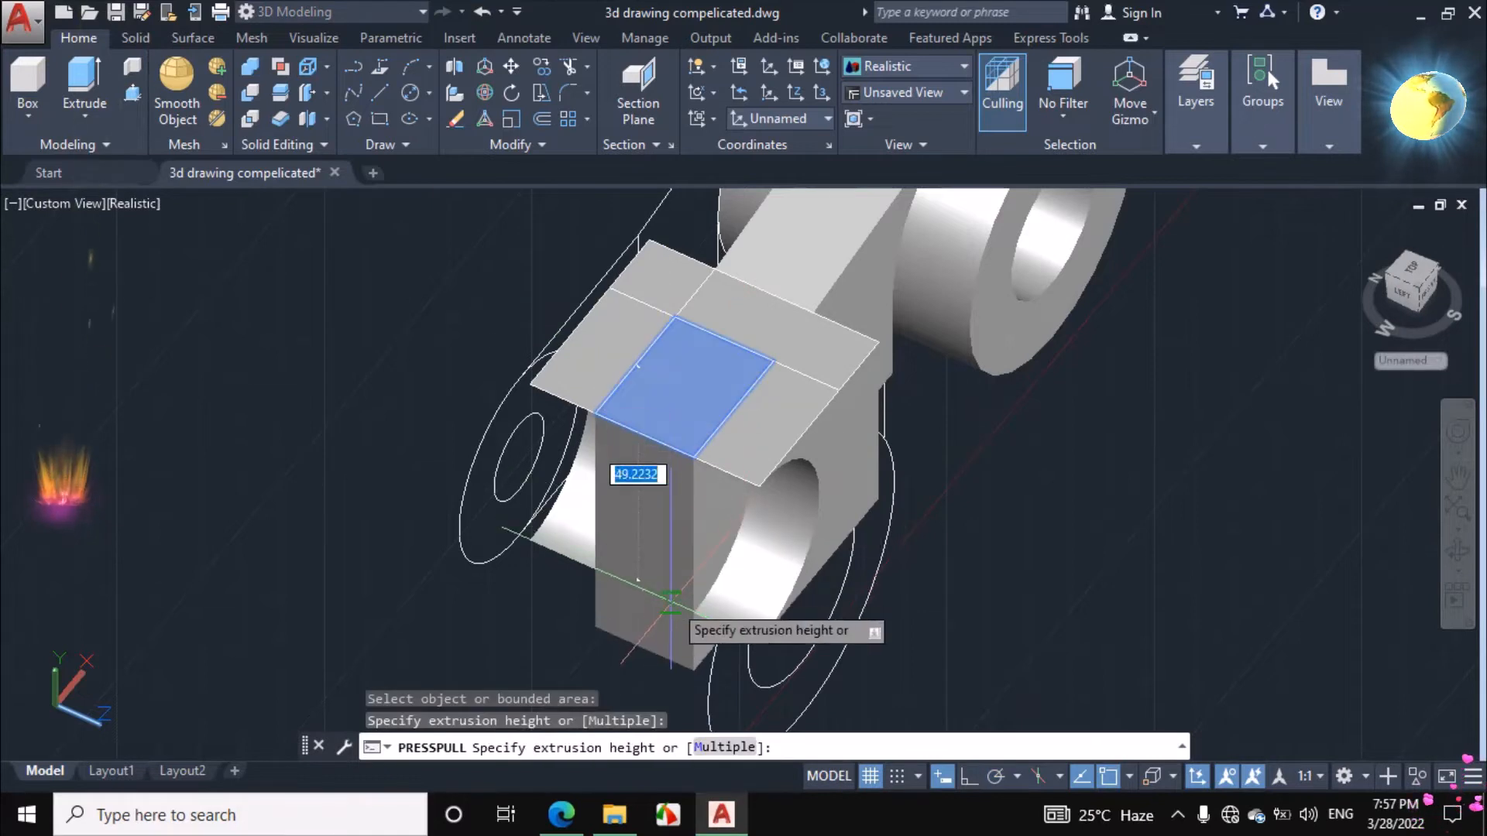
left_click(670, 603)
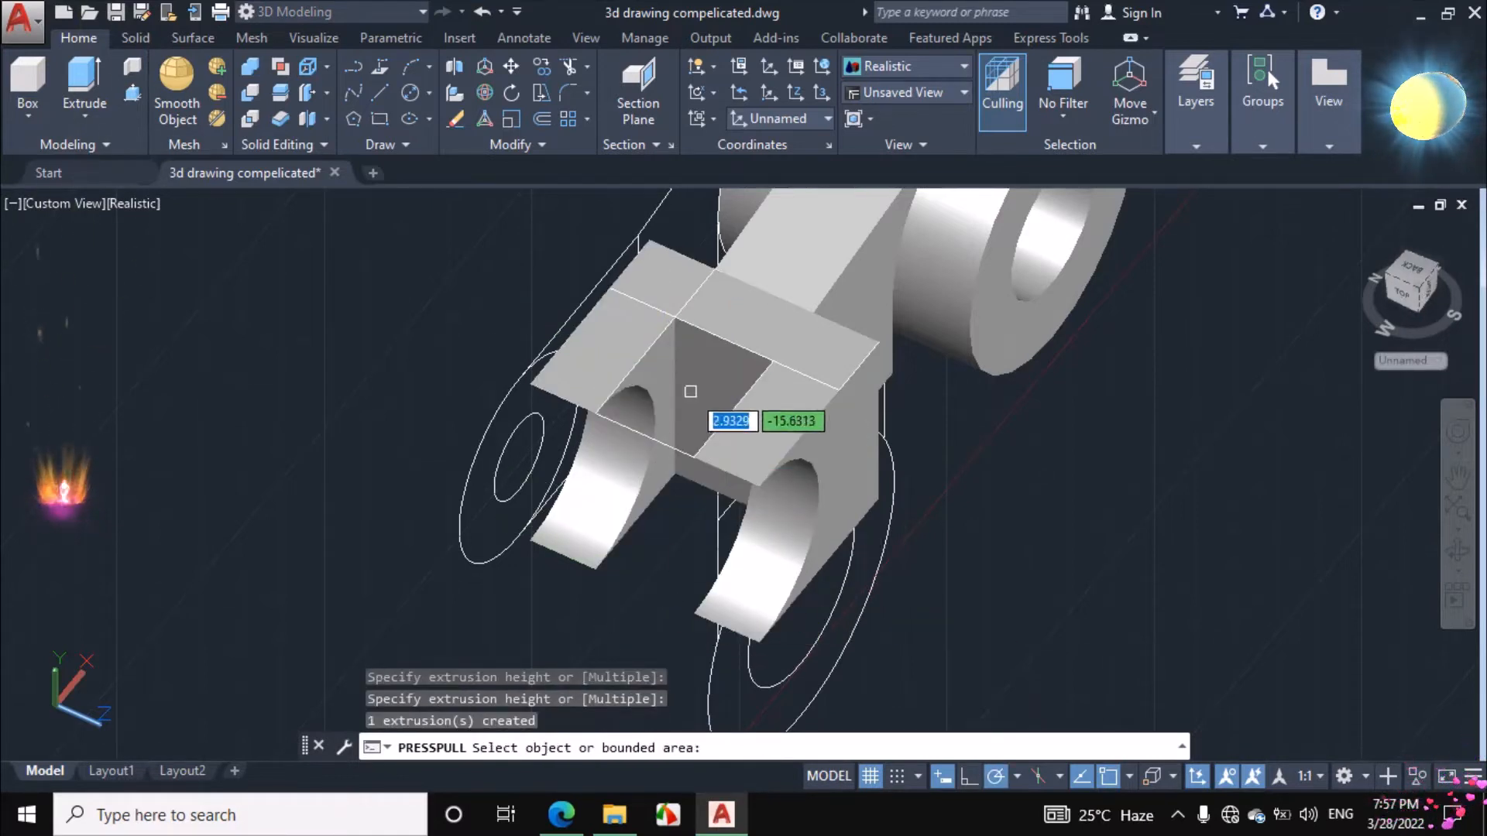
key("Return")
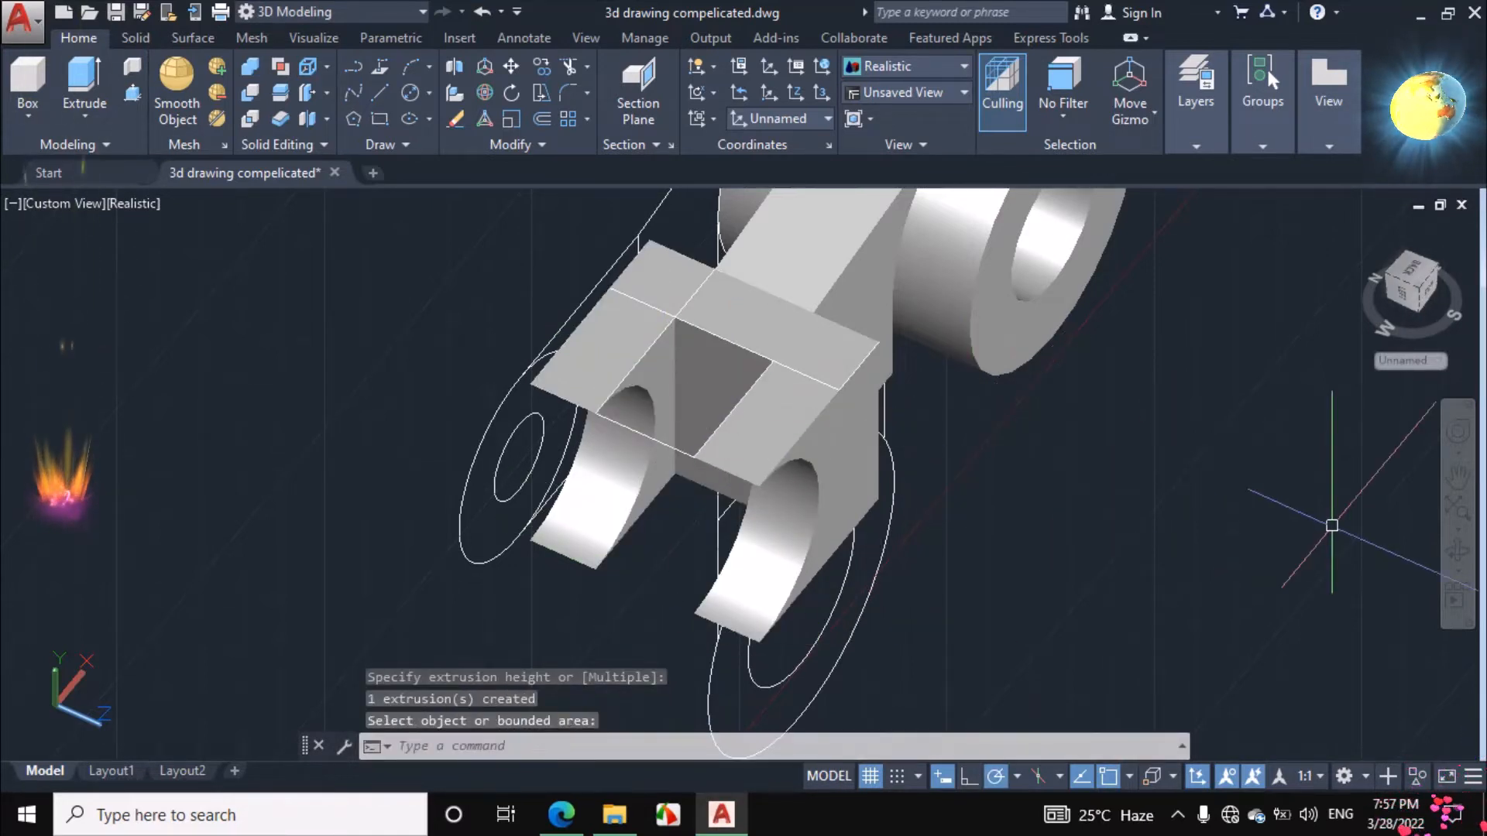
Inspect the slotted lug block from another angle and switch to the PDF drawing to check the left lugs' dimensions.
left_click(1457, 552)
left_click_drag(960, 511, 953, 471)
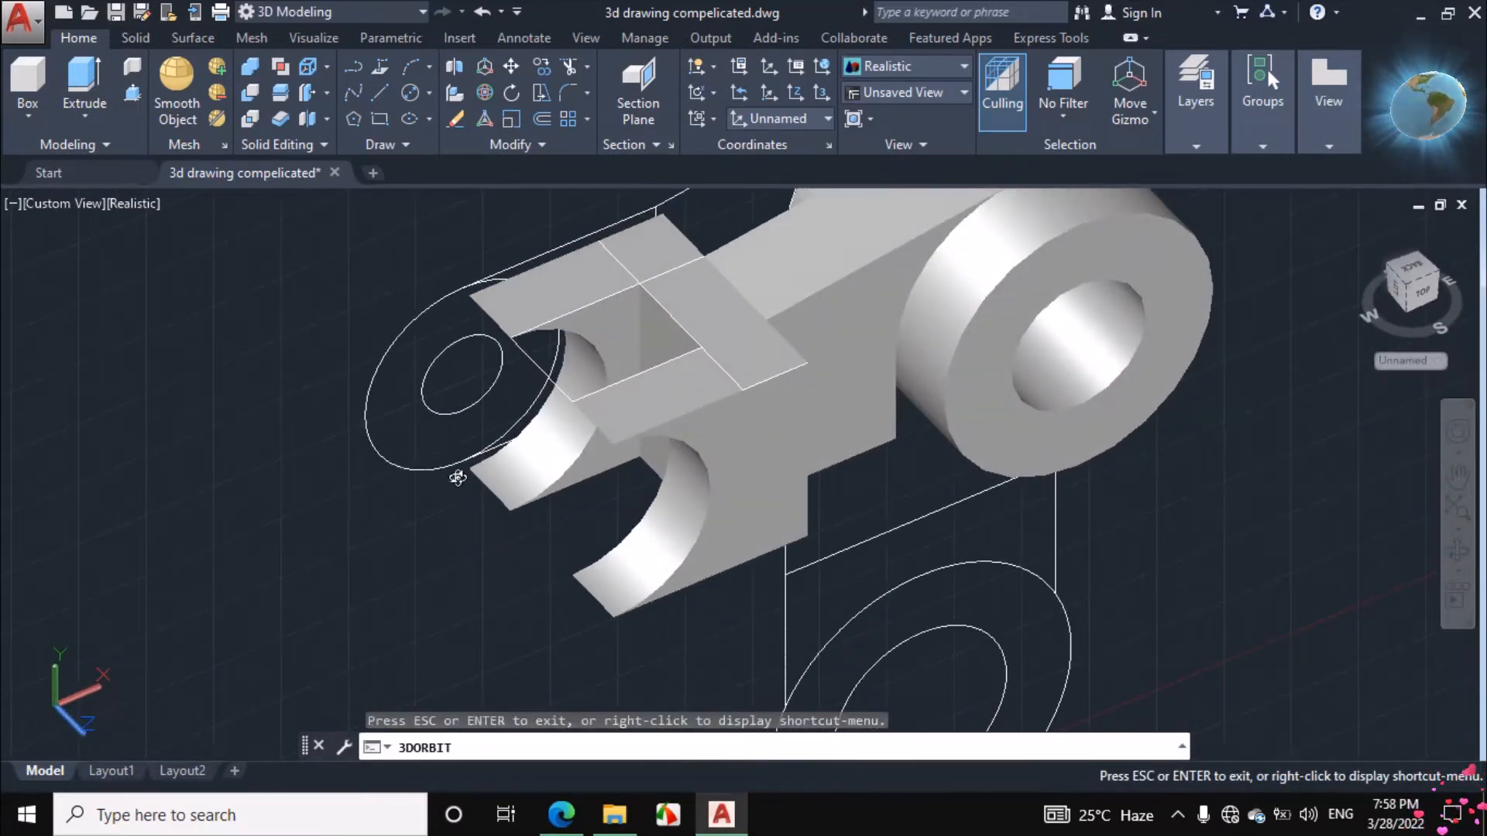
right_click(346, 501)
left_click(411, 101)
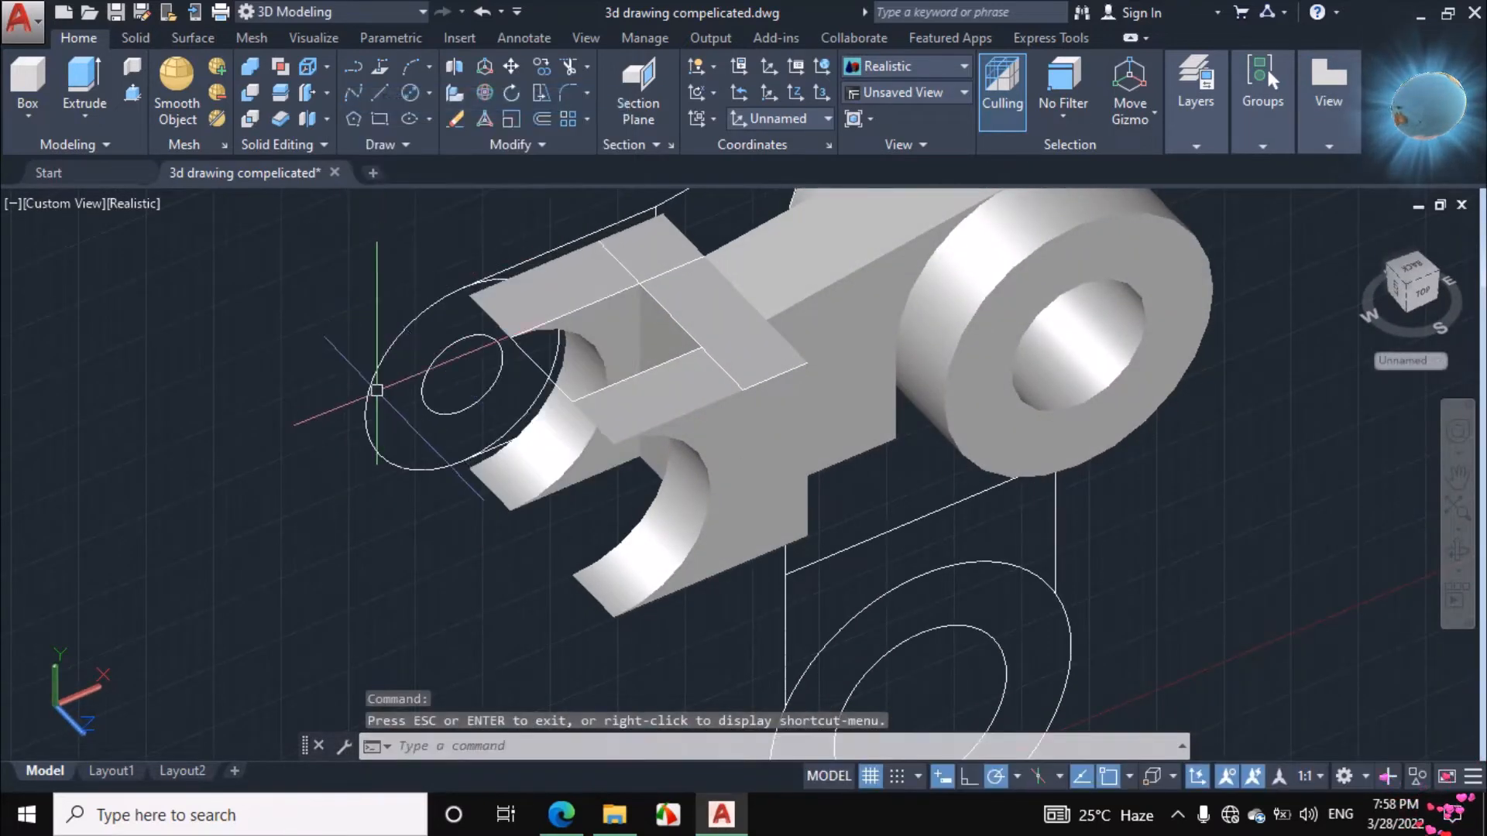
scroll(372, 433, "down", 4)
scroll(379, 396, "up", 3)
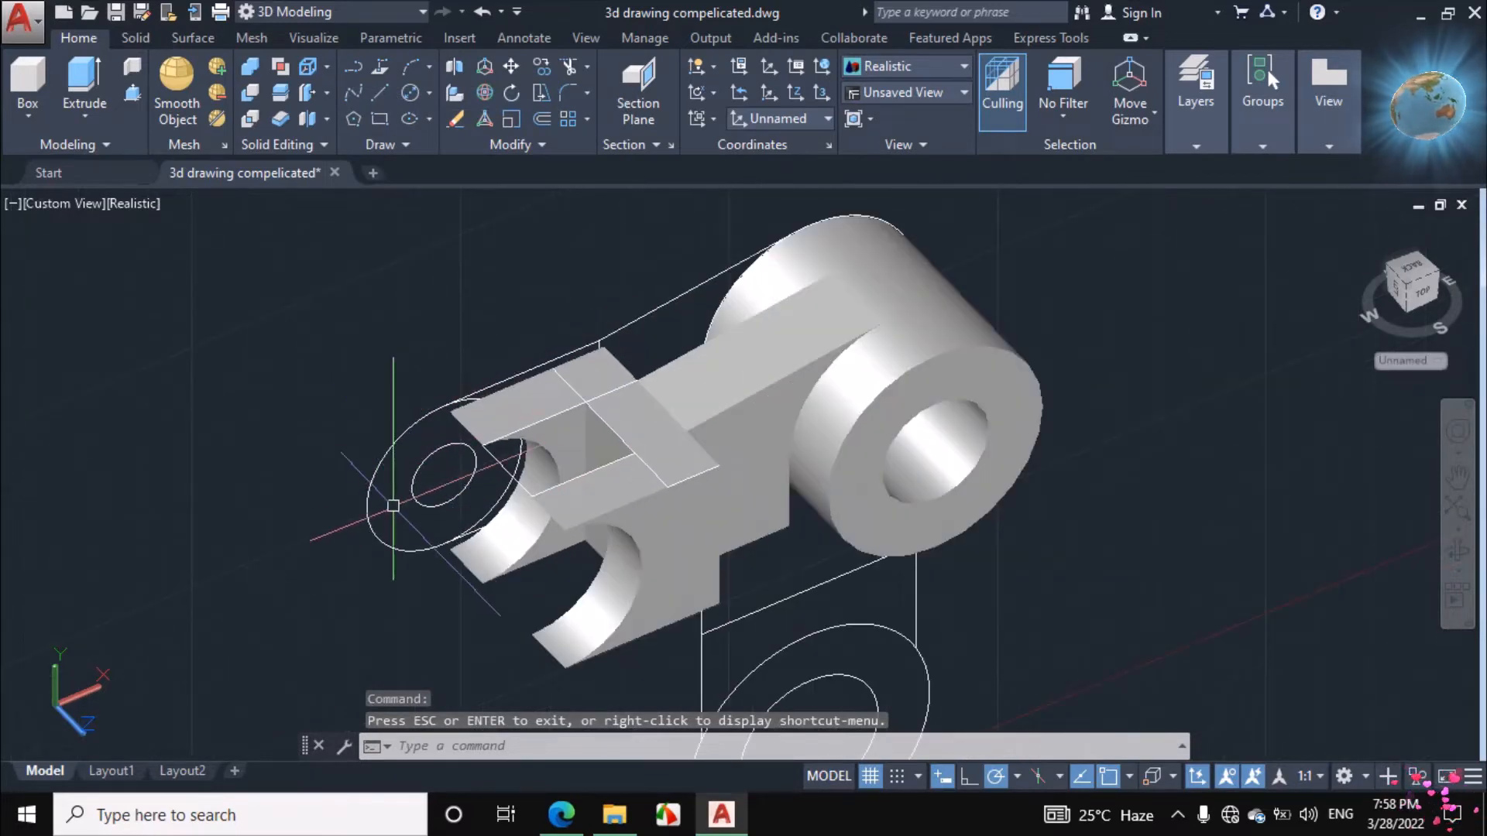
scroll(375, 476, "up", 2)
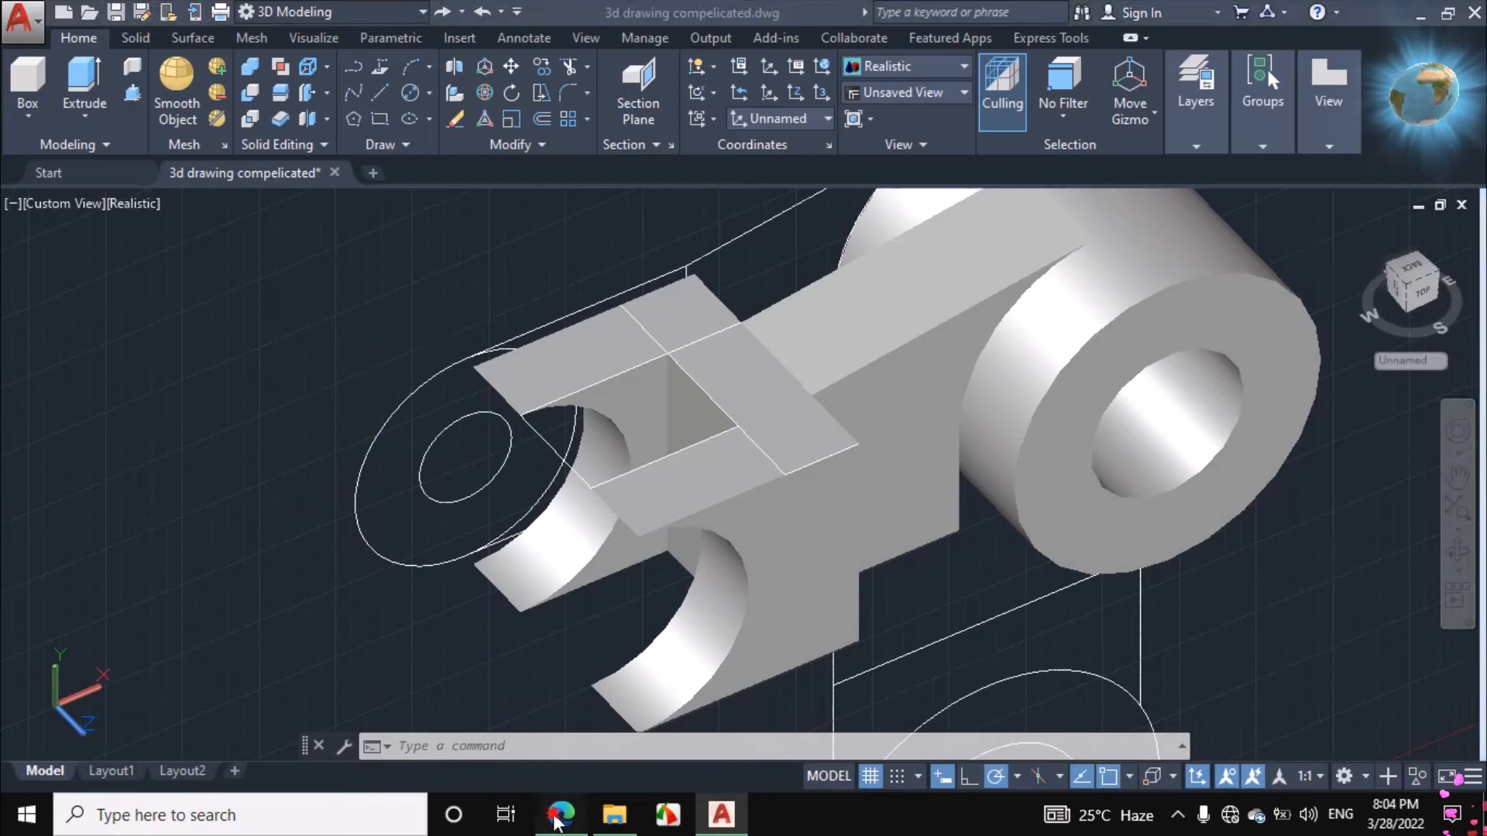
left_click(556, 816)
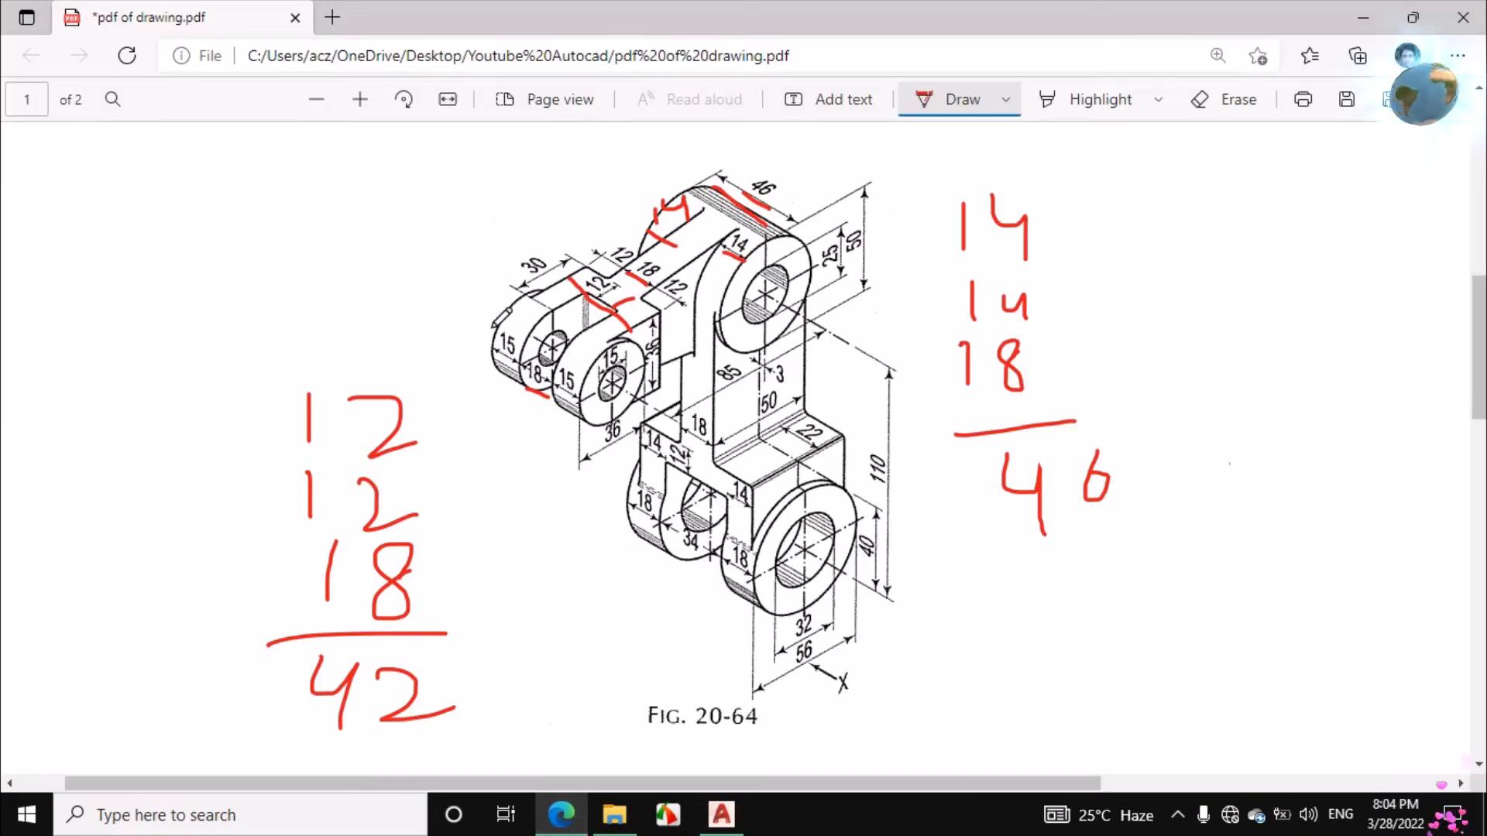
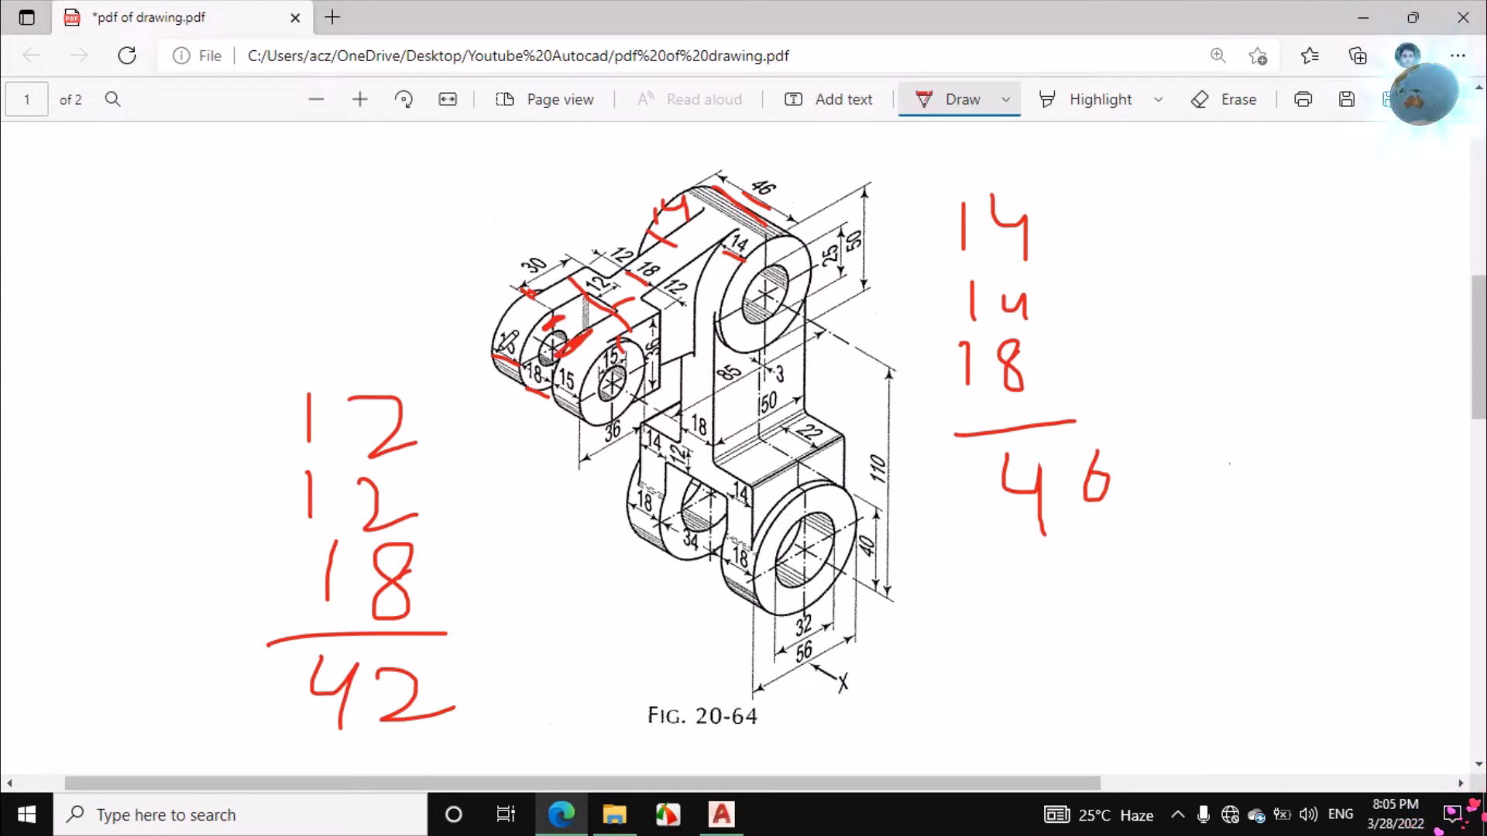
Switch back to AutoCAD and turn off the grid.
left_click(721, 814)
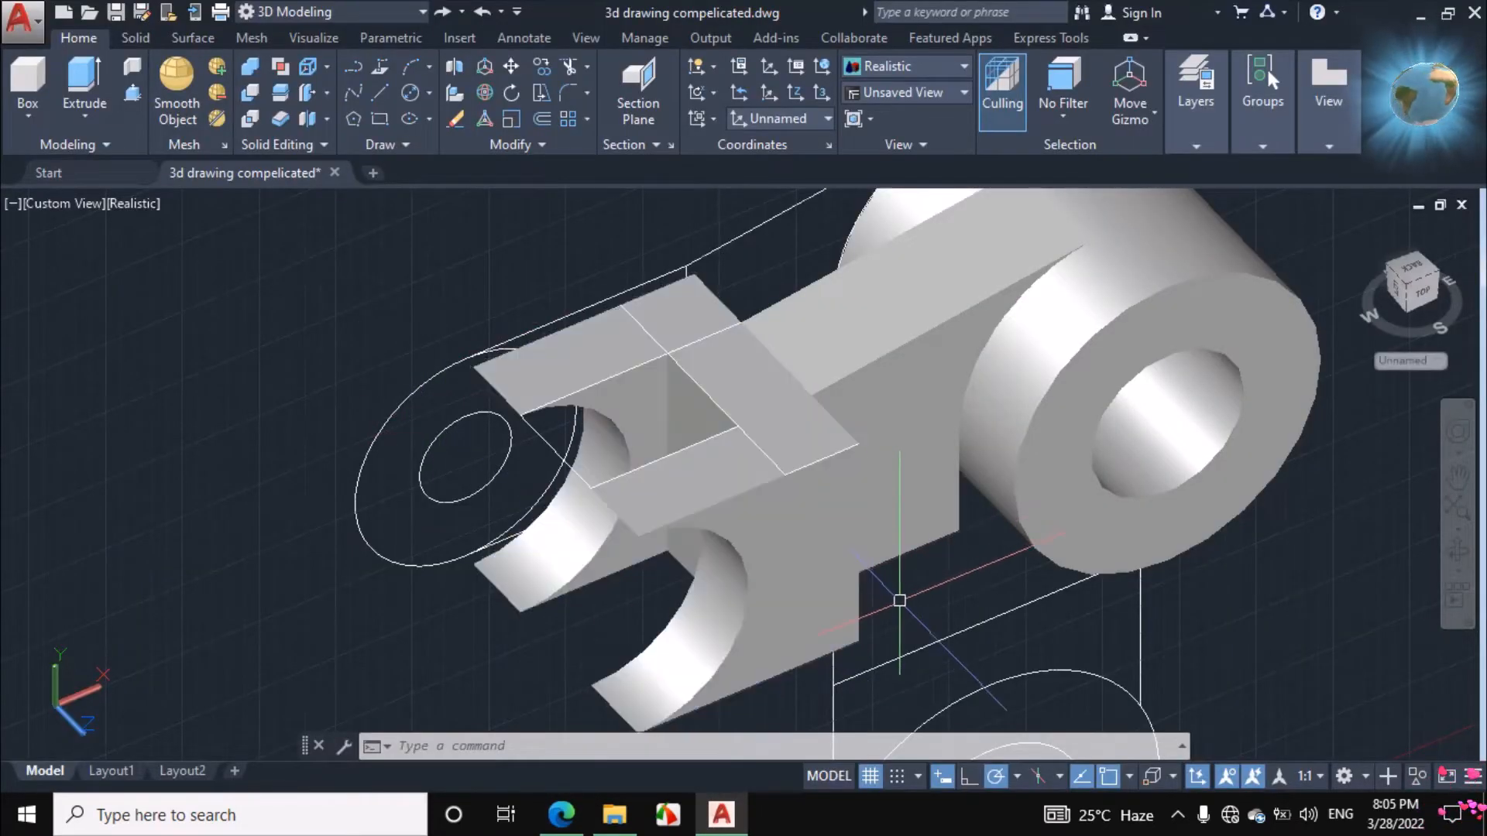
left_click(870, 776)
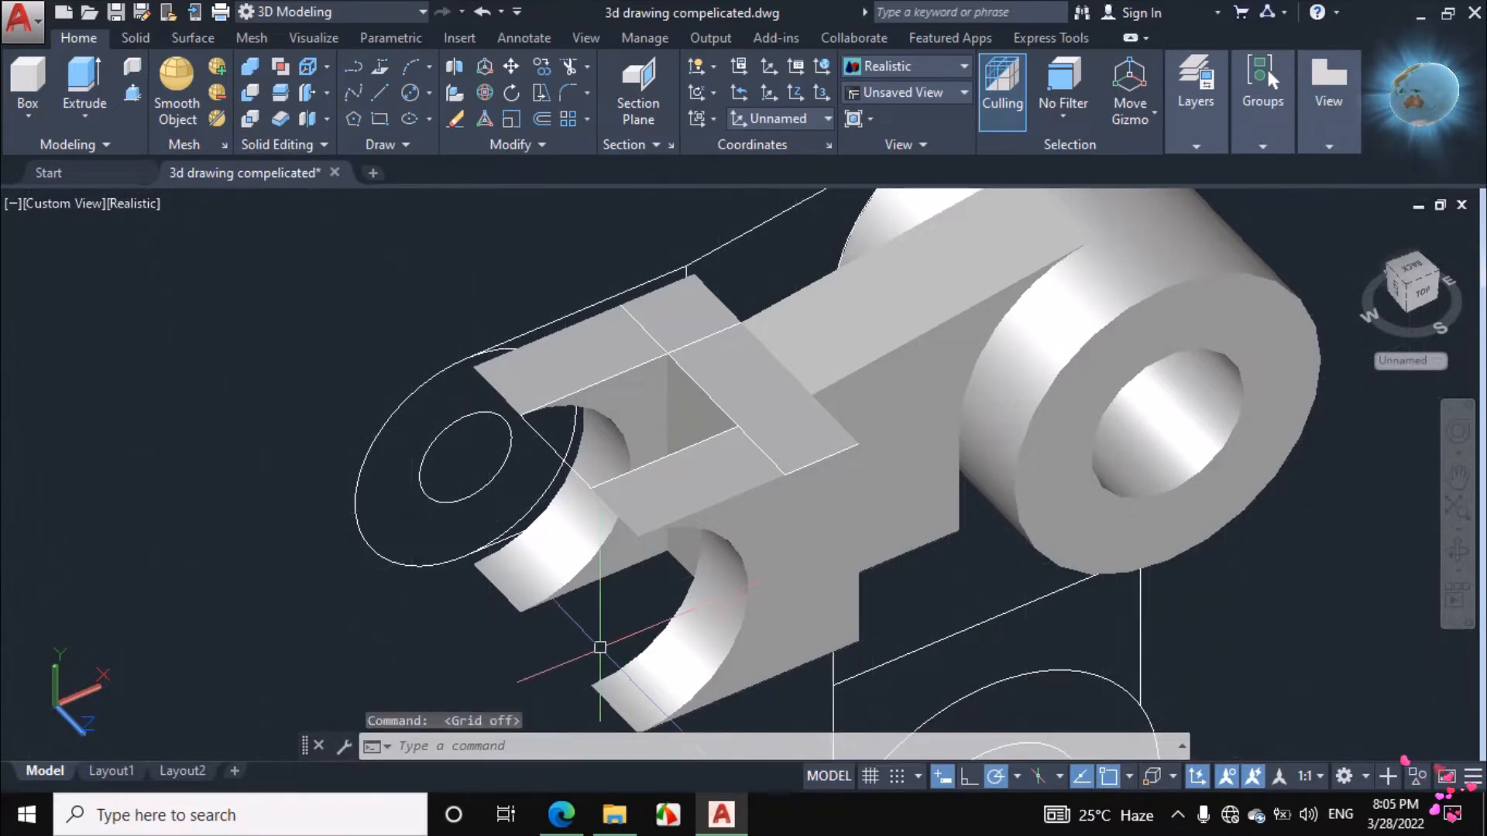
Presspull the ring area between the left lug's two circles outward by 15, away from the lug block.
left_click(1456, 550)
left_click_drag(920, 491, 982, 484)
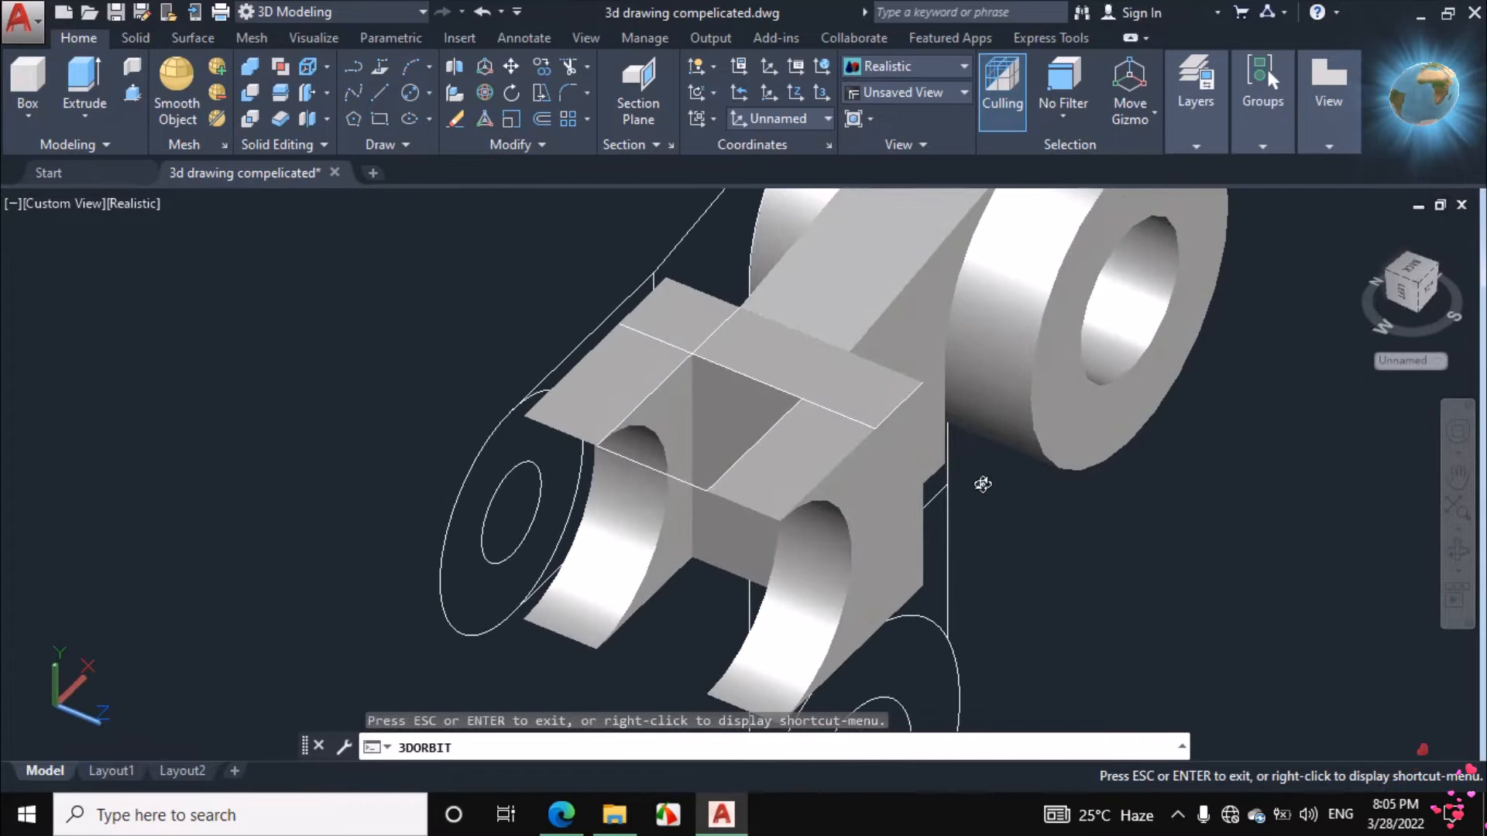
right_click(398, 334)
left_click(414, 334)
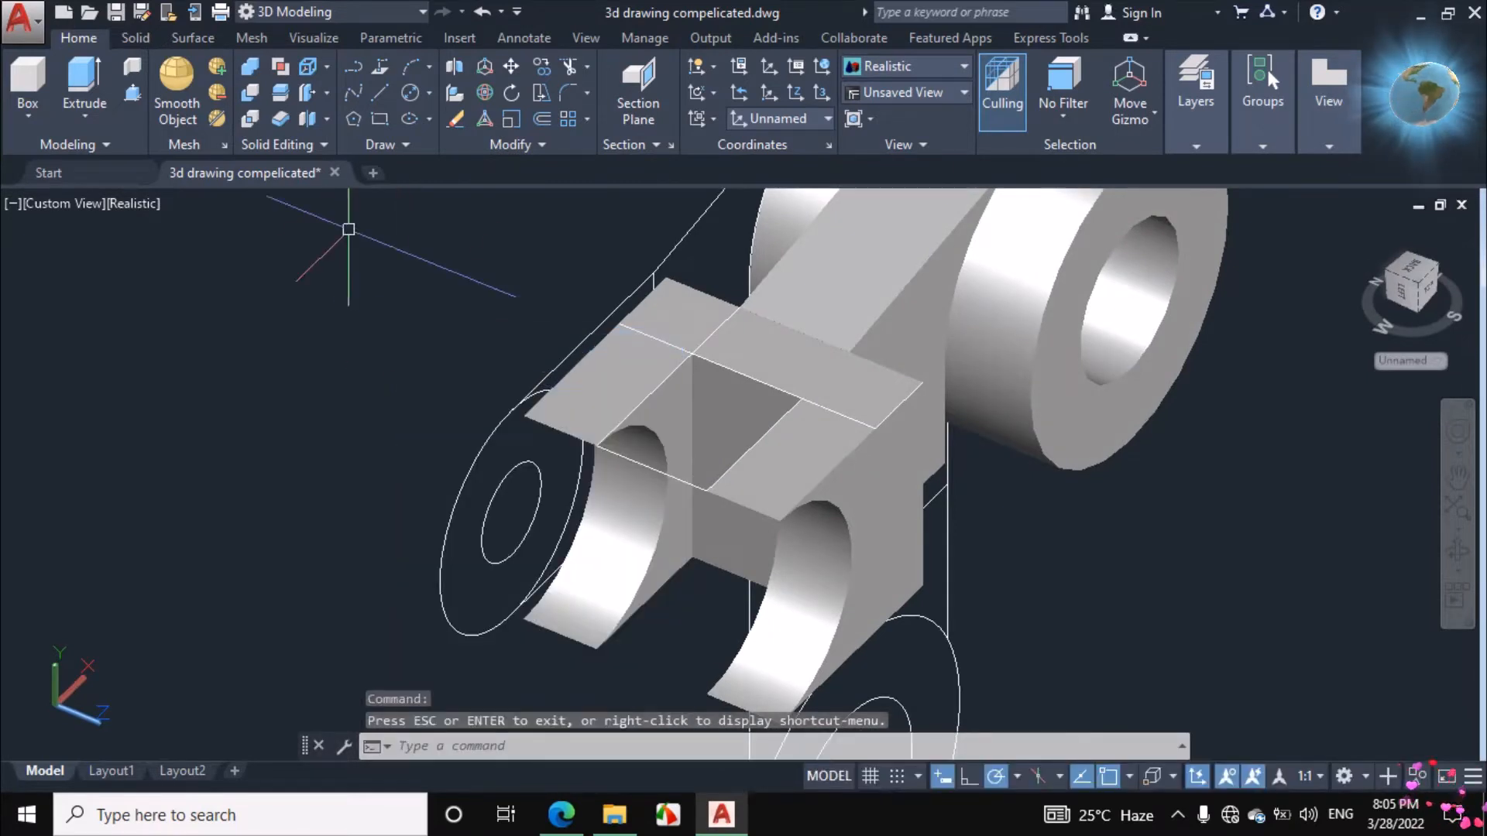
left_click(134, 87)
left_click(484, 584)
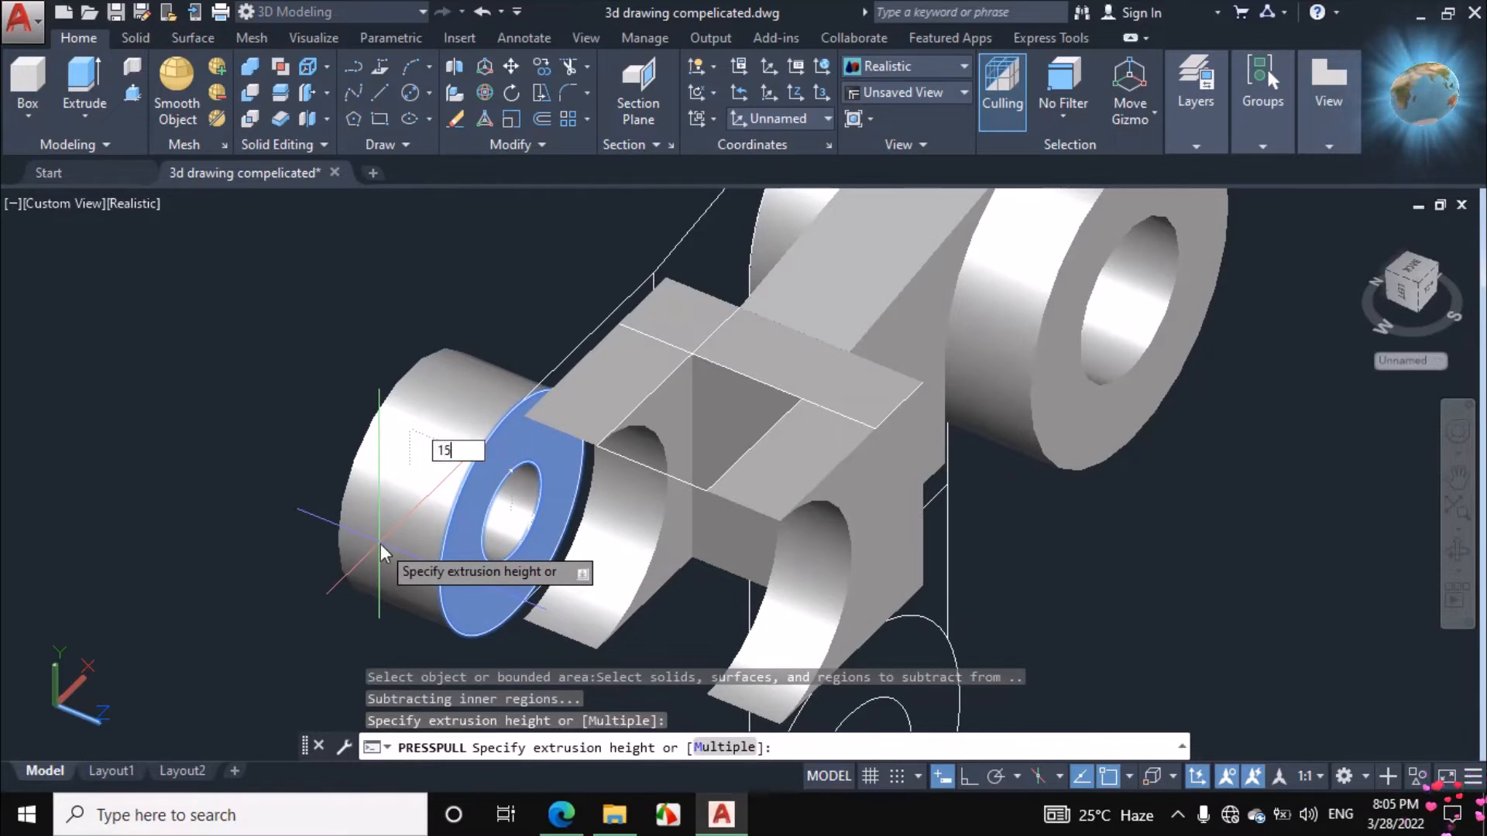
key("Return")
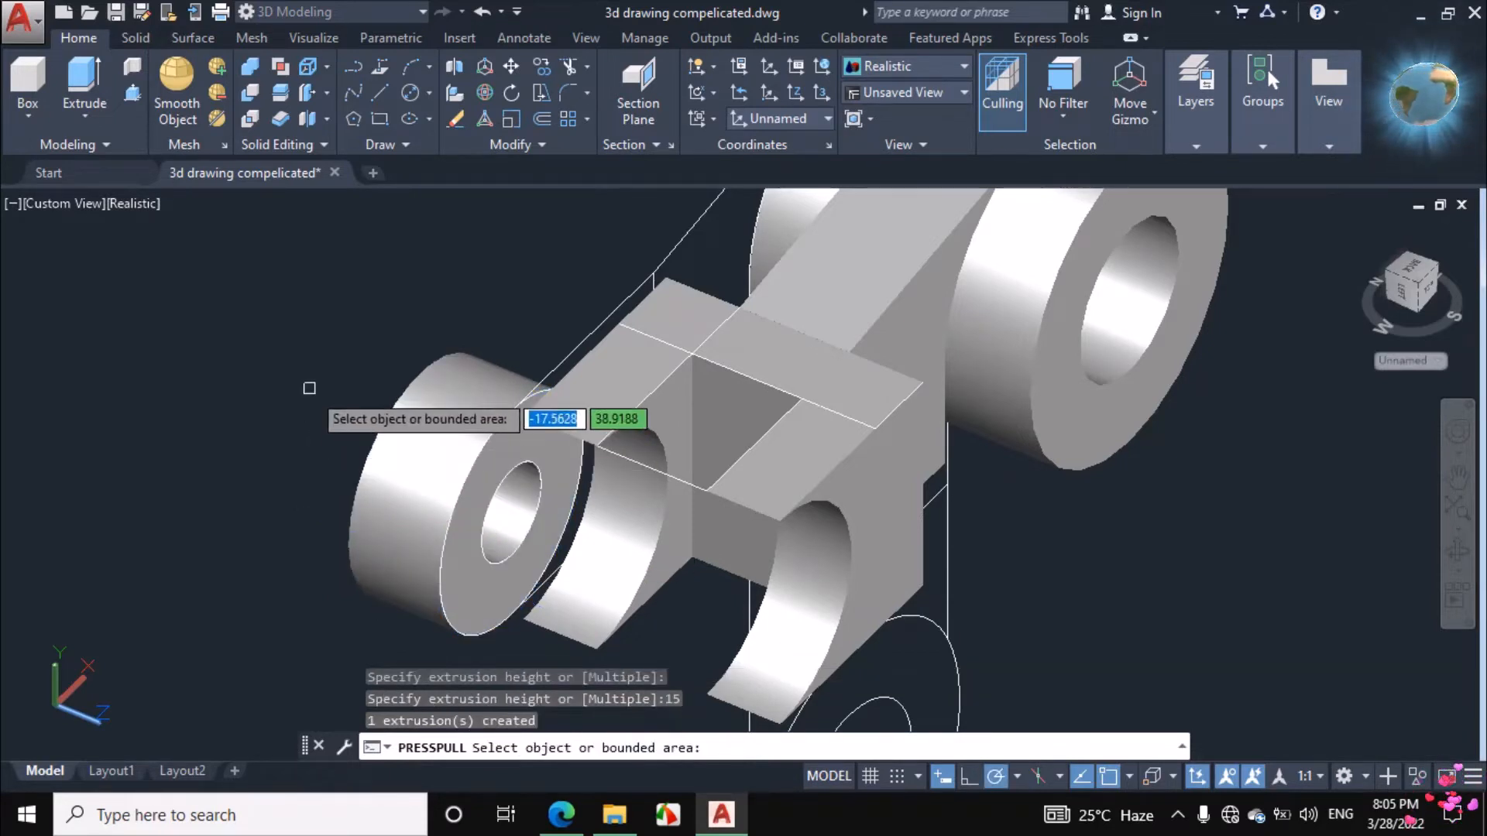
key("Return")
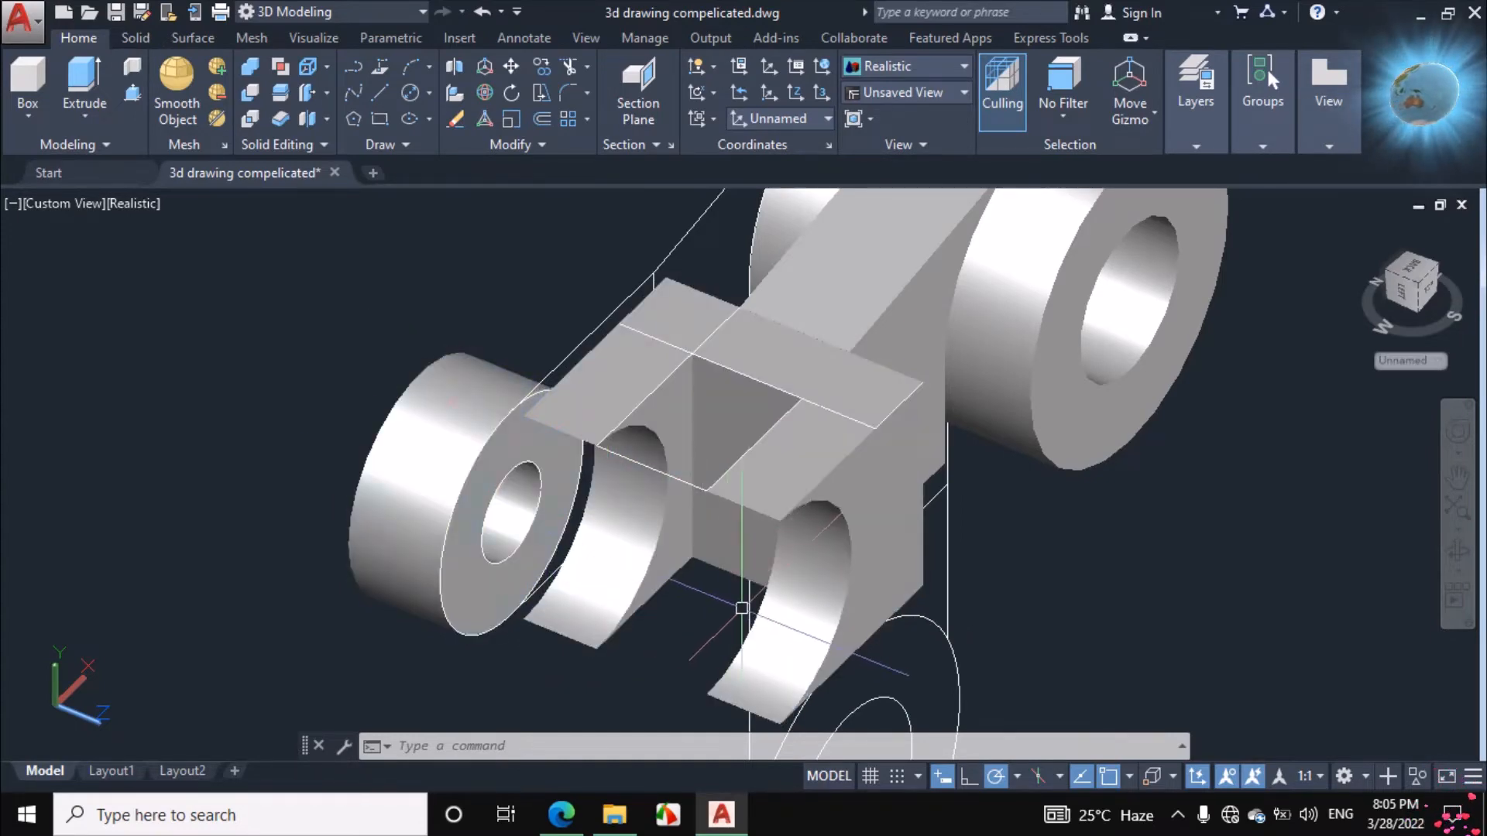
Select the new left lug ring solid and start copying it.
left_click(421, 490)
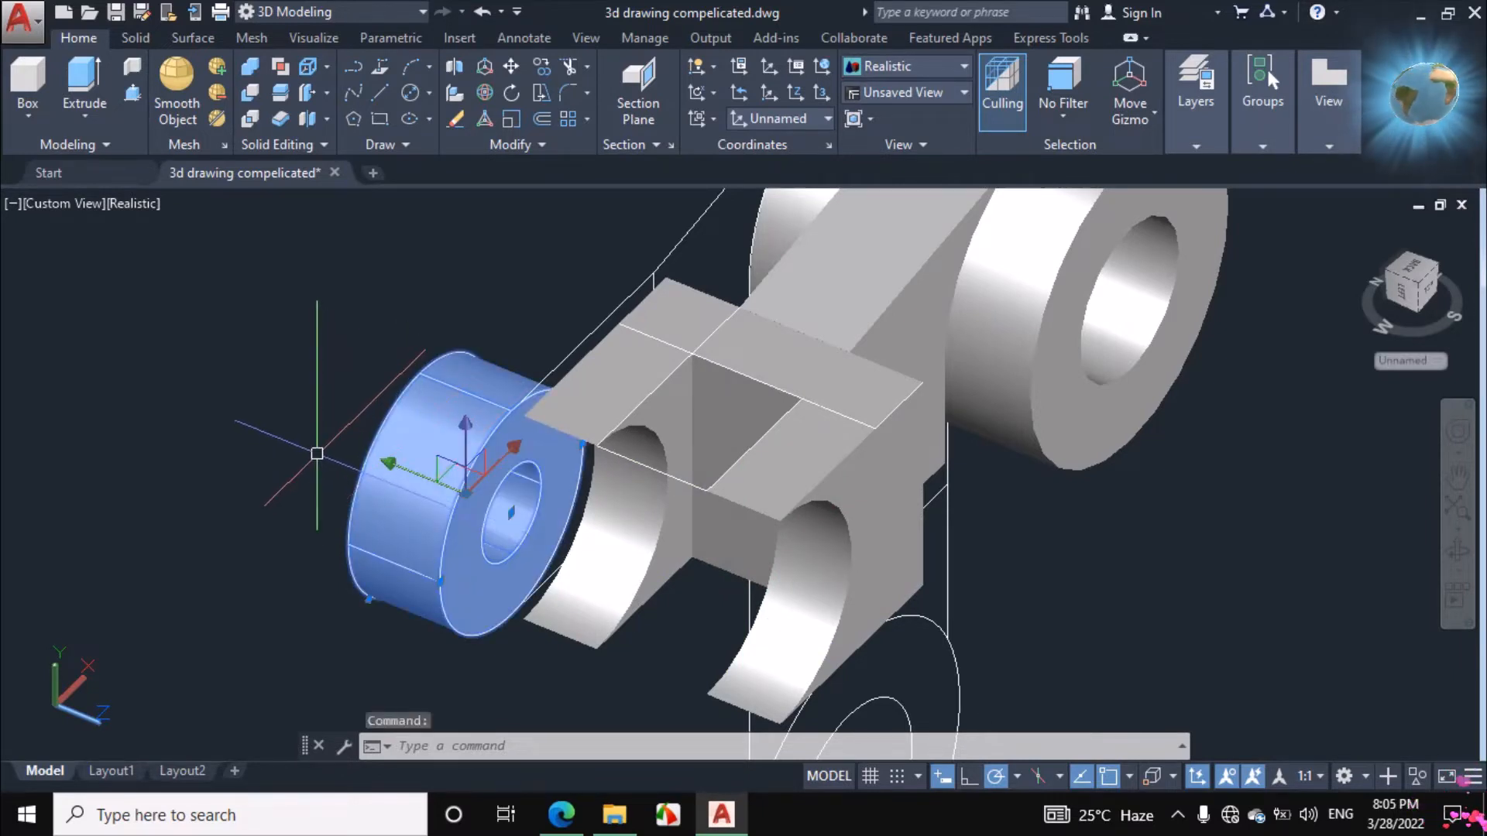
type("co")
key("Return")
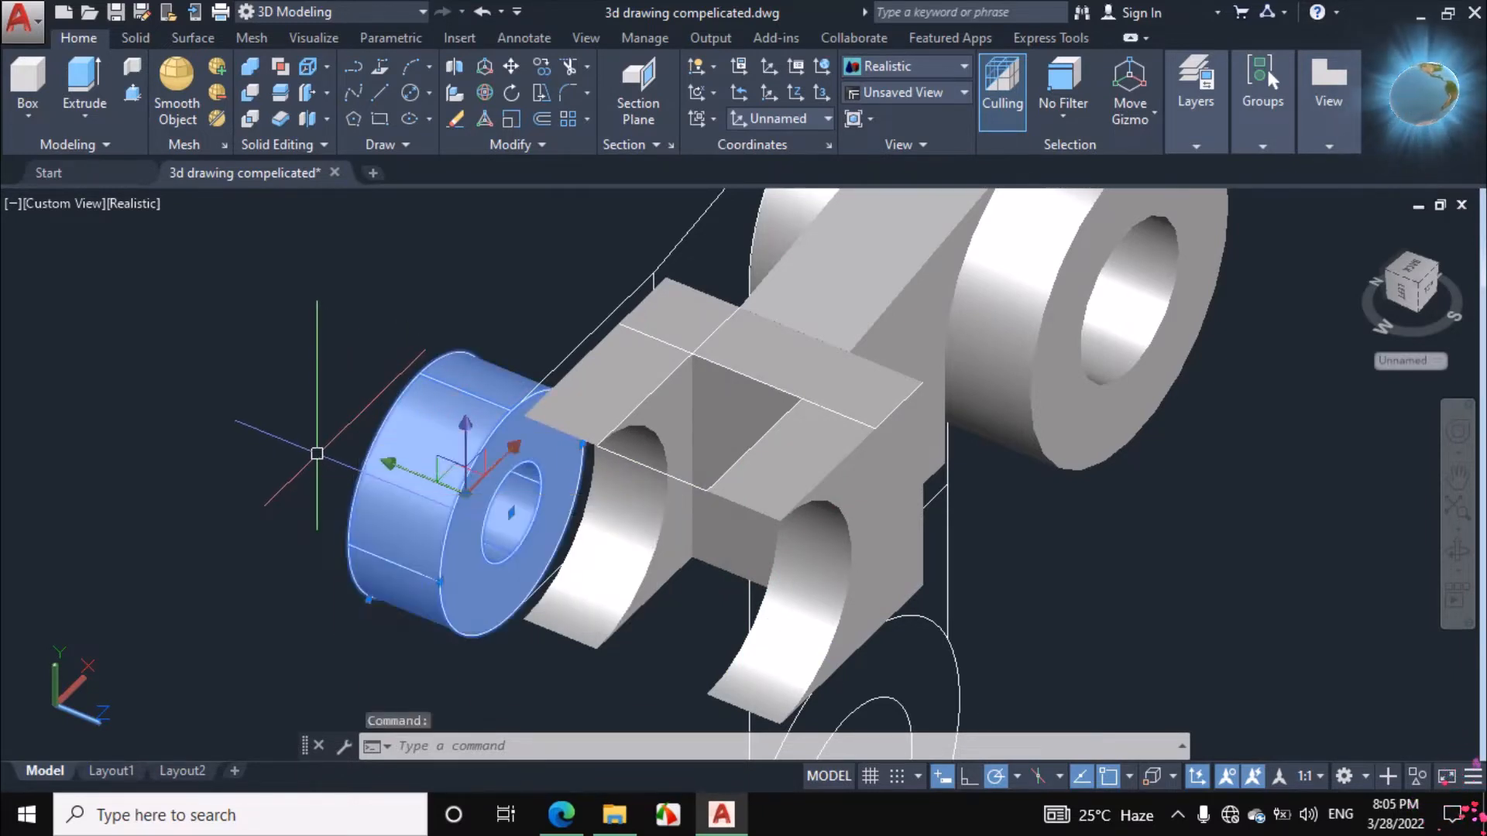
Copy the small hollow cylinder beside the fork to a free spot away from the bracket, using its hole centre as base point.
left_click(510, 513)
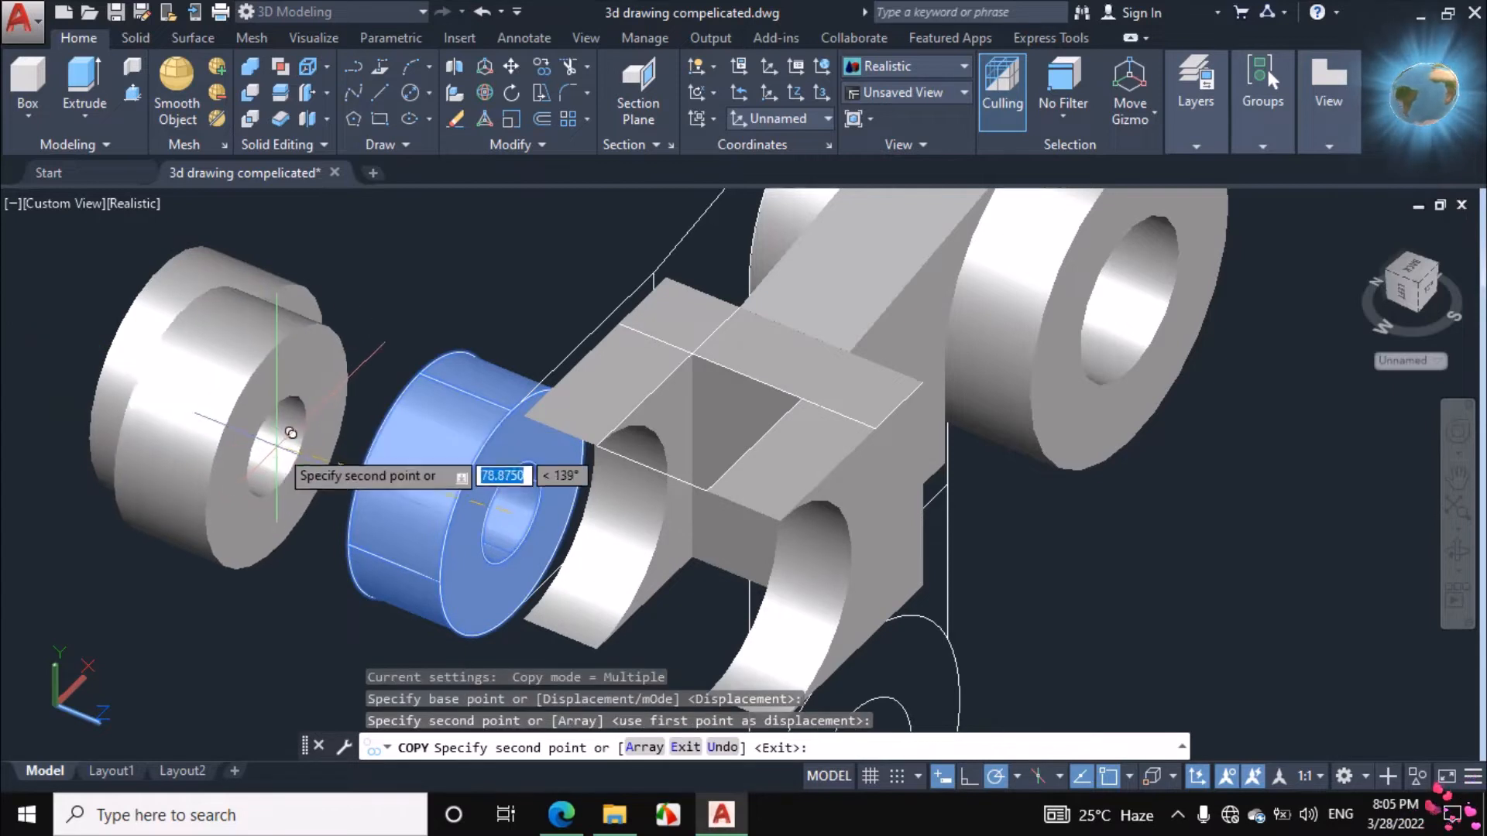
left_click(300, 466)
key("Escape")
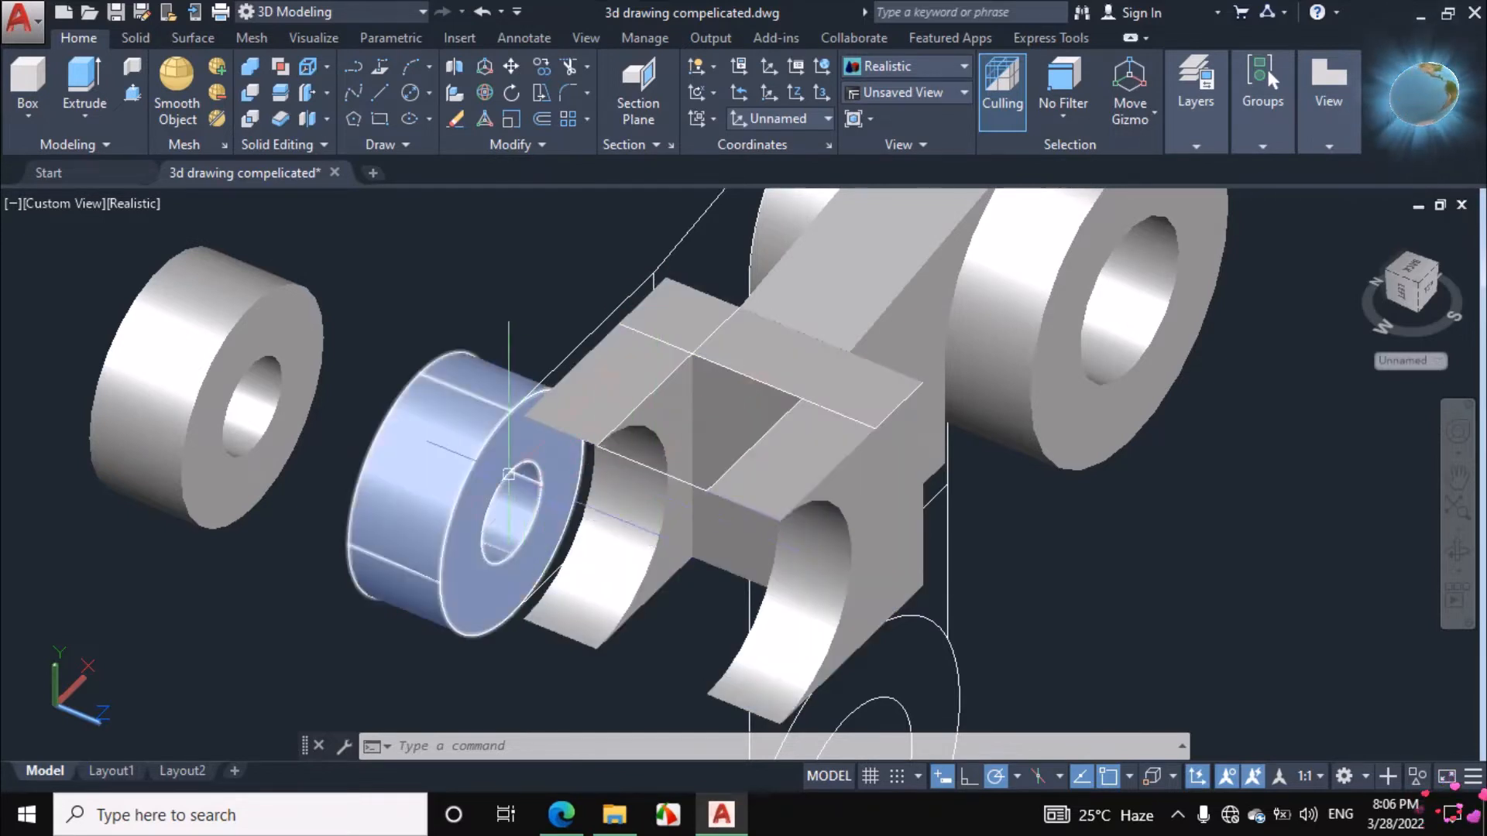
Move the original small hollow cylinder from its front-face top quadrant to the slot's end corner on the nearest fork arm.
left_click(516, 508)
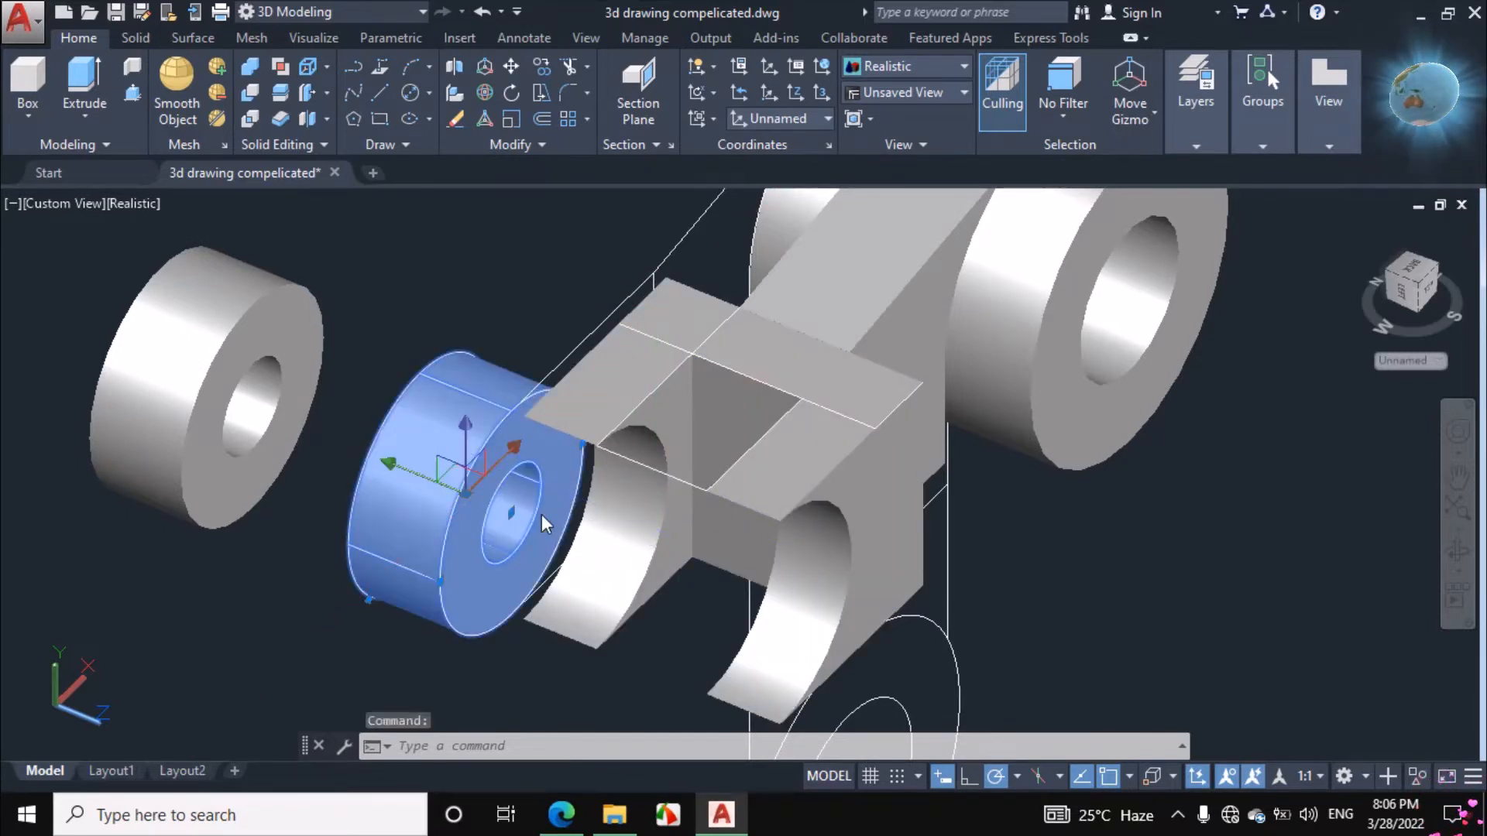
type("m")
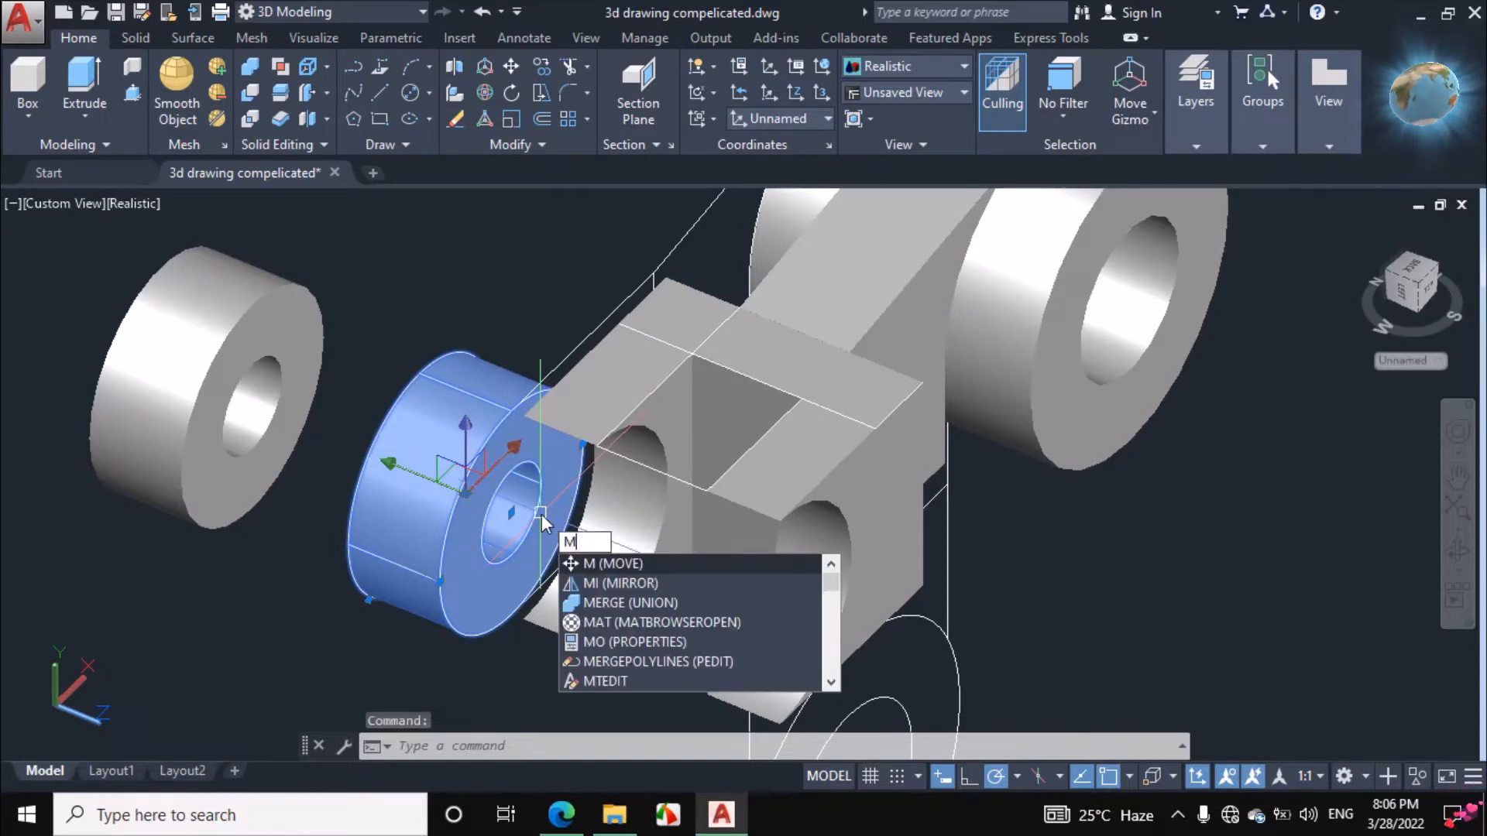
key("Return")
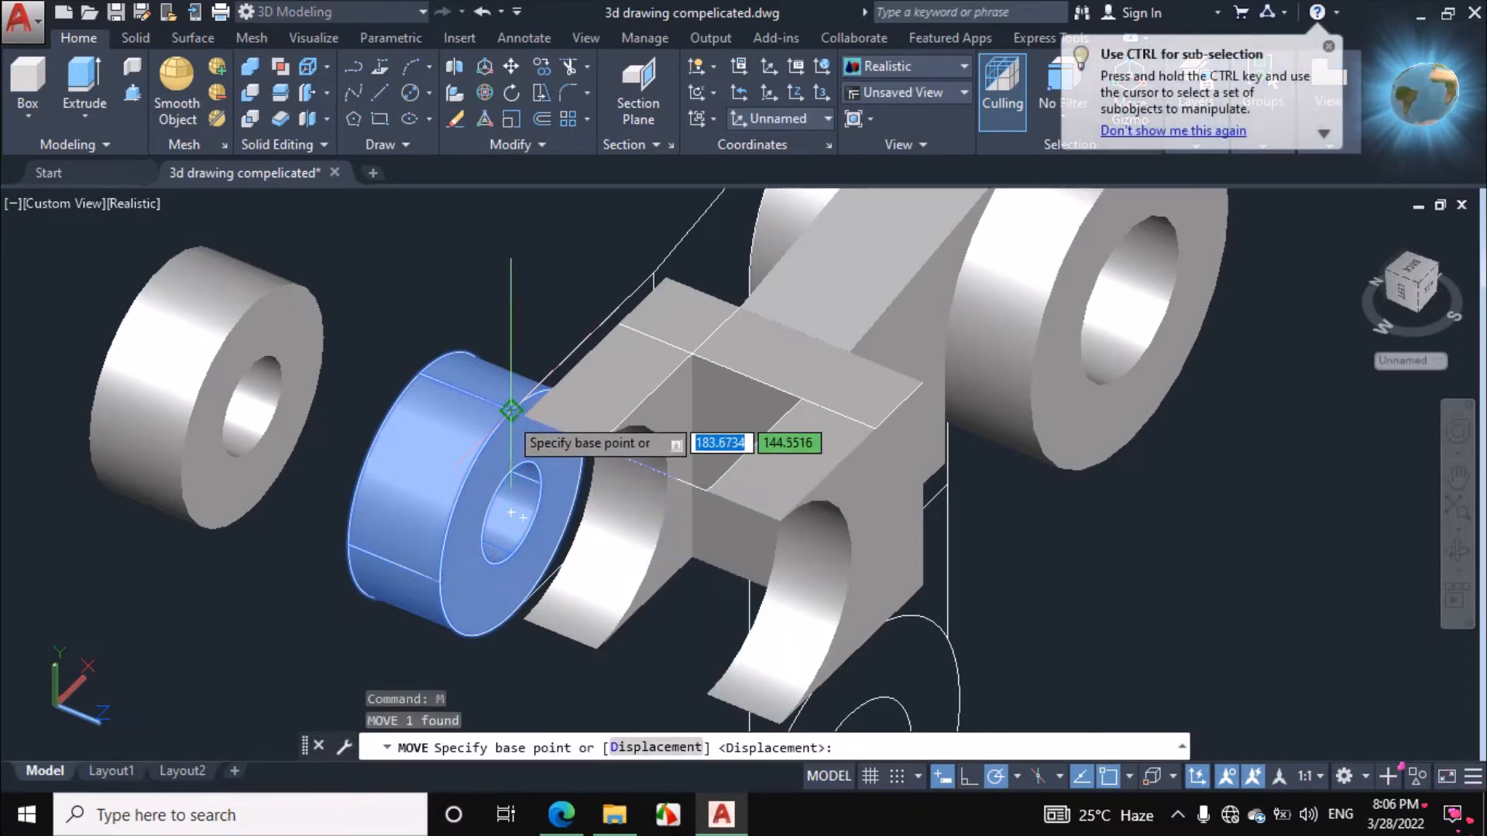
scroll(511, 411, "up", 3)
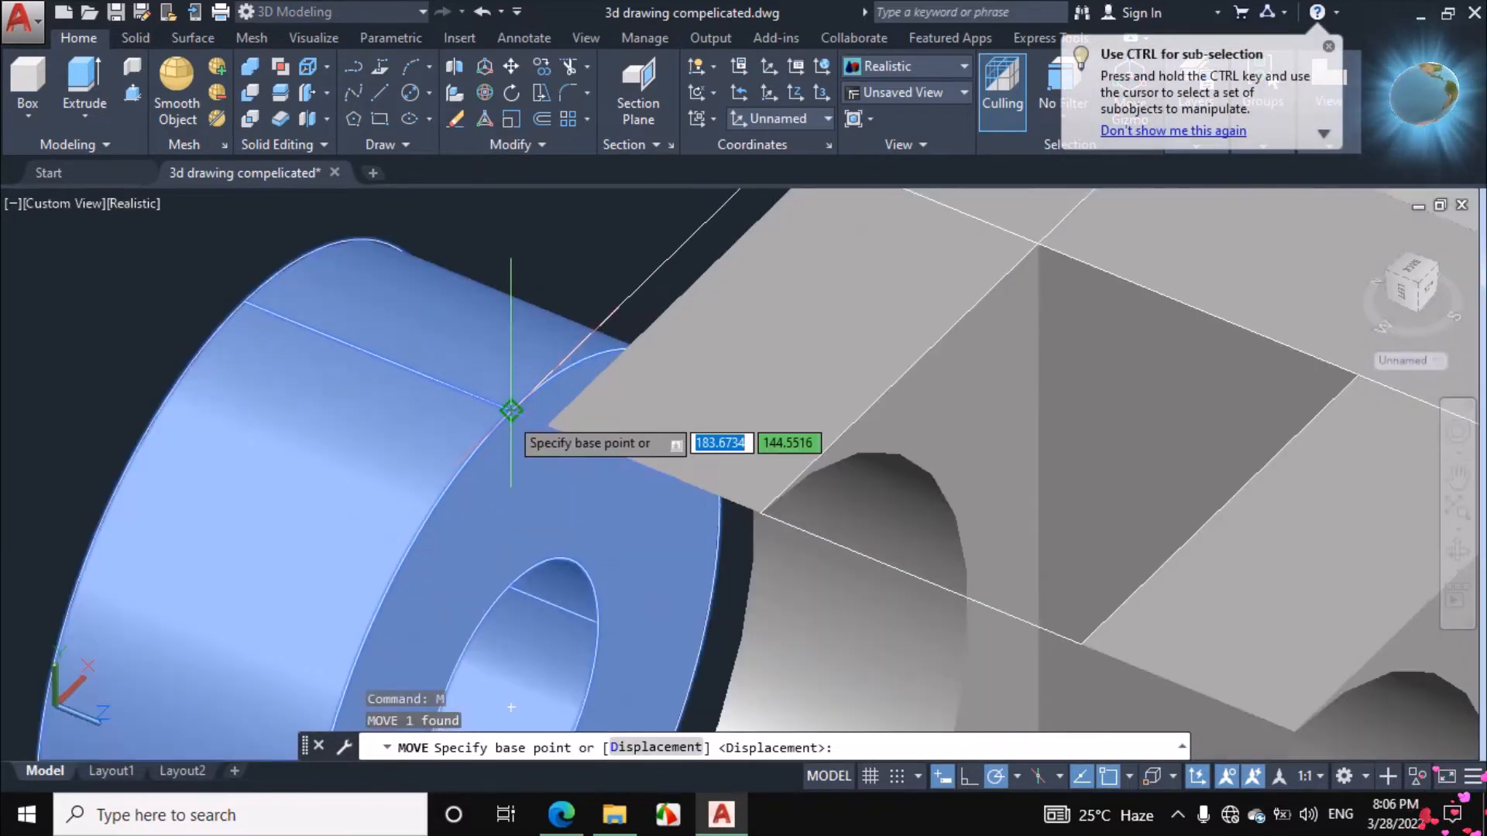
left_click(510, 410)
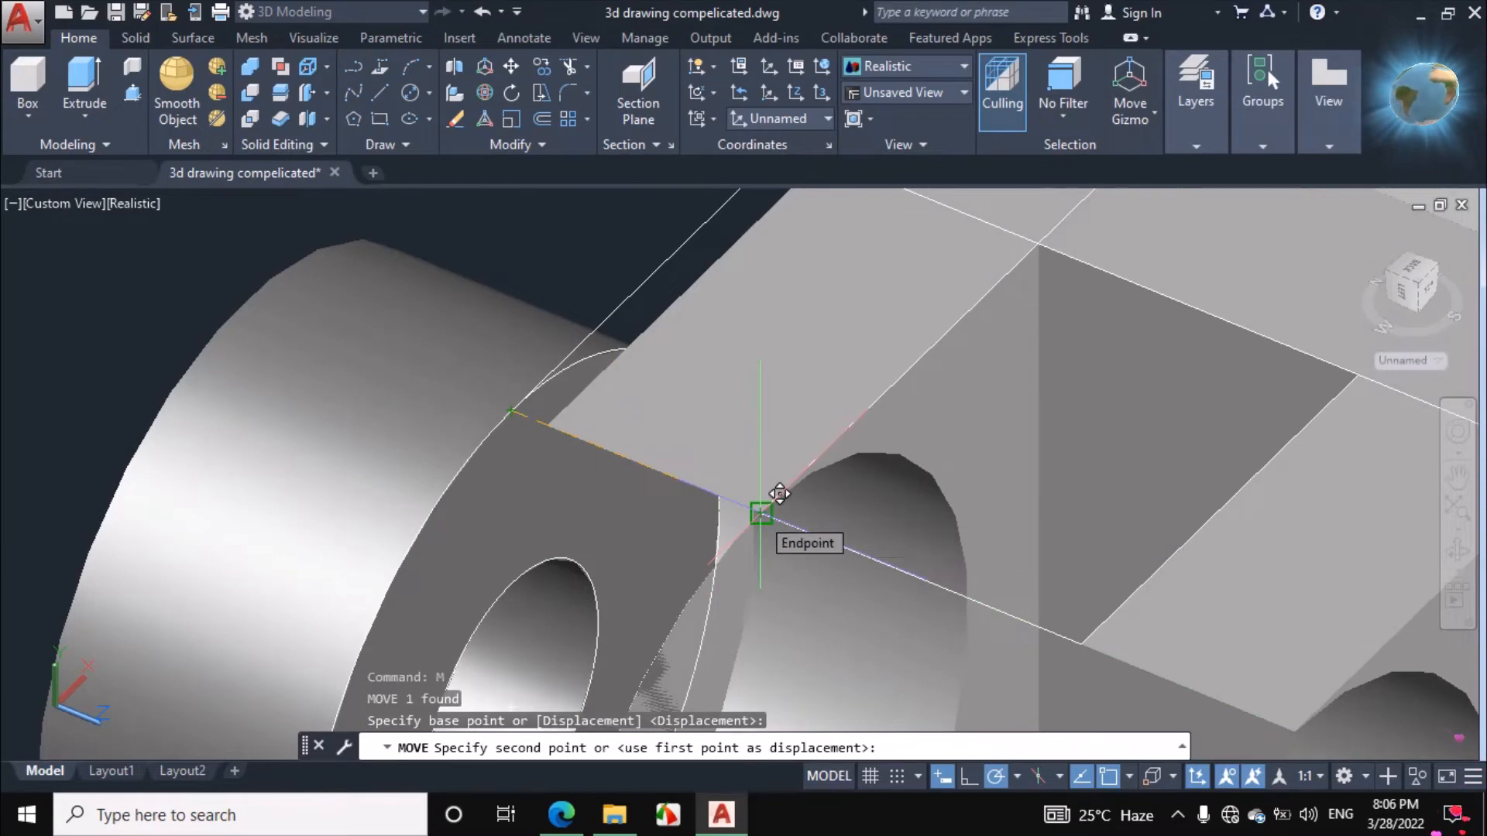
left_click(761, 513)
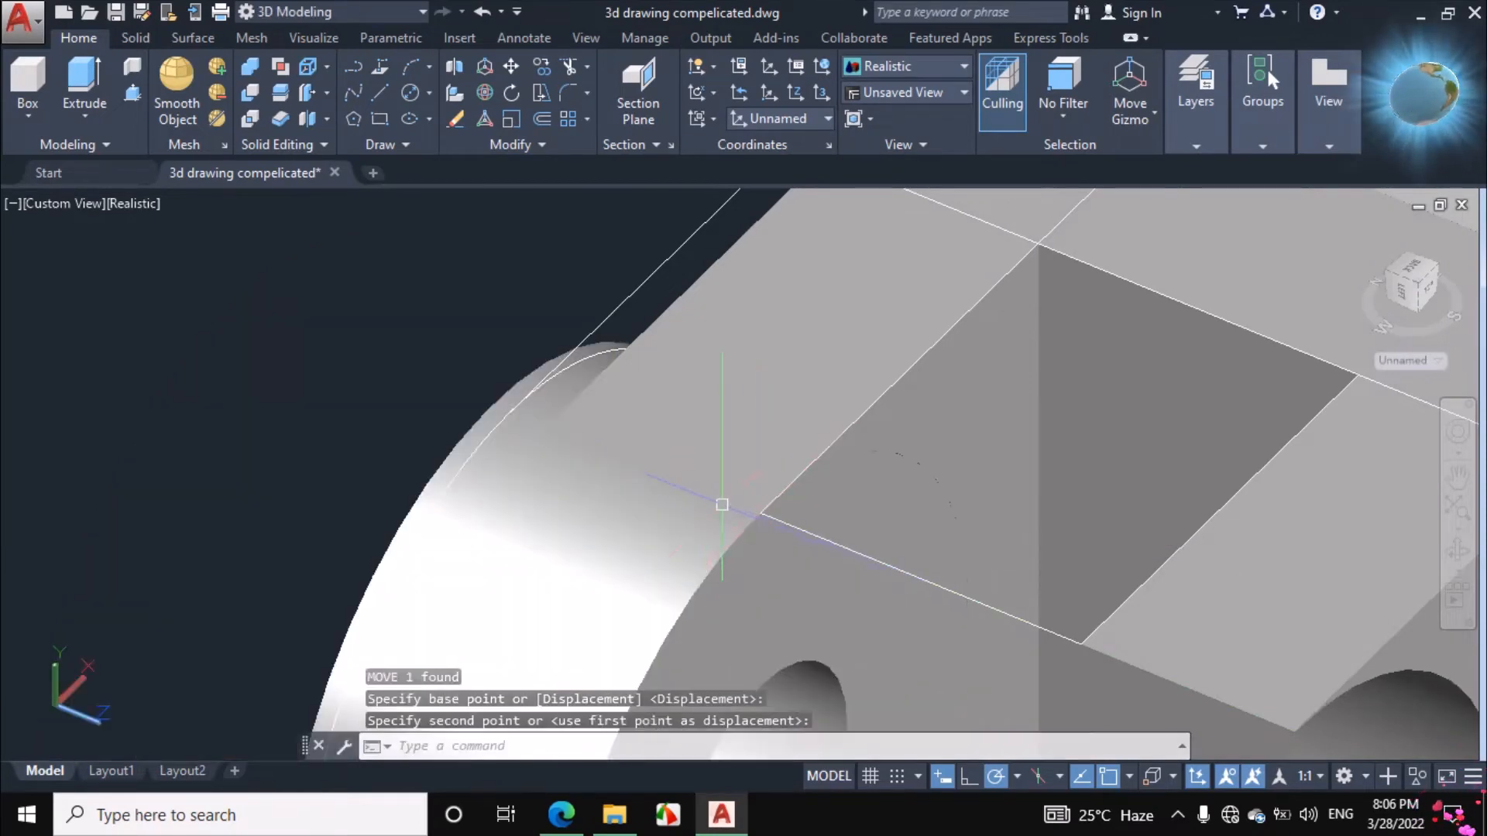
scroll(765, 523, "down", 3)
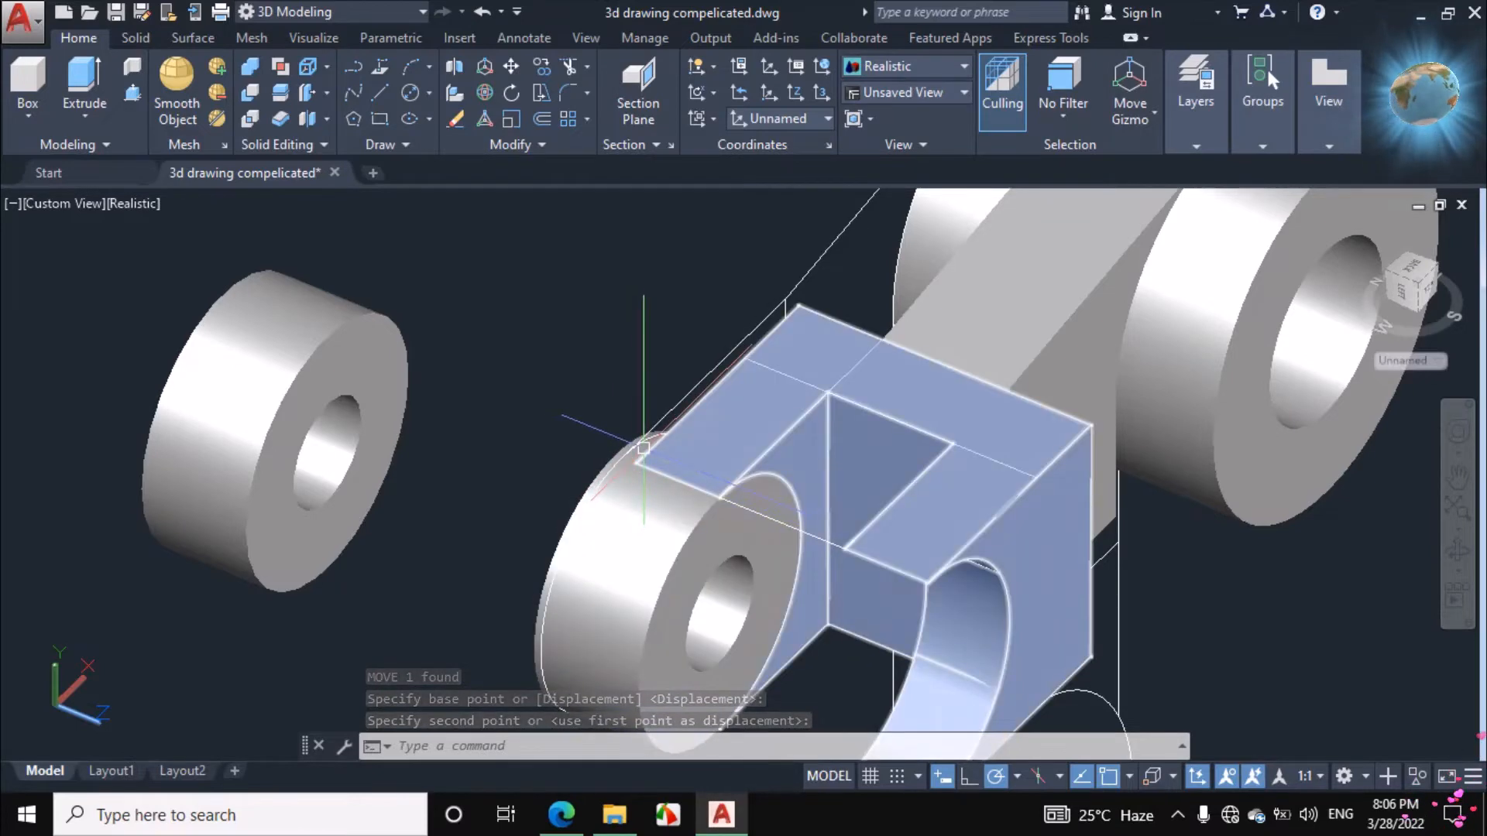
In the PDF drawing in Edge, erase the red marks by the 30 dimension and front lug, then mark the front lug's upper edge.
left_click(561, 809)
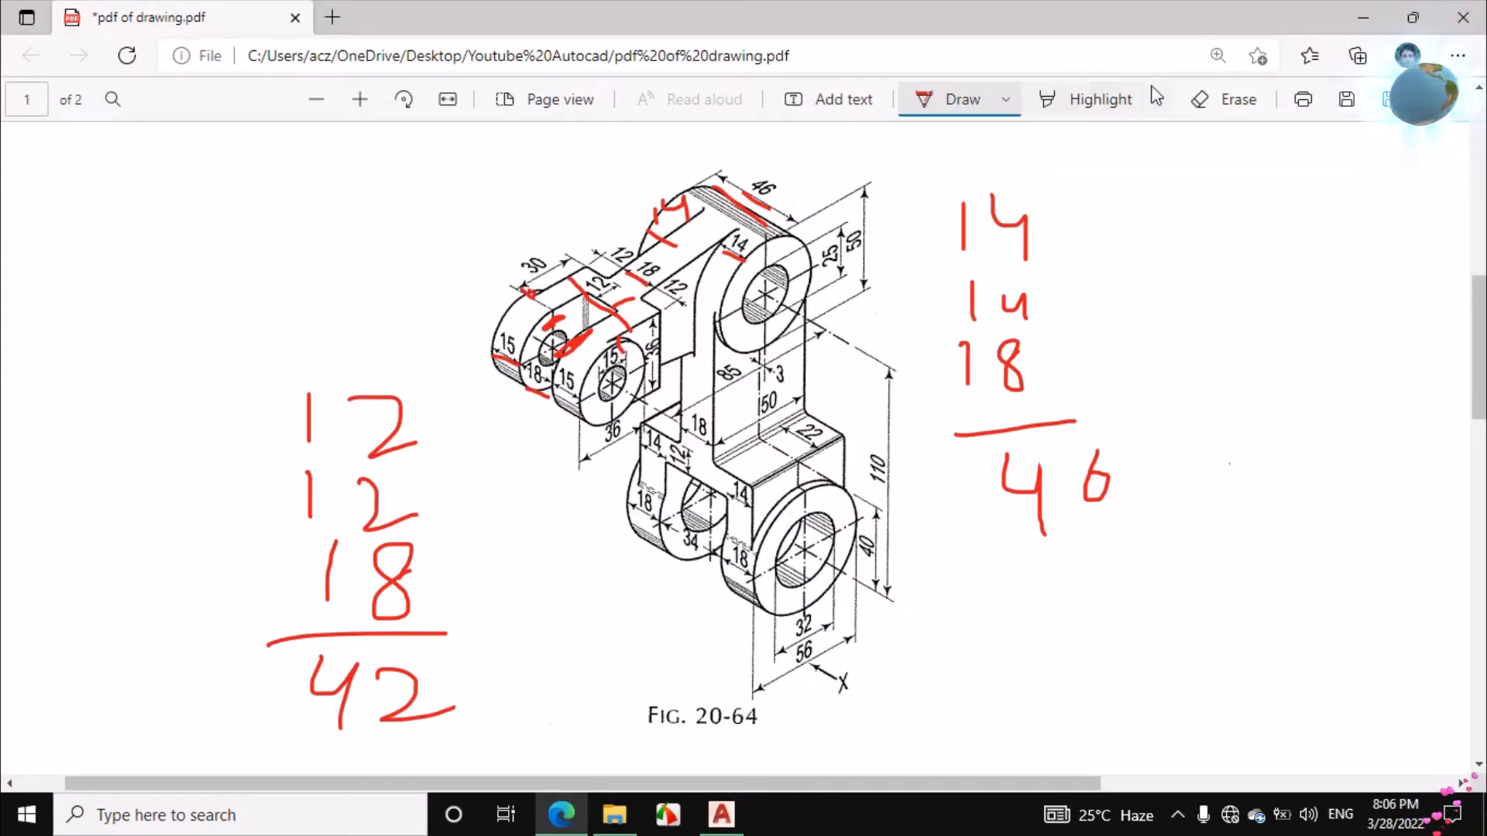
left_click(1226, 99)
left_click(528, 290)
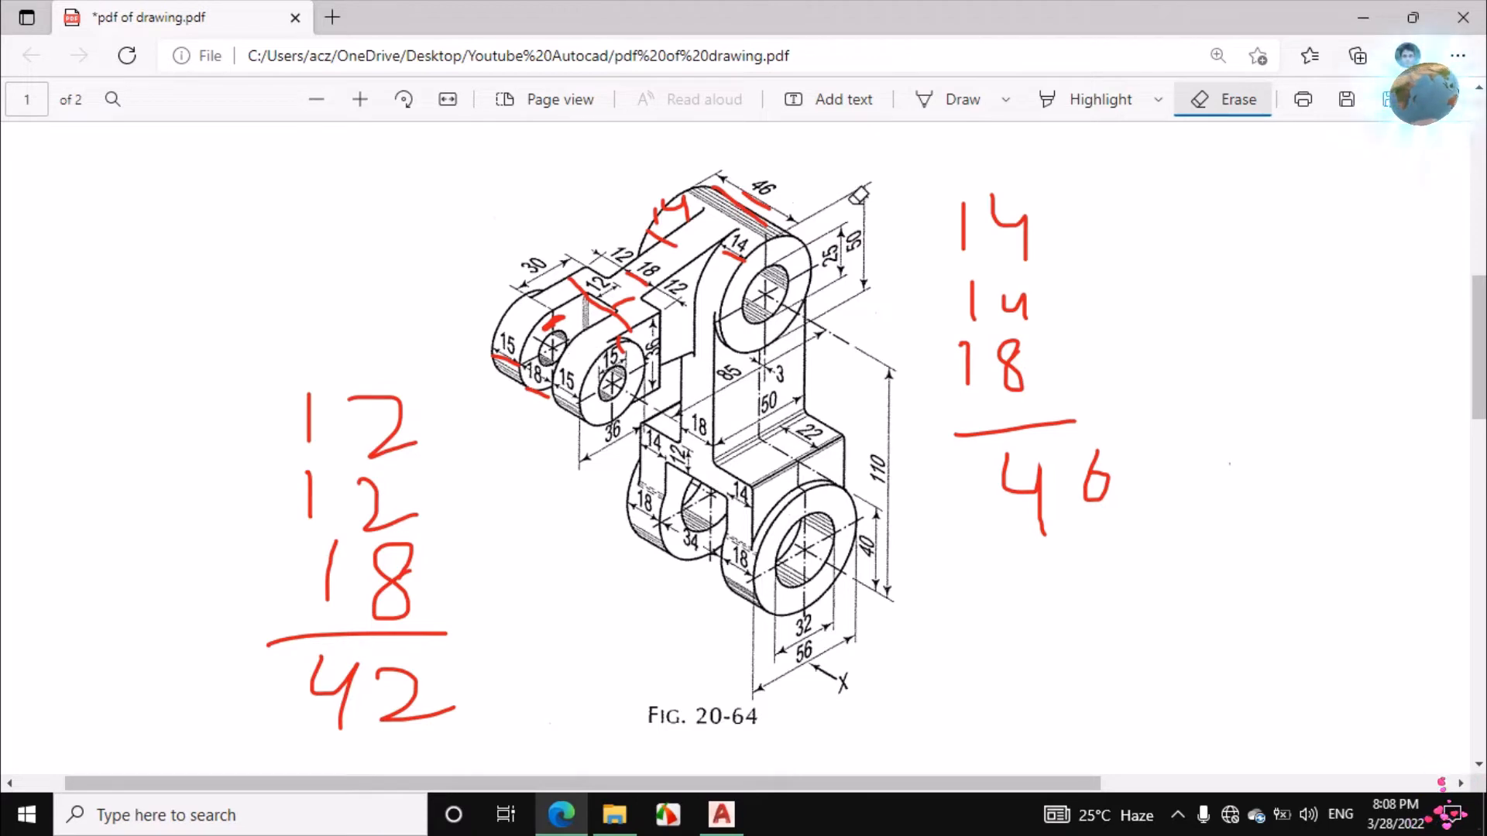
left_click(960, 99)
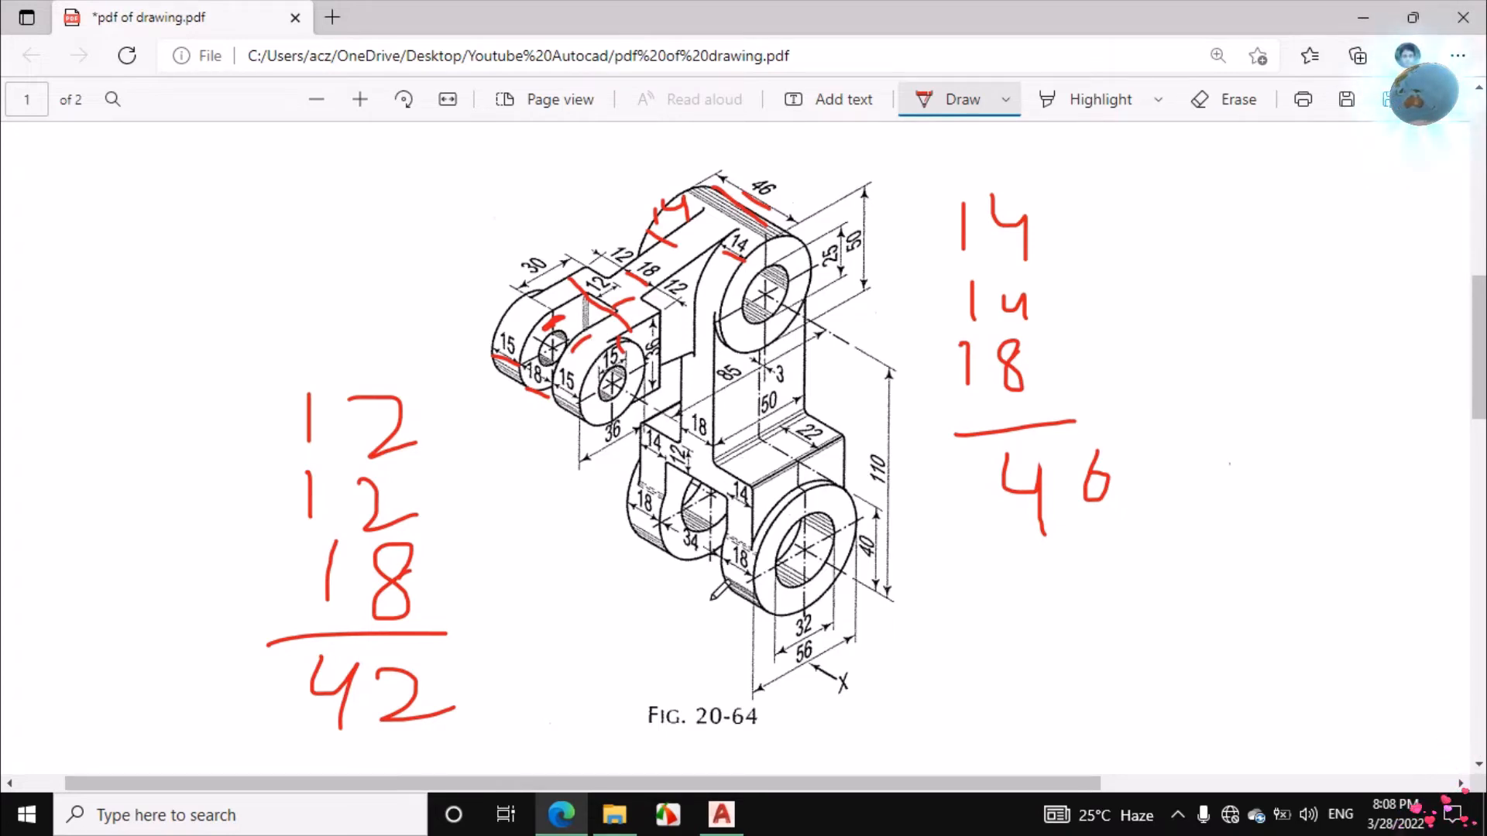
left_click(751, 812)
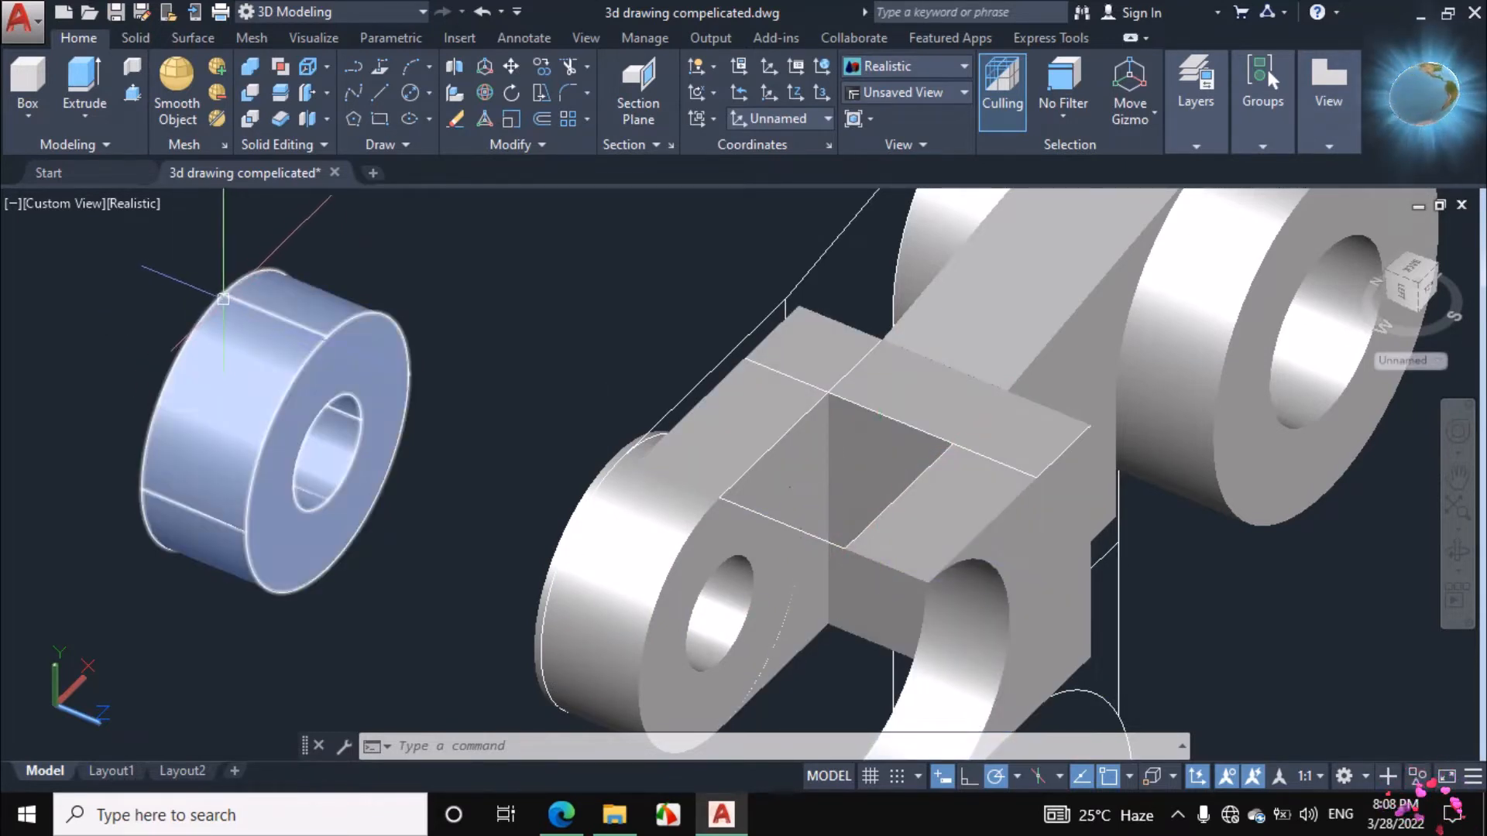
In AutoCAD, move the copied hollow cylinder from its back-face top quadrant to the slot's end corner on the other fork arm.
scroll(599, 457, "down", 3)
scroll(312, 422, "up", 3)
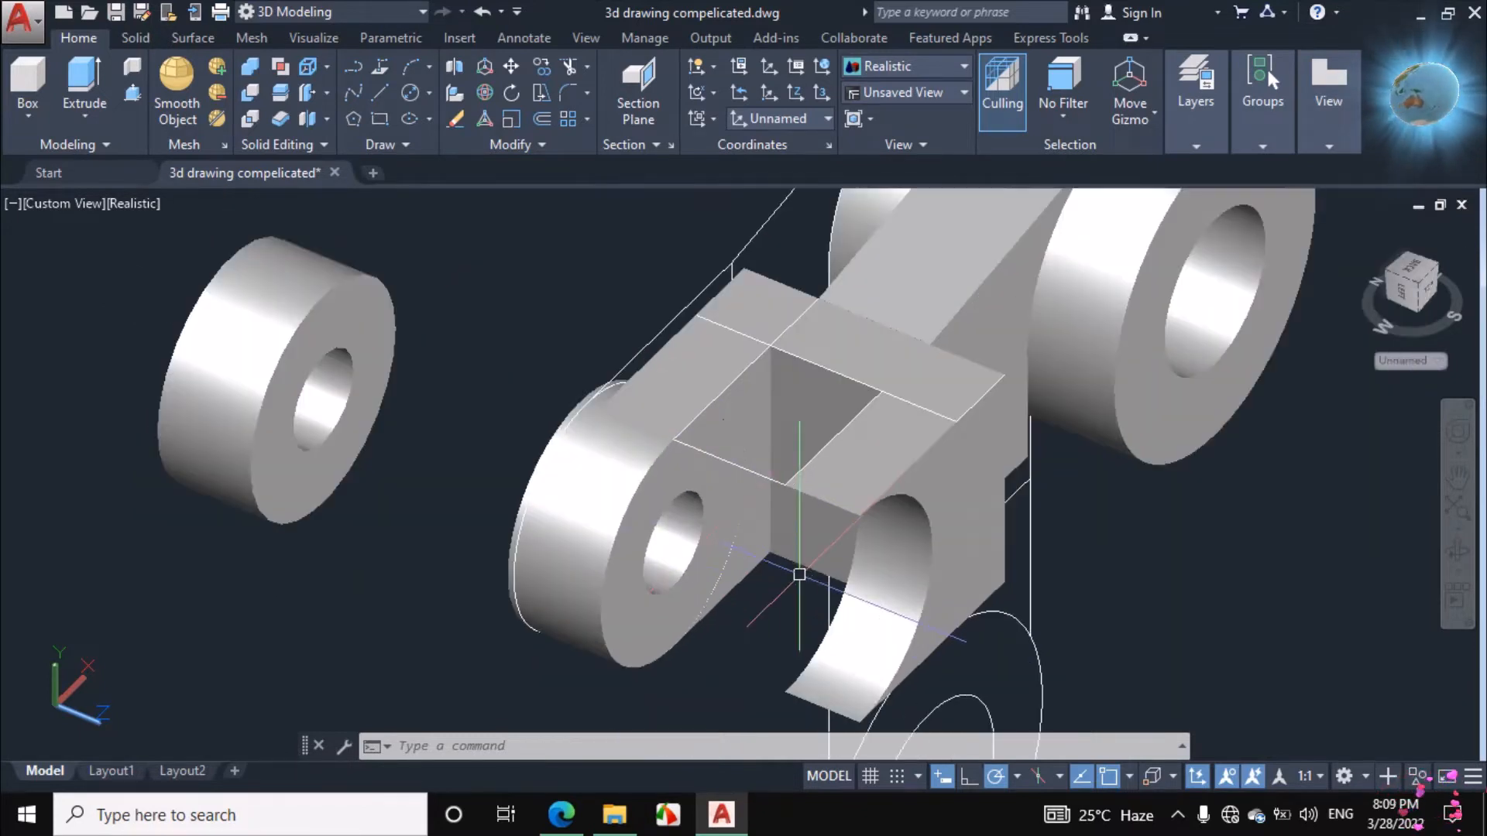
left_click(312, 419)
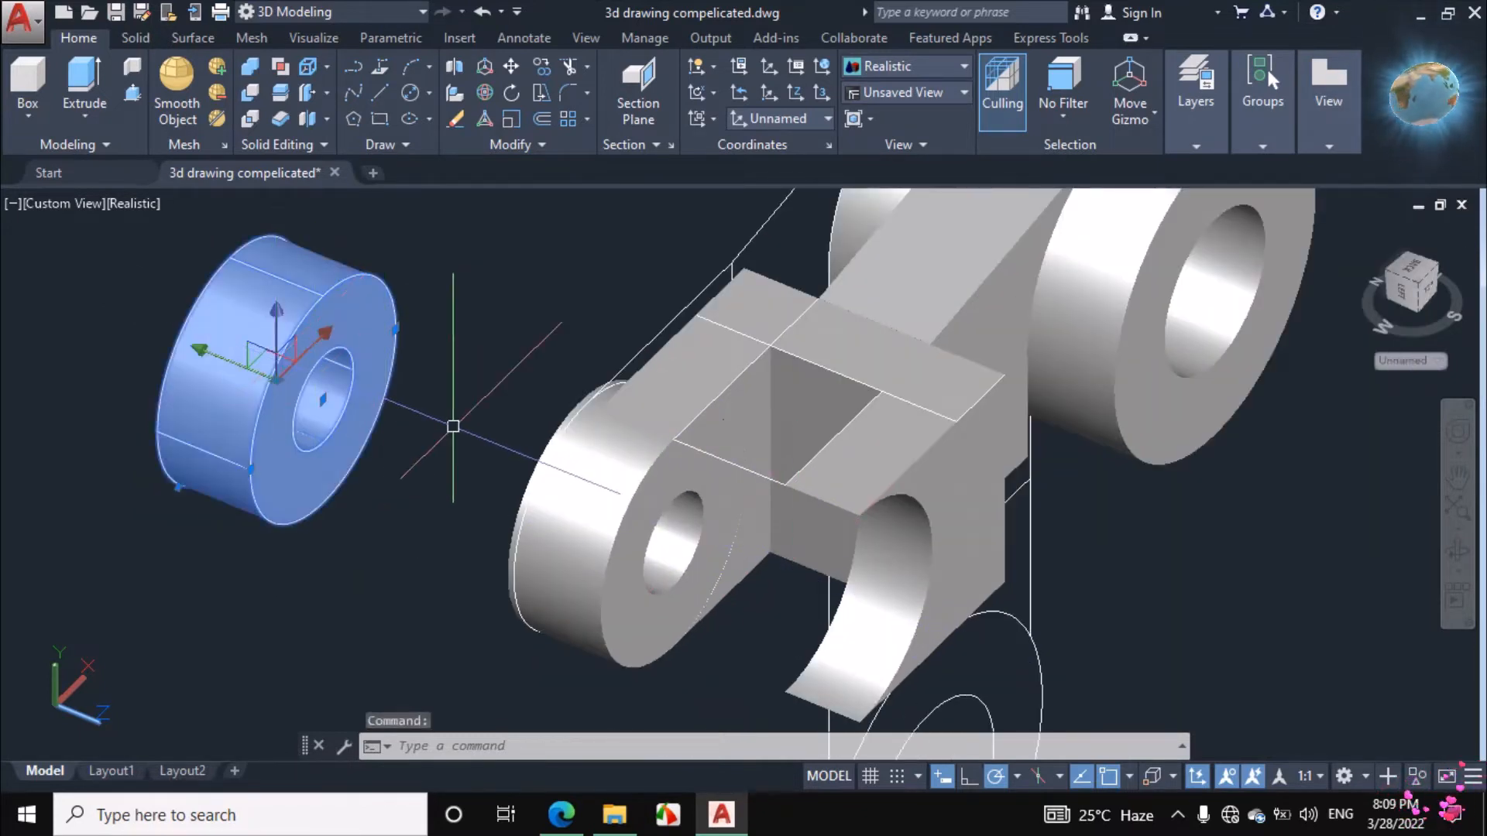
type("M")
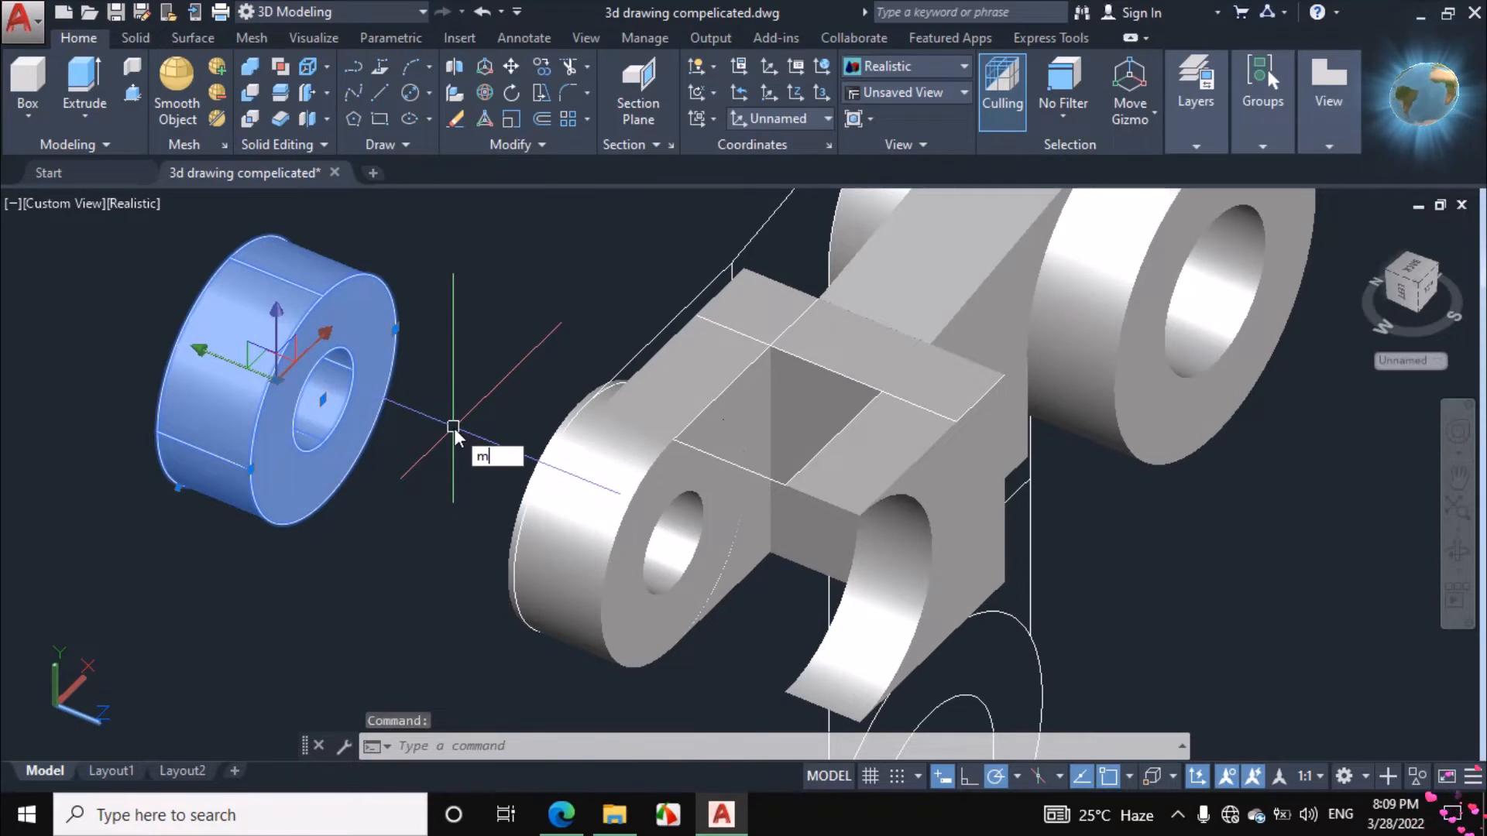
key("Return")
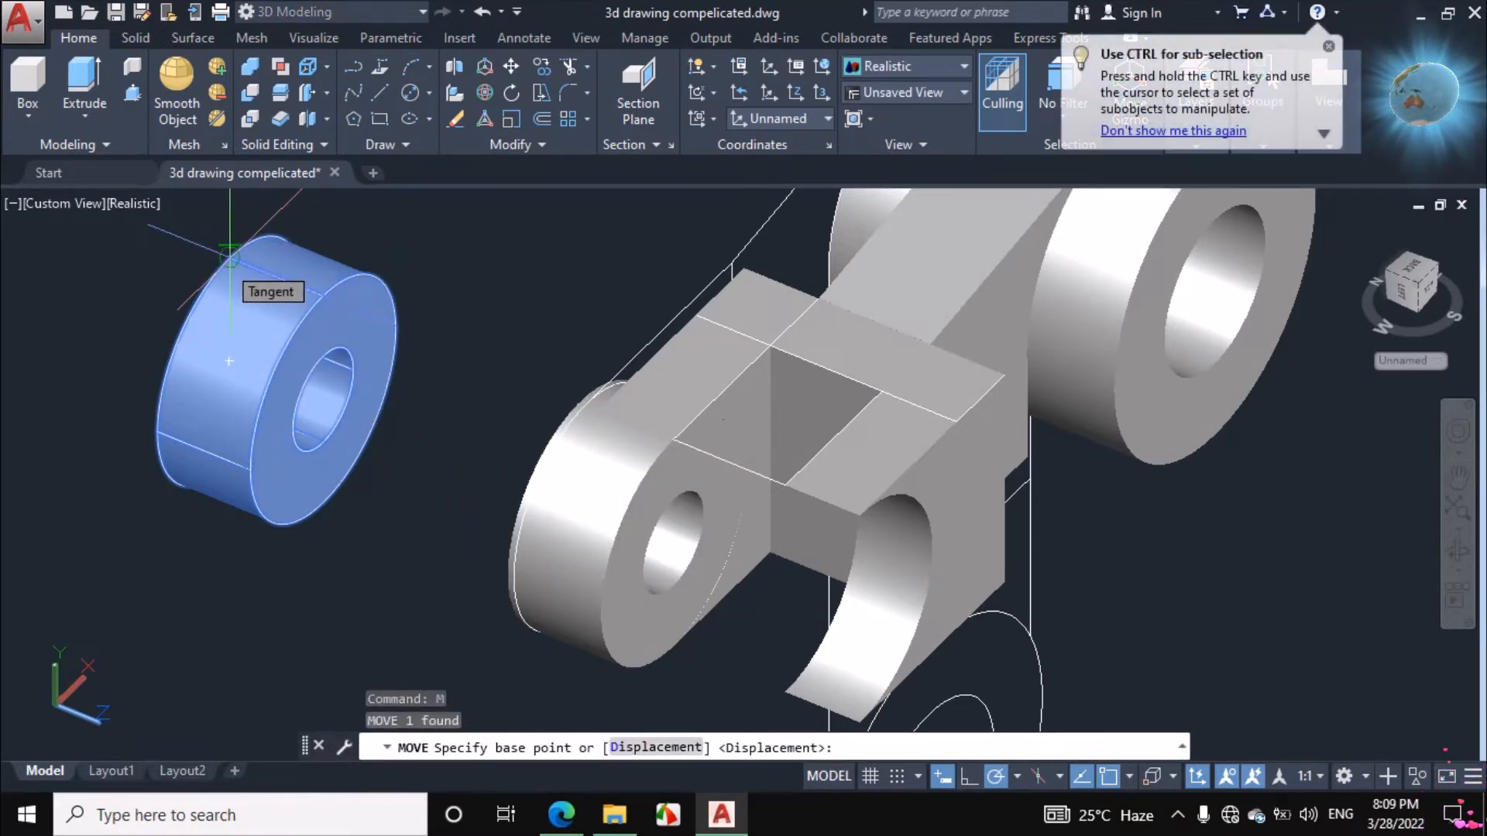
scroll(229, 256, "up", 3)
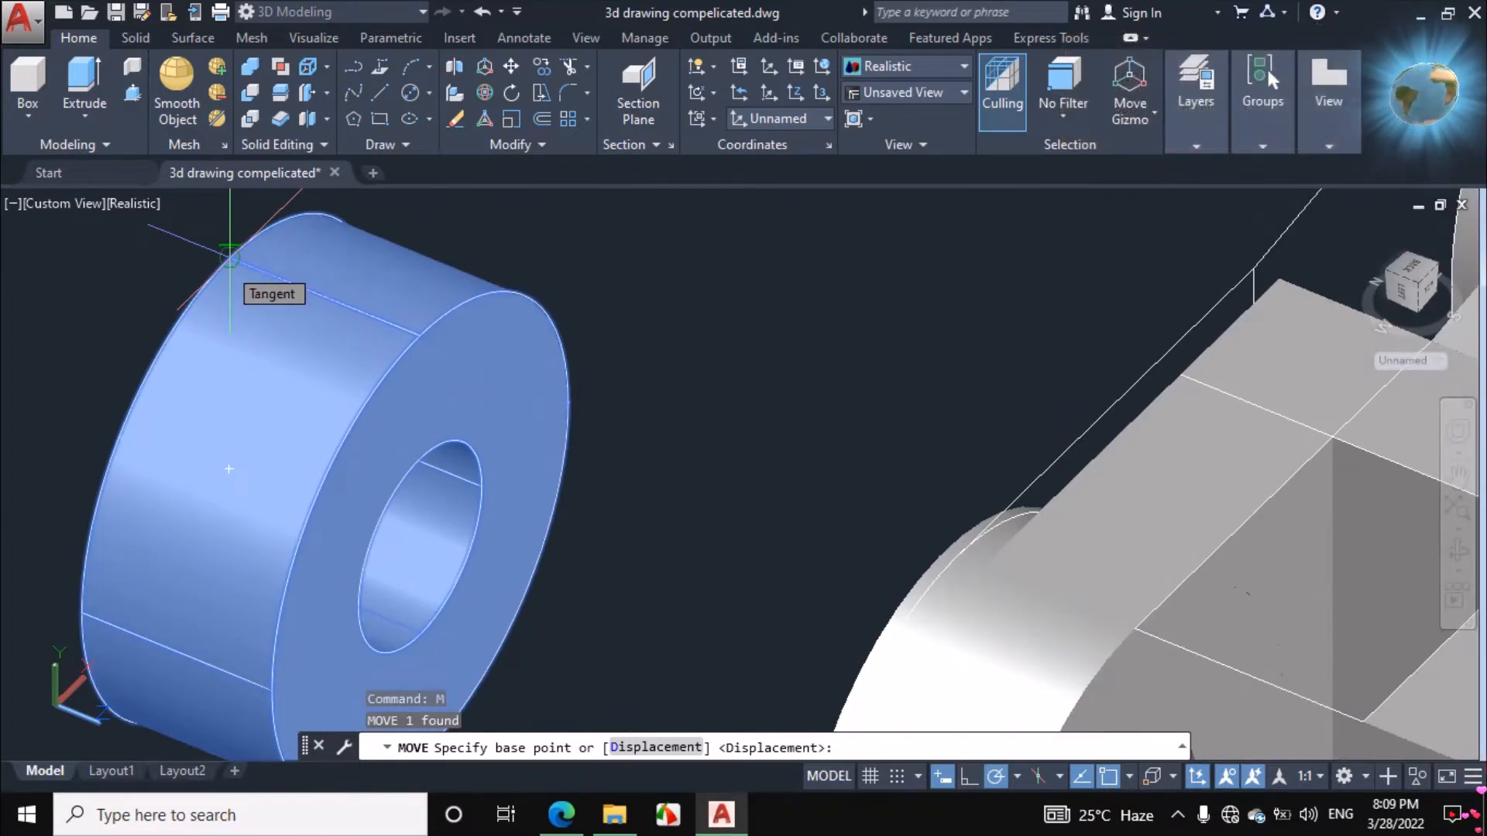
left_click(226, 265)
scroll(226, 265, "down", 5)
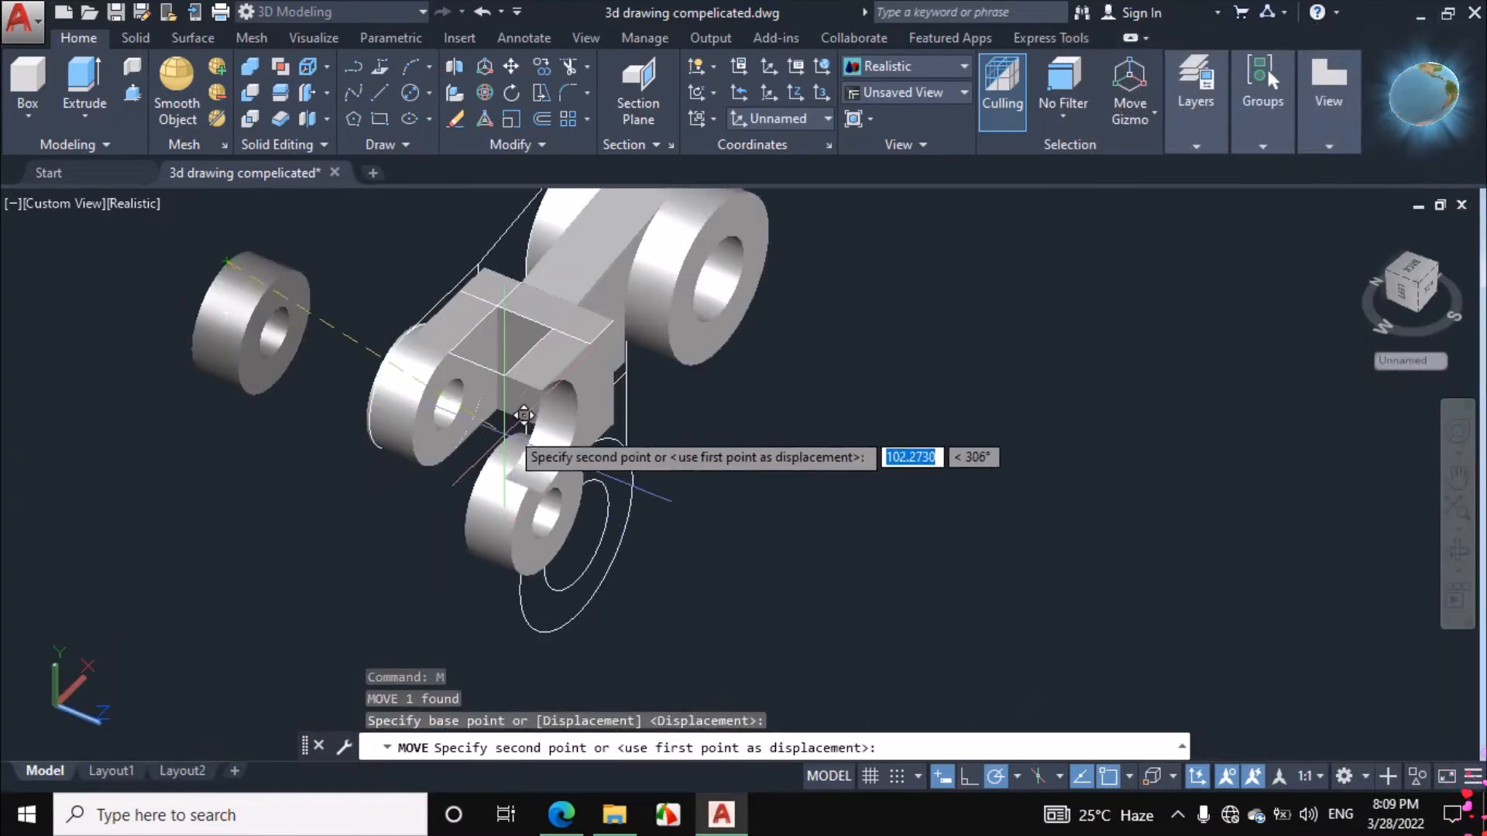
scroll(511, 391, "up", 4)
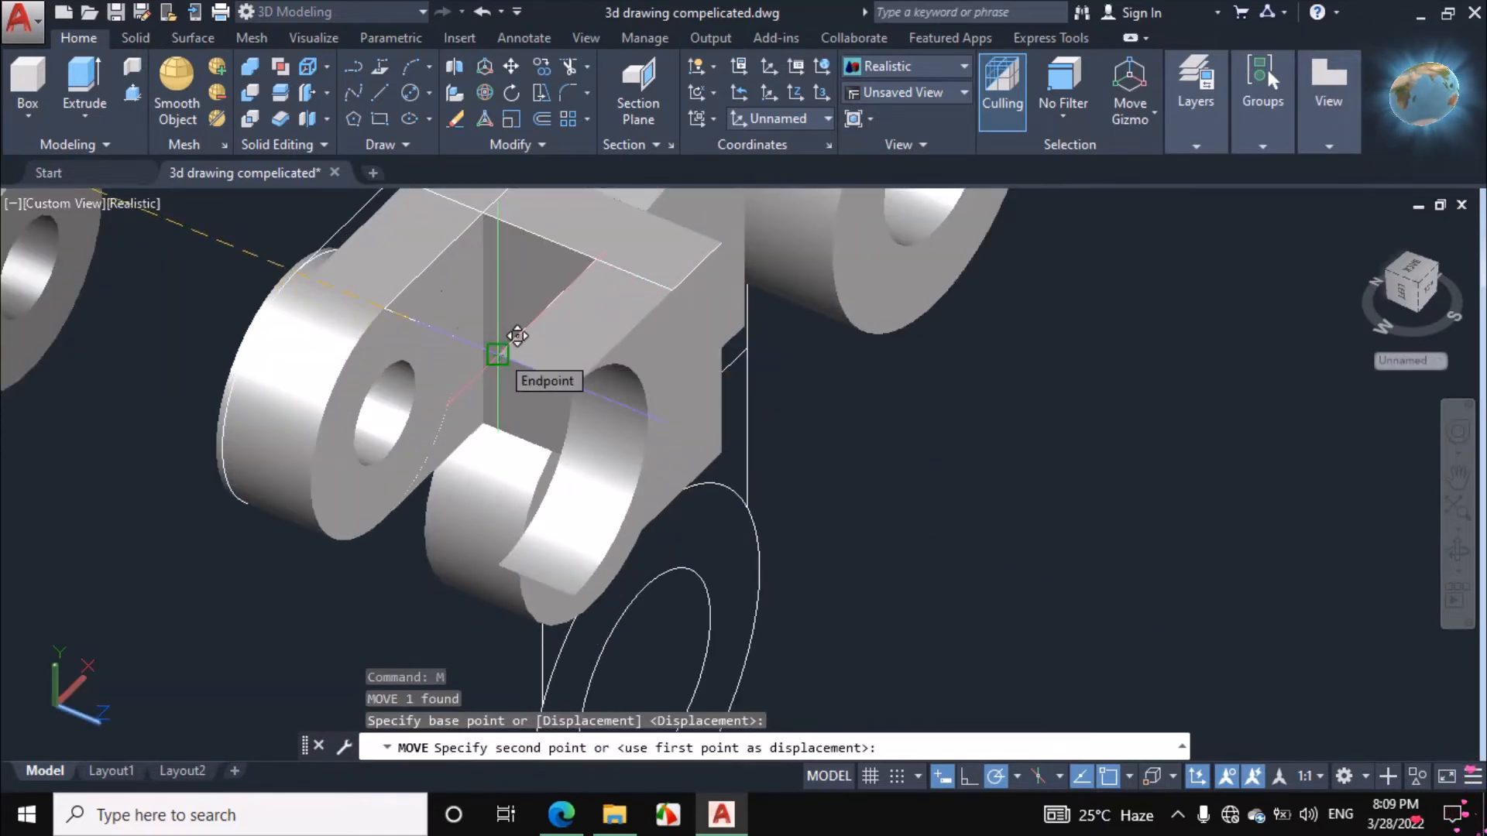
left_click(497, 354)
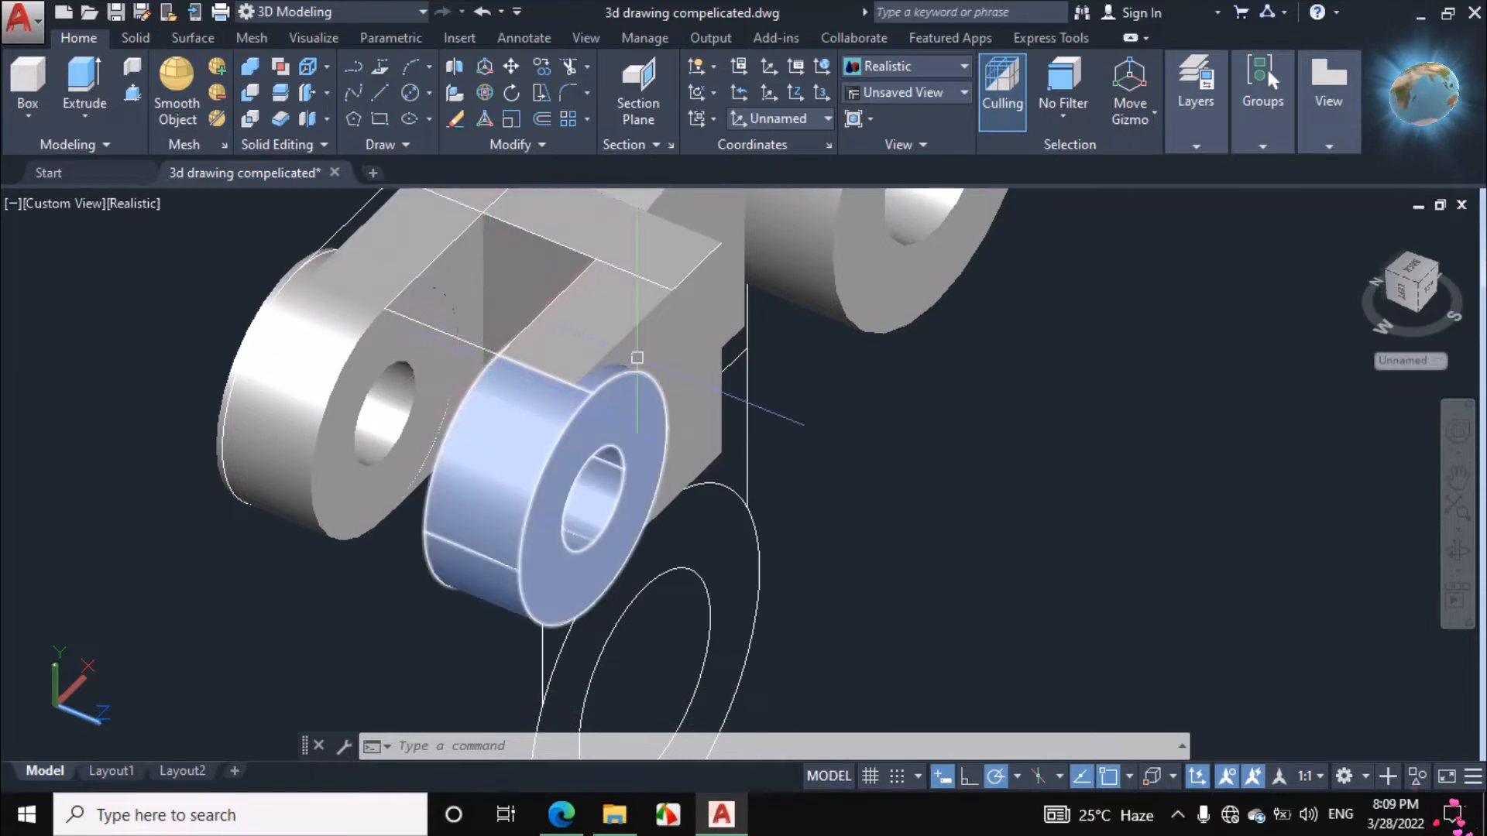
Examine the fork's two cylindrical lugs from several sides and compare them with the PDF drawing.
left_click(1458, 556)
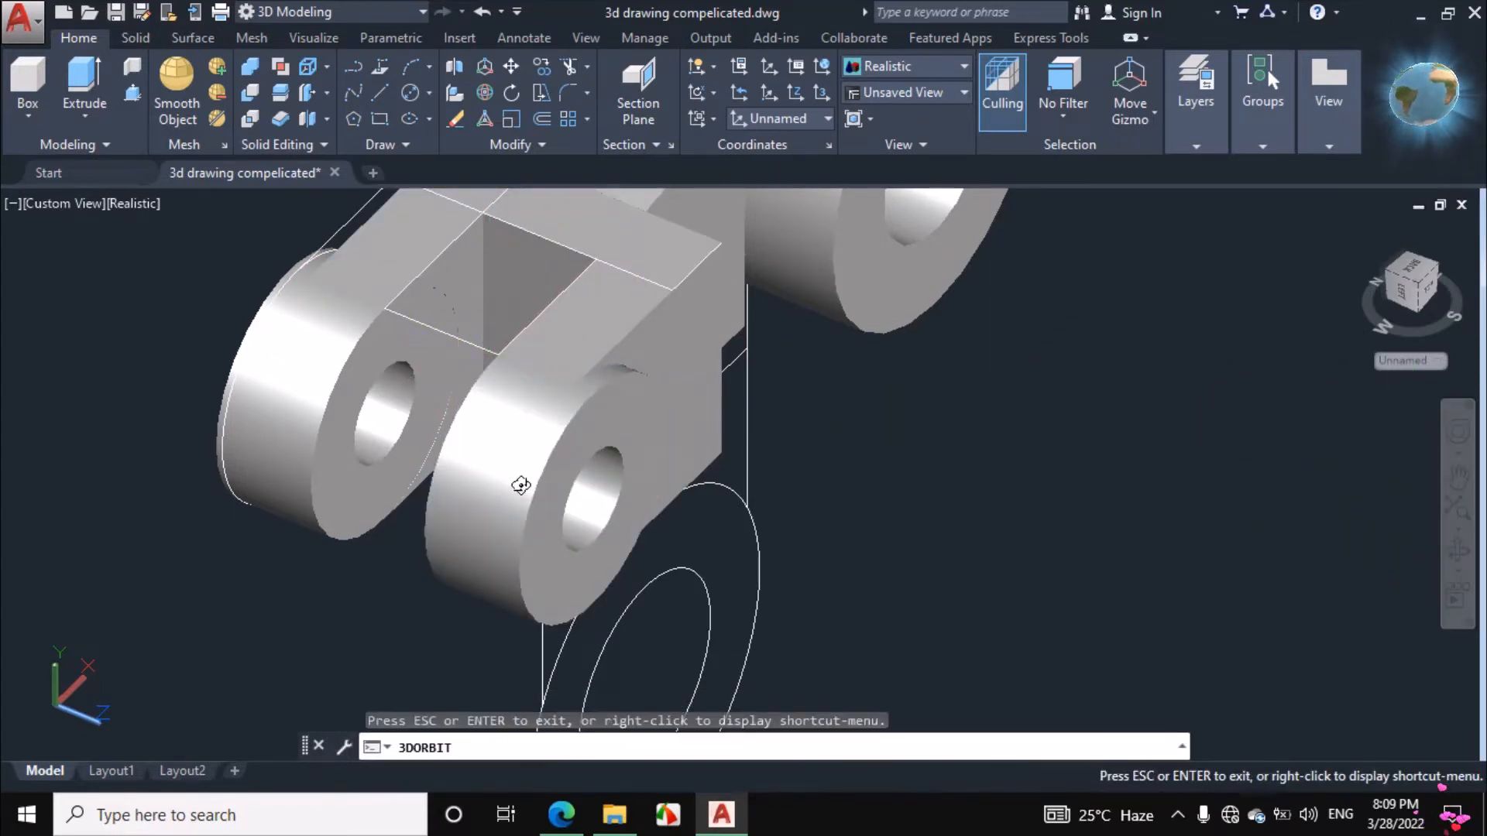
left_click_drag(514, 481, 687, 388)
scroll(704, 240, "up", 5)
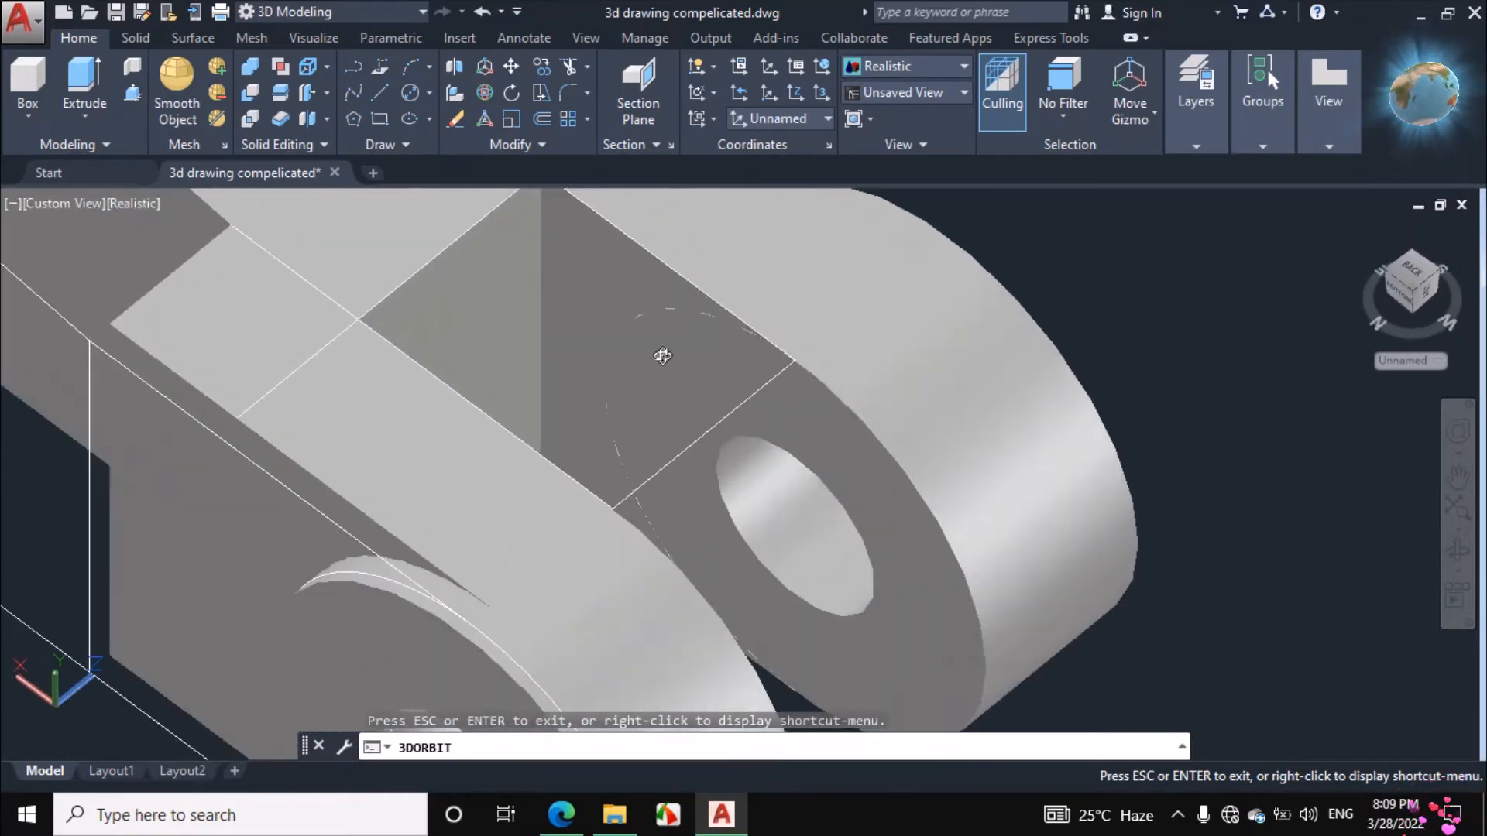
left_click_drag(727, 405, 611, 392)
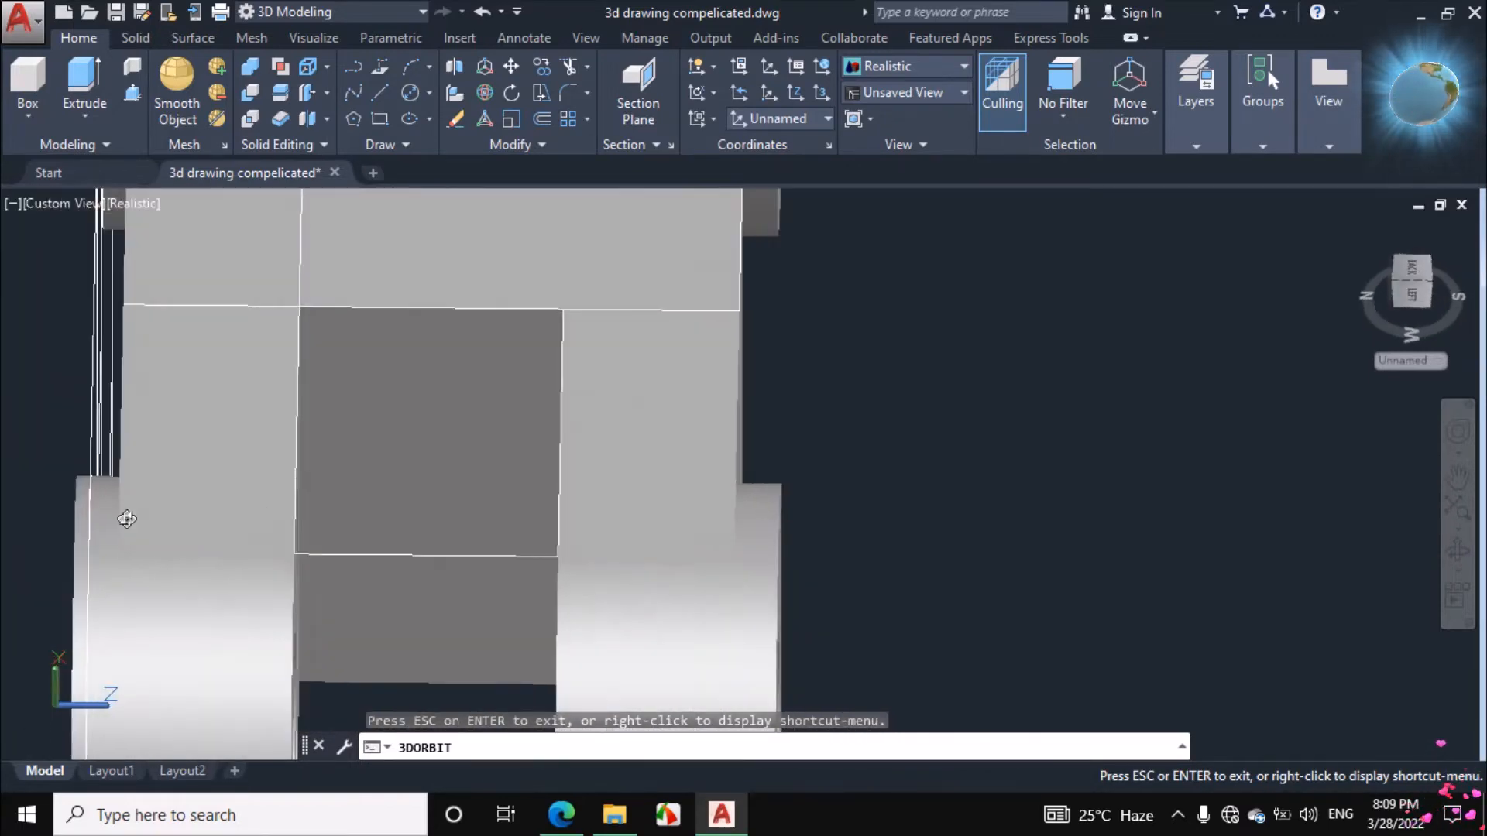
left_click(561, 814)
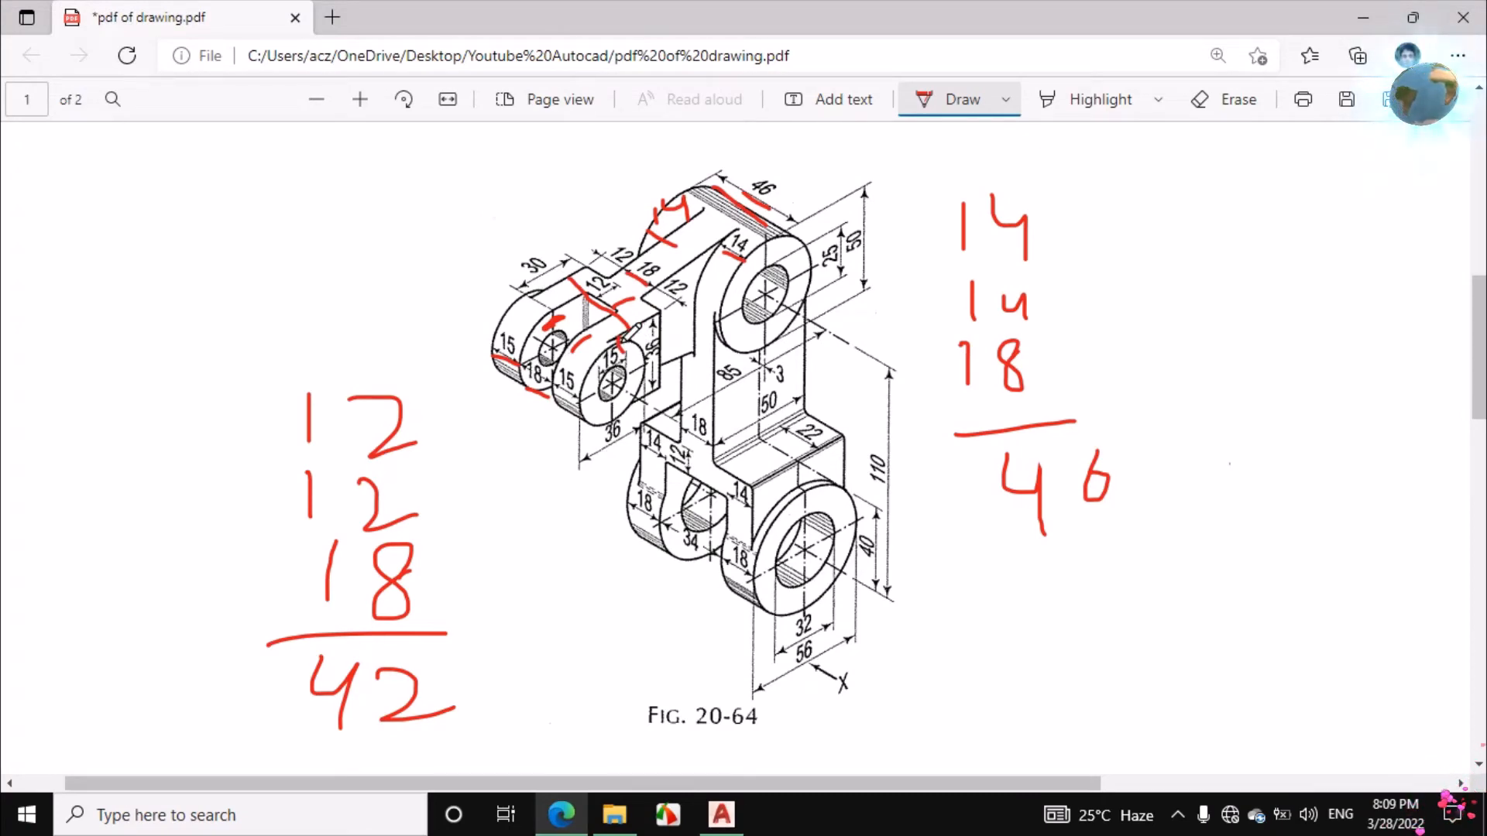
left_click(721, 814)
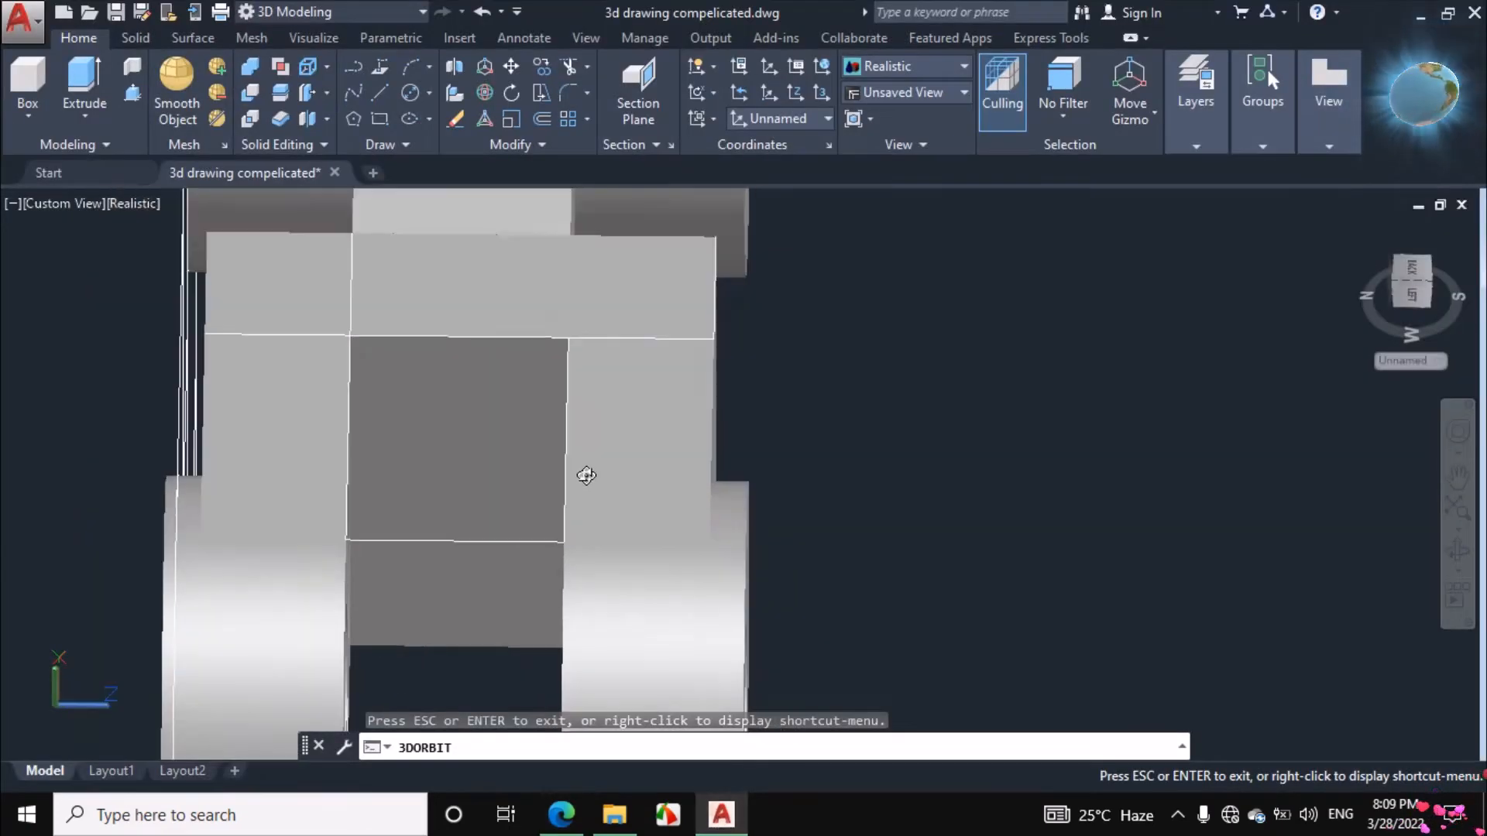
left_click_drag(813, 508, 622, 412)
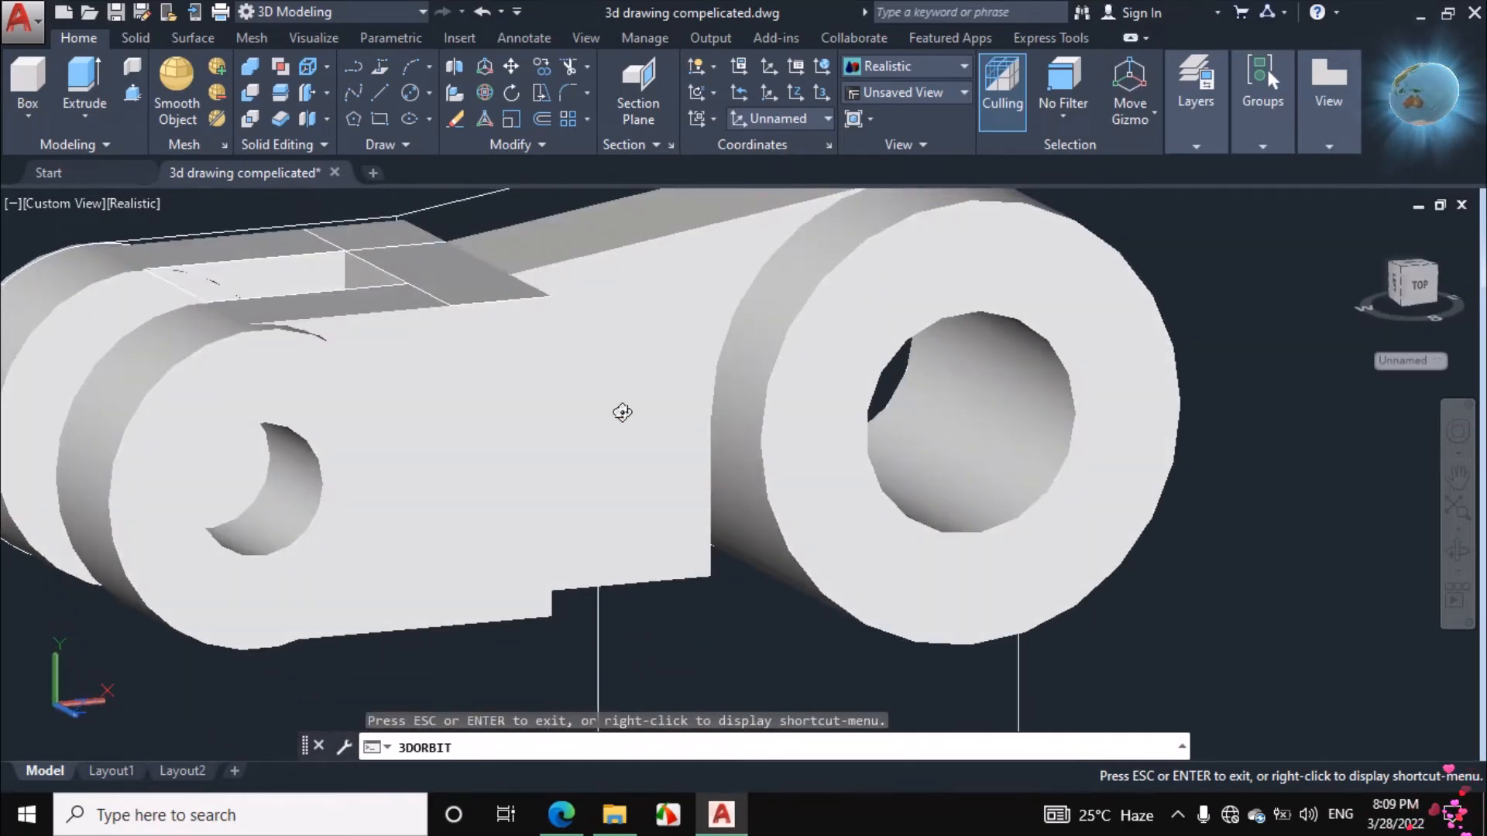
scroll(622, 412, "down", 5)
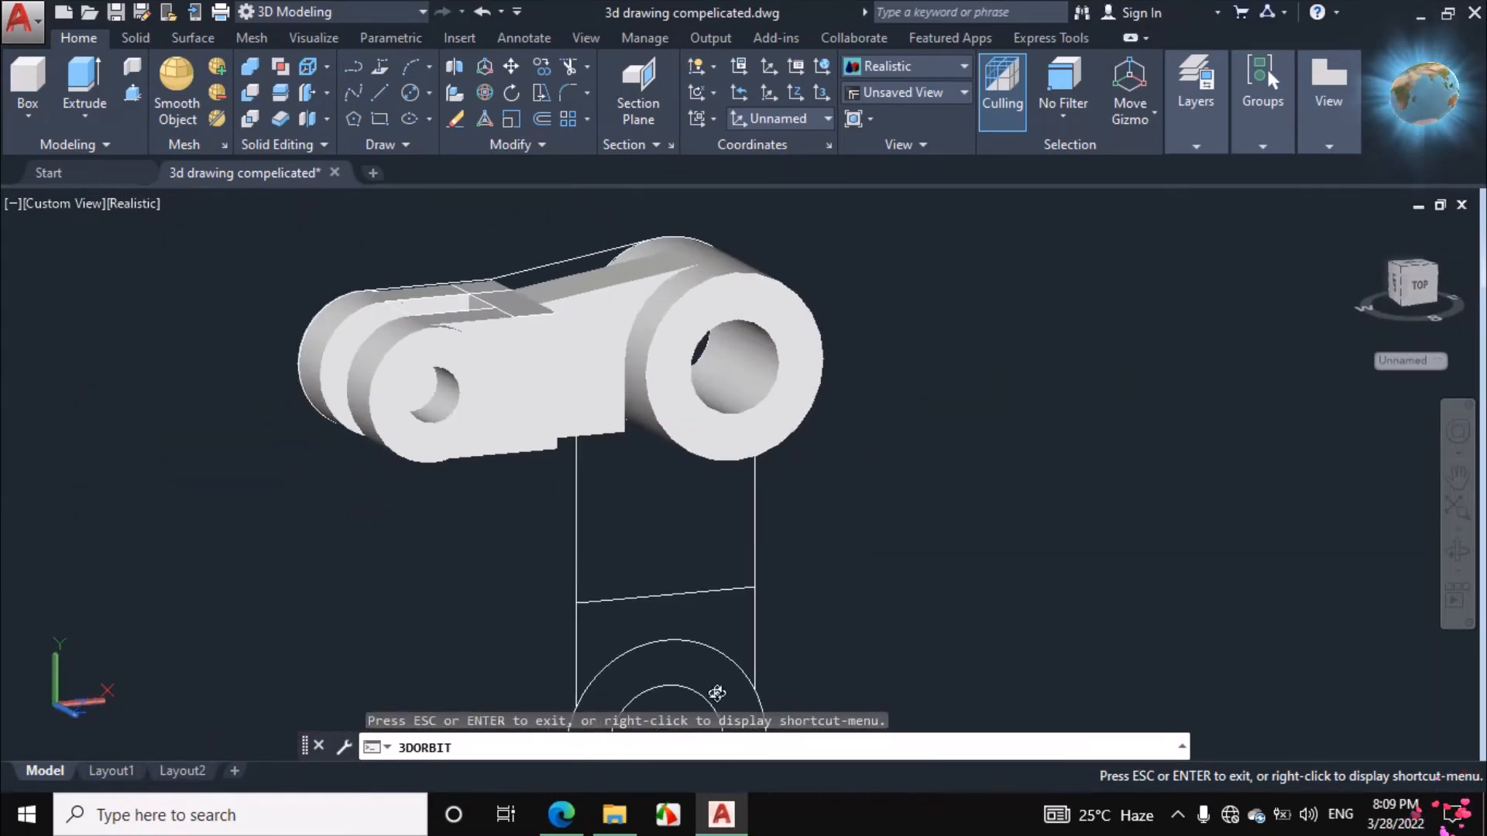
scroll(597, 494, "down", 2)
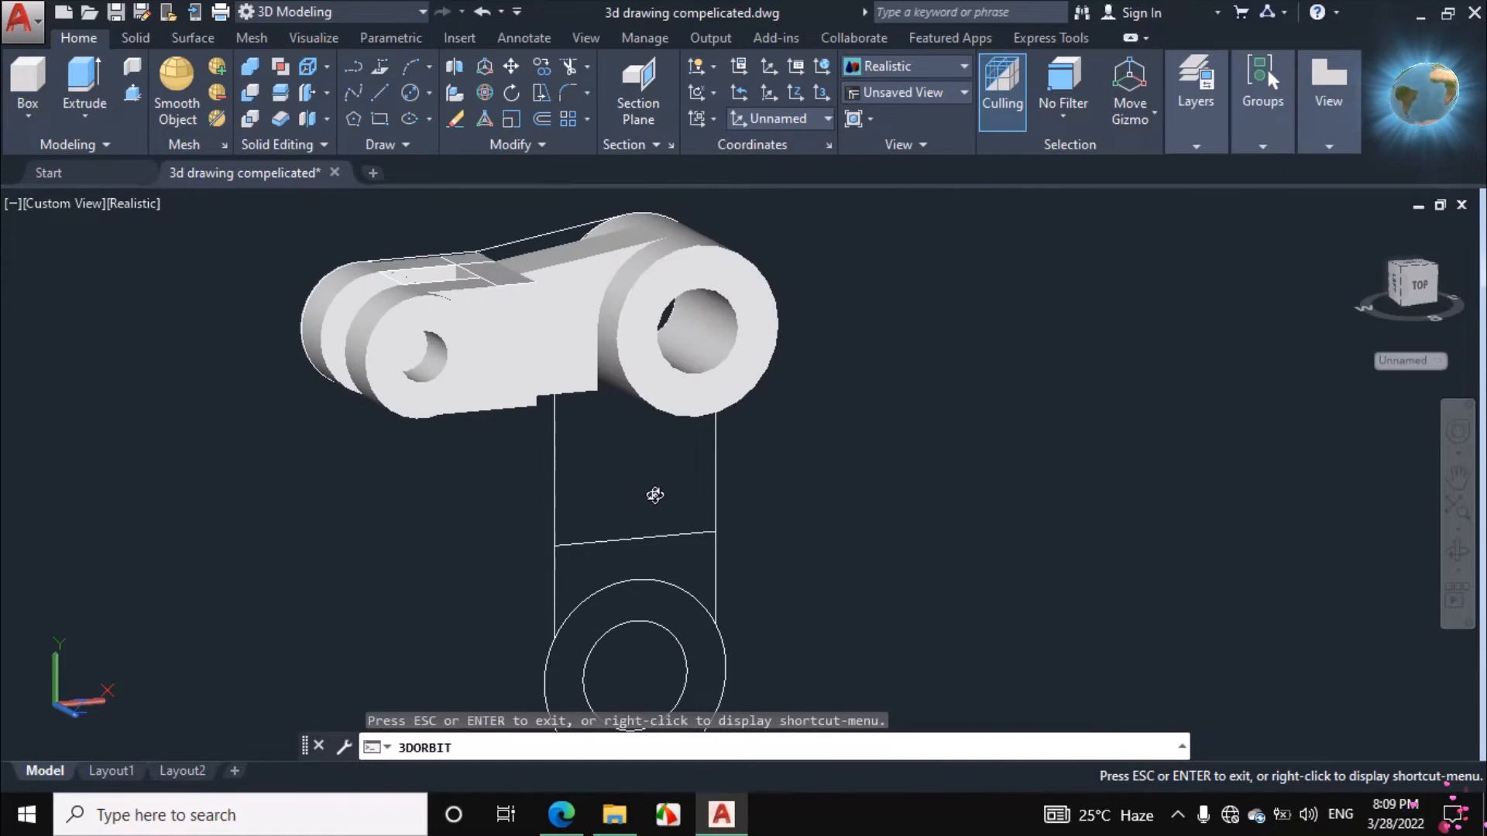
right_click(775, 420)
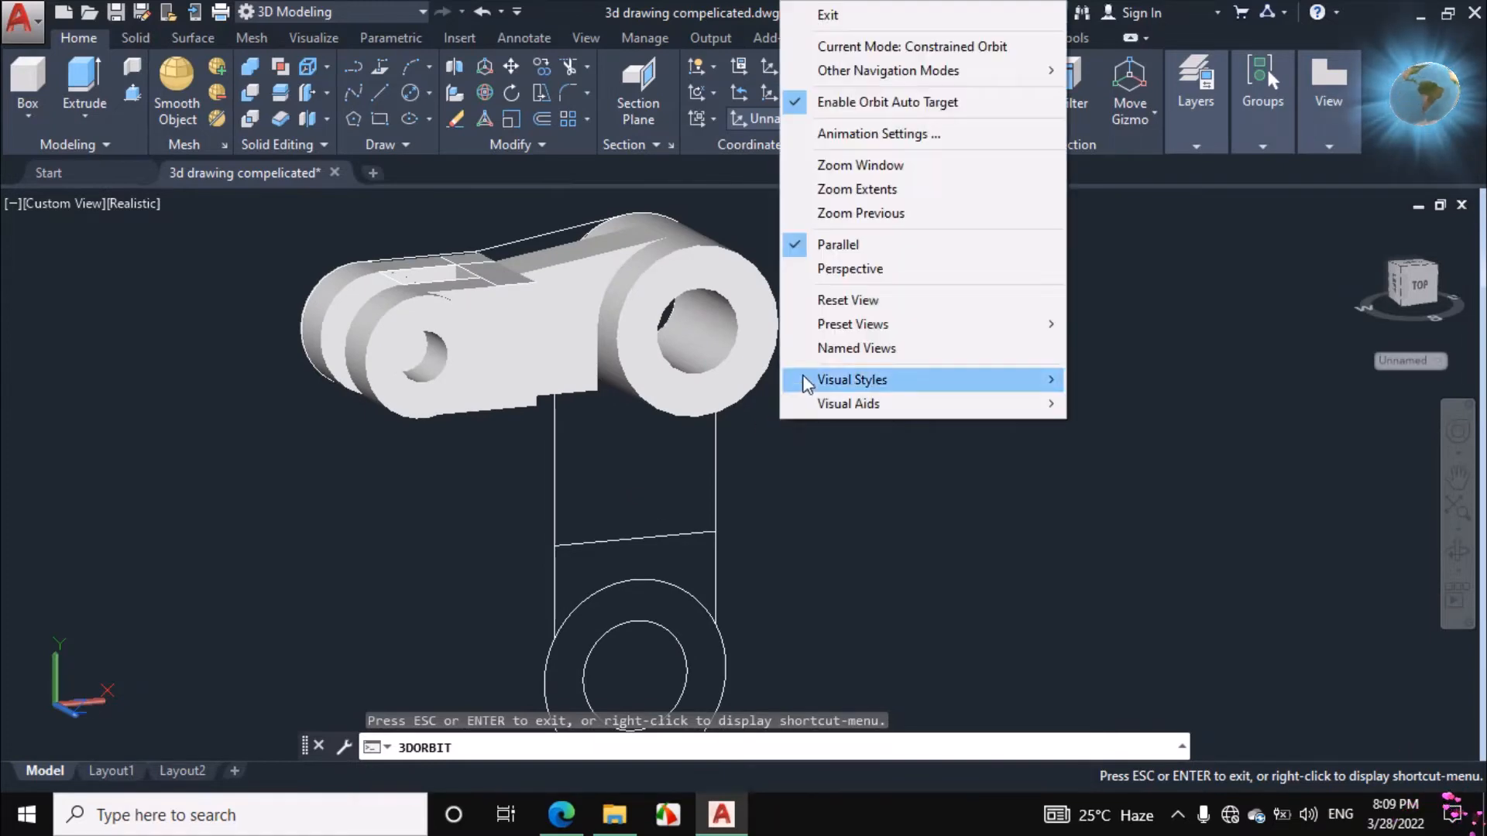
left_click(859, 17)
Mark the vertical arm's 18 thickness dimension in red on the PDF drawing in Edge.
key("alt+Tab")
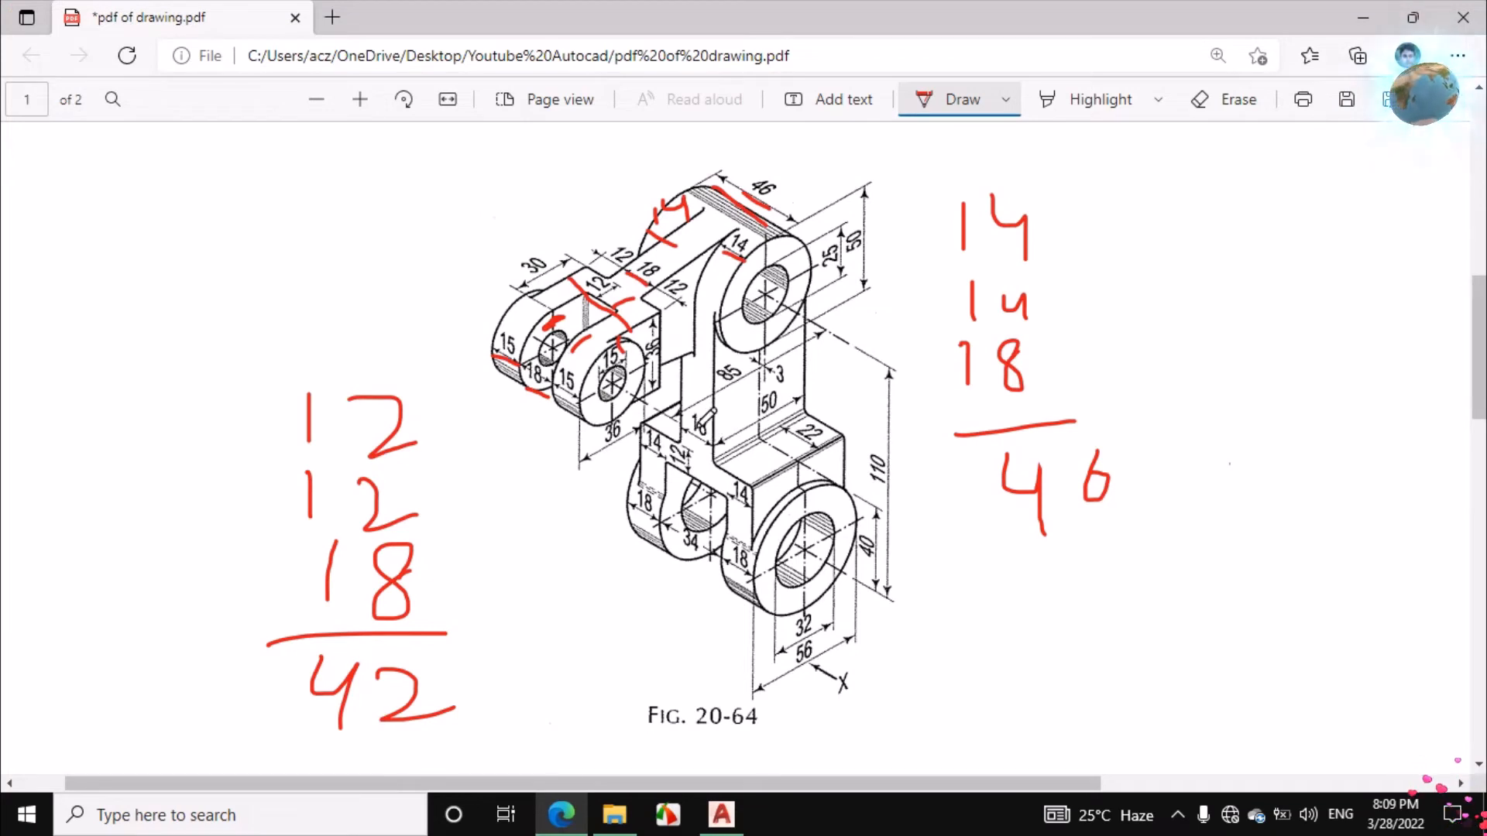
left_click_drag(681, 433, 711, 446)
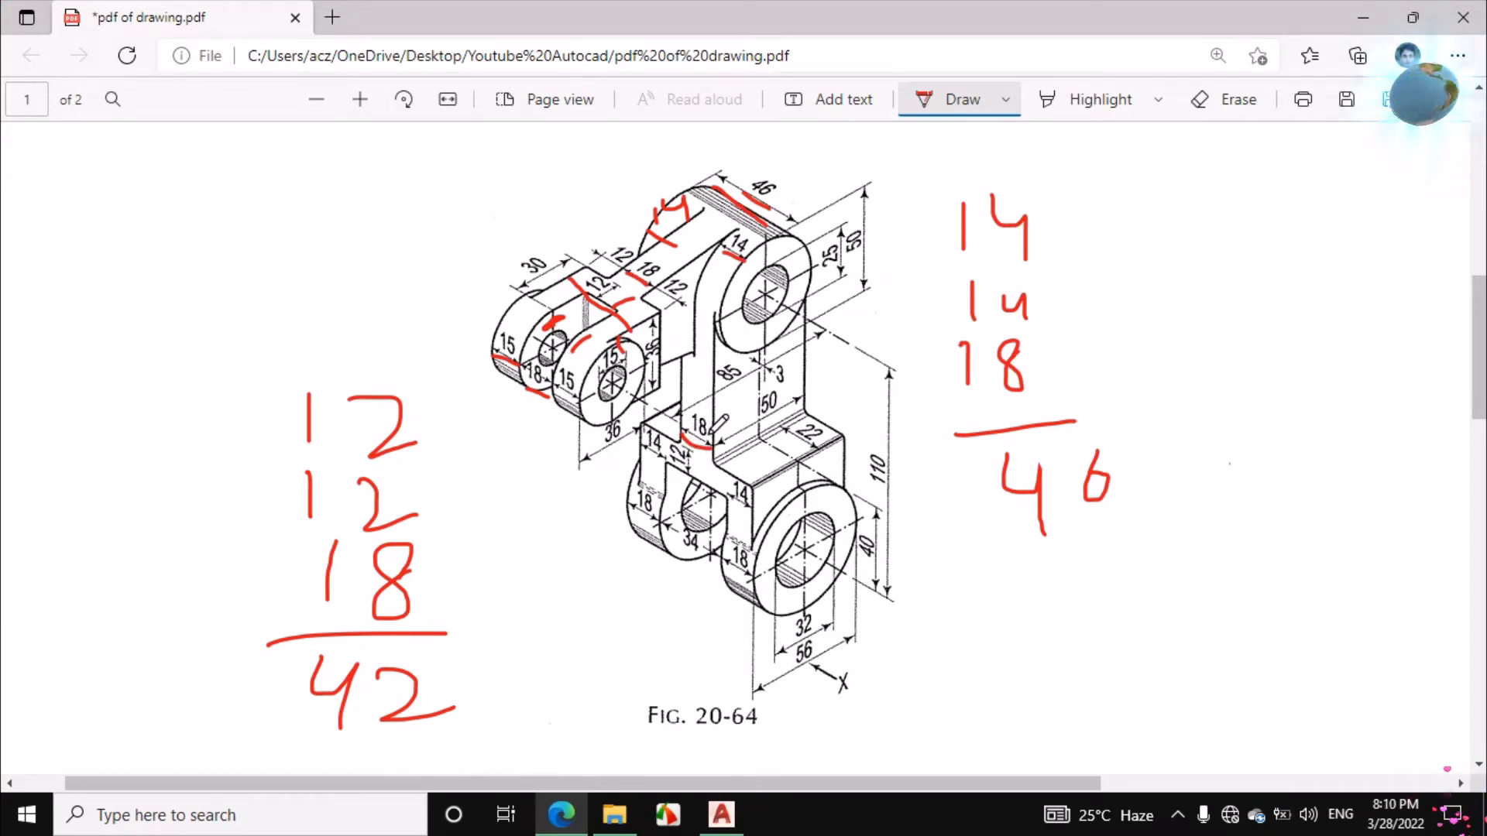
key("alt+Tab")
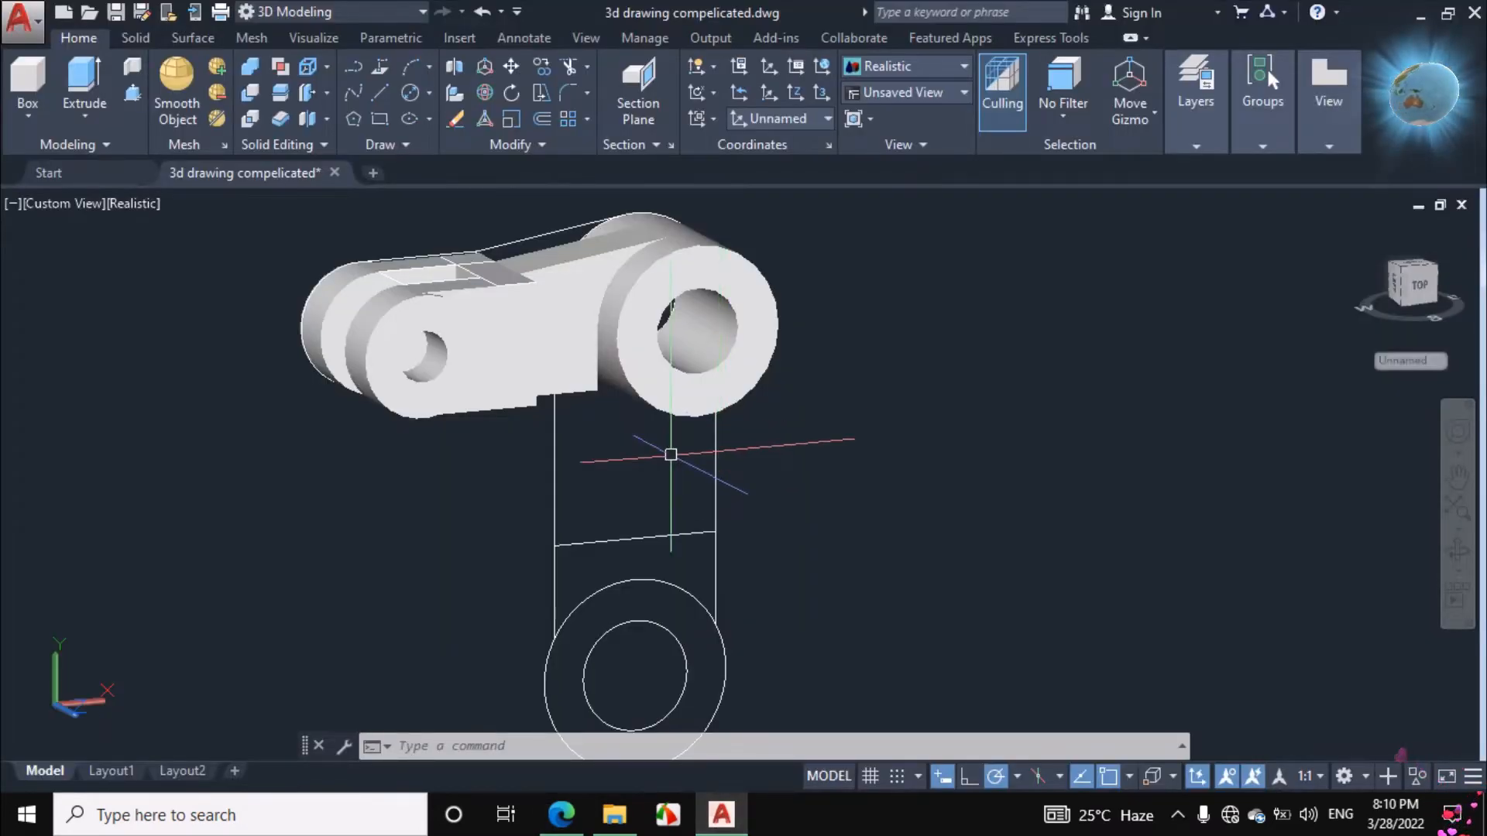
Presspull the closed area of the vertical arm below the large hub by 18.
left_click(133, 93)
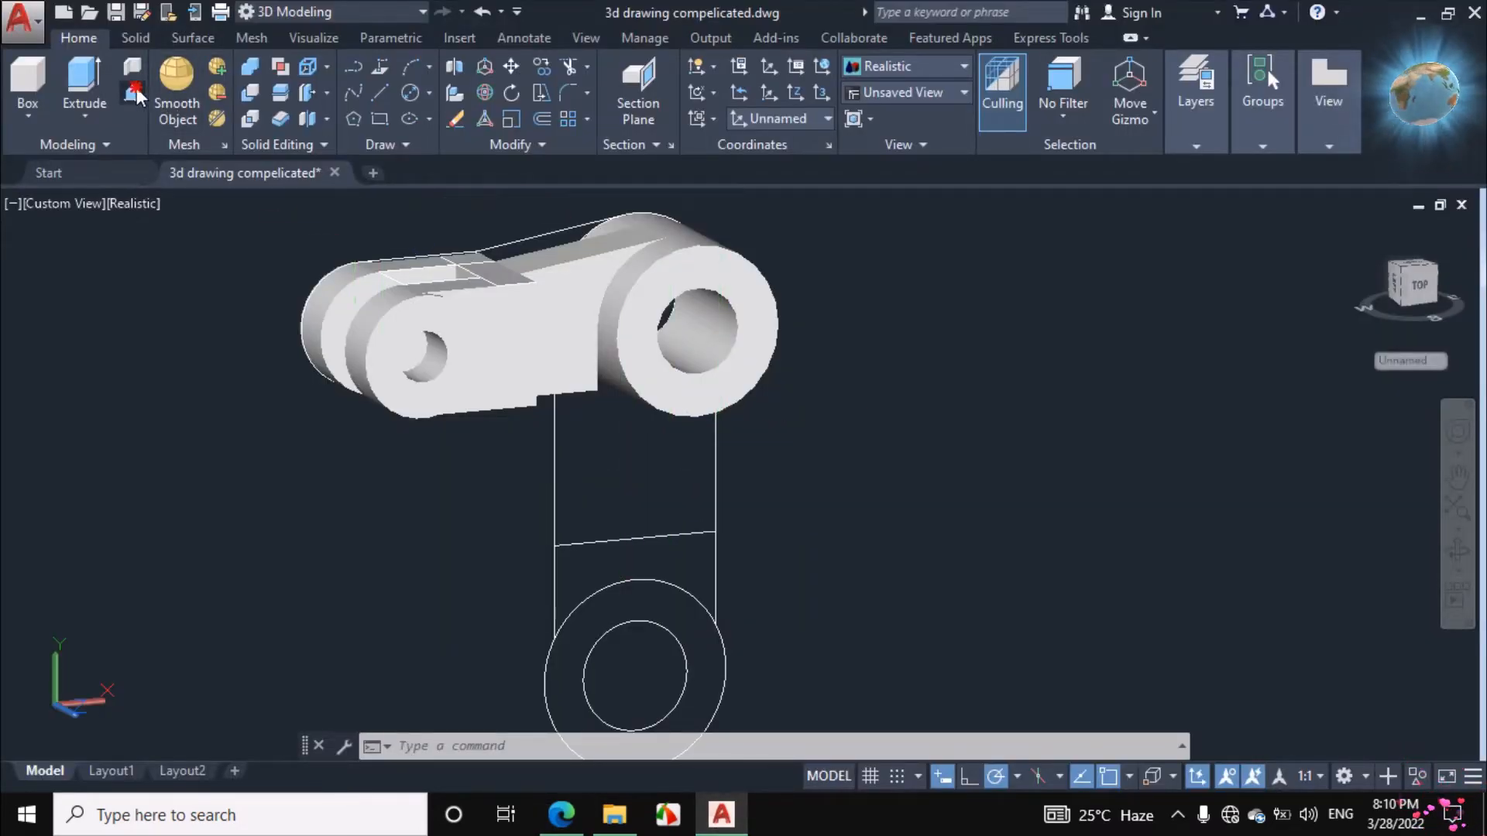
left_click(604, 475)
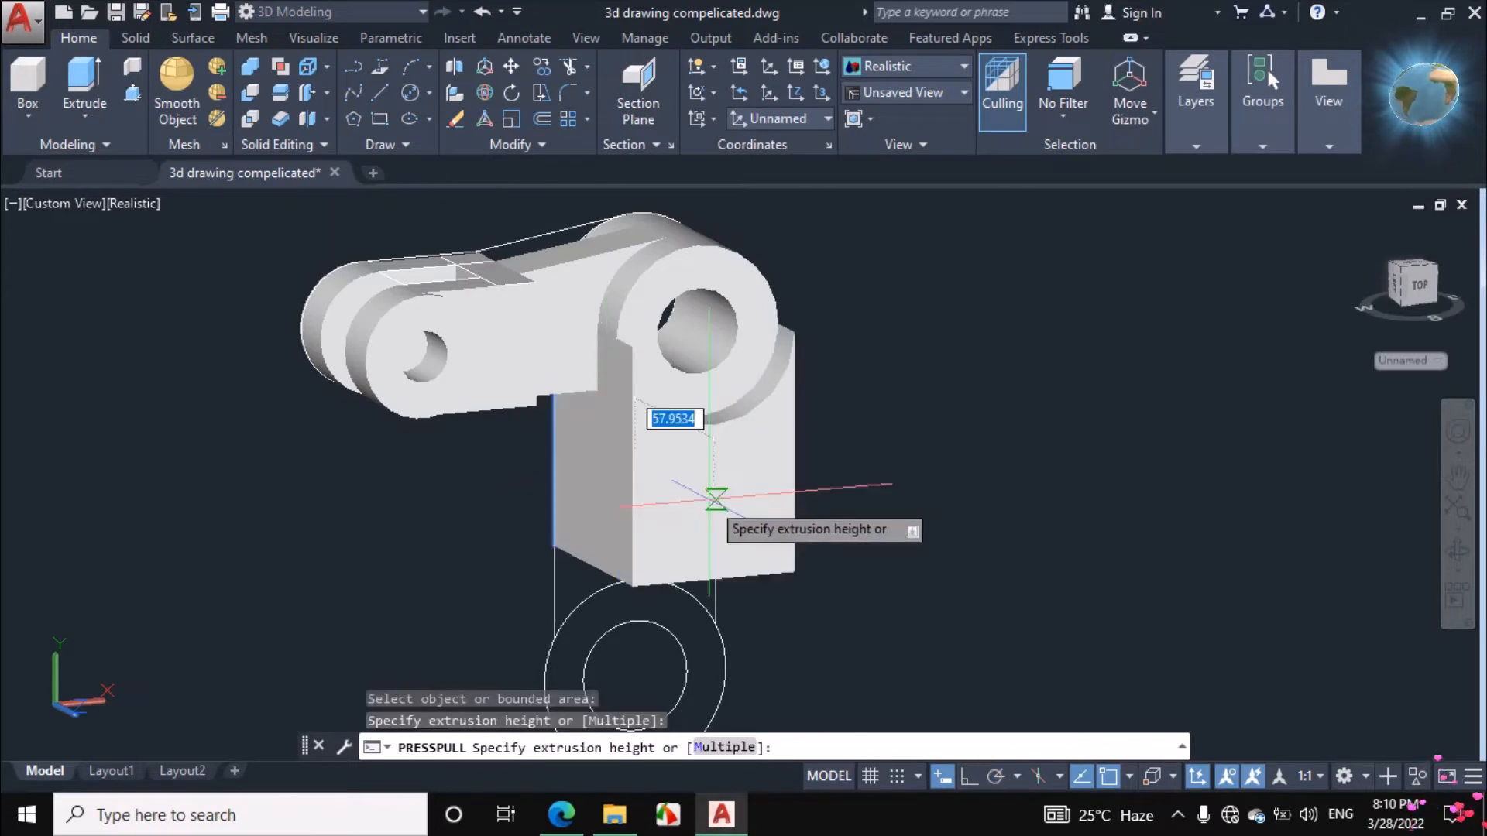
type("18")
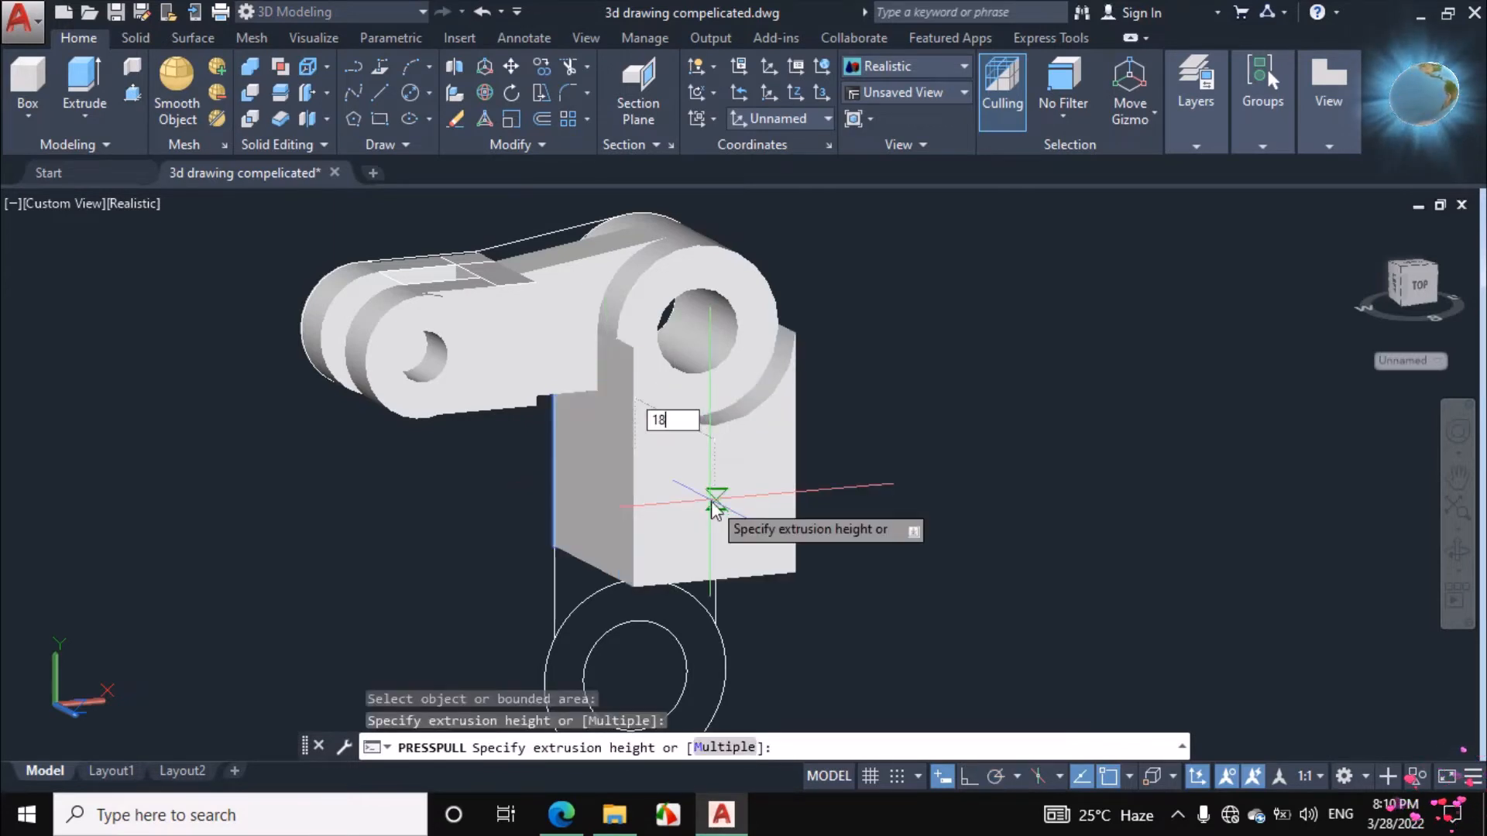
key("Return")
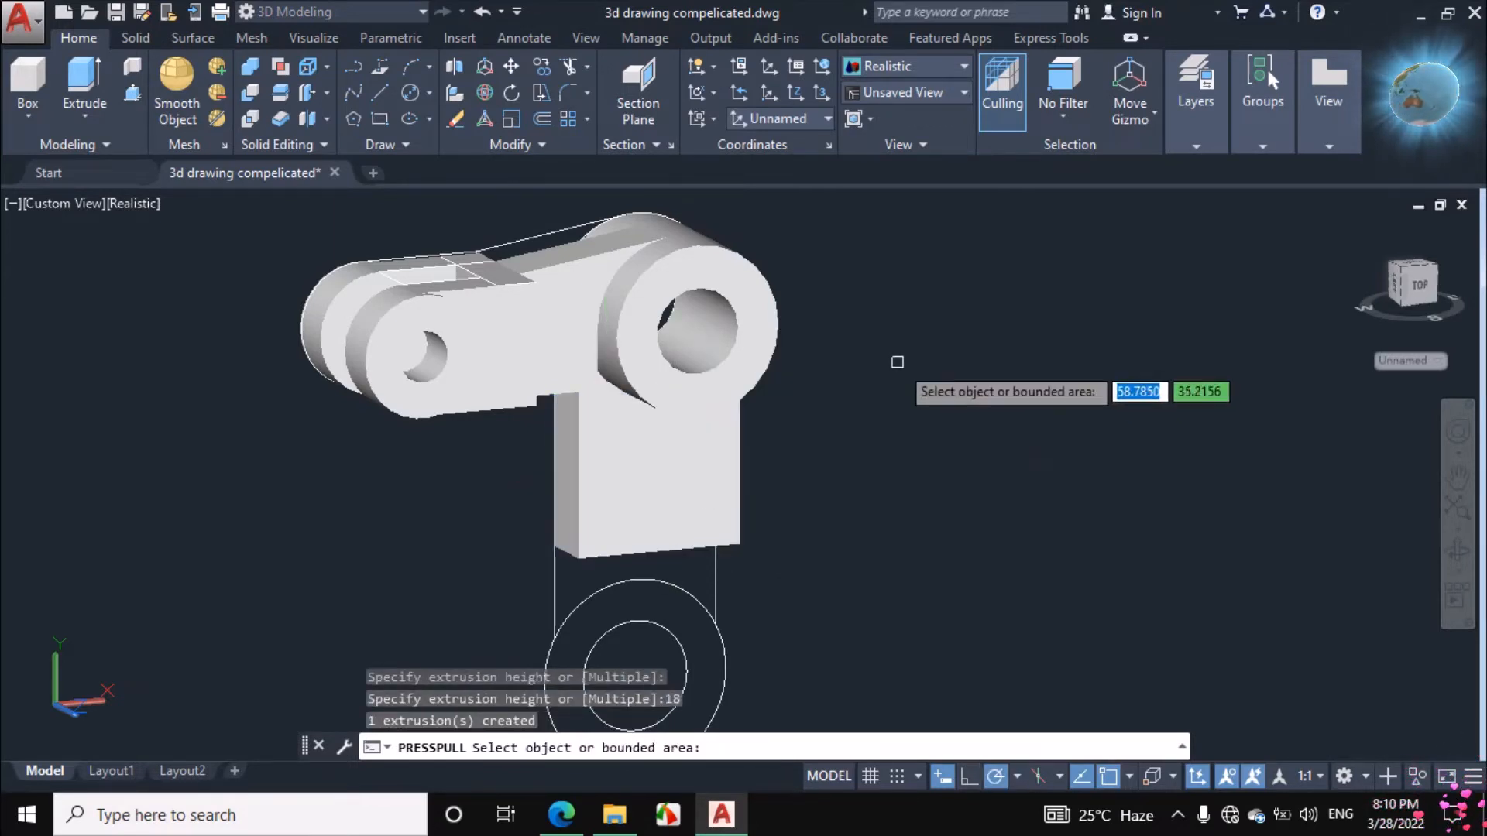
key("Escape")
In the PDF drawing in Edge, mark the vertical arm's 18 thick side and the 3 offset dimension in red, and erase the marks.
left_click(561, 815)
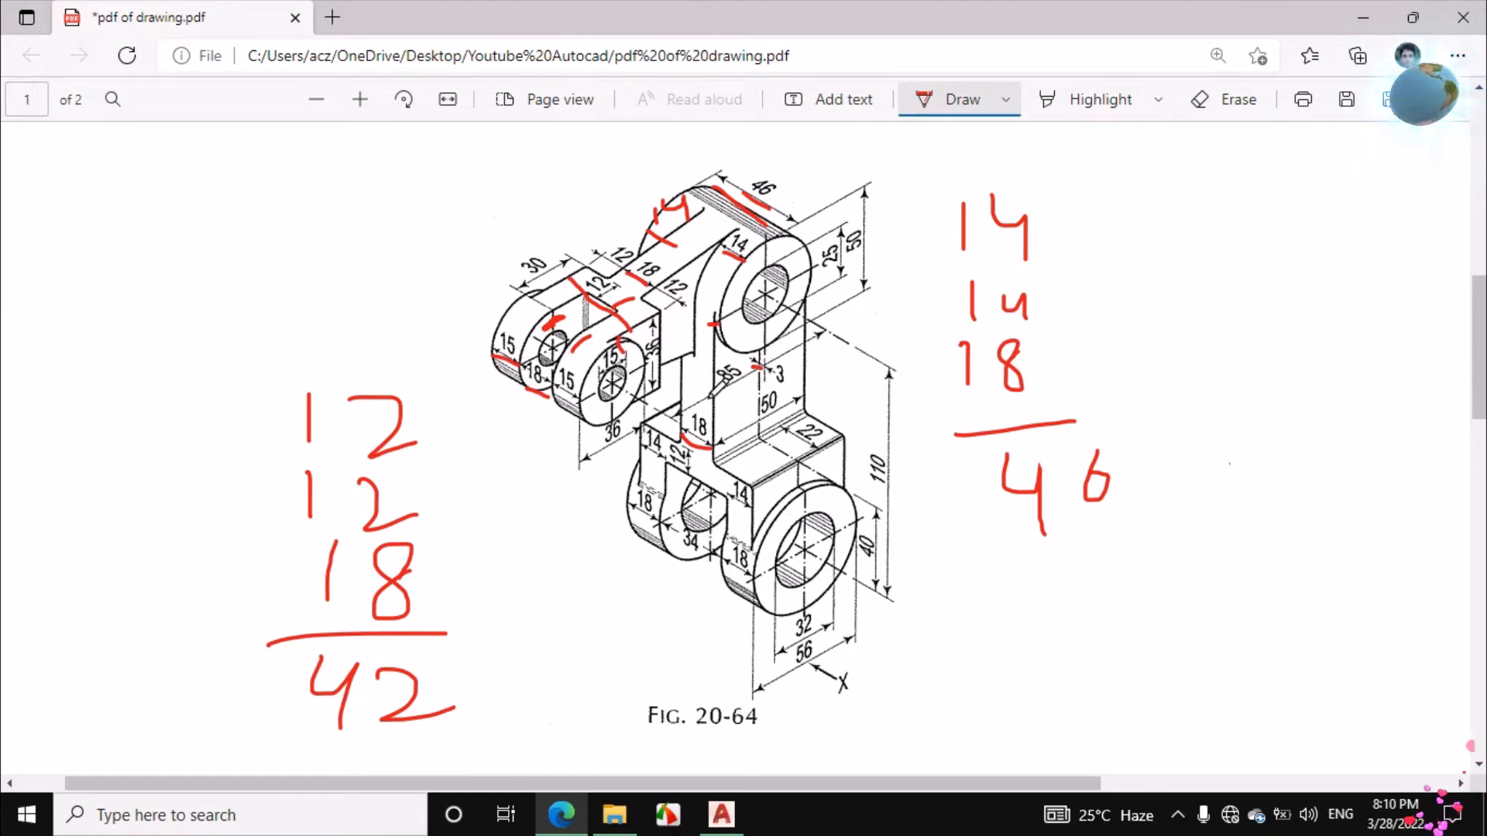
mouse_move(696, 369)
left_mouse_down()
mouse_move(704, 354)
mouse_move(707, 415)
mouse_move(680, 419)
mouse_move(707, 368)
left_mouse_up()
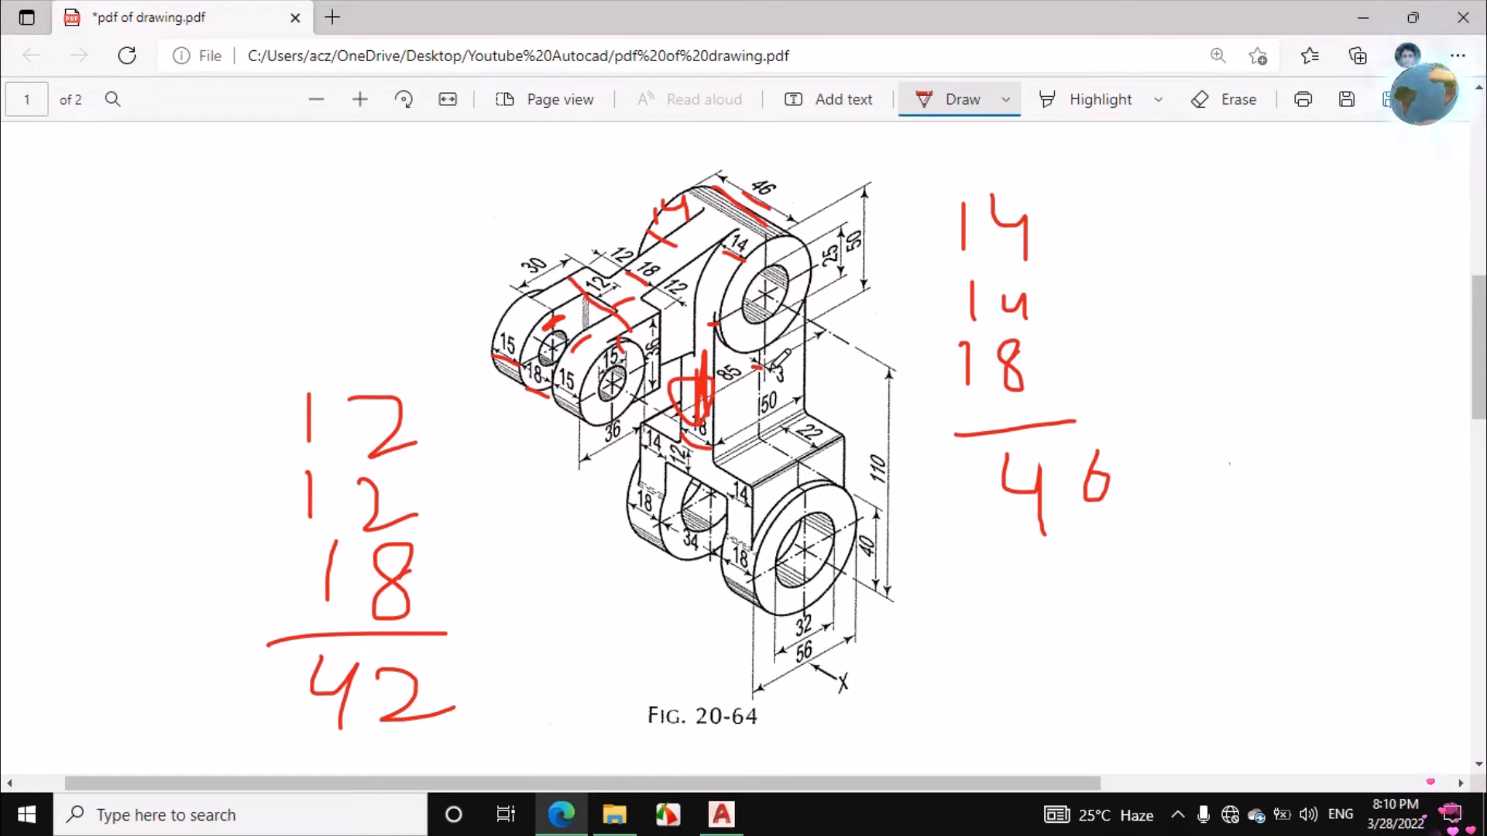
left_click_drag(755, 375, 779, 382)
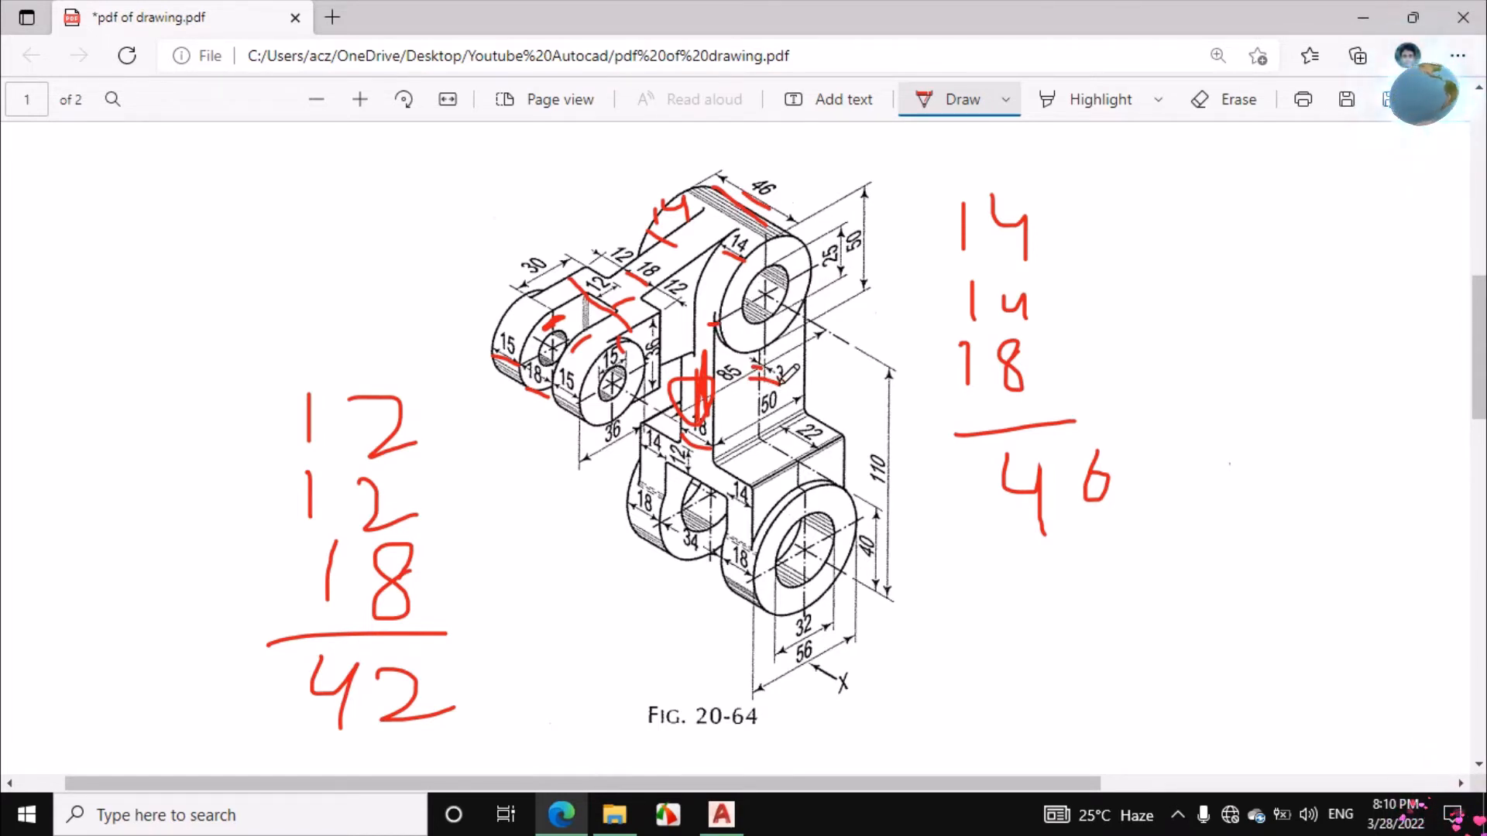
left_click(1232, 99)
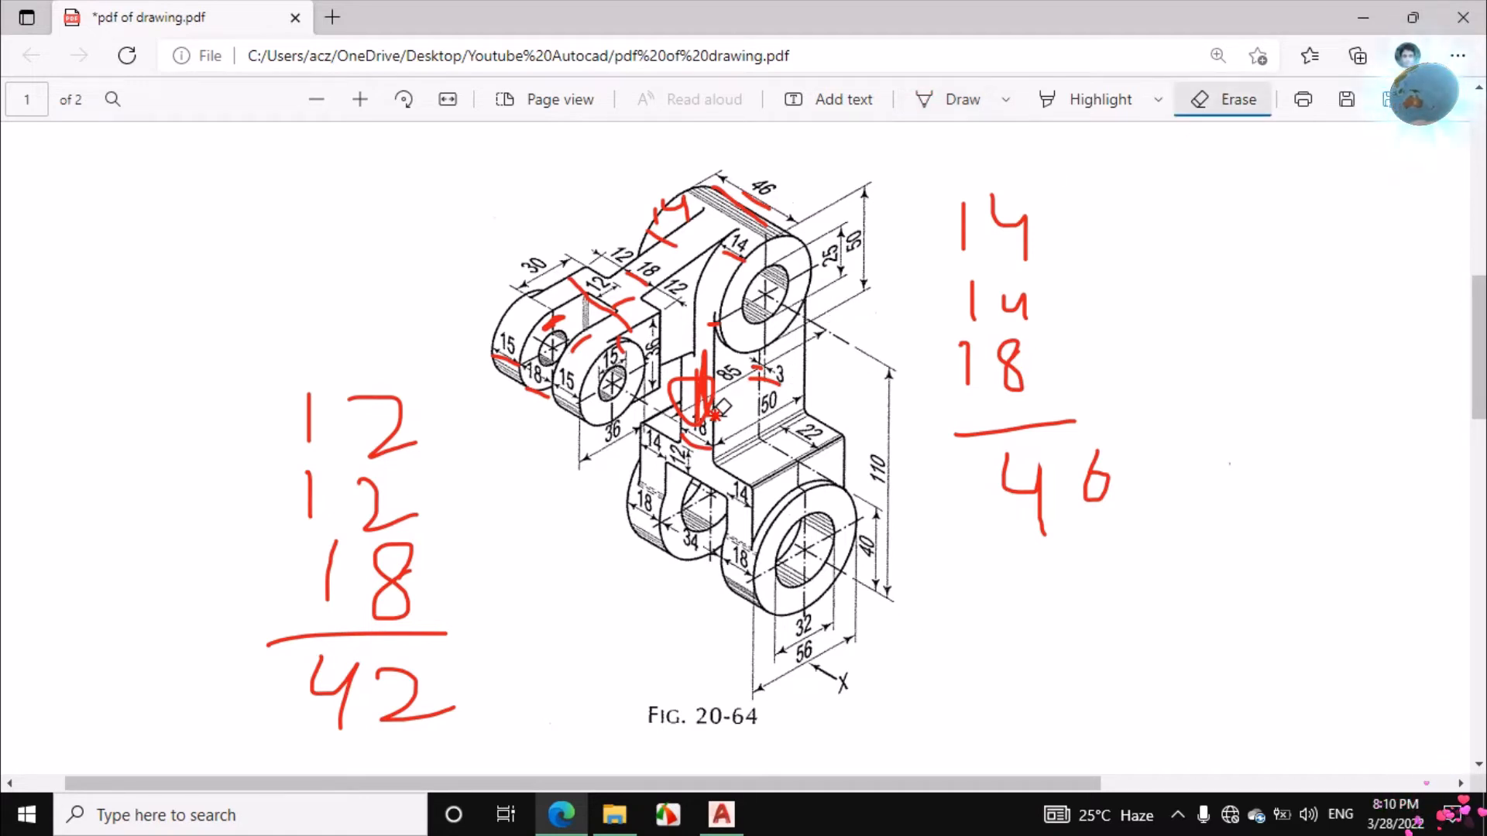
mouse_move(719, 409)
left_mouse_down()
mouse_move(708, 438)
mouse_move(763, 383)
mouse_move(720, 313)
mouse_move(769, 313)
left_mouse_up()
Outline the vertical arm's side face and mark the 3 offset and hub edge in red on the PDF drawing, and erase these marks.
left_click(955, 99)
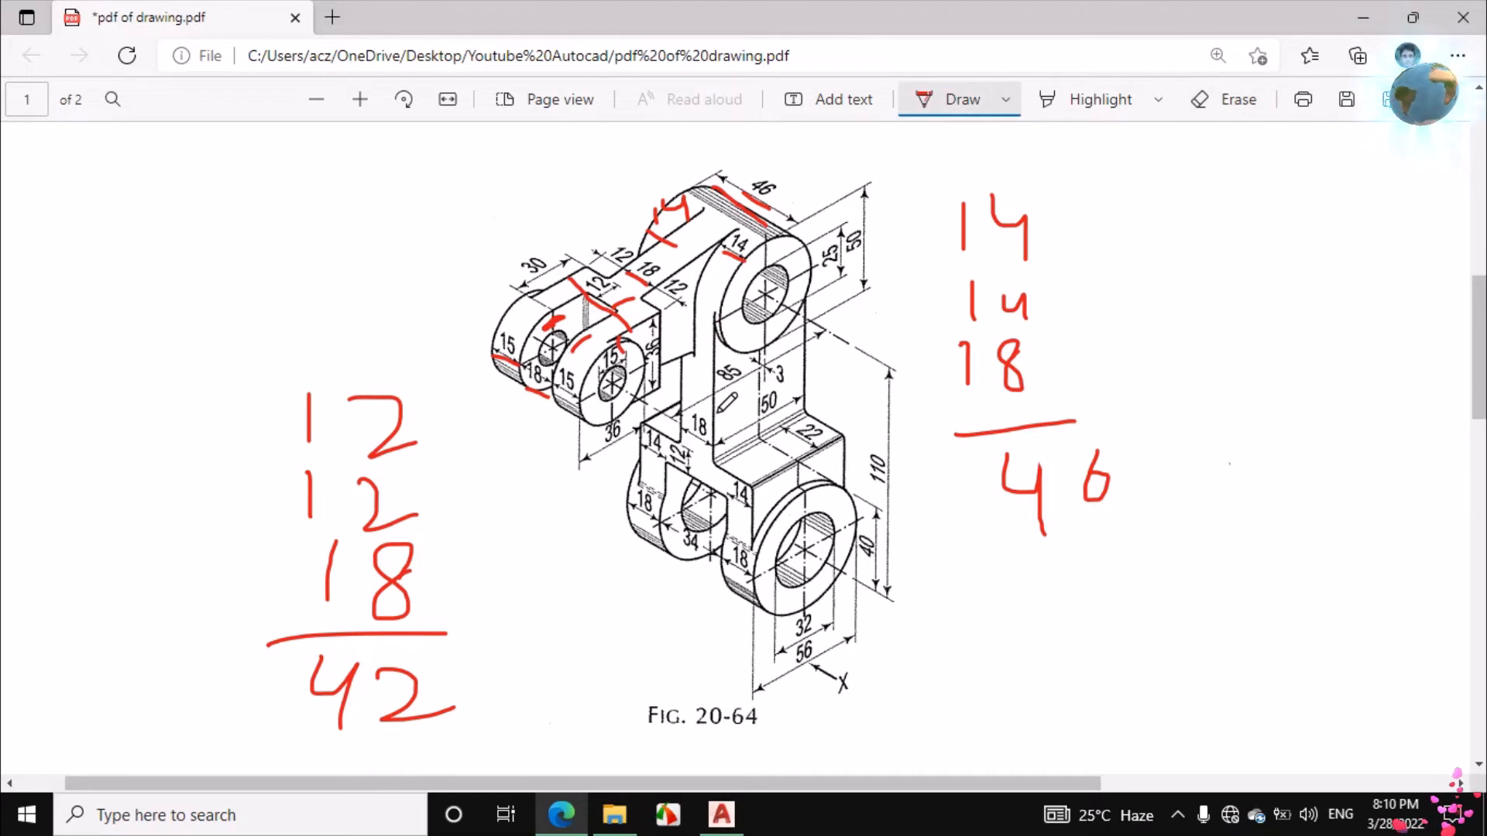
mouse_move(671, 417)
left_mouse_down()
mouse_move(706, 416)
mouse_move(708, 353)
mouse_move(676, 391)
mouse_move(676, 438)
mouse_move(712, 452)
mouse_move(709, 383)
left_mouse_up()
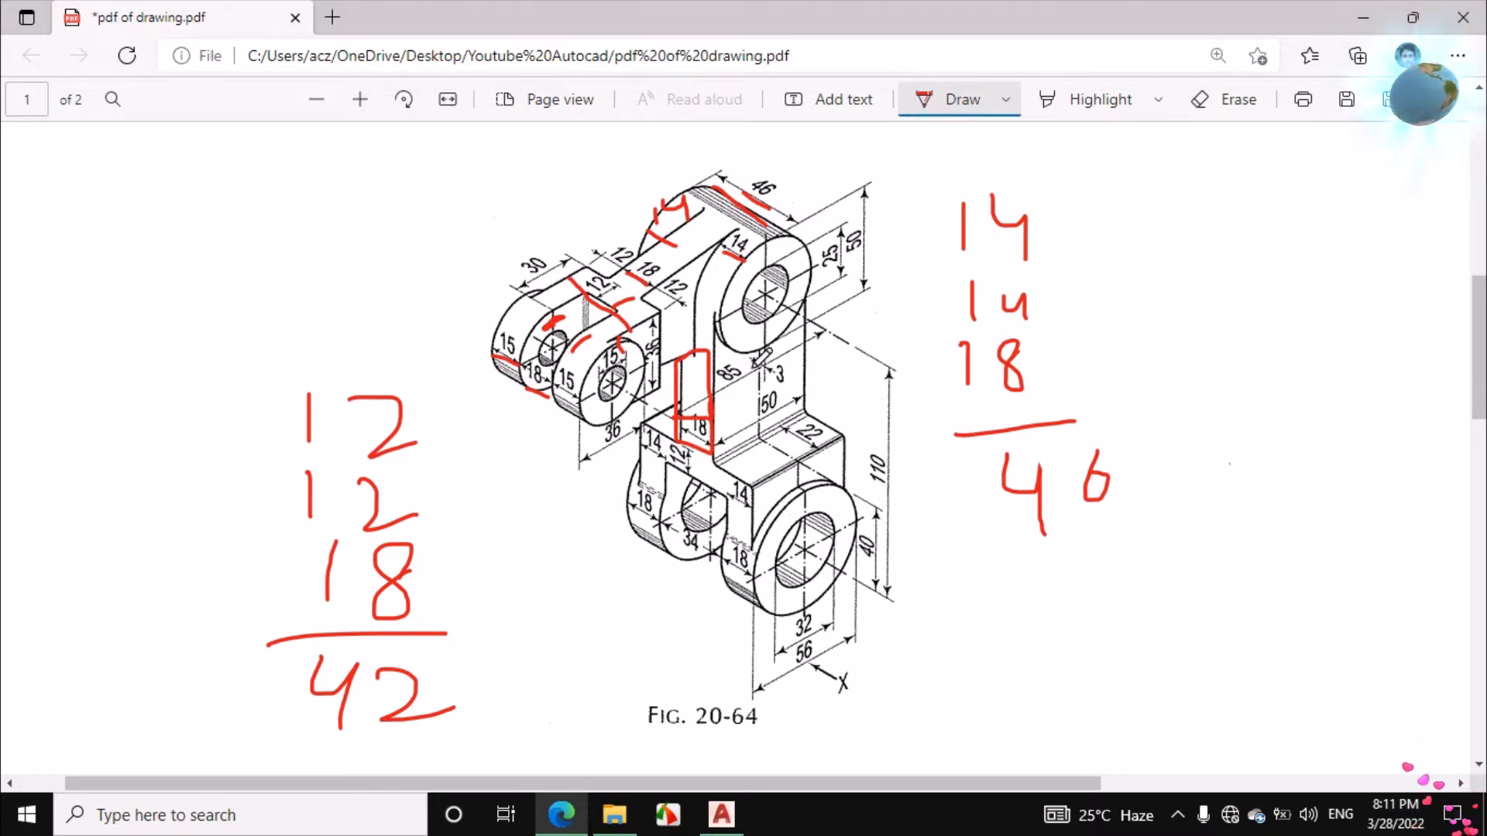
left_click_drag(756, 370, 769, 373)
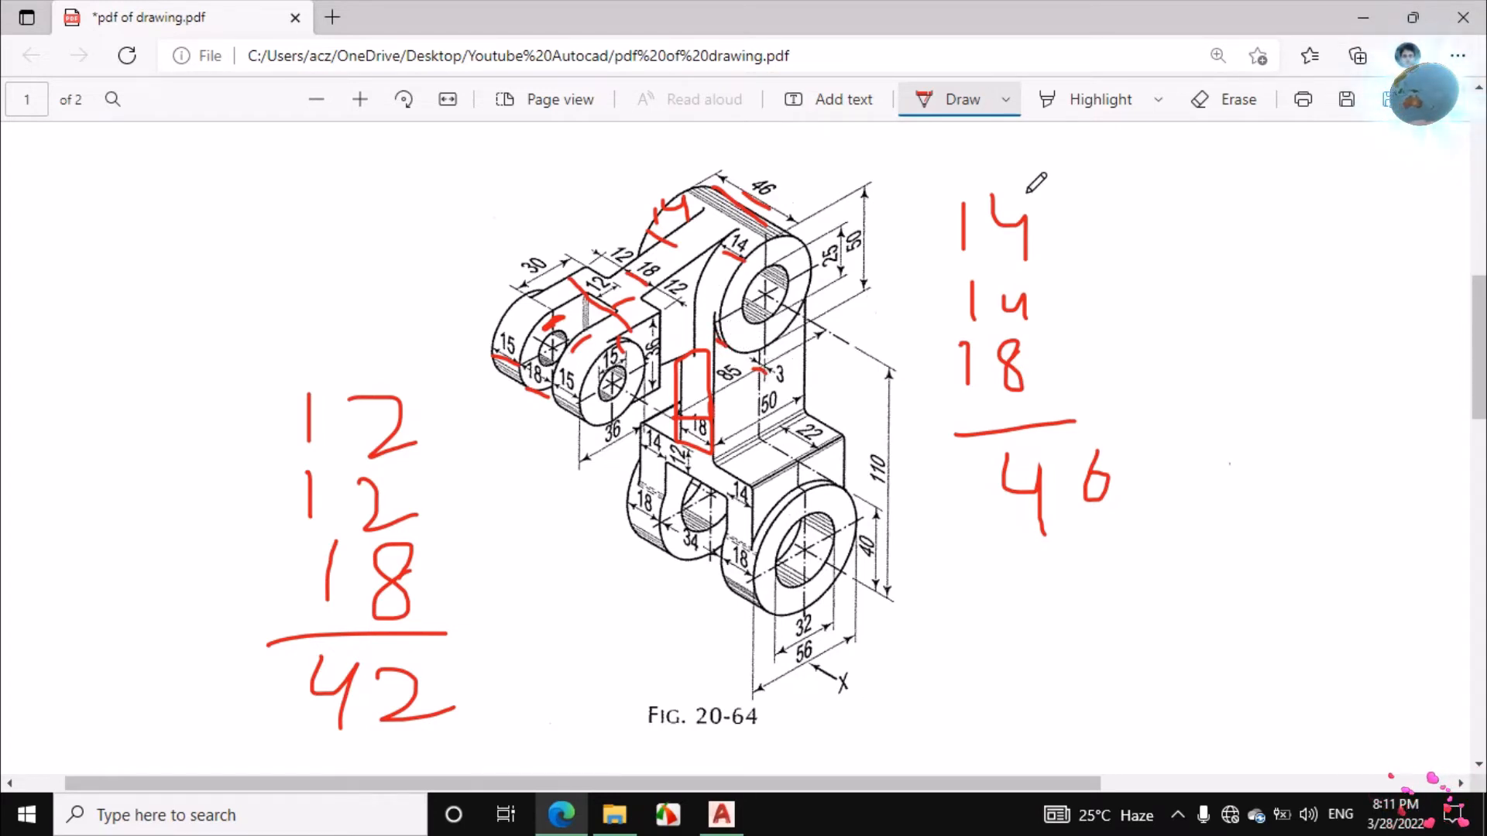
left_click(1224, 99)
left_click_drag(701, 391, 656, 439)
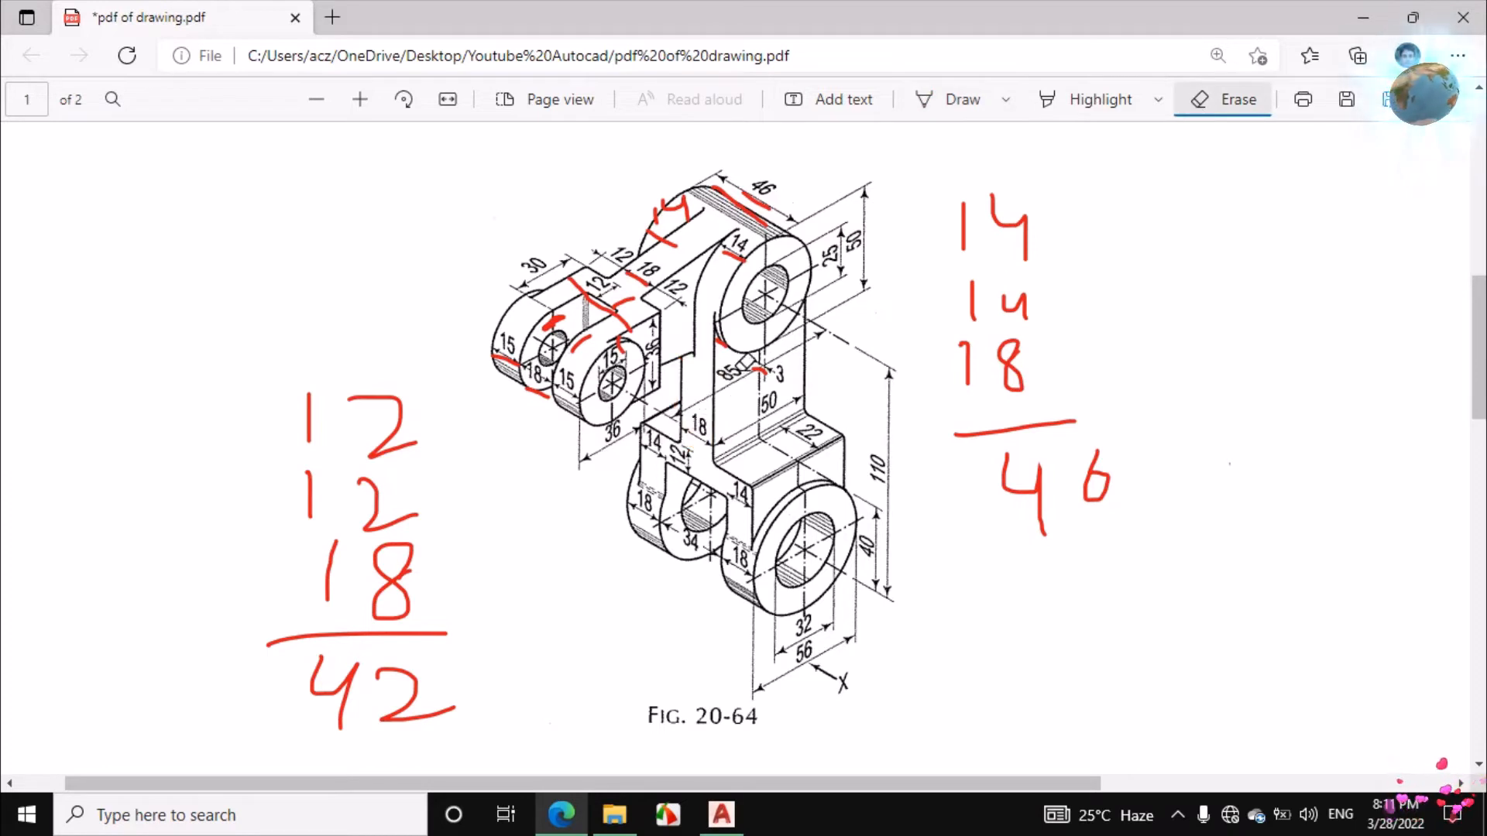
mouse_move(743, 364)
left_mouse_down()
mouse_move(749, 380)
mouse_move(735, 342)
left_mouse_up()
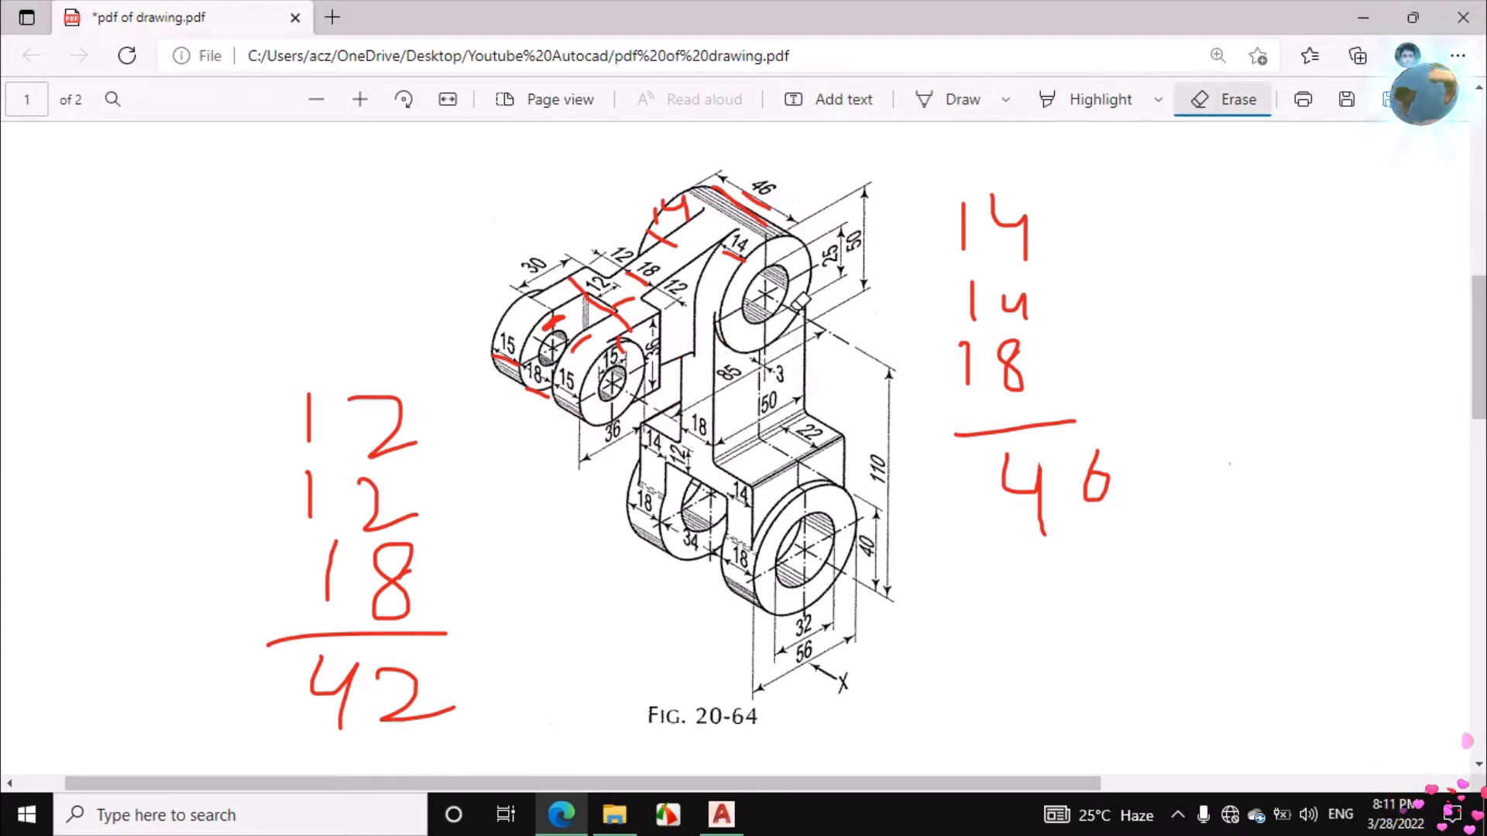
left_click(956, 105)
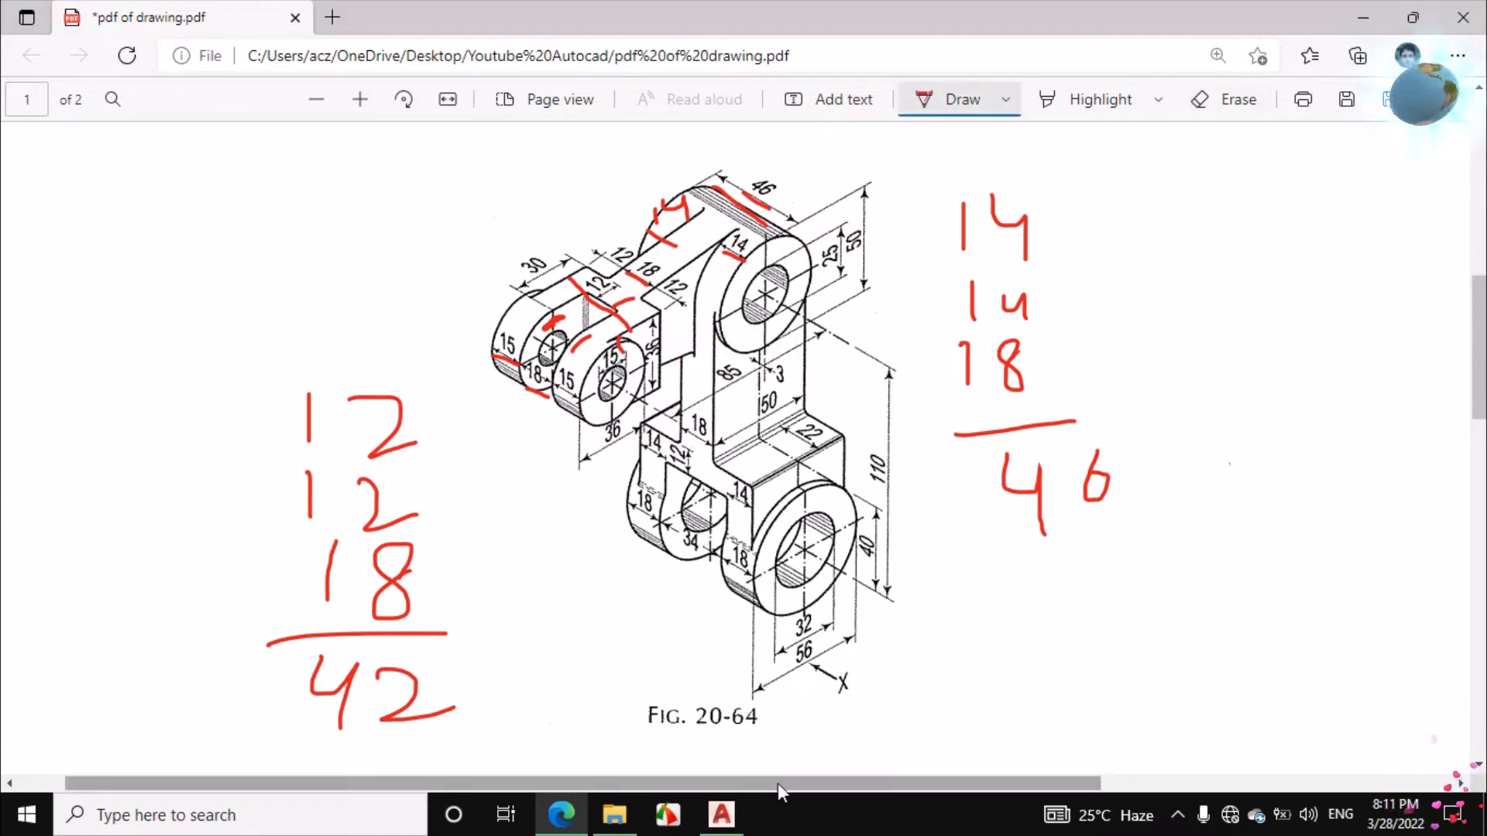
In AutoCAD, move the vertical arm block from the hub's lower edge at the arm's face to the bottom of the hub's front face.
left_click(721, 814)
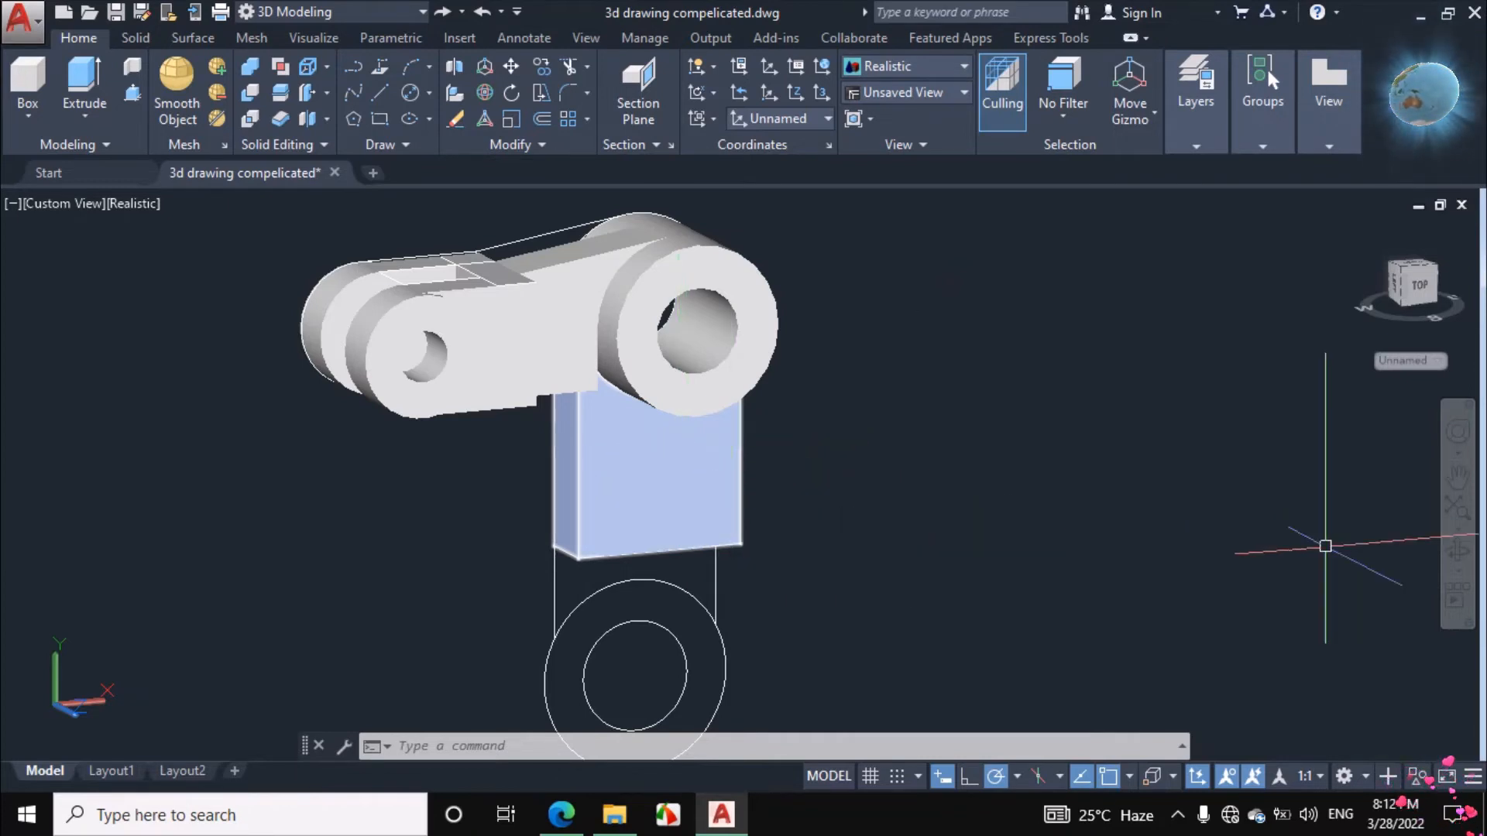
left_click(1458, 550)
left_click_drag(926, 515, 744, 372)
scroll(744, 372, "up", 3)
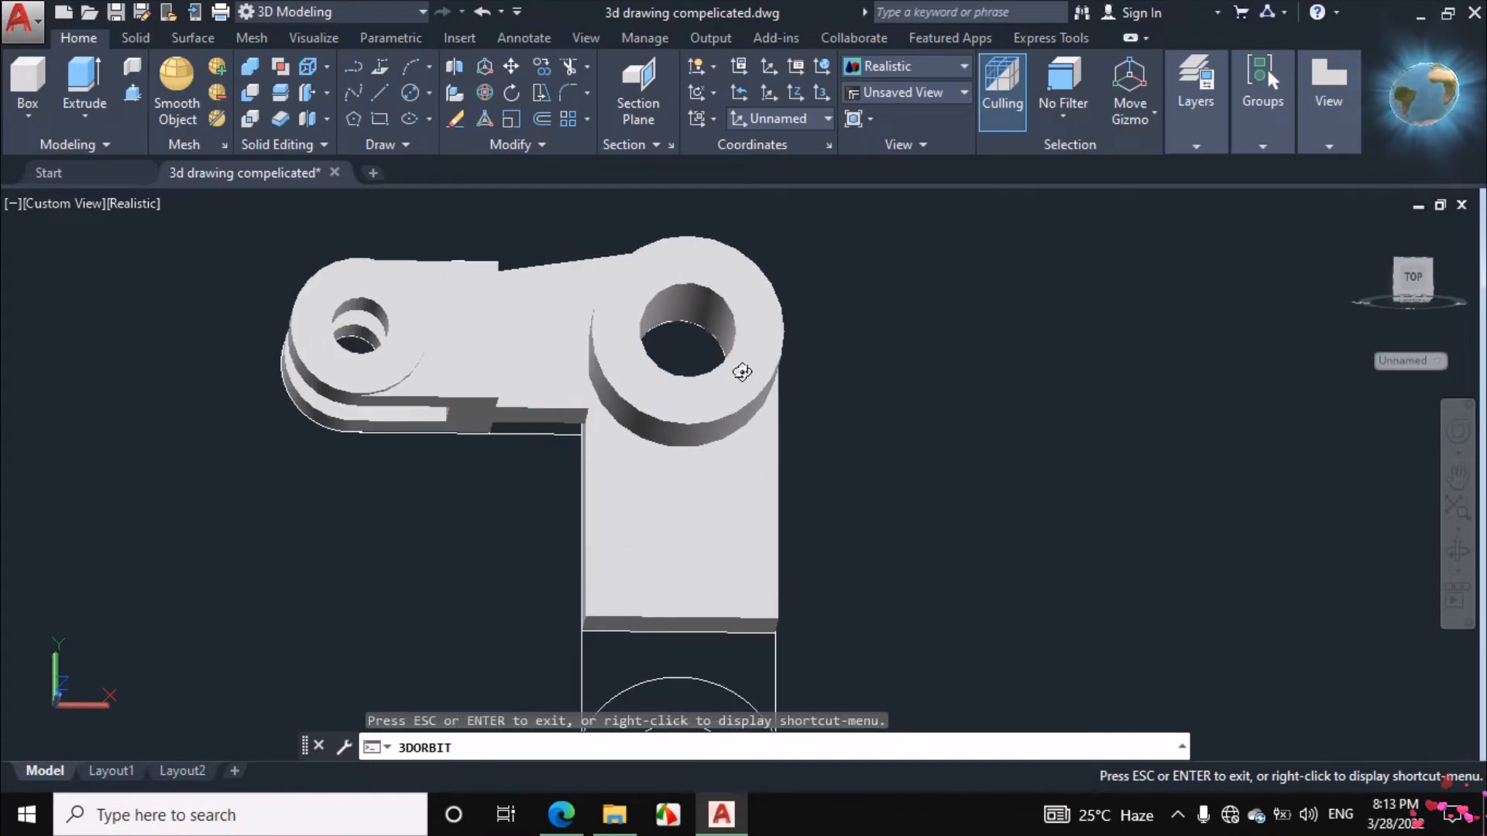
right_click(928, 379)
left_click(969, 384)
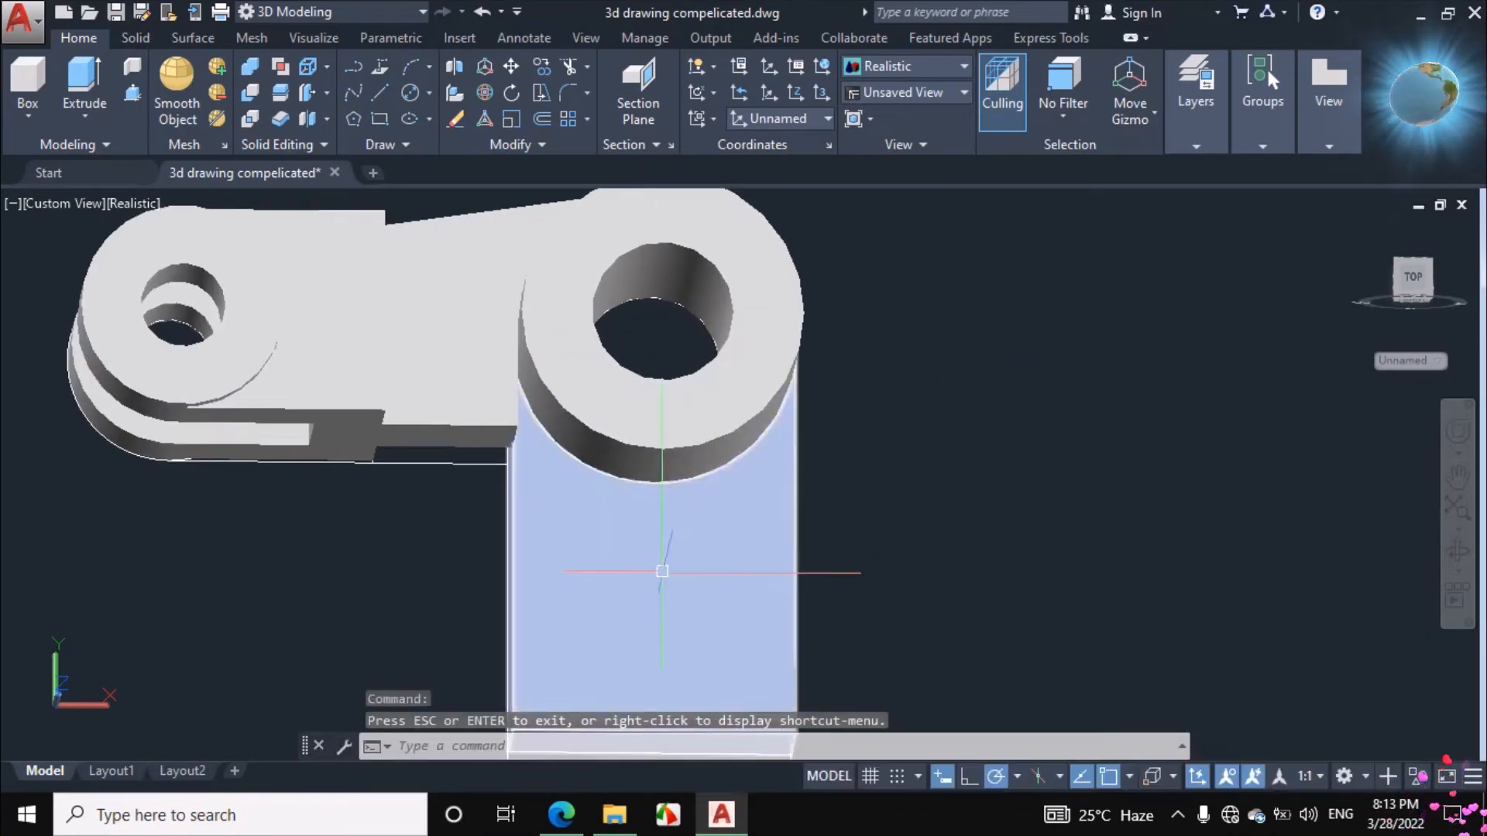
left_click(662, 572)
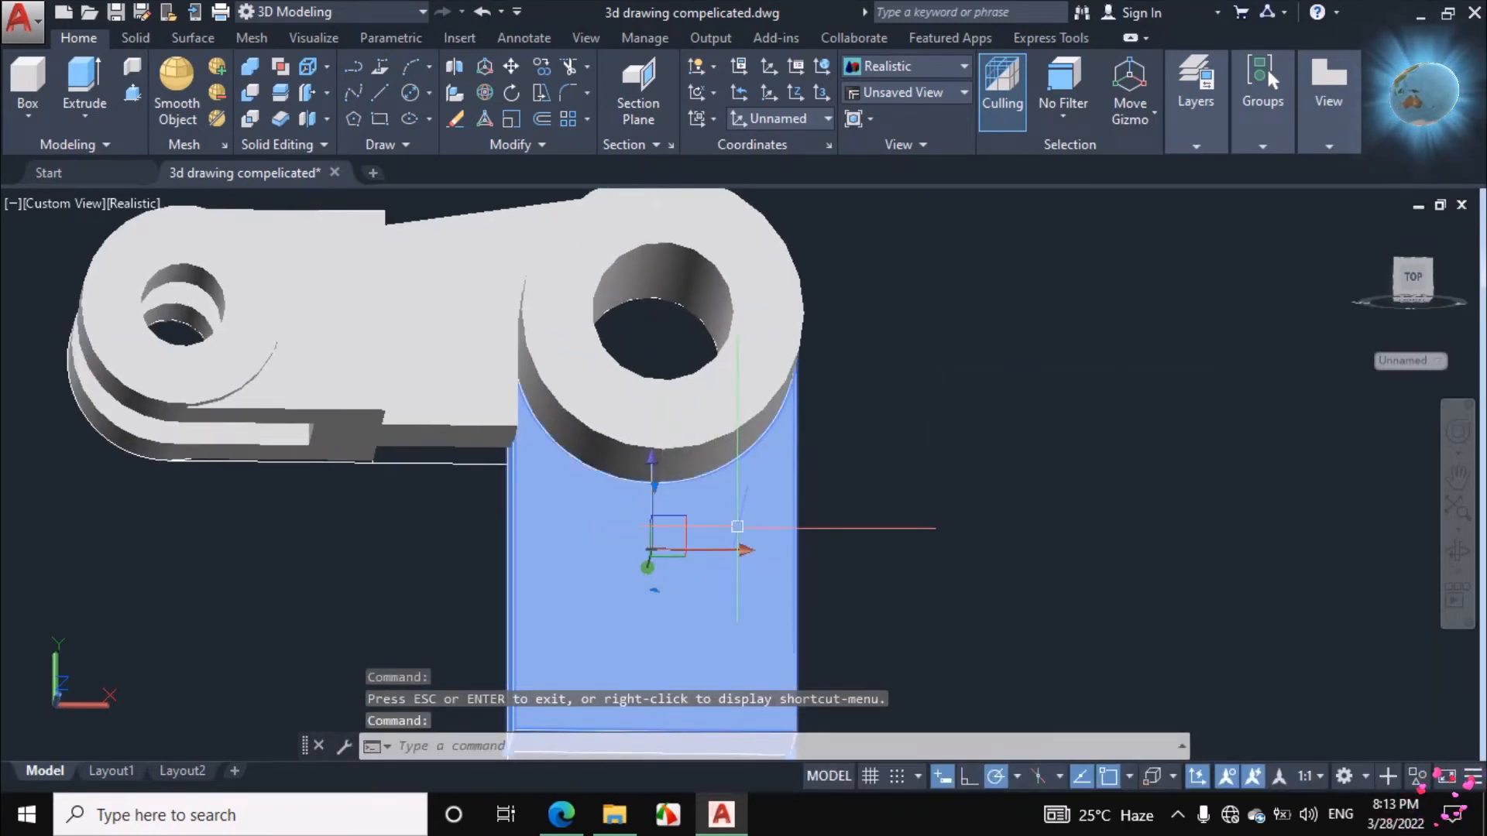
type("M")
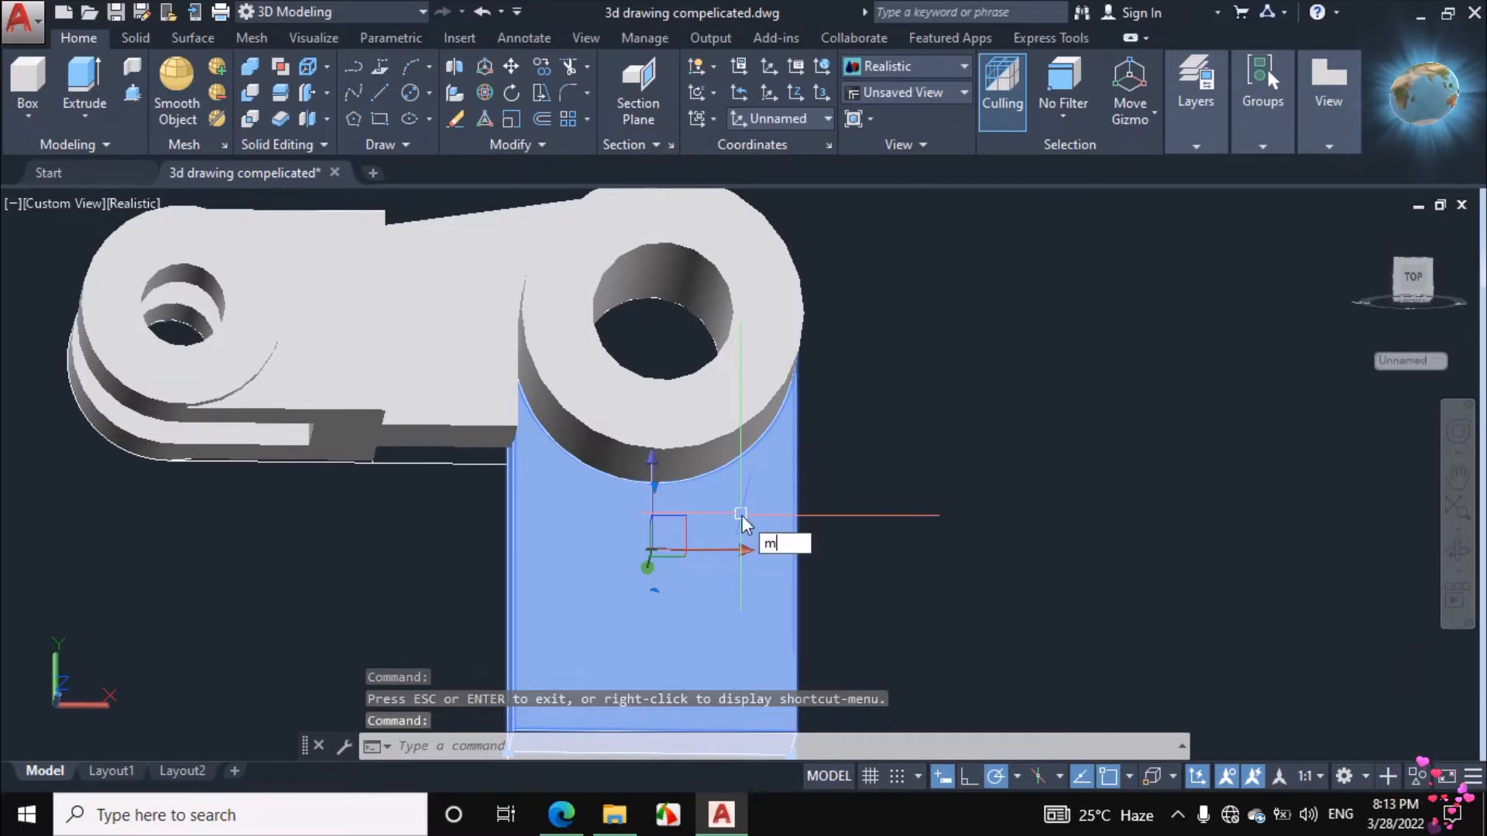
key("Return")
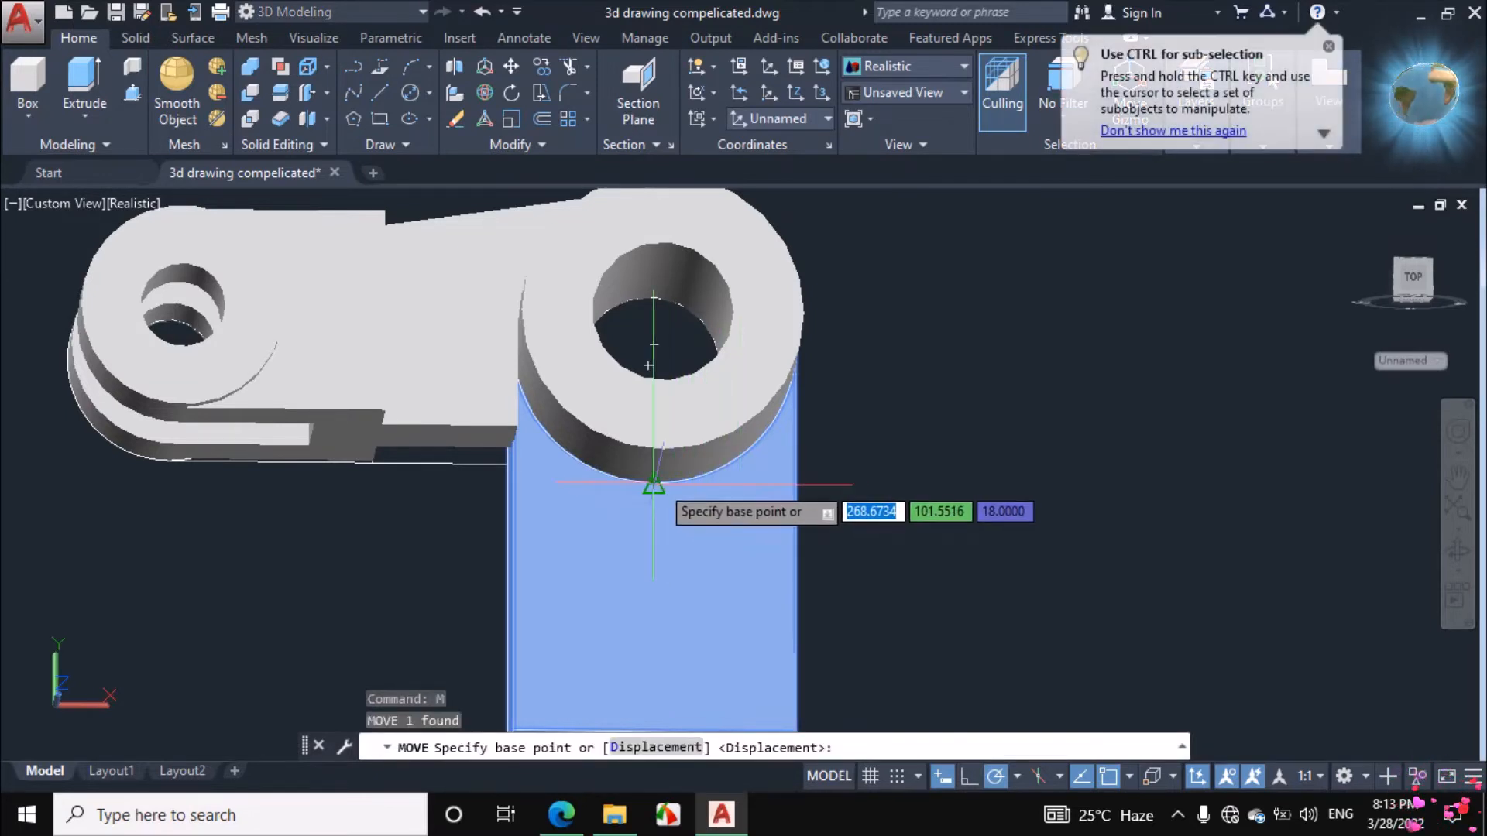
left_click(653, 487)
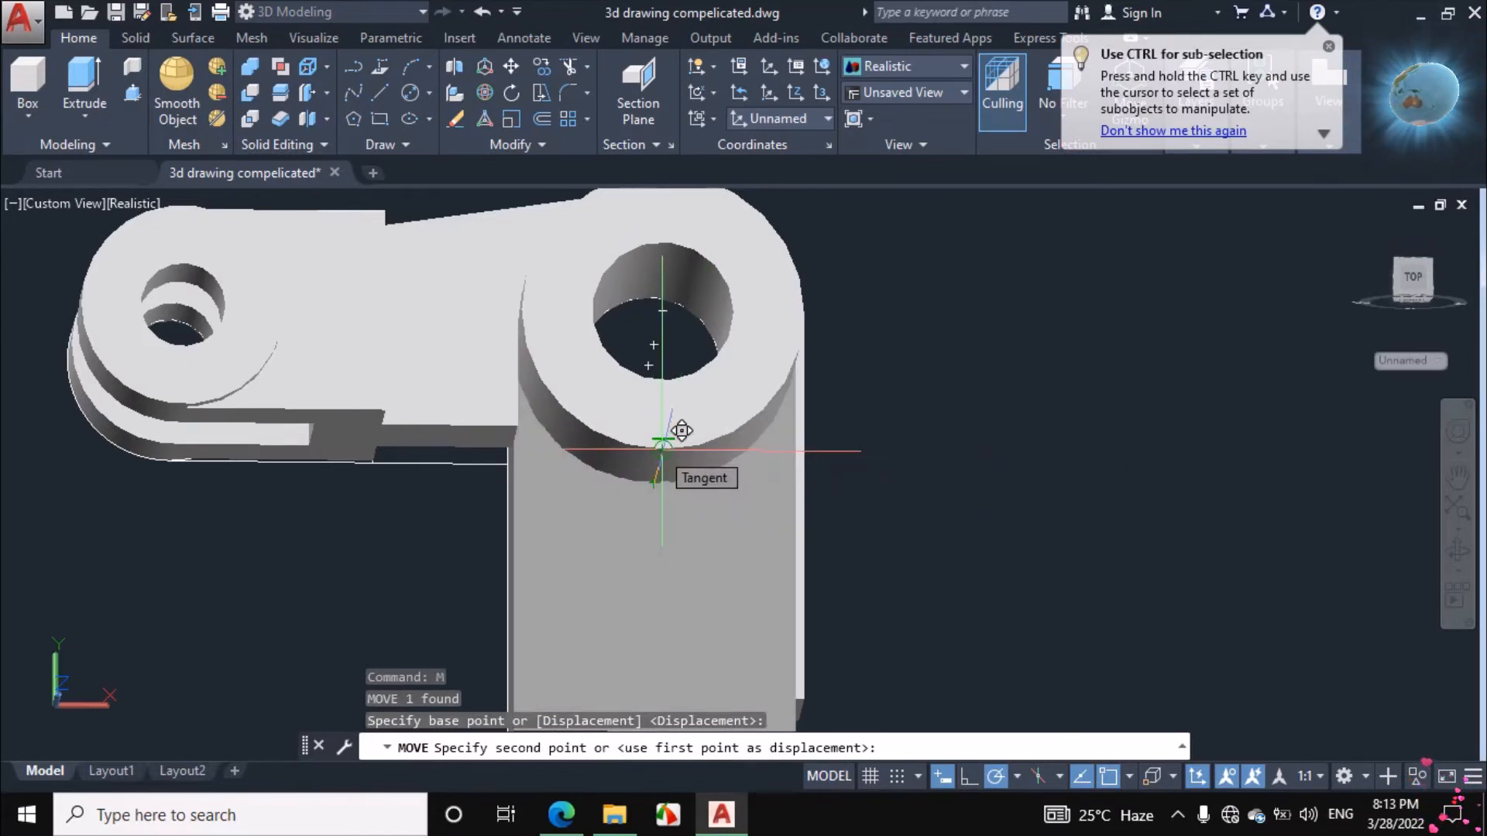
left_click(662, 447)
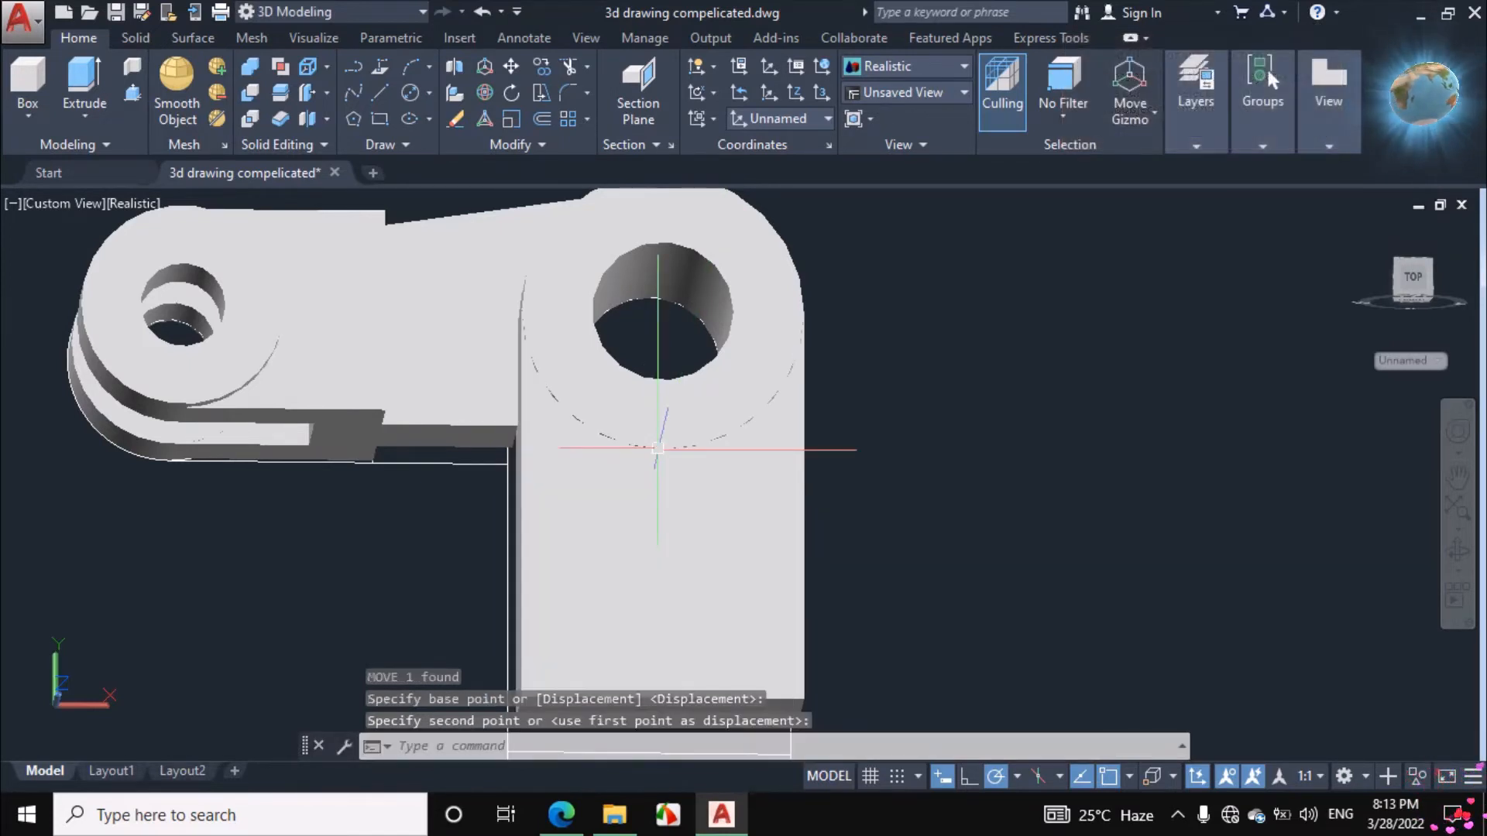
Move the vertical arm block back 3 from the hub's front face along its thickness direction.
middle_click_drag(1114, 542, 674, 409, "shift")
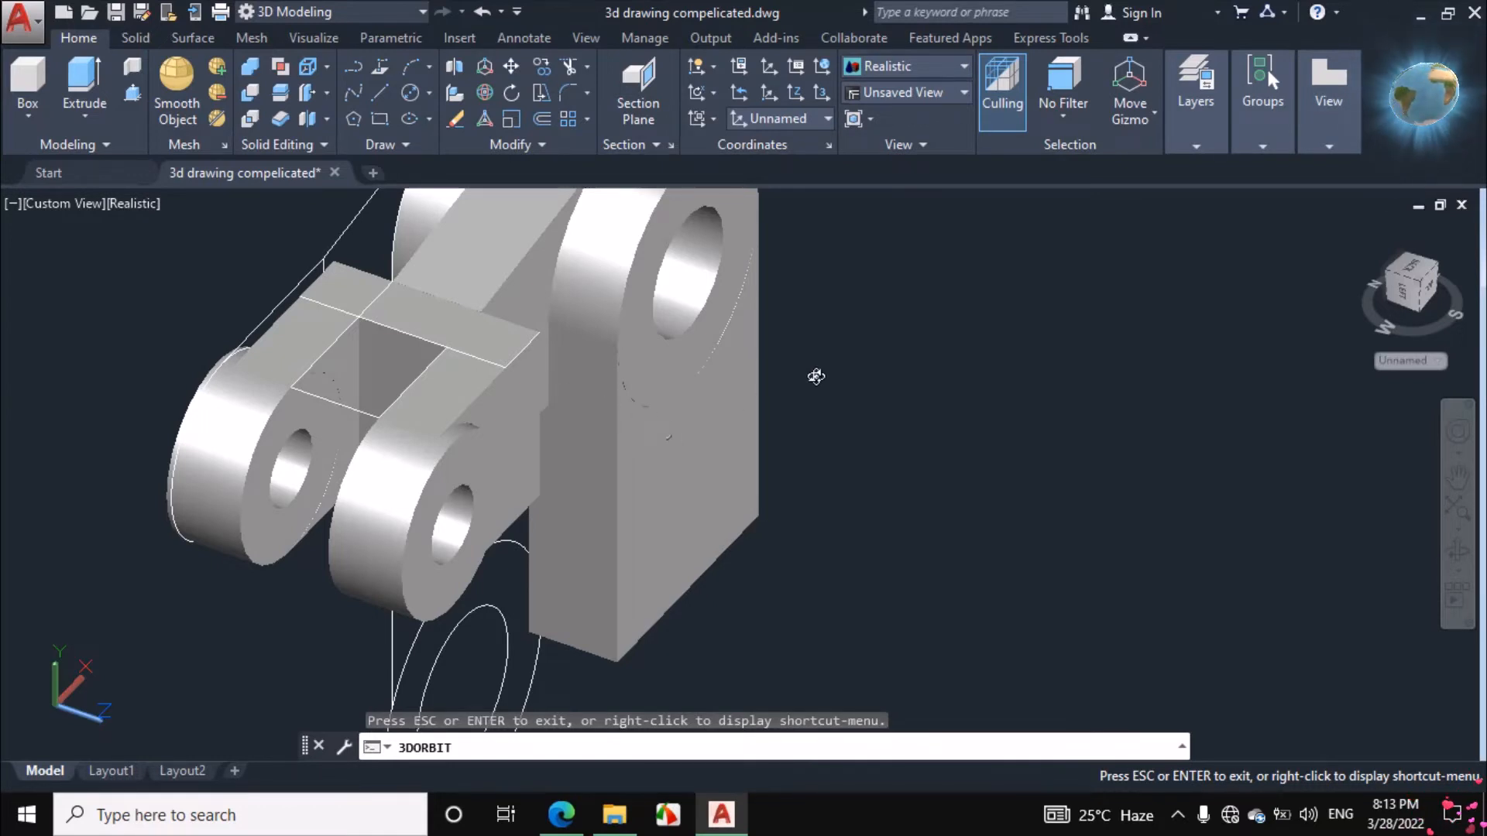
scroll(676, 446, "down", 1)
scroll(631, 345, "up", 1)
scroll(630, 372, "down", 1)
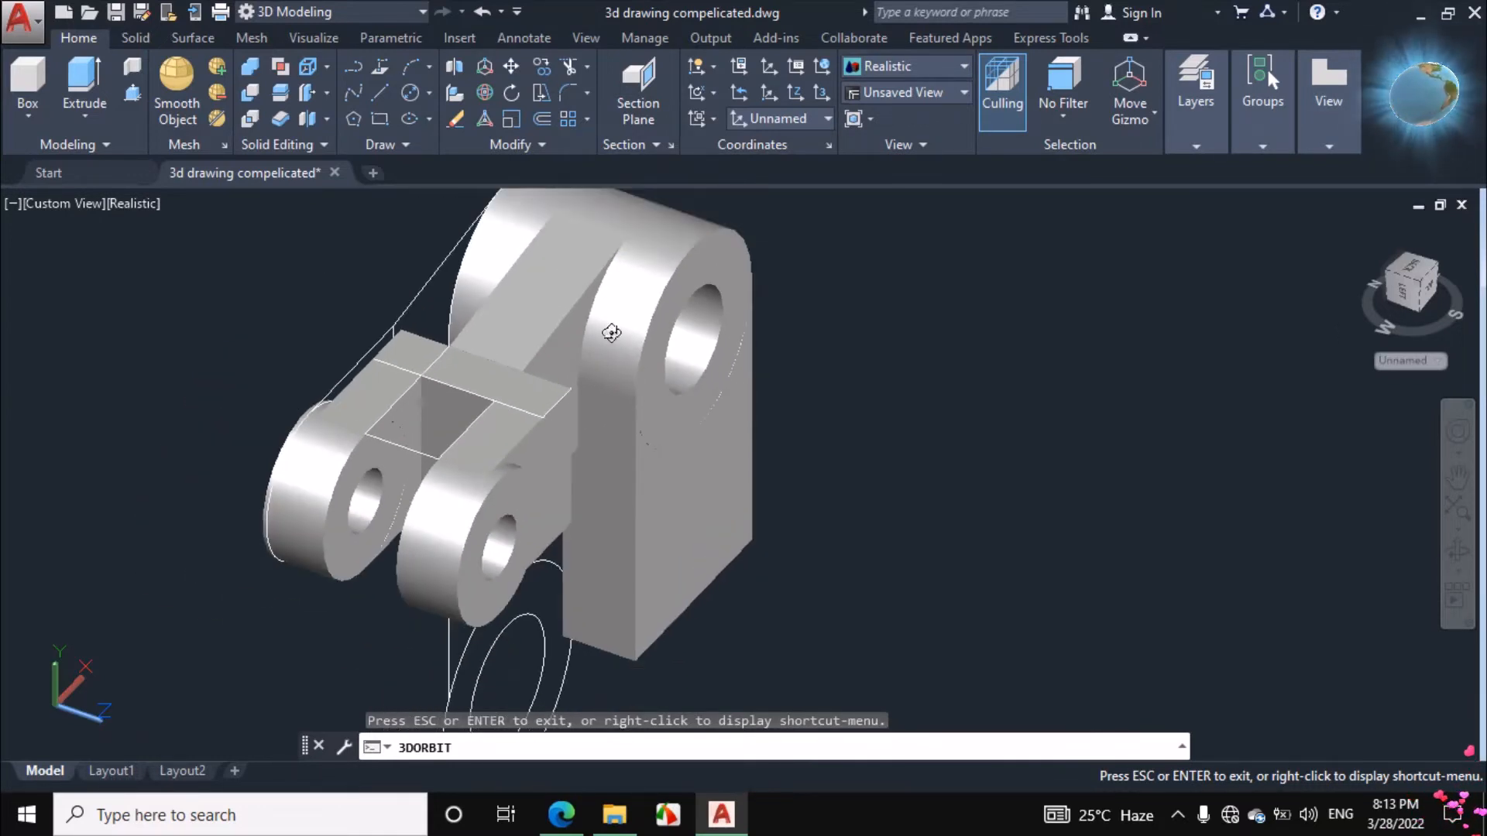
scroll(617, 331, "up", 2)
scroll(626, 317, "up", 1)
right_click(903, 334)
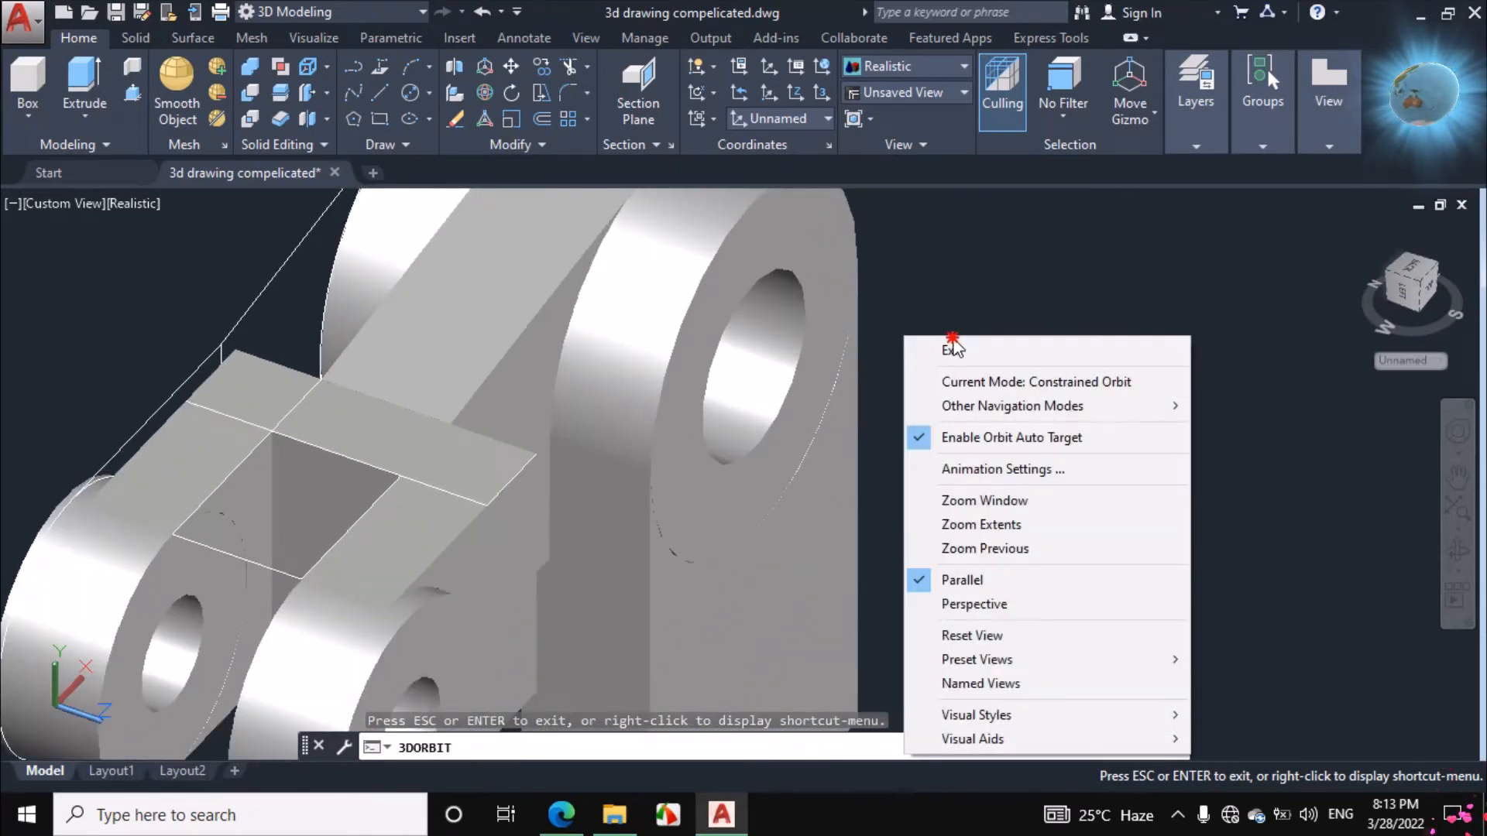
left_click(953, 351)
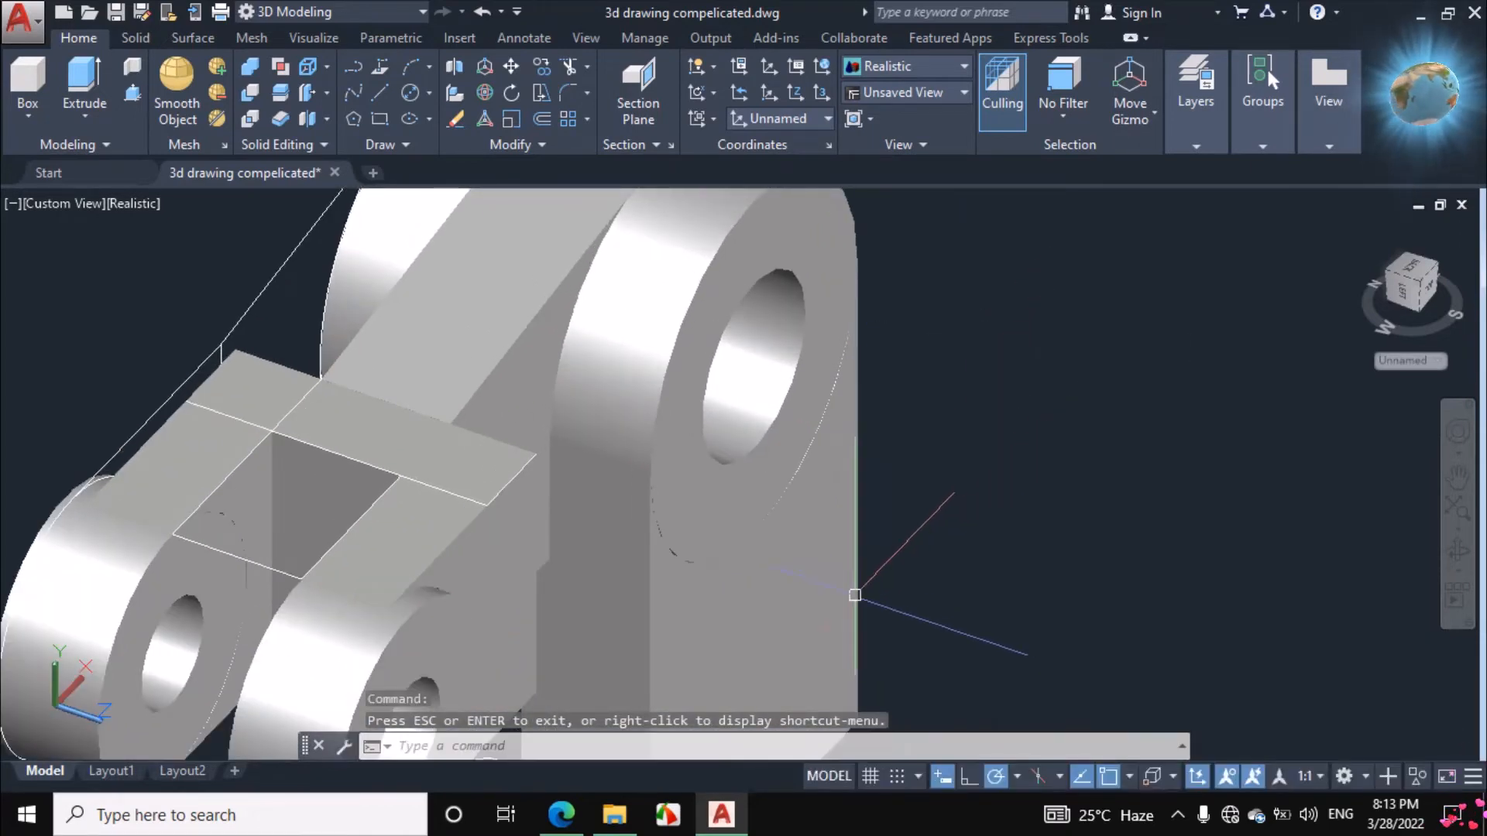
left_click(825, 596, "ctrl")
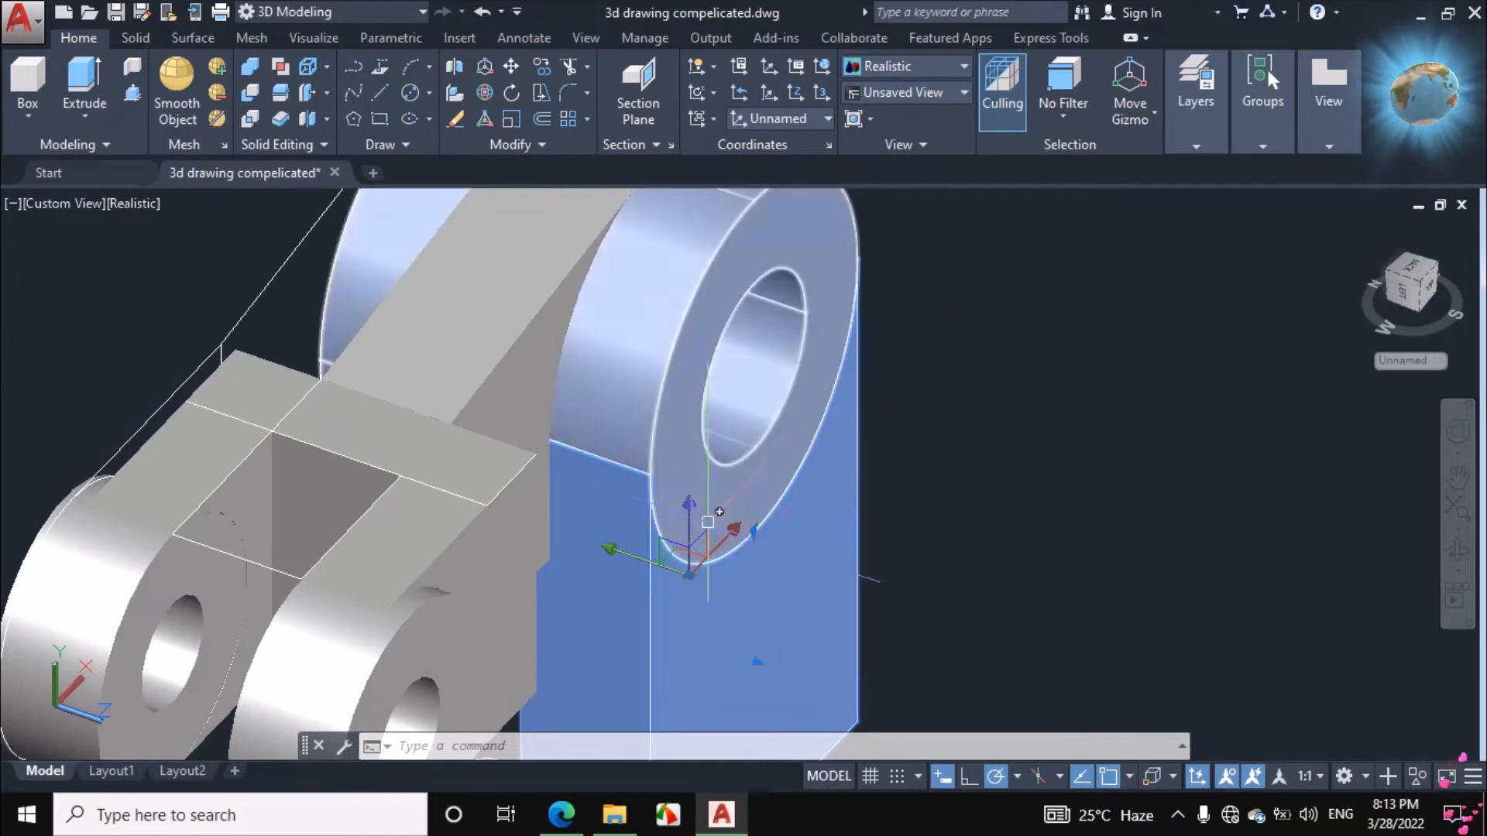
left_click(660, 568)
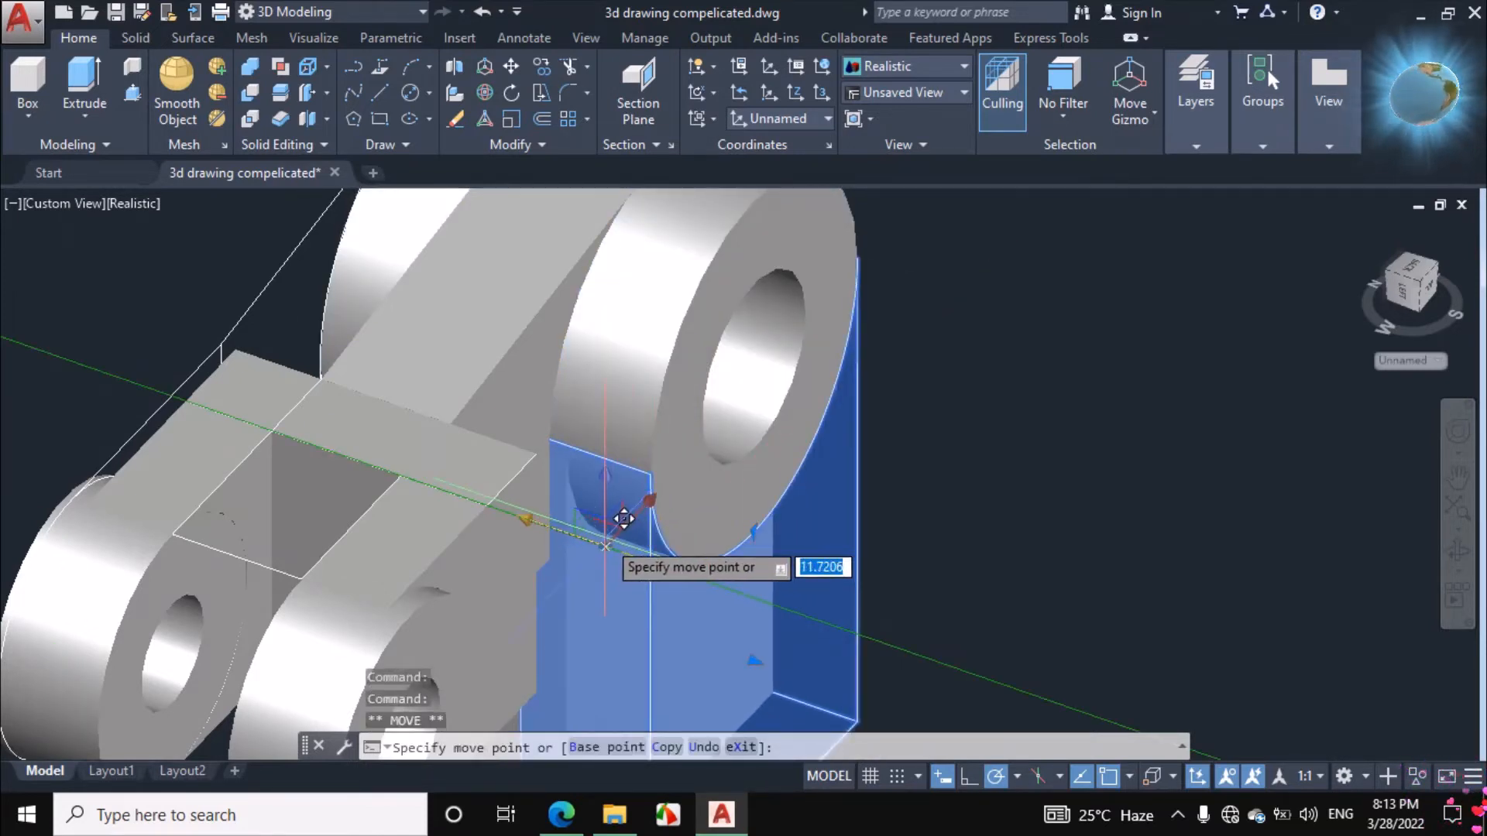
type("3")
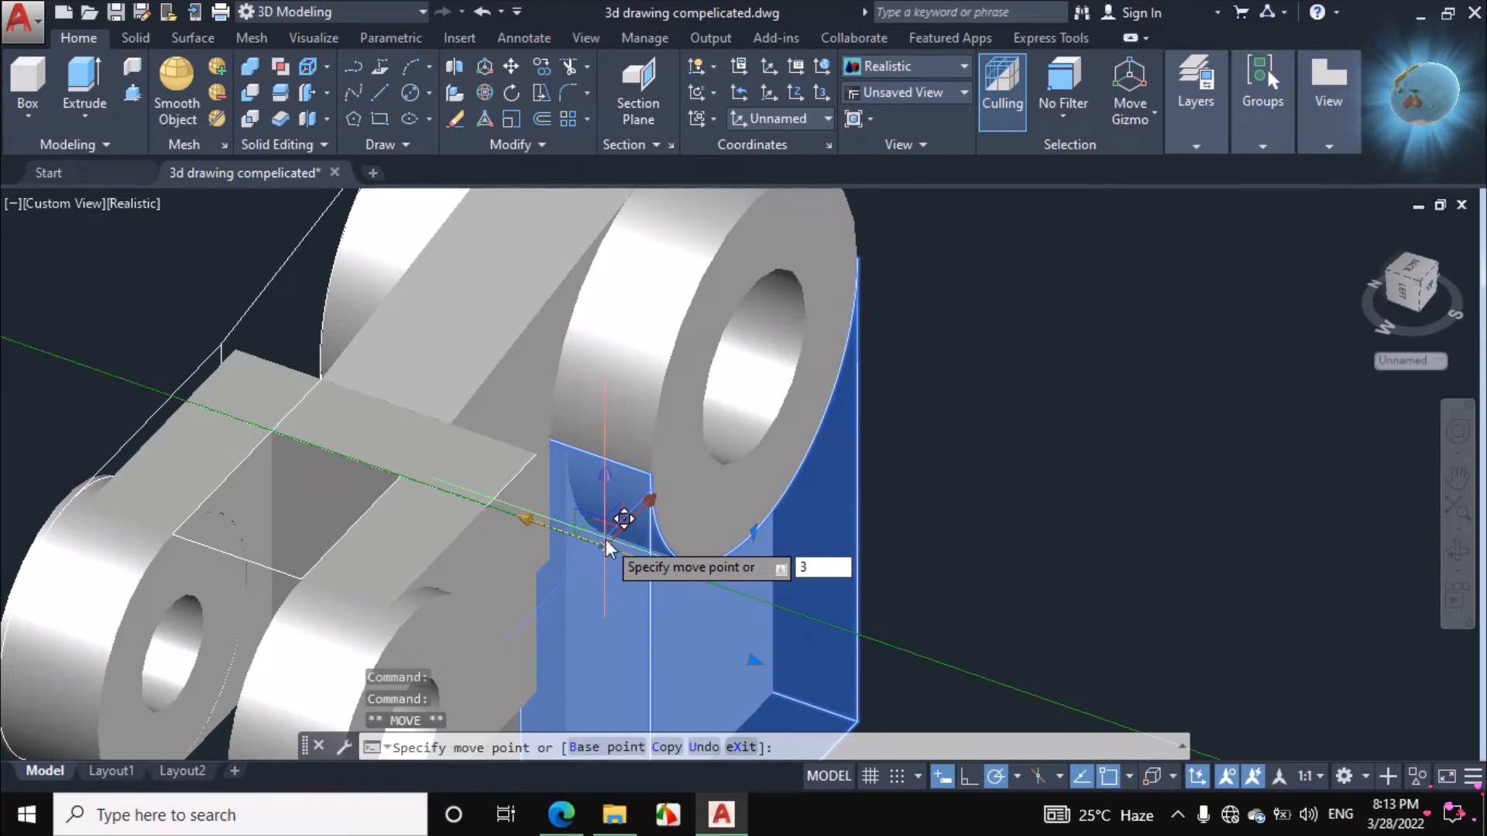
key("Return")
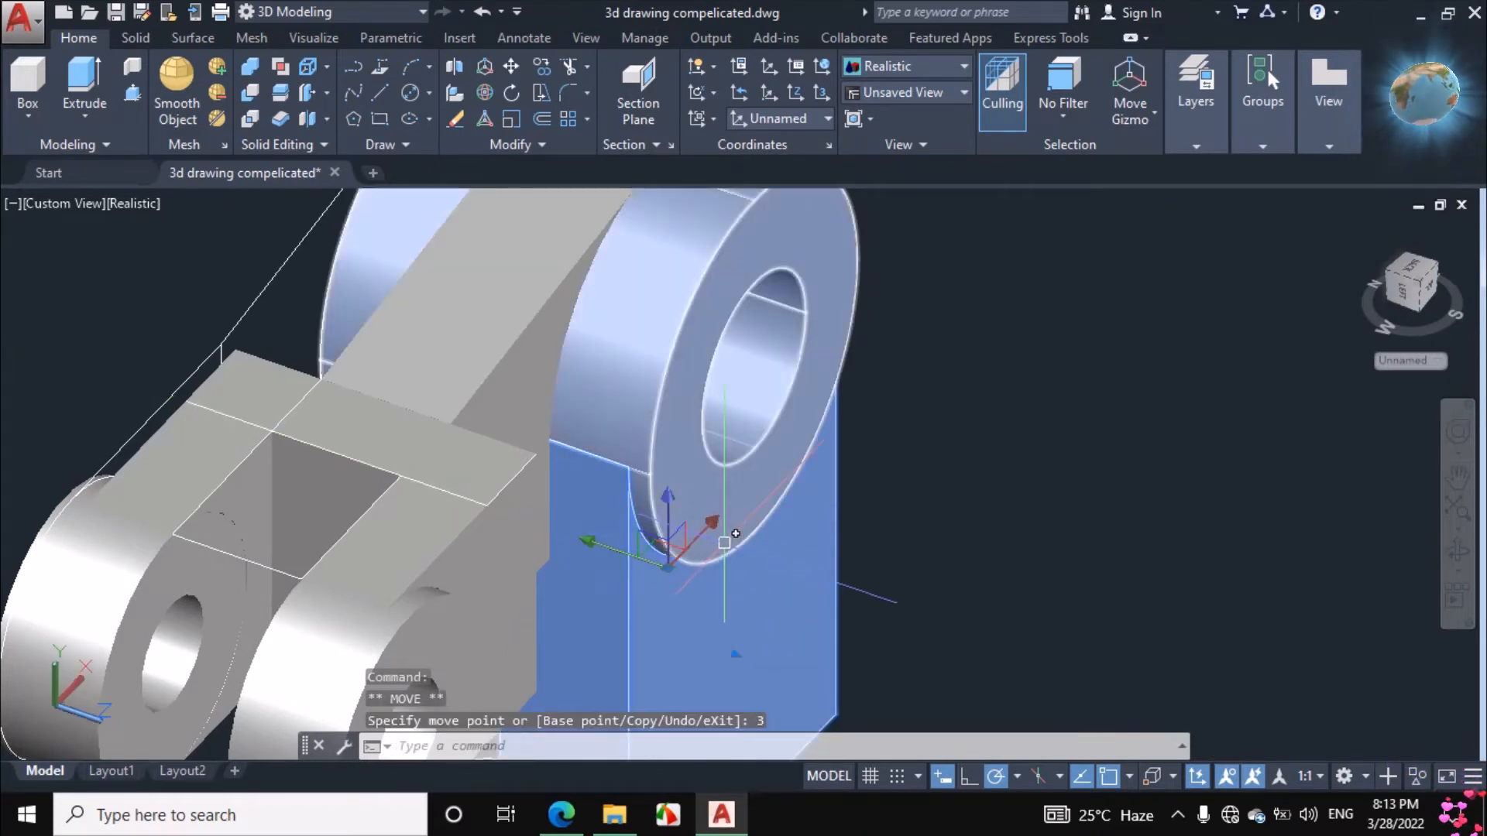
key("Escape")
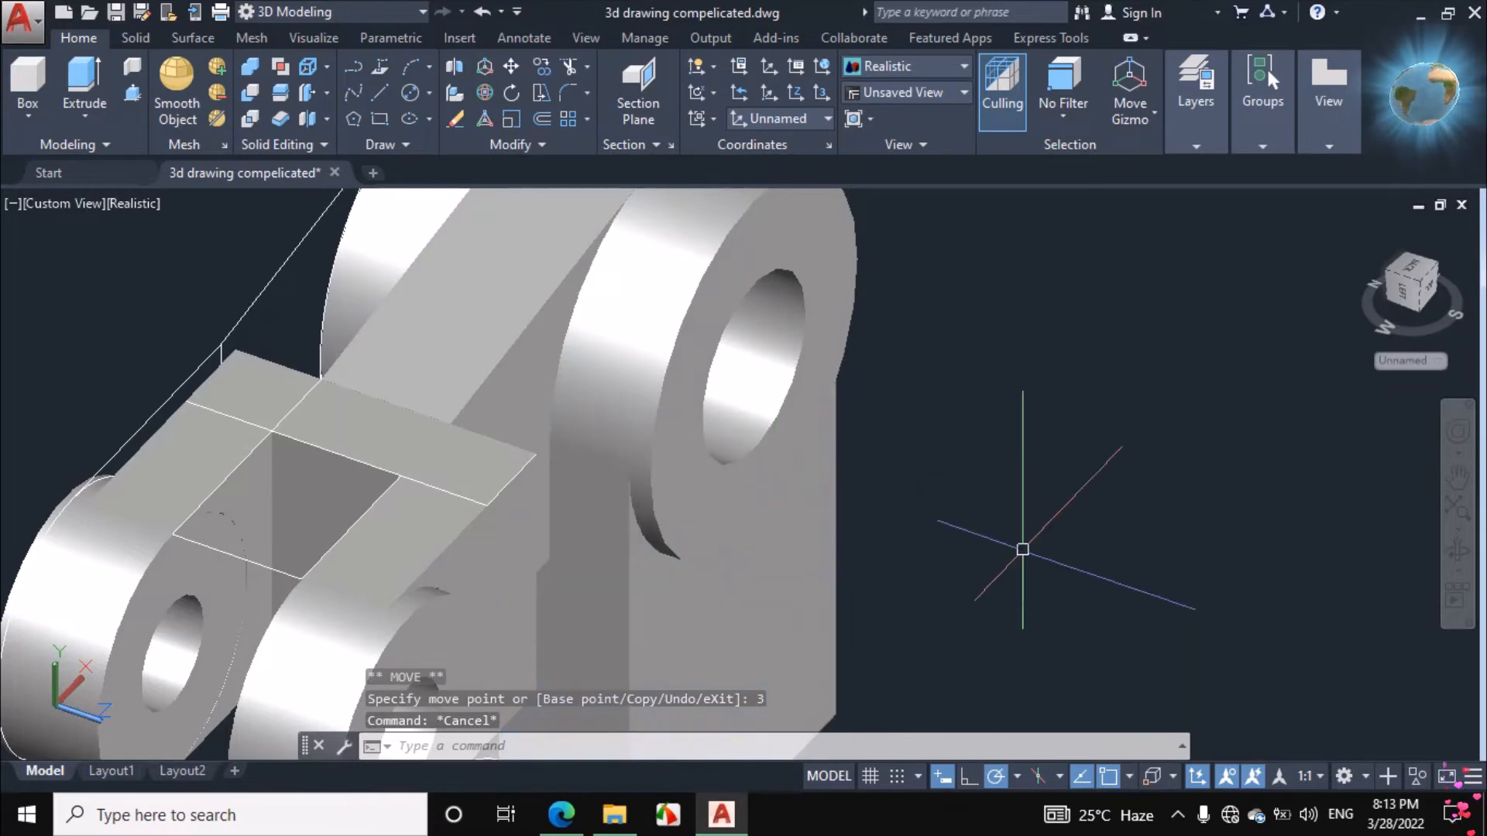
Examine the offset between the hub's front face and the vertical arm up close and from several sides.
left_click(1457, 552)
left_click_drag(798, 546, 599, 556)
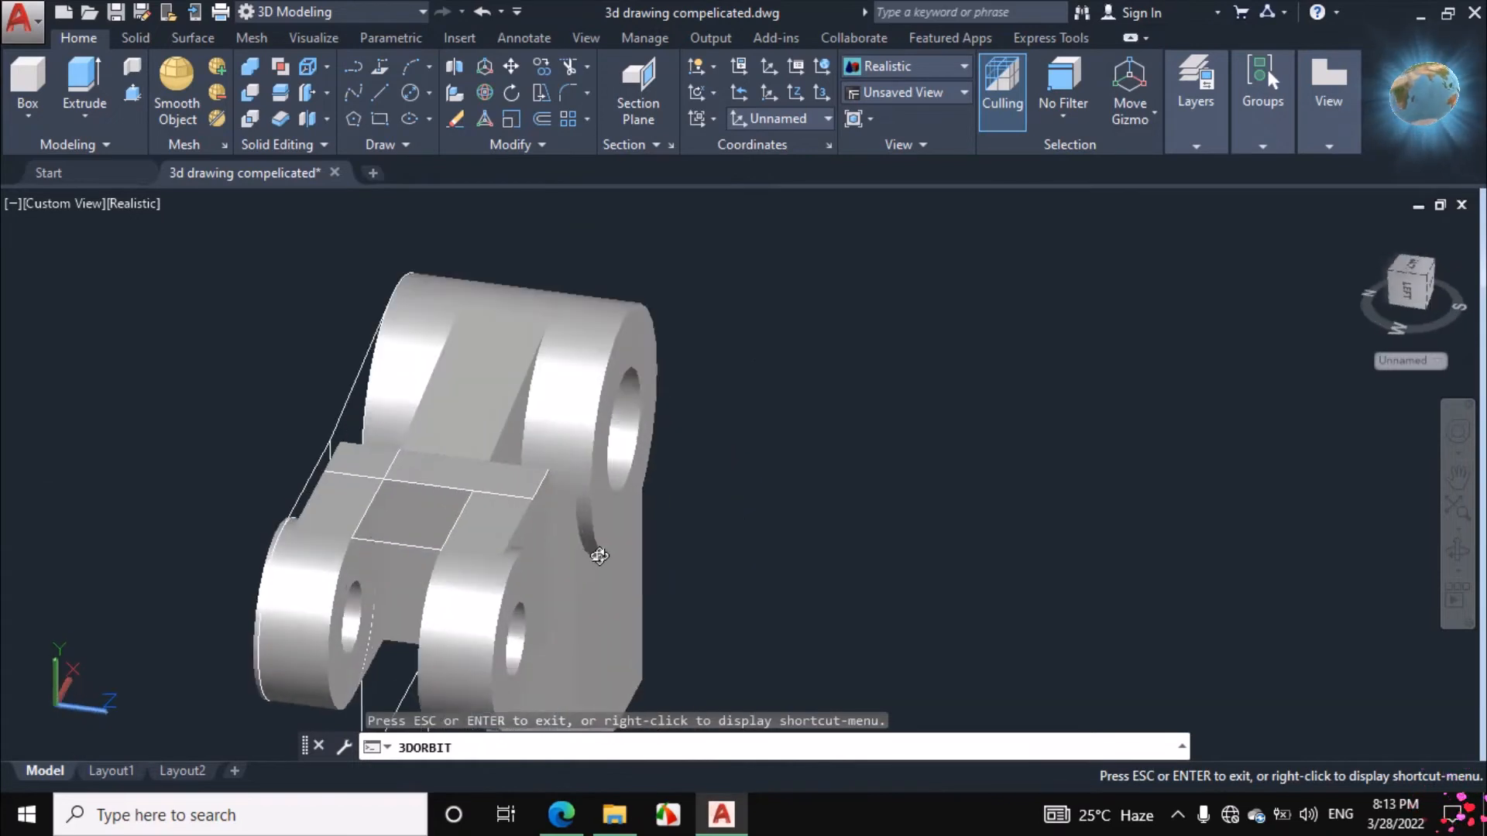
scroll(600, 556, "up", 7)
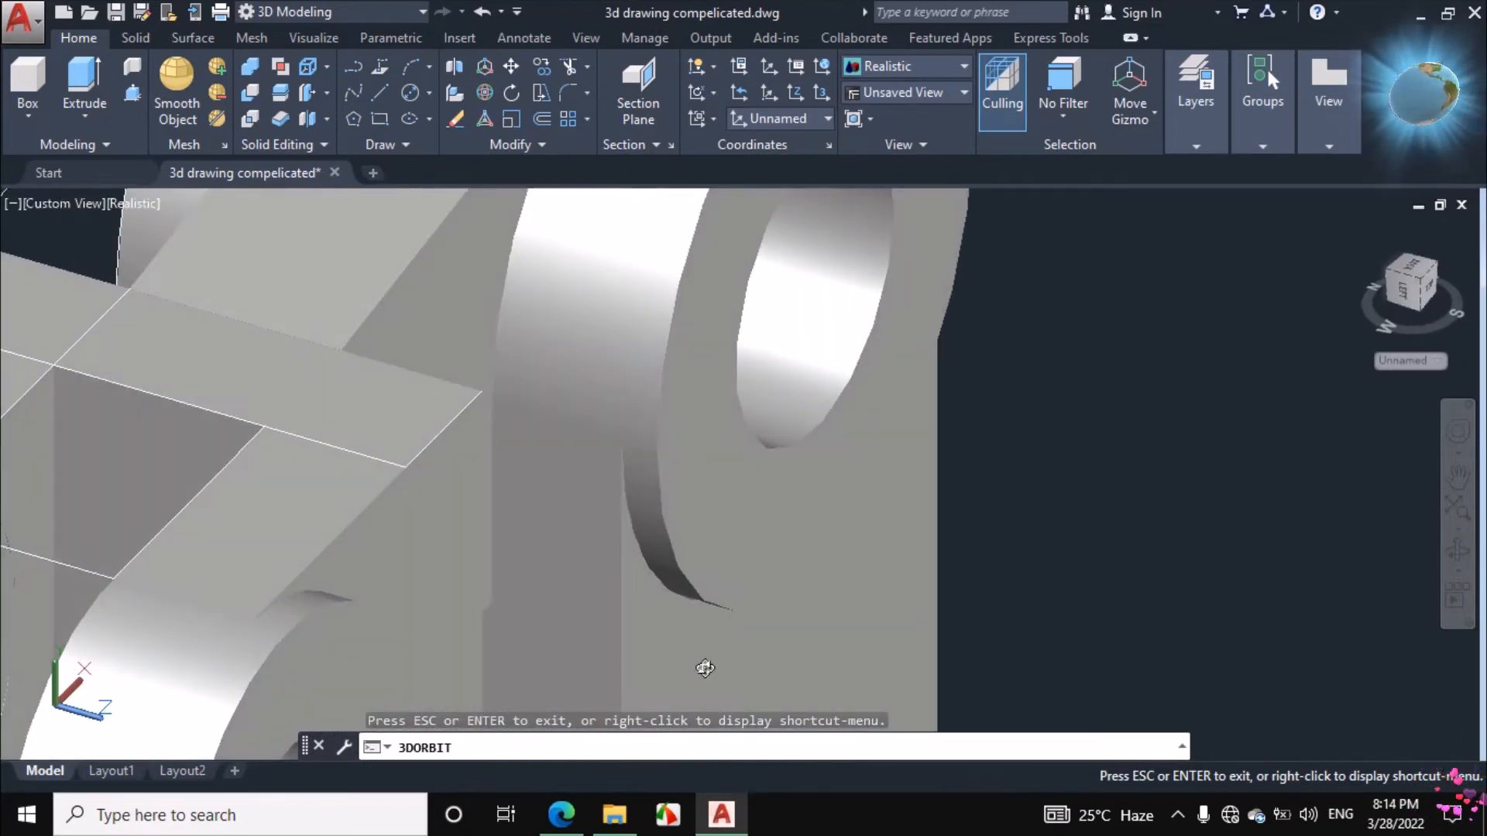
scroll(696, 565, "down", 5)
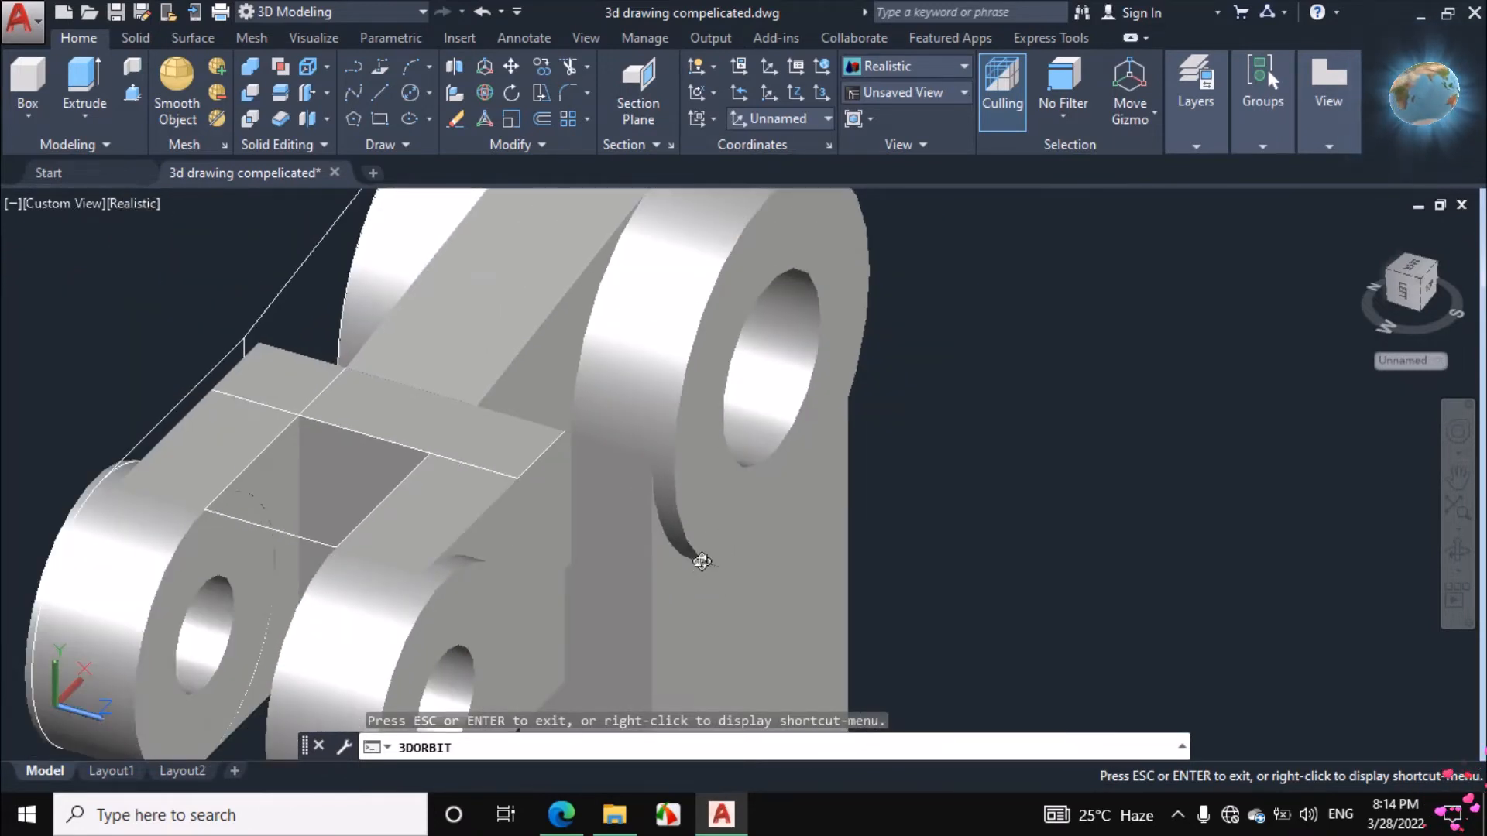
scroll(711, 531, "down", 5)
left_click_drag(707, 524, 694, 602)
scroll(694, 602, "down", 4)
left_click_drag(750, 653, 722, 625)
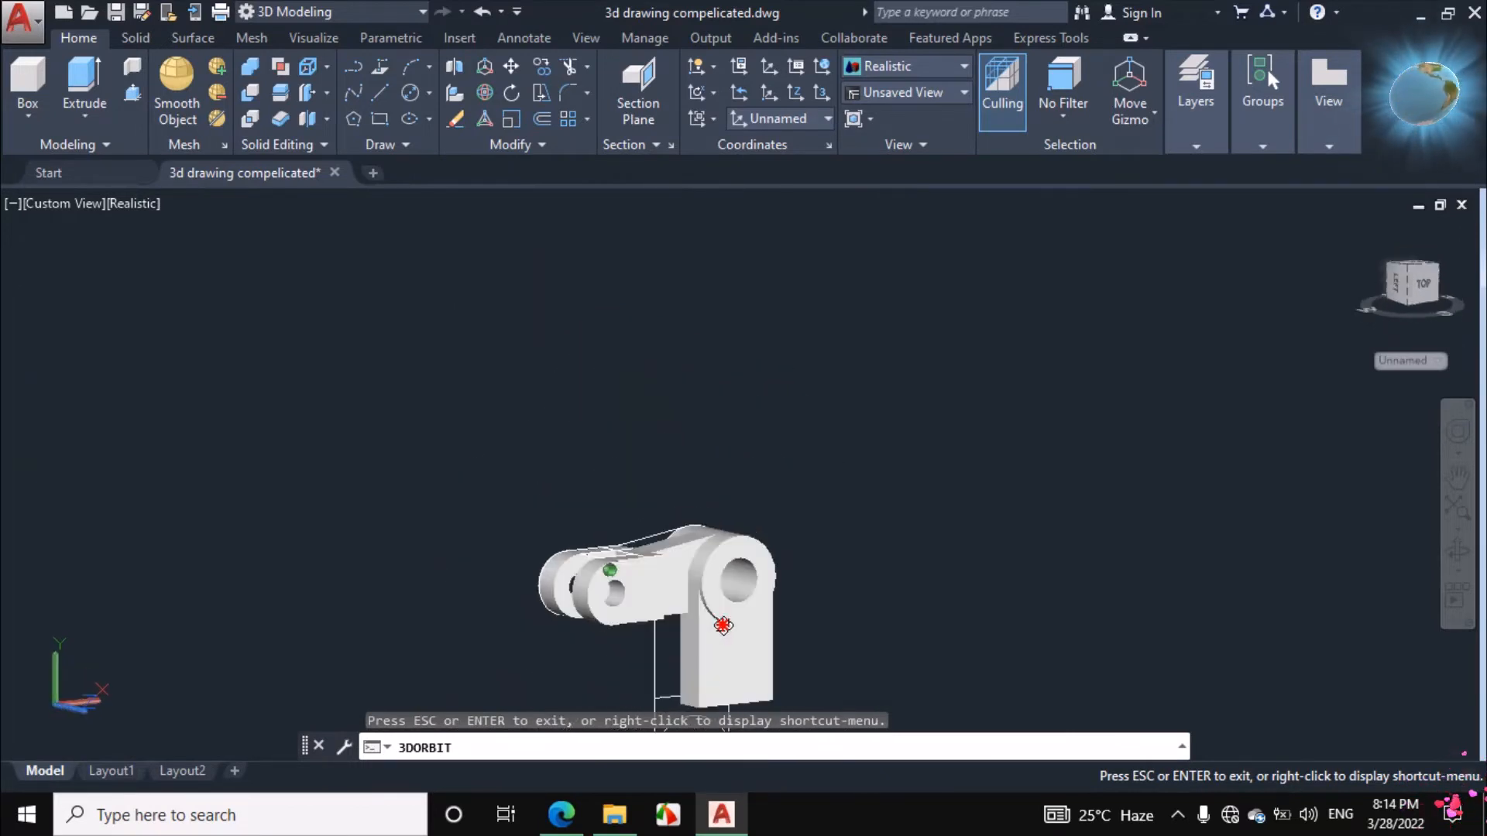
Examine the whole bracket together with the remaining lower profile beneath the vertical arm.
scroll(708, 586, "down", 4)
right_click(807, 442)
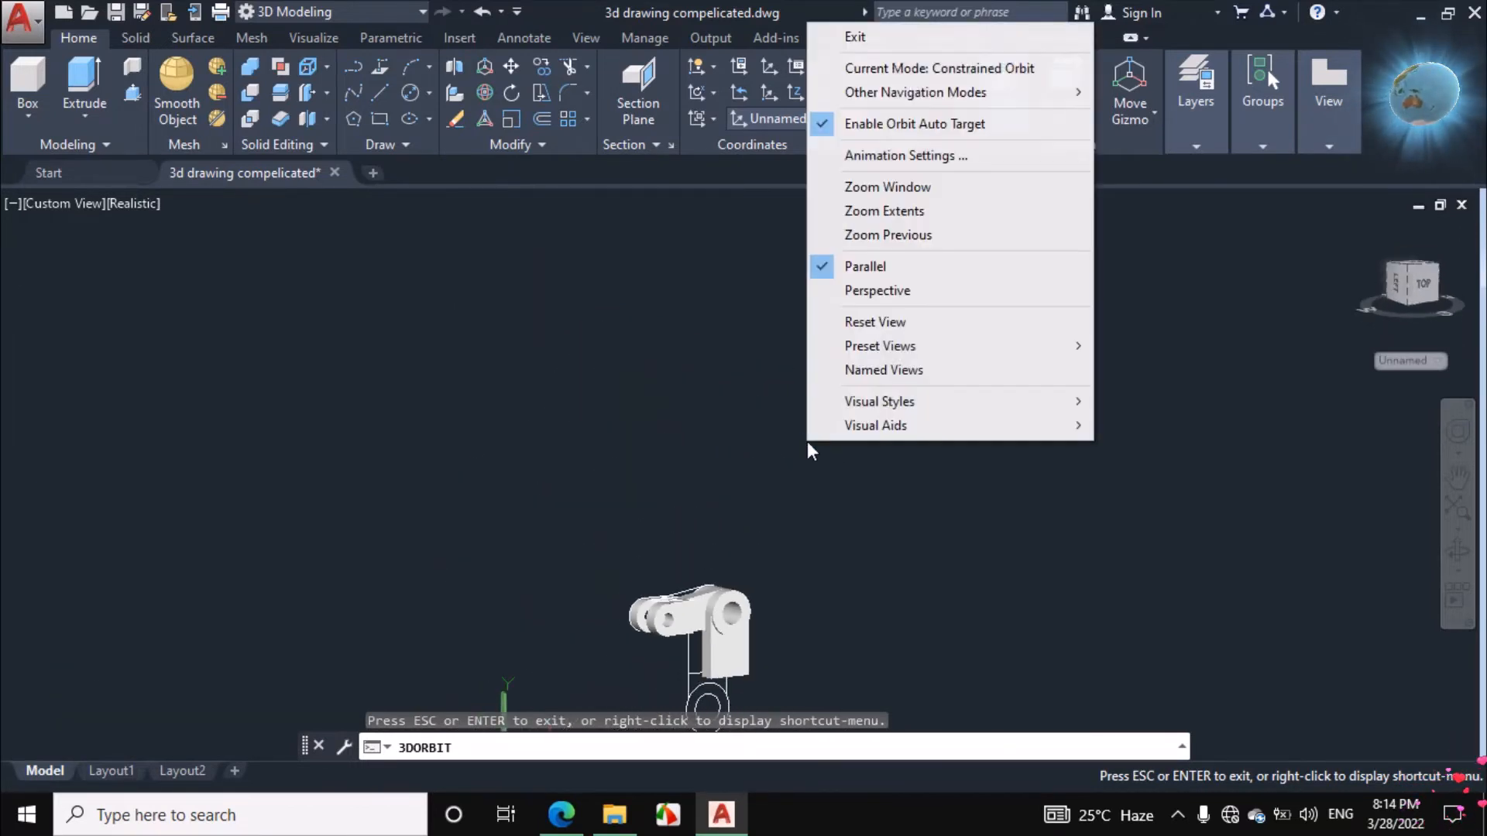
left_click(898, 31)
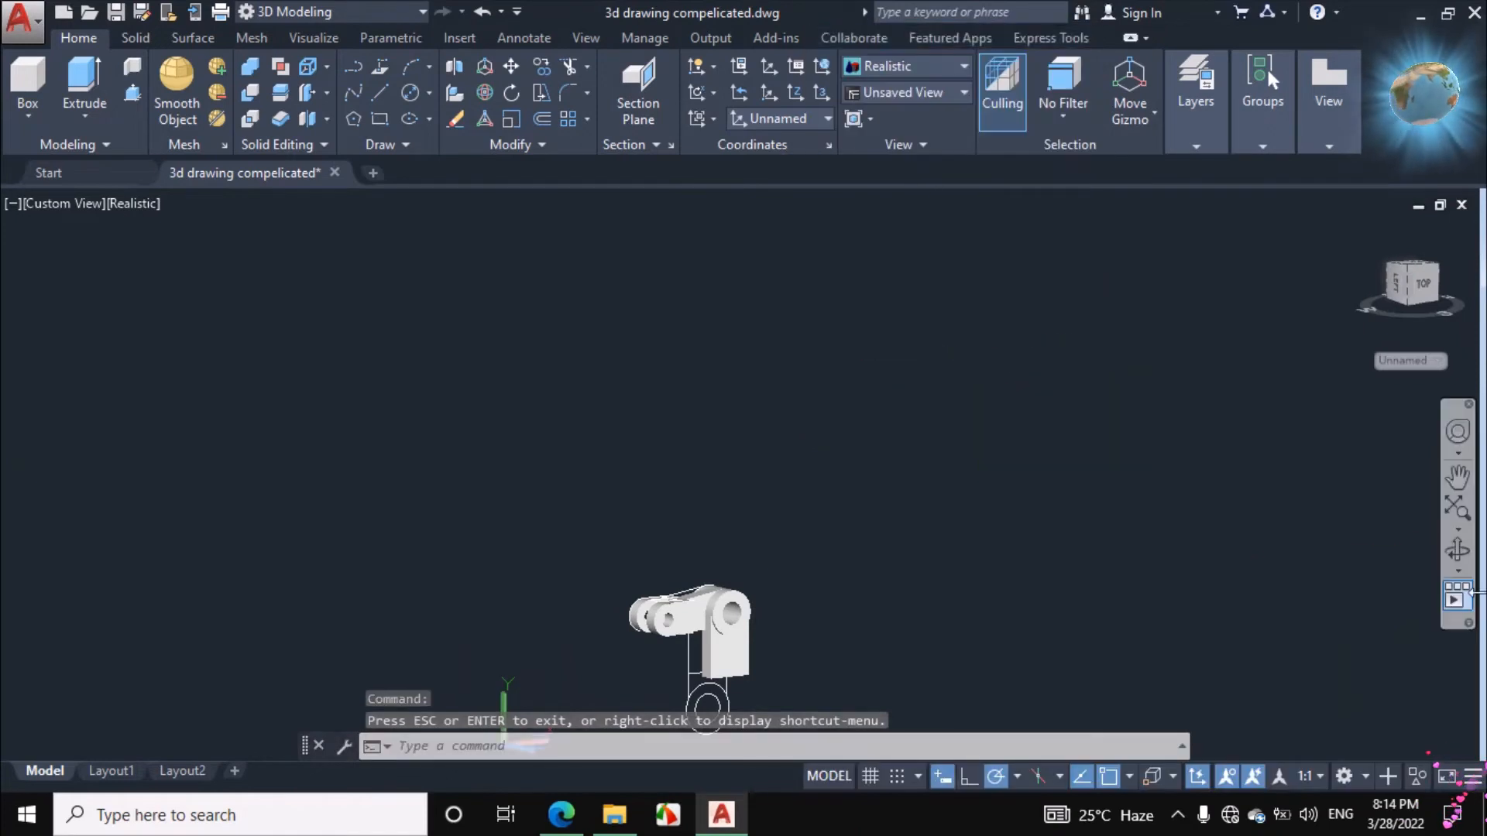
left_click(1458, 553)
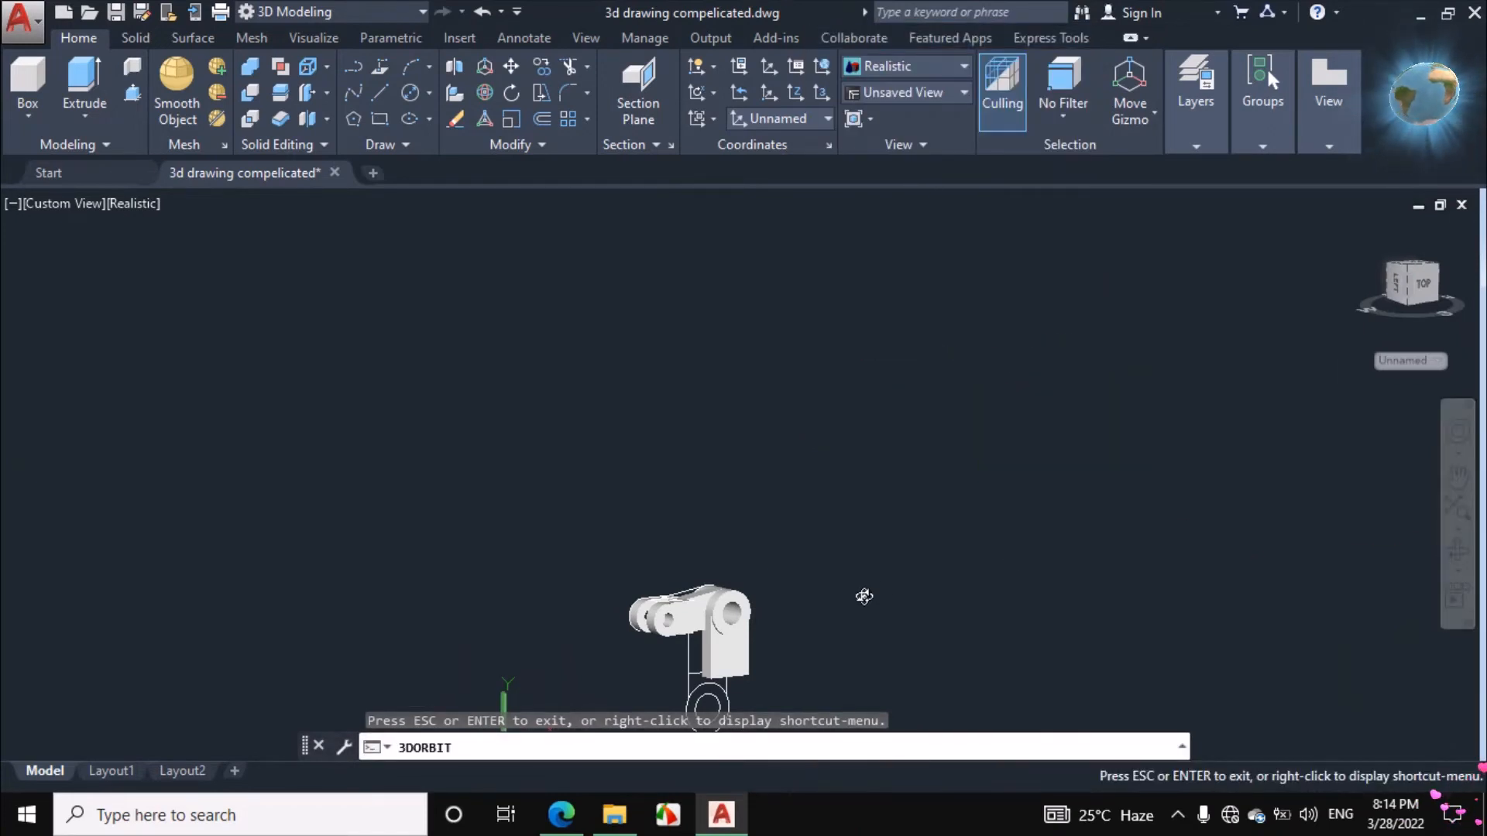
middle_click_drag(848, 577, 807, 426)
scroll(685, 455, "up", 2)
scroll(688, 515, "up", 2)
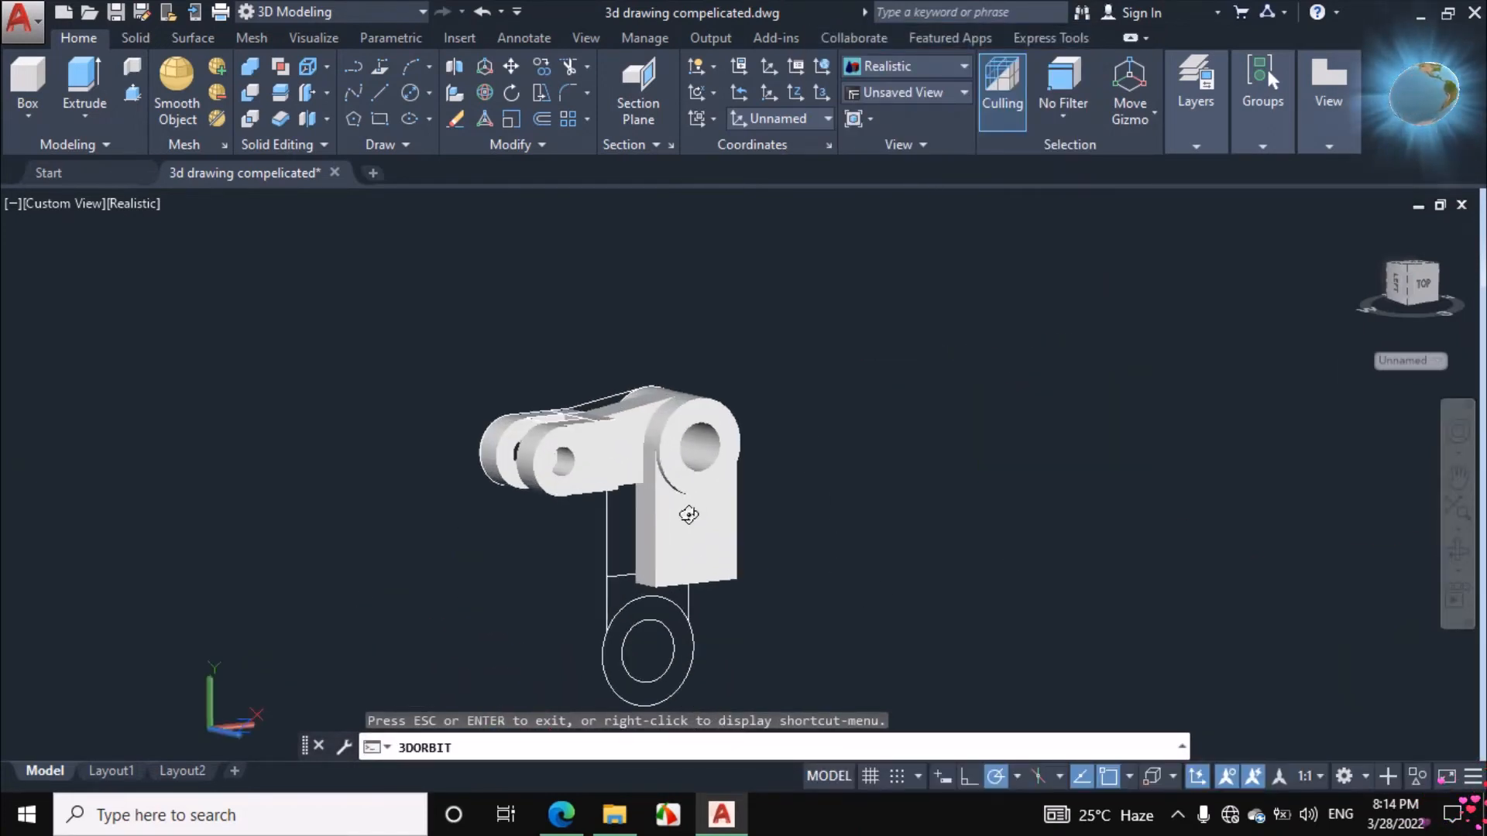
scroll(688, 514, "up", 3)
right_click(935, 375)
left_click(965, 388)
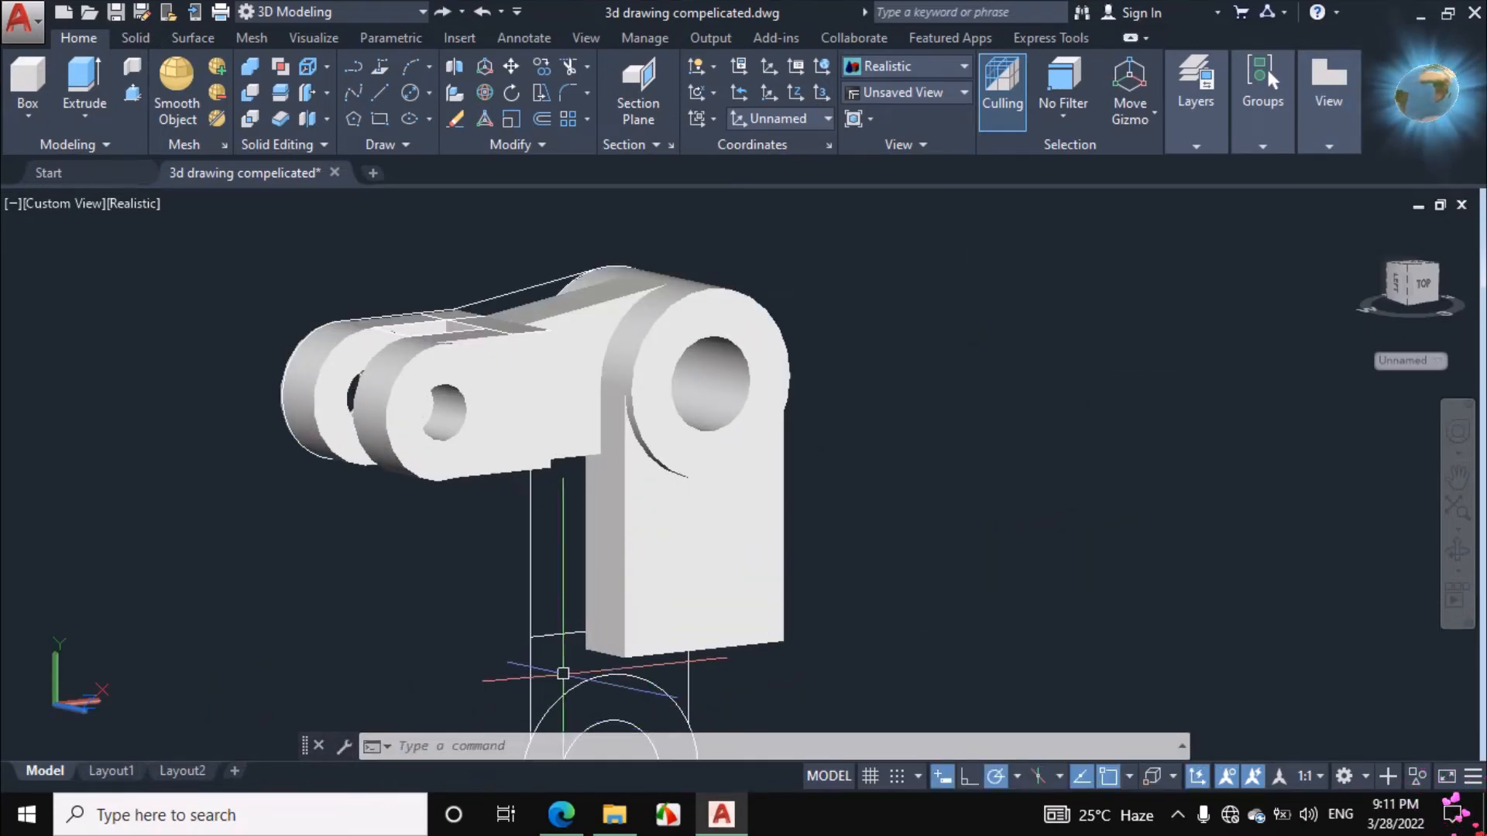
Switch to the PDF drawing in Edge and mark the lower fork's top side edge, both 14 widths and the 34 gap in red.
left_click(562, 813)
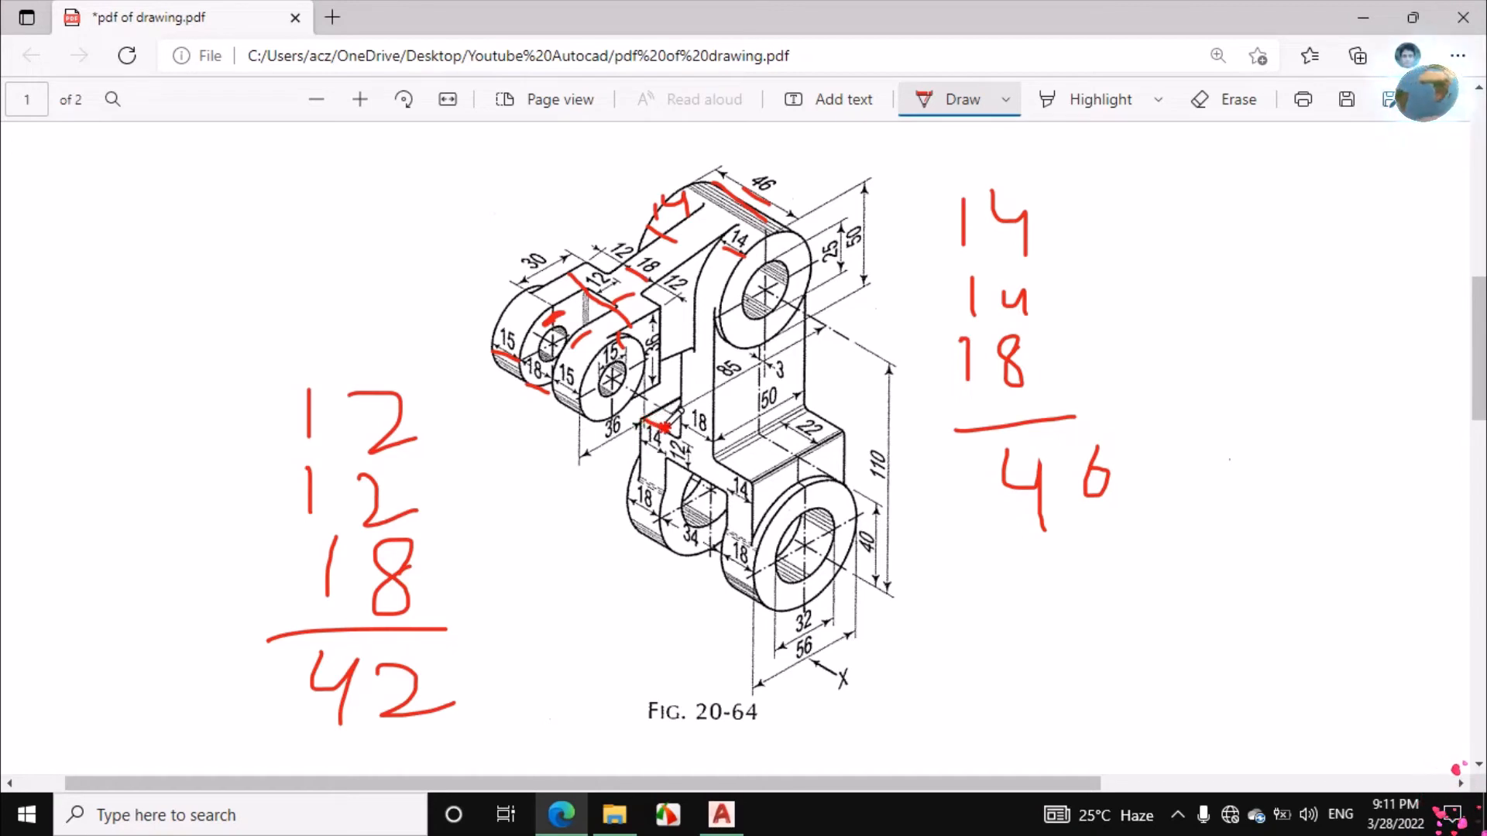
left_click_drag(673, 431, 755, 479)
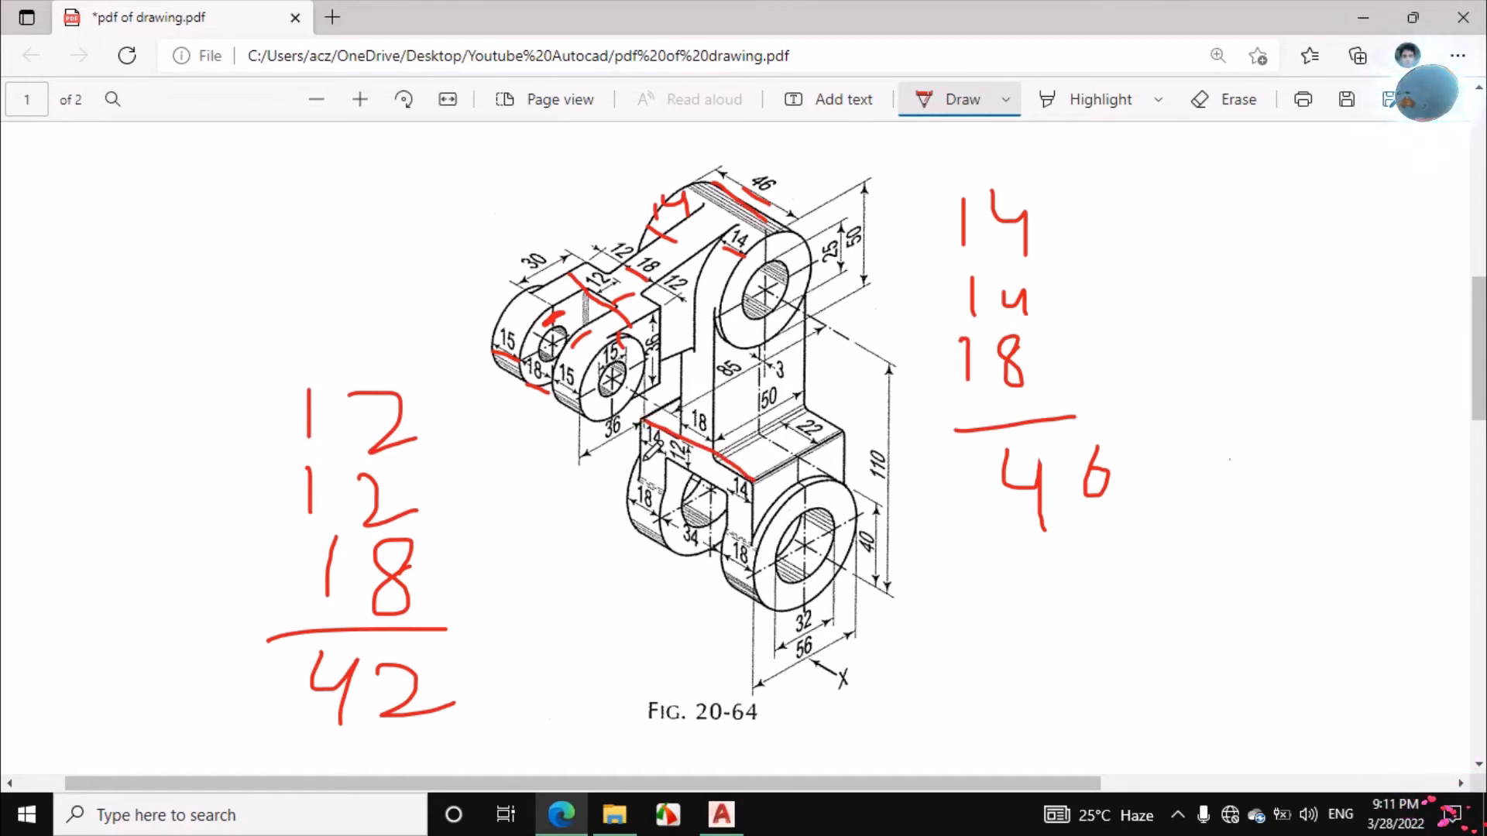
left_click_drag(643, 461, 665, 467)
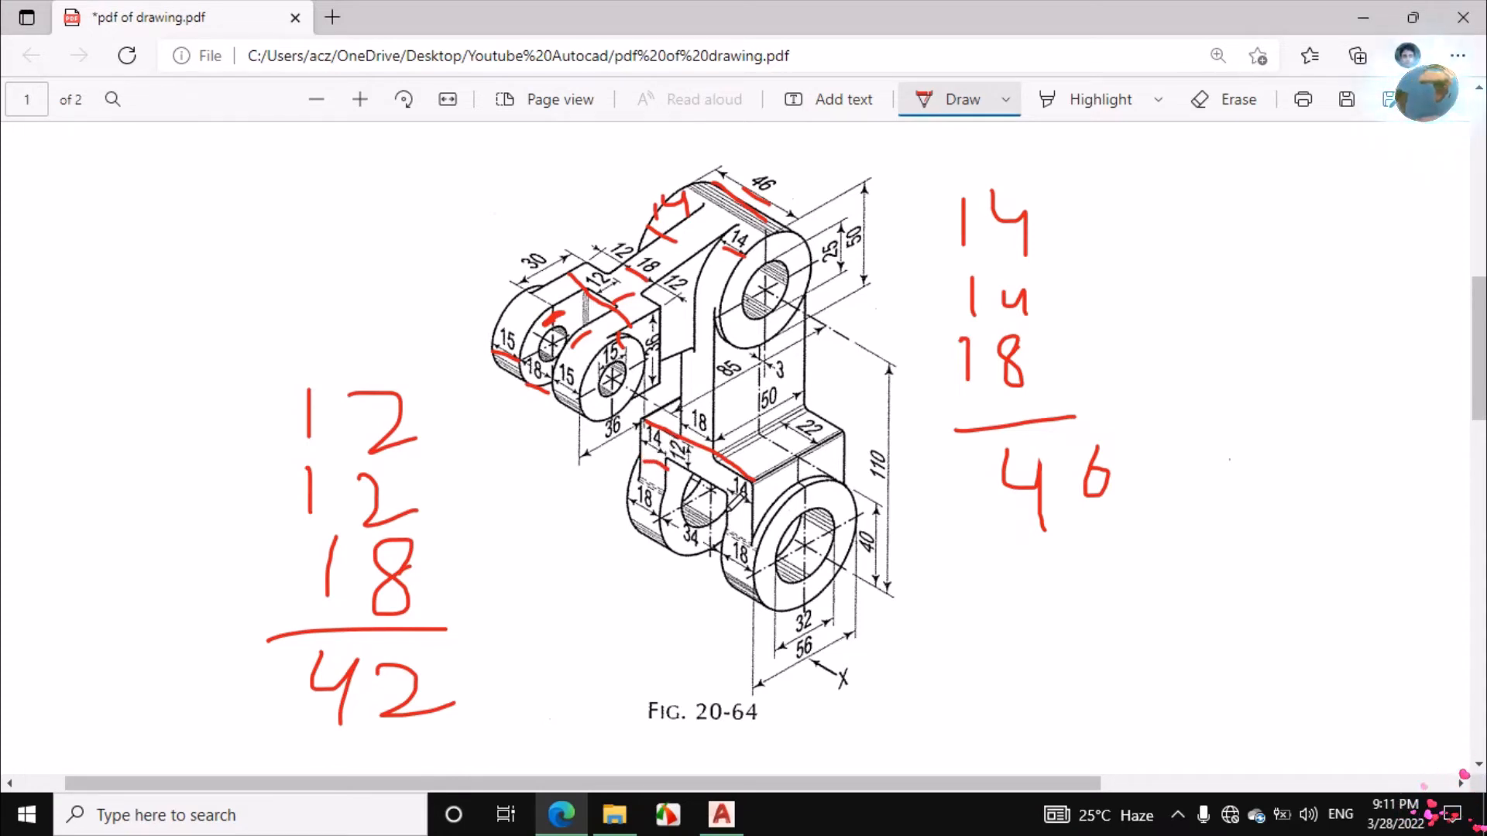
left_click_drag(728, 512, 745, 514)
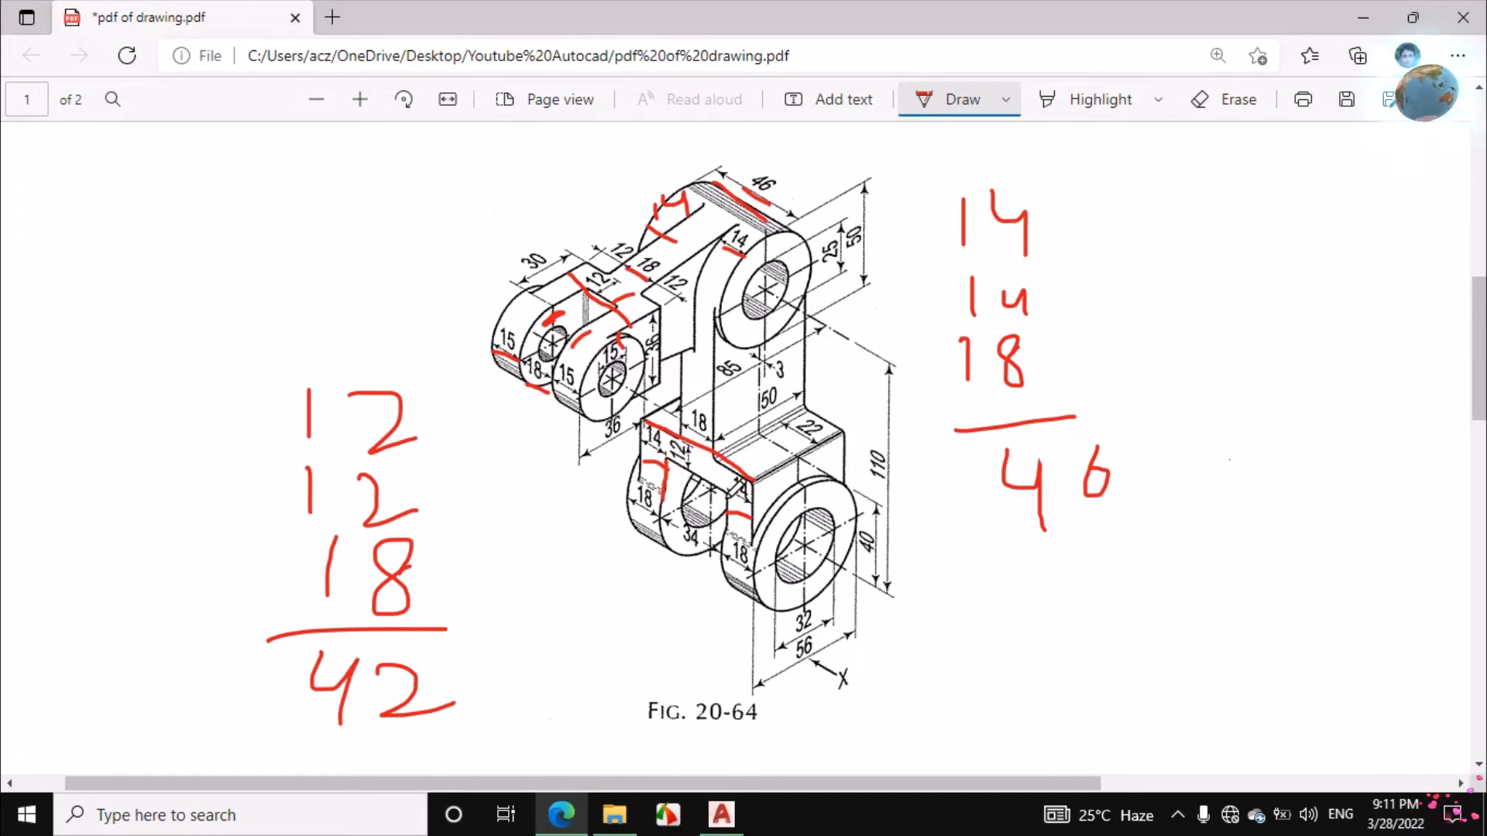
mouse_move(730, 496)
left_mouse_down()
mouse_move(725, 536)
mouse_move(697, 551)
left_mouse_up()
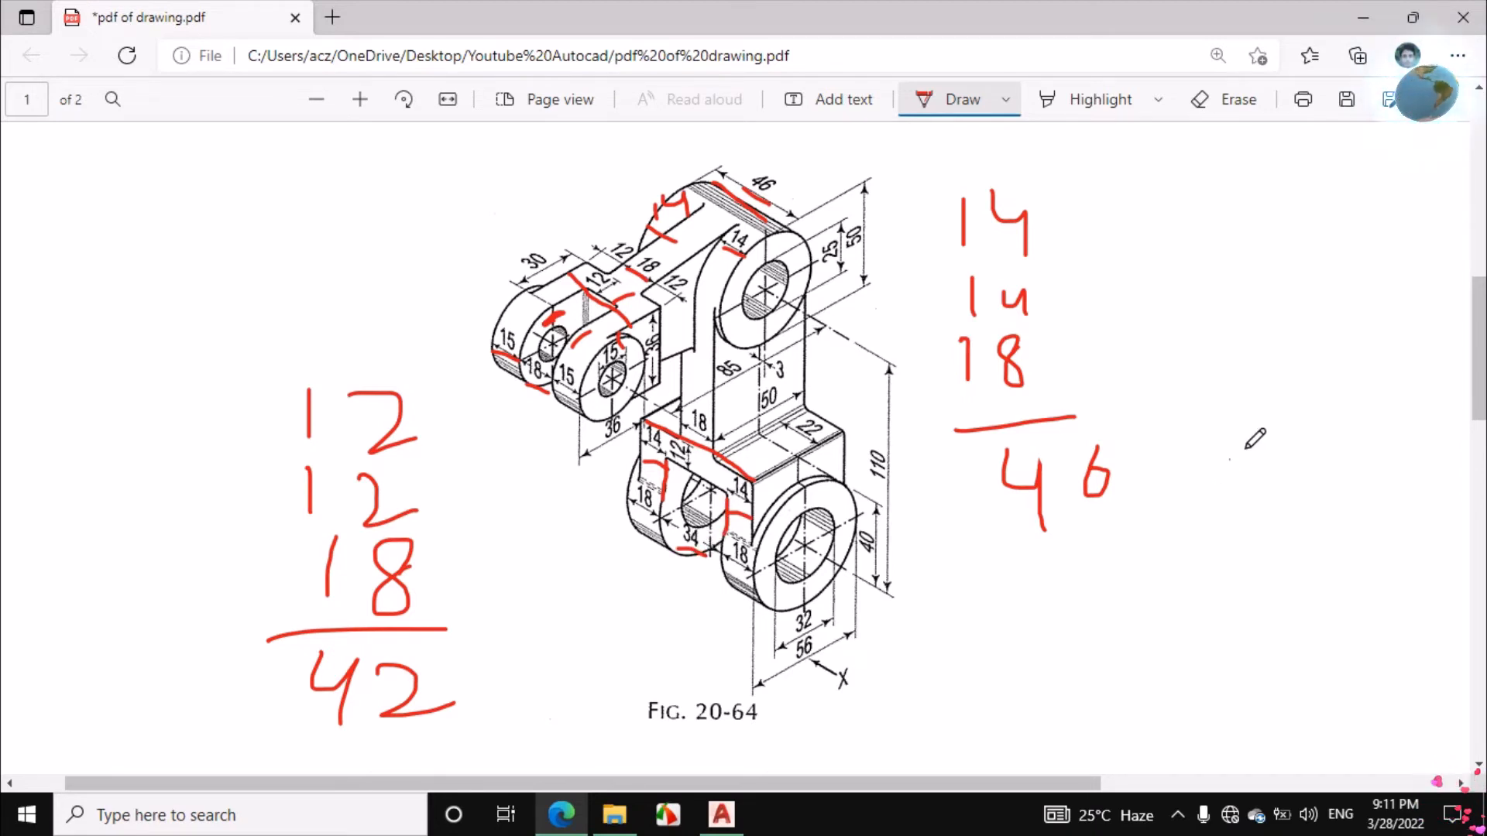
Write the sum 14 + 14 + 34 = 62 in red beside the drawing and outline the lower fork block's front face.
mouse_move(1234, 443)
left_mouse_down()
mouse_move(1234, 532)
mouse_move(1254, 501)
mouse_move(1275, 525)
left_mouse_up()
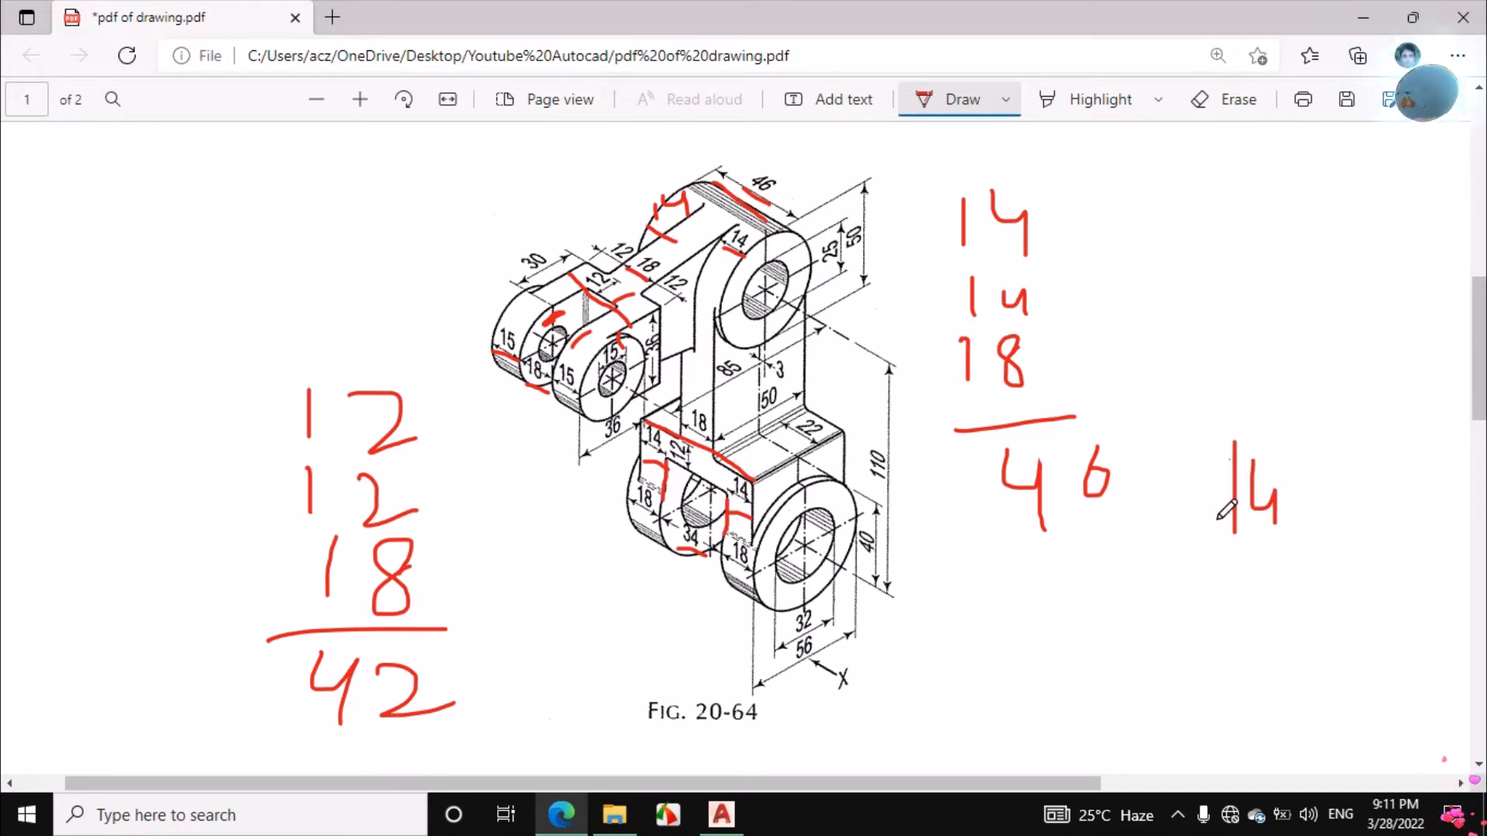
mouse_move(1208, 342)
left_mouse_down()
mouse_move(1209, 391)
mouse_move(1266, 374)
mouse_move(1264, 407)
left_mouse_up()
mouse_move(1233, 572)
left_mouse_down()
mouse_move(1253, 600)
mouse_move(1236, 641)
left_mouse_up()
mouse_move(1299, 552)
left_mouse_down()
mouse_move(1331, 589)
mouse_move(1332, 656)
left_mouse_up()
left_click_drag(1198, 666, 1362, 647)
mouse_move(1269, 682)
left_mouse_down()
mouse_move(1239, 724)
mouse_move(1240, 709)
mouse_move(1315, 695)
mouse_move(1369, 721)
left_mouse_up()
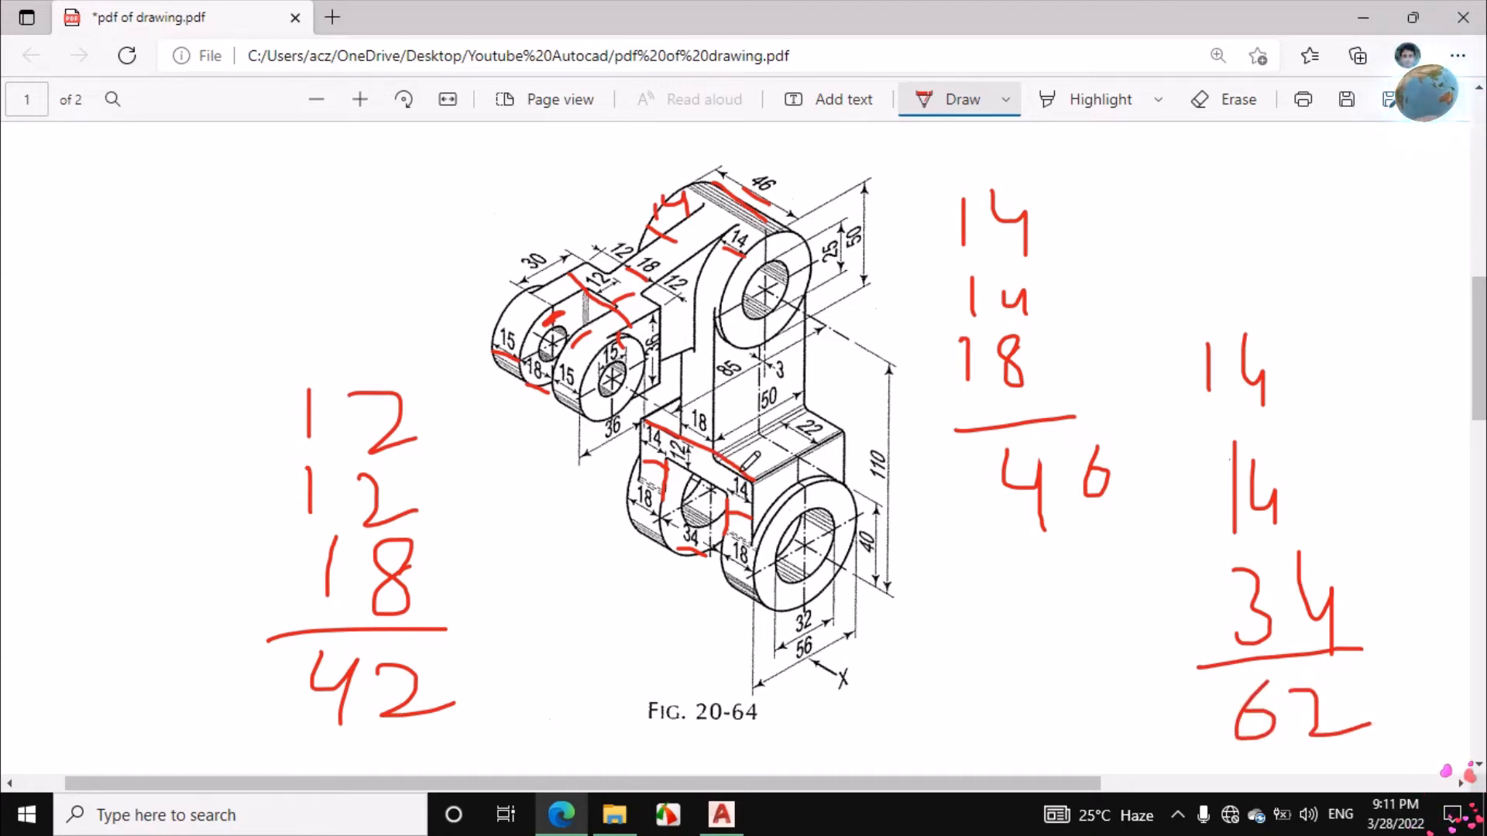
mouse_move(756, 480)
left_mouse_down()
mouse_move(831, 439)
mouse_move(845, 469)
mouse_move(753, 491)
mouse_move(815, 447)
mouse_move(844, 484)
left_mouse_up()
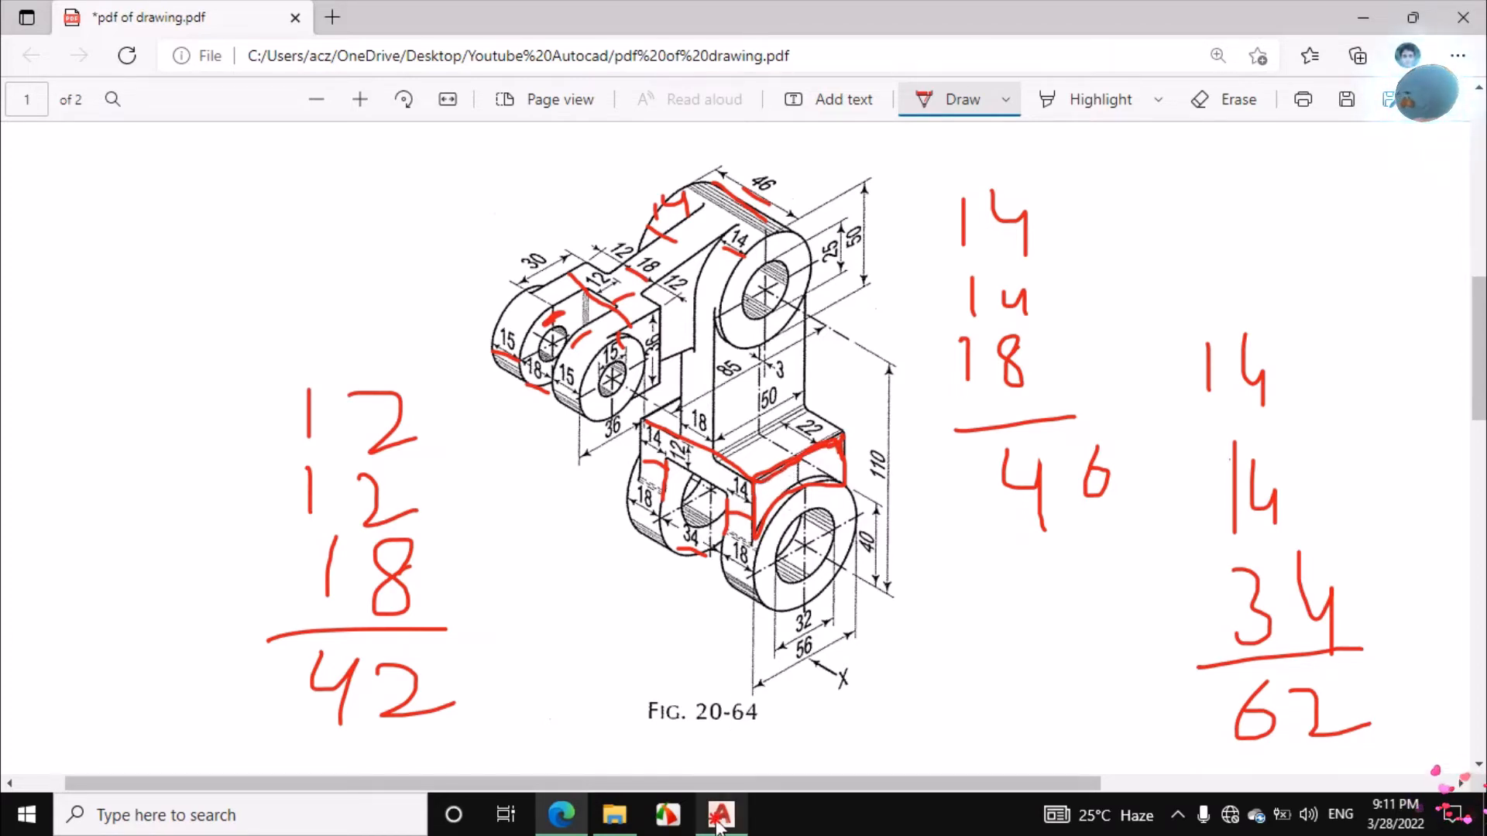
In AutoCAD, press-pull the area between the lower horizontal line and the large circle's upper arc by 62 towards the front.
left_click(721, 815)
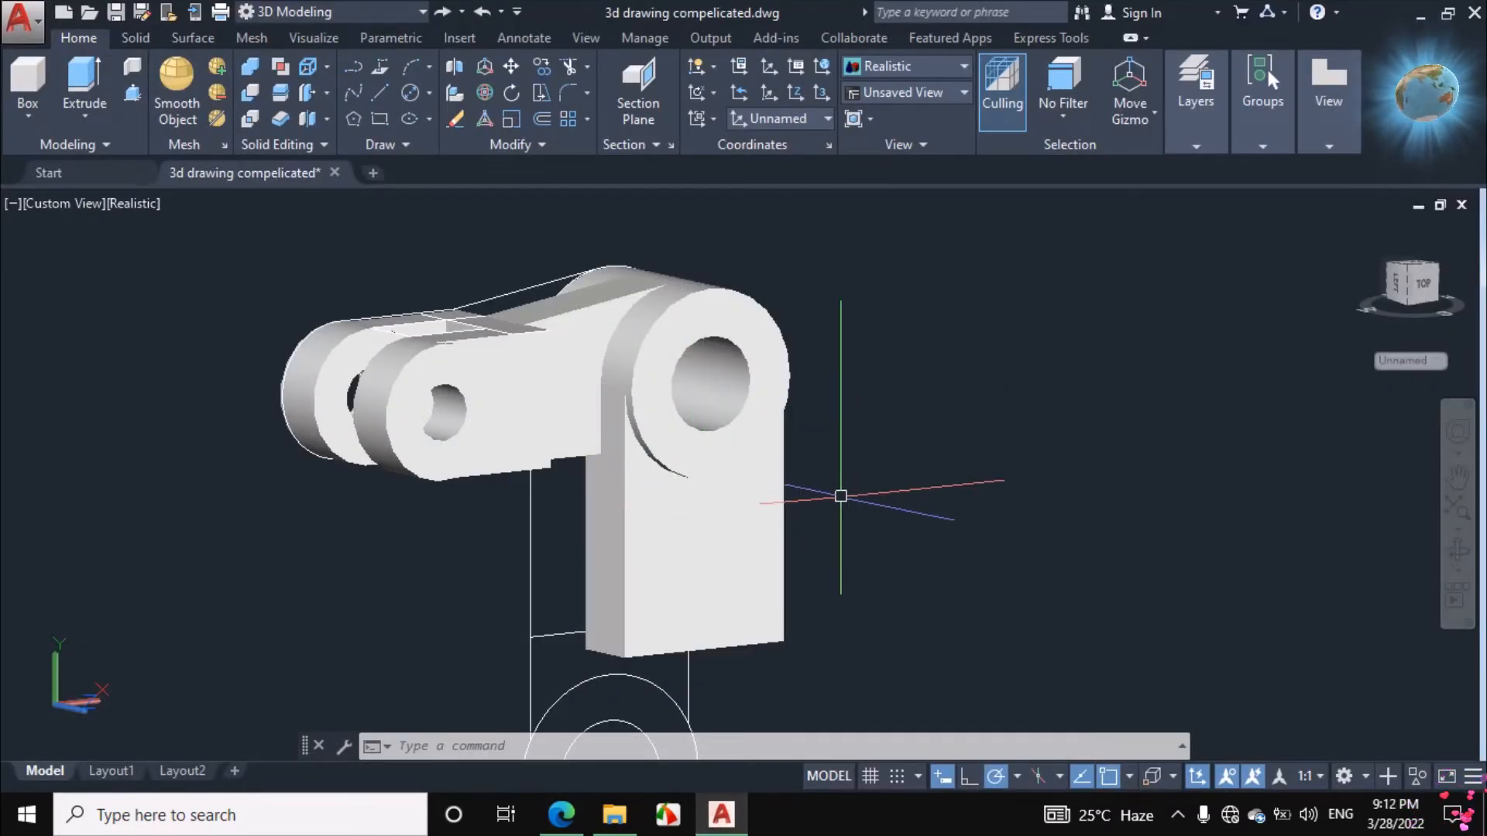
scroll(839, 565, "down", 3)
scroll(829, 564, "up", 3)
scroll(383, 478, "down", 1)
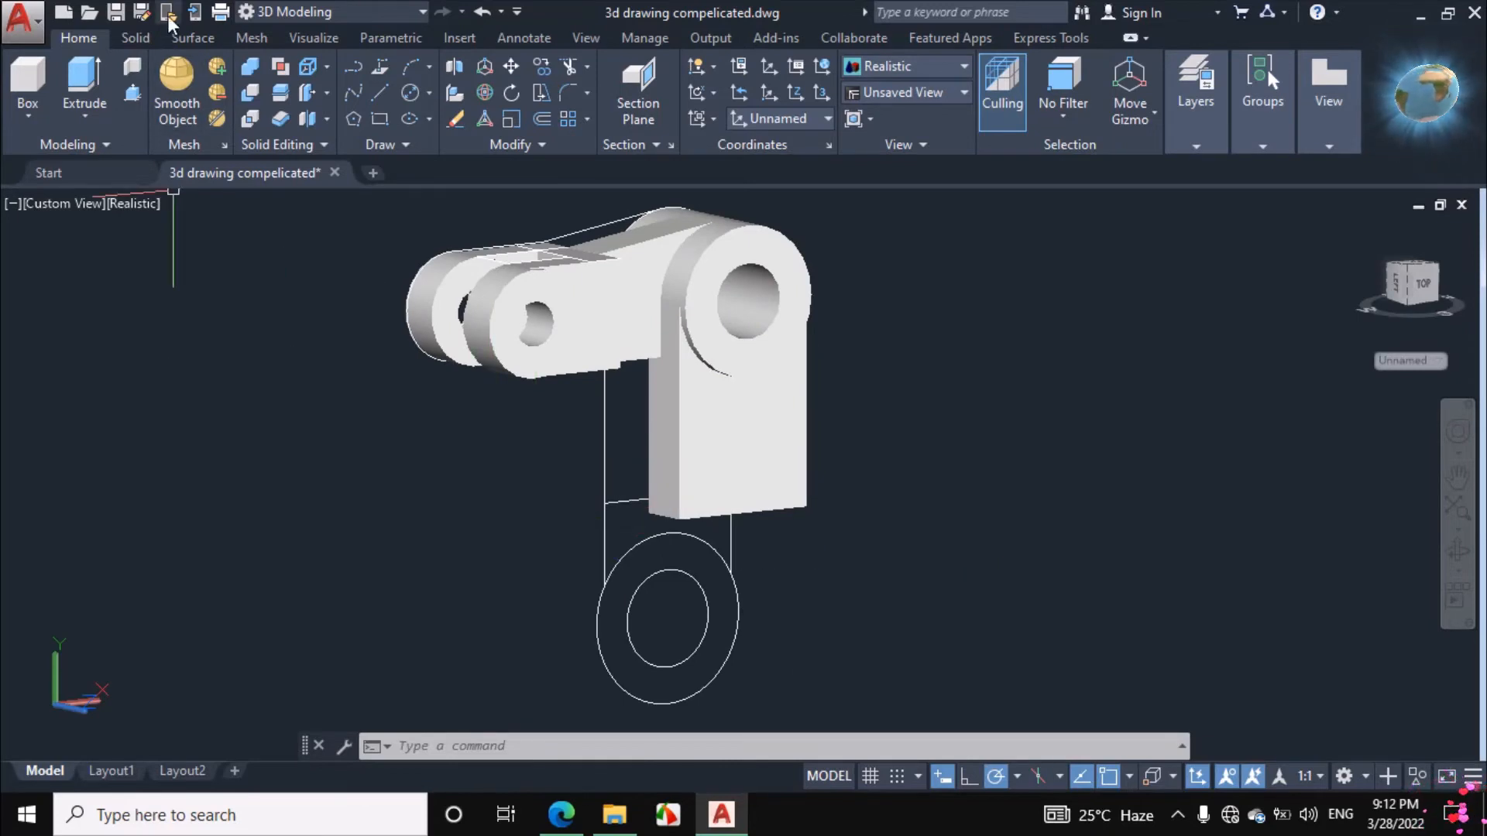
left_click(132, 93)
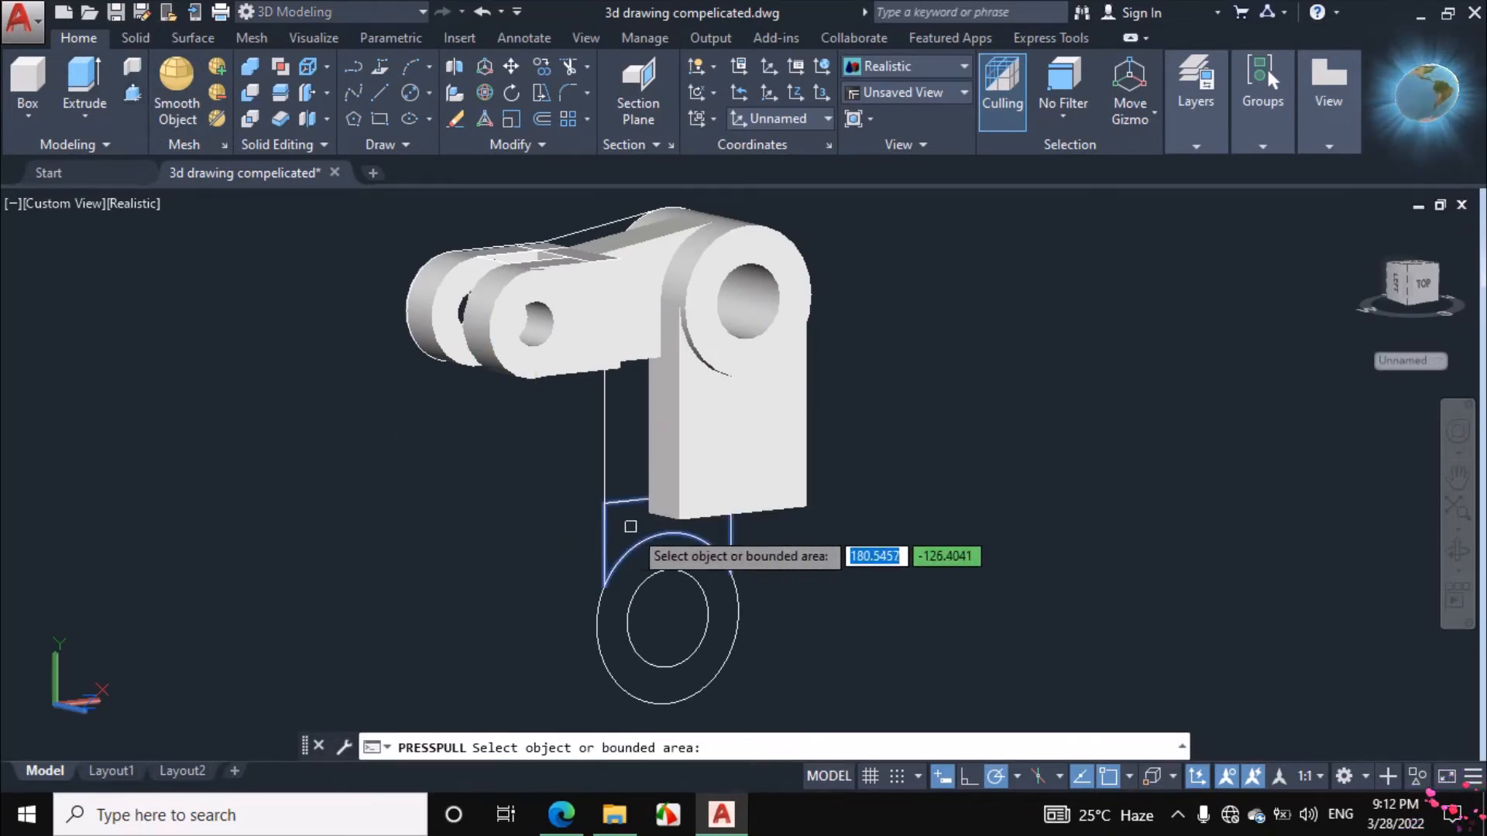
left_click(630, 522)
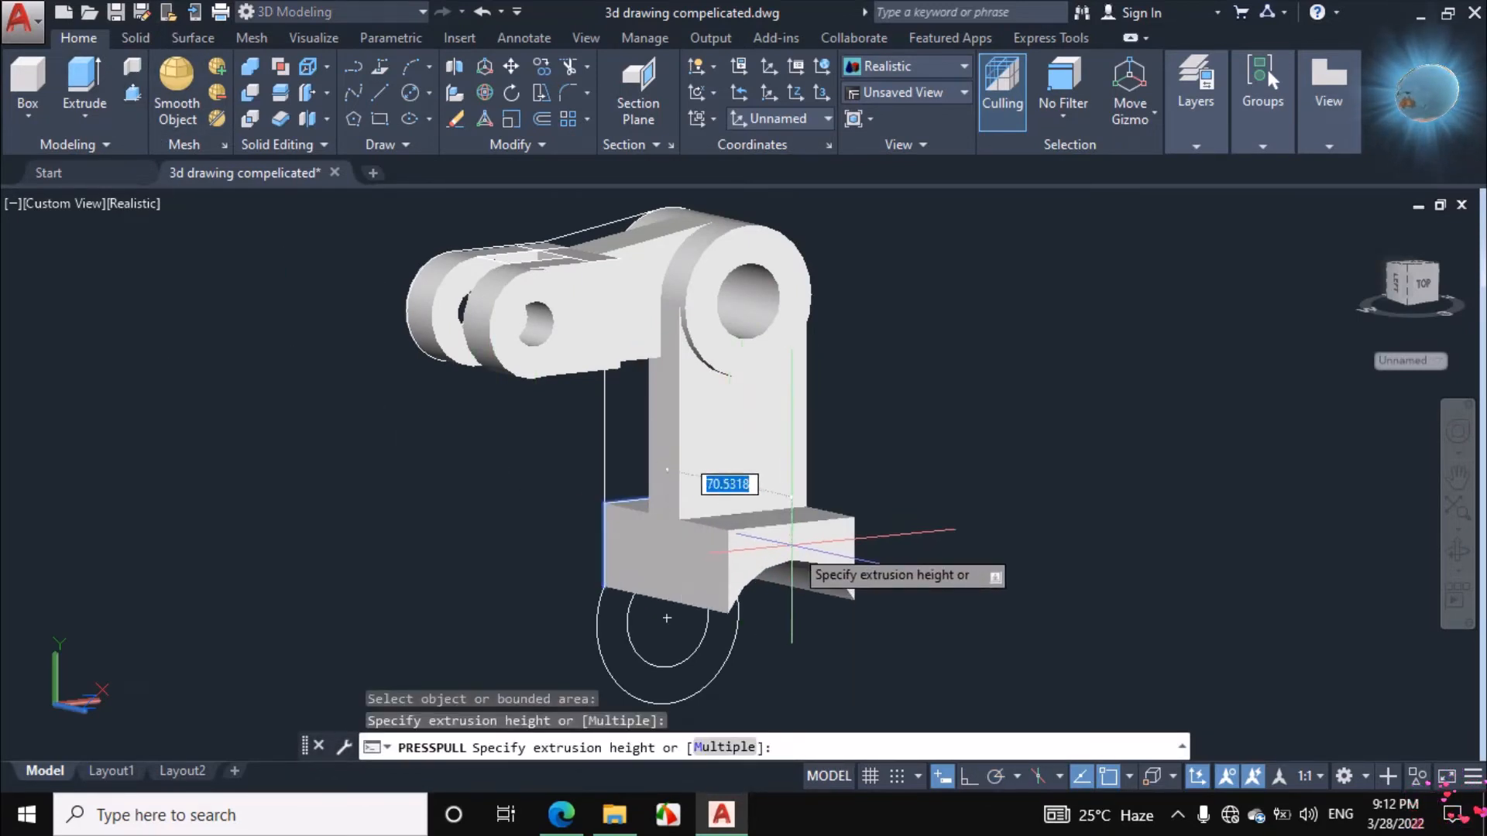
type("62")
key("Return")
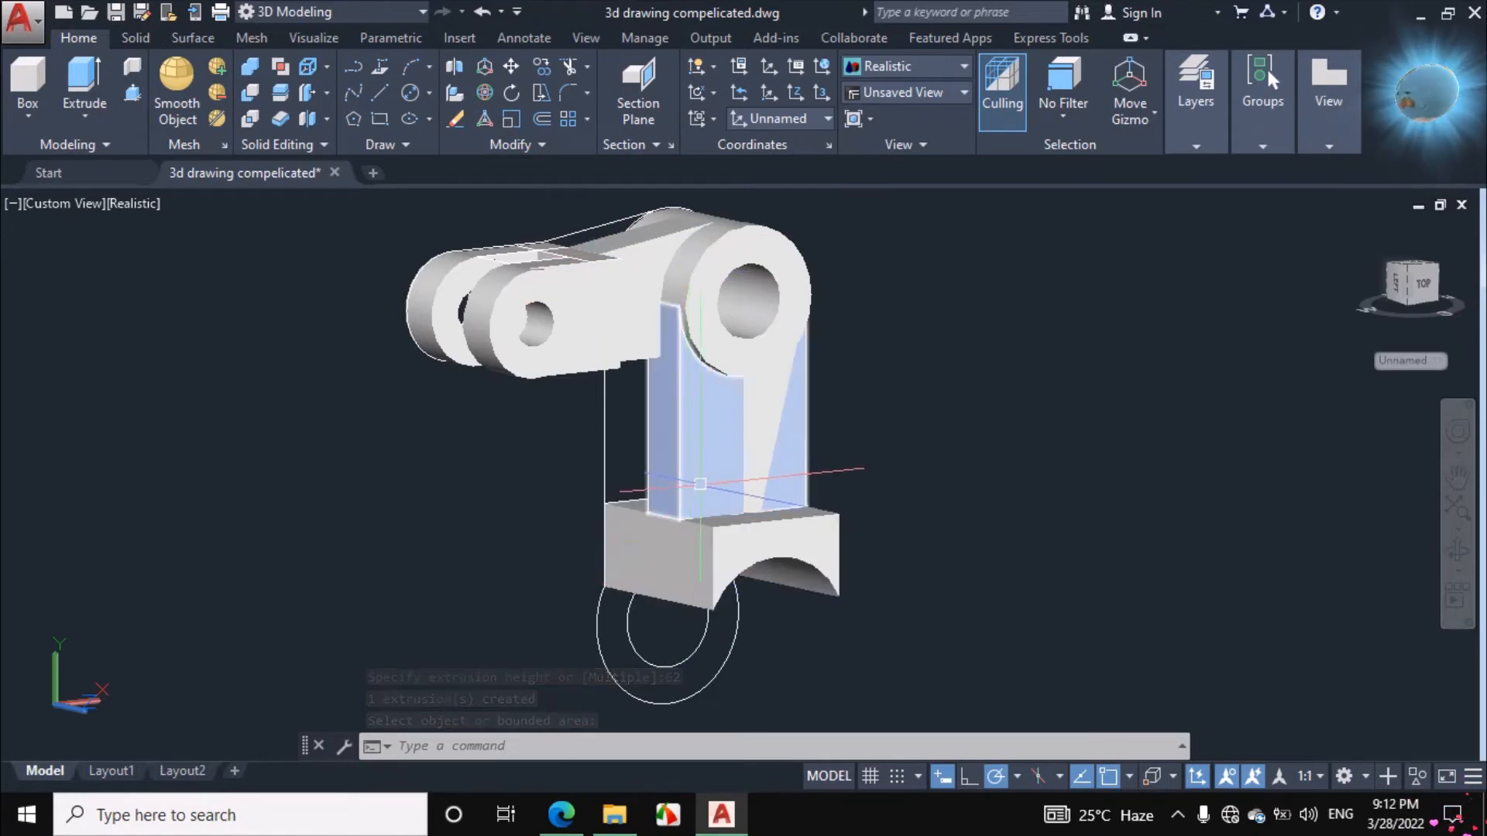
Move the new lower block along its length until it is clear of the vertical arm.
left_click(1459, 555)
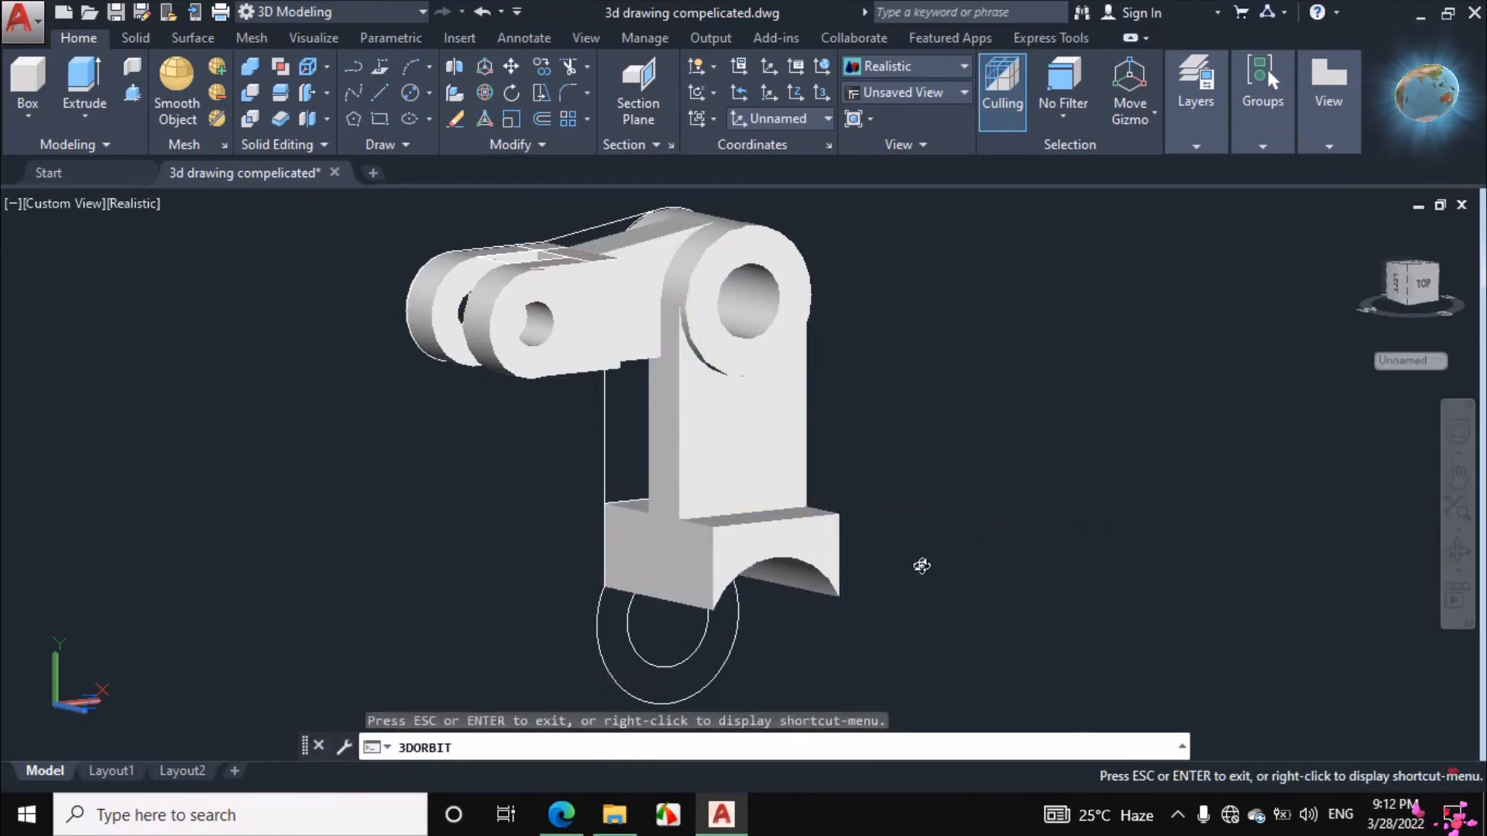
left_click_drag(926, 565, 680, 437)
scroll(680, 437, "up", 4)
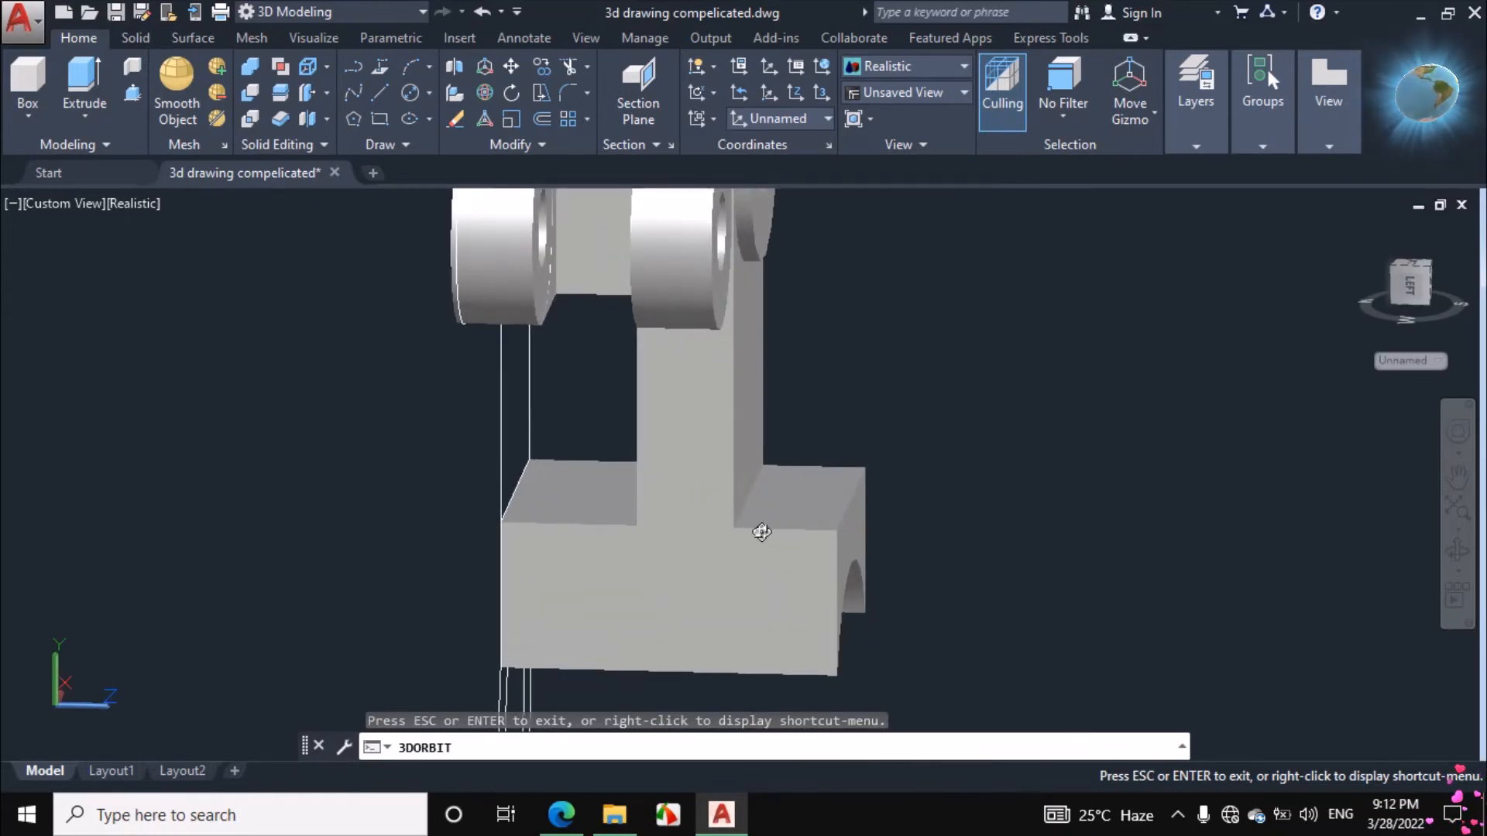
right_click(879, 462)
left_click(968, 22)
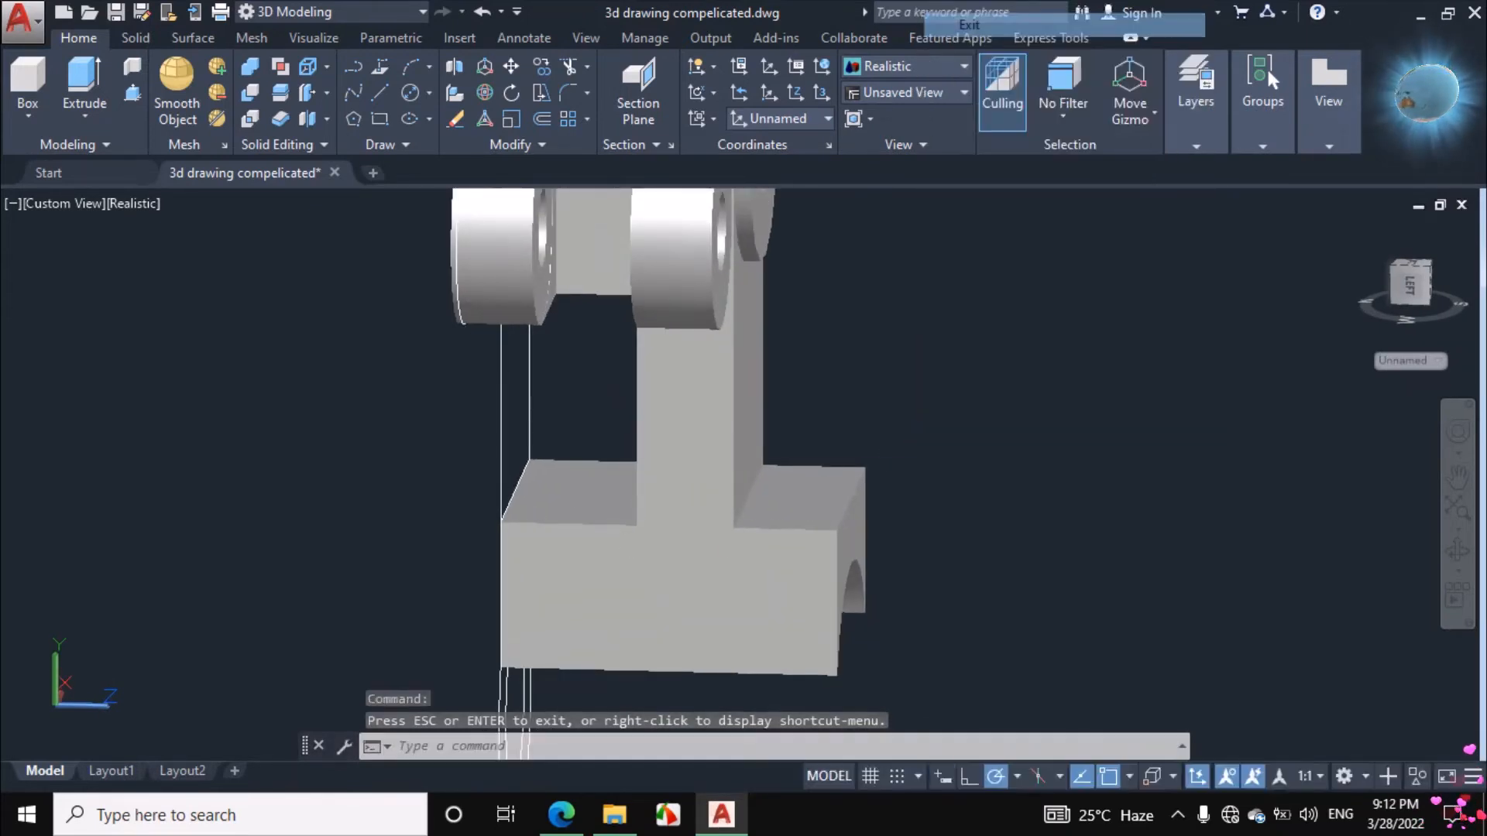
left_click(686, 569)
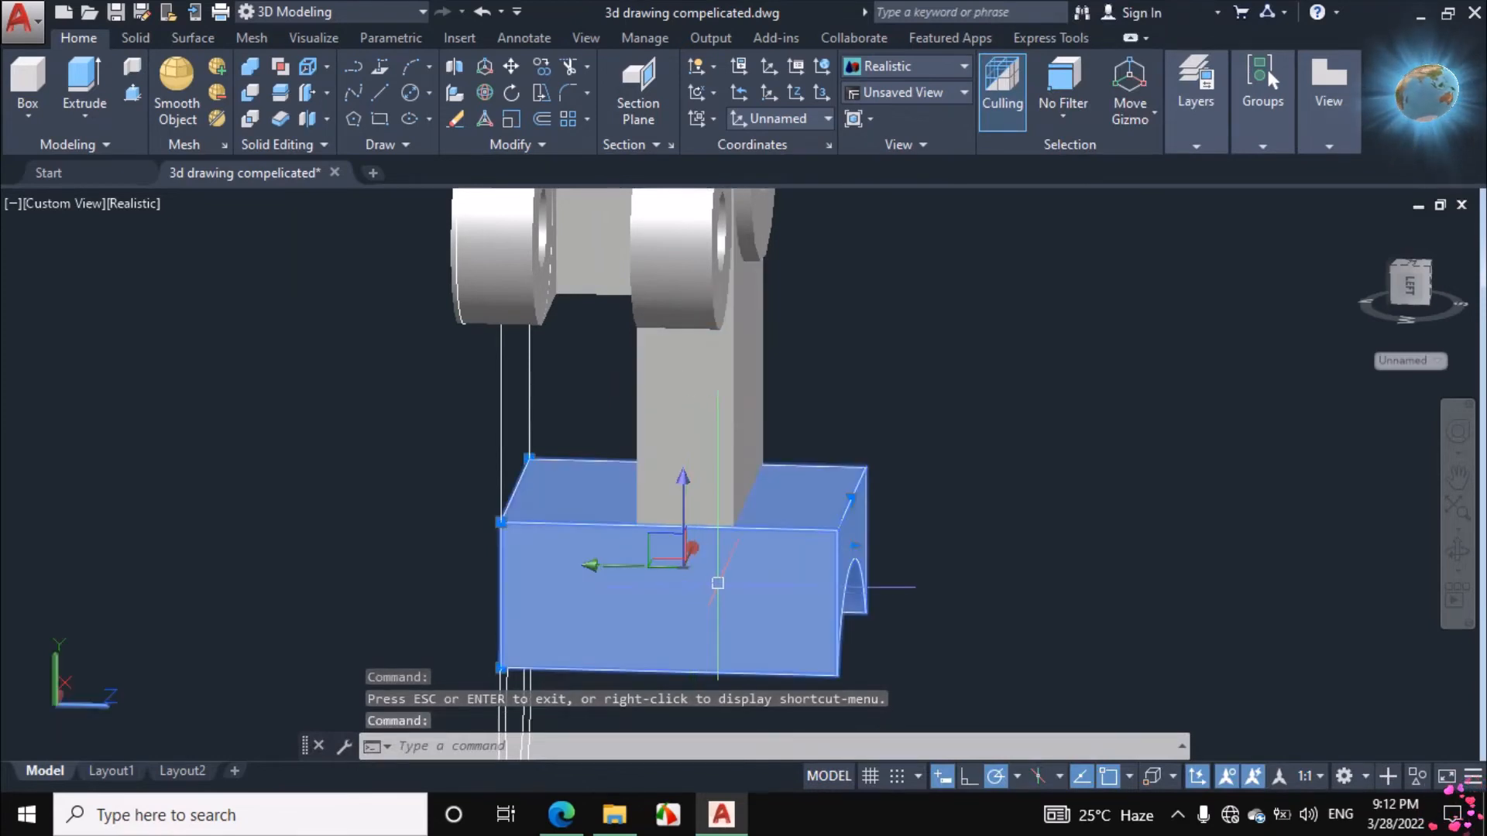
left_click(645, 566)
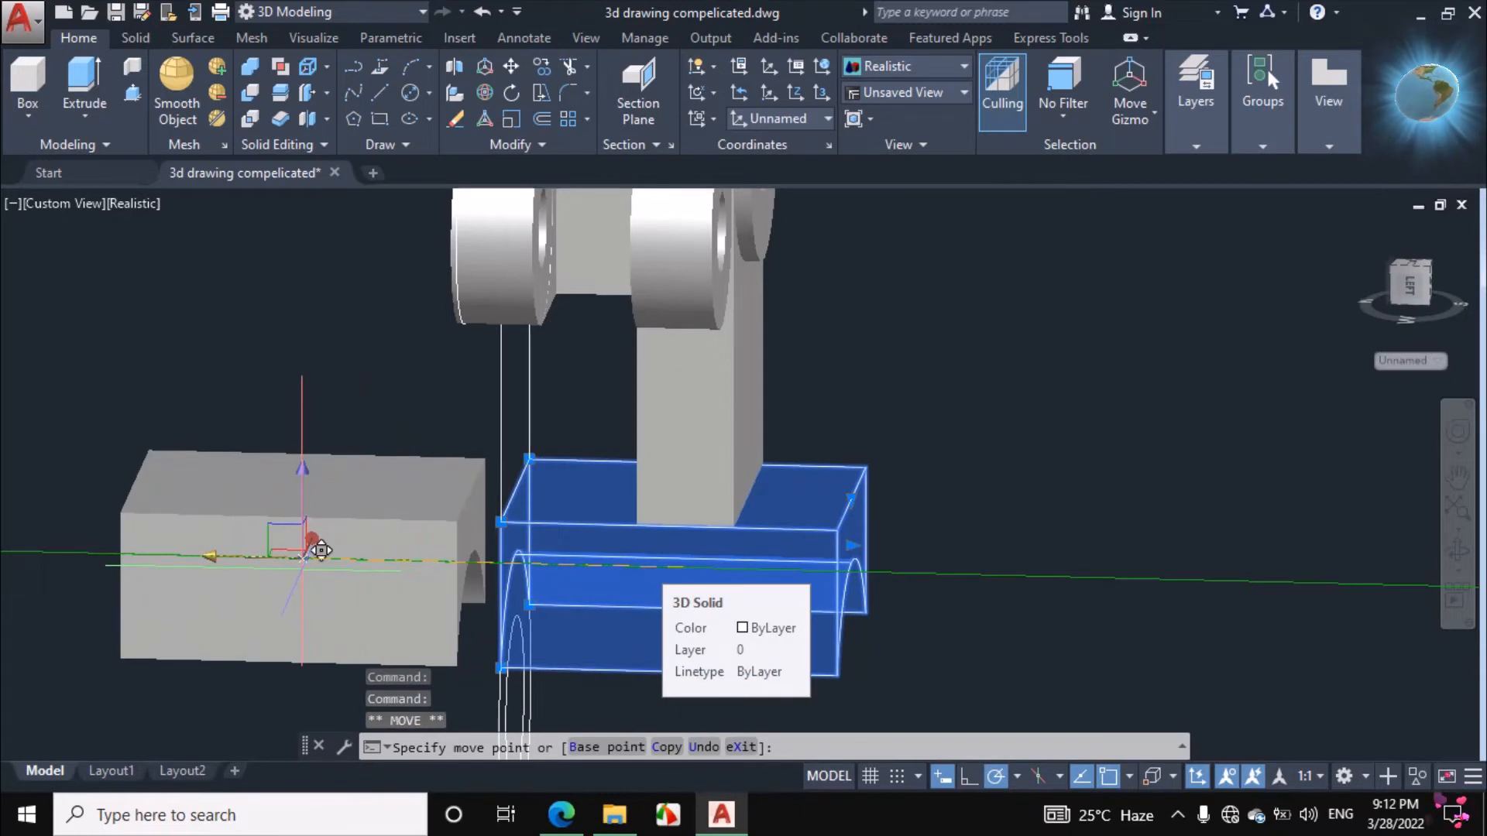
left_click(321, 550)
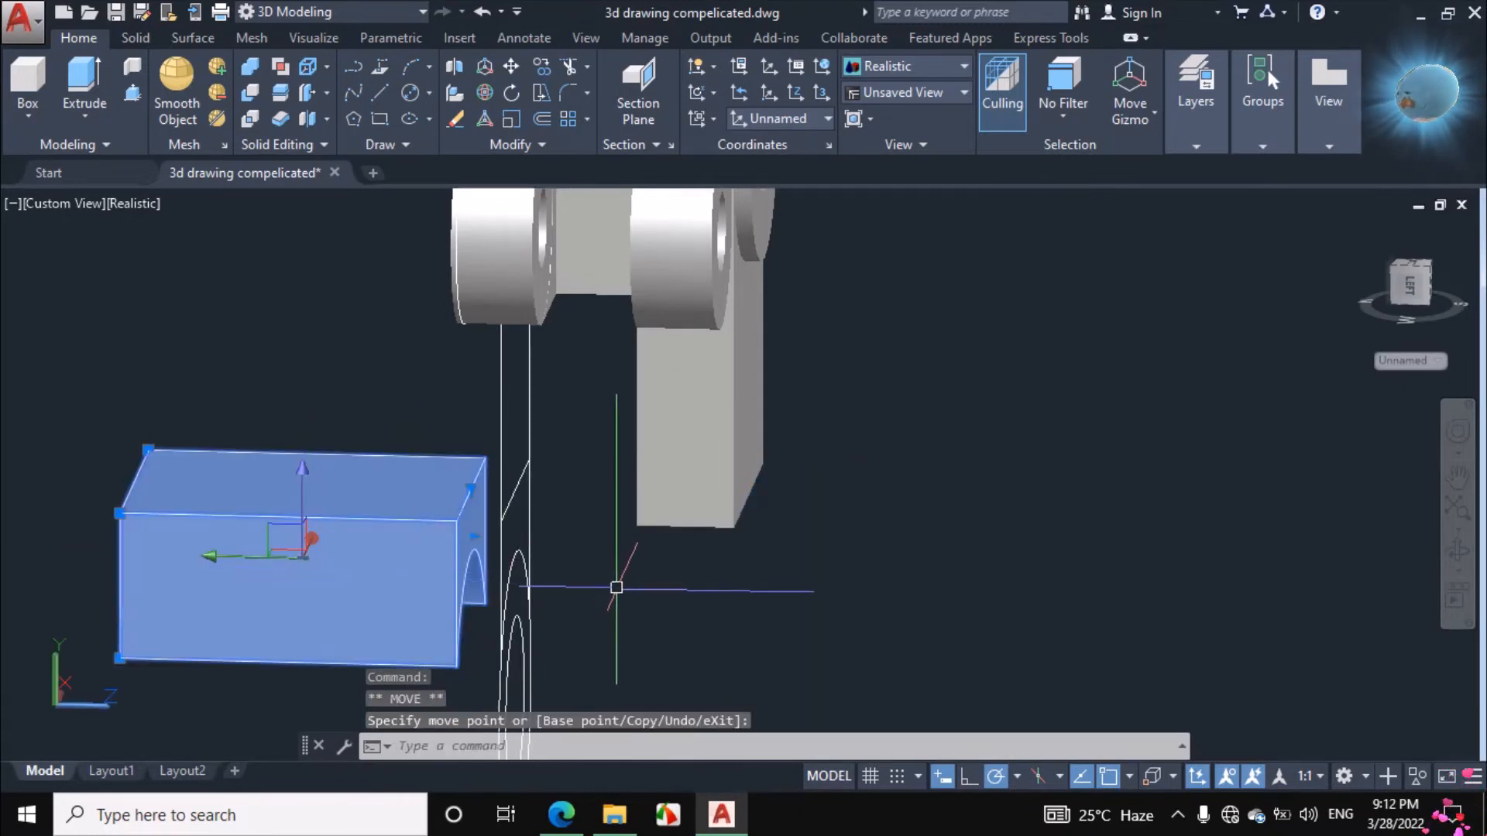
key("Escape")
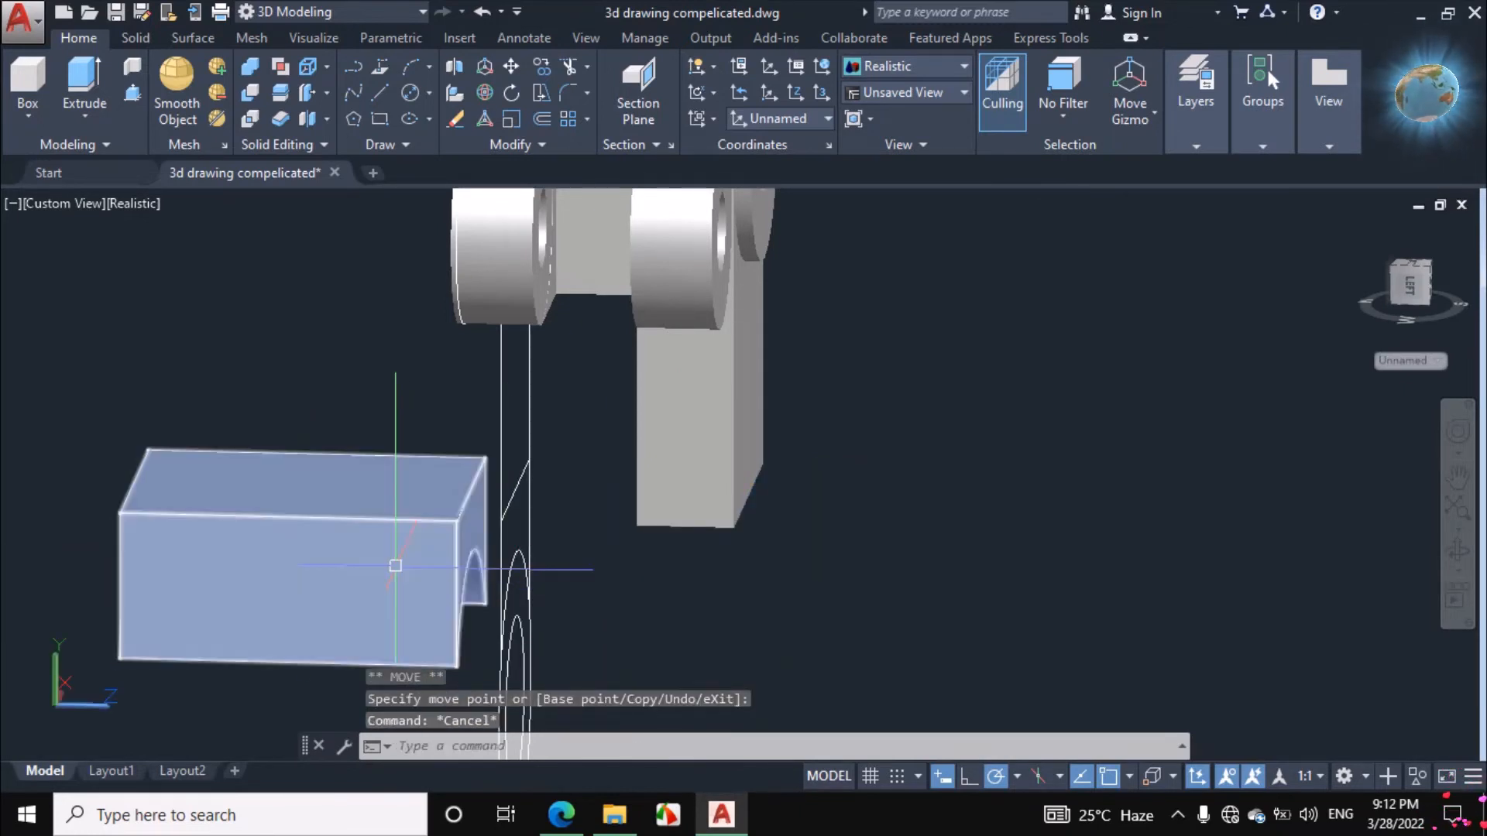
Move the lower block from the midpoint of its upper side edge to the midpoint of the vertical arm's bottom side edge.
left_click(394, 566)
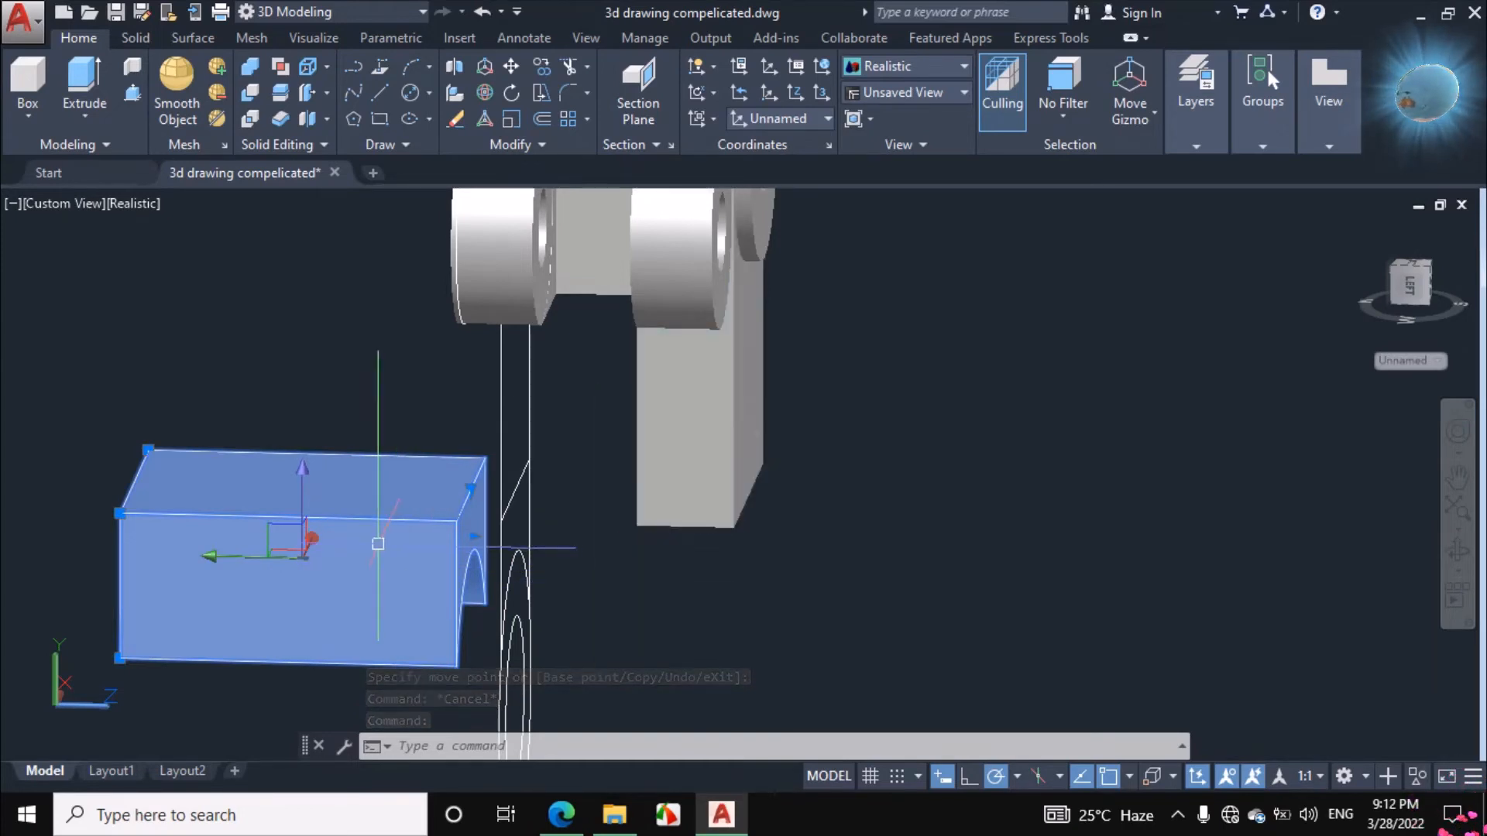
type("m")
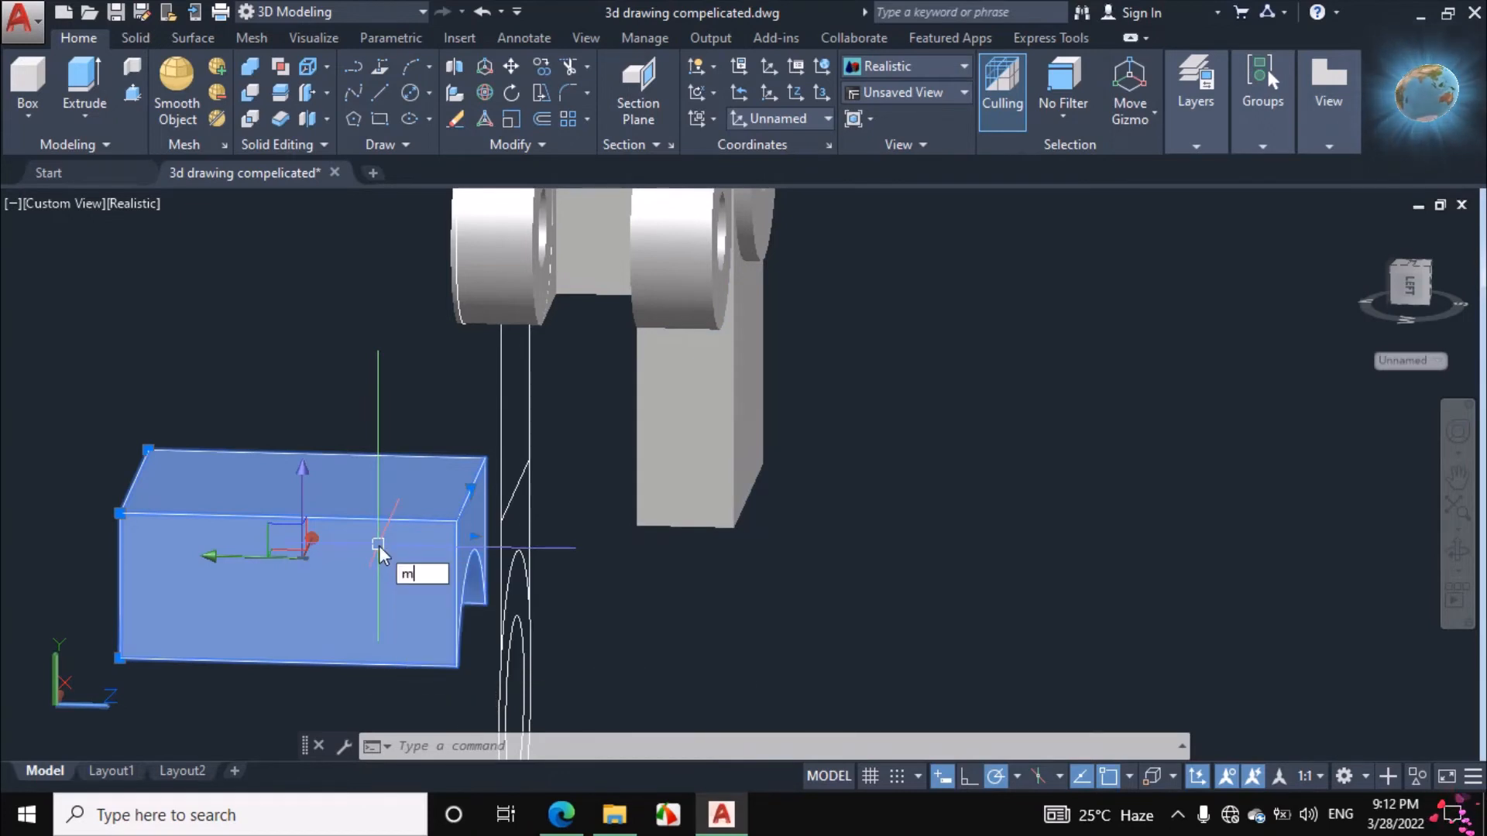
key("Return")
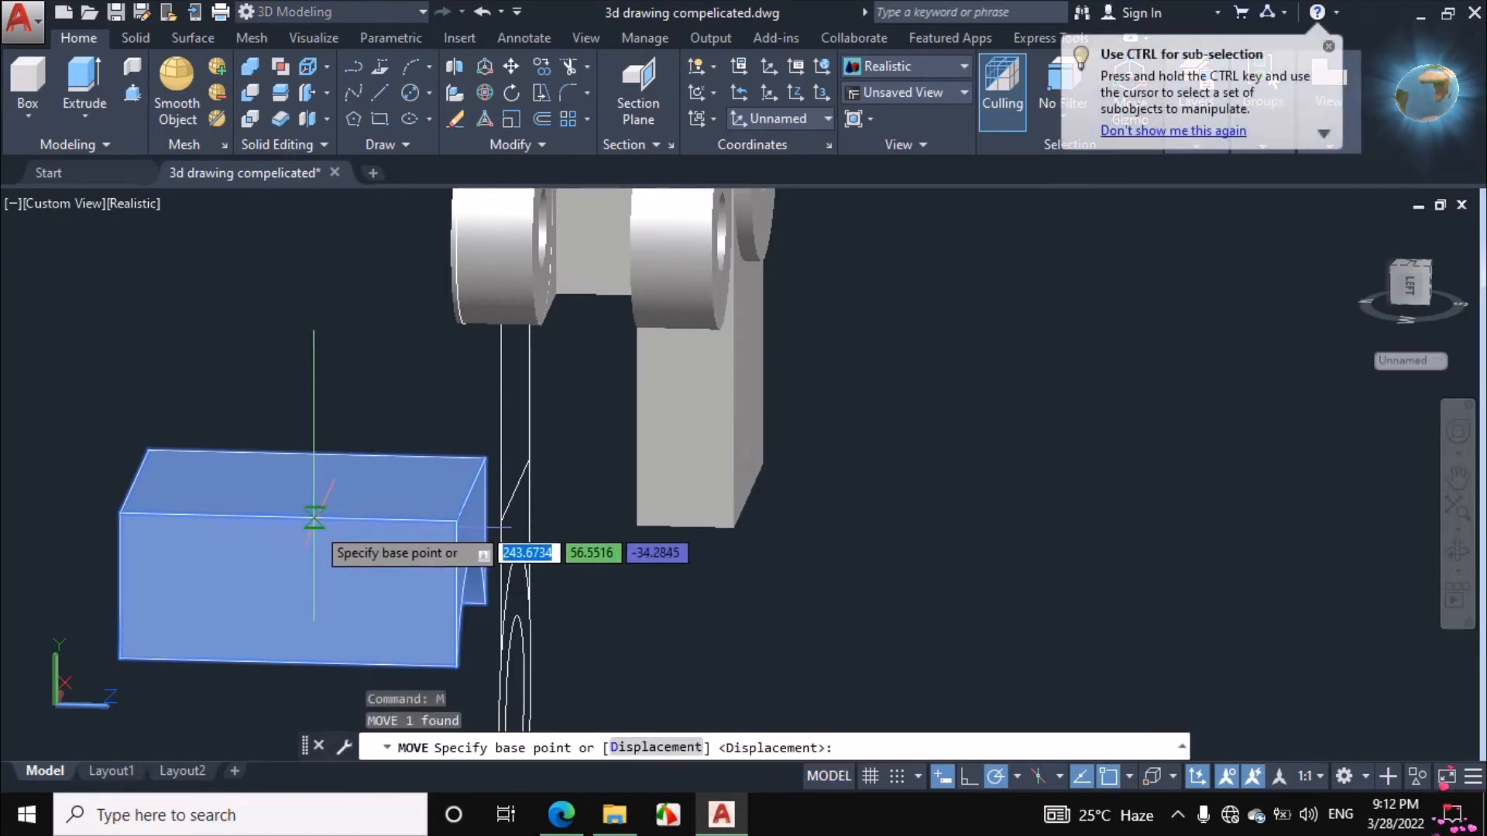
left_click(287, 520)
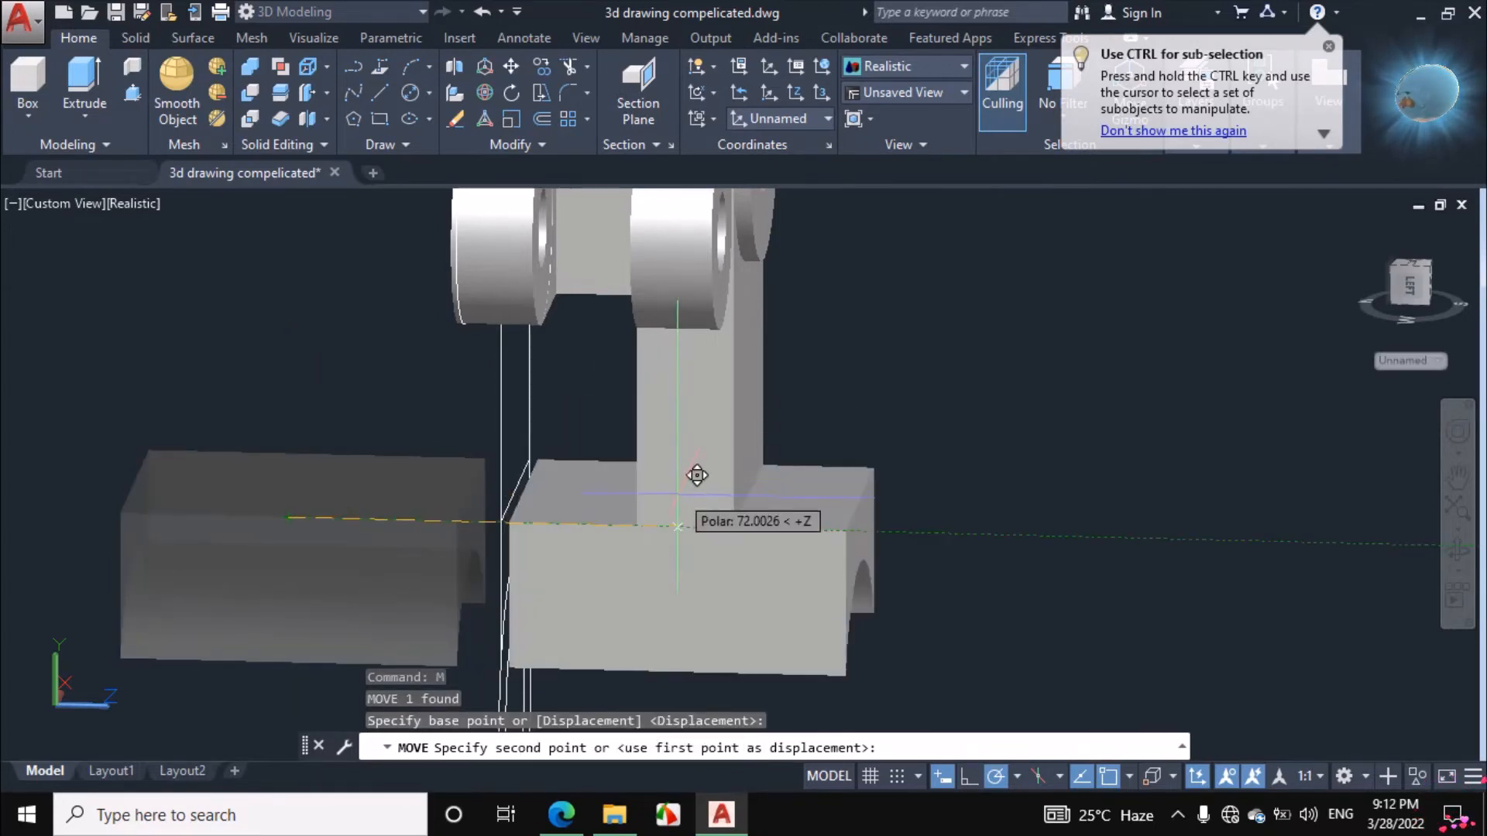
left_click(705, 508)
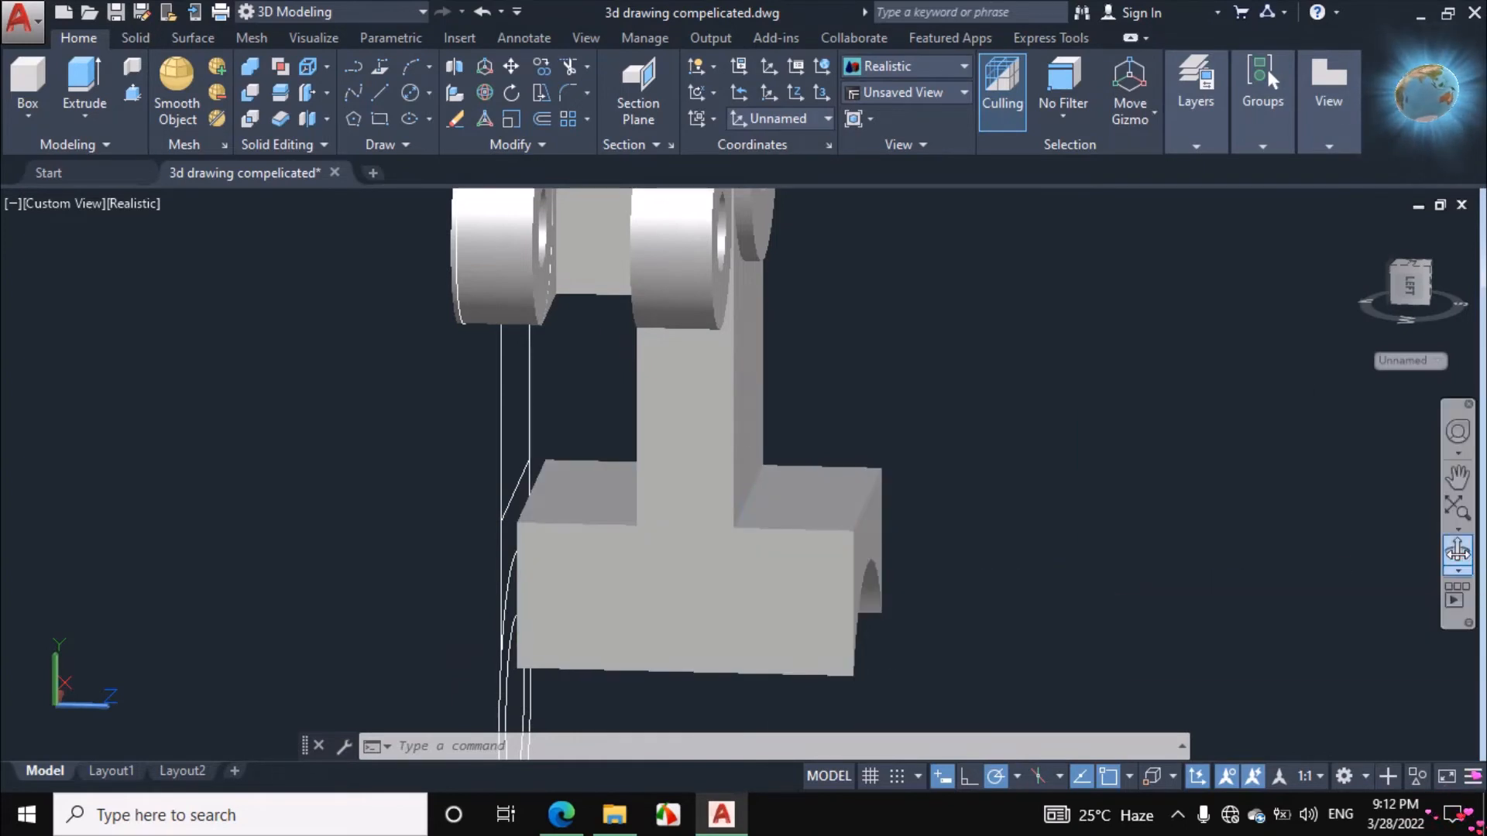
left_click(1458, 552)
left_click_drag(1046, 588, 900, 586)
right_click(962, 482)
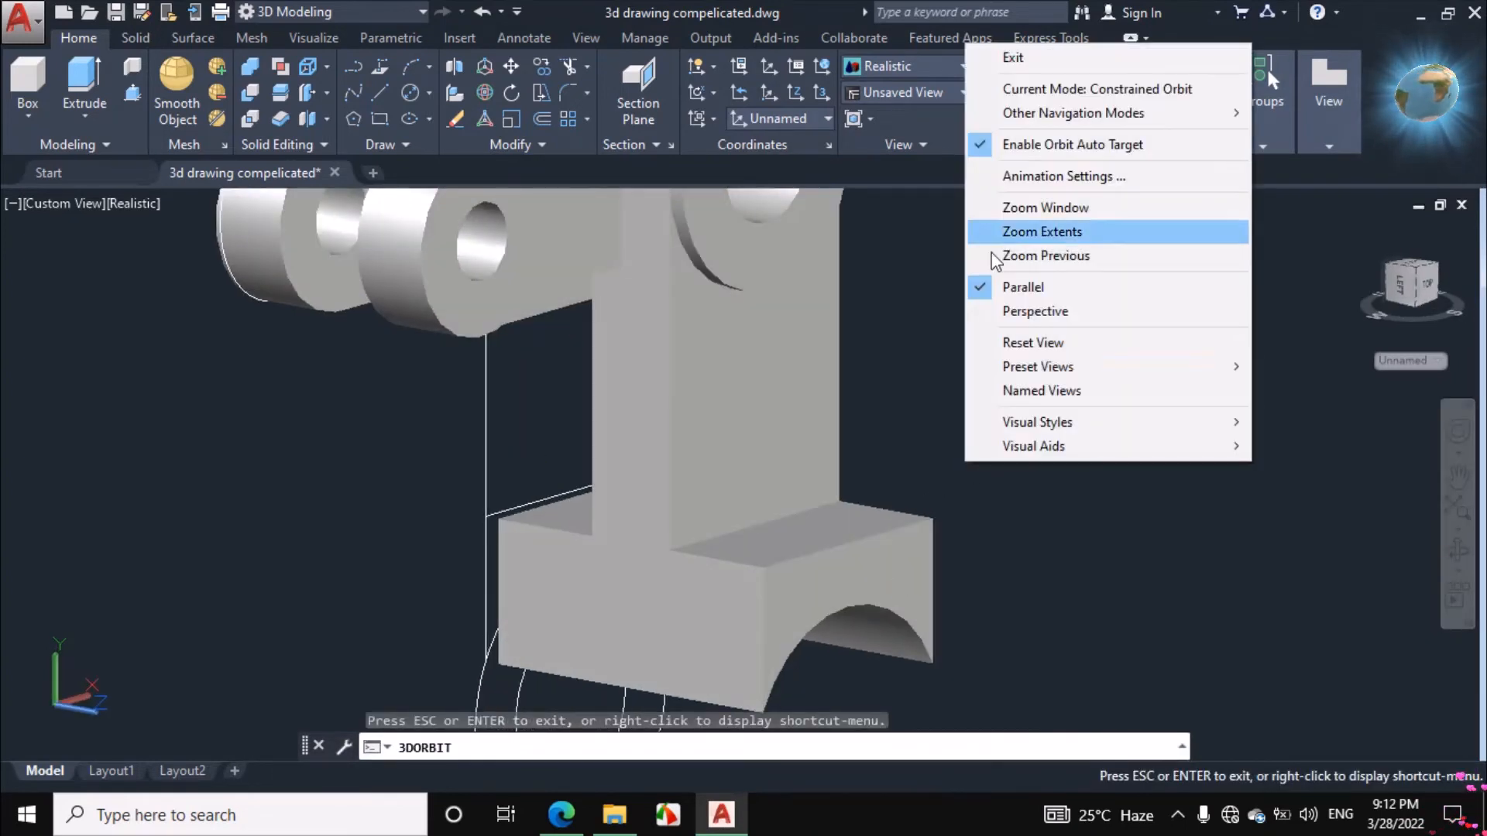
left_click(1009, 54)
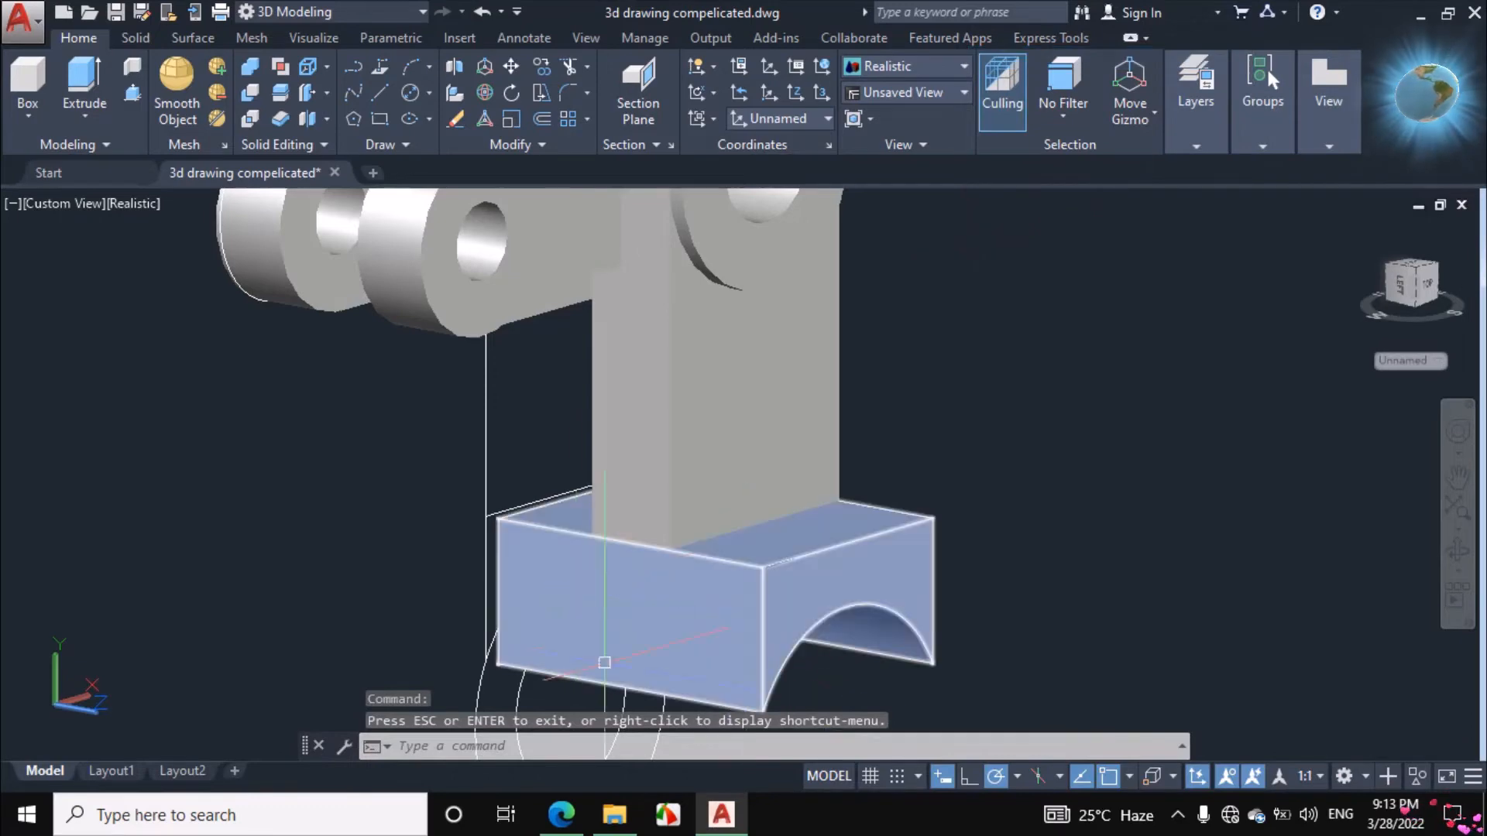
Return to the PDF drawing in Edge and erase the red marks on the lower fork's side, keeping the front face outline.
left_click(561, 814)
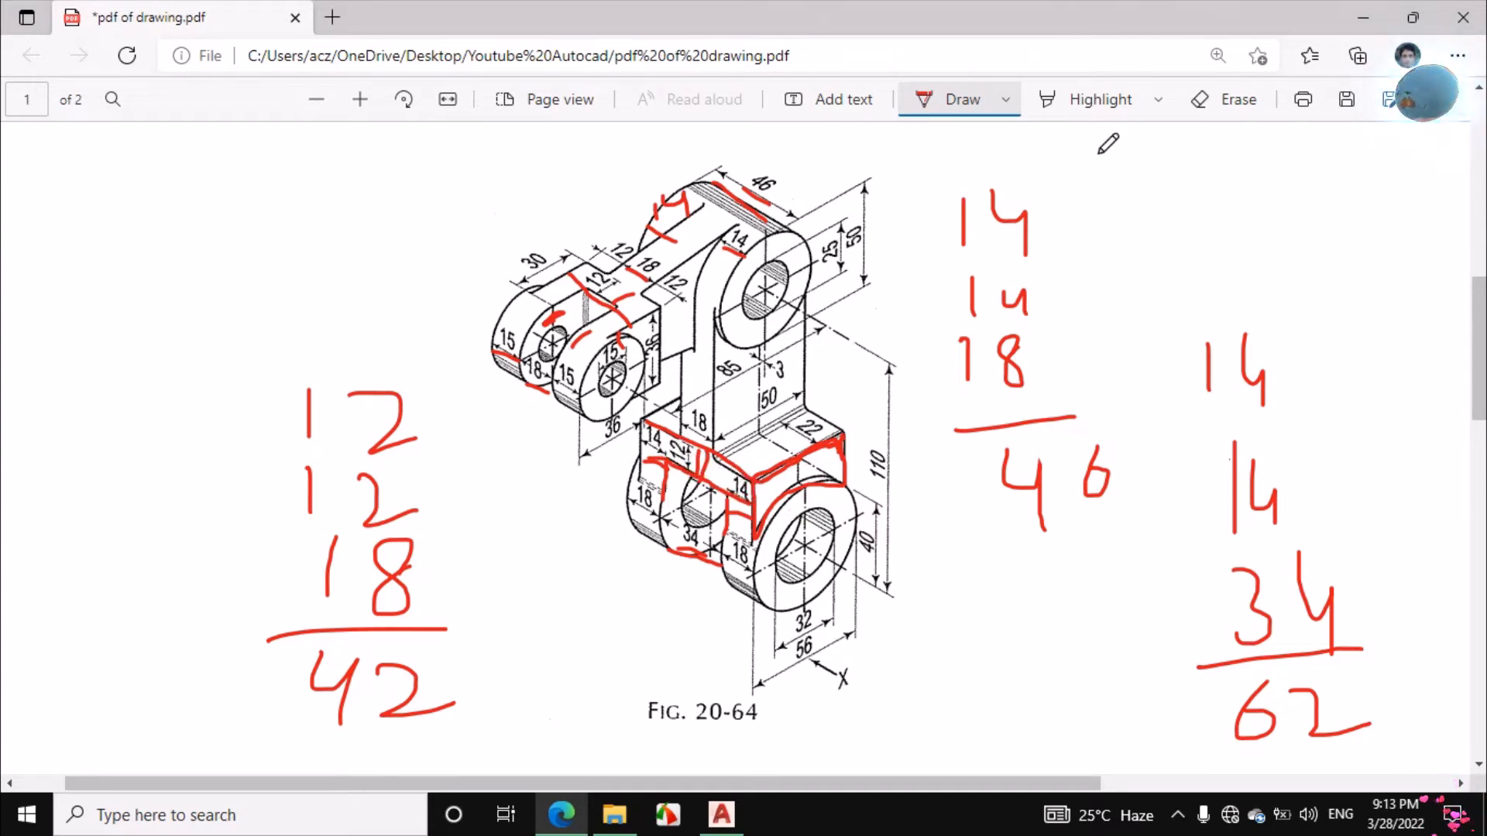
left_click(1198, 106)
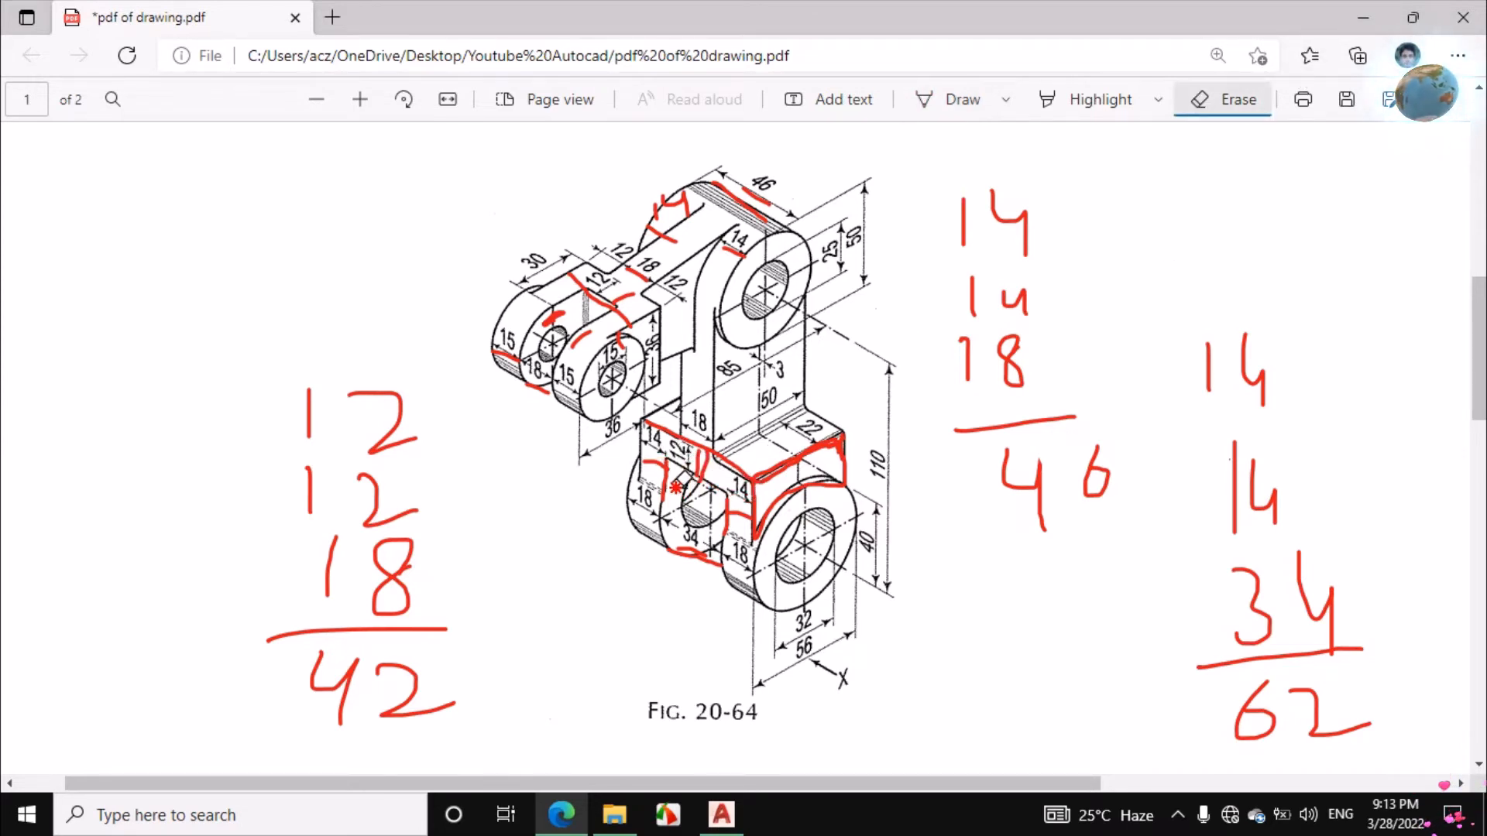
mouse_move(701, 461)
left_mouse_down()
mouse_move(702, 563)
mouse_move(708, 531)
mouse_move(732, 533)
left_mouse_up()
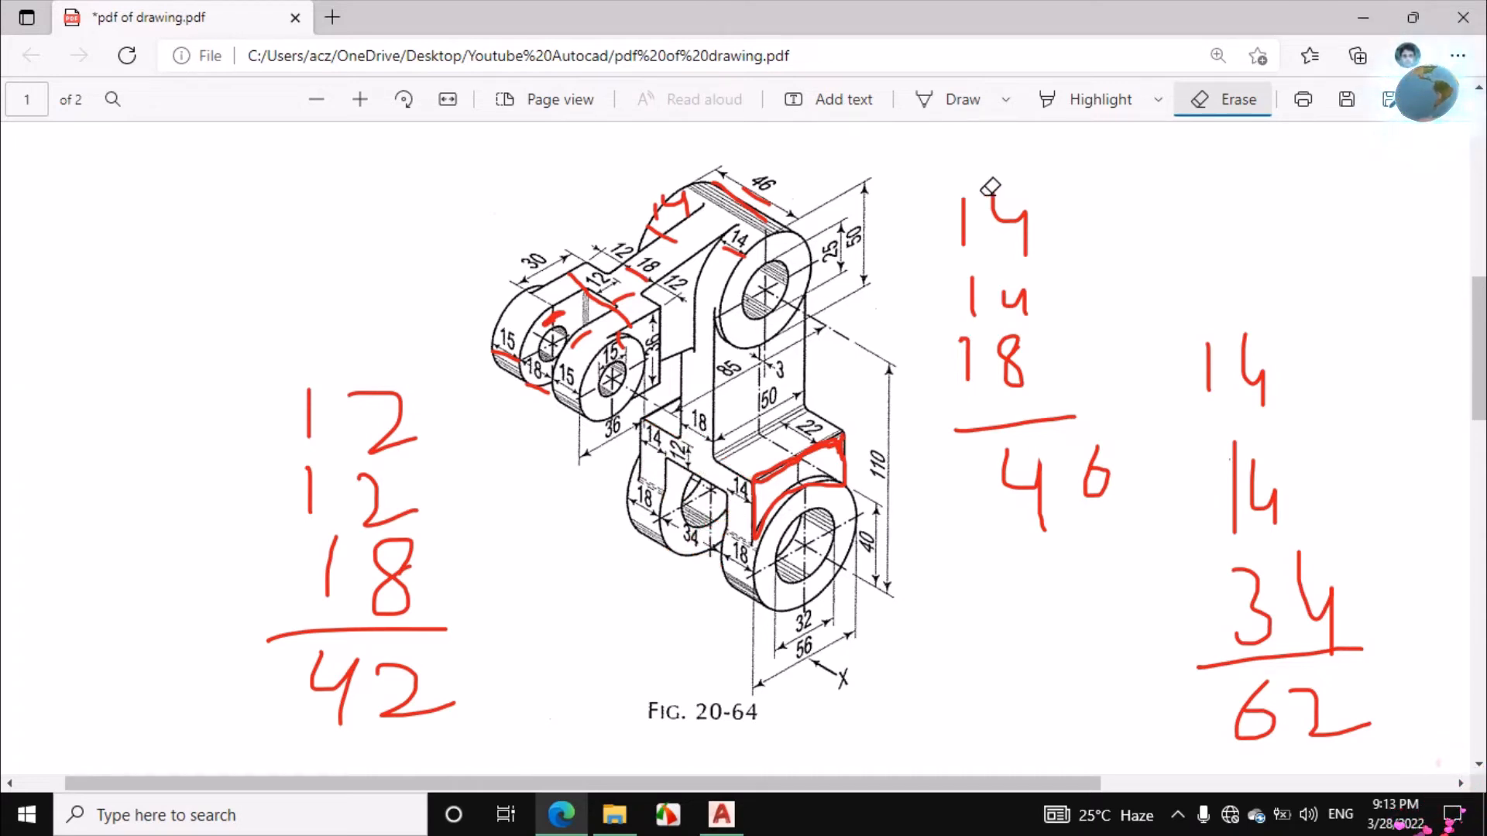
Mark the 34-wide slot between the lower fork's arms in red on the PDF drawing, with its top level, sides and bottom.
left_click(941, 105)
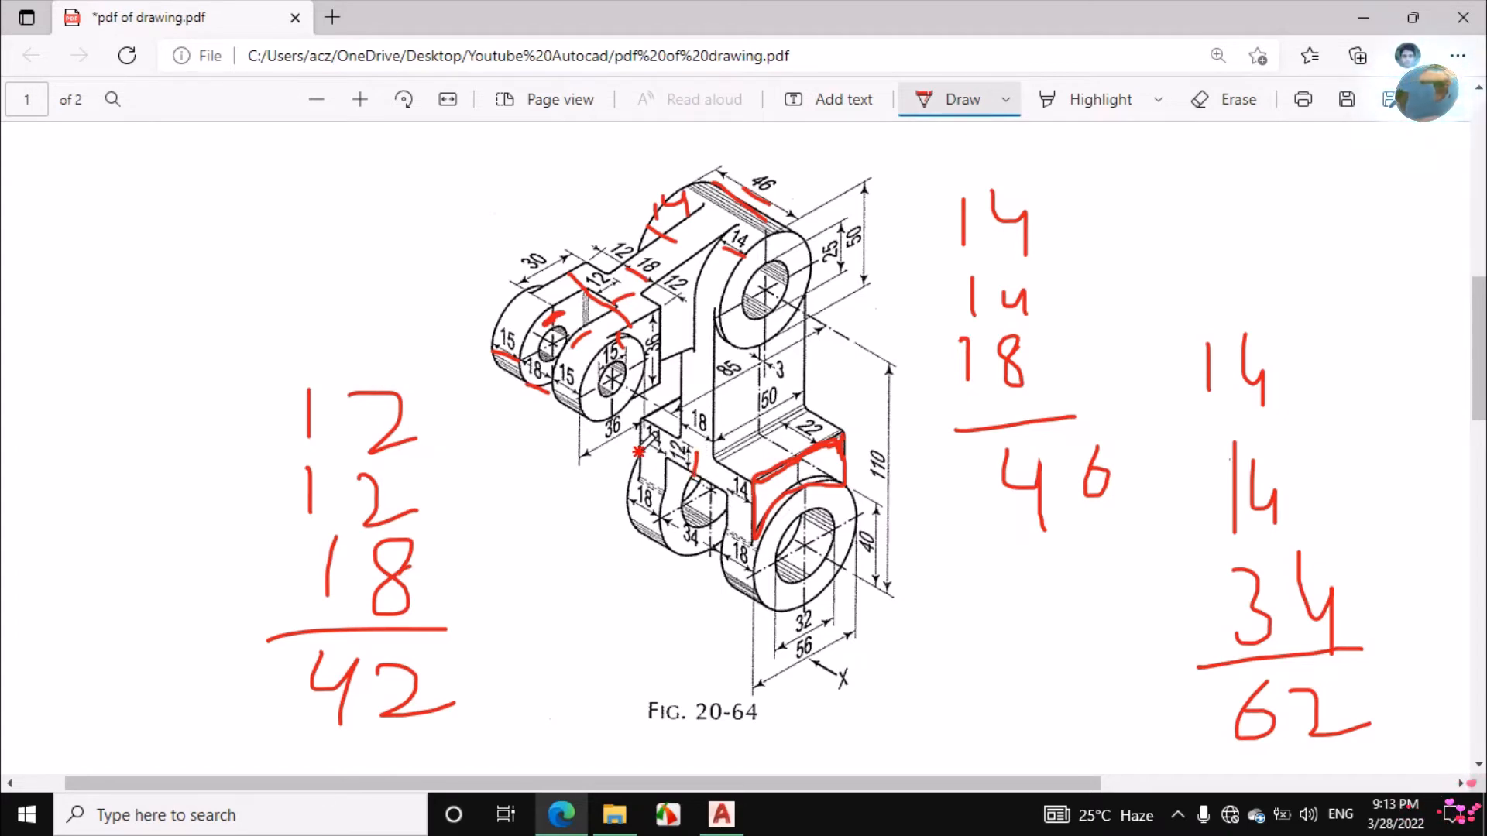
mouse_move(639, 451)
left_mouse_down()
mouse_move(747, 501)
mouse_move(750, 490)
left_mouse_up()
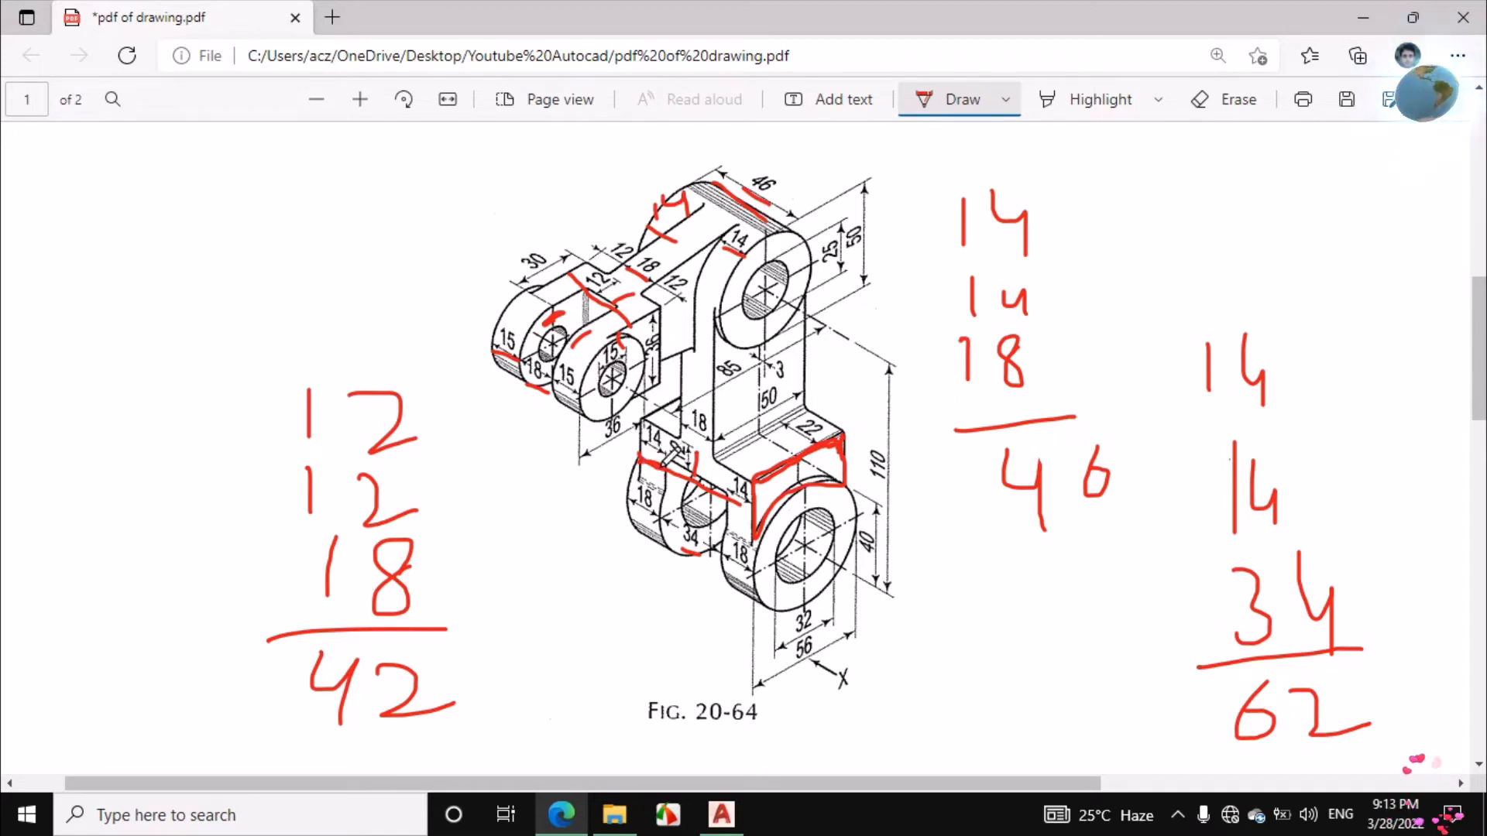
left_click_drag(668, 457, 661, 558)
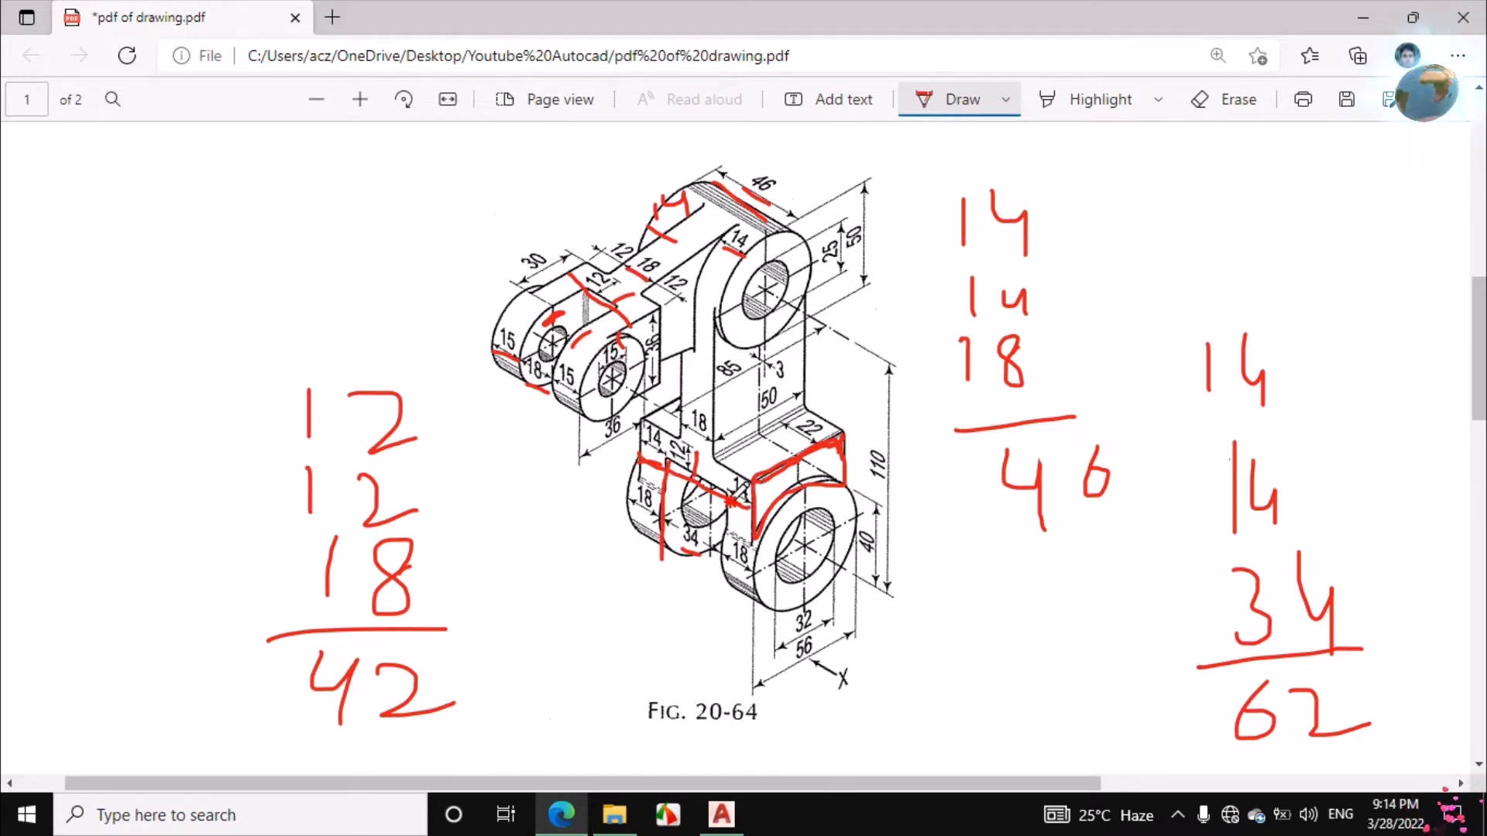
mouse_move(722, 490)
left_mouse_down()
mouse_move(724, 565)
mouse_move(664, 568)
left_mouse_up()
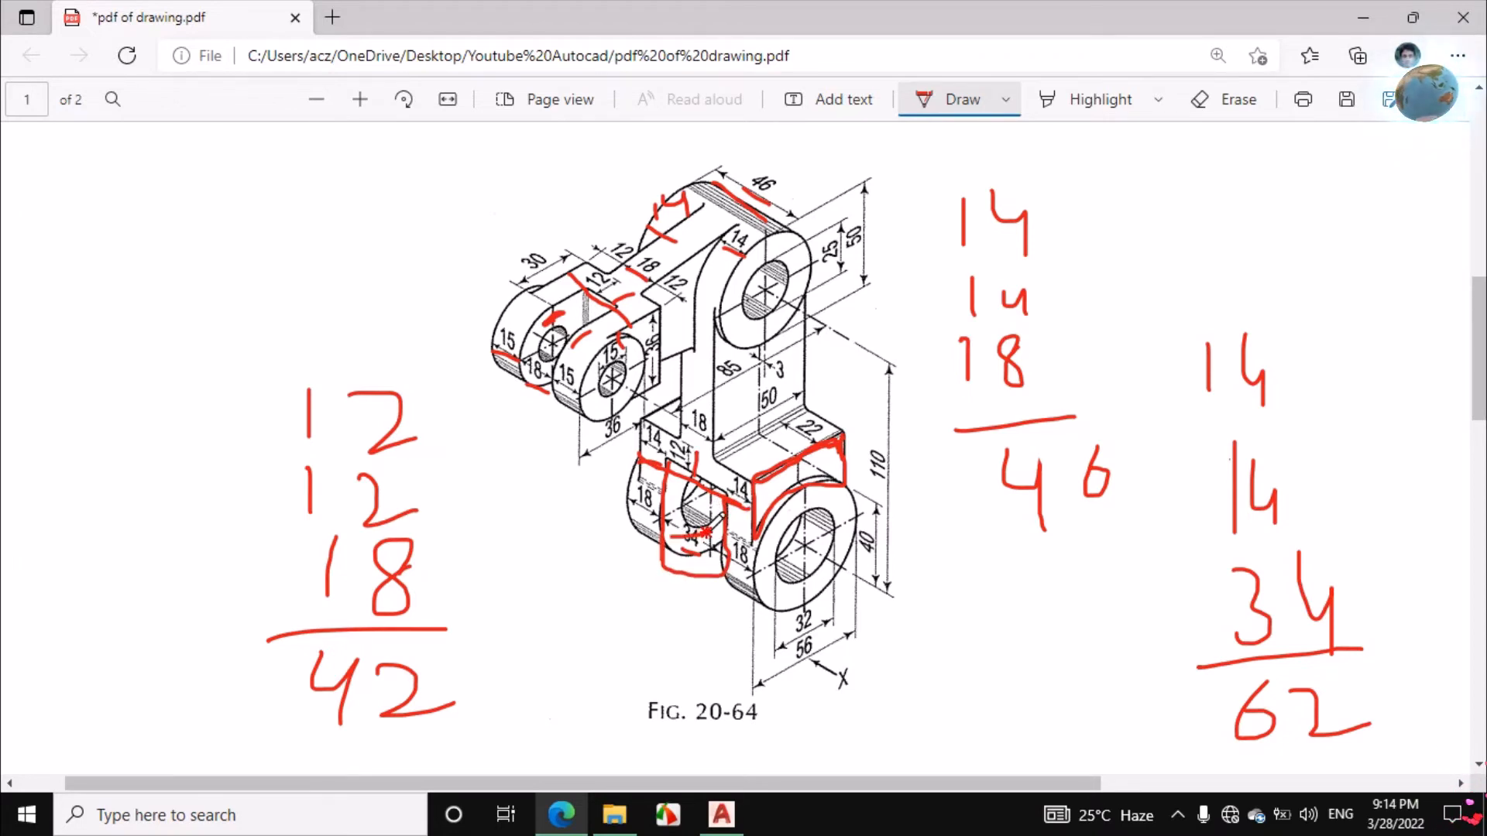
left_click_drag(706, 531, 694, 543)
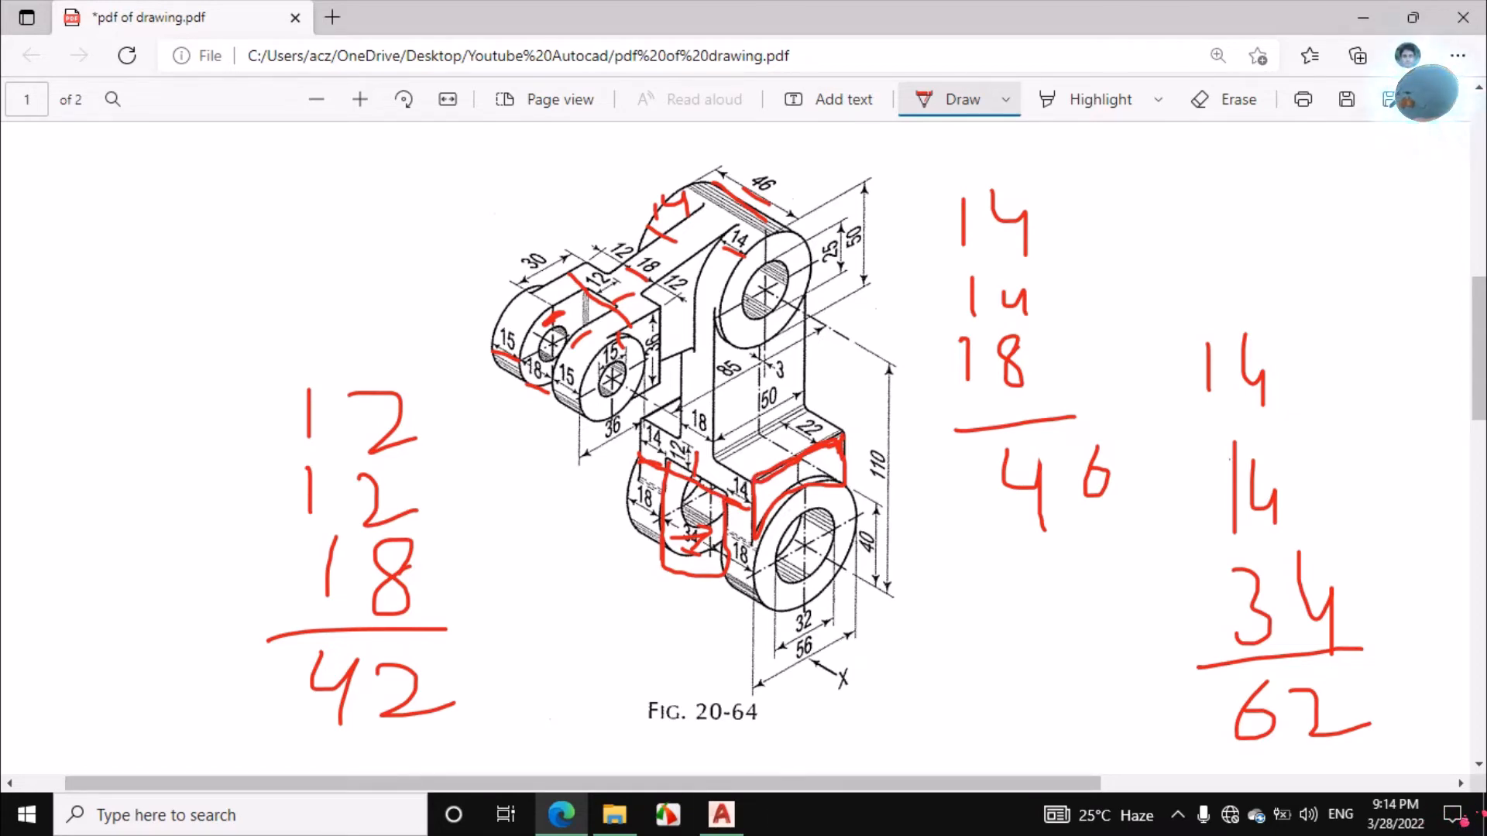
In AutoCAD, draw a line 12 long down the lower block's side face from the upper corner beside the visible arched face.
left_click(721, 814)
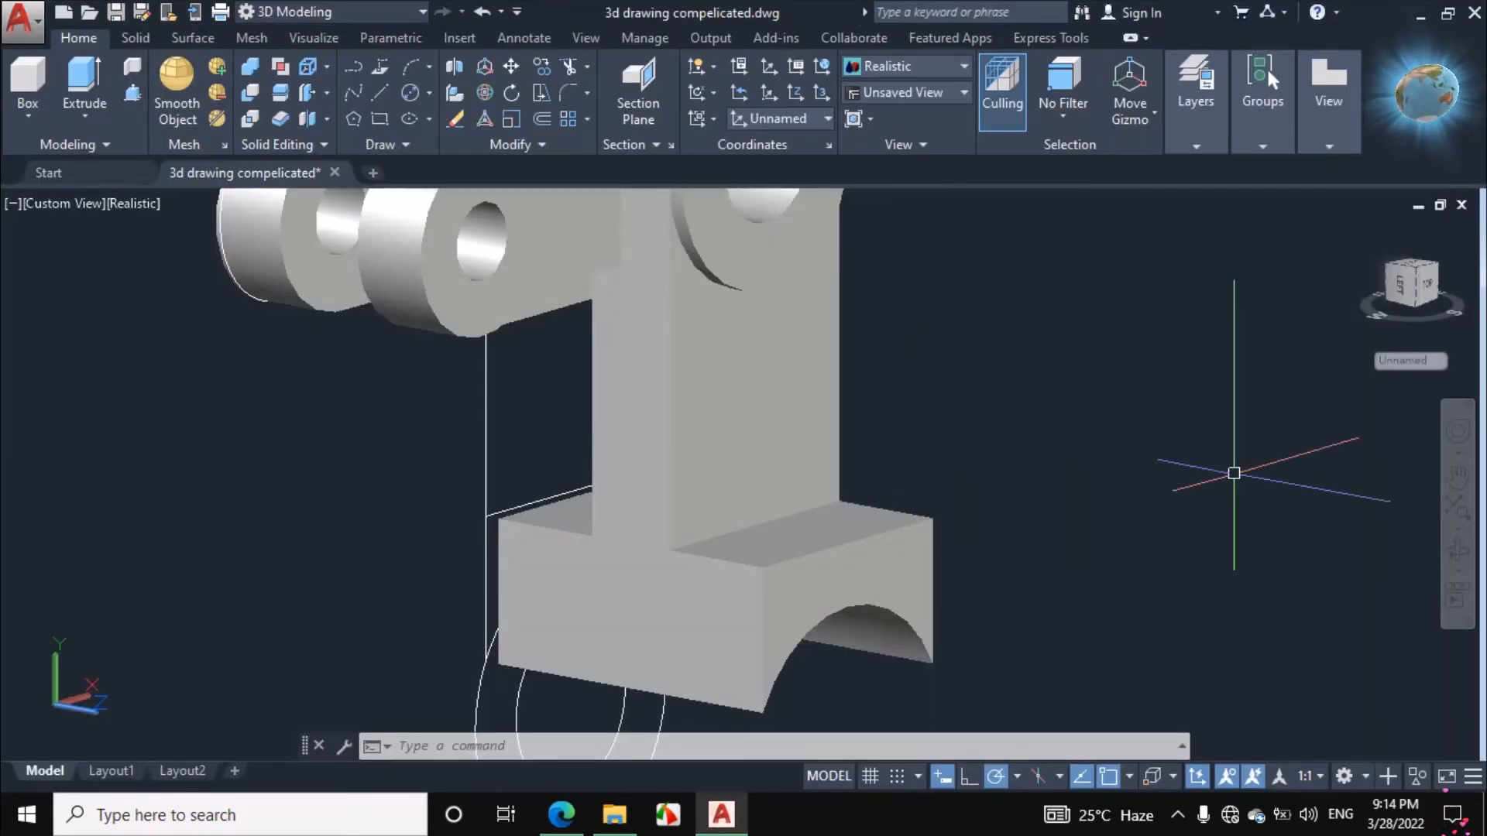
left_click(1456, 556)
left_click_drag(978, 558, 1023, 537)
right_click(1020, 539)
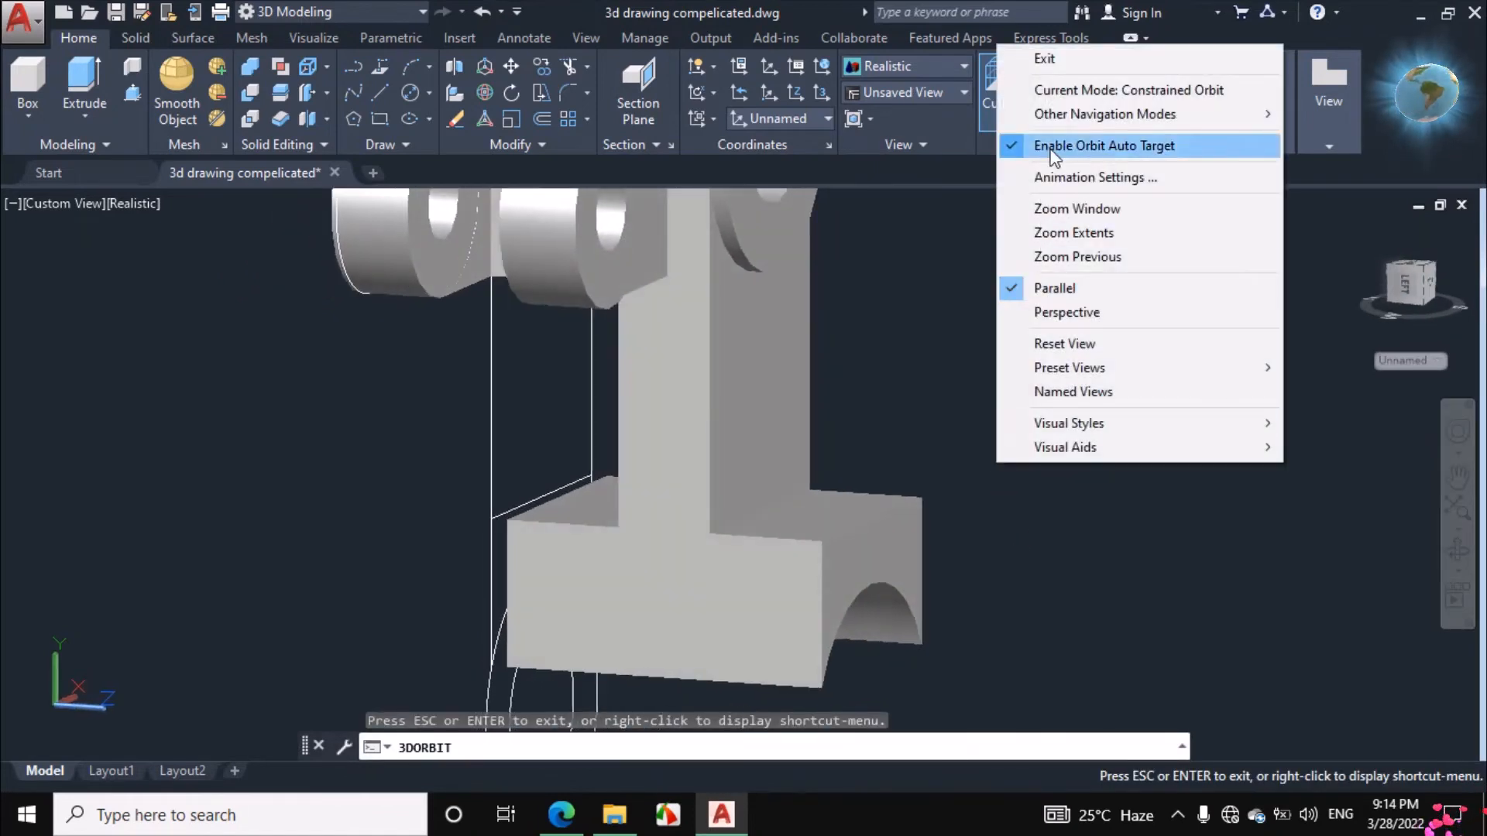
left_click(1045, 58)
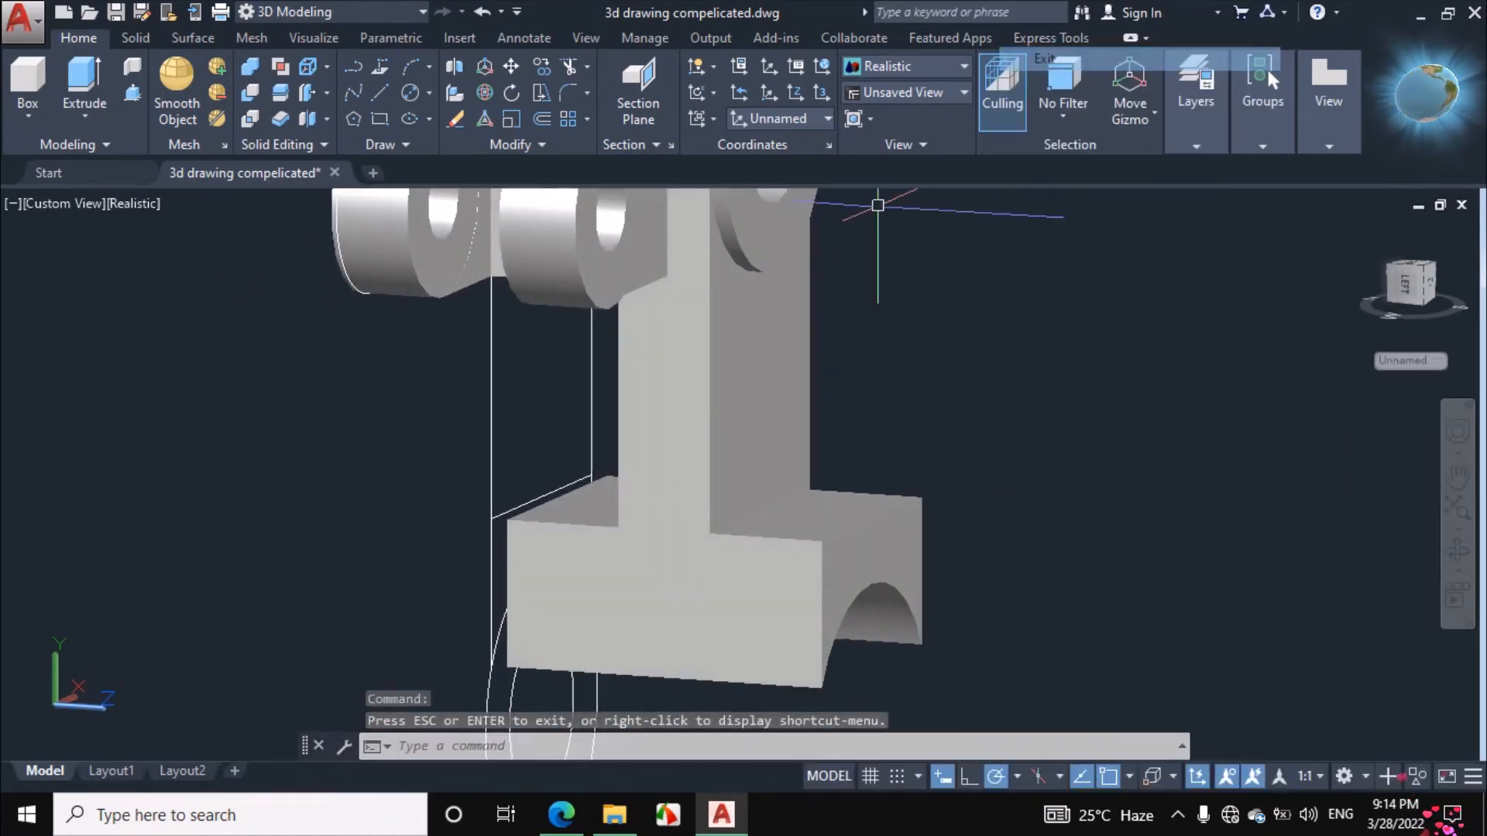
left_click(380, 93)
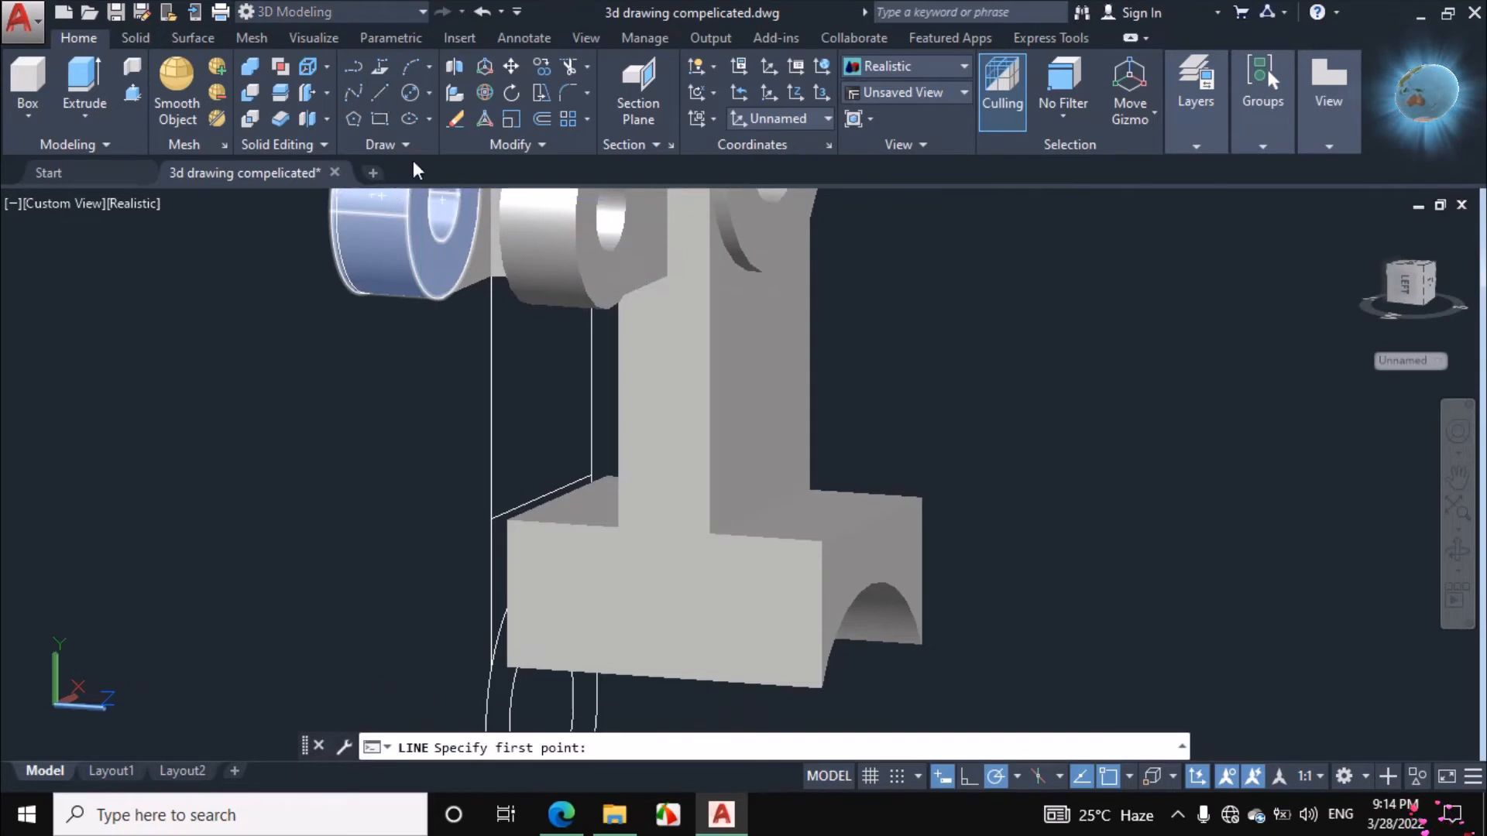
left_click(821, 542)
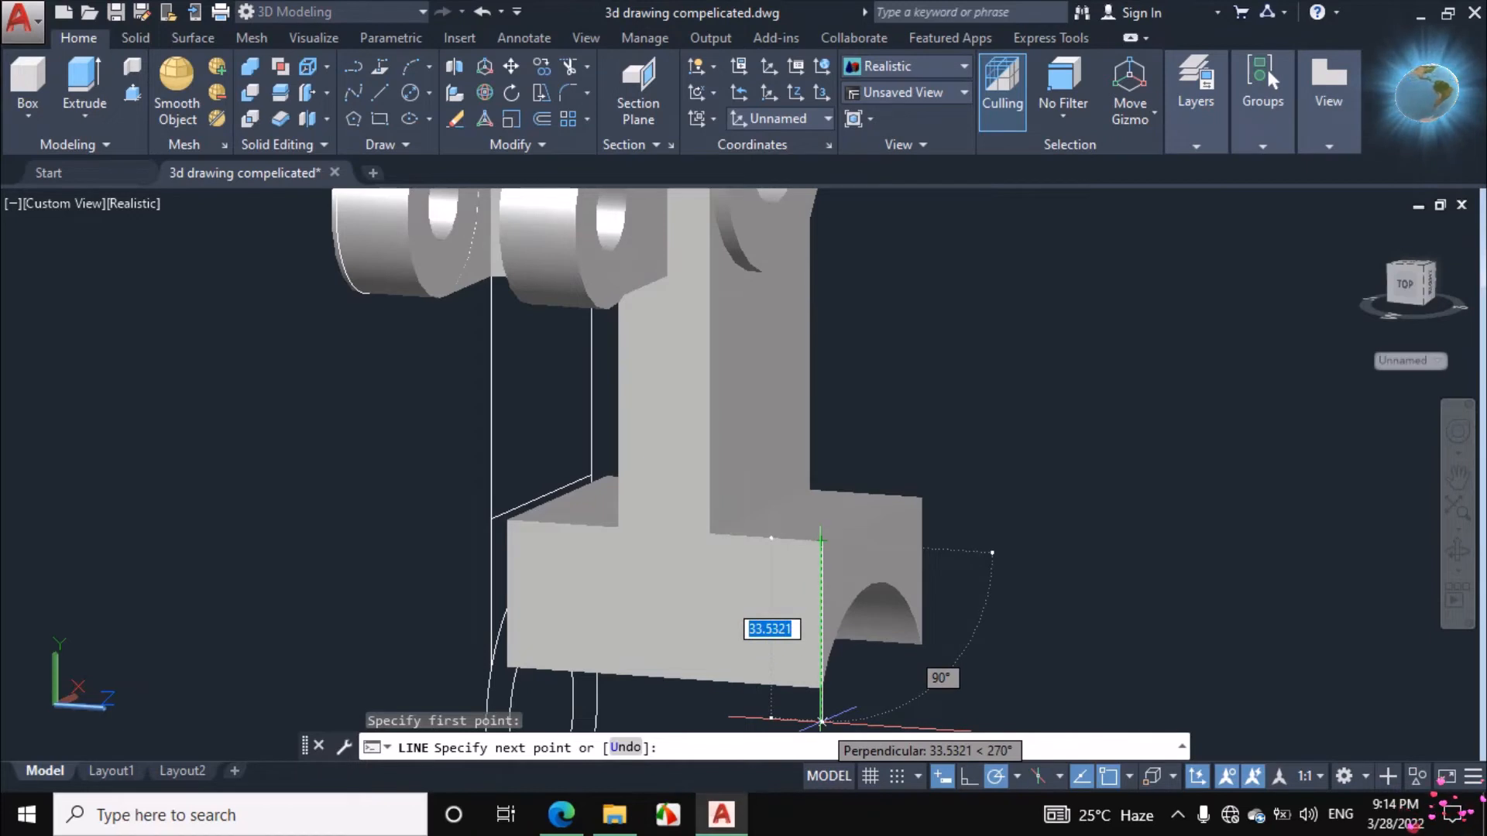
left_click(822, 721)
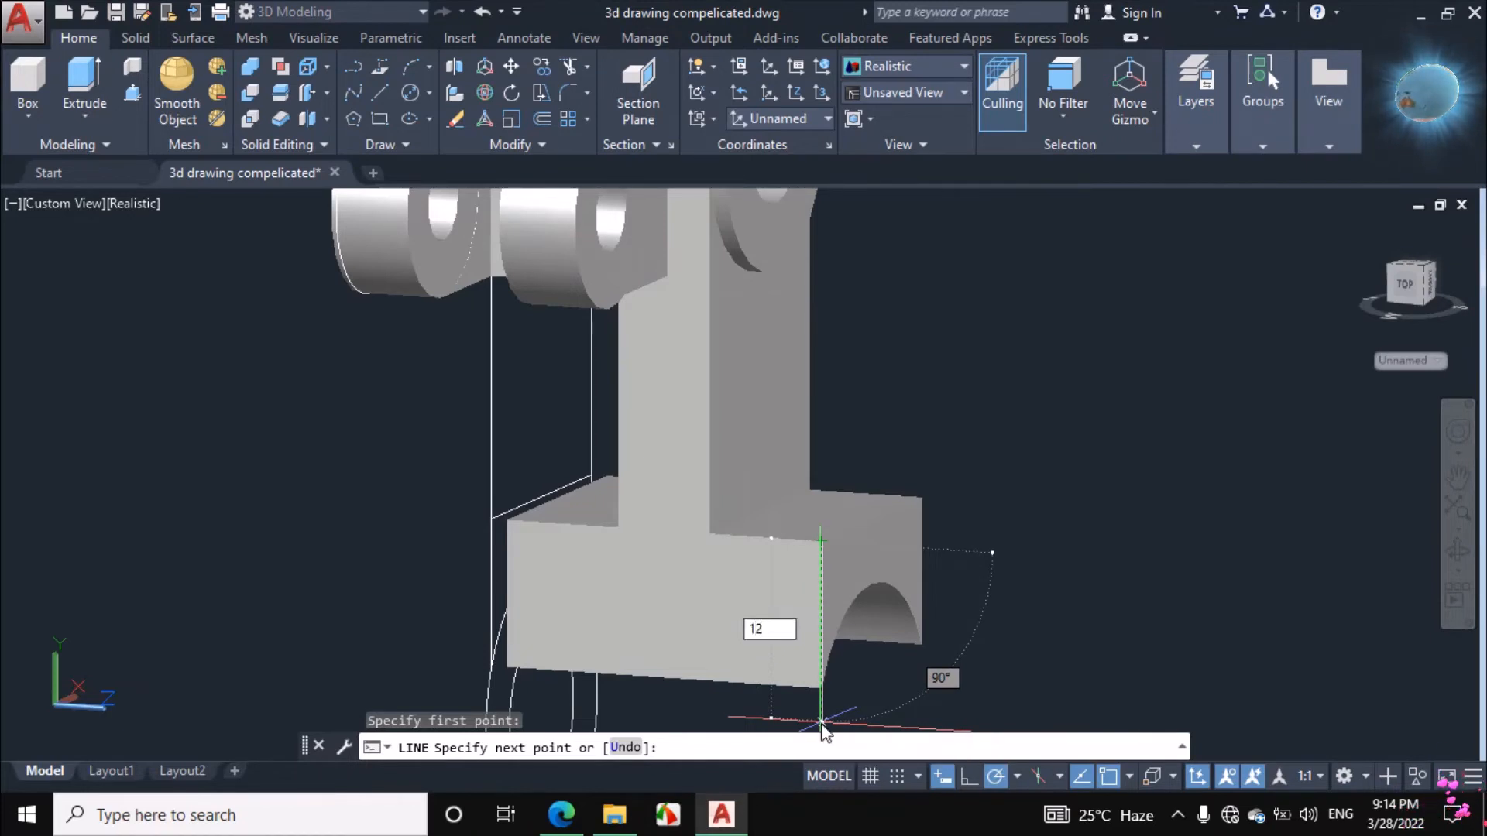
type("12")
key("Return")
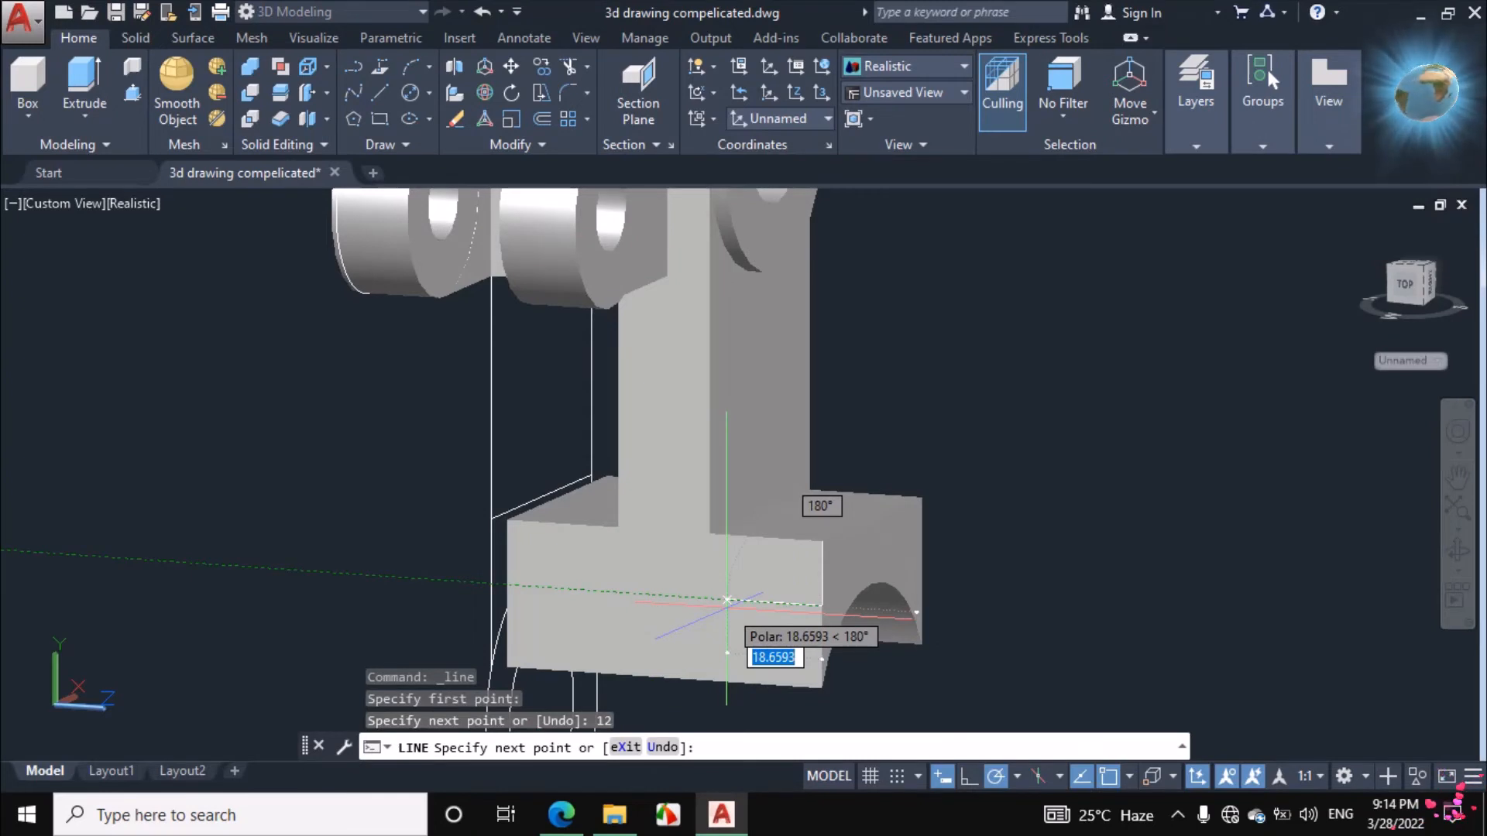
Continue the line 14 inward across the side face and straight down to the block's bottom edge.
type("14")
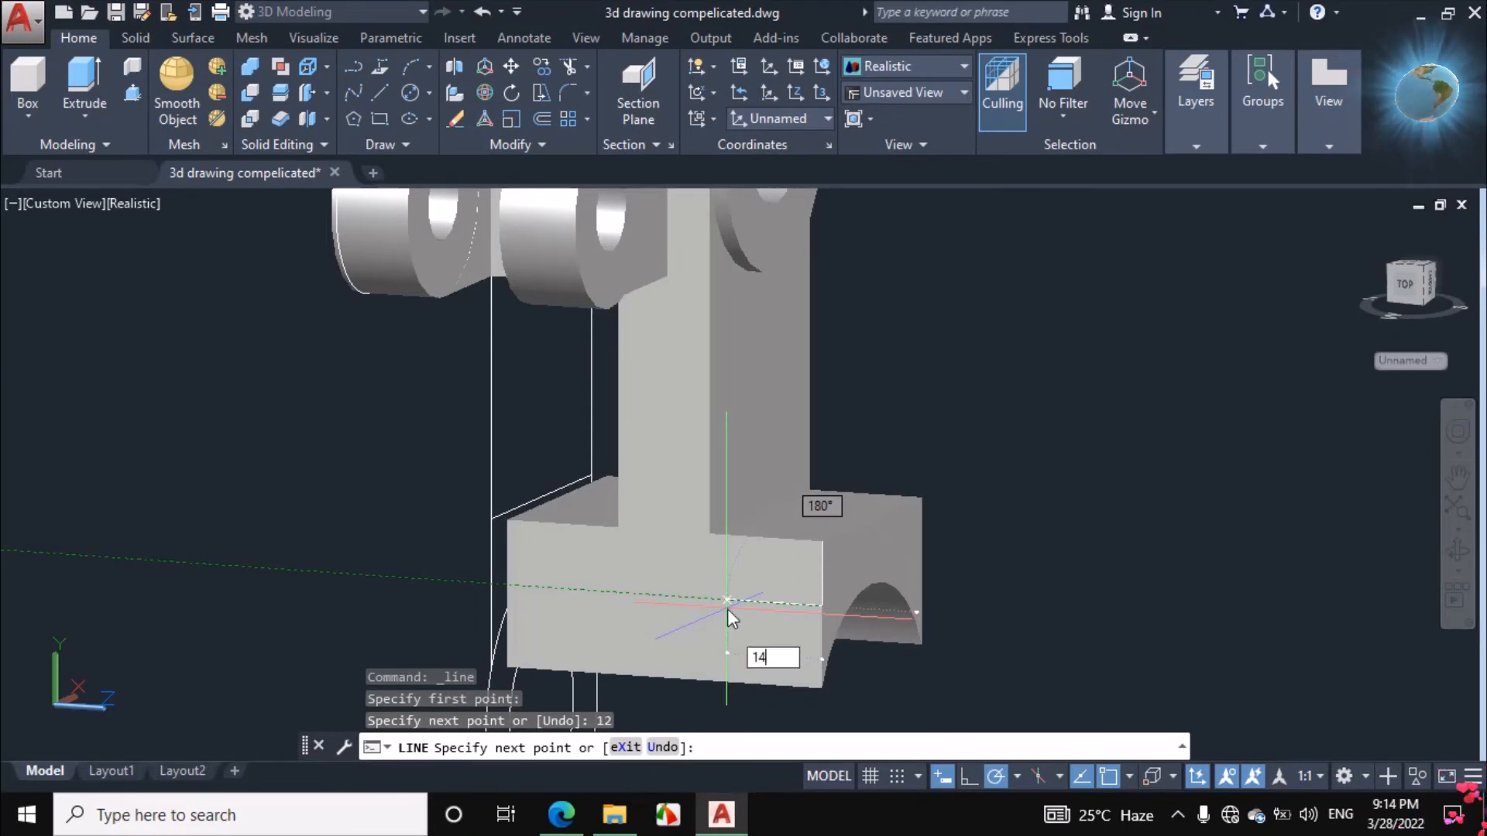
key("Return")
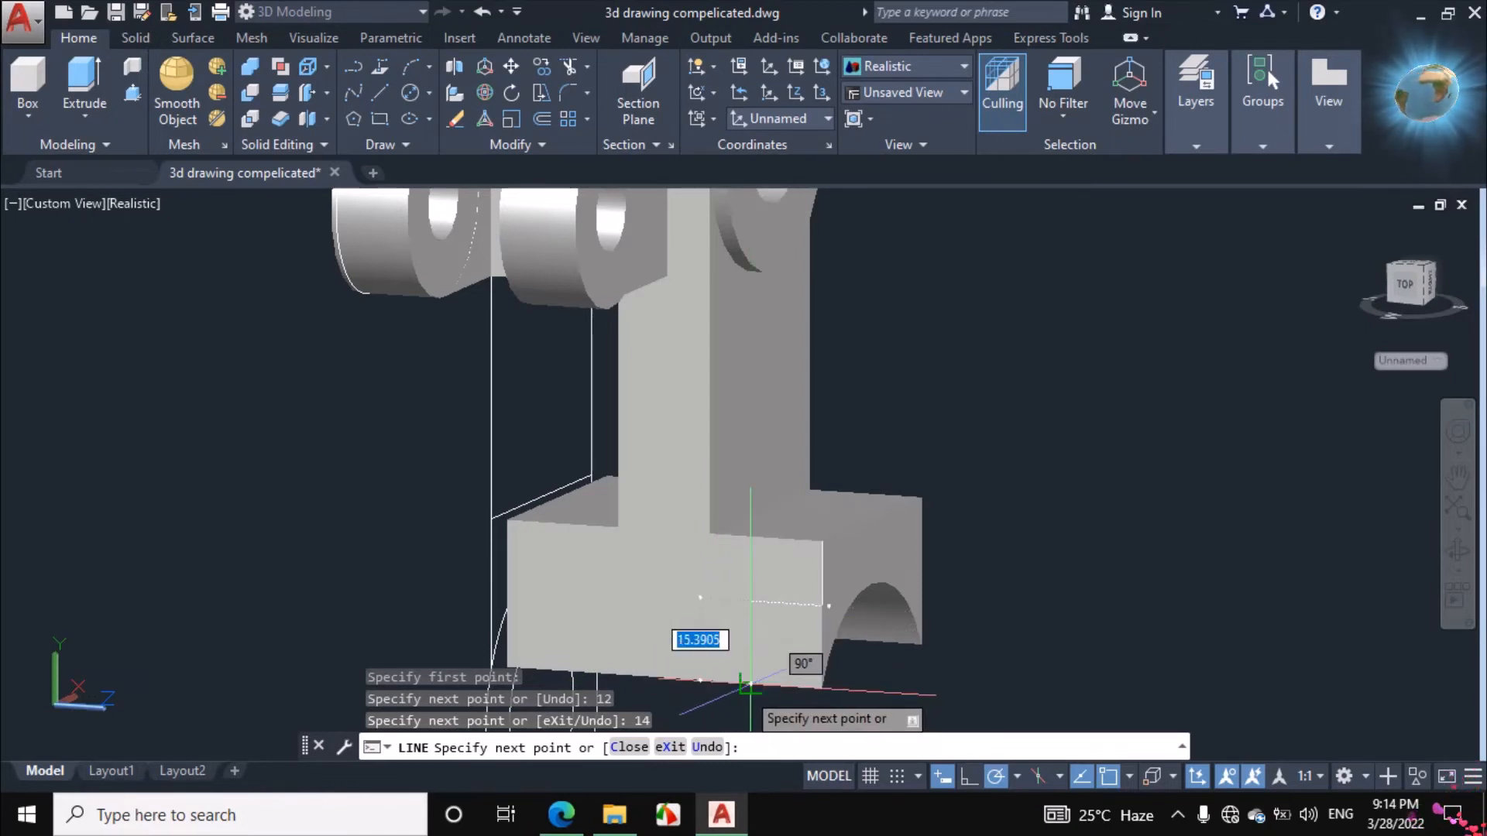
left_click(749, 684)
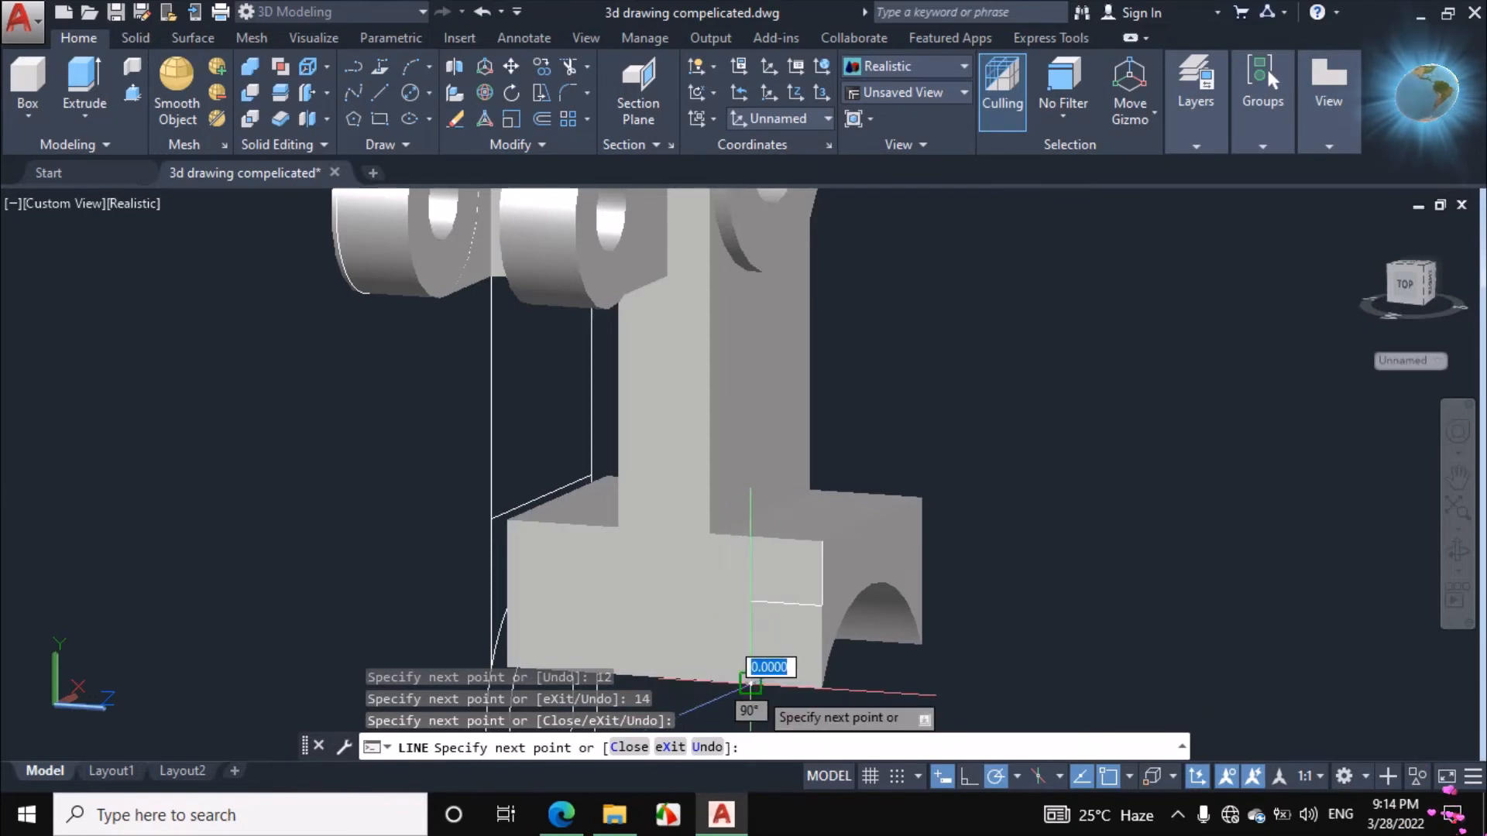
scroll(749, 684, "down", 3)
scroll(739, 643, "up", 8)
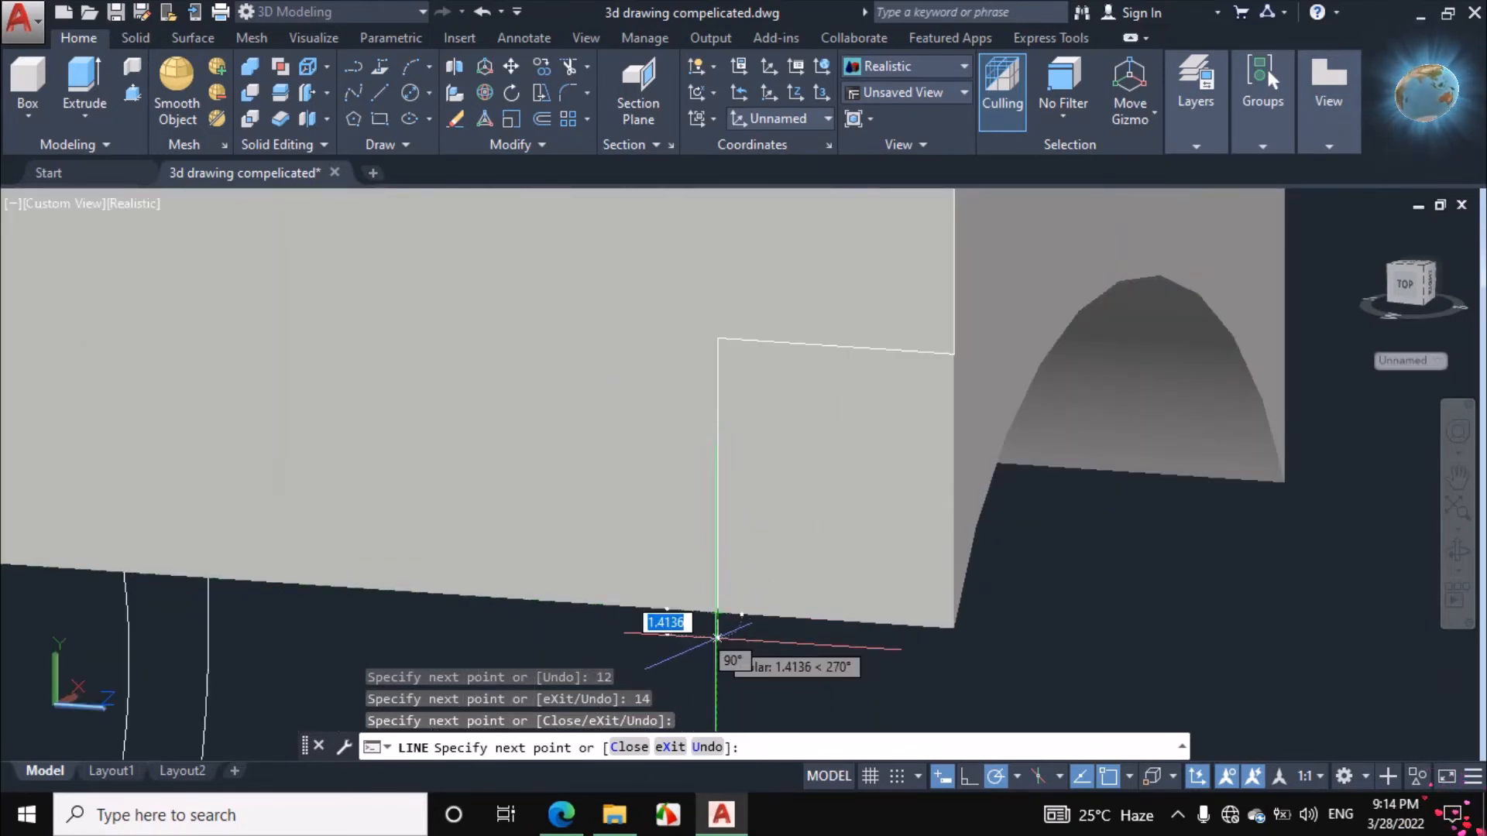
key("Escape")
scroll(746, 647, "down", 3)
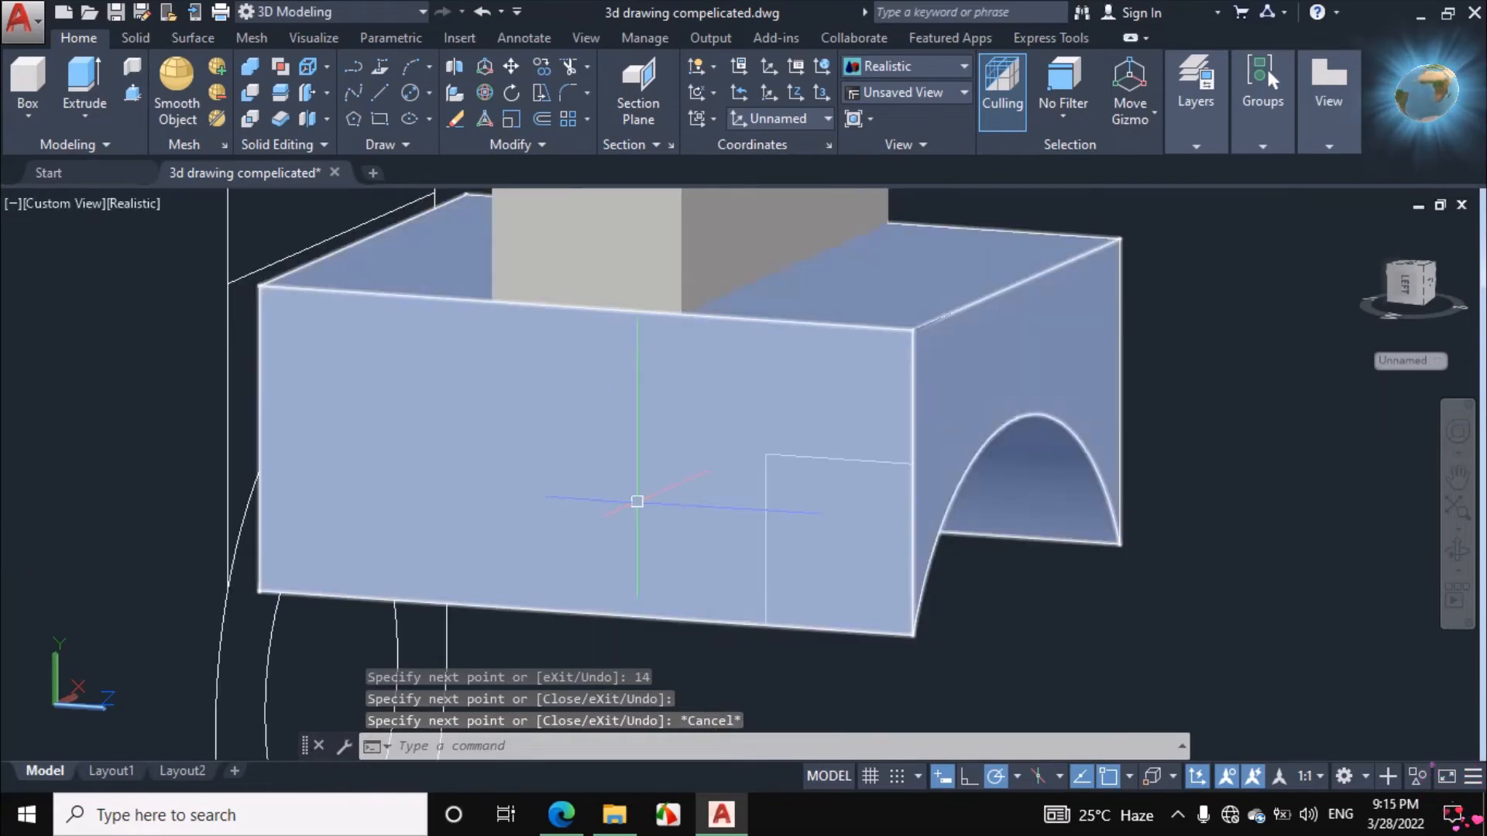
From the side face's opposite upper corner, draw a line 12 down, 14 inward and down to the bottom edge, rechecking the PDF dimensions.
left_click(378, 91)
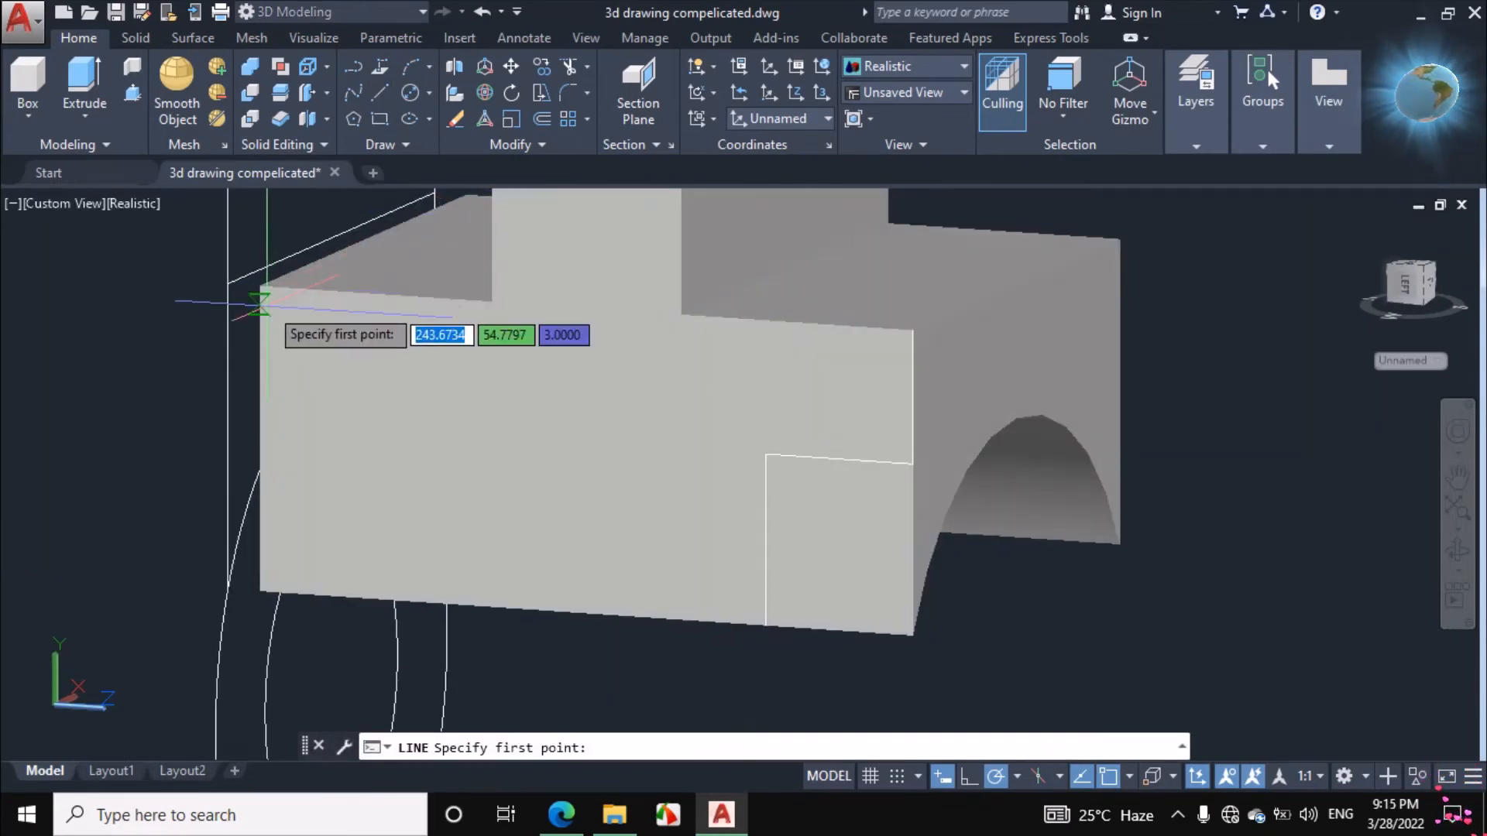
left_click(258, 285)
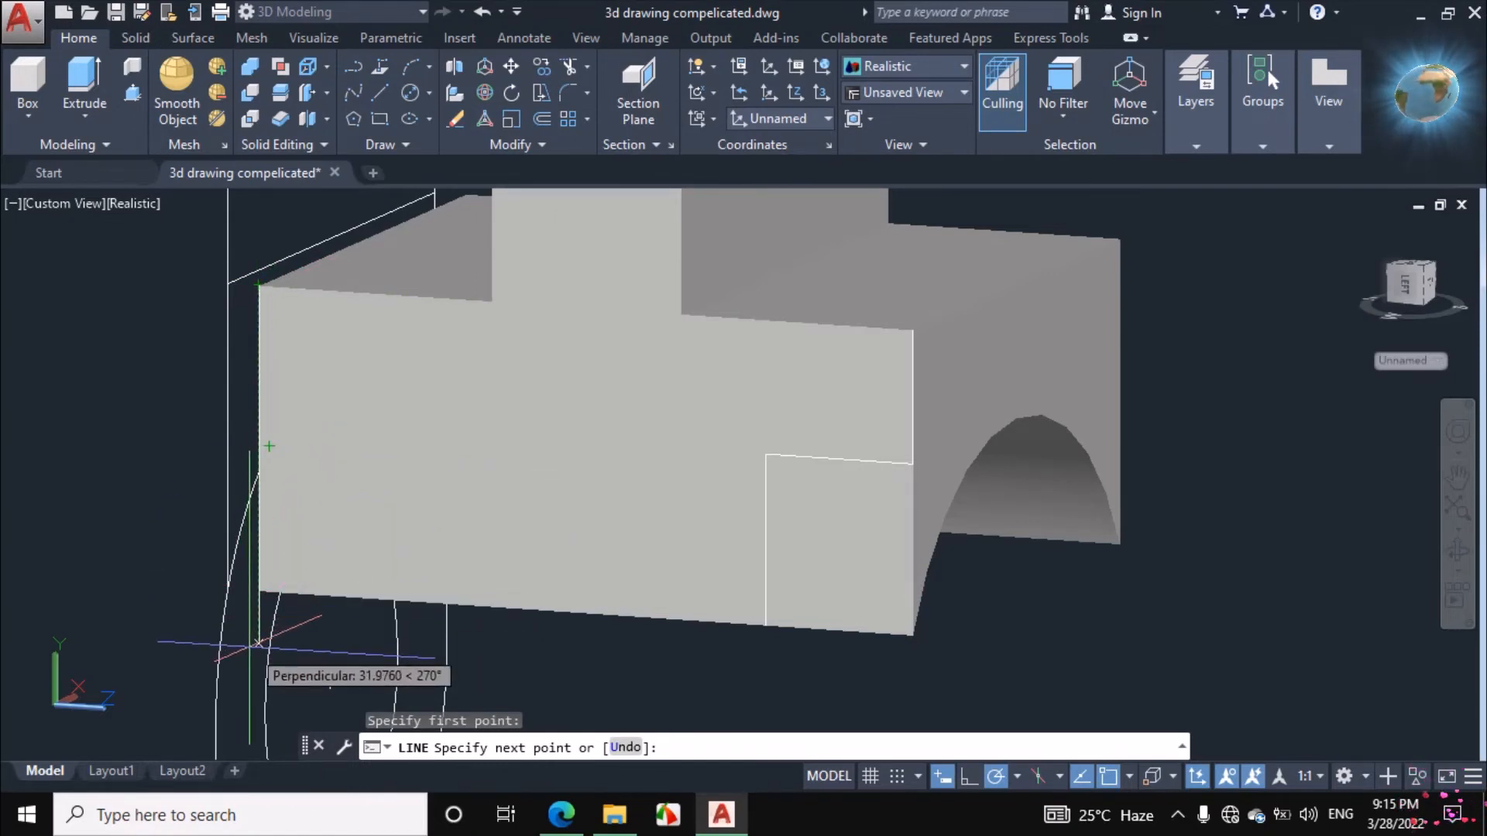
type("12")
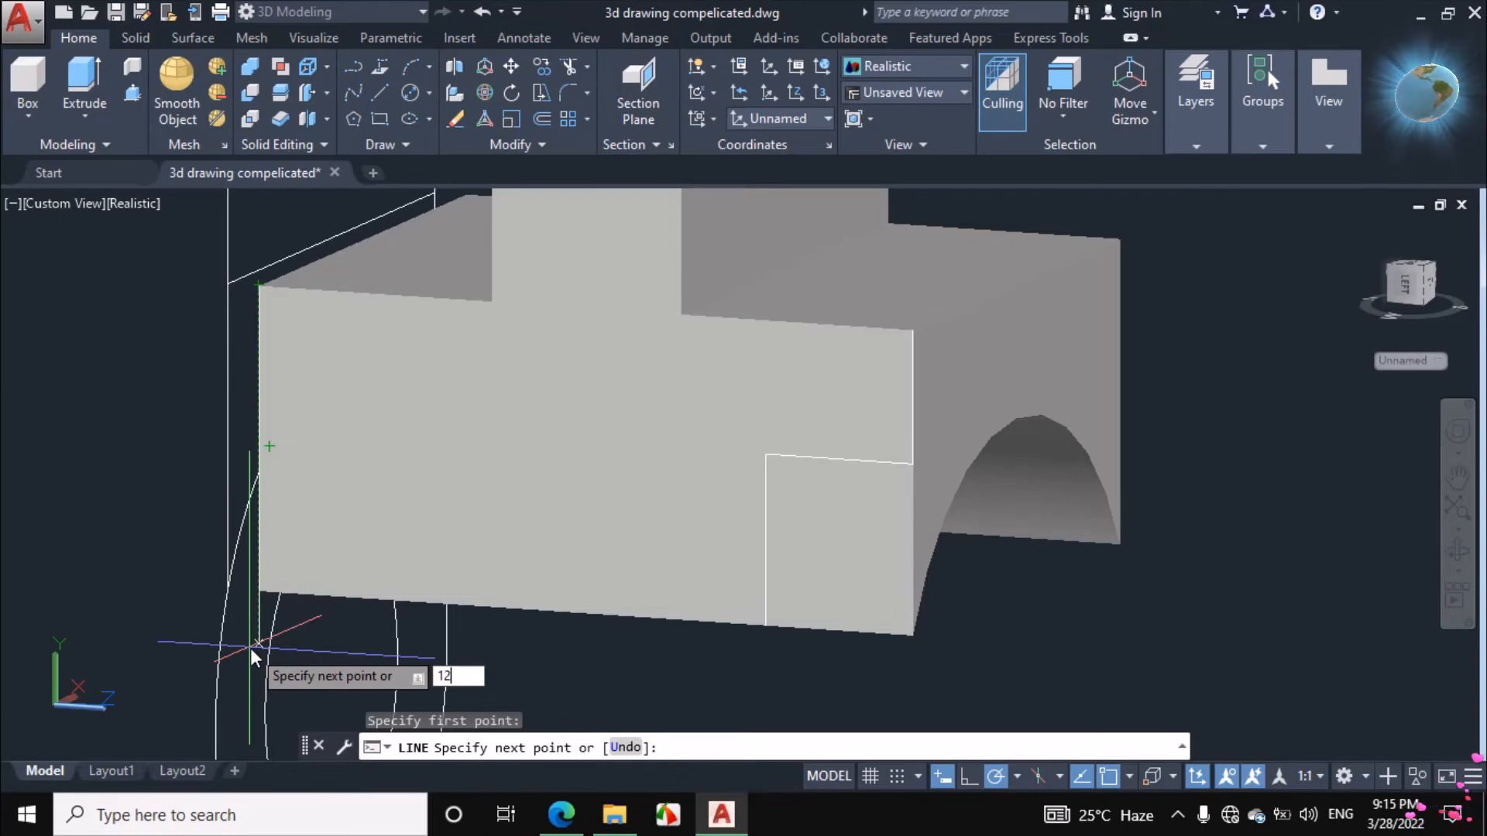
key("Return")
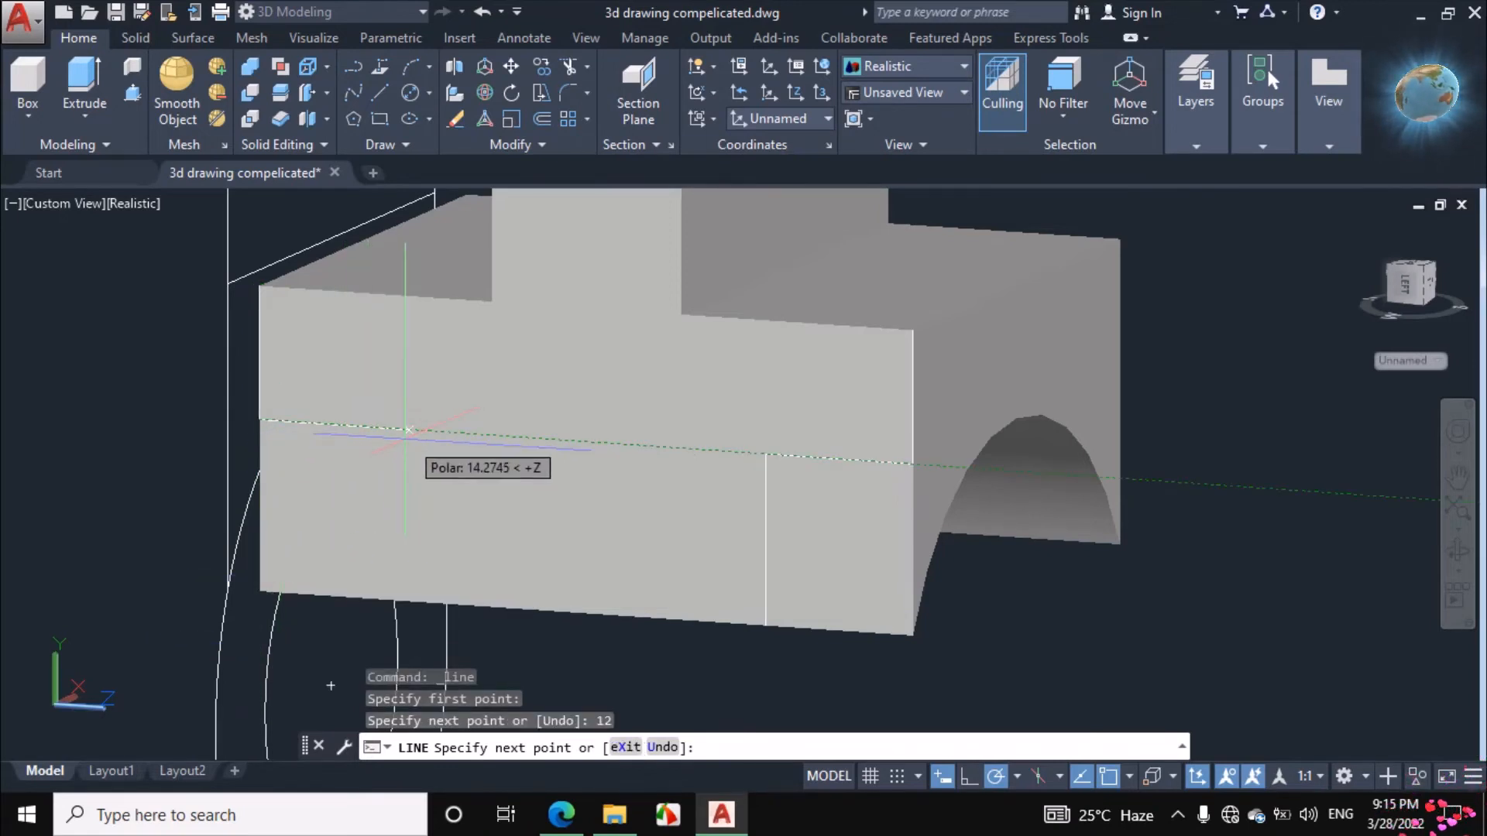
left_click(561, 814)
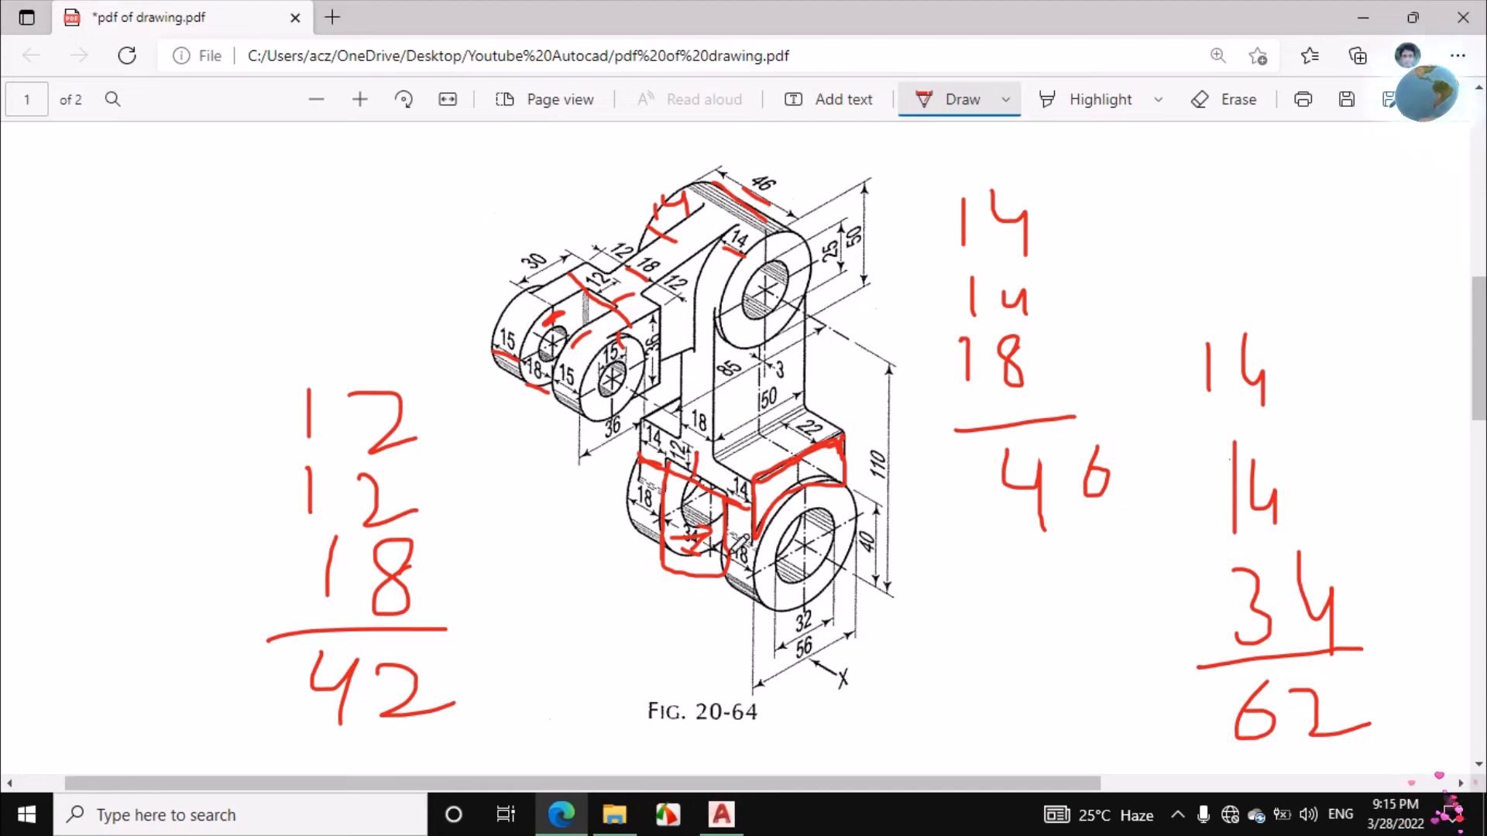
left_click(721, 814)
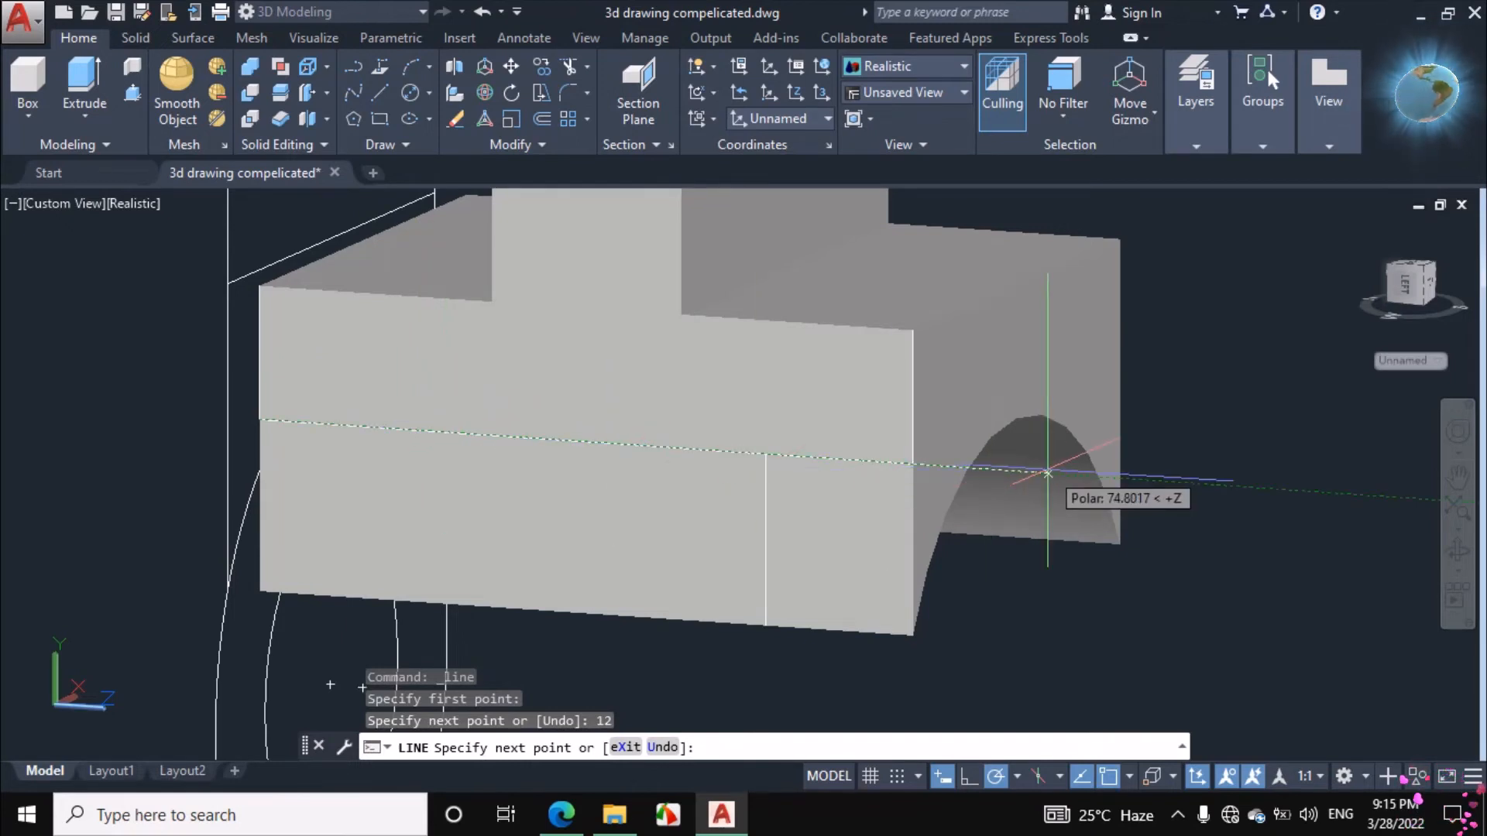
type("14")
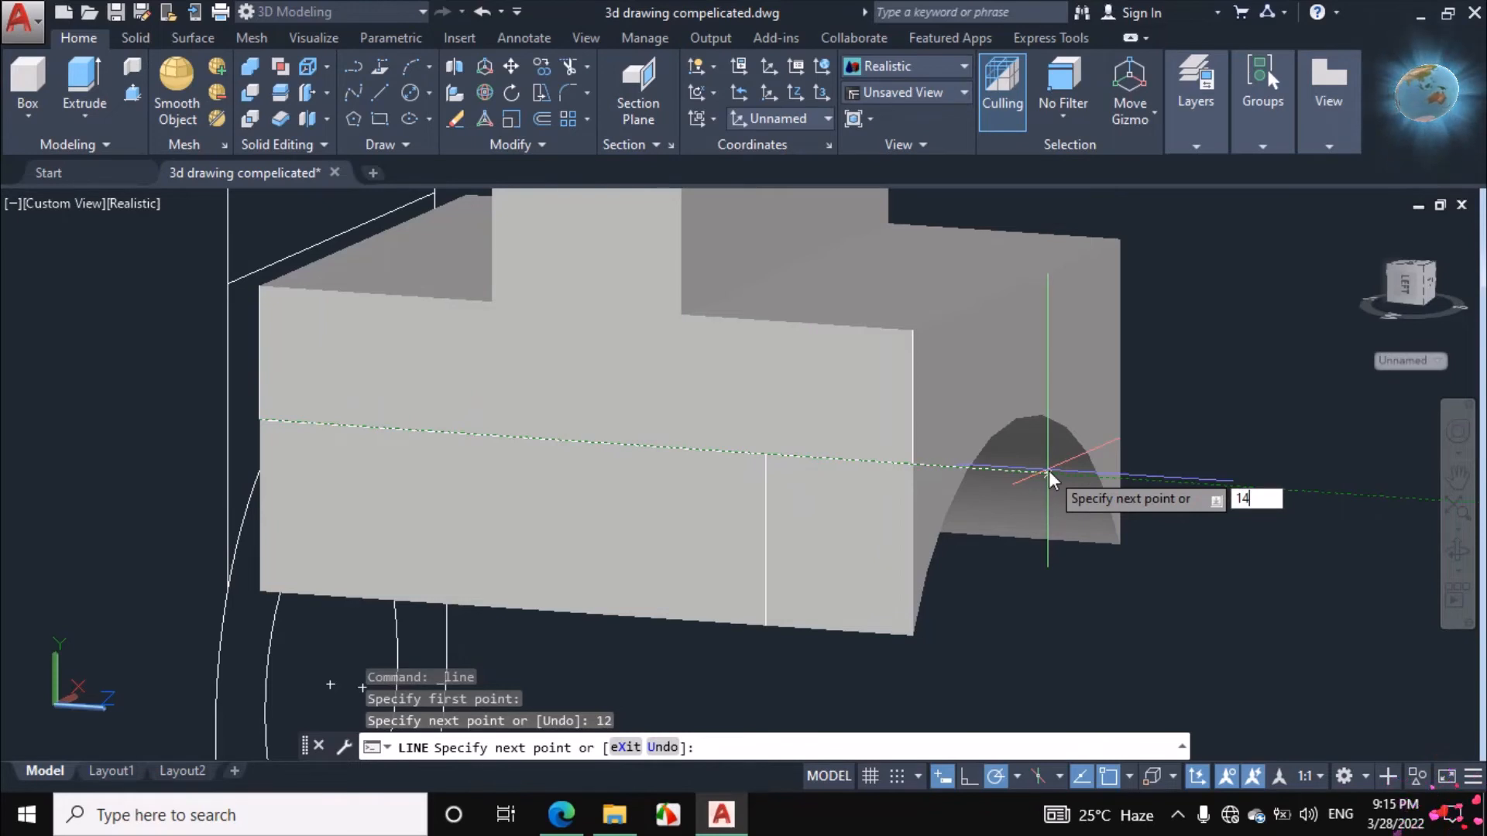
key("Return")
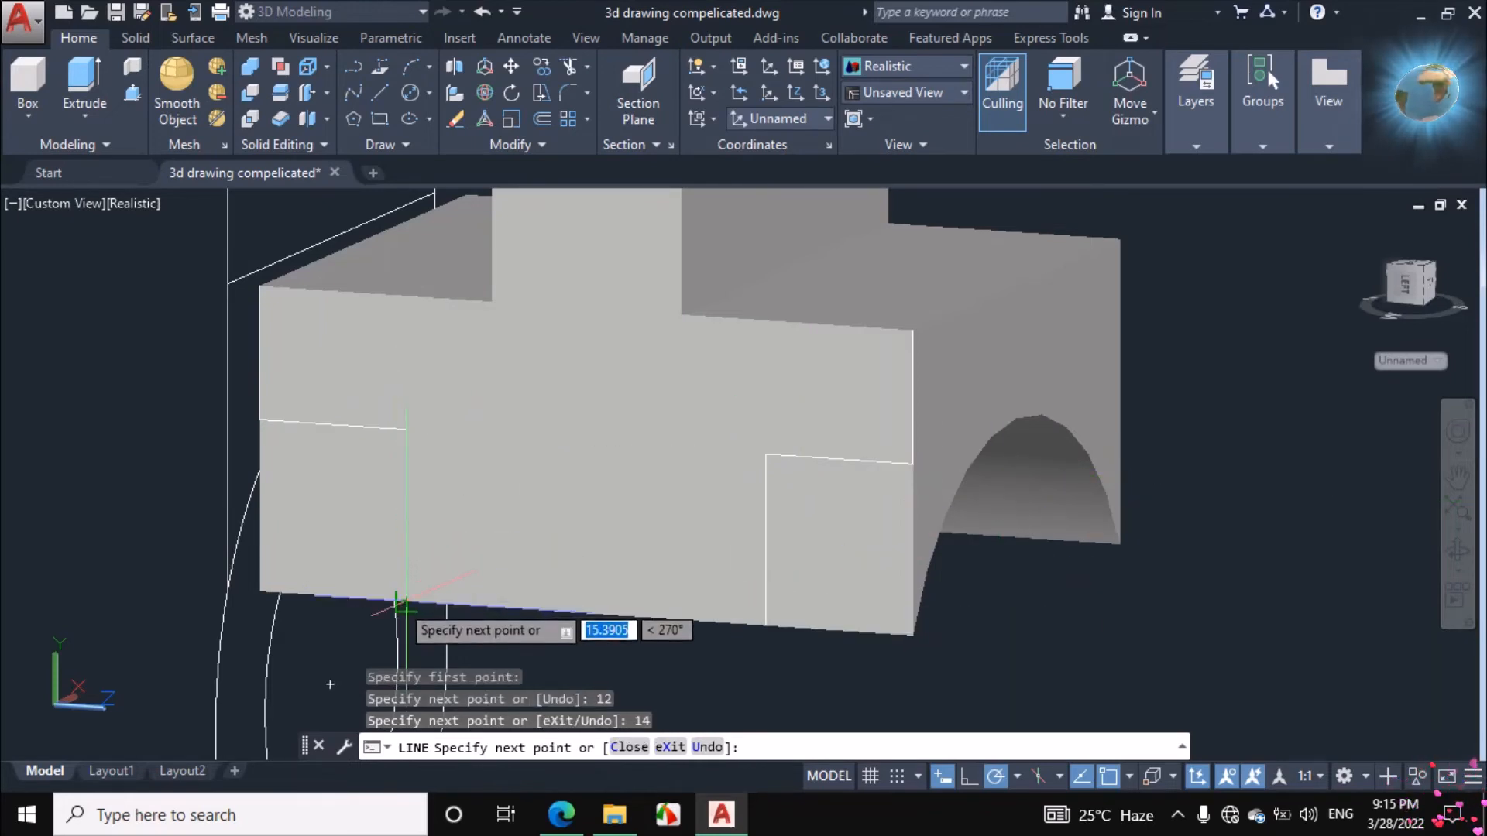
left_click(402, 605)
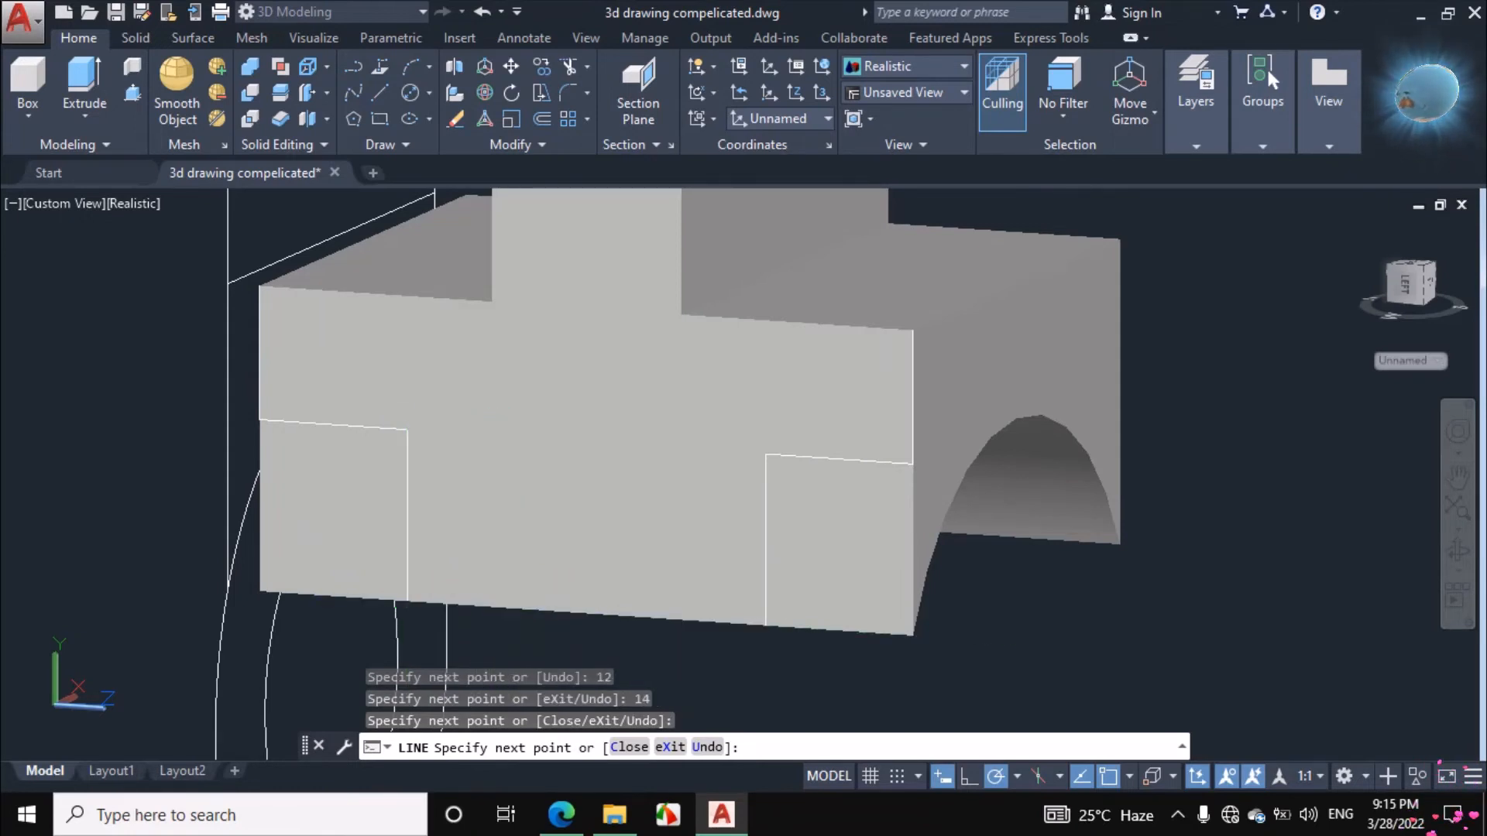
key("Escape")
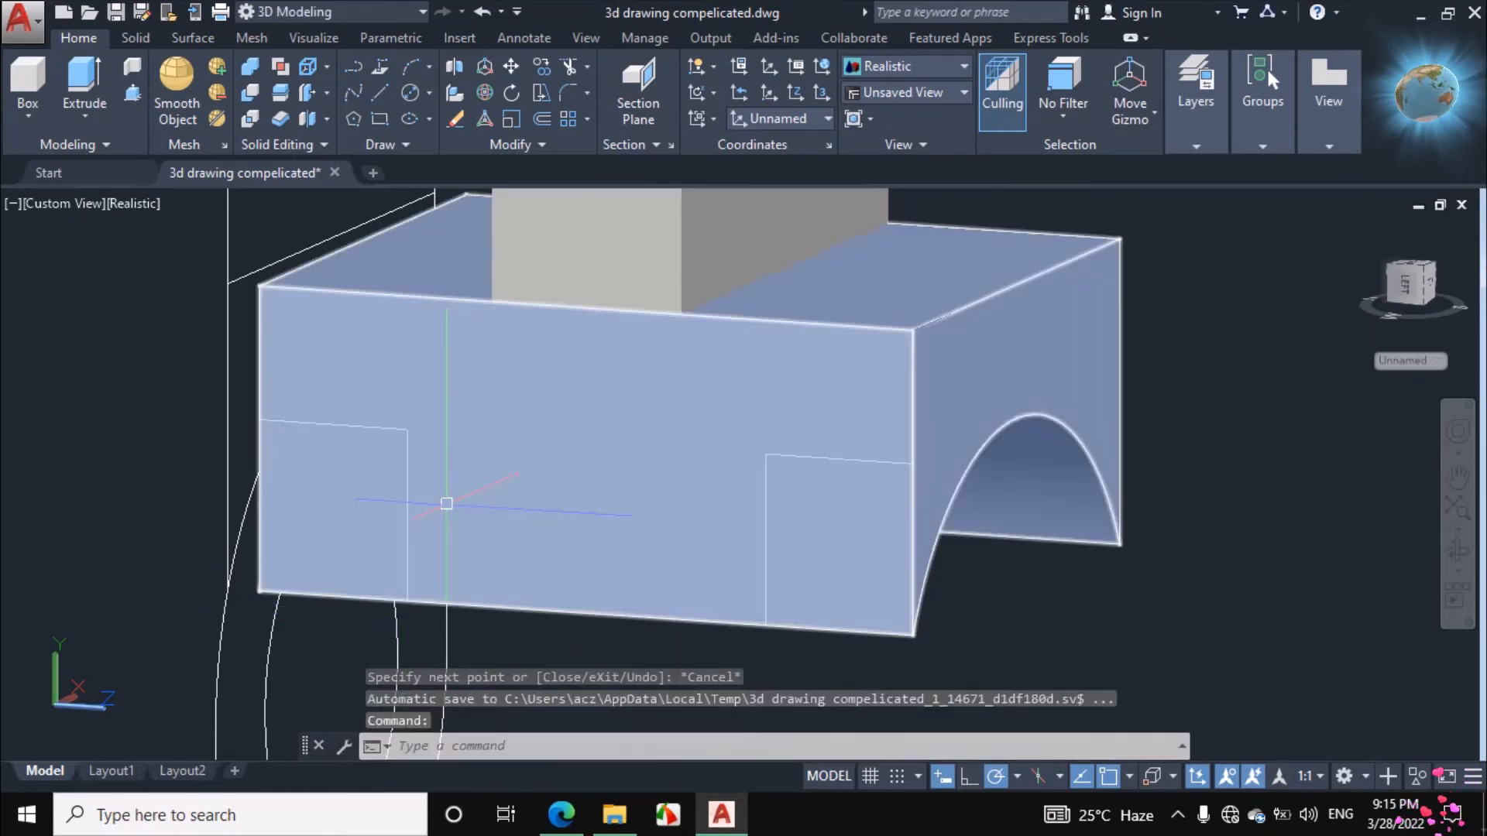
Draw a line joining the inner upper corners of the two stepped outlines on the block's side face.
left_click(635, 531)
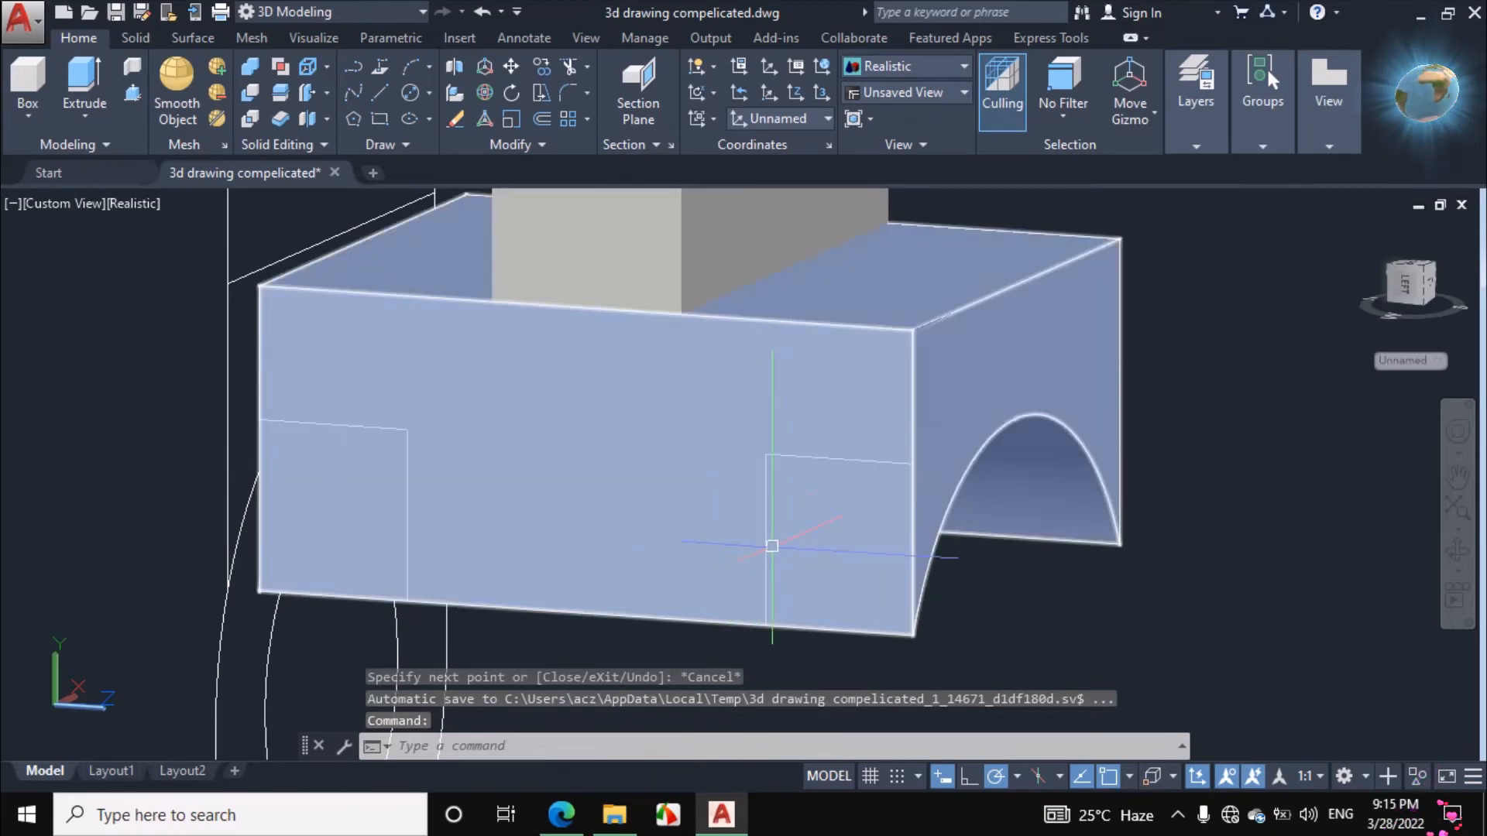
left_click(380, 92)
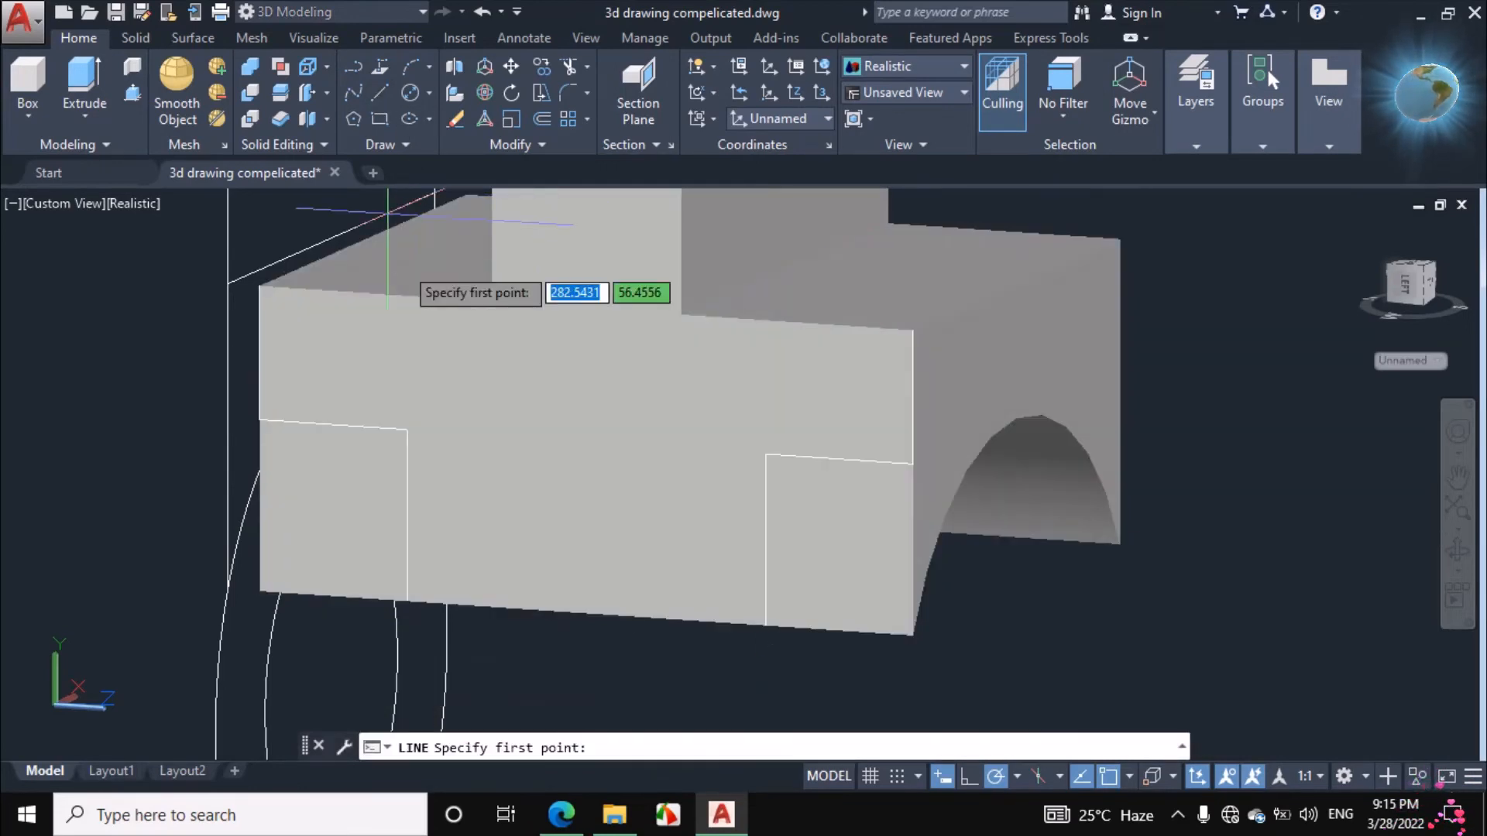
left_click(407, 430)
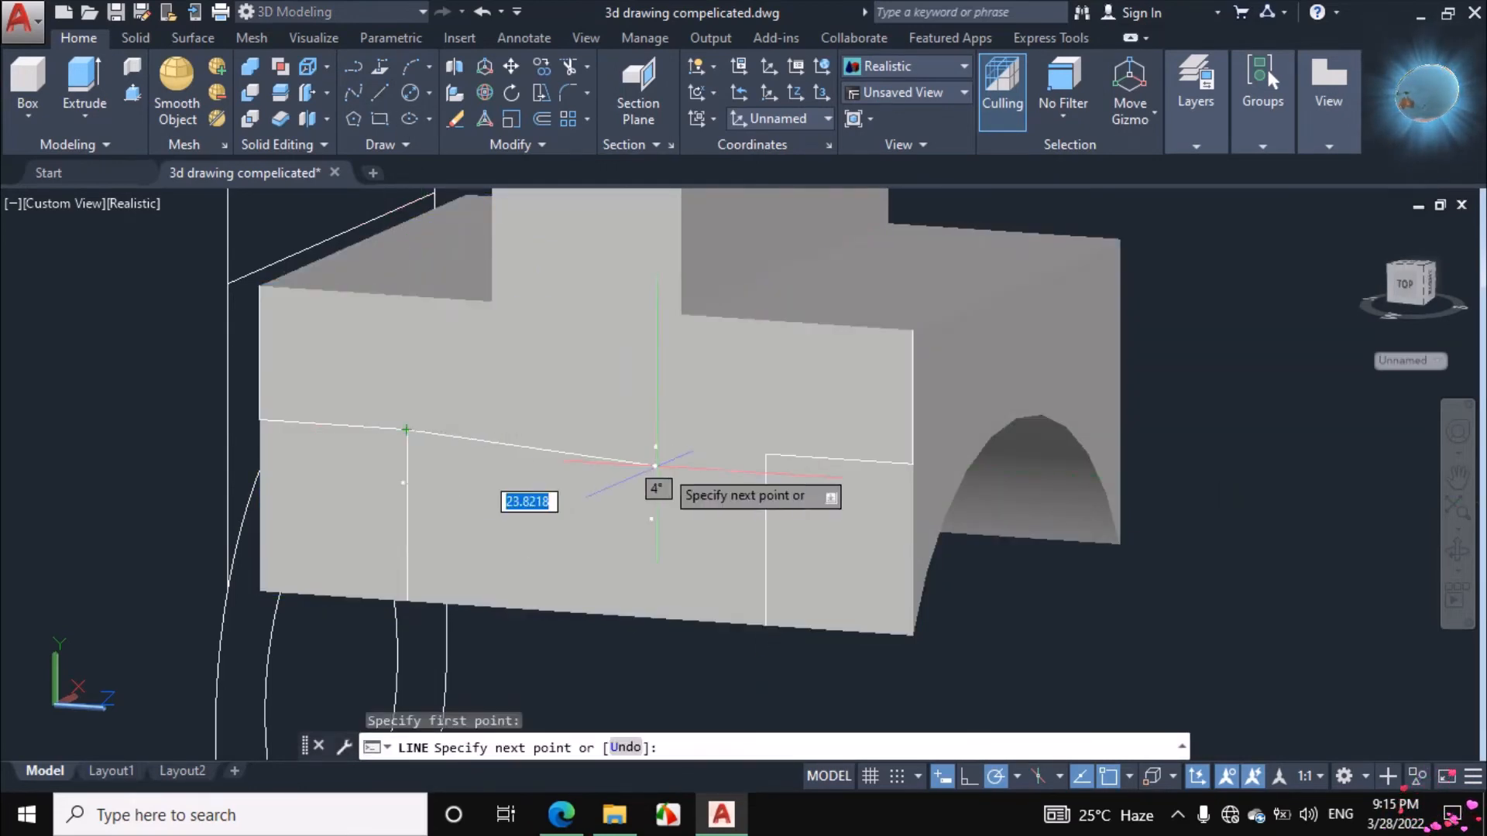
left_click(765, 455)
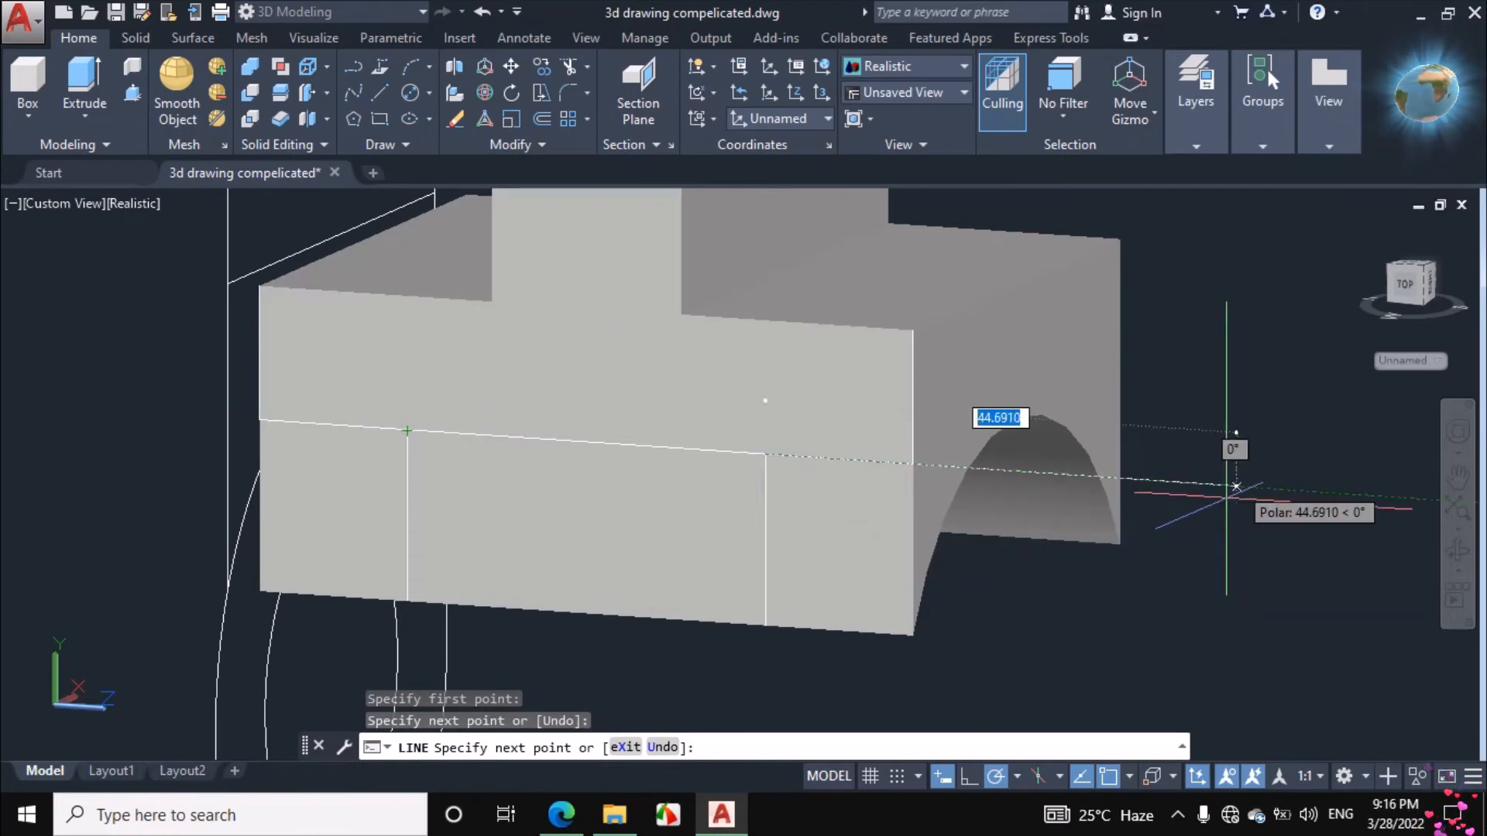
key("Return")
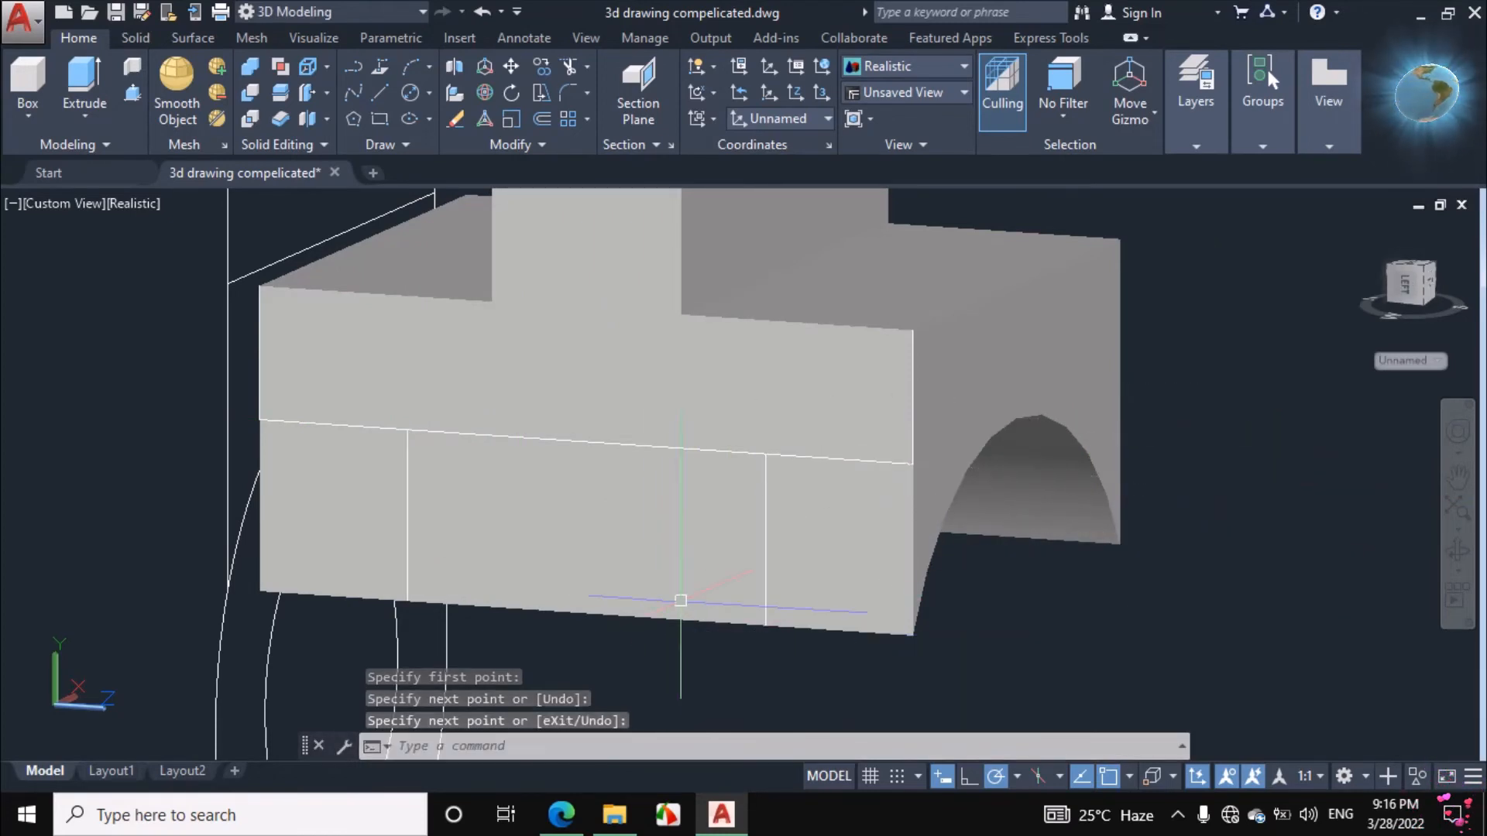
Close the slot outline with a line along the block's bottom edge between the lower ends of the two vertical lines.
left_click(641, 603)
key("Return")
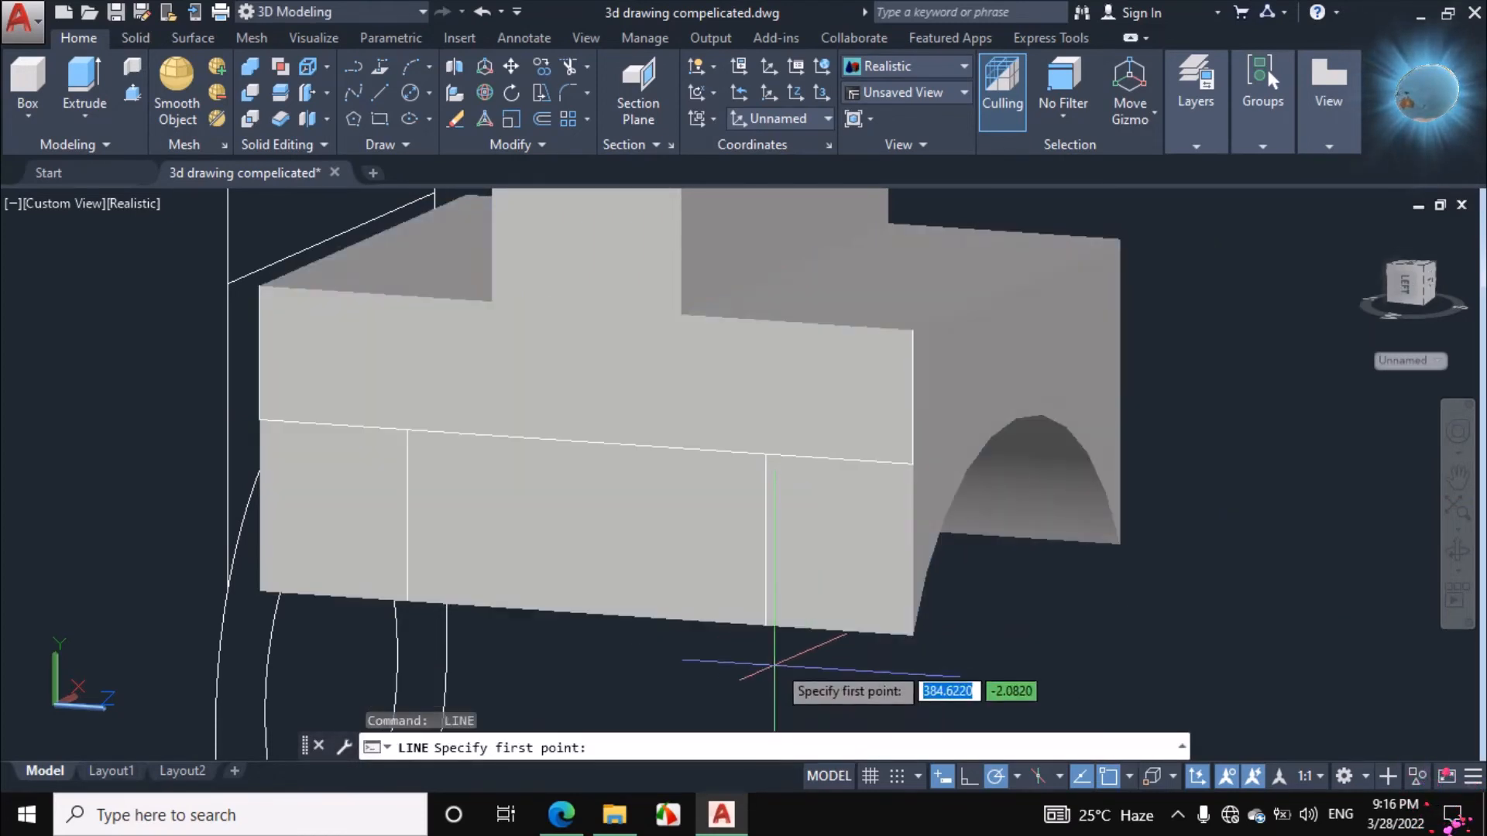
left_click(764, 624)
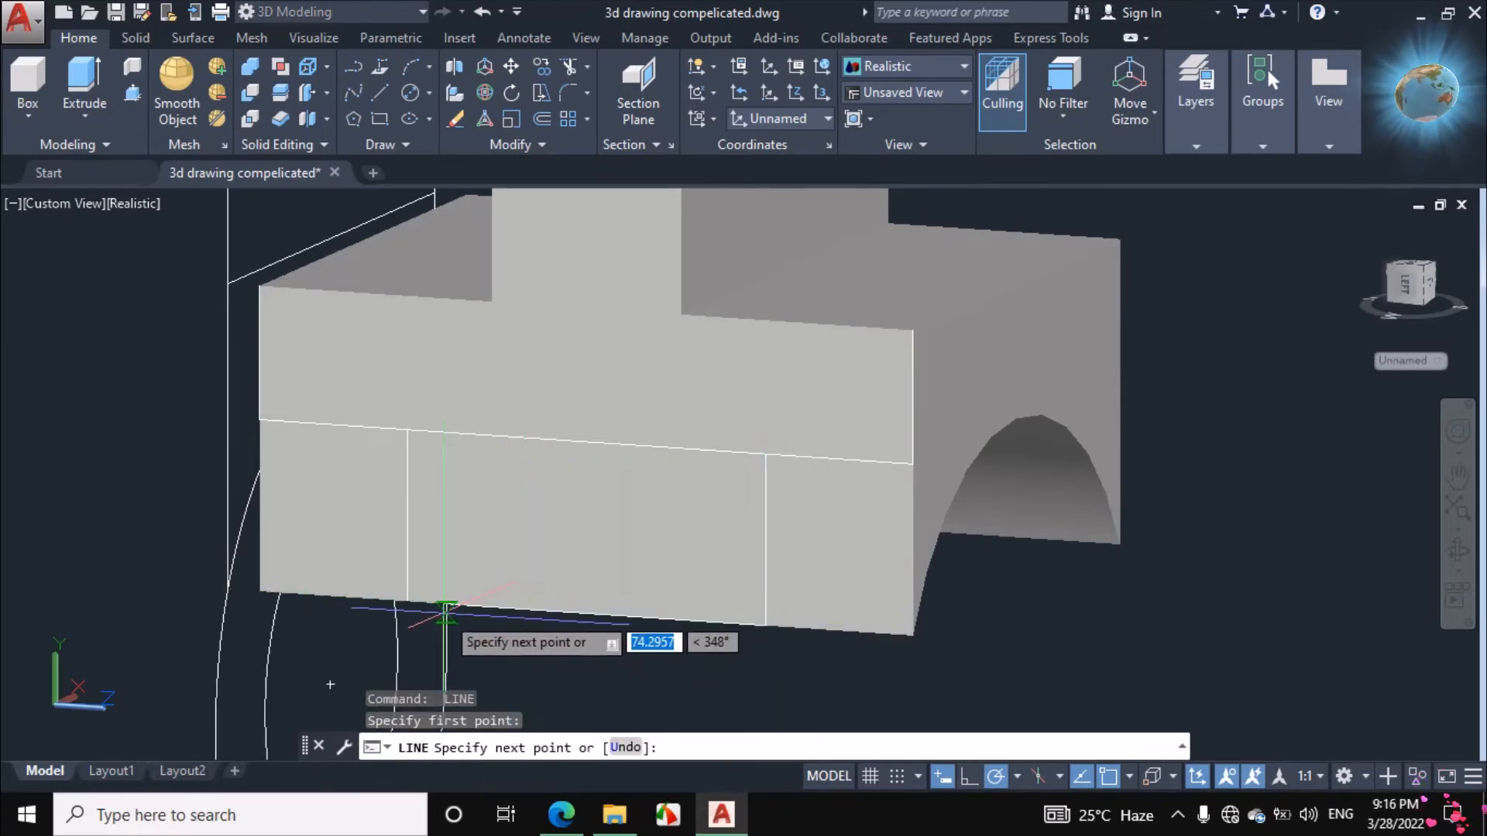
left_click(401, 602)
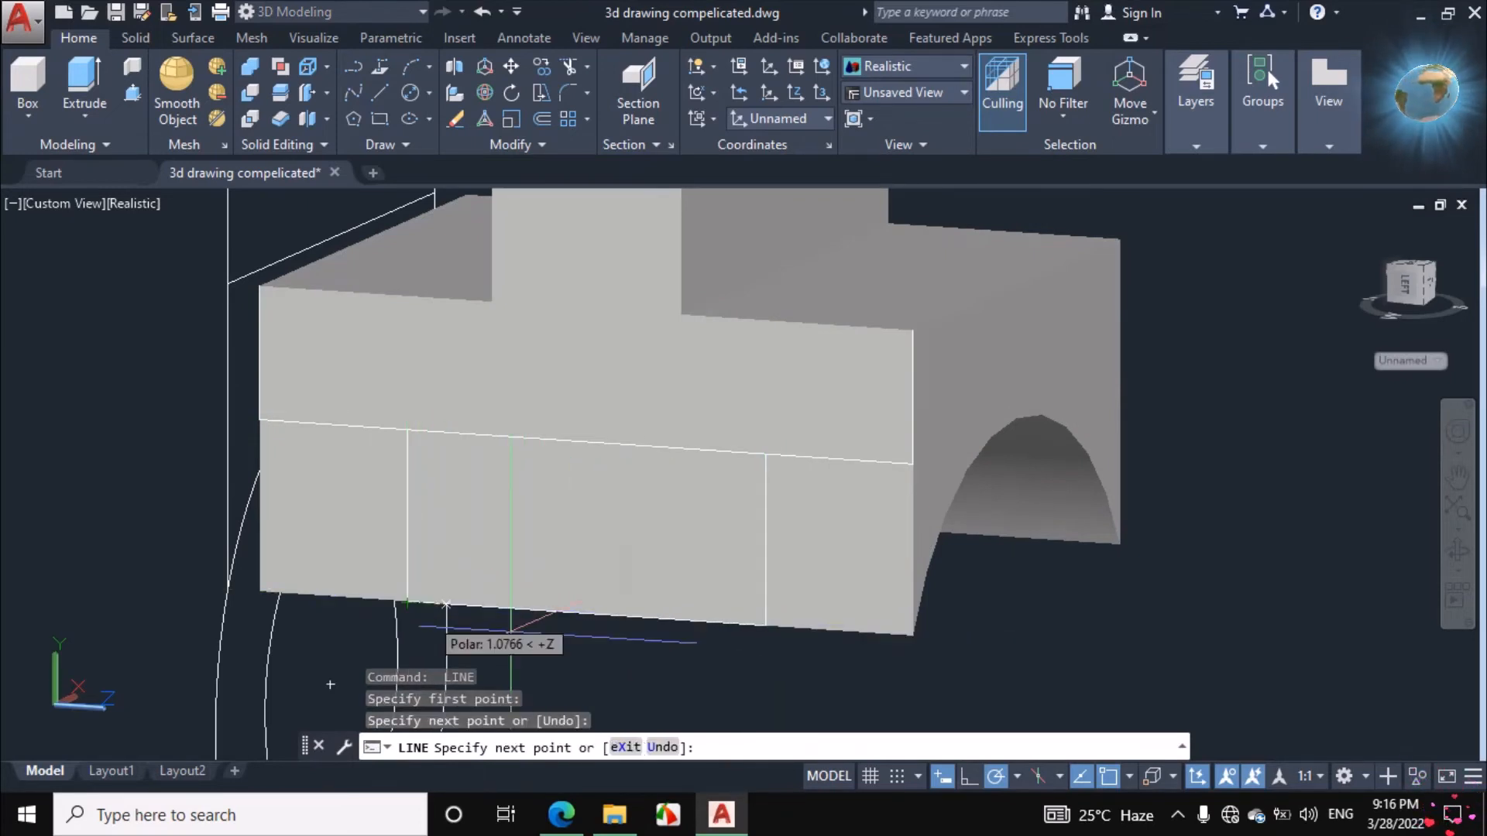
Presspull the outlined rectangle on the block's side face about 171 through the block to cut the slot between the arms.
key("Return")
scroll(649, 522, "down", 3)
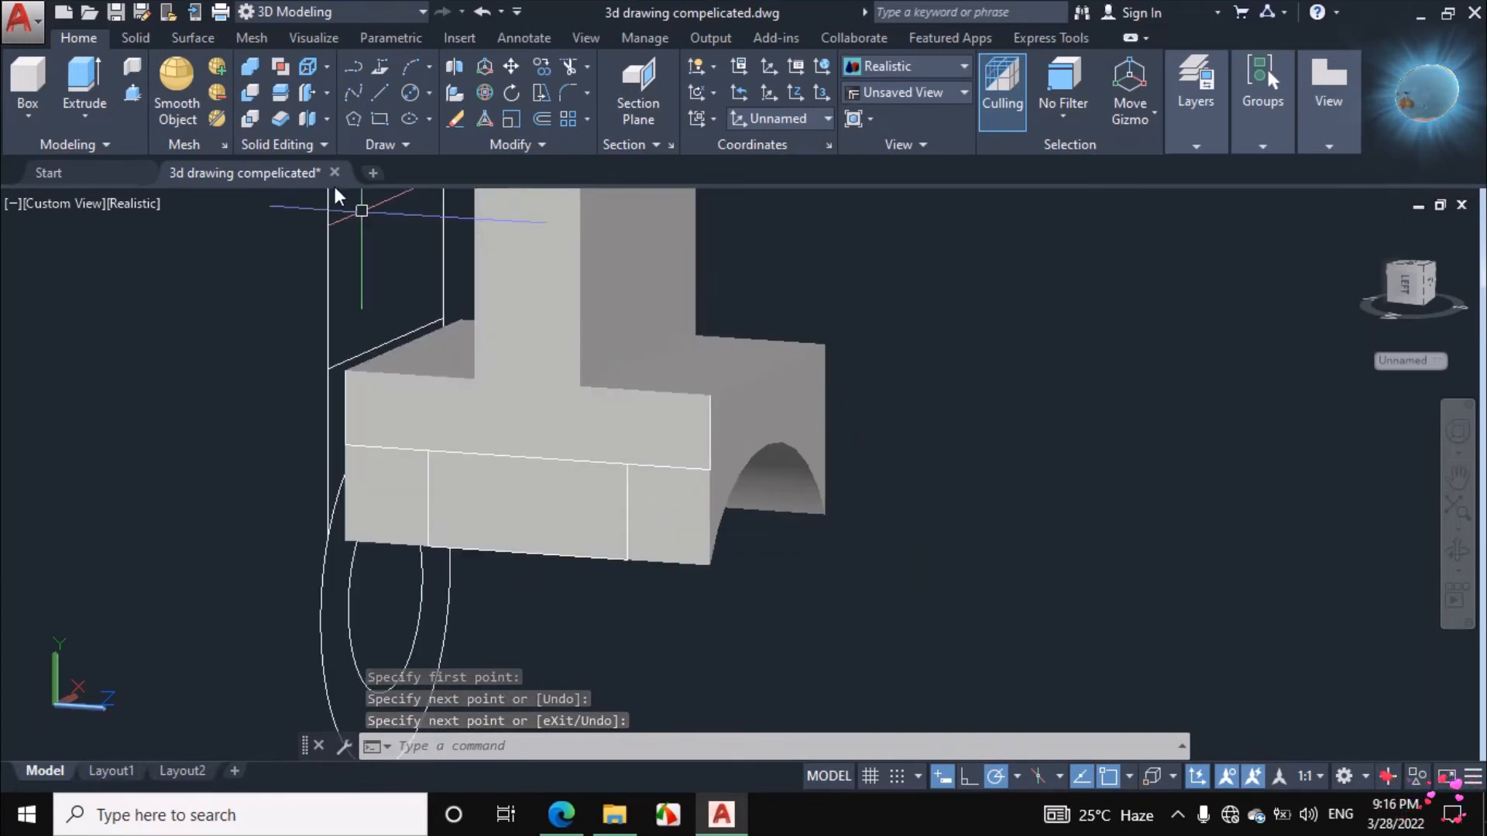
left_click(133, 95)
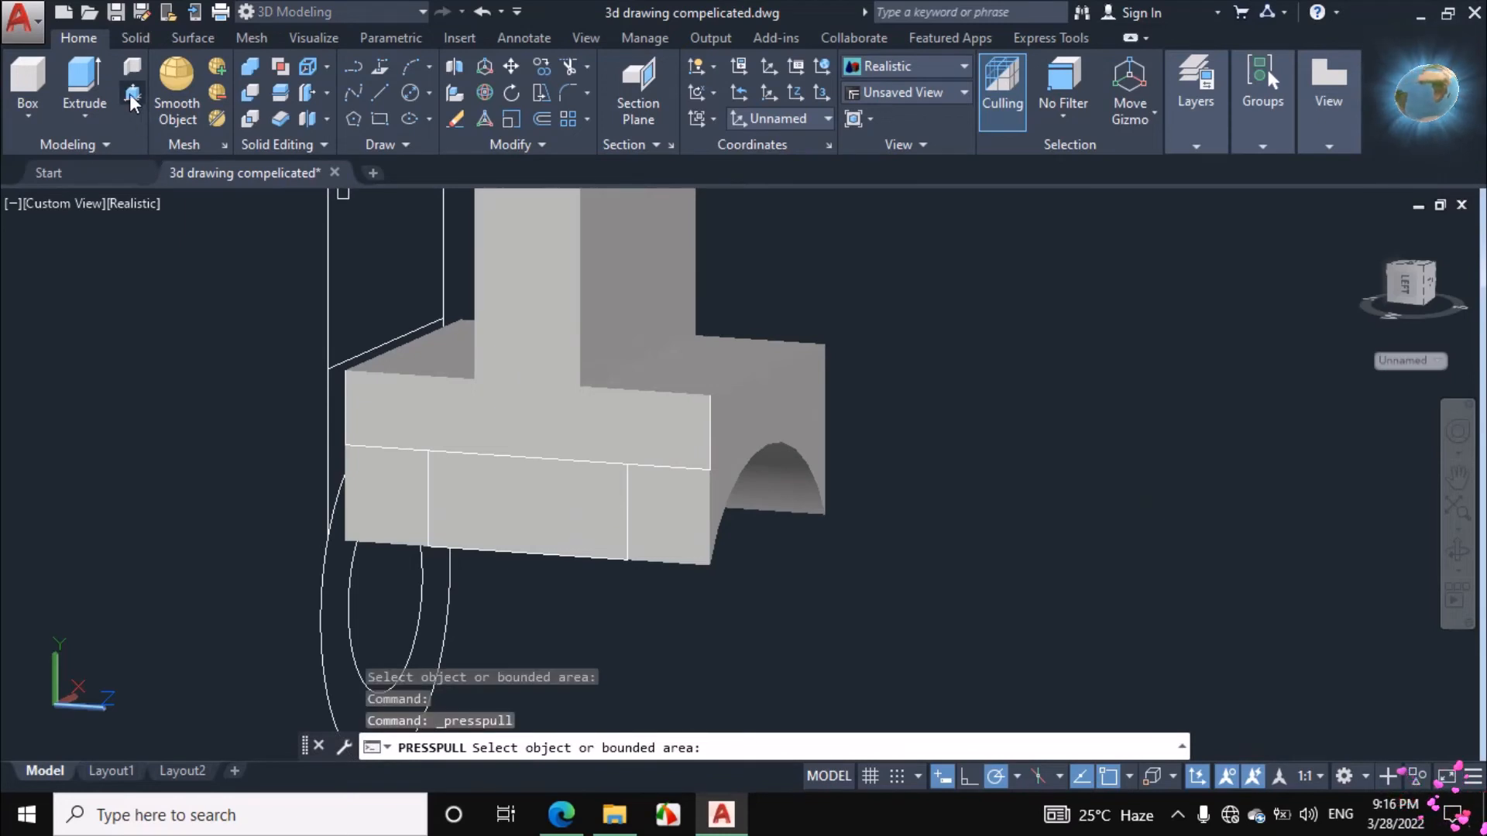
left_click(559, 510)
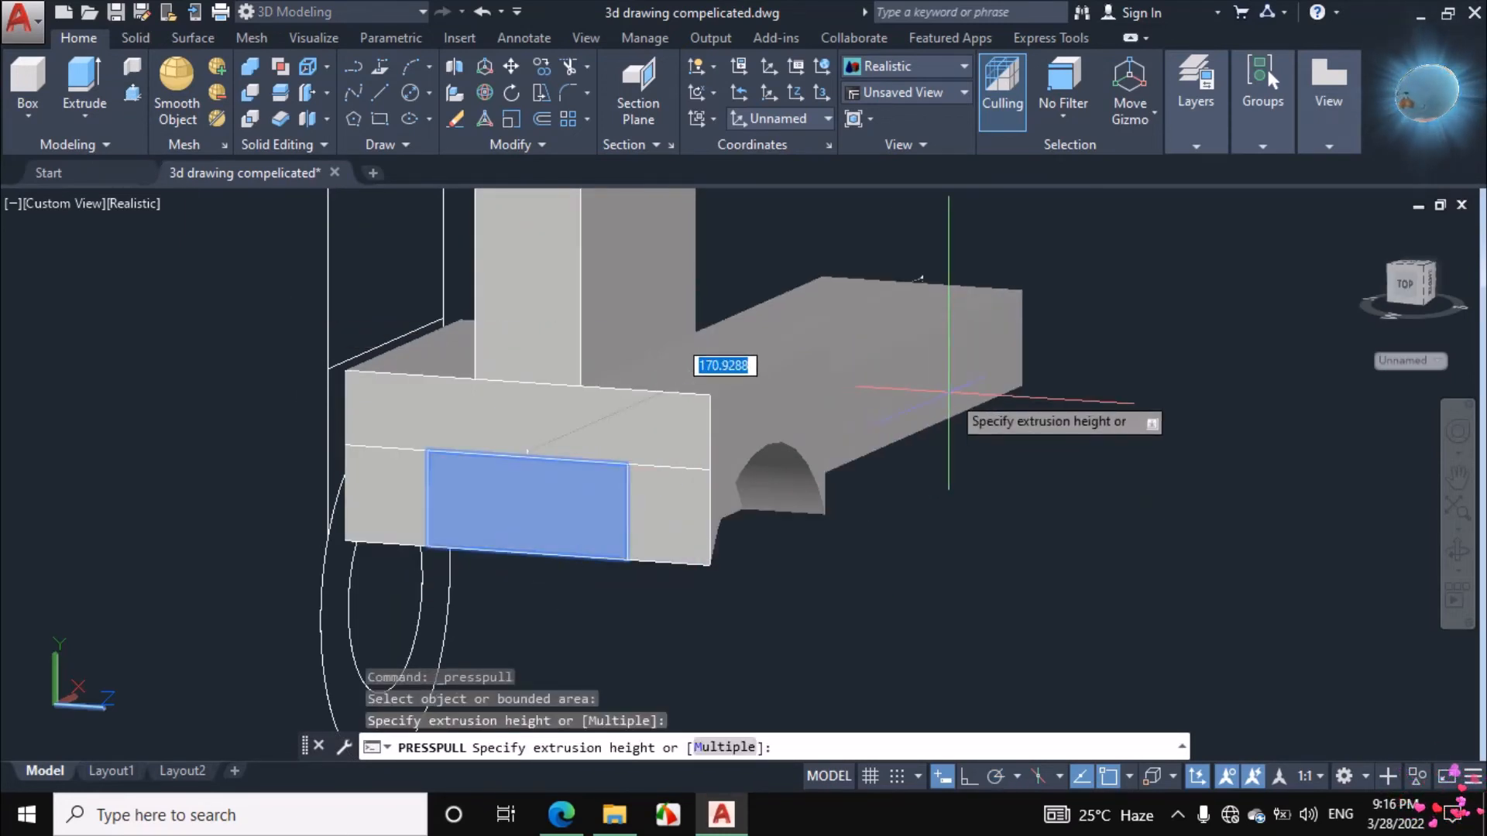
left_click(948, 391)
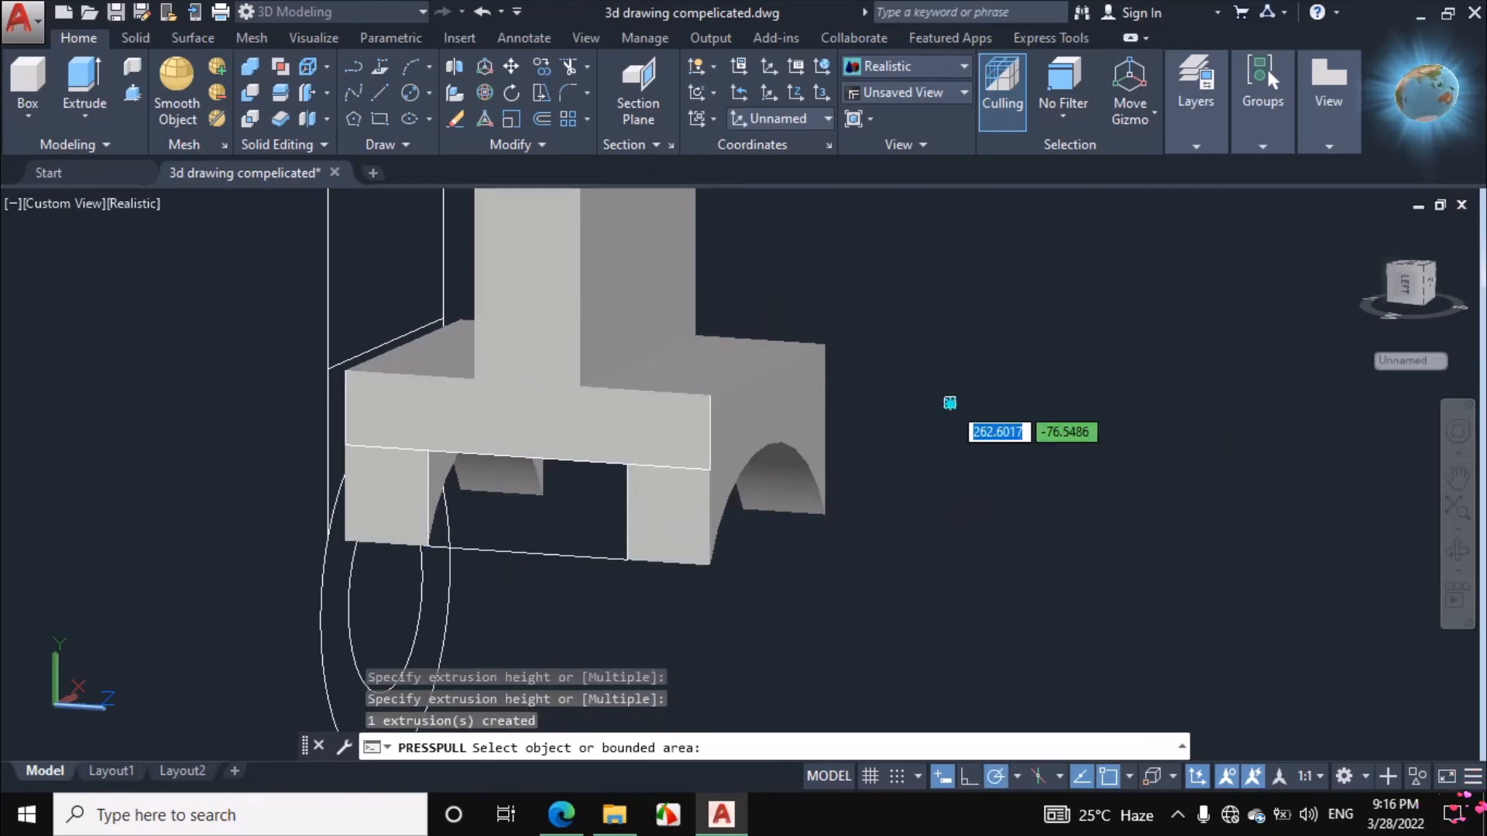
left_click(1455, 551)
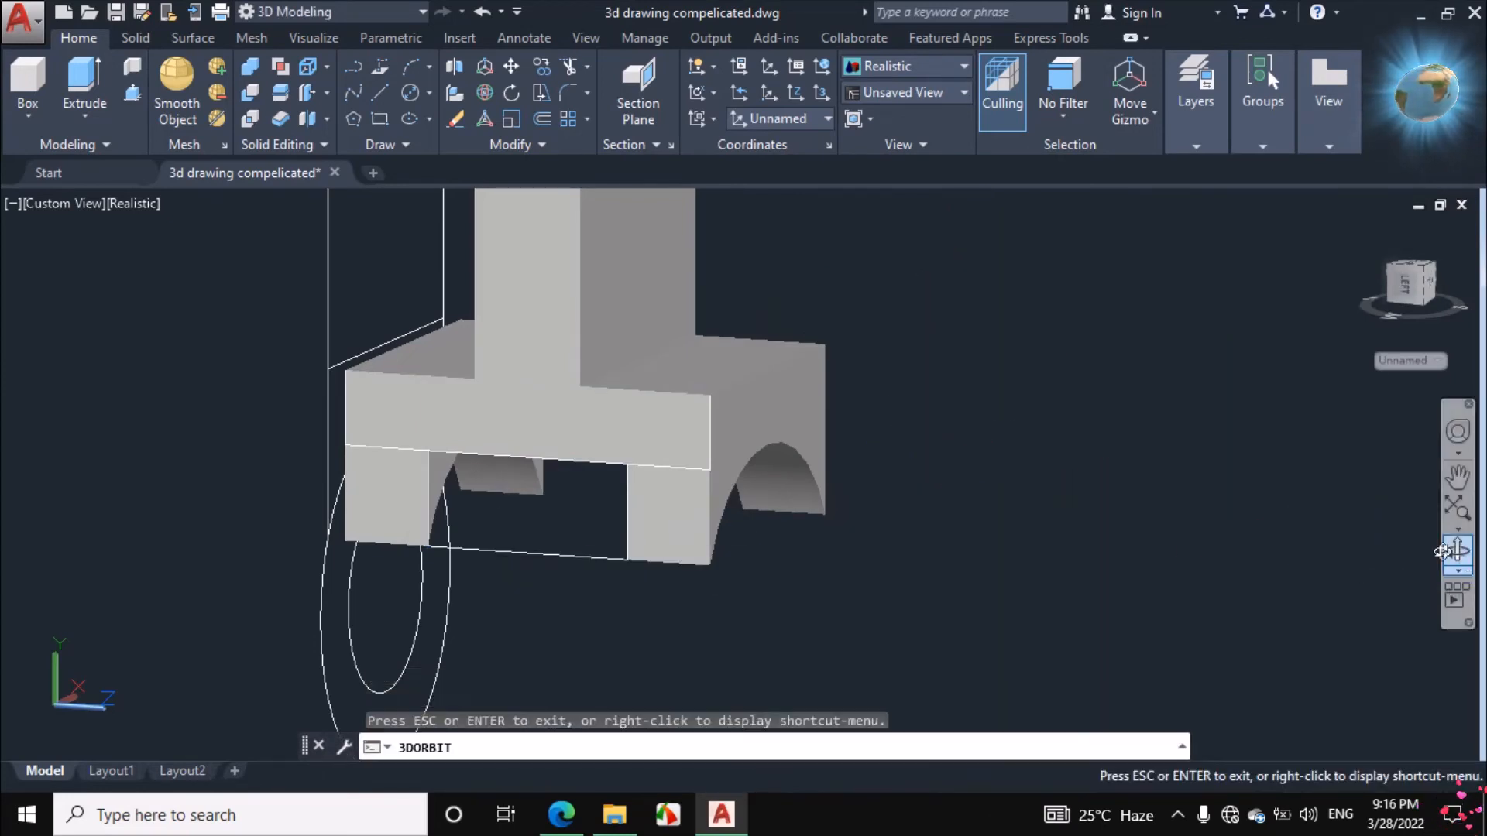
left_click_drag(766, 455, 710, 525)
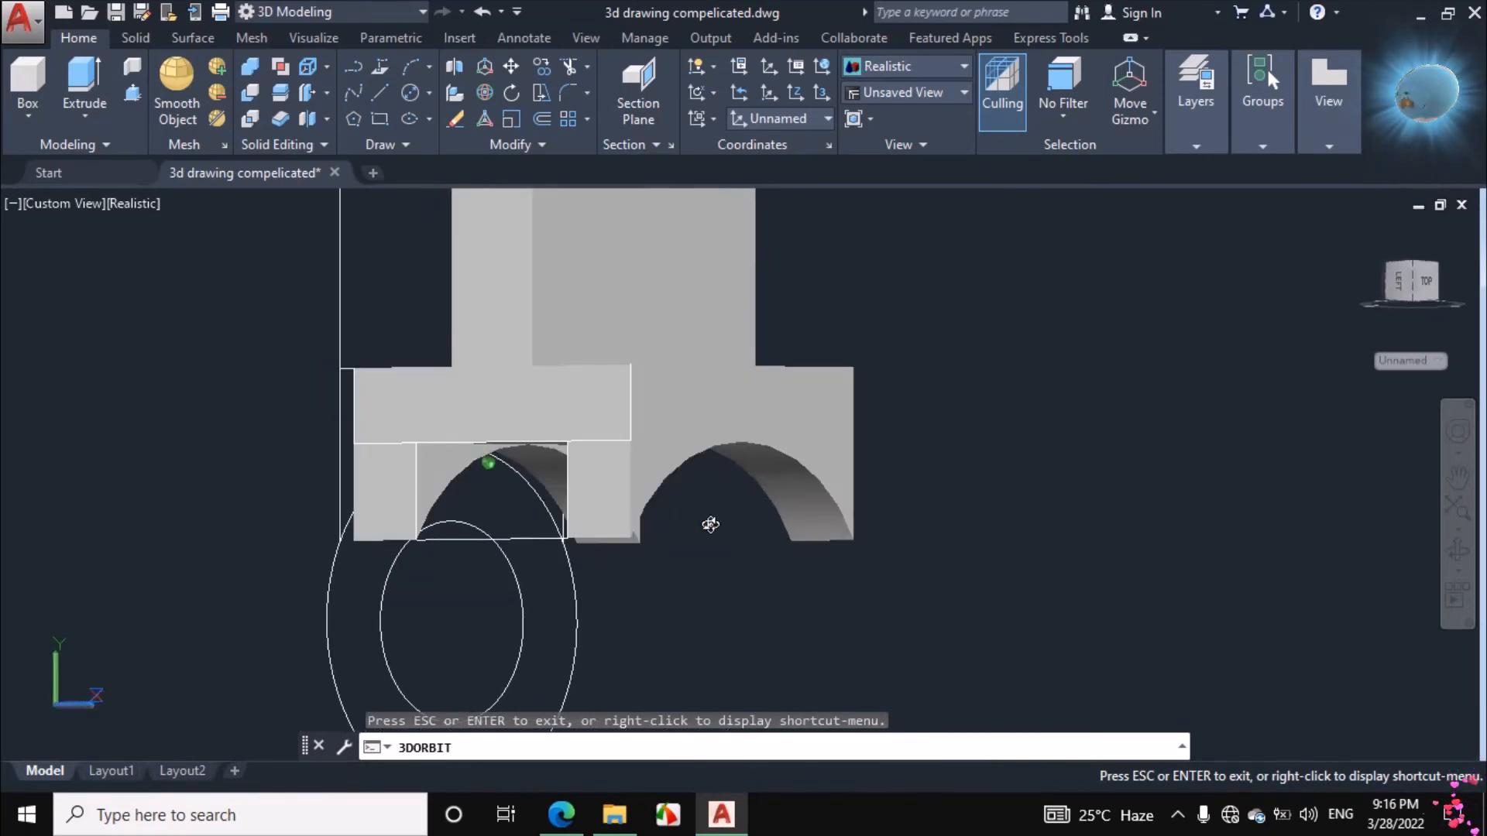
Switch to the PDF drawing and erase the red slot outline around the 34 dimension on the lower fork.
left_click(563, 813)
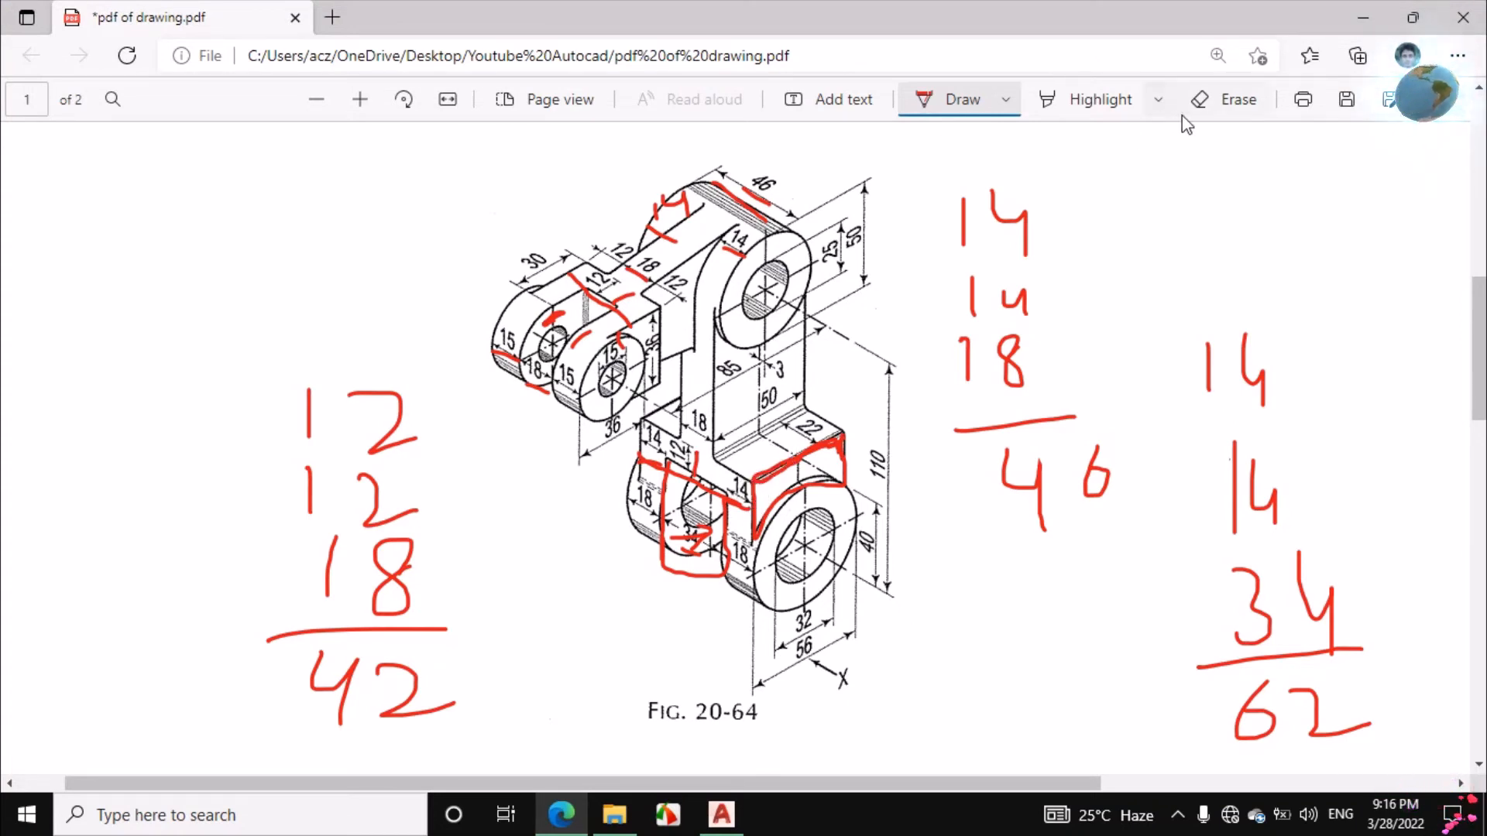
left_click(1215, 99)
mouse_move(697, 542)
left_mouse_down()
mouse_move(703, 565)
mouse_move(683, 542)
left_mouse_up()
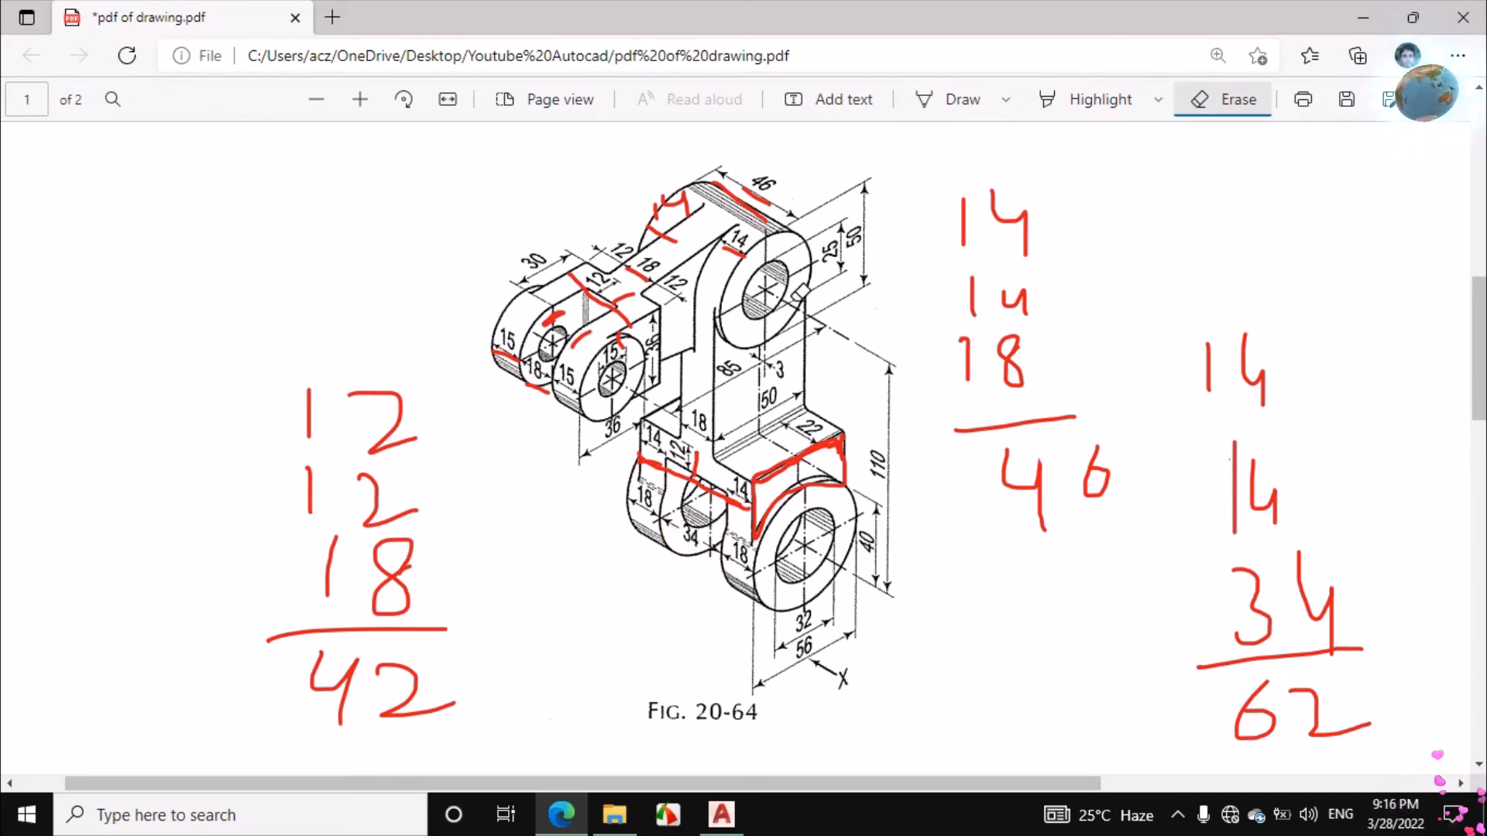
Mark both 18 ring widths and the inner faces of the two lower rings in red on the PDF drawing.
left_click(958, 103)
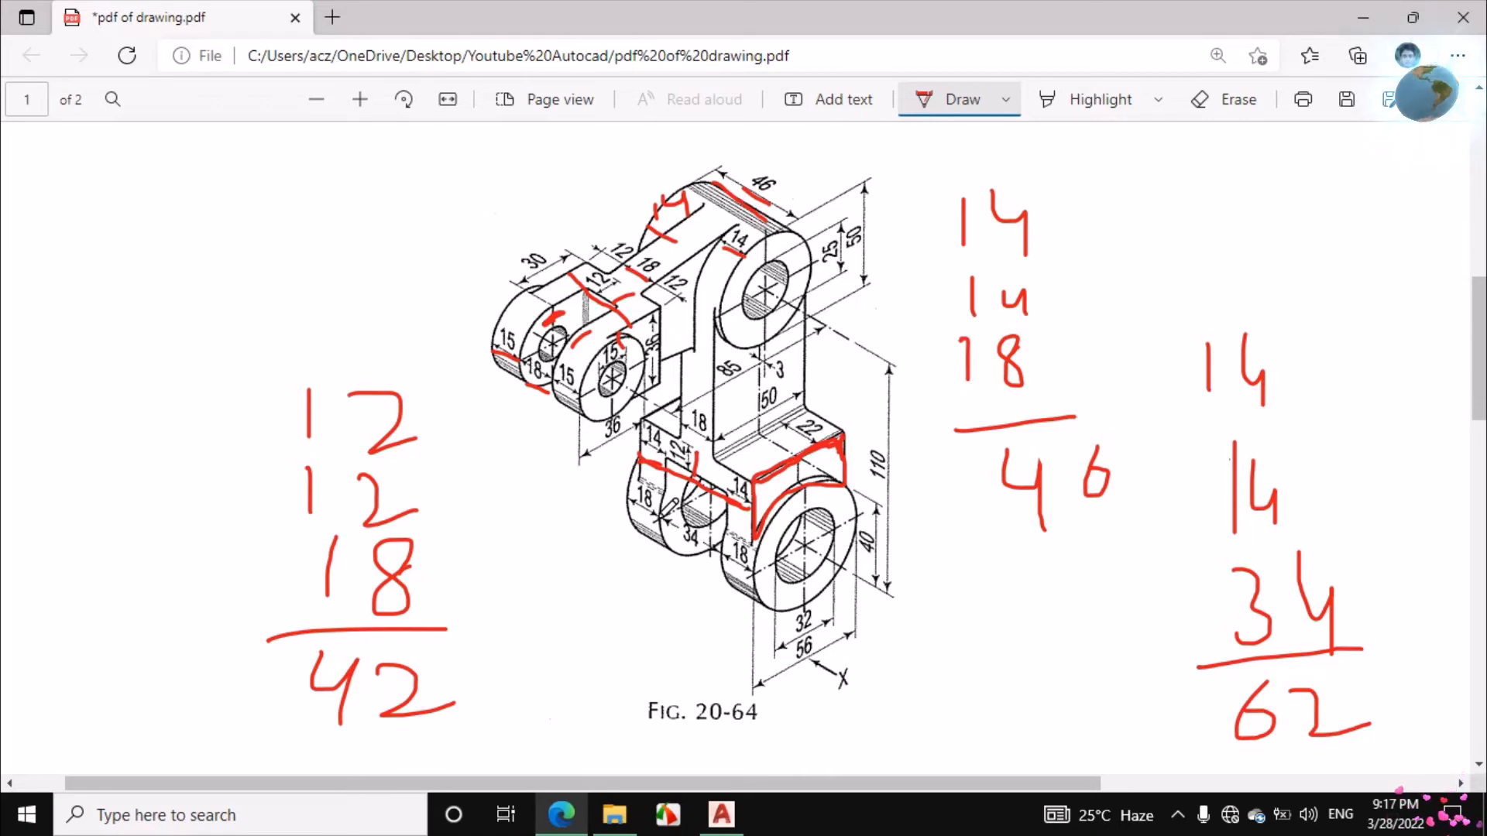
left_click_drag(623, 503, 663, 513)
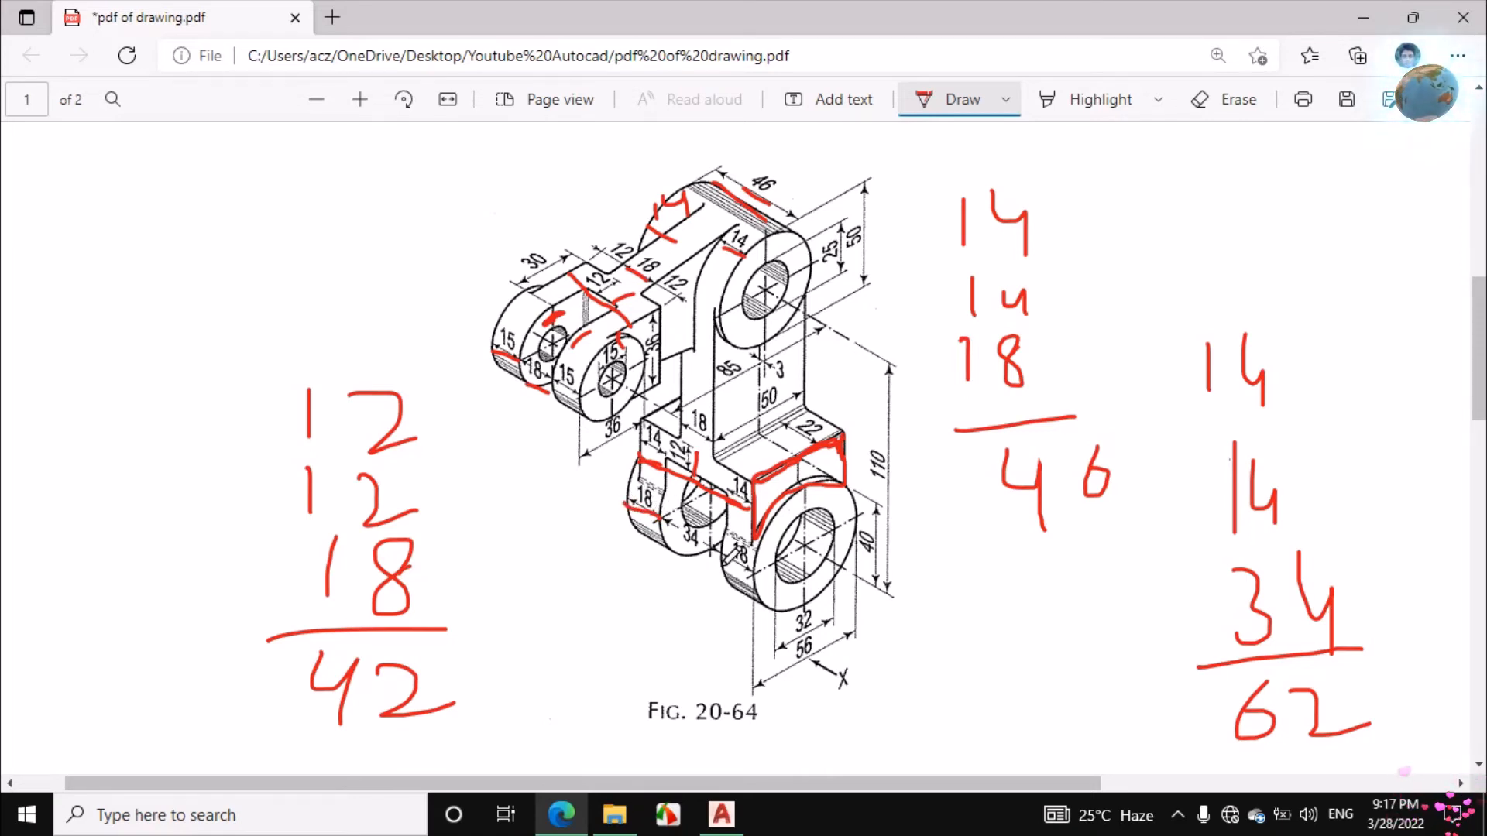
left_click_drag(722, 563, 752, 572)
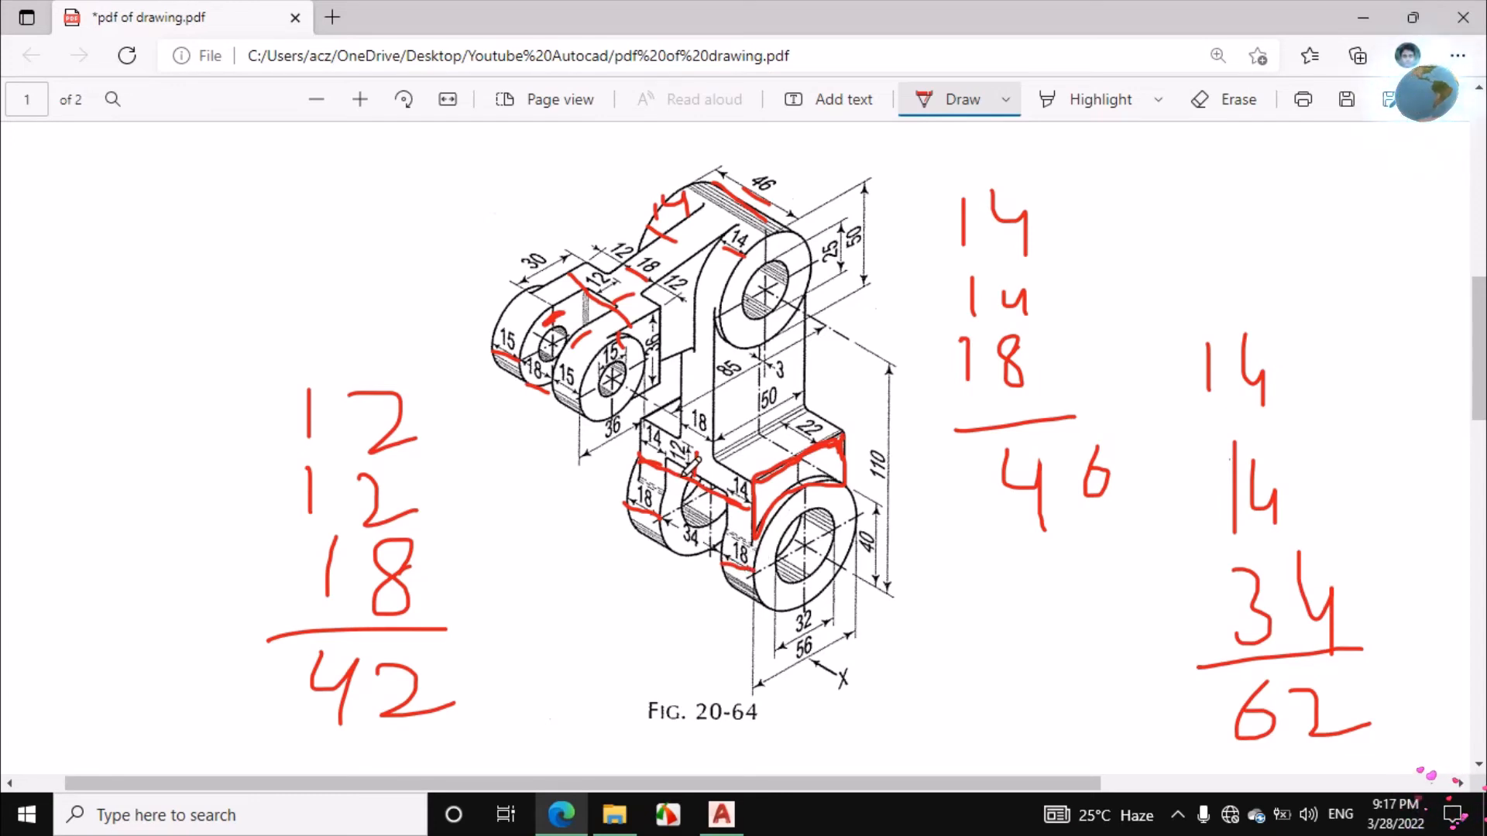
mouse_move(674, 490)
left_mouse_down()
mouse_move(680, 477)
mouse_move(671, 508)
left_mouse_up()
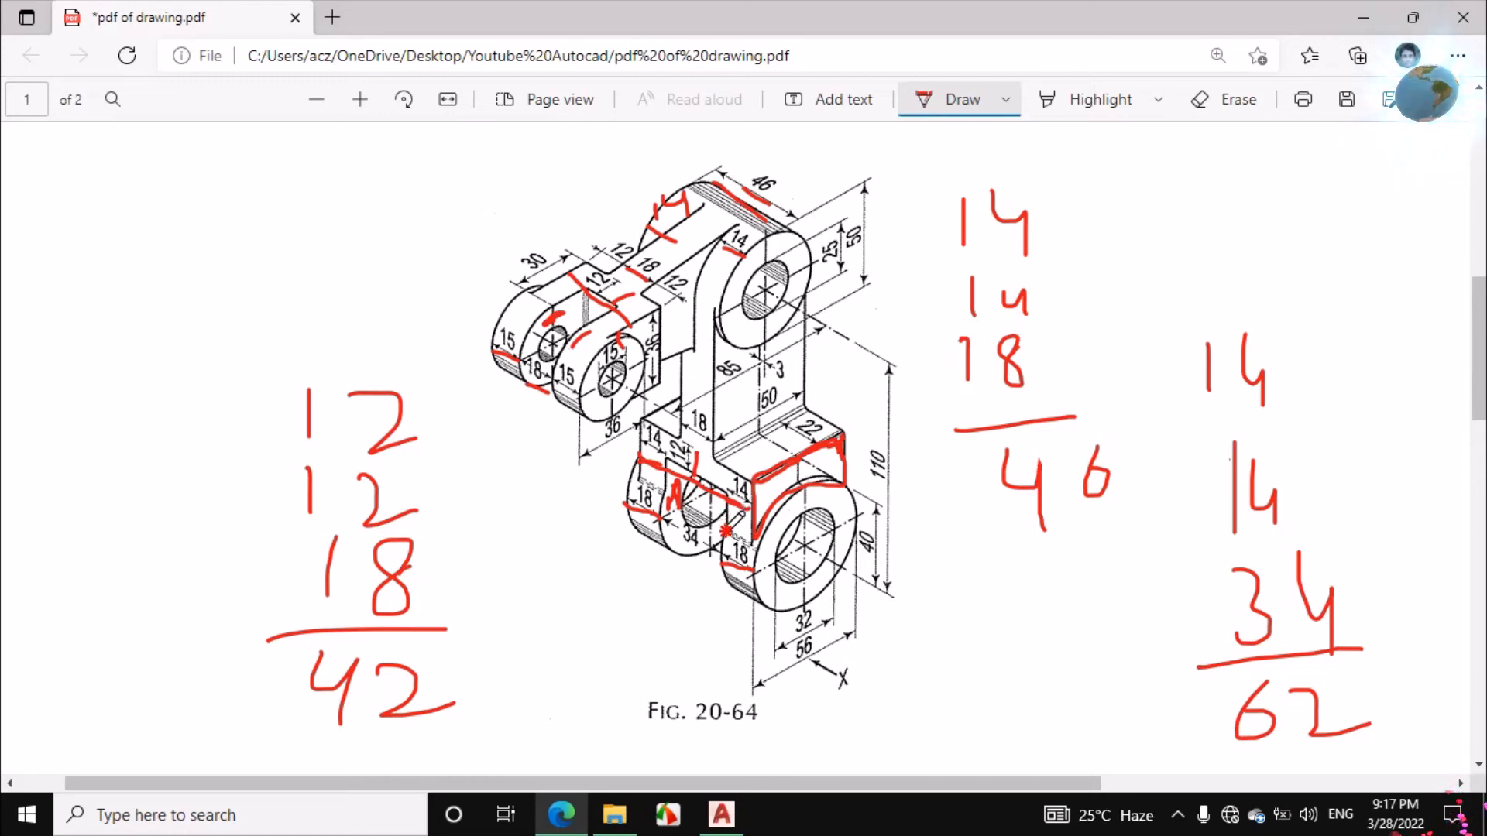
left_click_drag(728, 523, 726, 545)
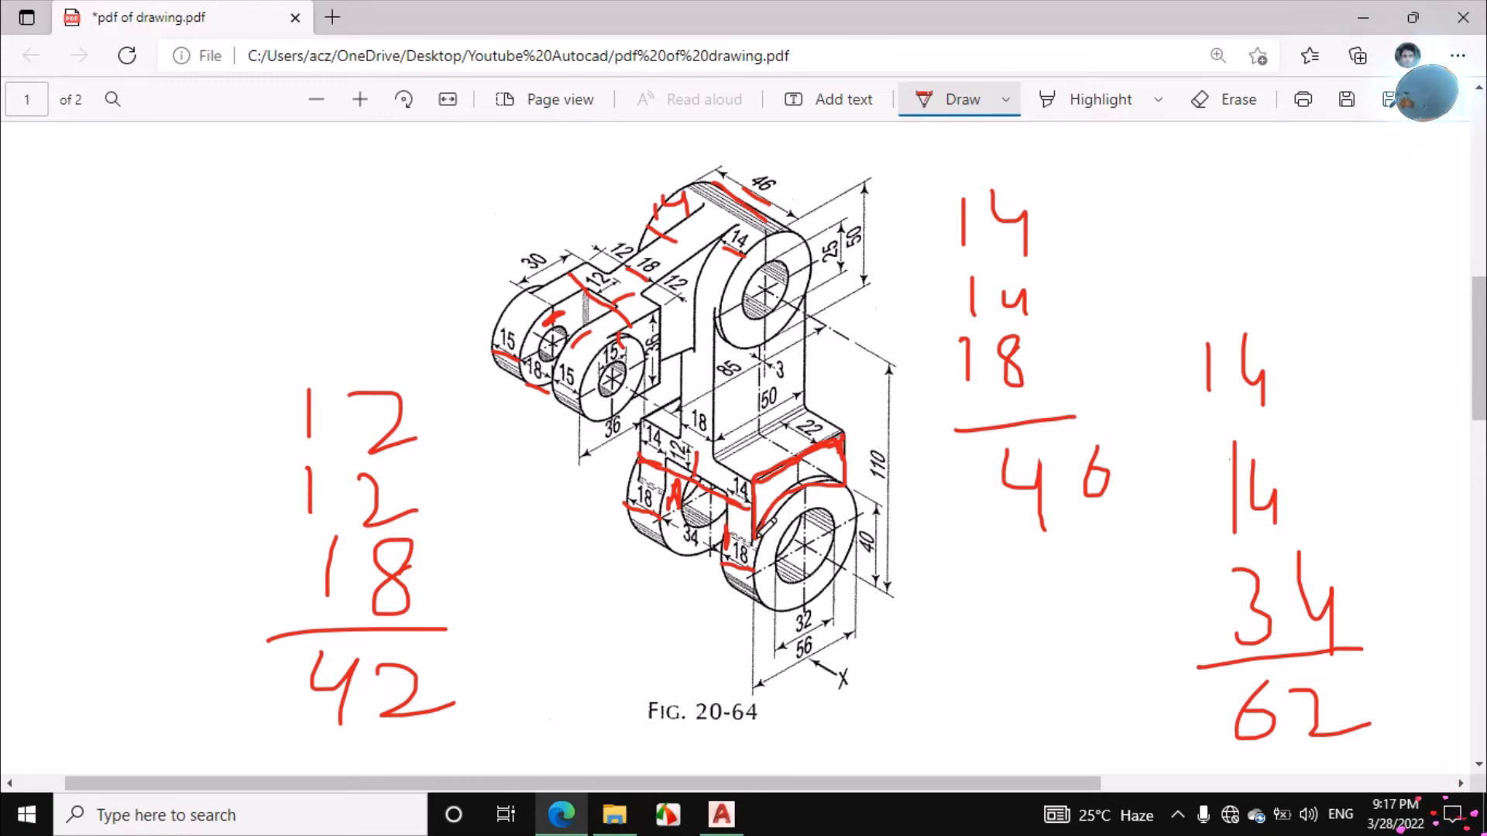
Erase the red markings over the lower fork's arms and rings in the PDF drawing.
left_click(1220, 99)
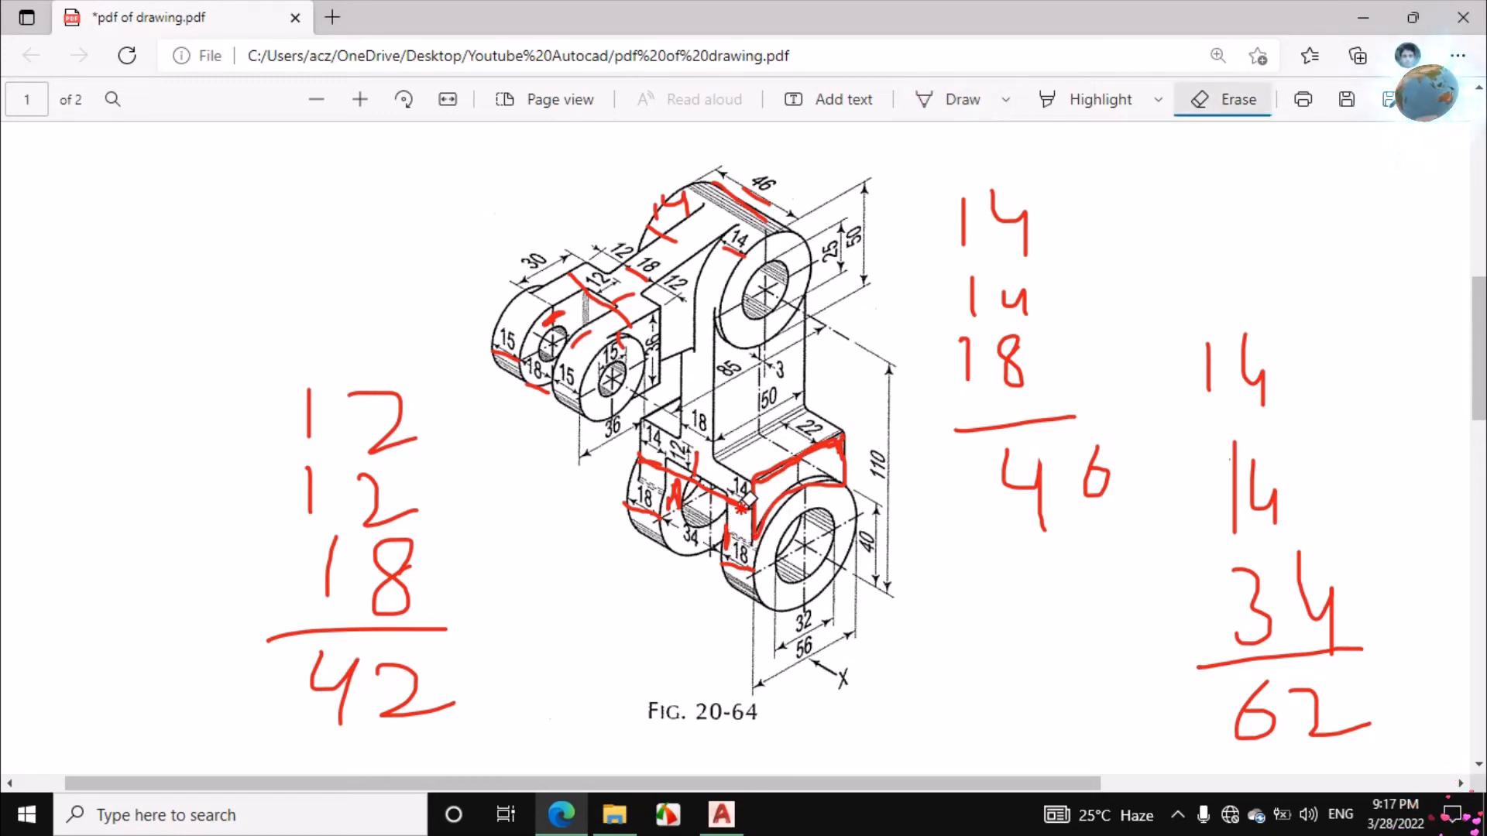
left_click_drag(741, 508, 702, 440)
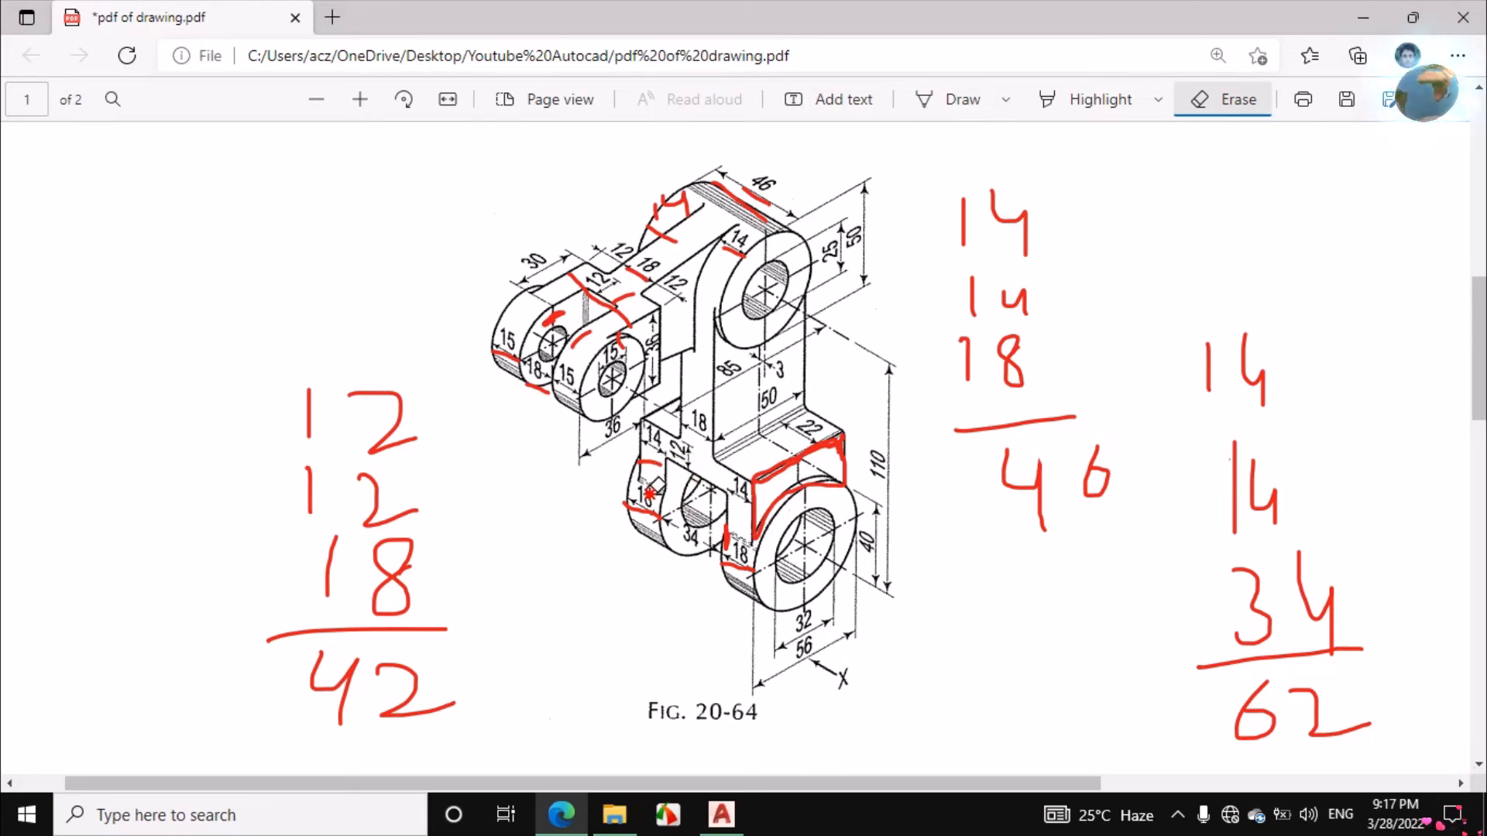
mouse_move(649, 492)
left_mouse_down()
mouse_move(654, 464)
mouse_move(670, 485)
mouse_move(775, 486)
mouse_move(732, 534)
mouse_move(727, 577)
mouse_move(658, 506)
mouse_move(643, 515)
left_mouse_up()
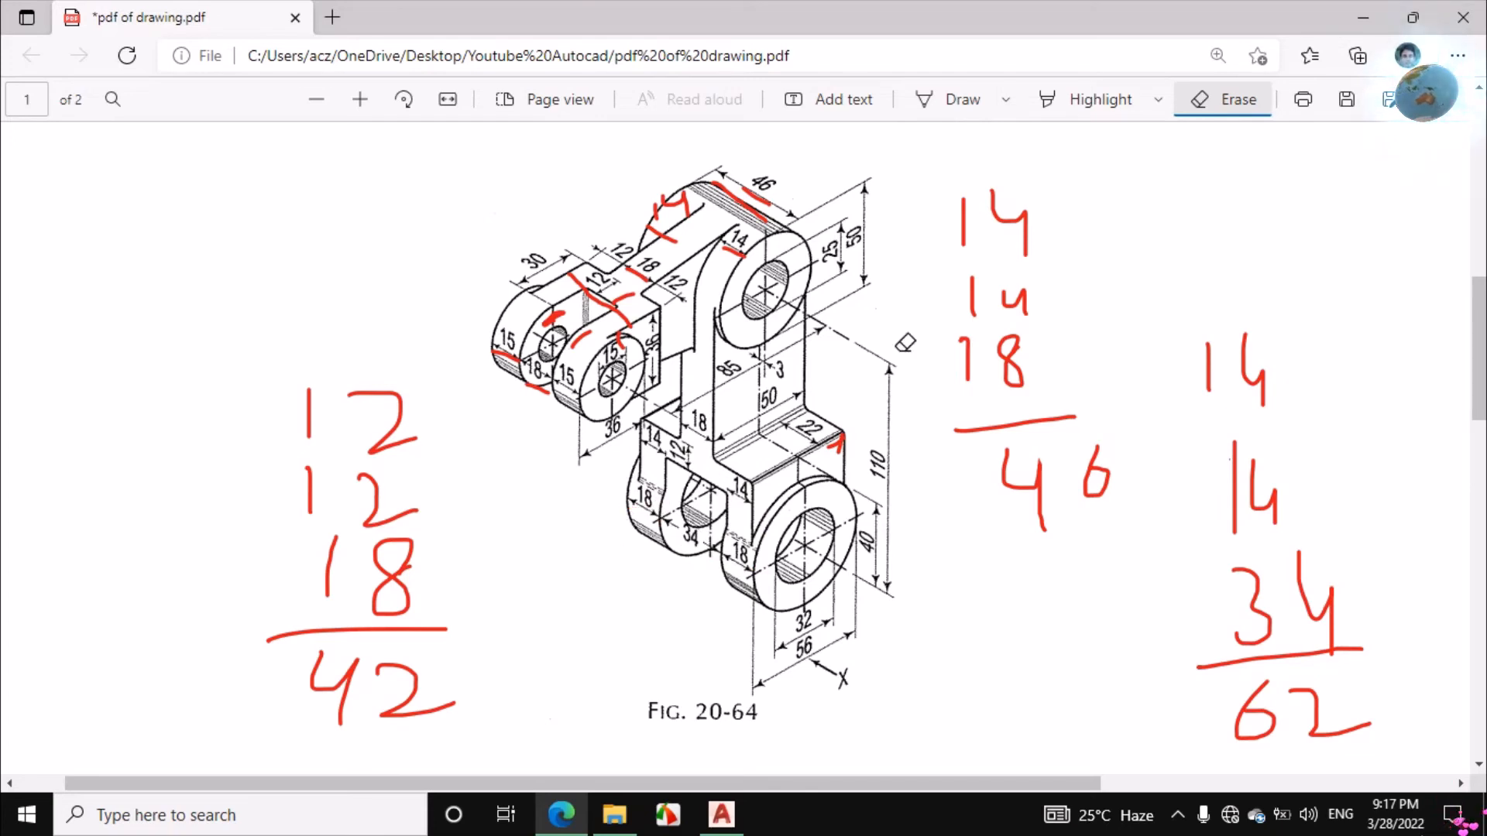
Mark the far lower arm's inner edge and the slot's upper corner in red, erasing the scribble by the 34 dimension.
left_click(949, 101)
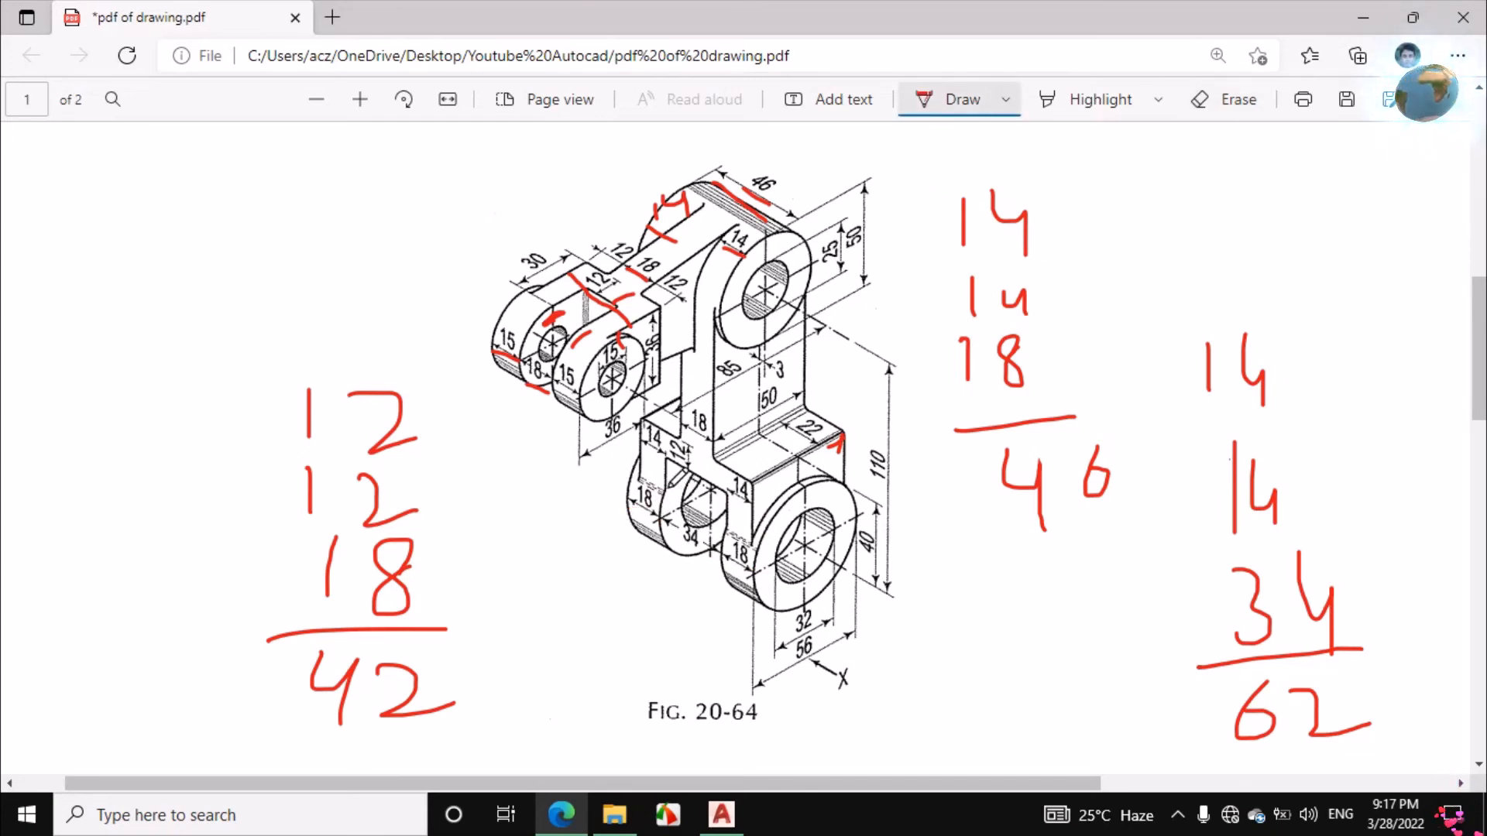
mouse_move(671, 478)
left_mouse_down()
mouse_move(672, 514)
mouse_move(701, 464)
left_mouse_up()
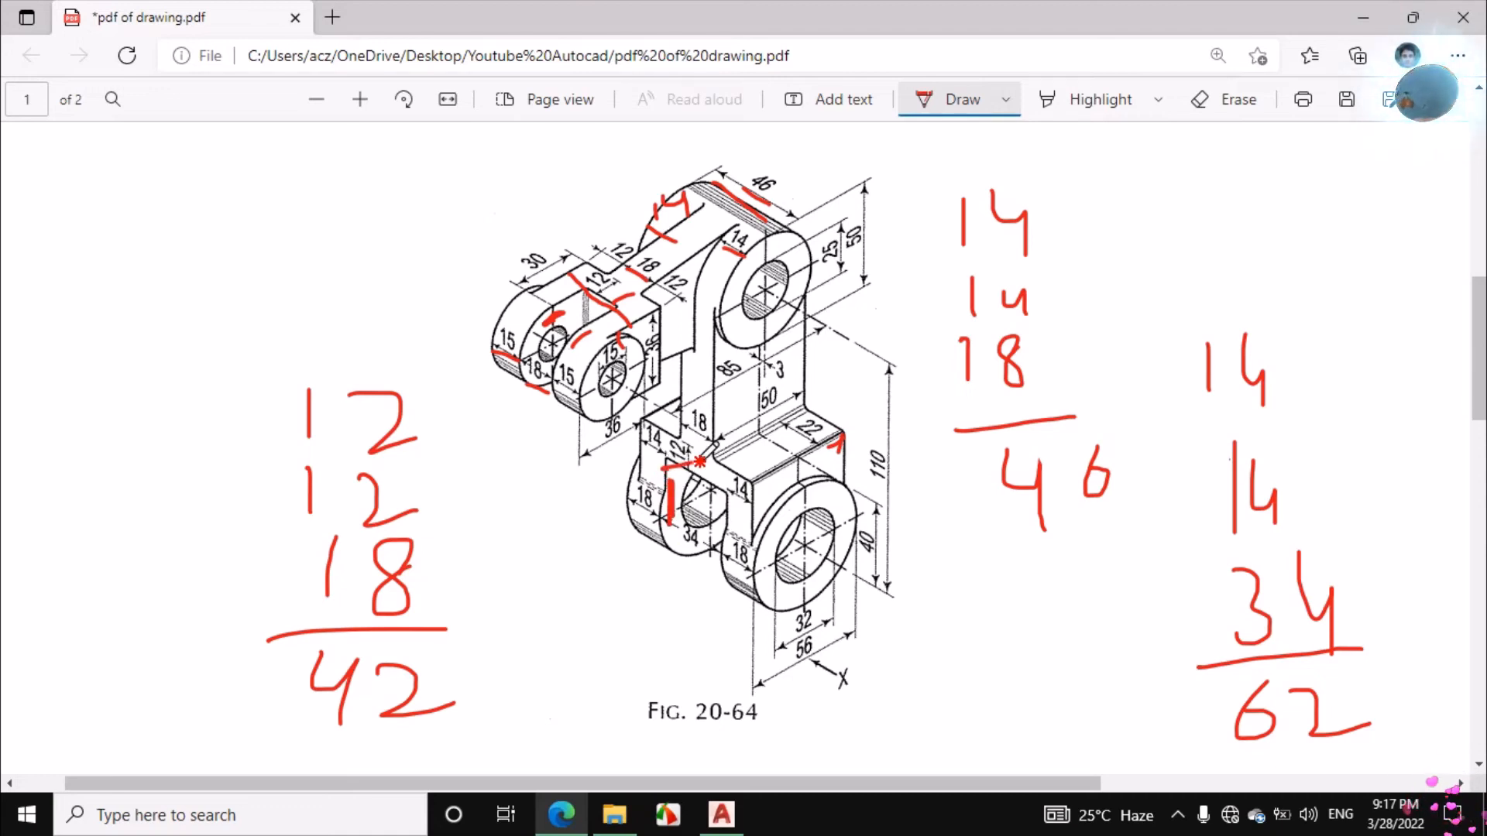
mouse_move(673, 534)
left_mouse_down()
mouse_move(706, 534)
mouse_move(677, 536)
left_mouse_up()
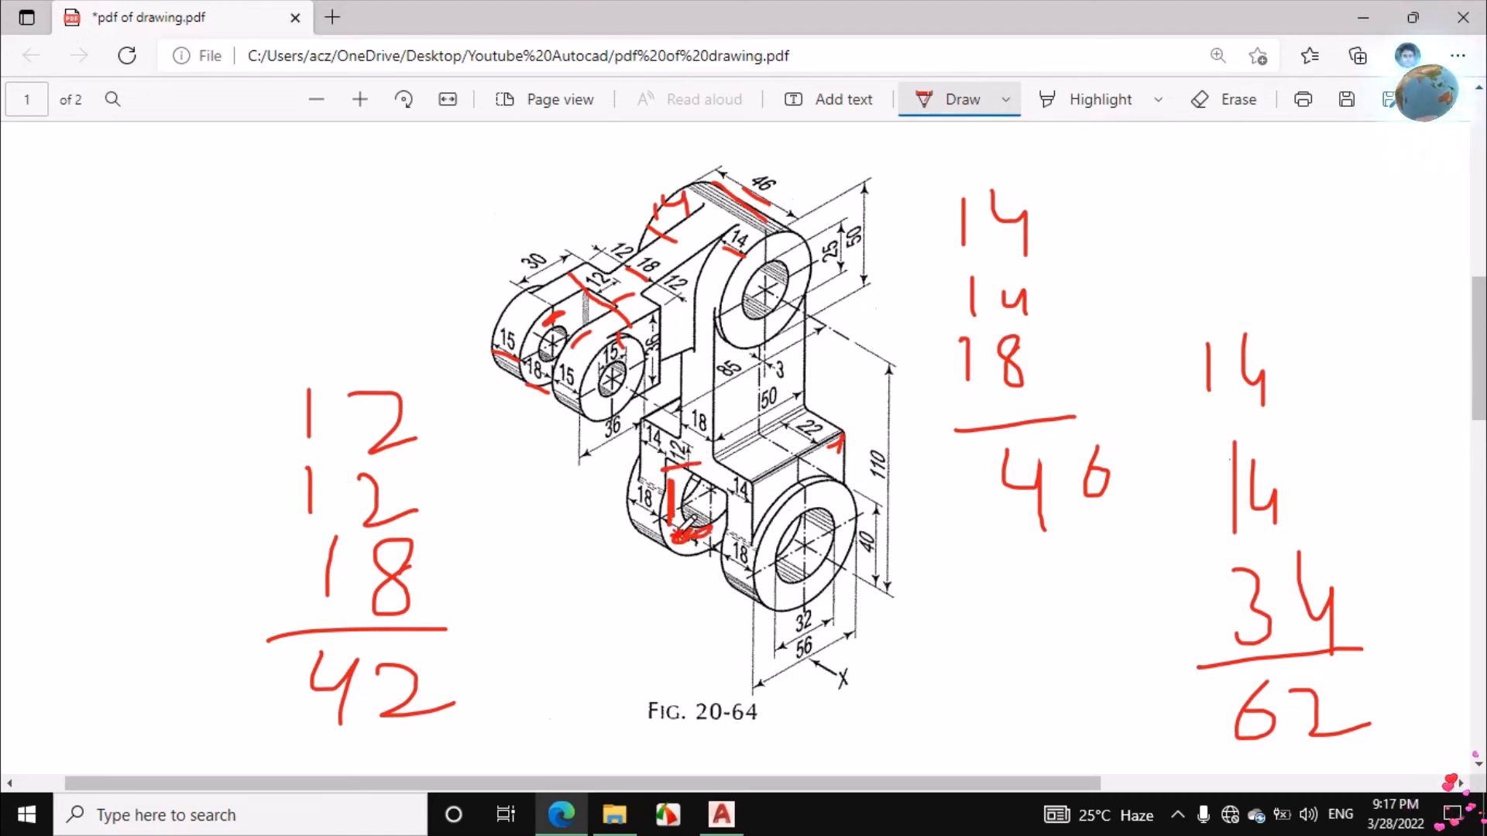
left_click(1222, 99)
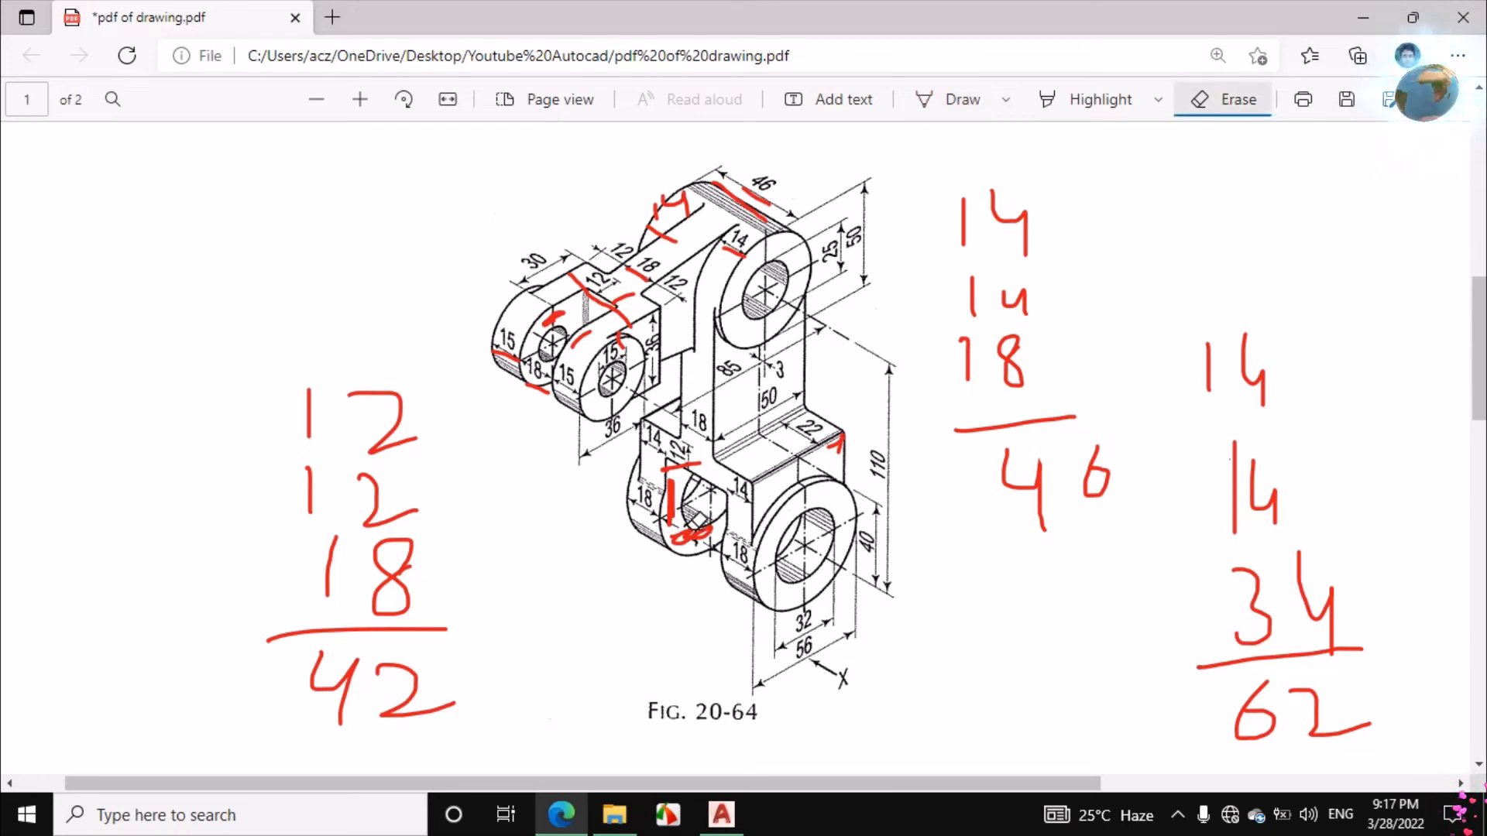
left_click(686, 536)
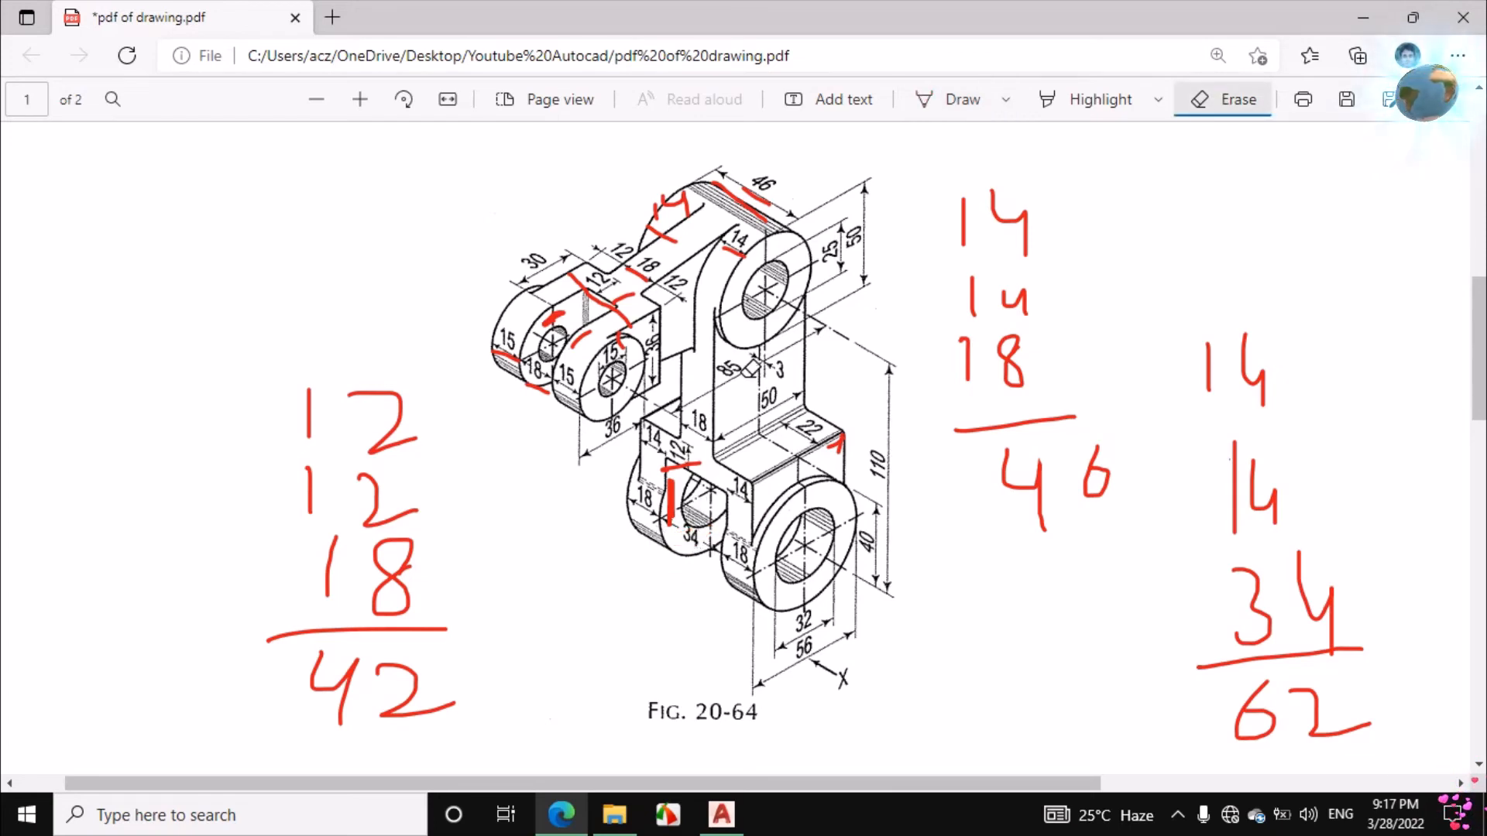
Mark the near arm's inner edge, both arms' lower ends and the far ring's 18 width in red.
left_click(950, 102)
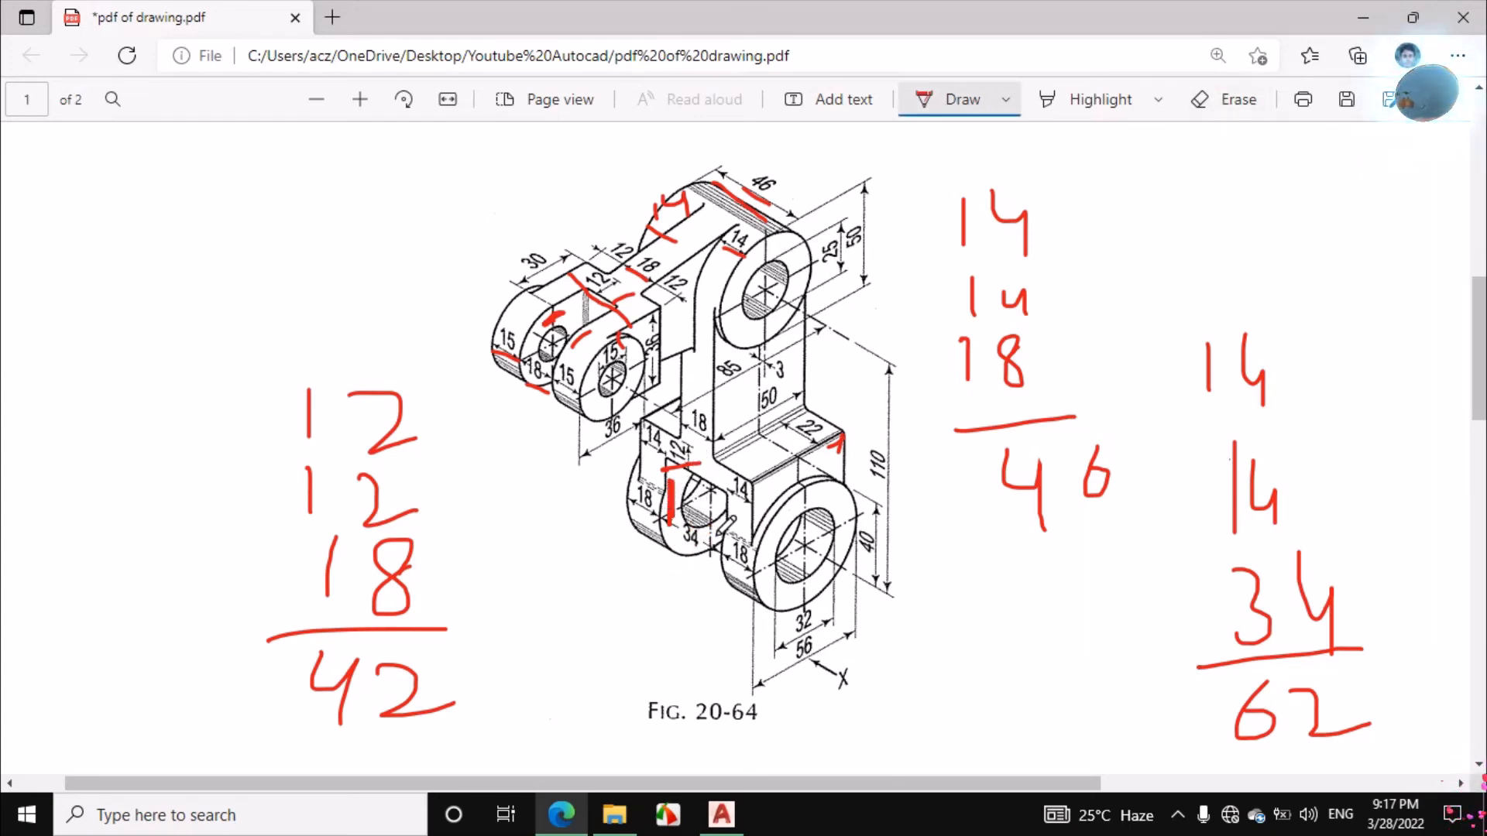
mouse_move(725, 514)
left_mouse_down()
mouse_move(721, 545)
mouse_move(767, 534)
left_mouse_up()
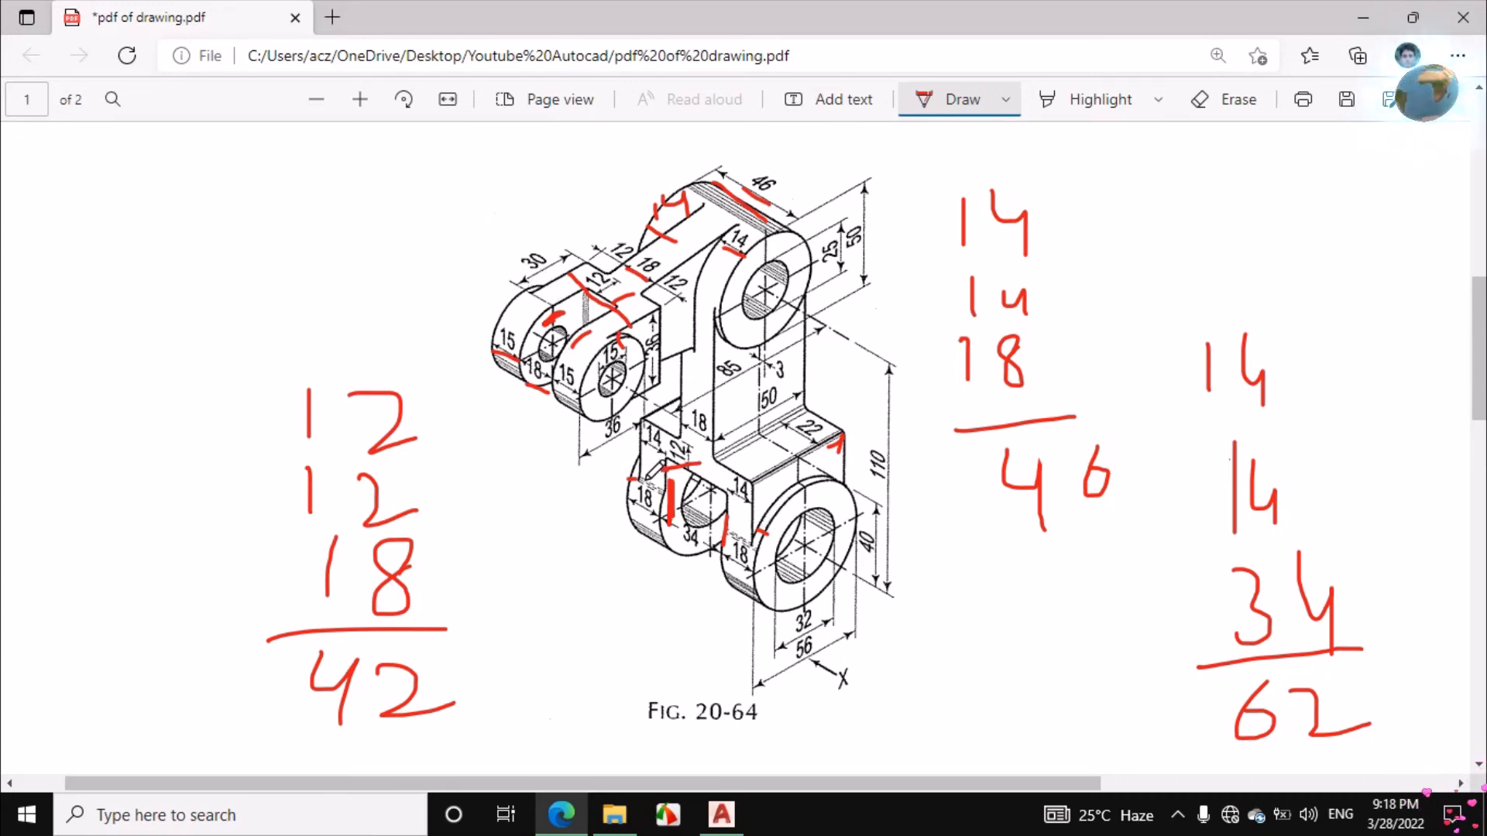
left_click_drag(675, 474, 677, 513)
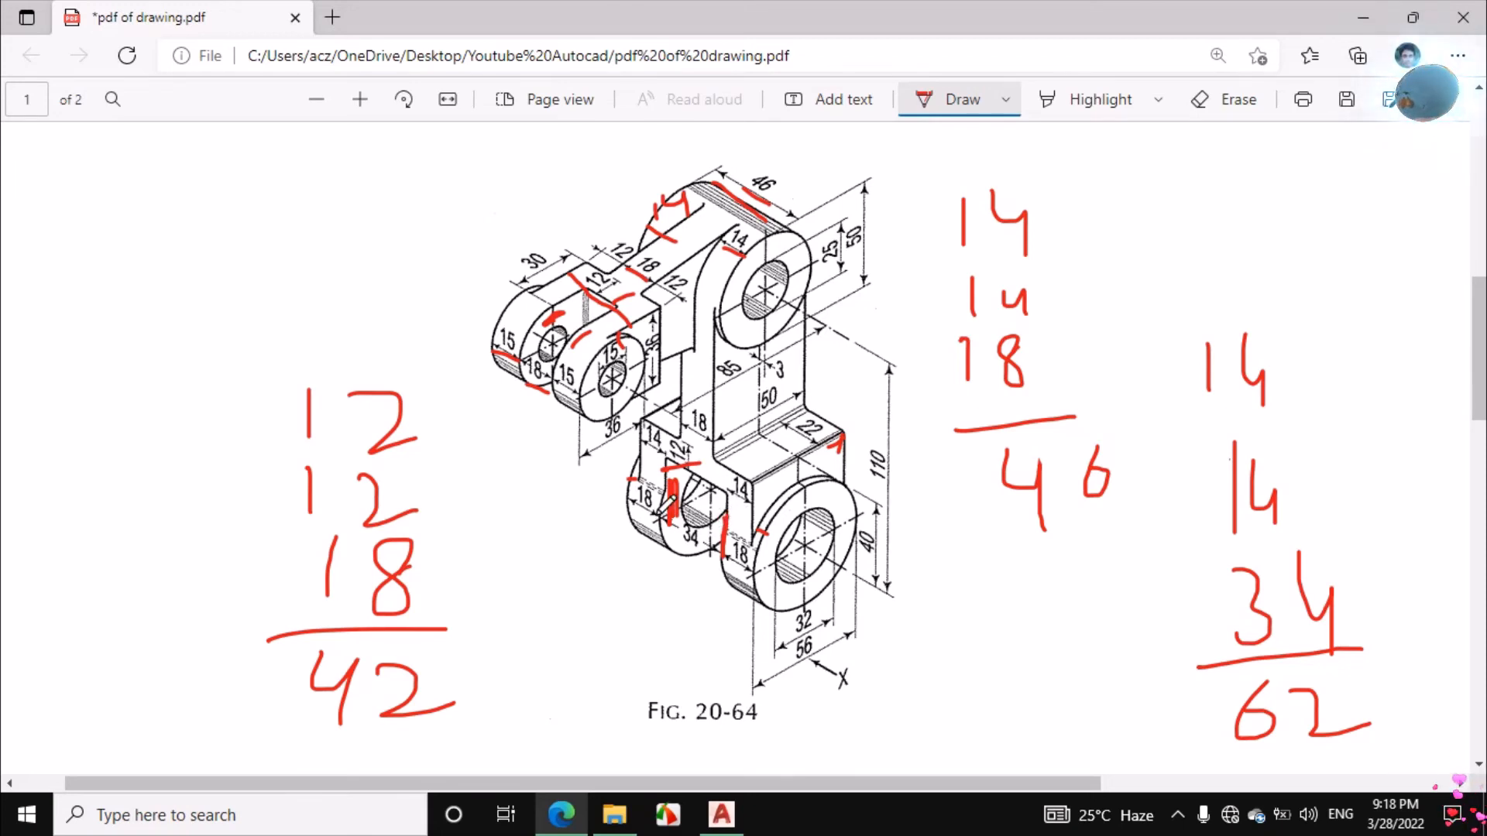
left_click_drag(658, 515, 627, 509)
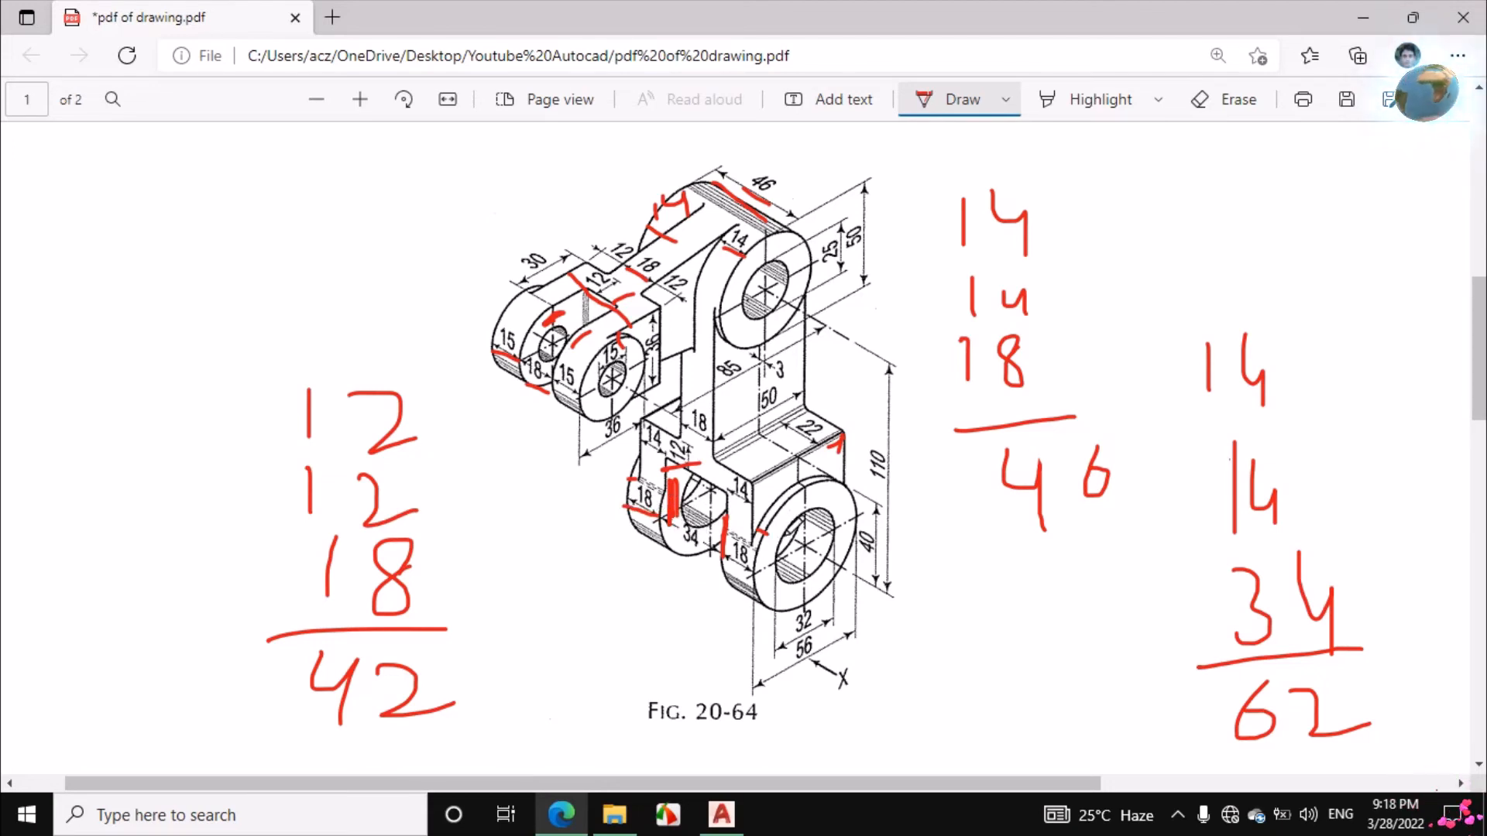
Switch back to AutoCAD and presspull the area between the two concentric circles 18 outward to form the lower fork's ring.
left_click(721, 815)
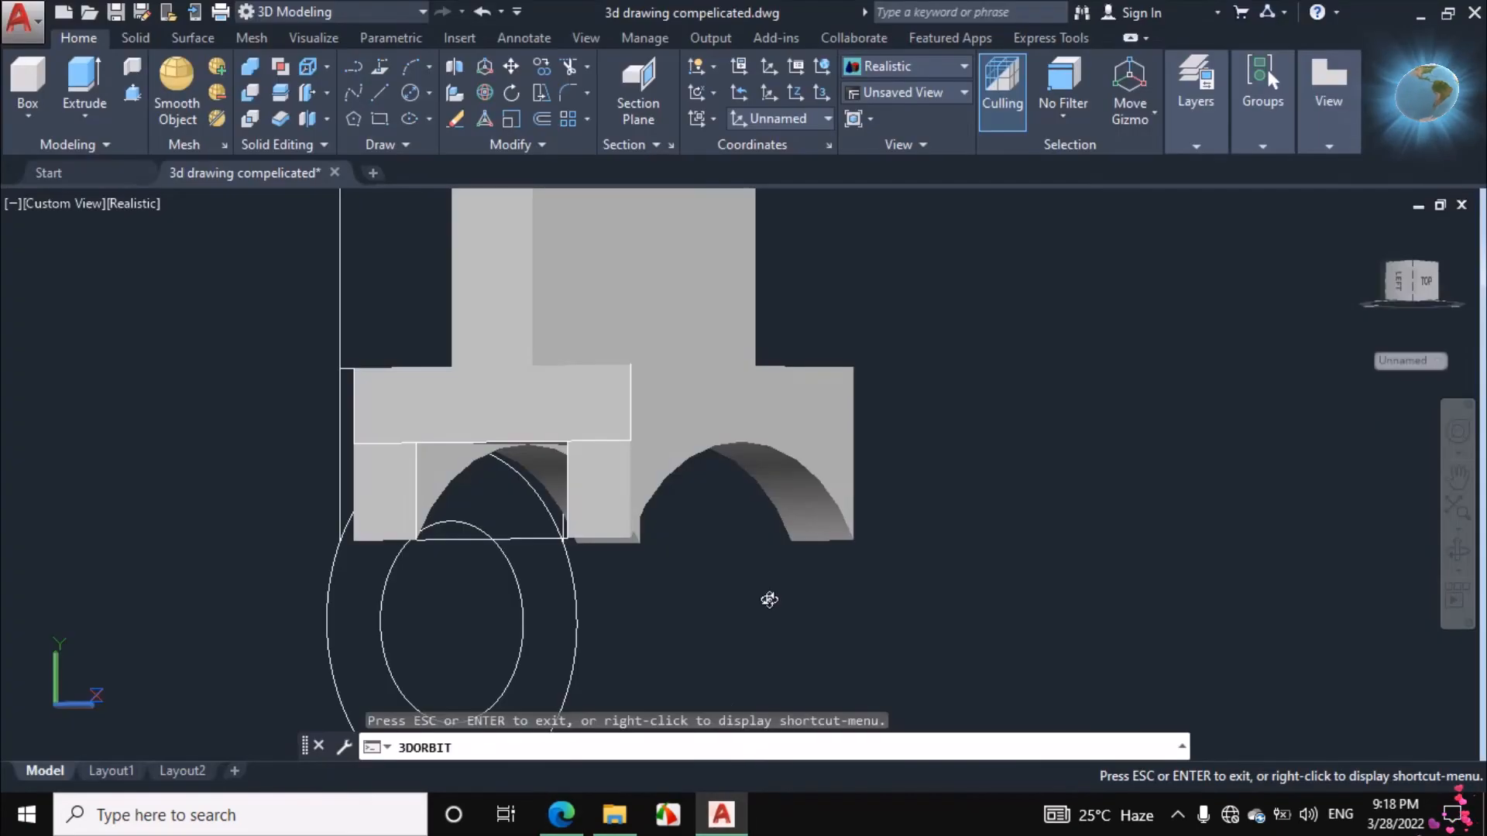
right_click(941, 427)
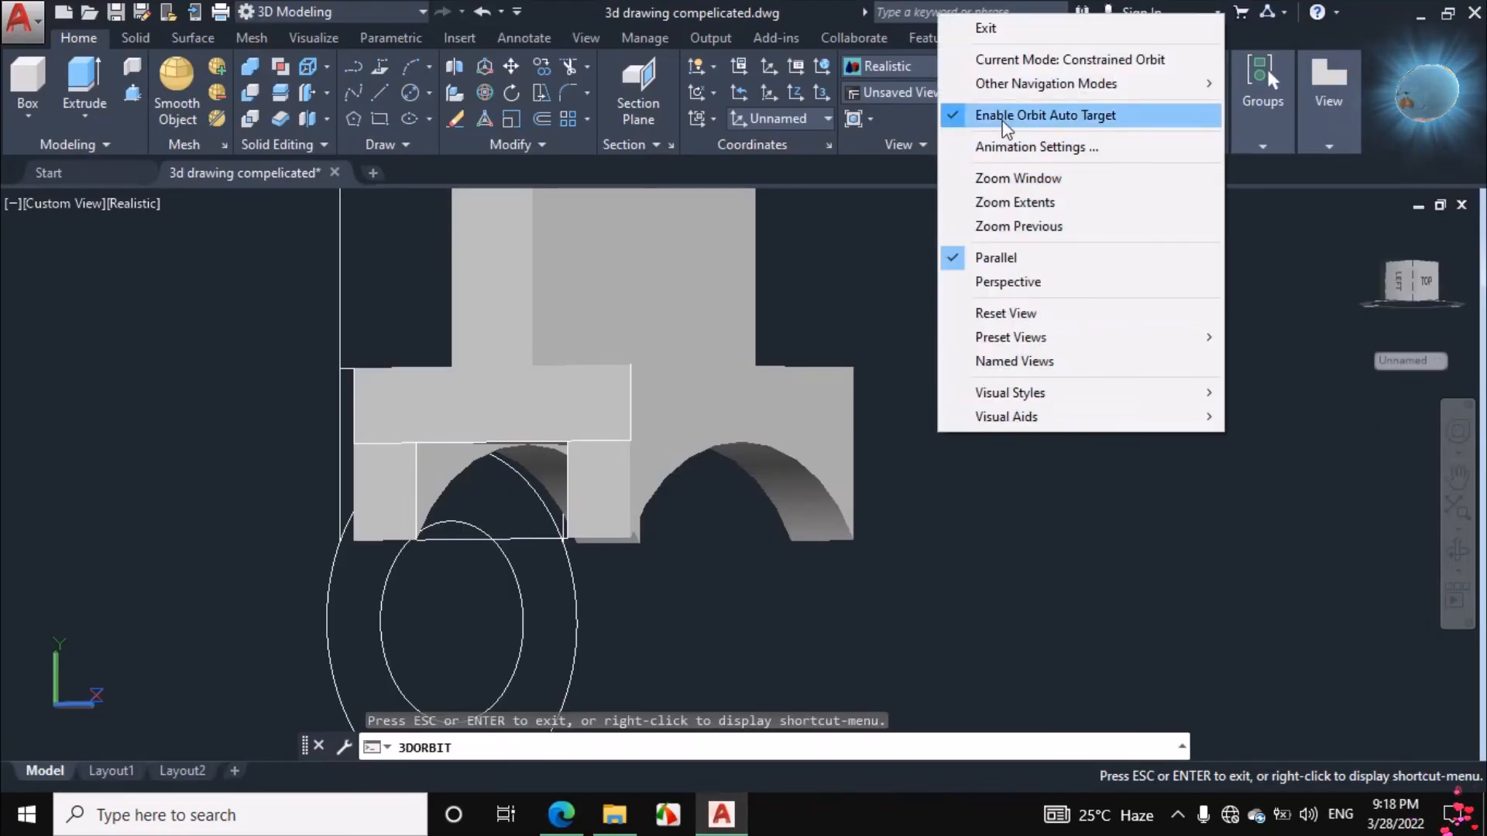
left_click(1033, 28)
scroll(1006, 573, "down", 5)
scroll(937, 628, "up", 3)
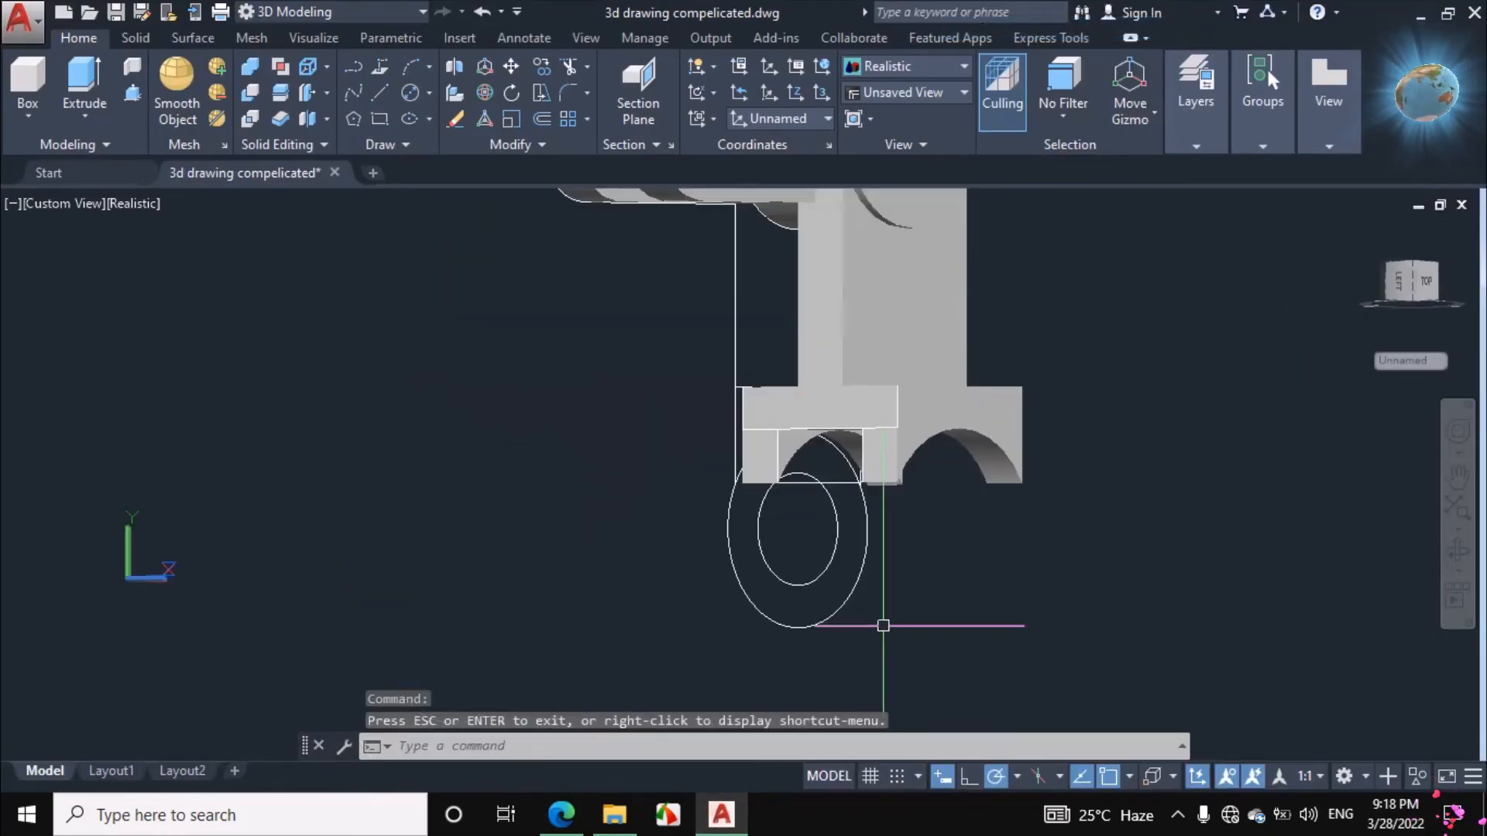
left_click(132, 93)
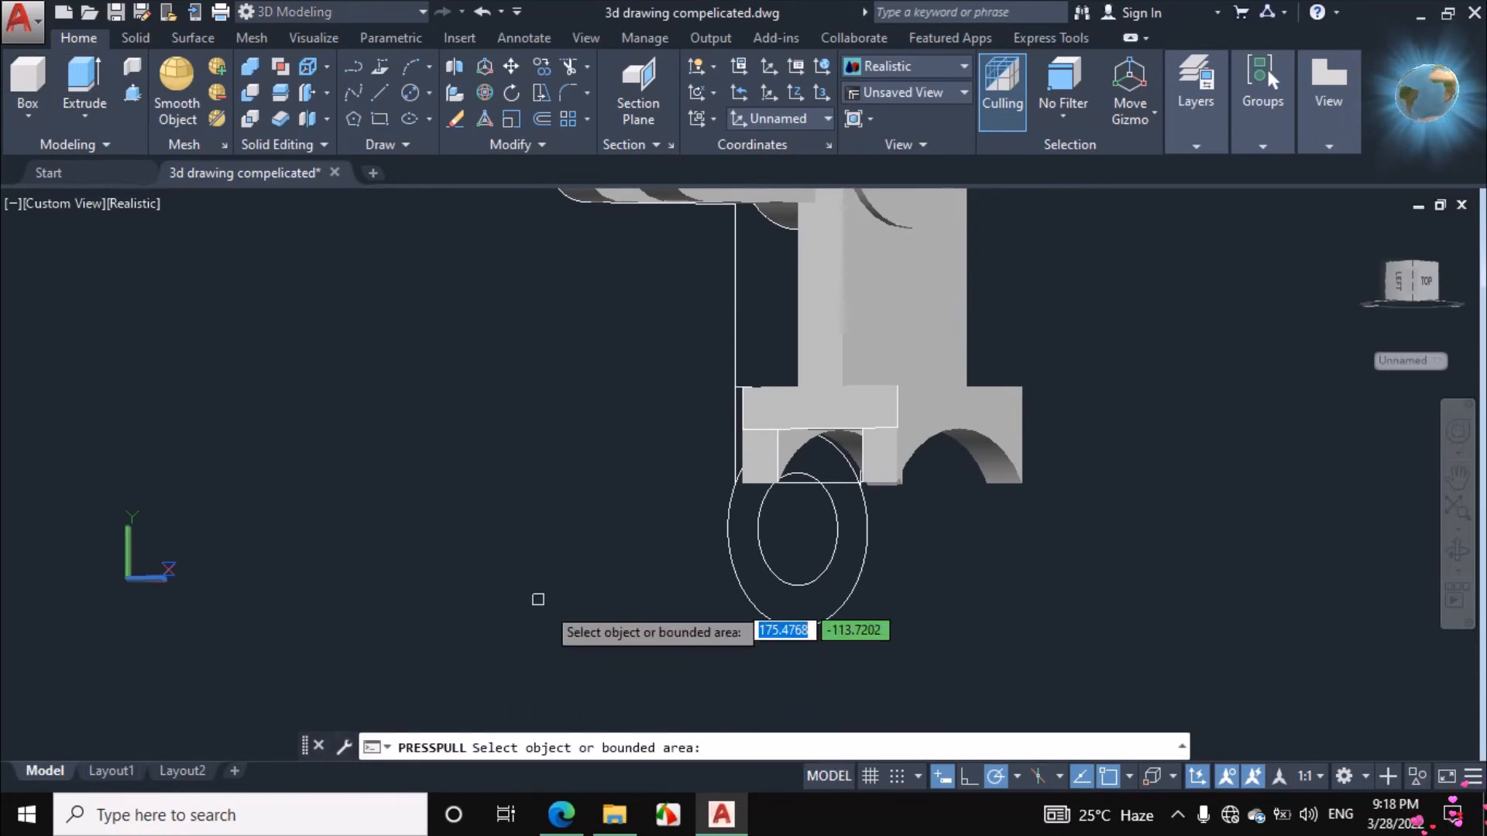
left_click(780, 603)
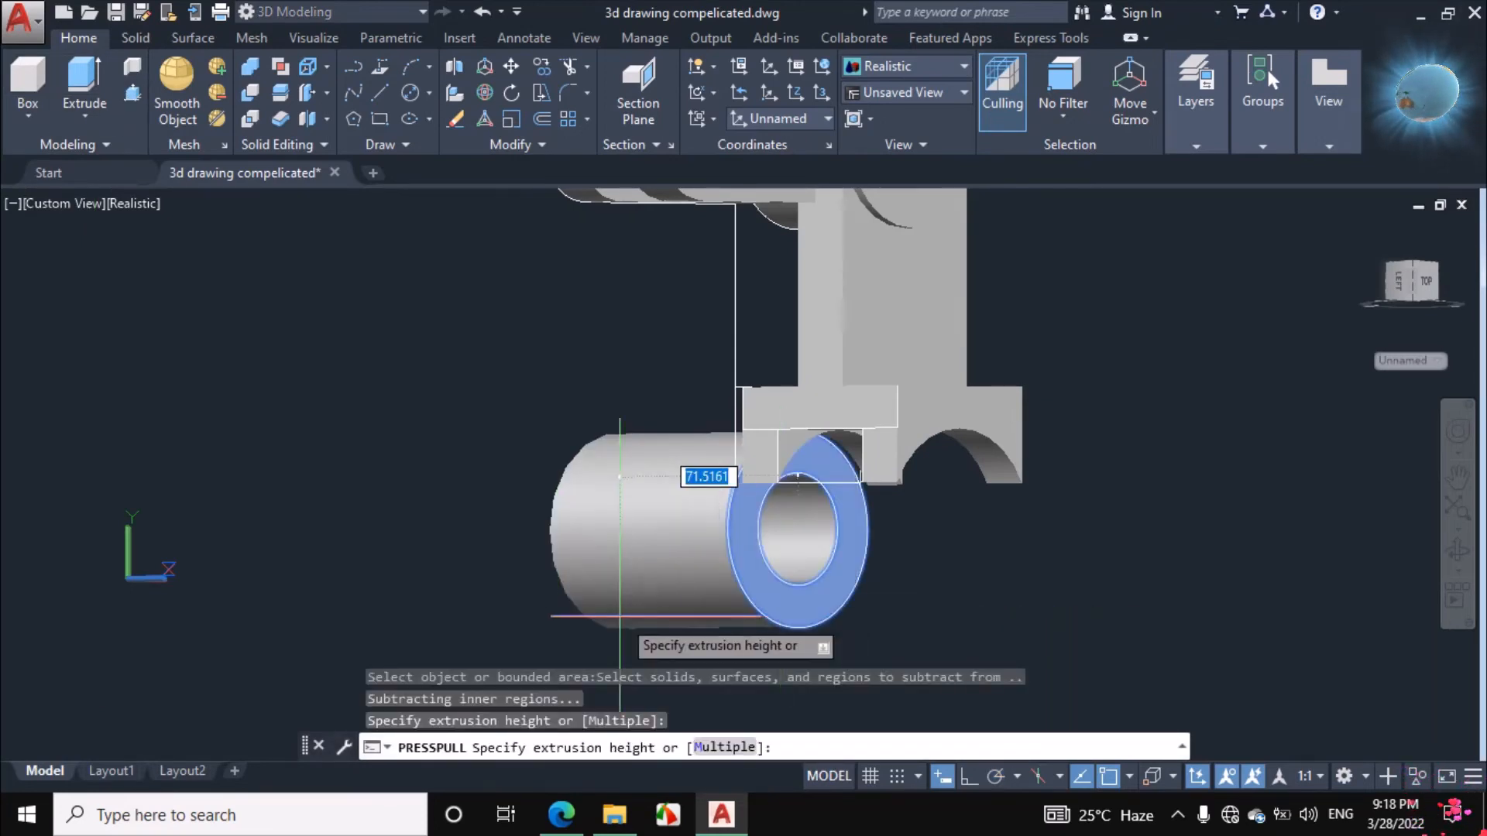
type("18")
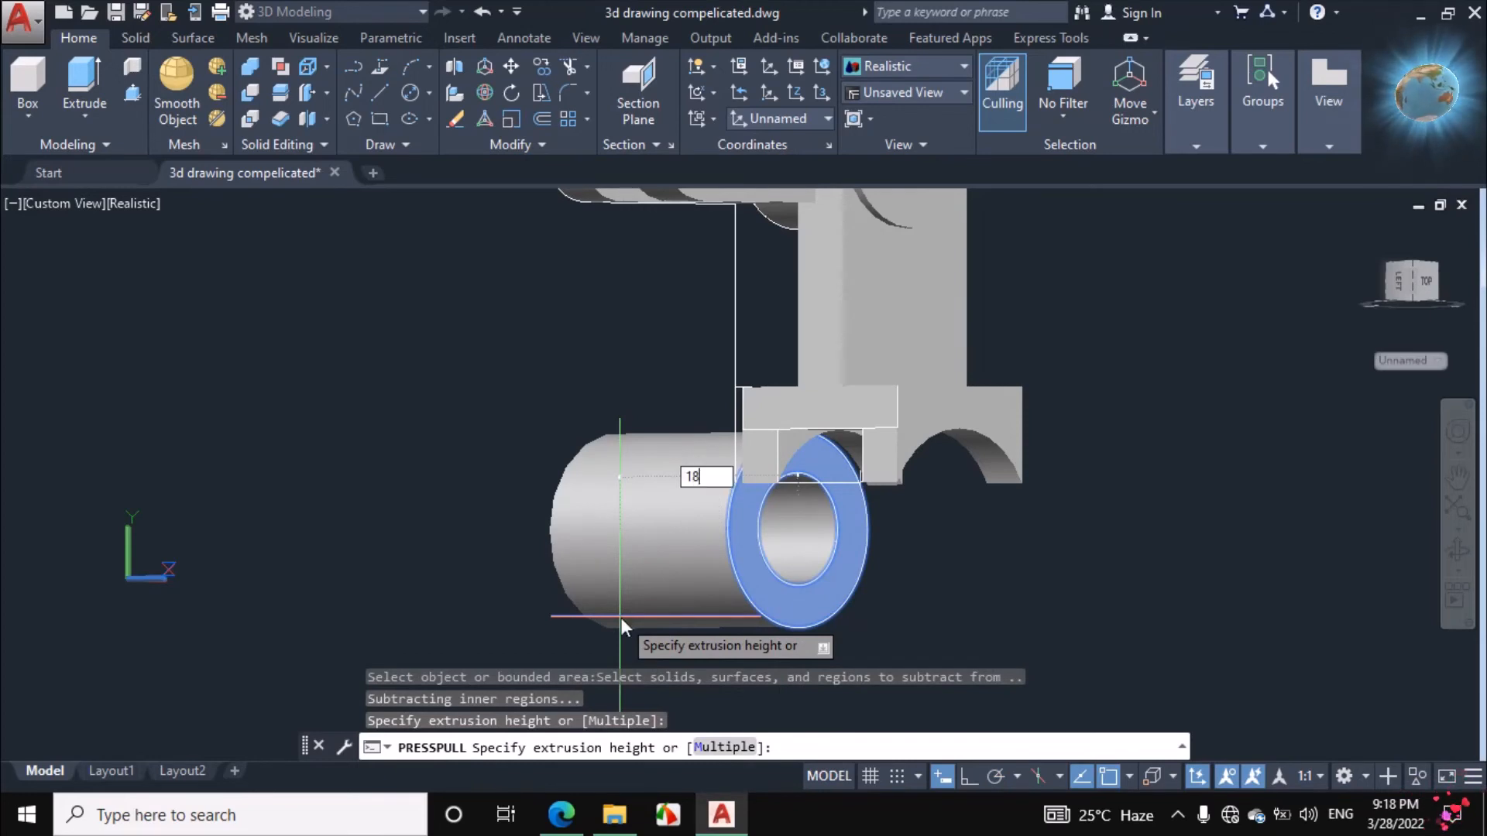
key("Return")
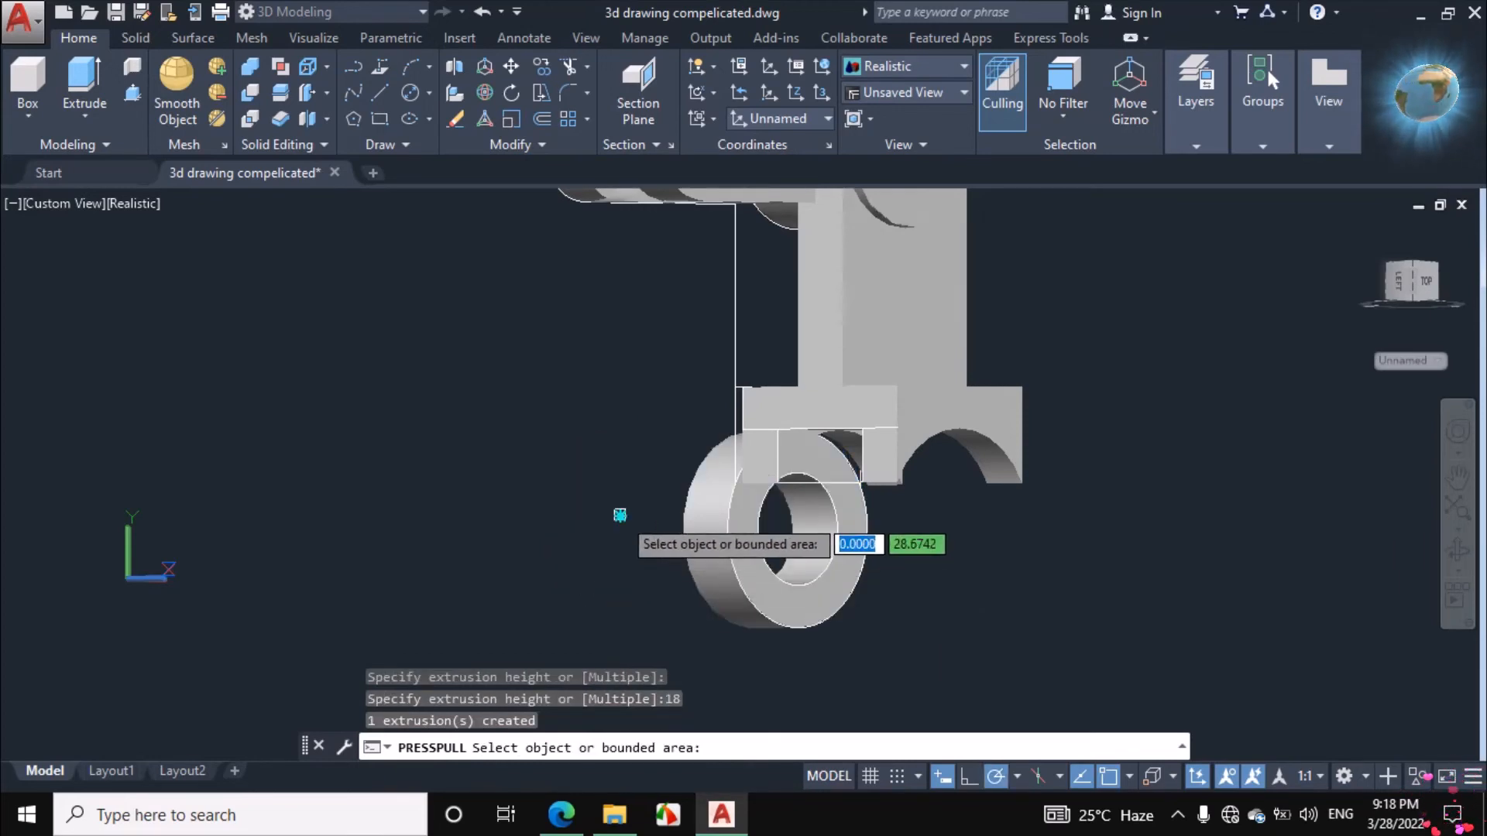
key("Return")
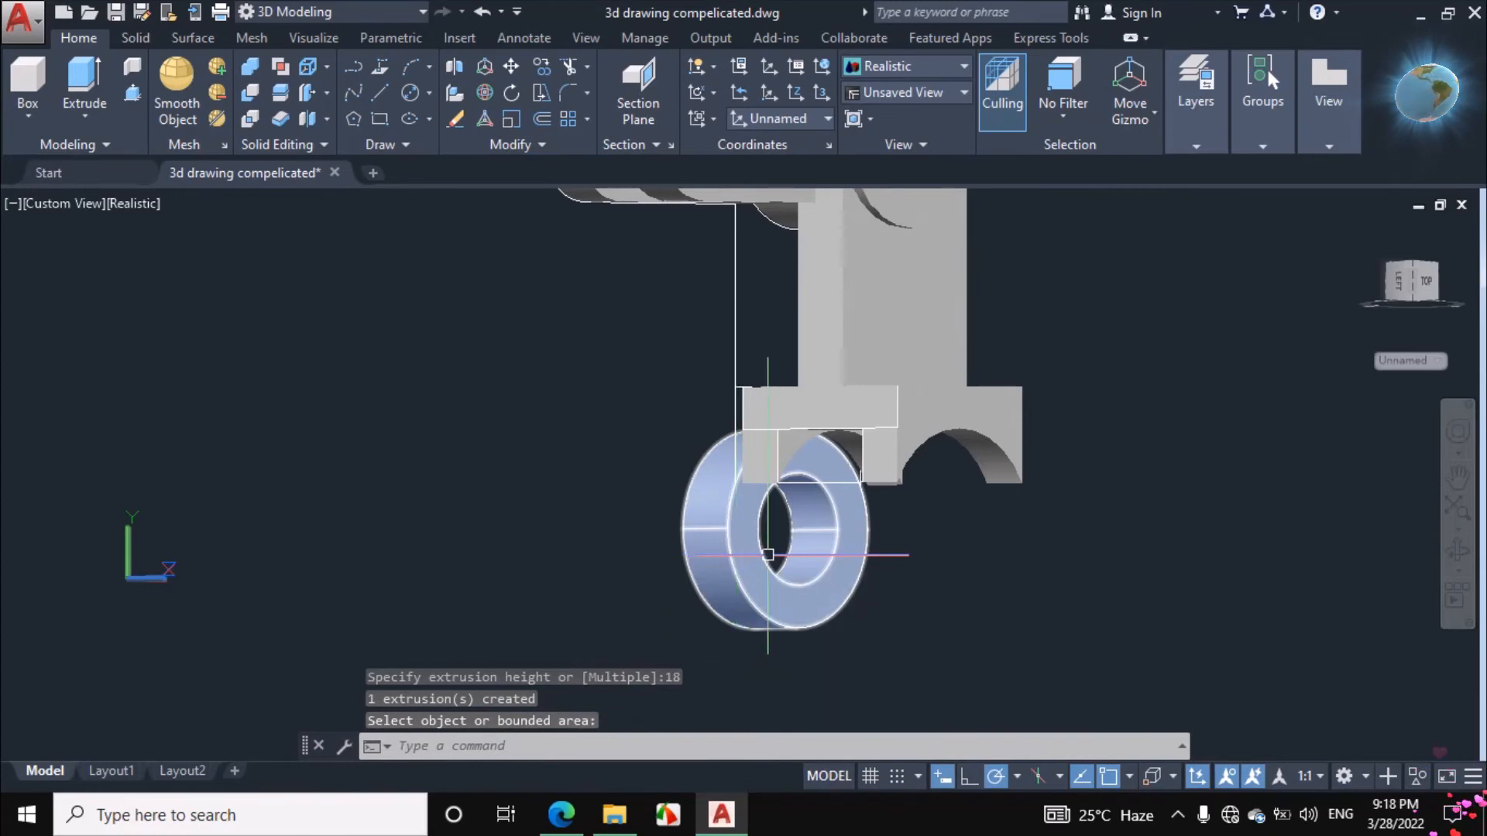
left_click(1457, 551)
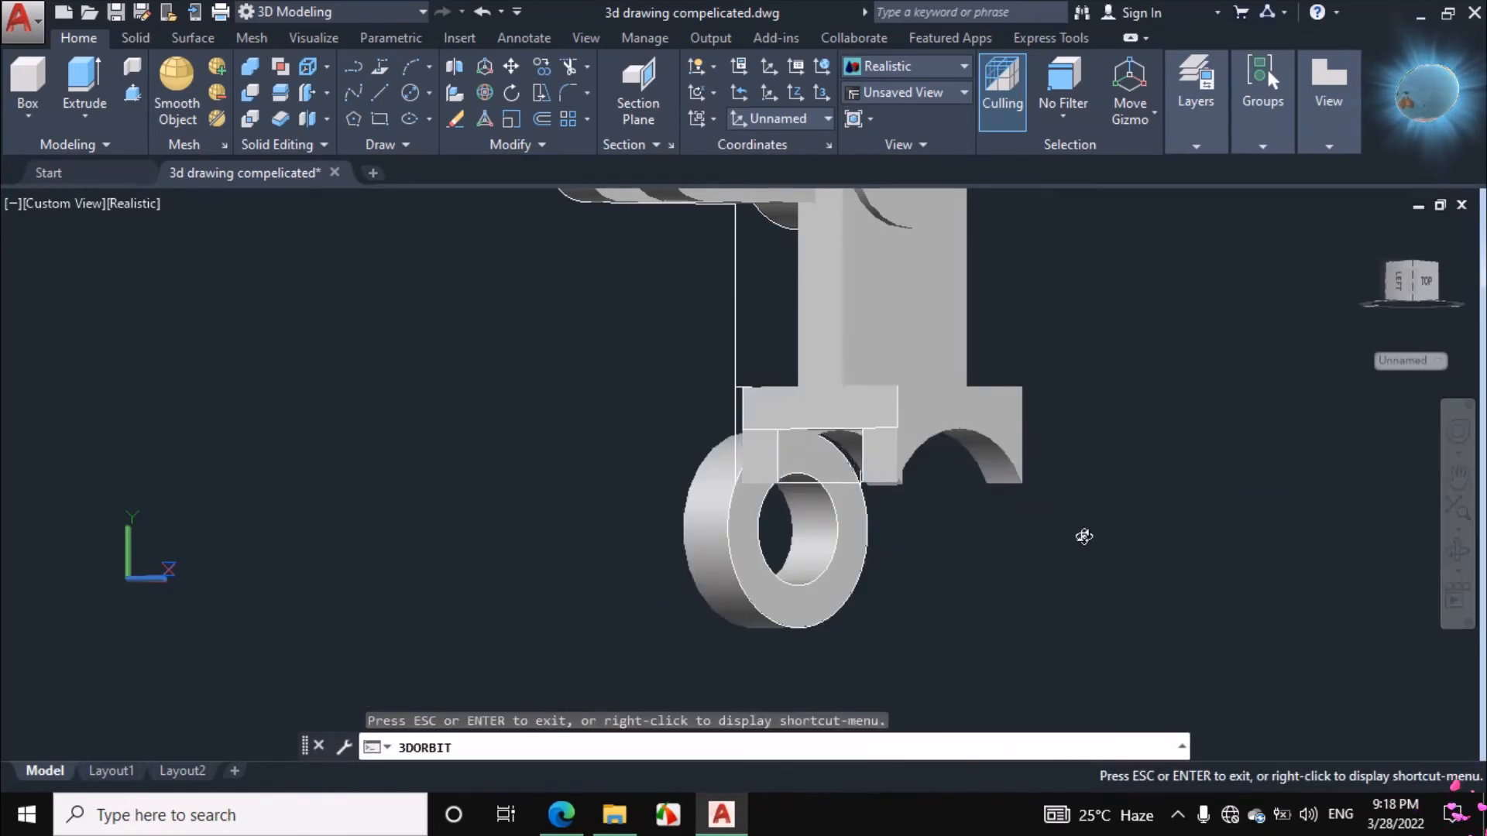
left_click_drag(1082, 534, 993, 490)
scroll(956, 460, "up", 4)
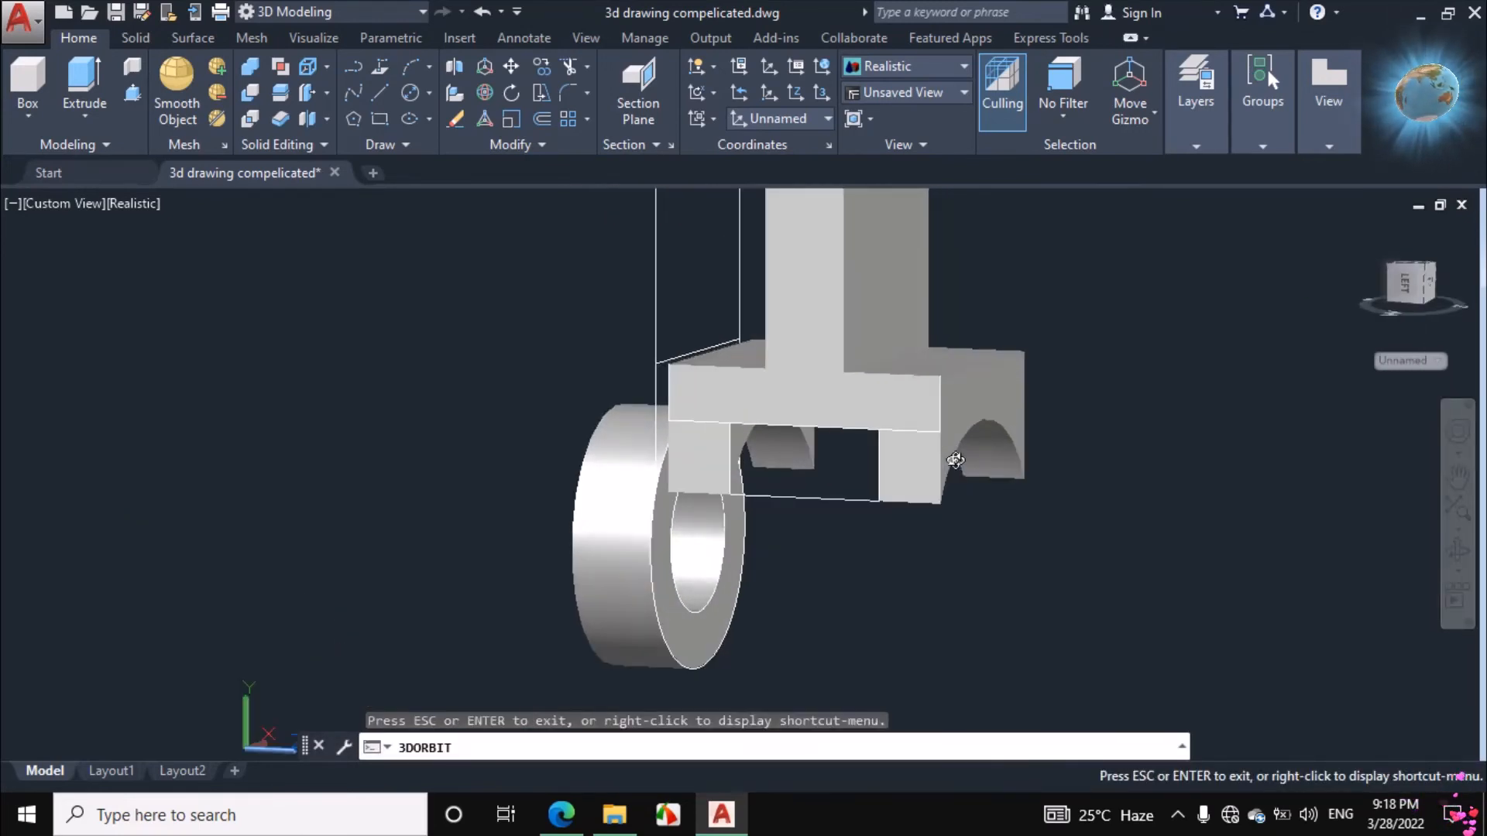
Copy the ring about 52 units outward along the negative Z axis, away from the lower fork.
right_click(1116, 515)
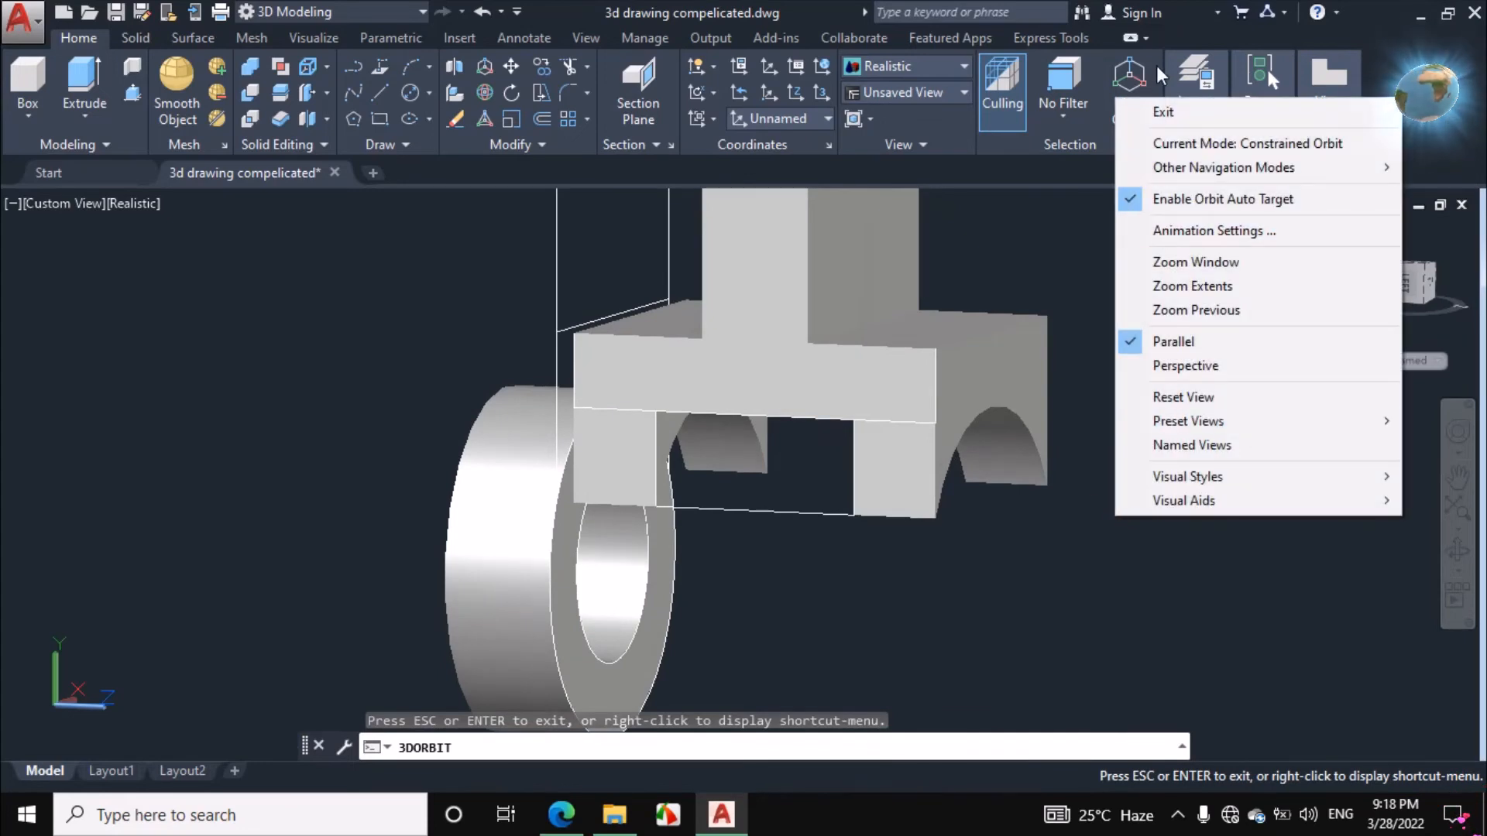
left_click(1160, 113)
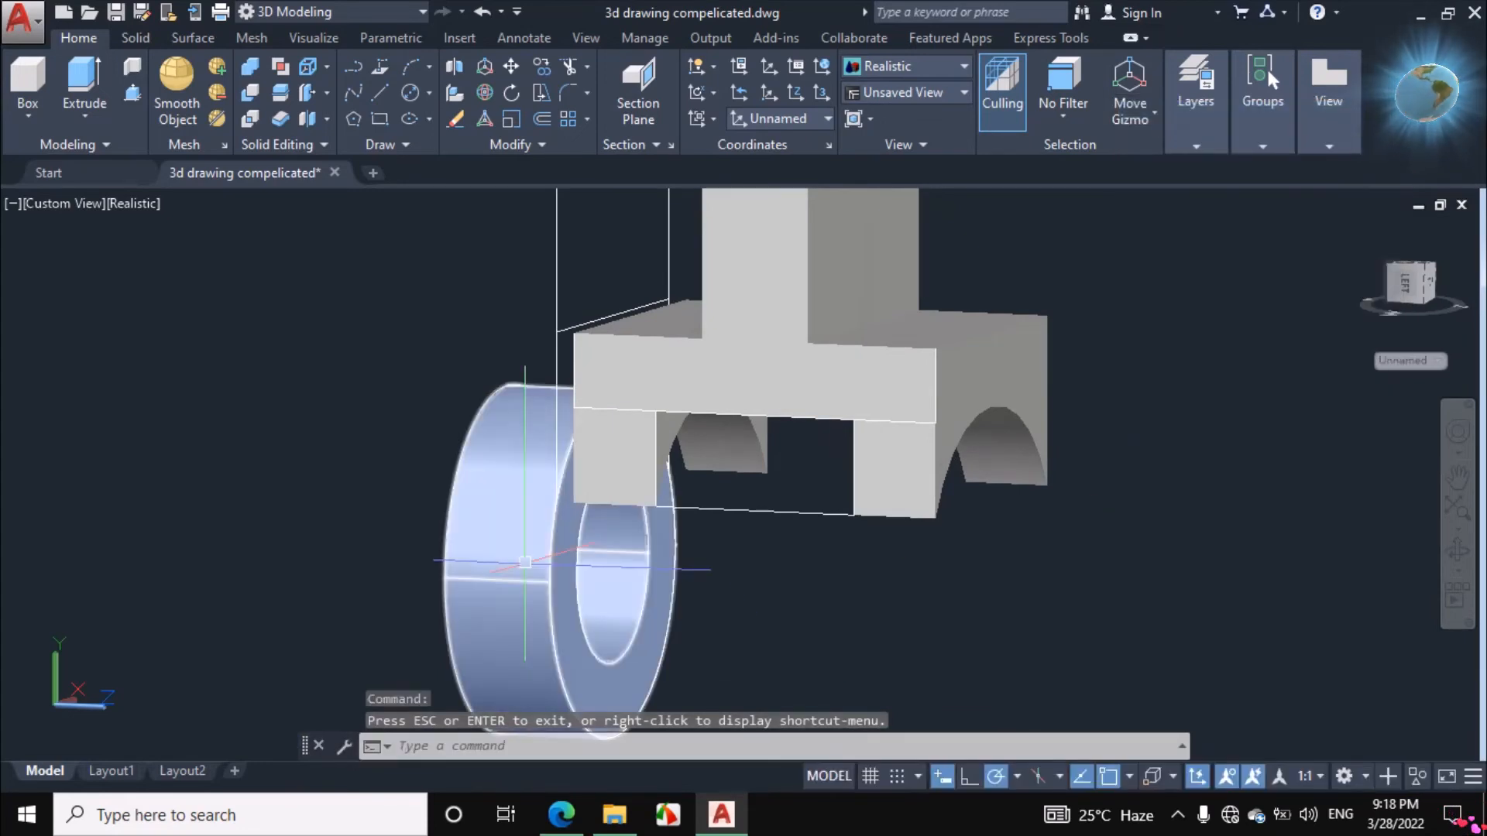
left_click(525, 563)
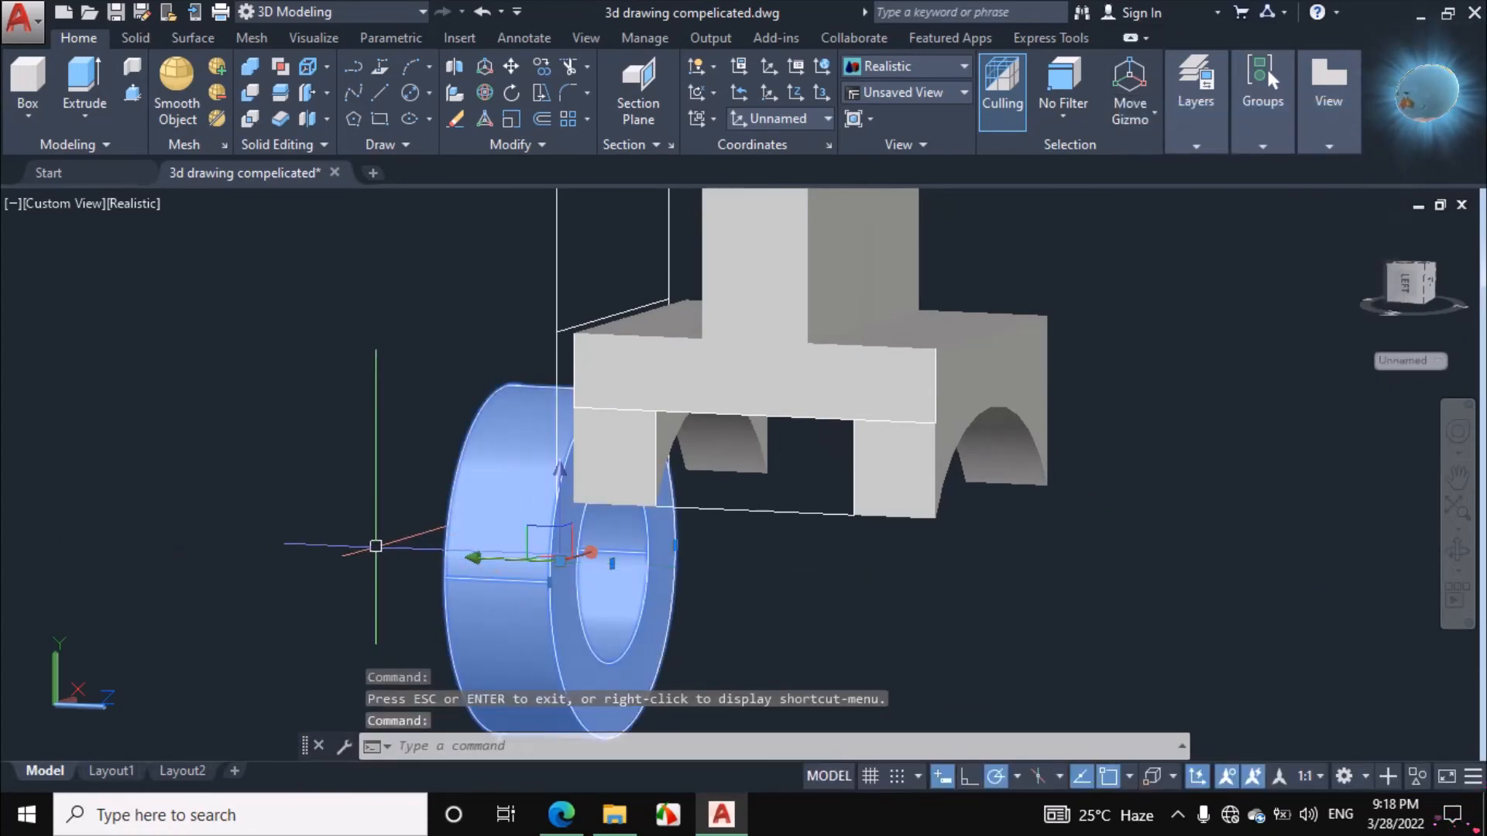
type("o")
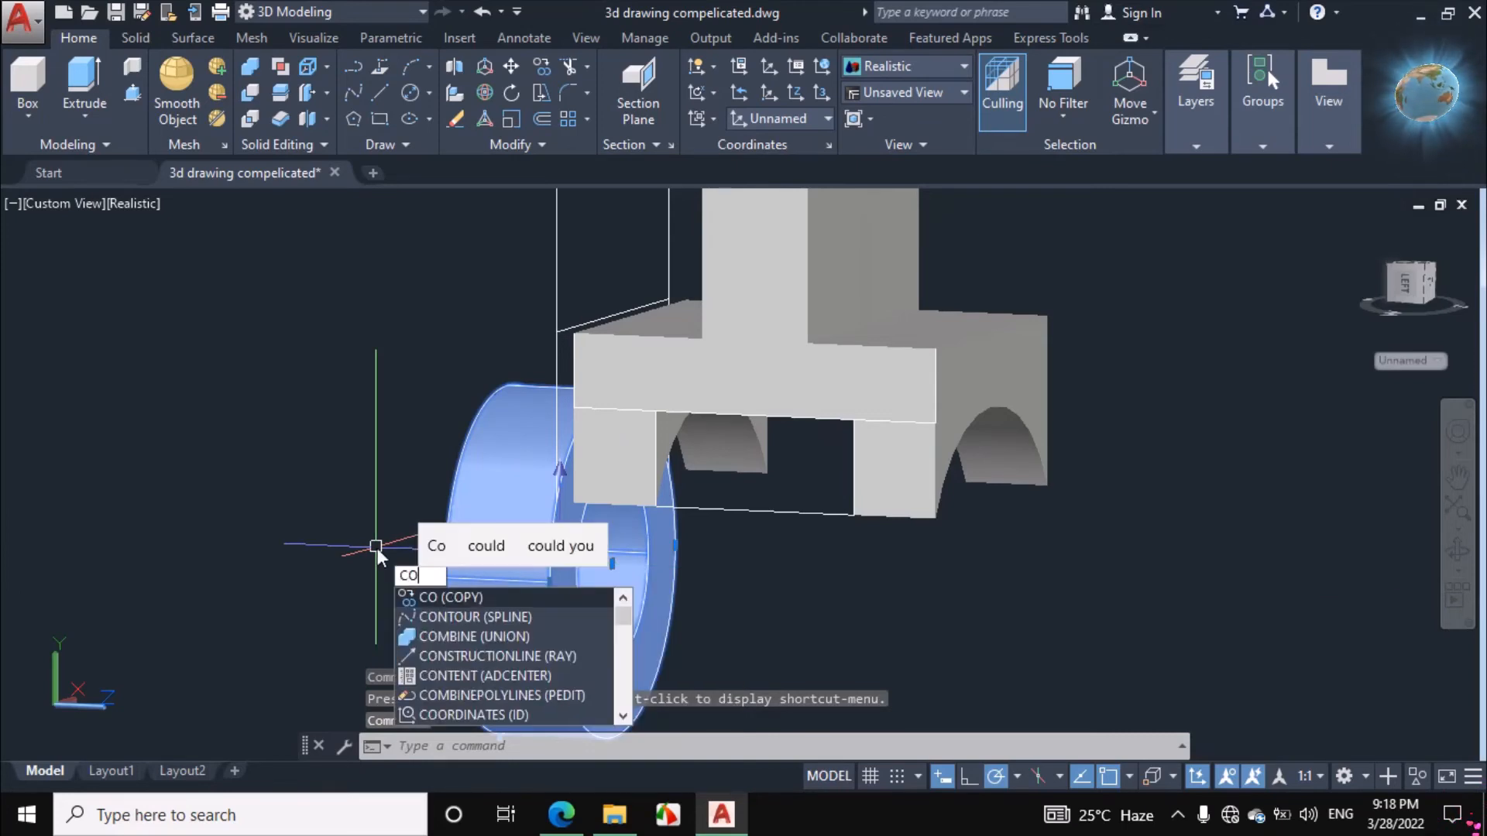
key("Return")
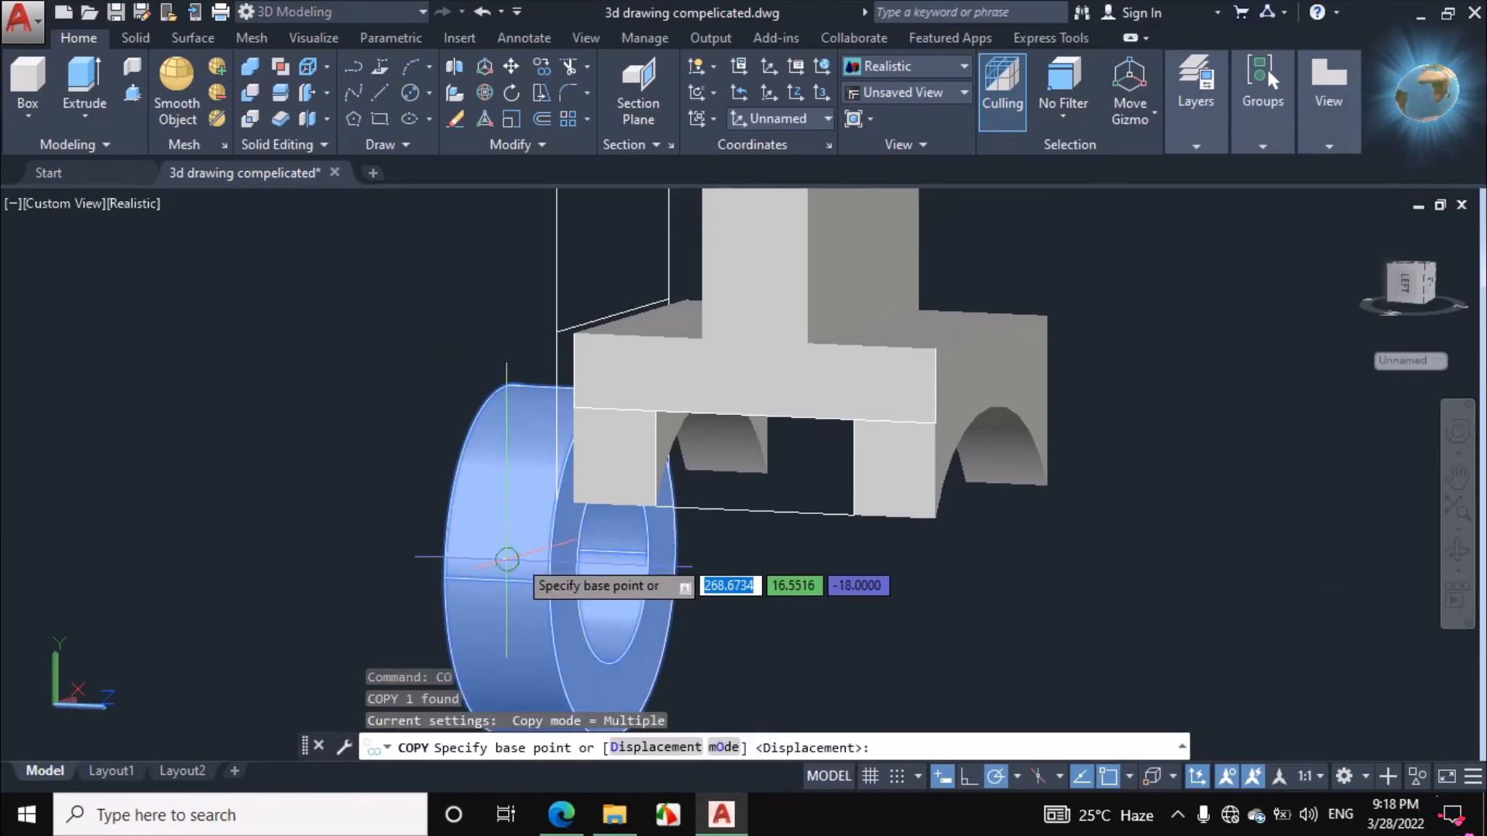
left_click(612, 563)
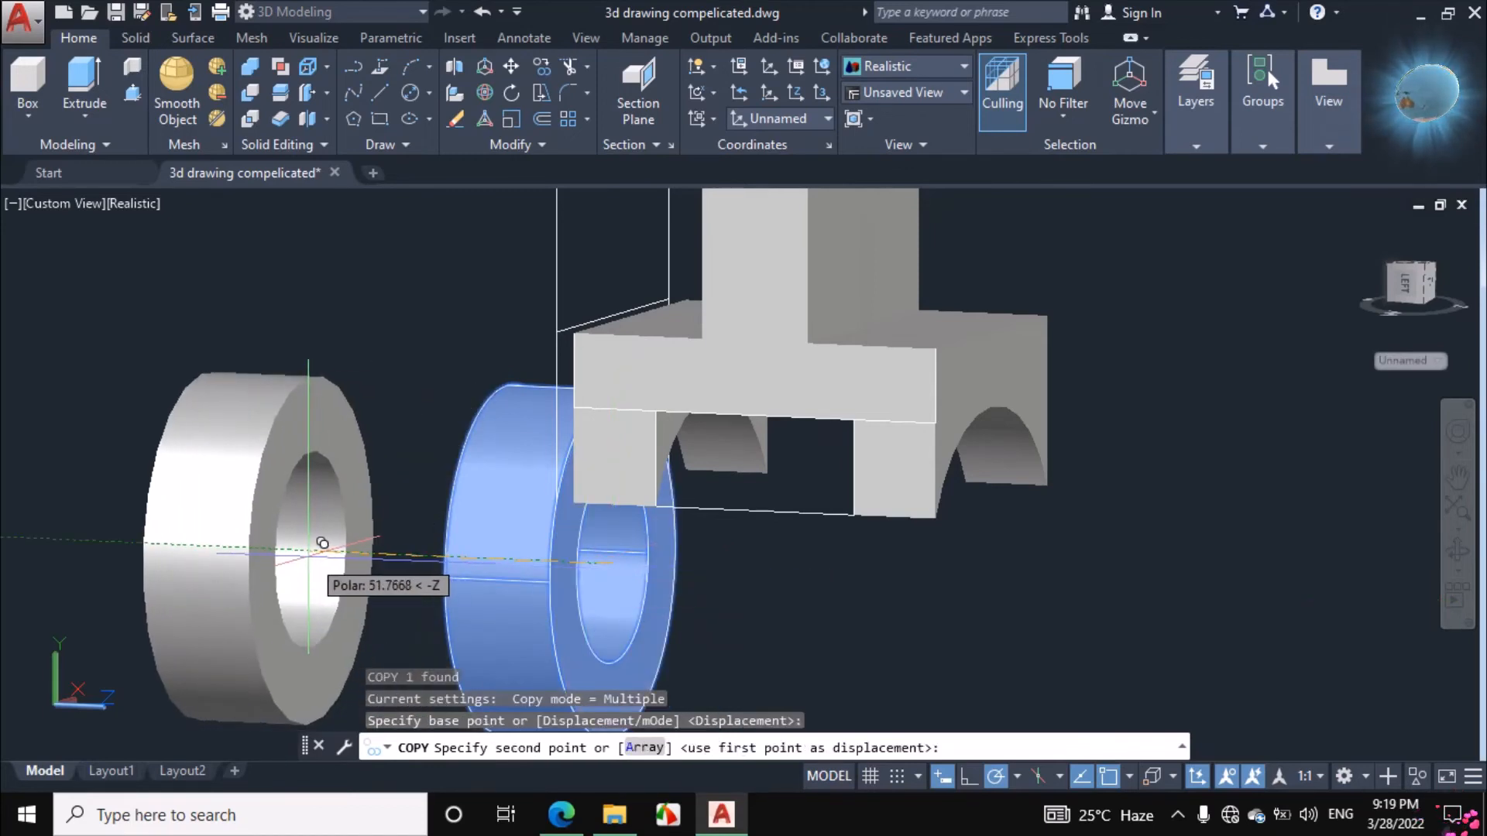
left_click(322, 543)
key("Escape")
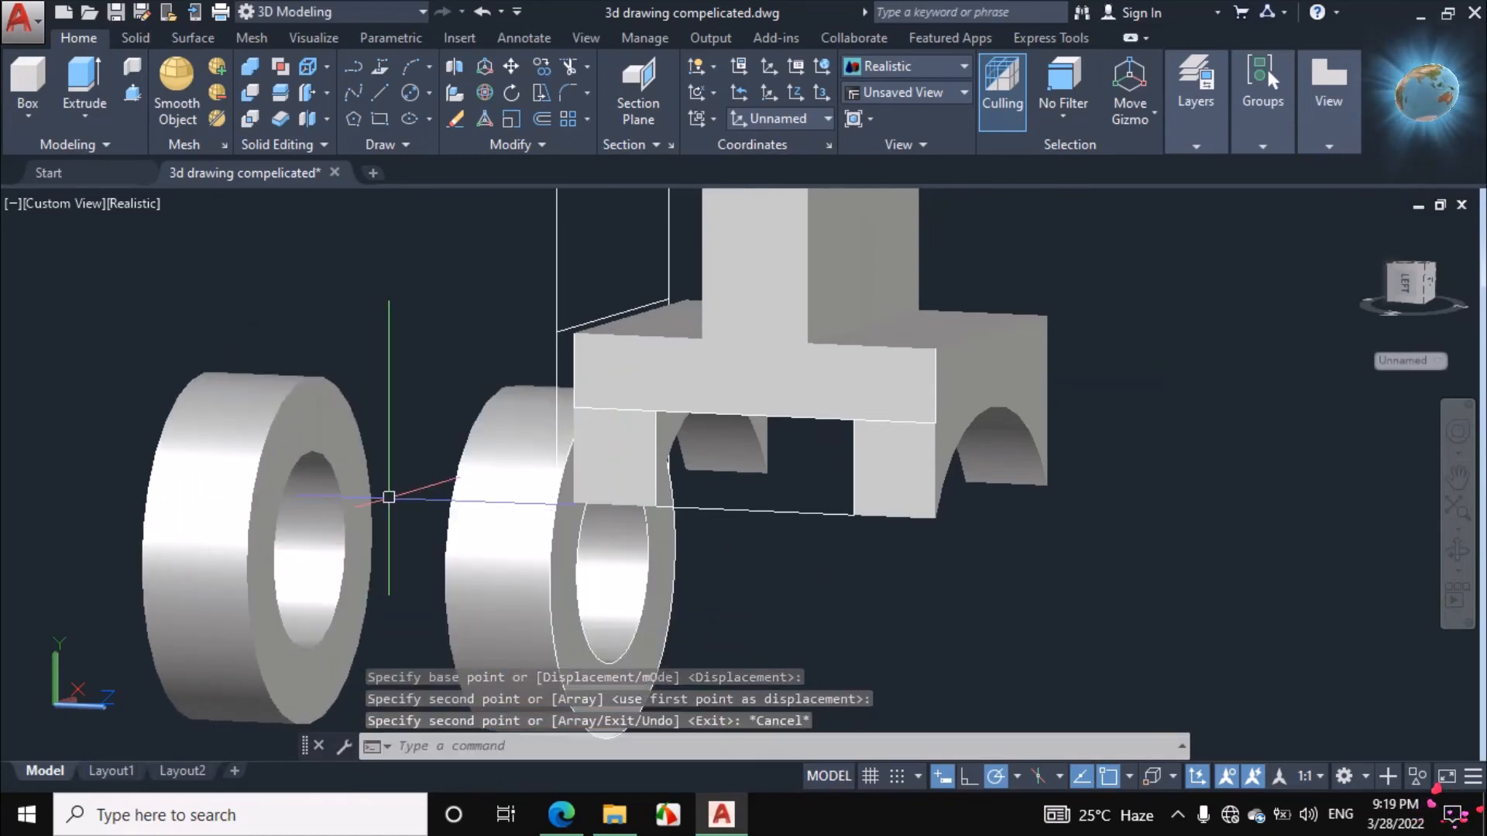
Move the original ring from the top of its outer edge to the top of the adjacent arm's arch on the inner face.
left_click(556, 558)
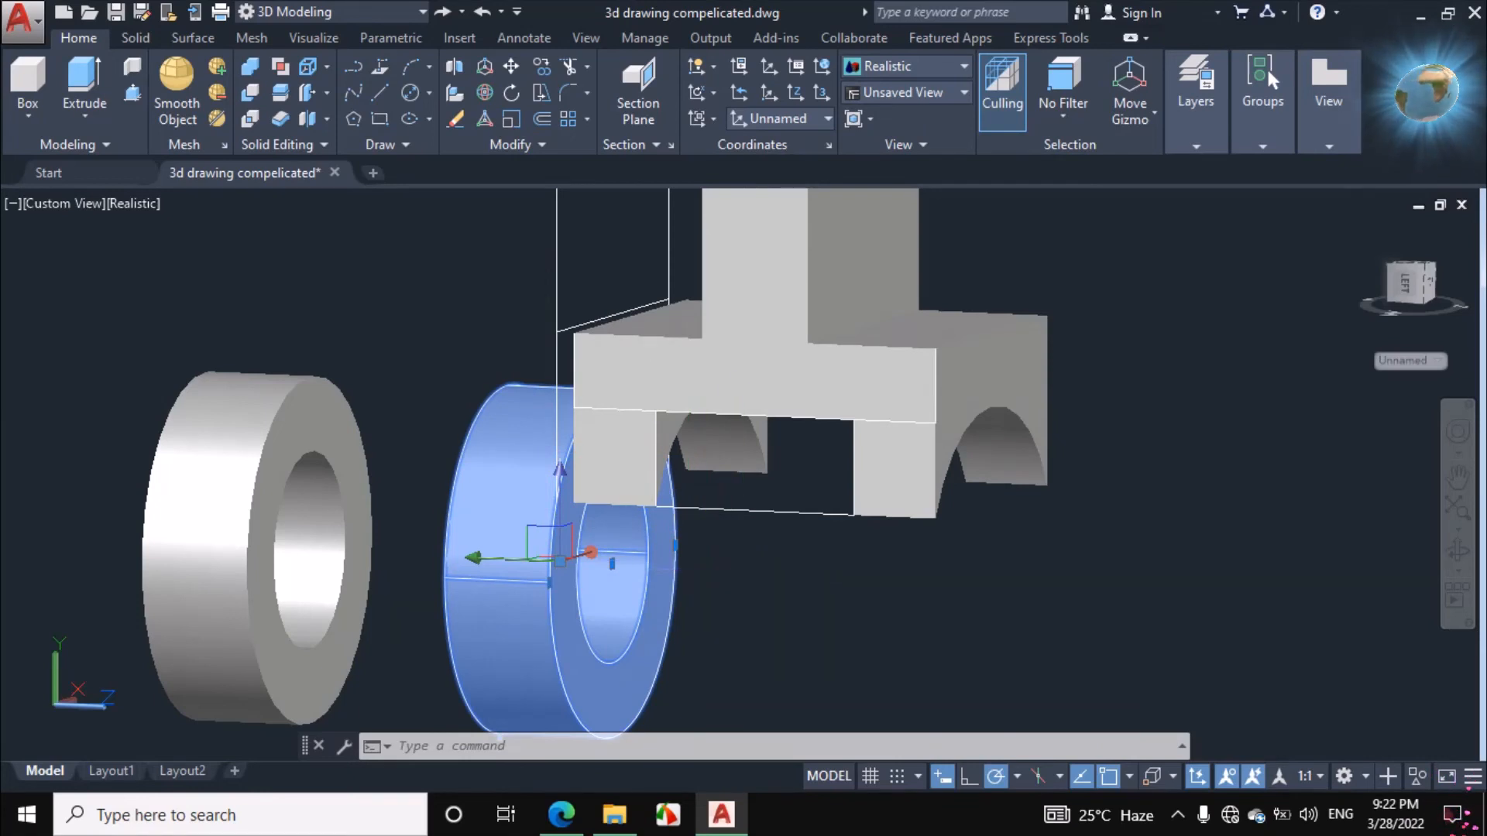
key("Escape")
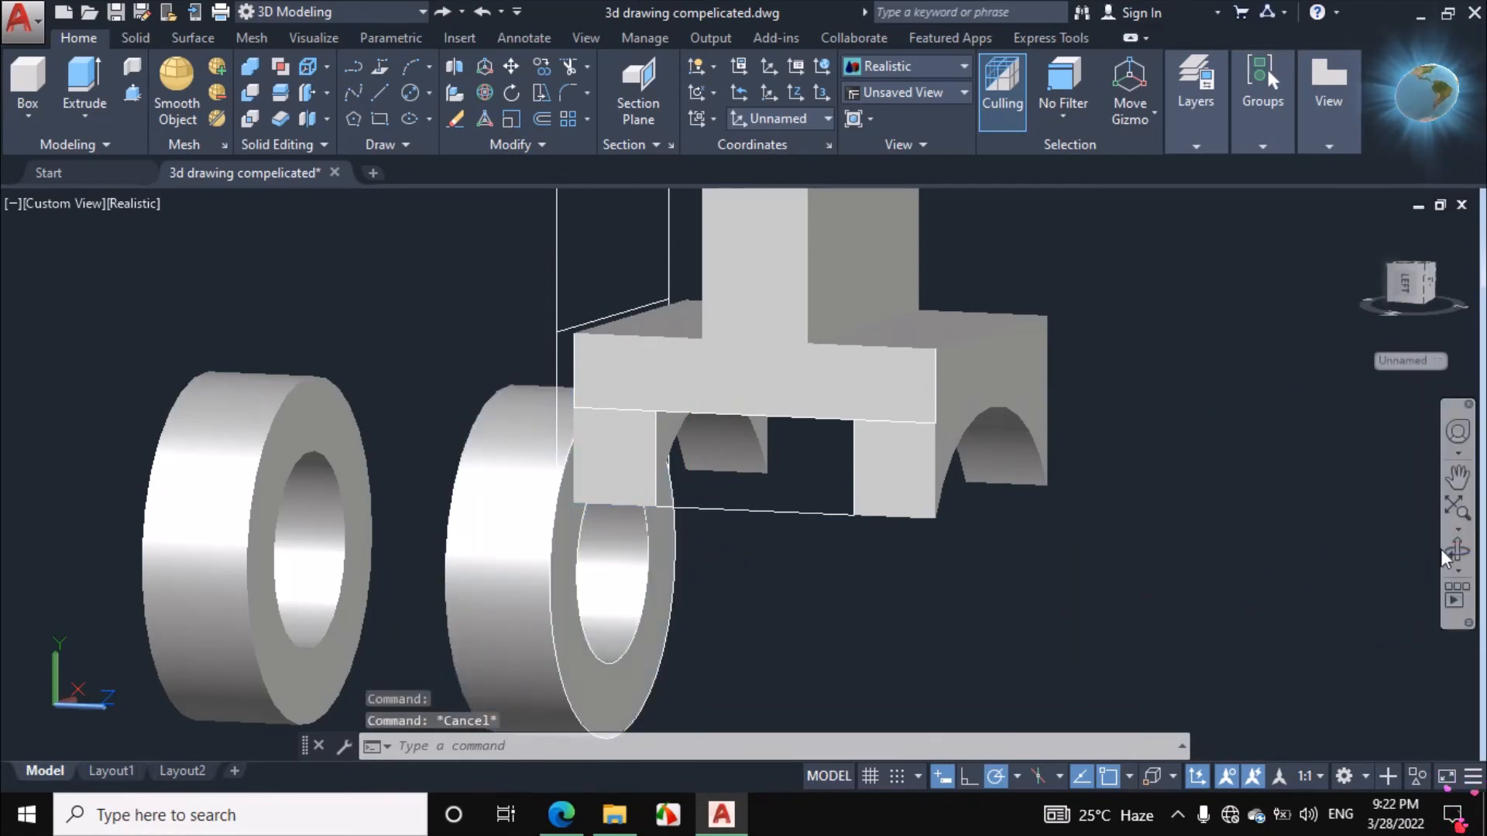
left_click(1448, 548)
left_click_drag(730, 601, 608, 541)
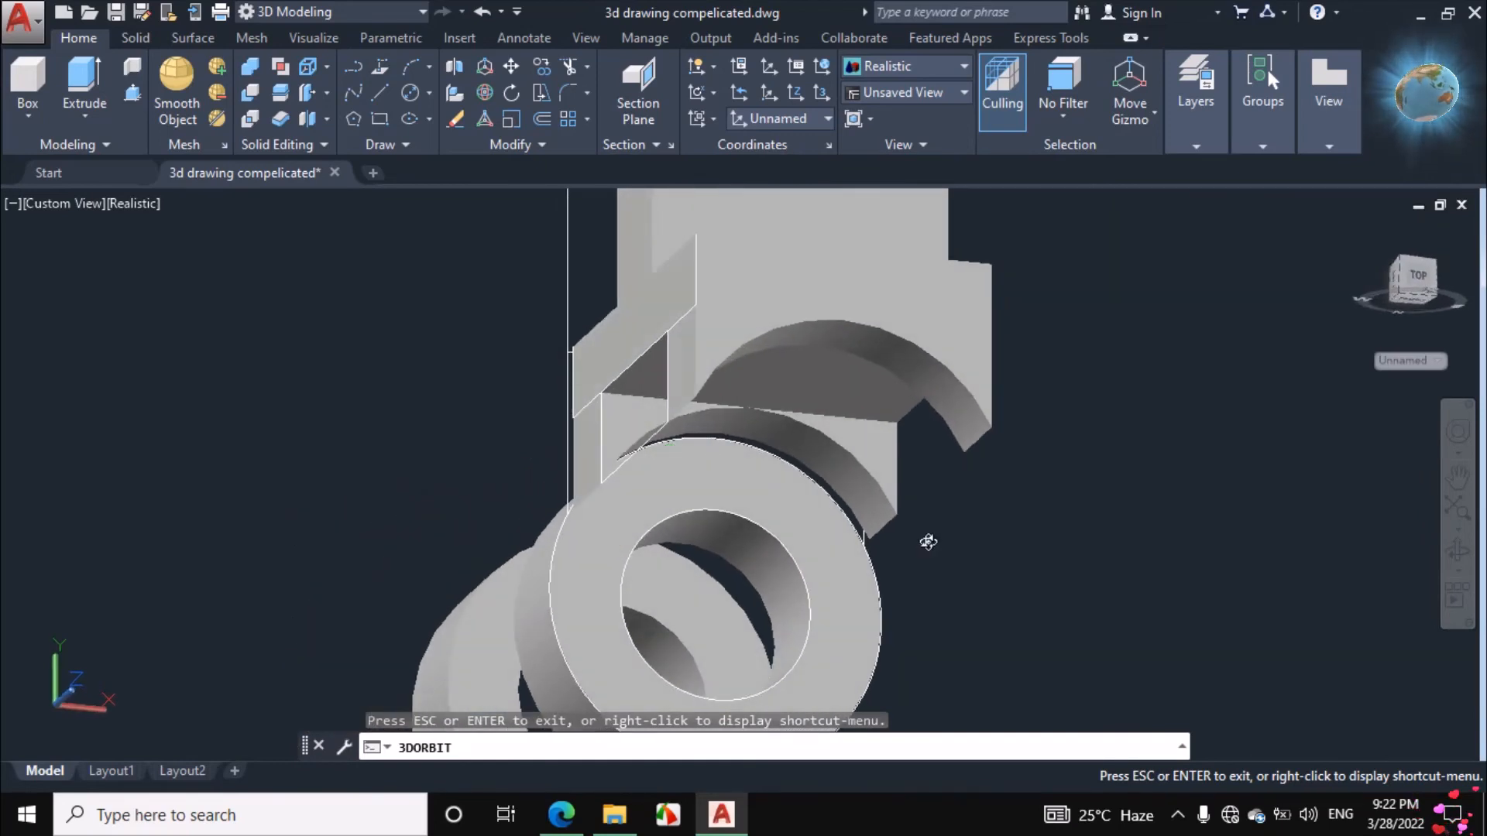
left_click_drag(816, 556, 857, 533)
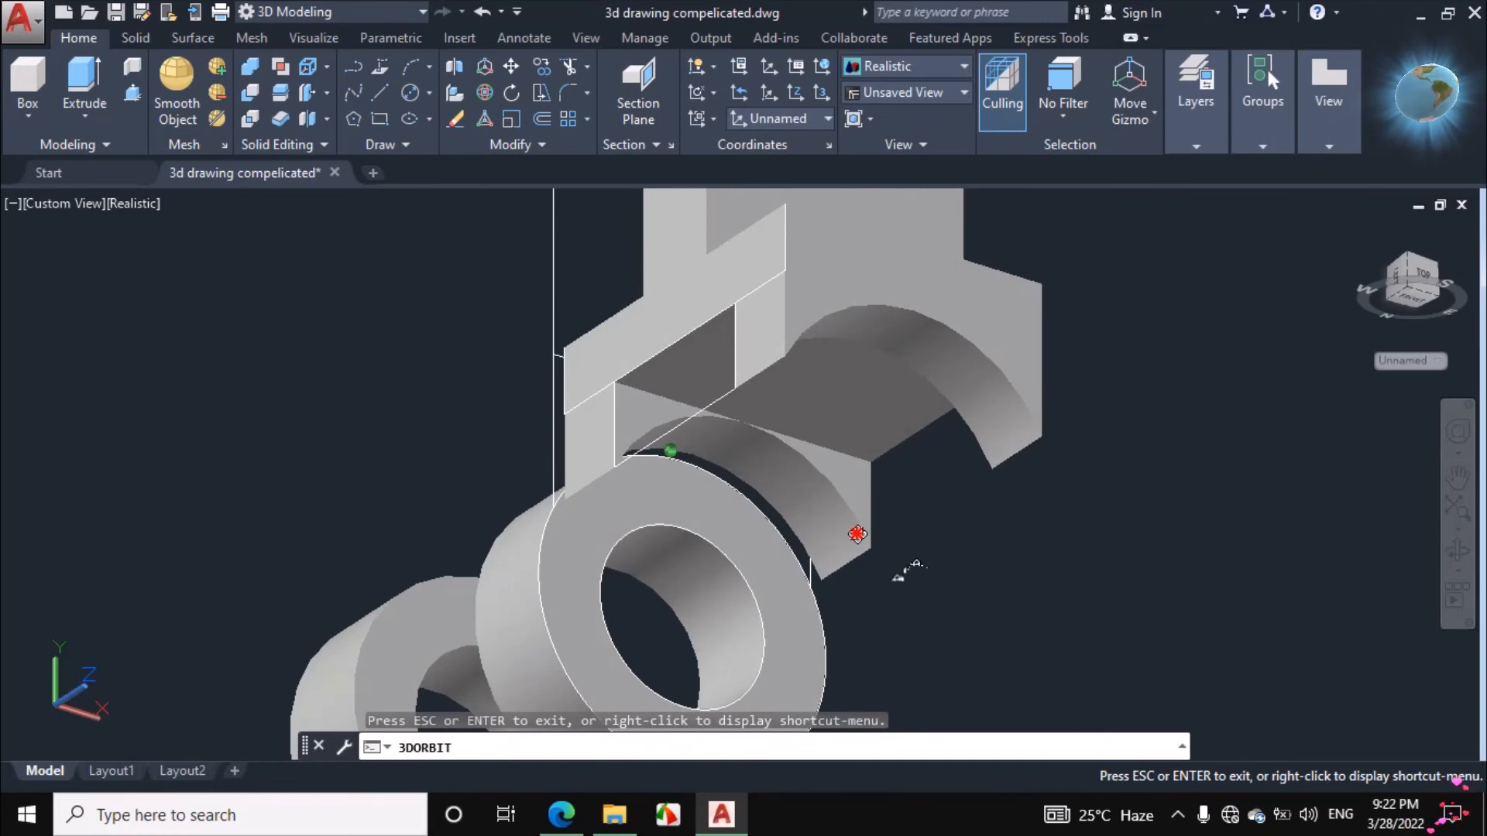
right_click(1011, 112)
left_click(1121, 127)
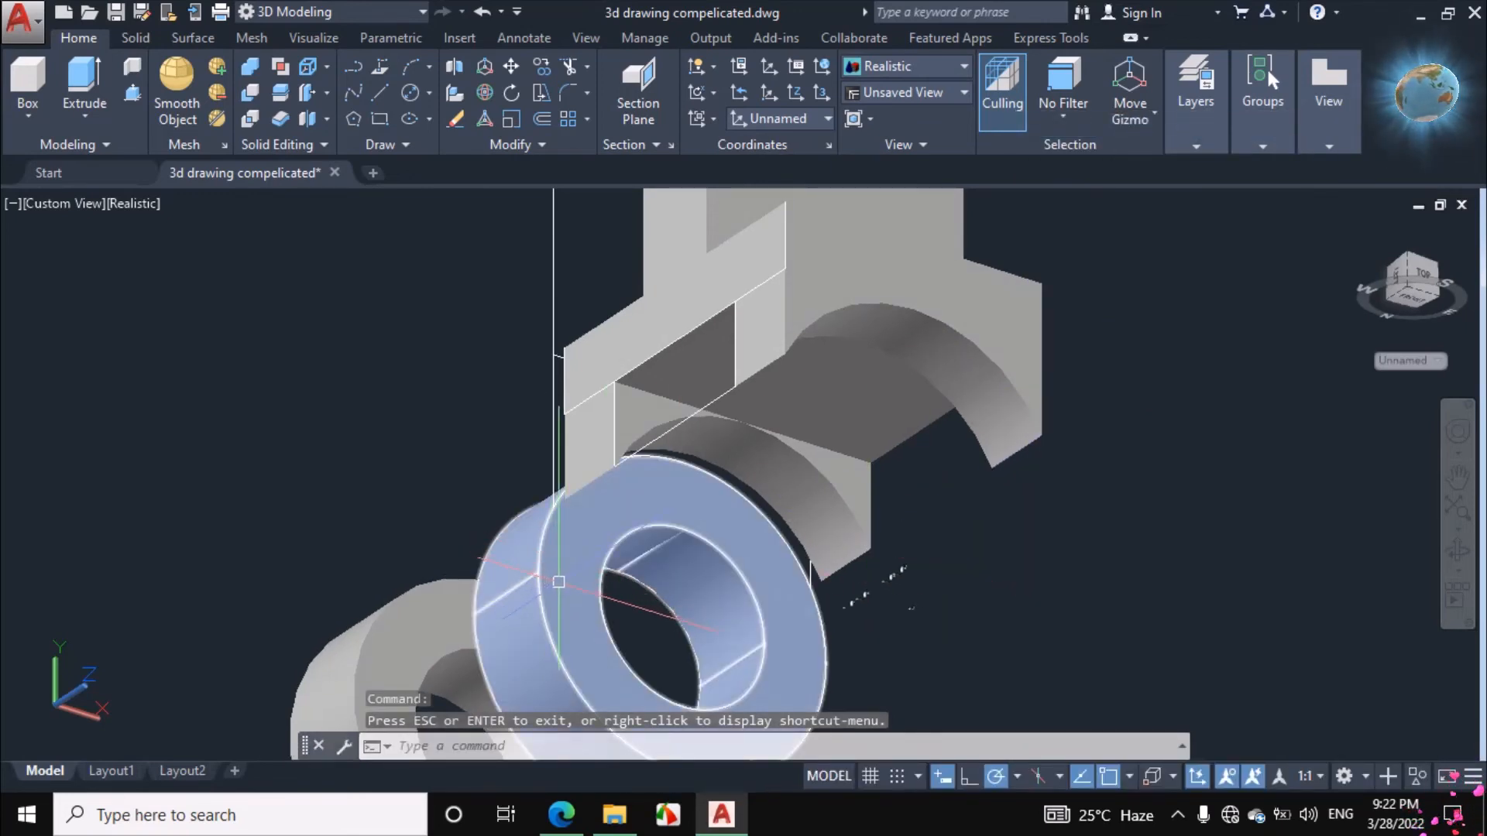
left_click(558, 582)
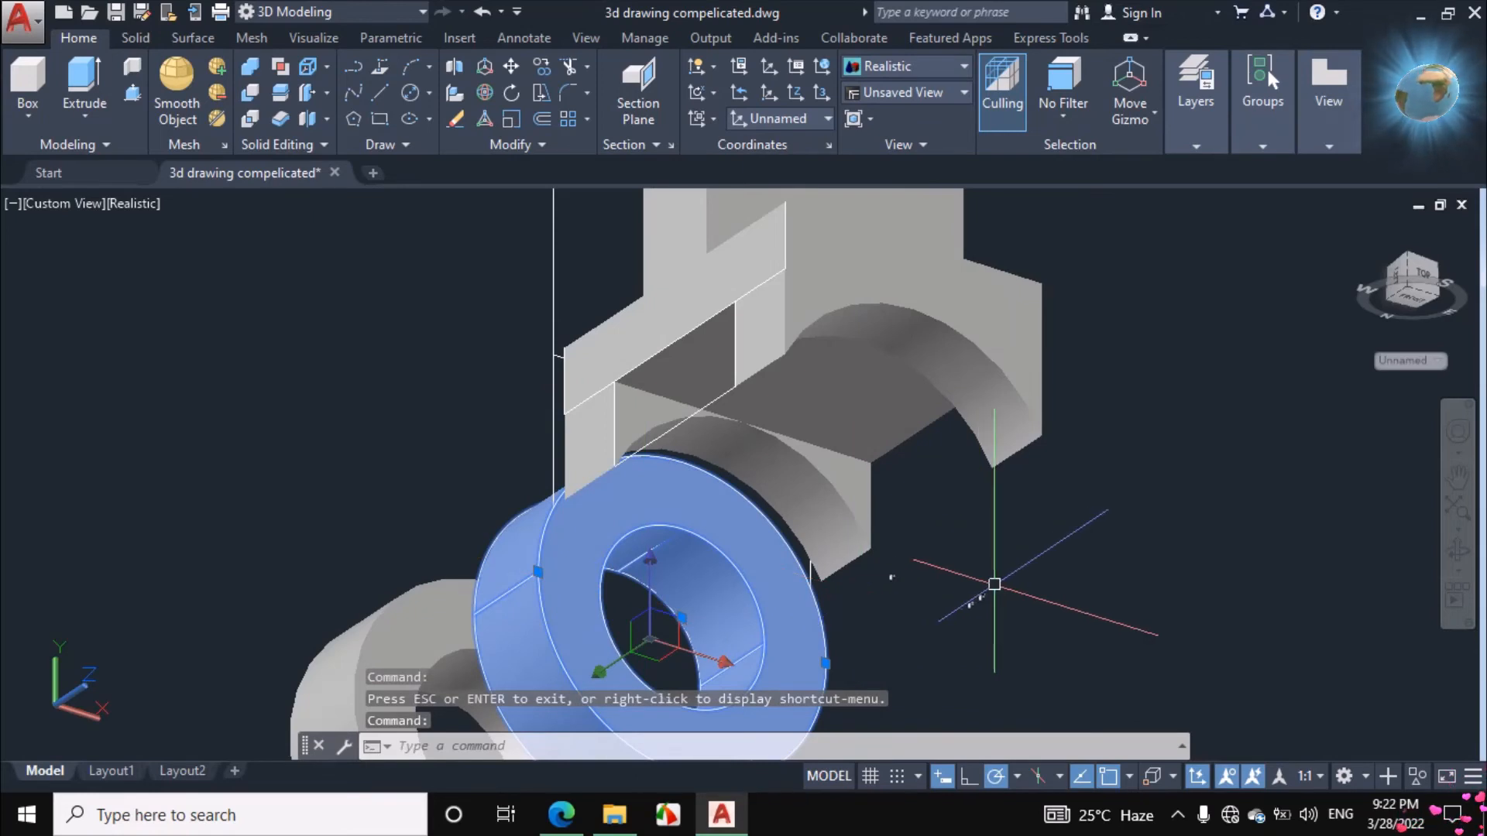
type("m")
key("Return")
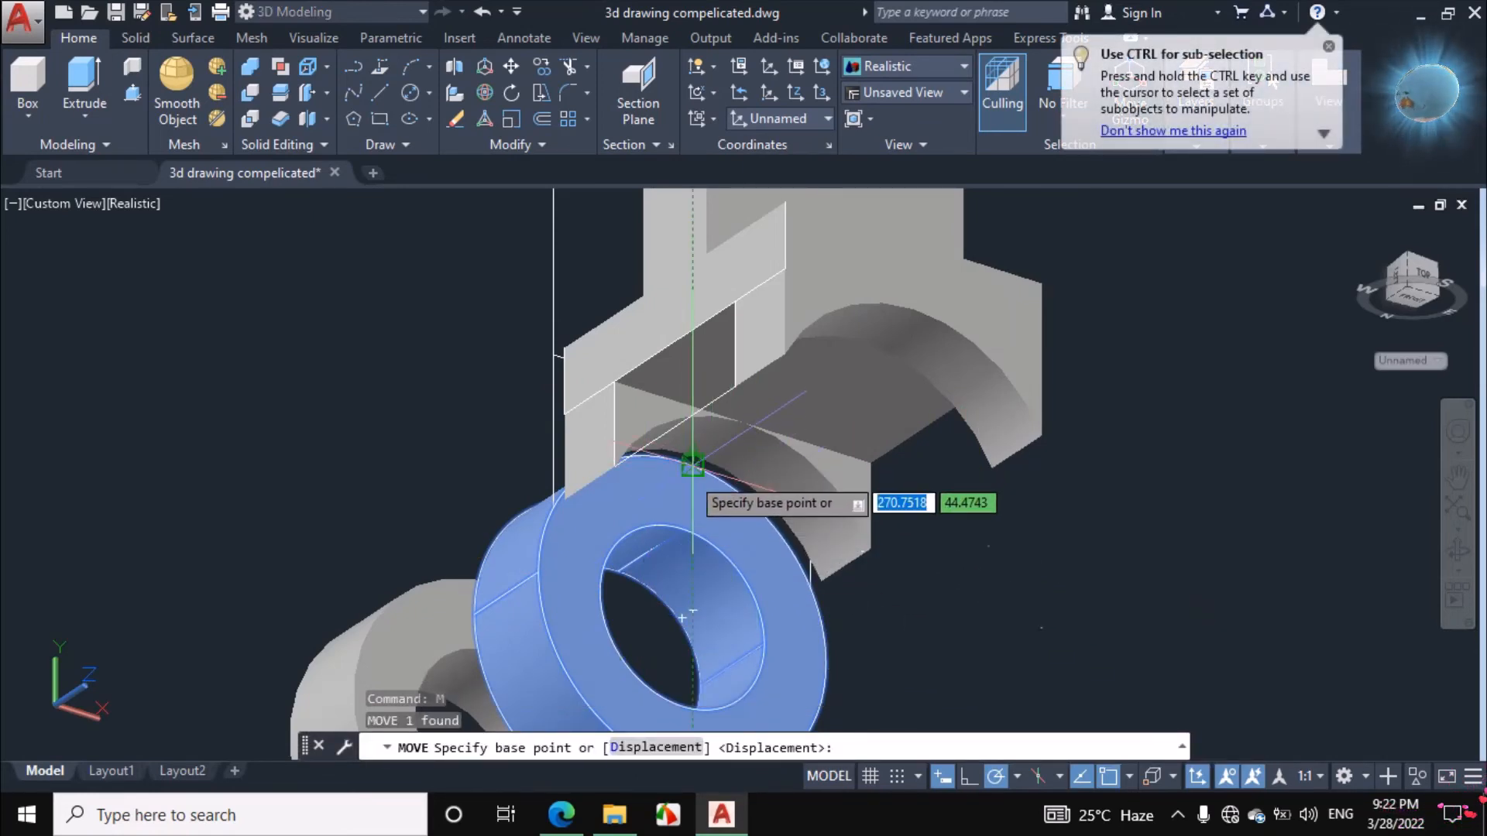
scroll(693, 465, "up", 4)
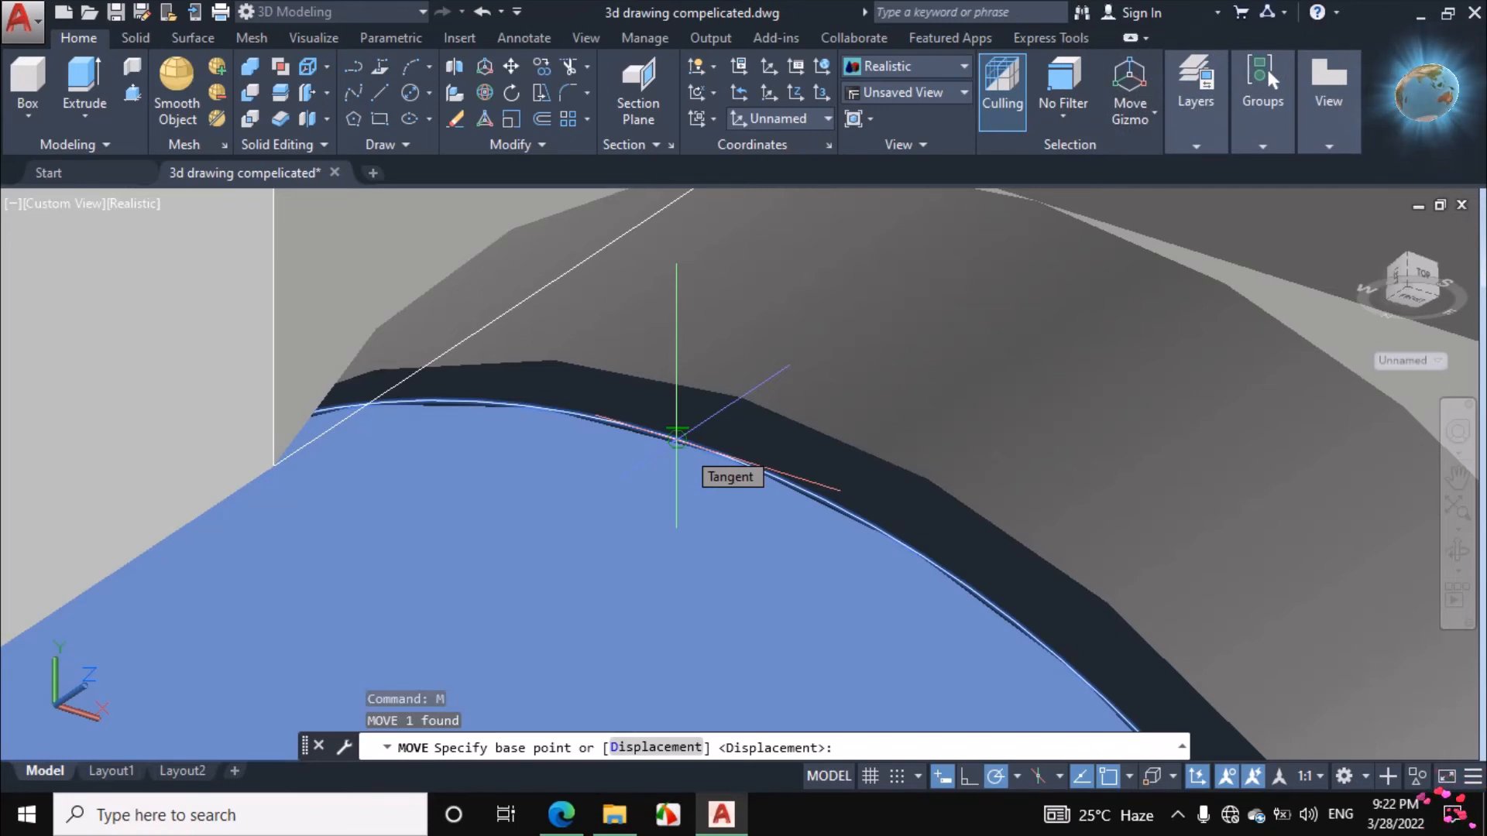
left_click(676, 438)
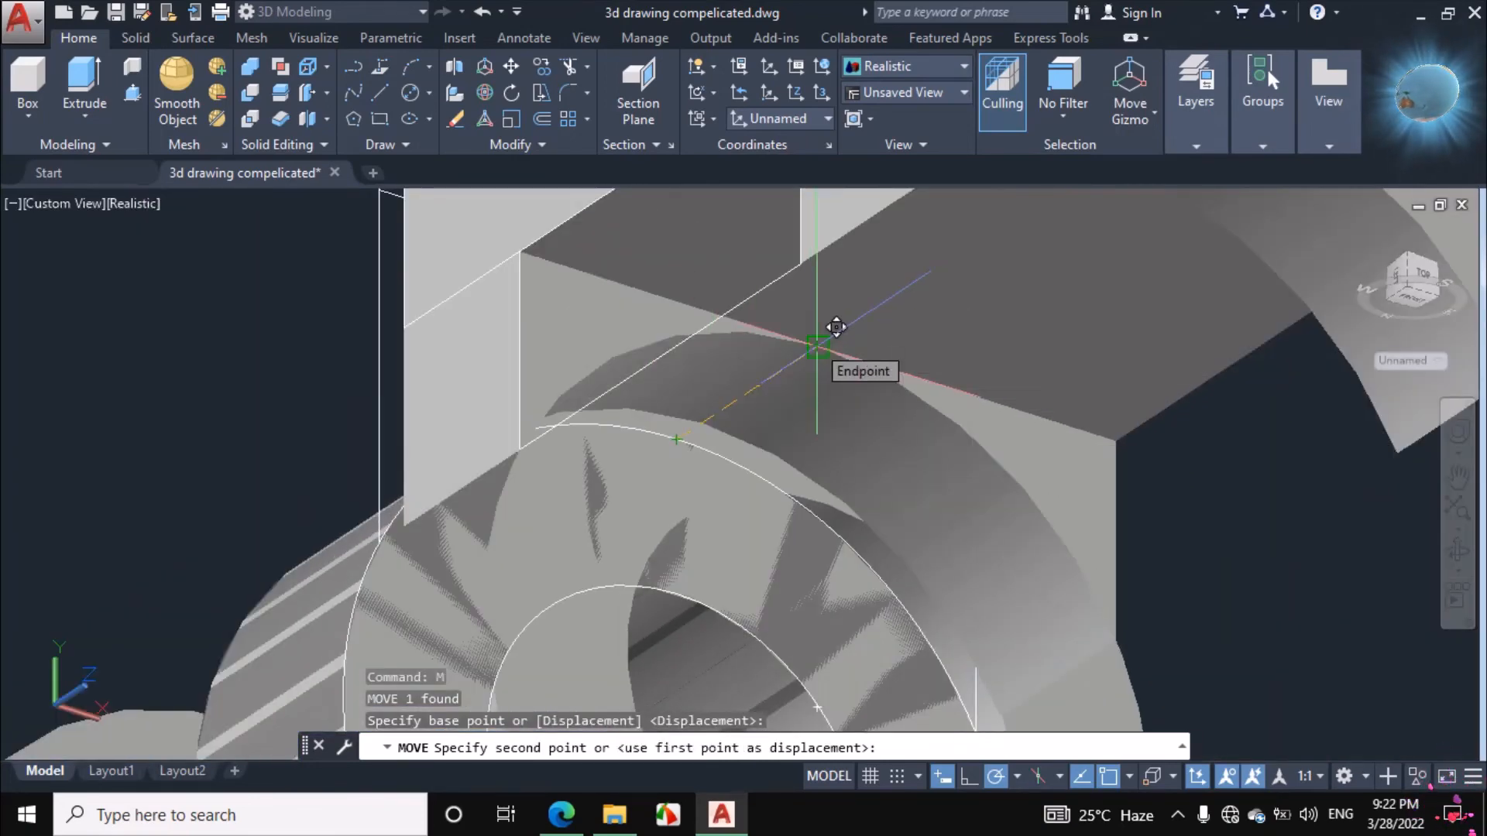
left_click(816, 346)
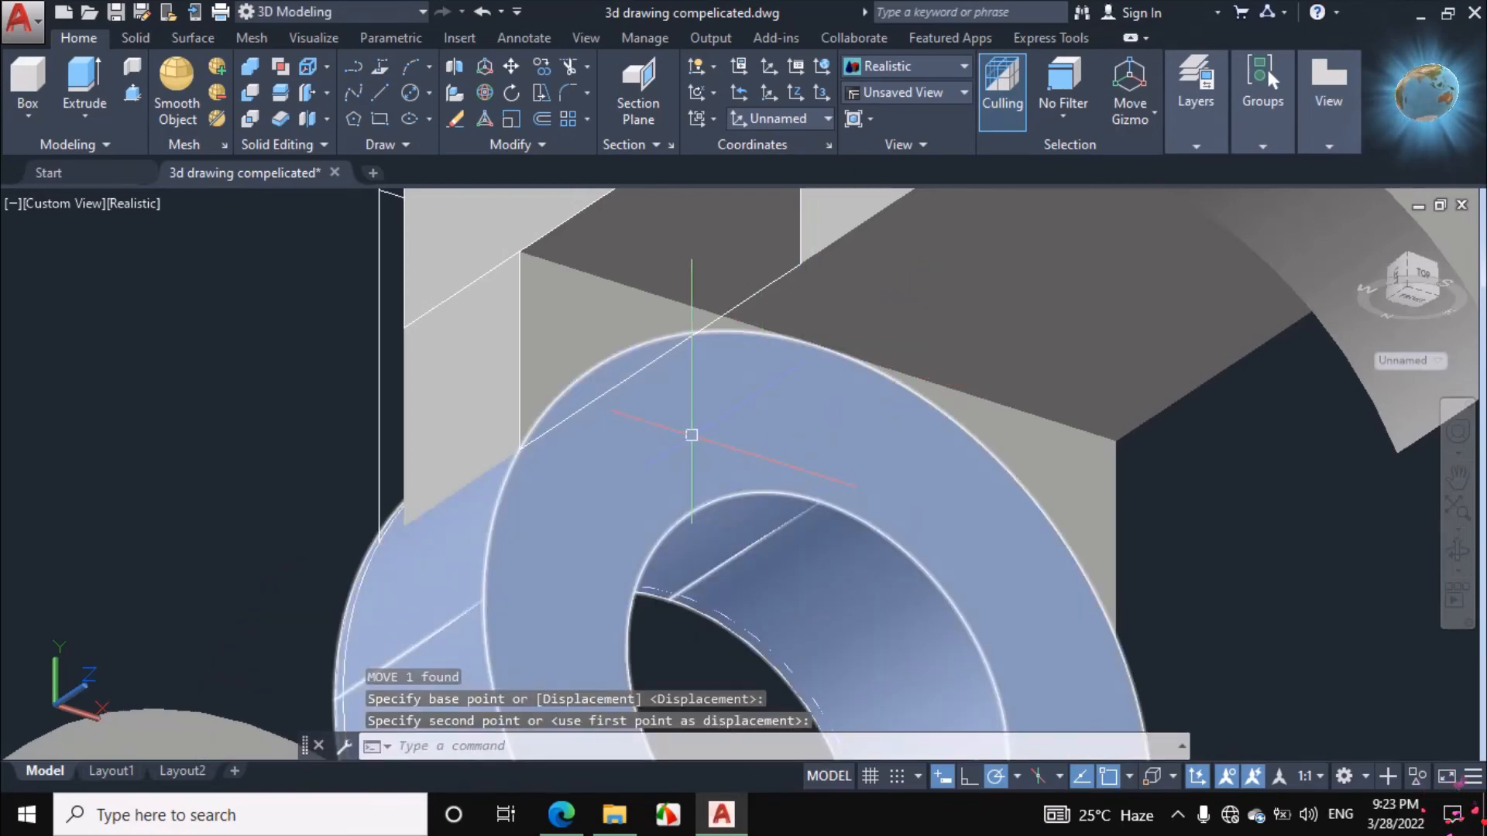
scroll(692, 435, "down", 3)
scroll(627, 425, "up", 2)
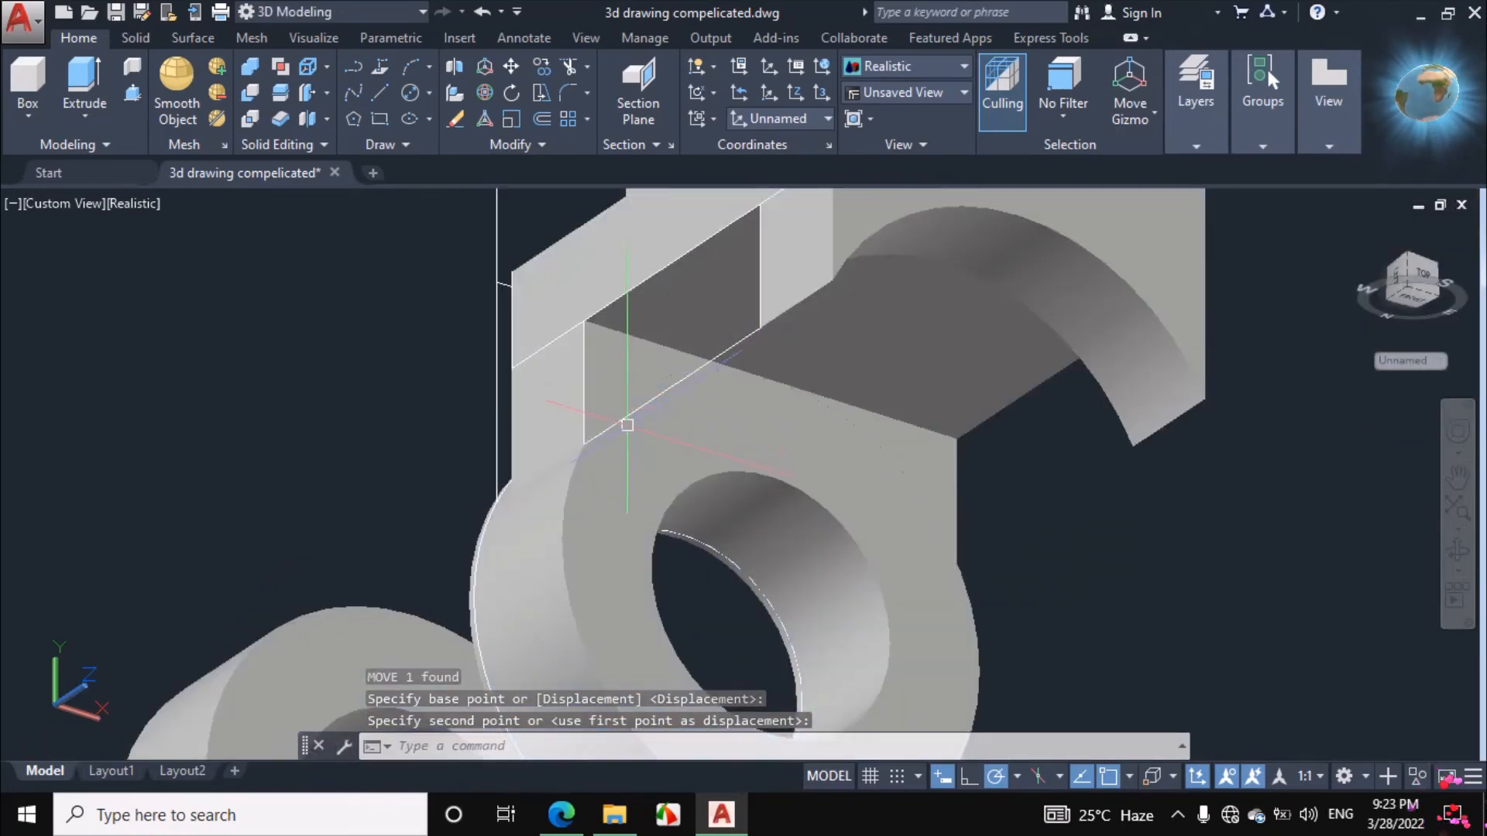
Move the copied ring from the top of its outer edge to the top of the opposite arm's arch on the inner face.
left_click(1455, 551)
left_click_drag(863, 508, 944, 587)
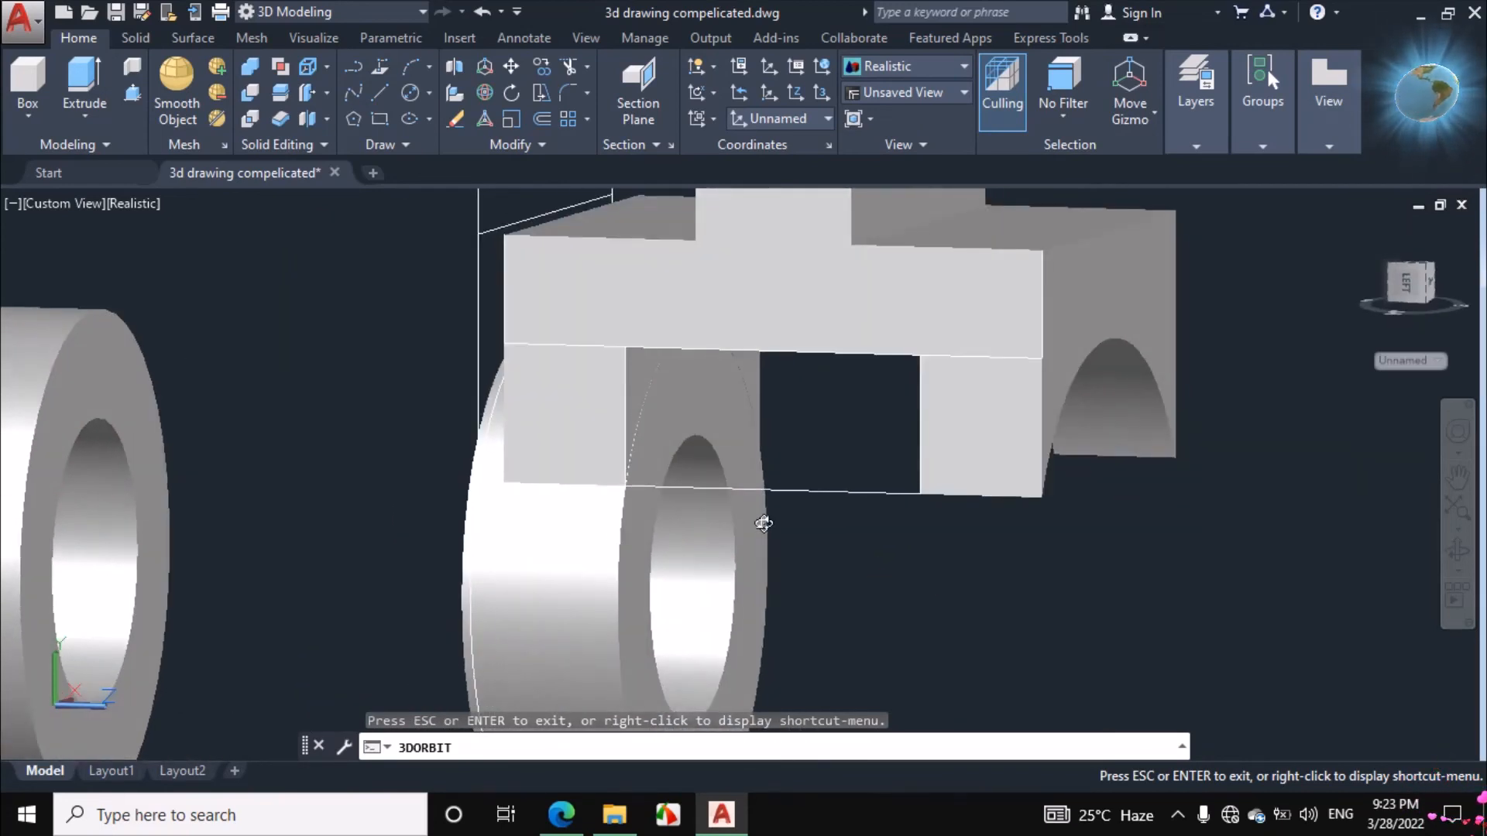
left_click_drag(764, 523, 414, 543)
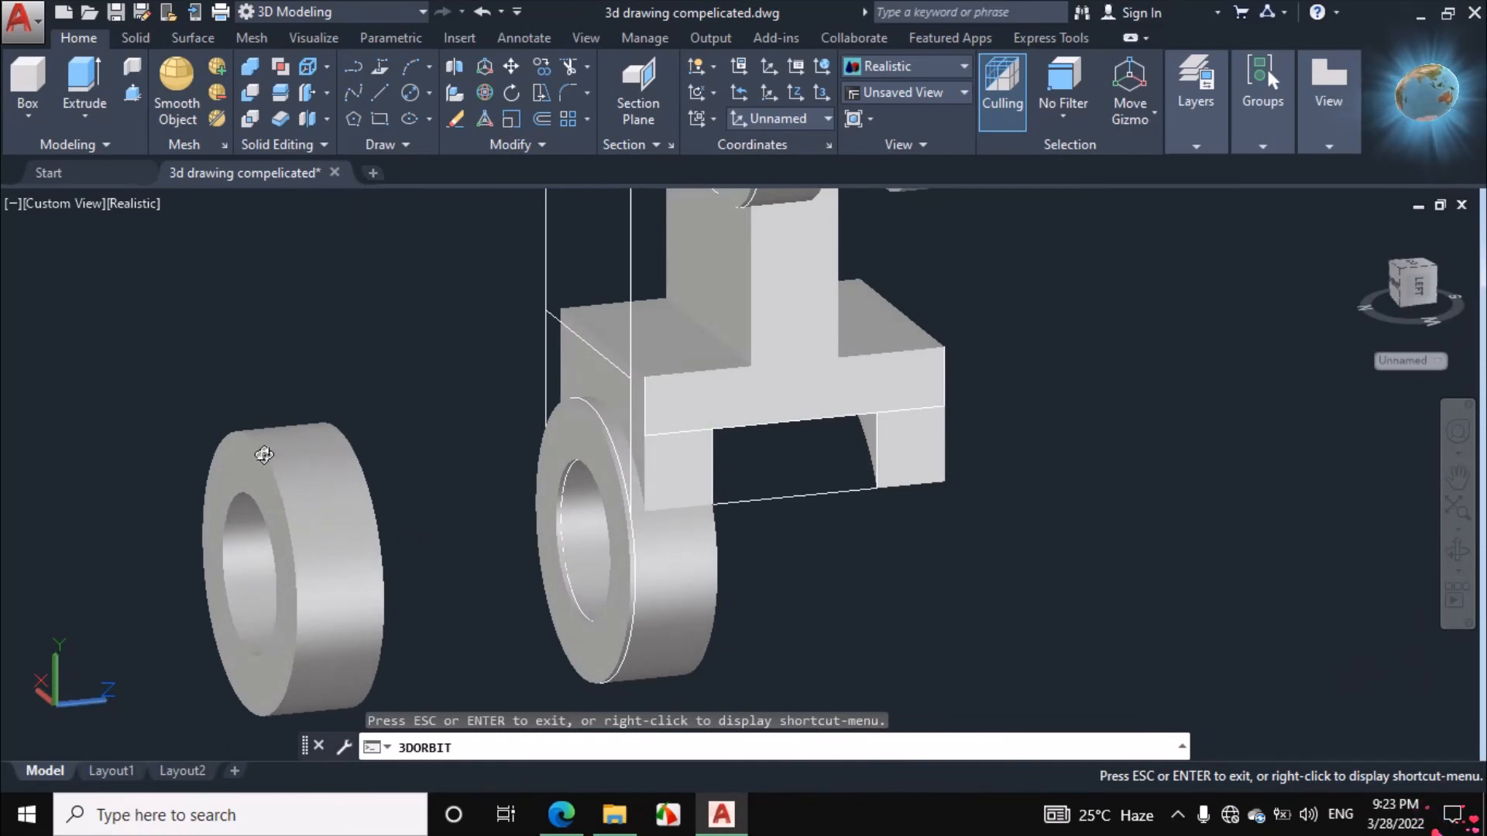
scroll(247, 452, "up", 1)
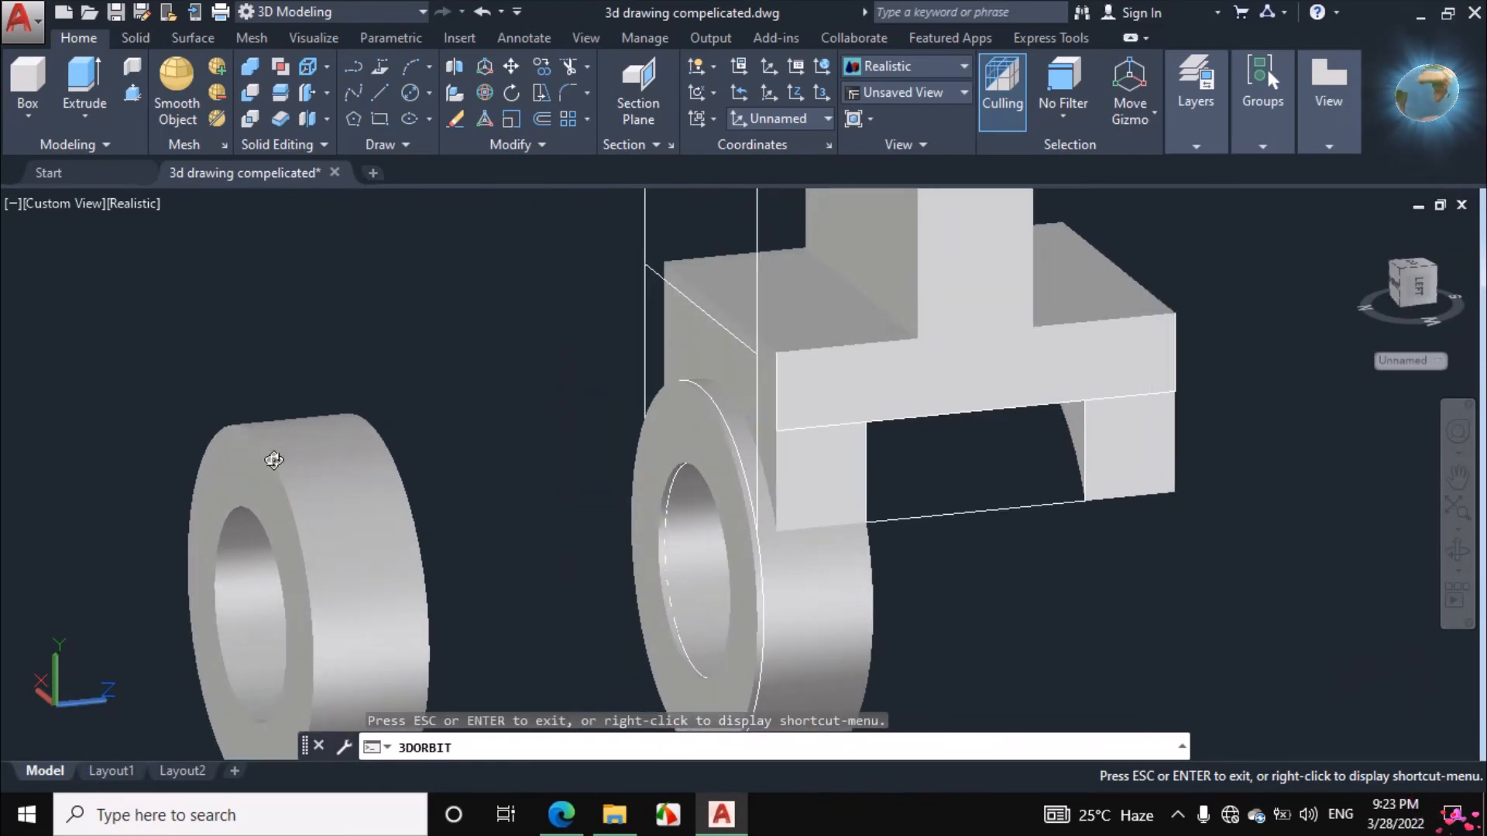
left_click_drag(273, 460, 261, 460)
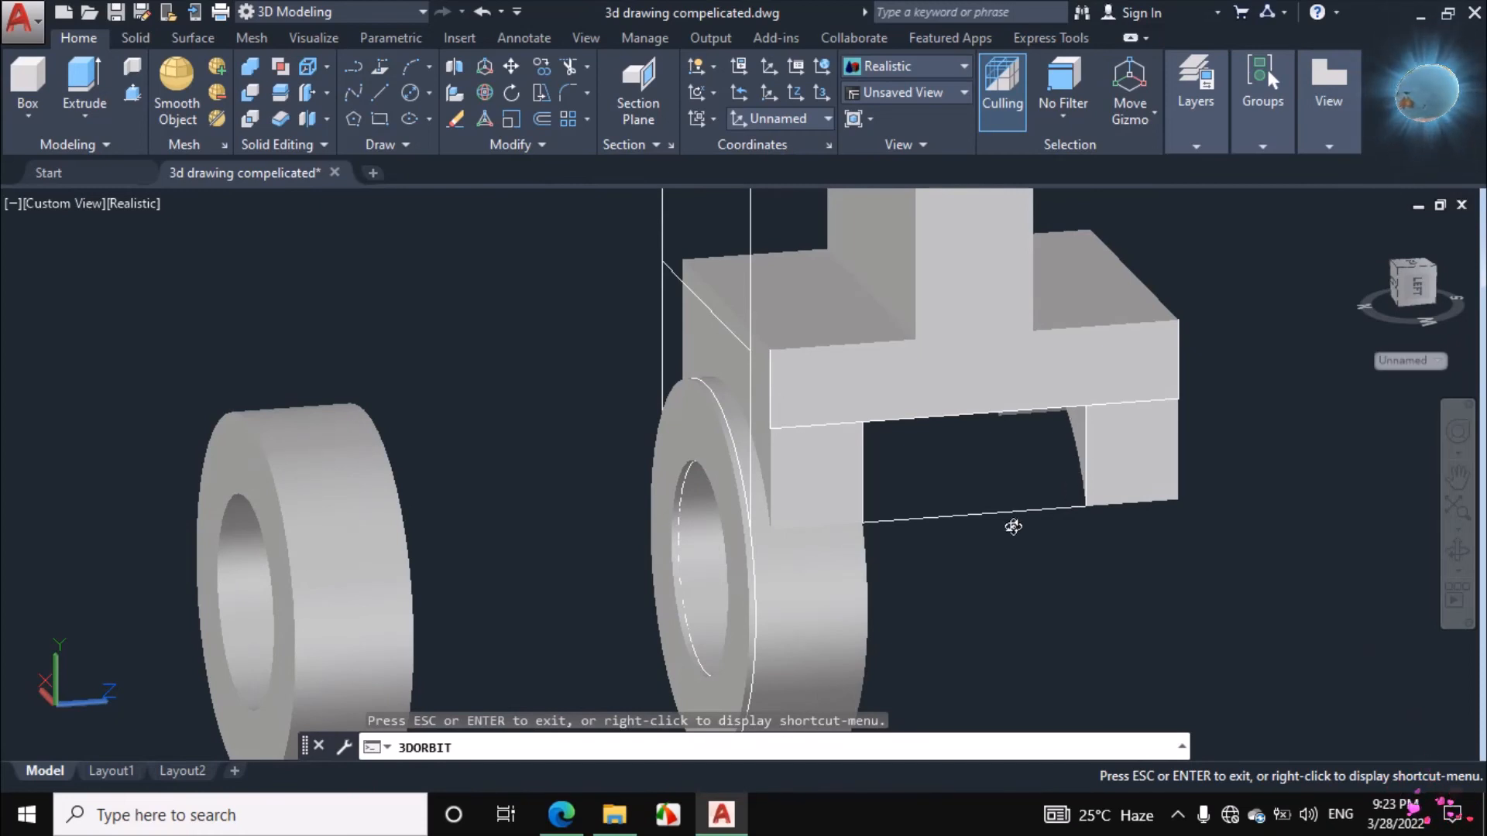
right_click(501, 388)
left_click(531, 388)
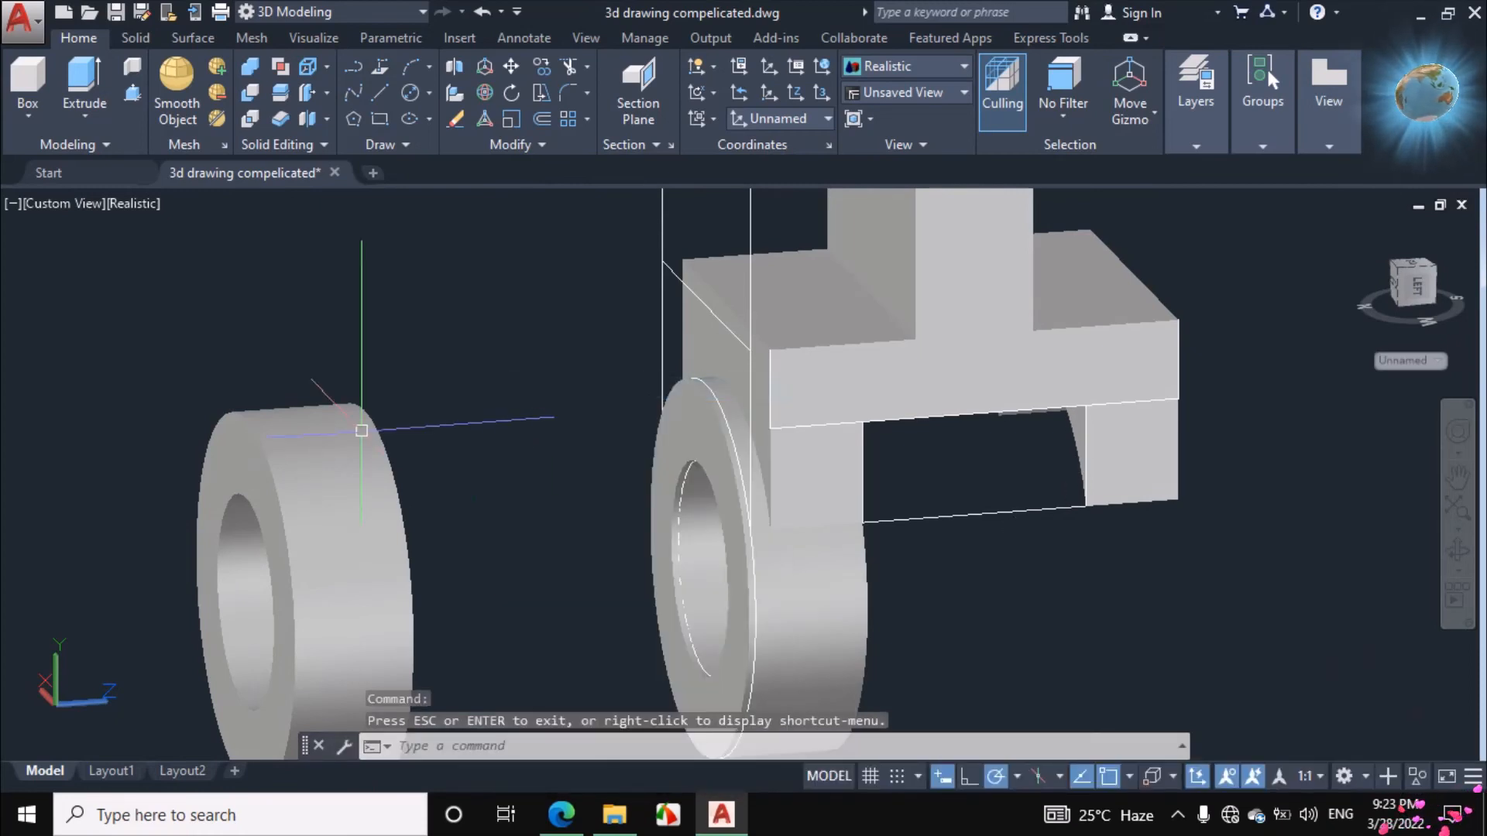
left_click(298, 458)
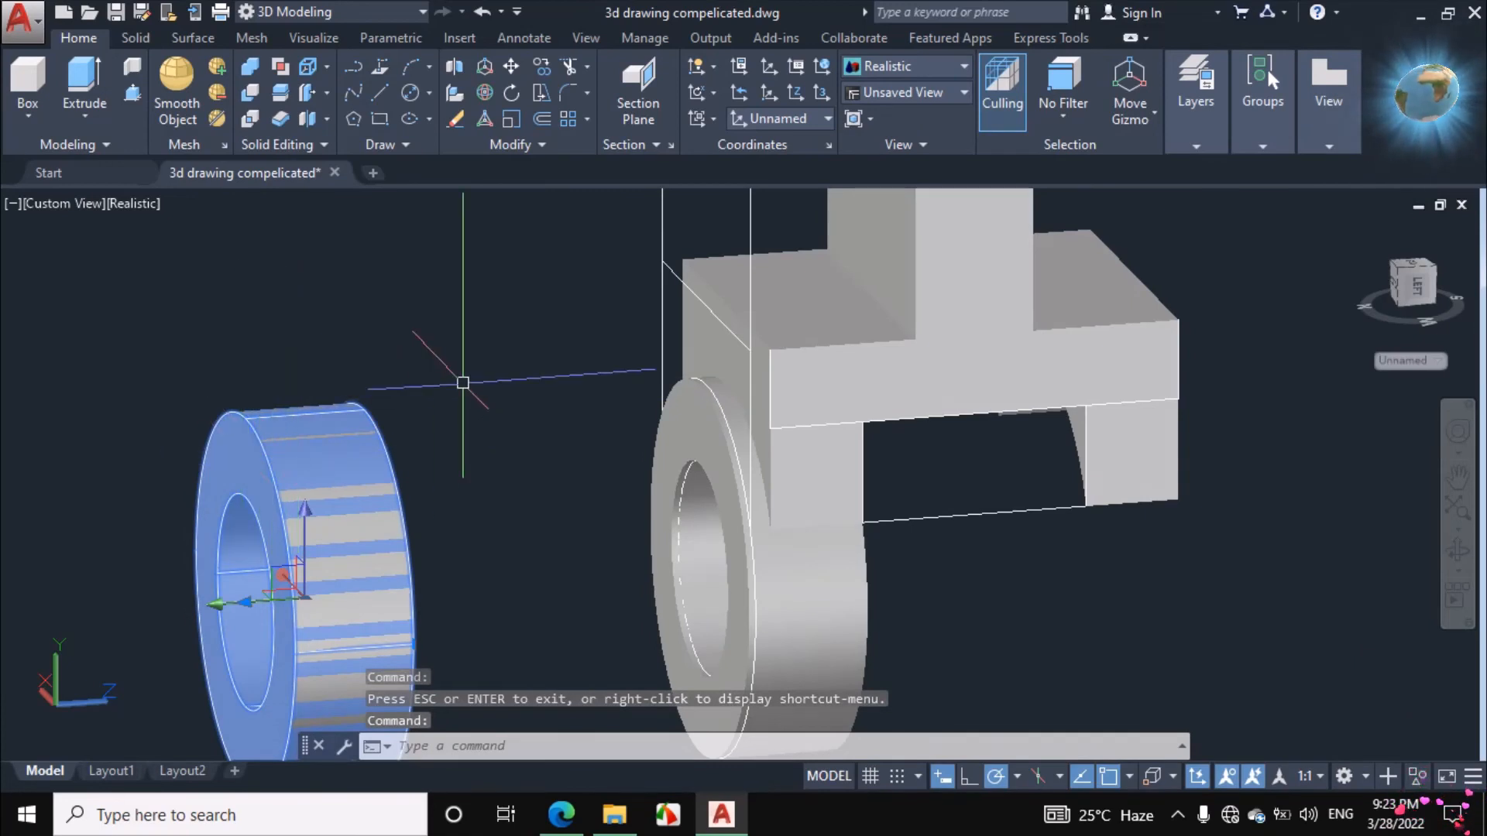
type("M")
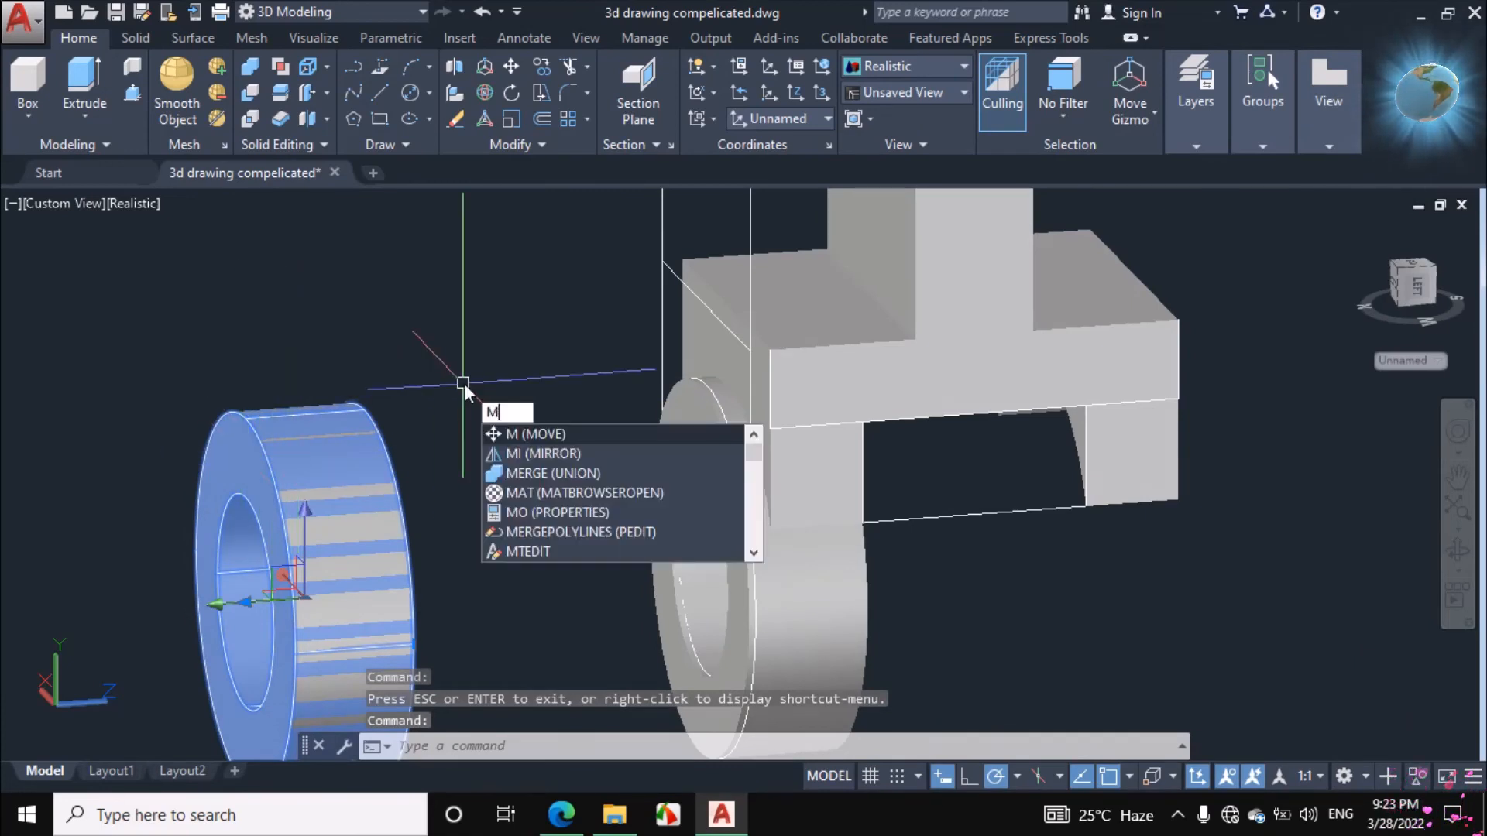
key("Return")
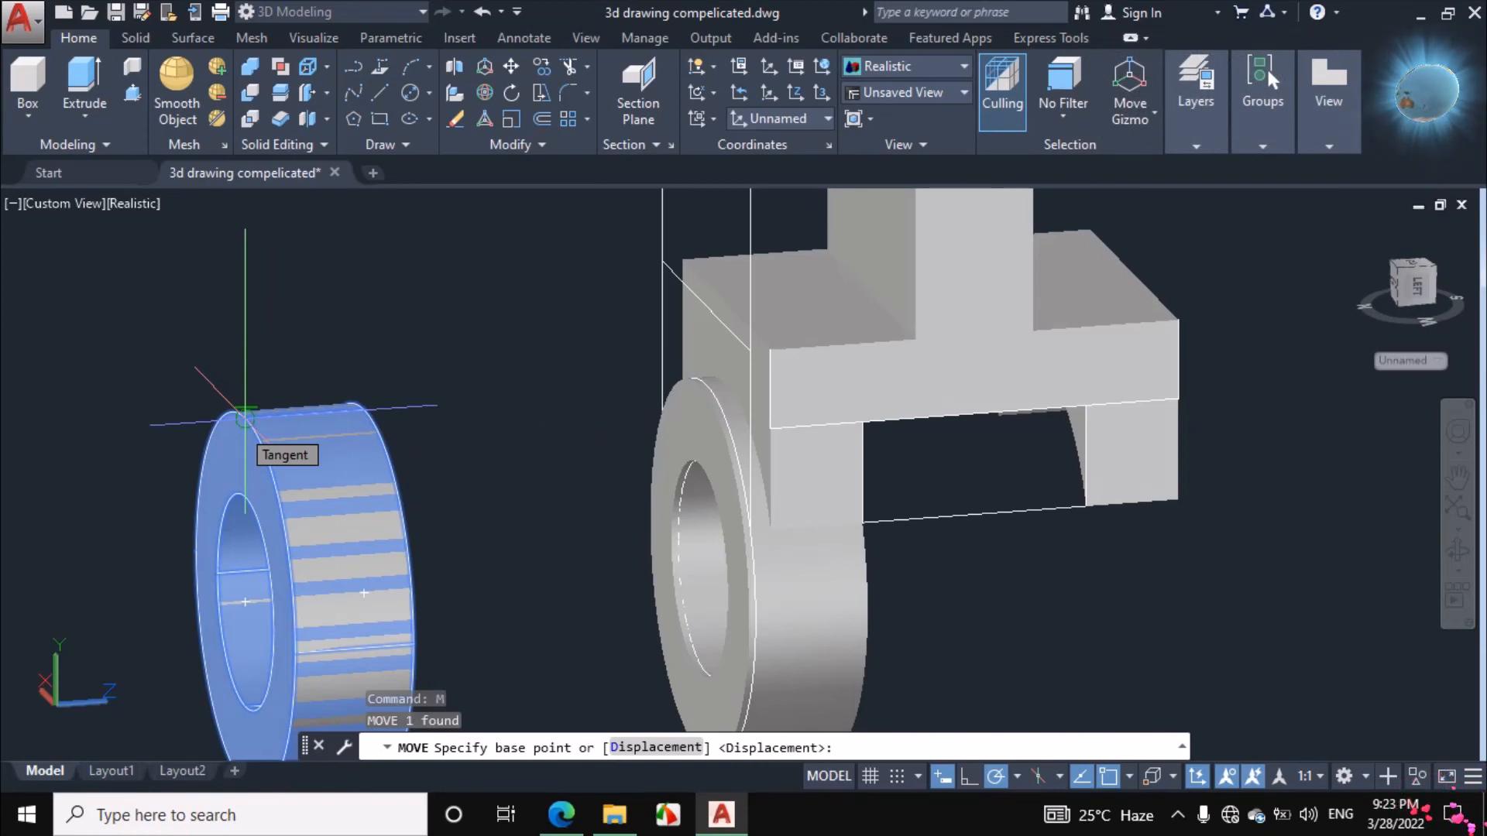
left_click(244, 418)
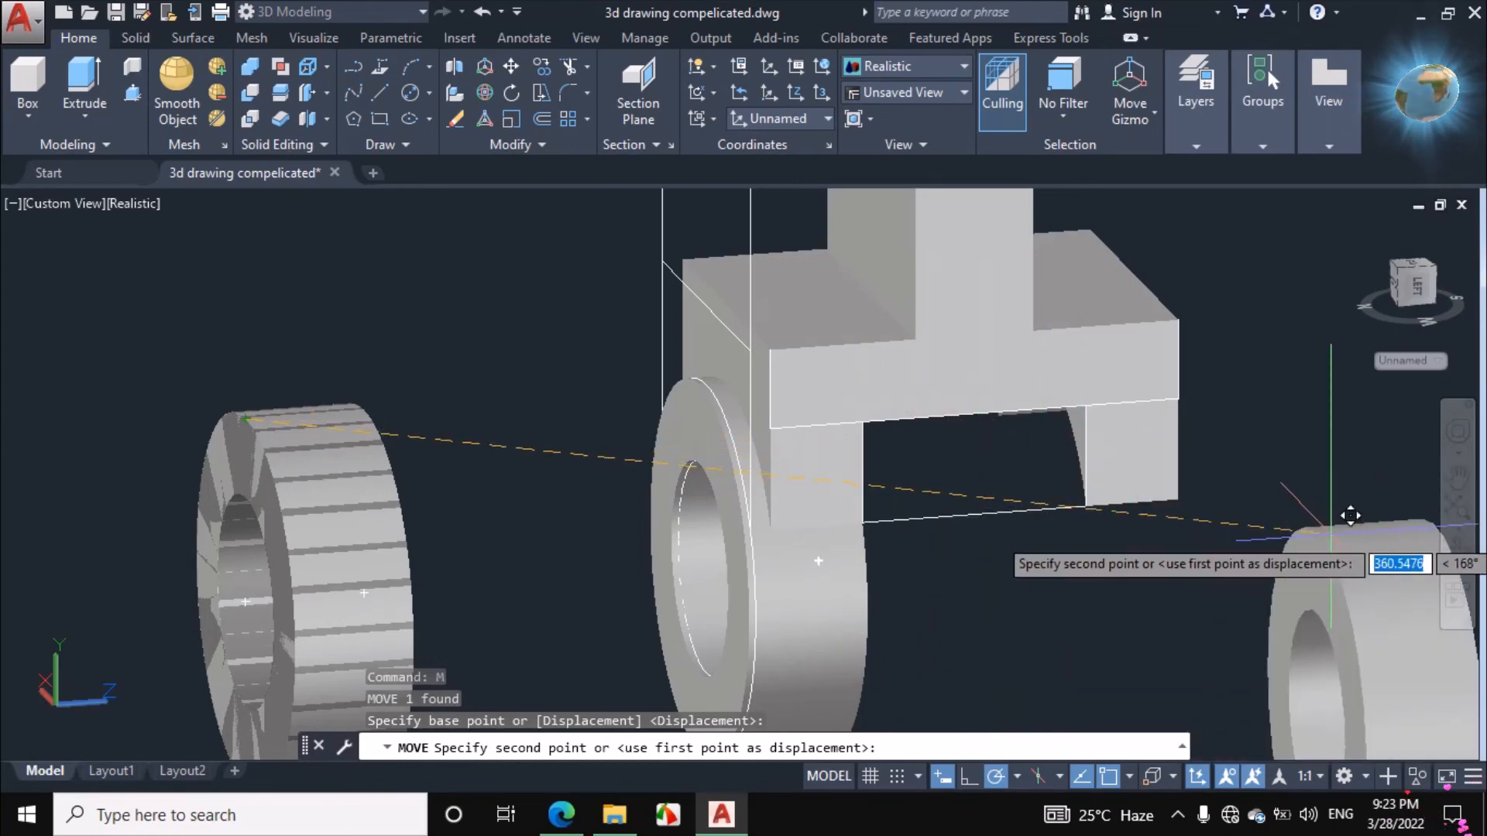
left_click(1452, 546)
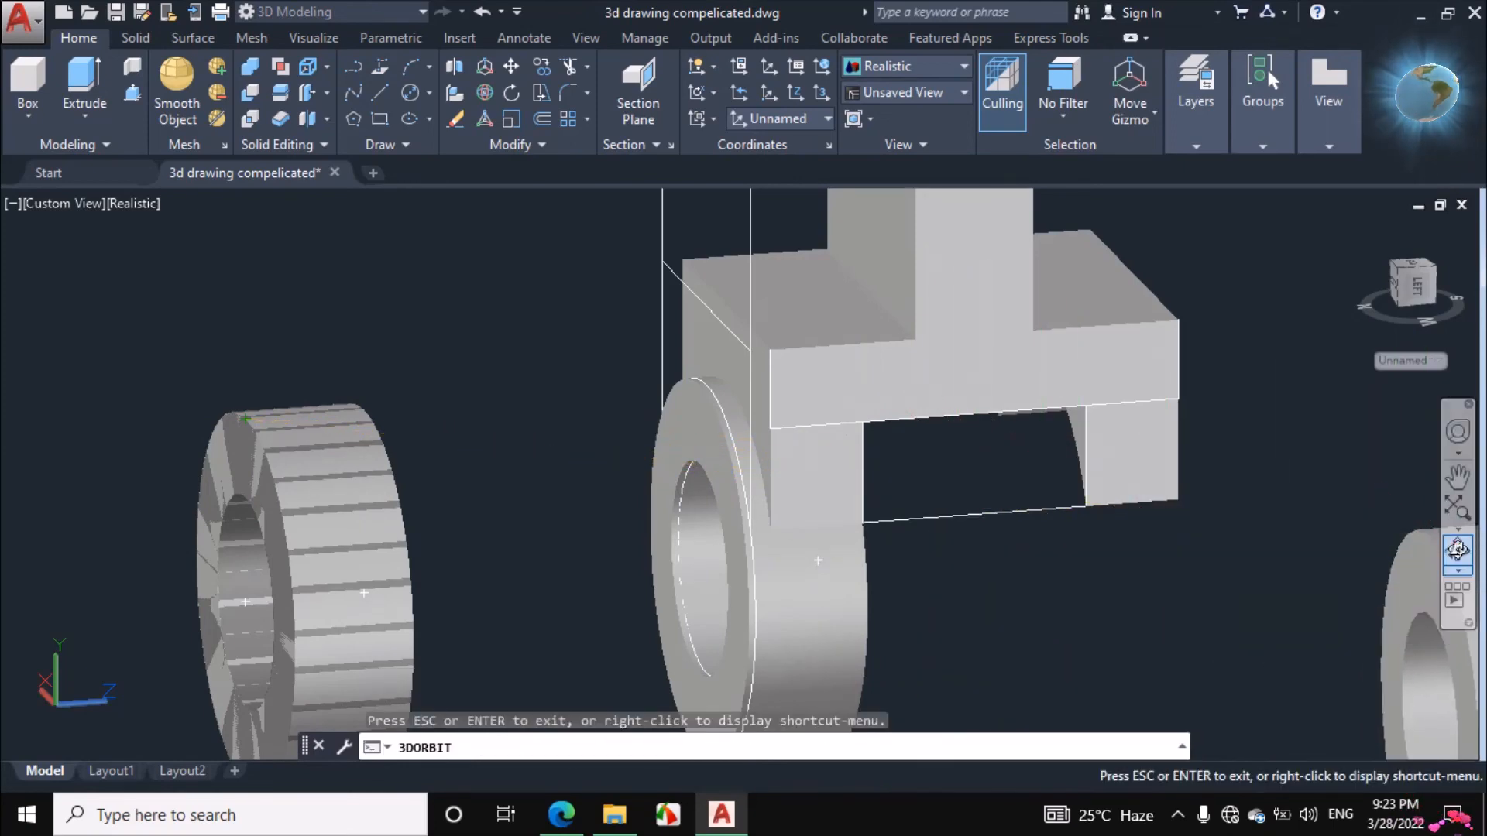
left_click_drag(1082, 537, 1123, 488)
scroll(992, 464, "up", 5)
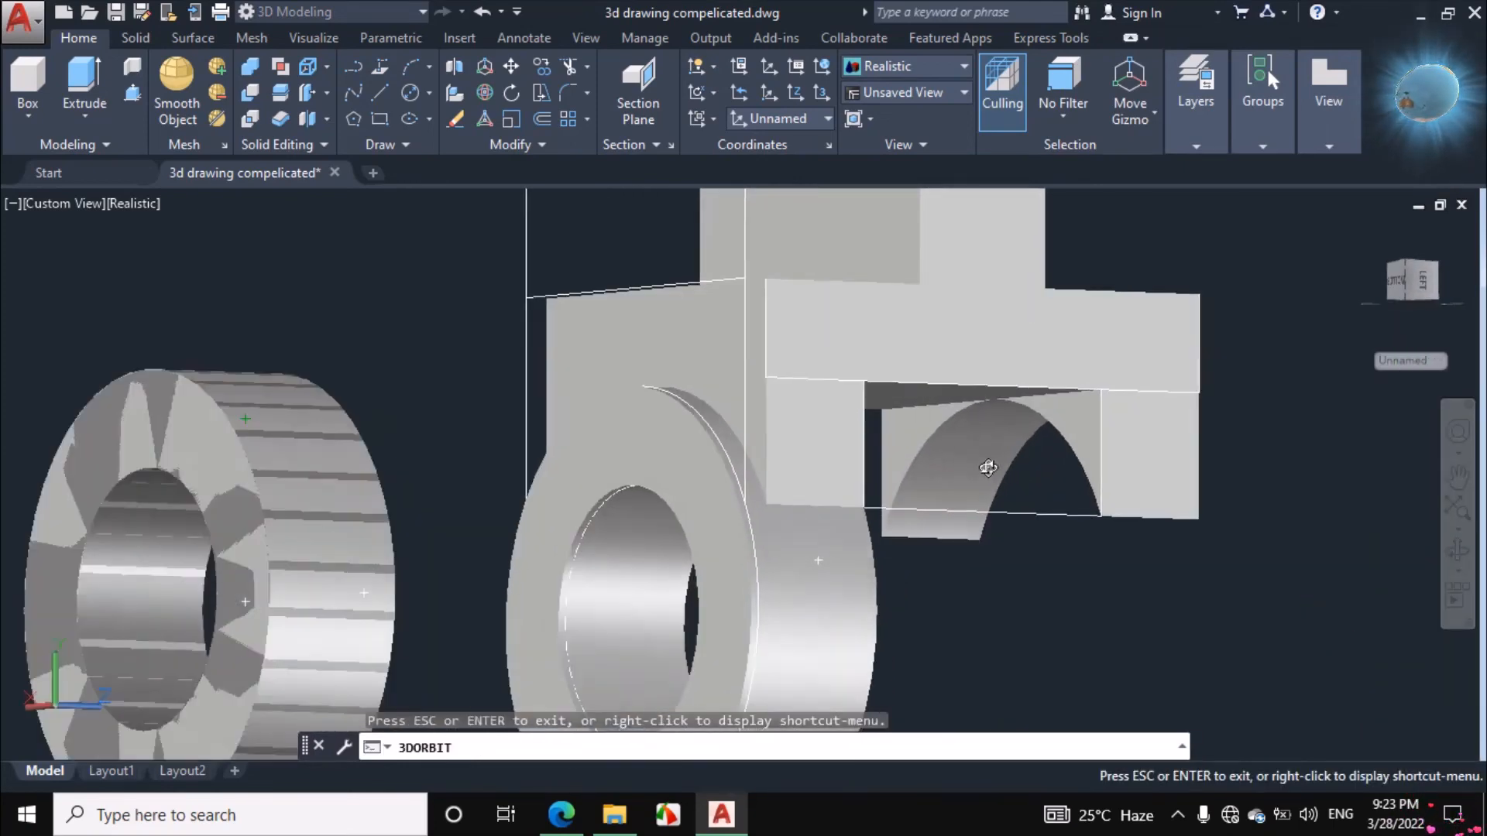
left_click_drag(987, 464, 1008, 548)
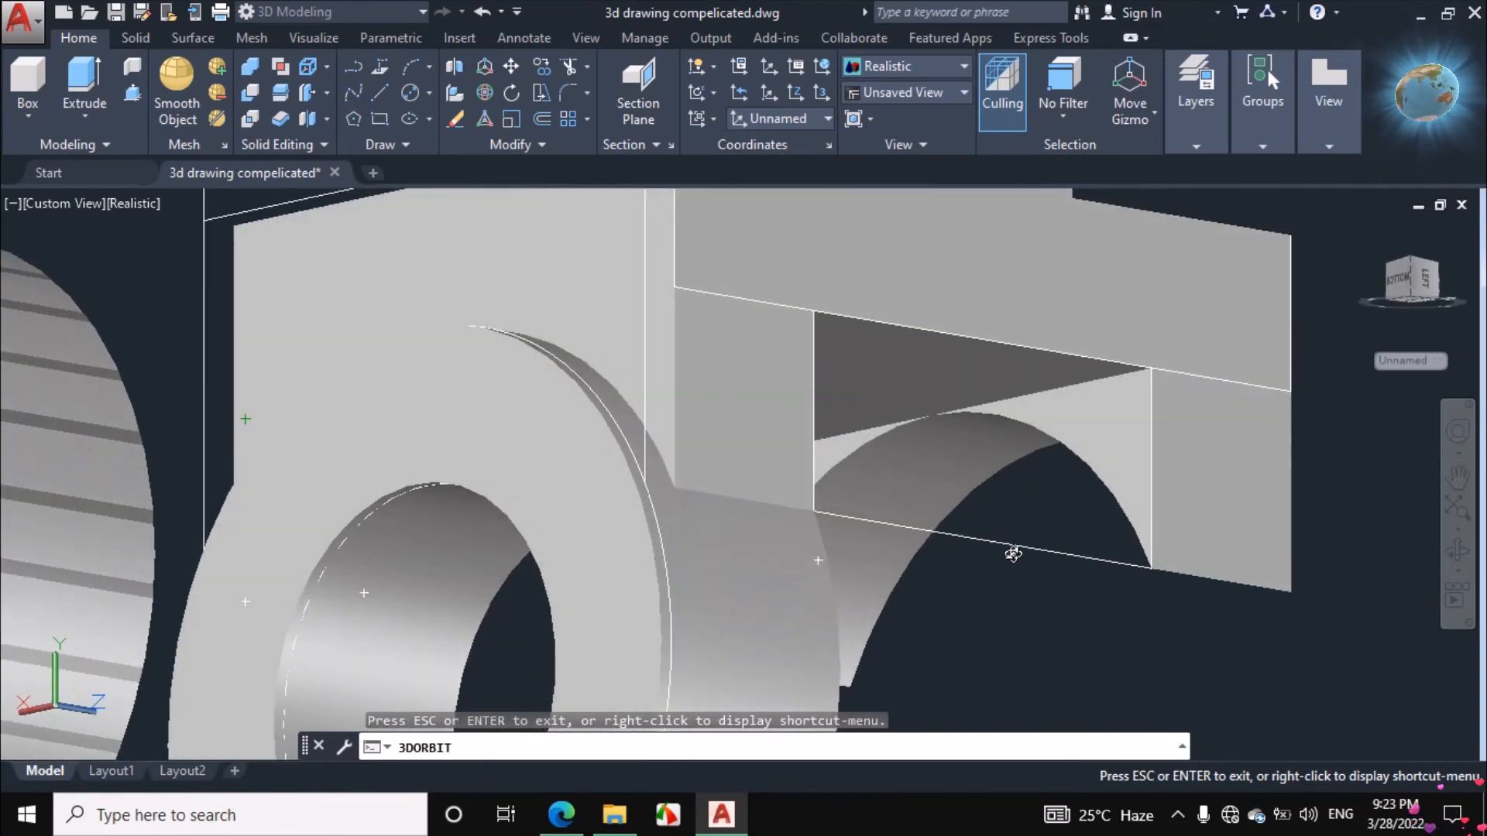
right_click(1013, 553)
left_click(1049, 175)
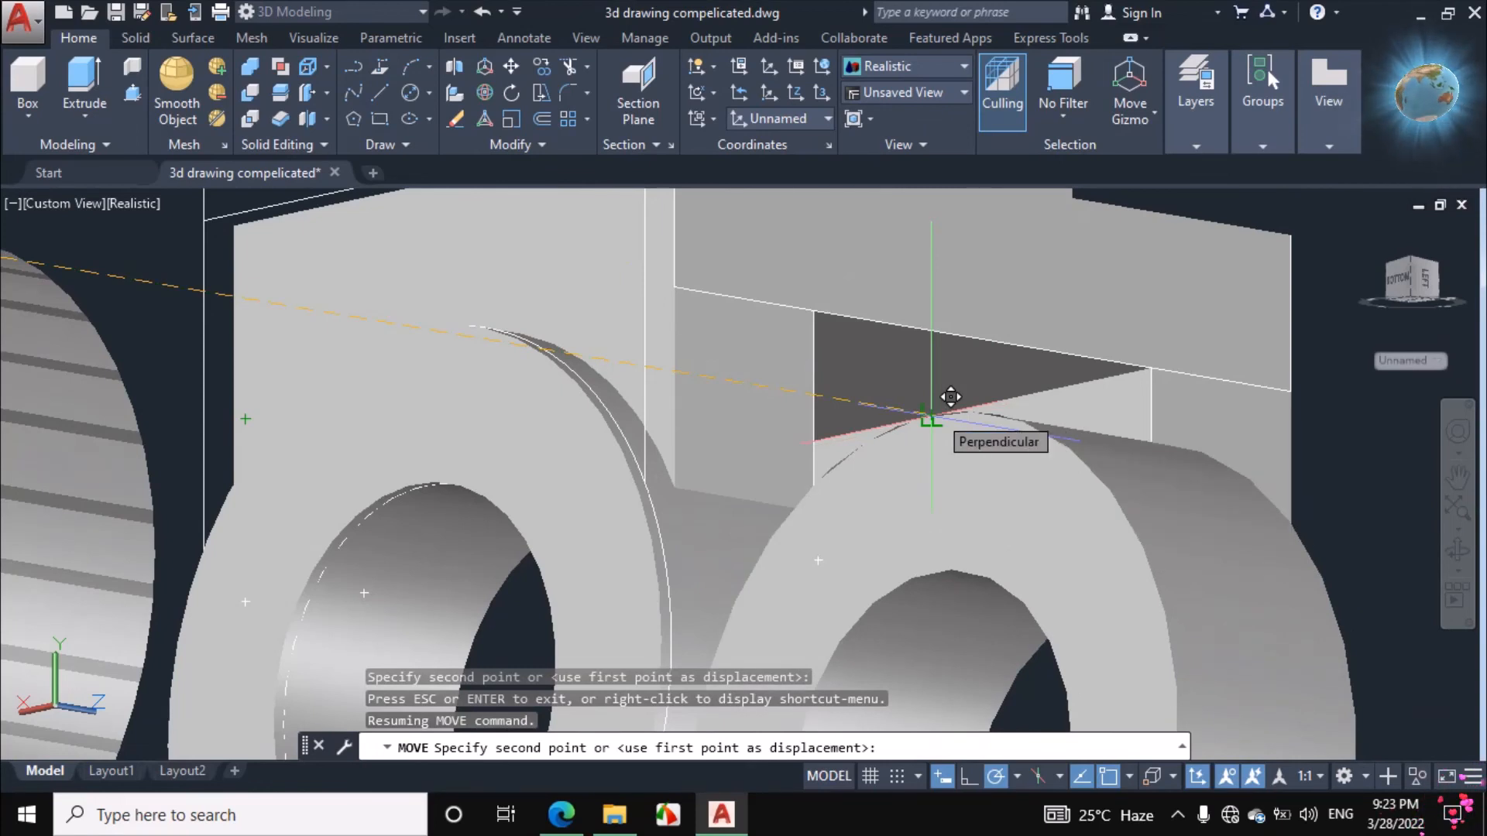
left_click(931, 421)
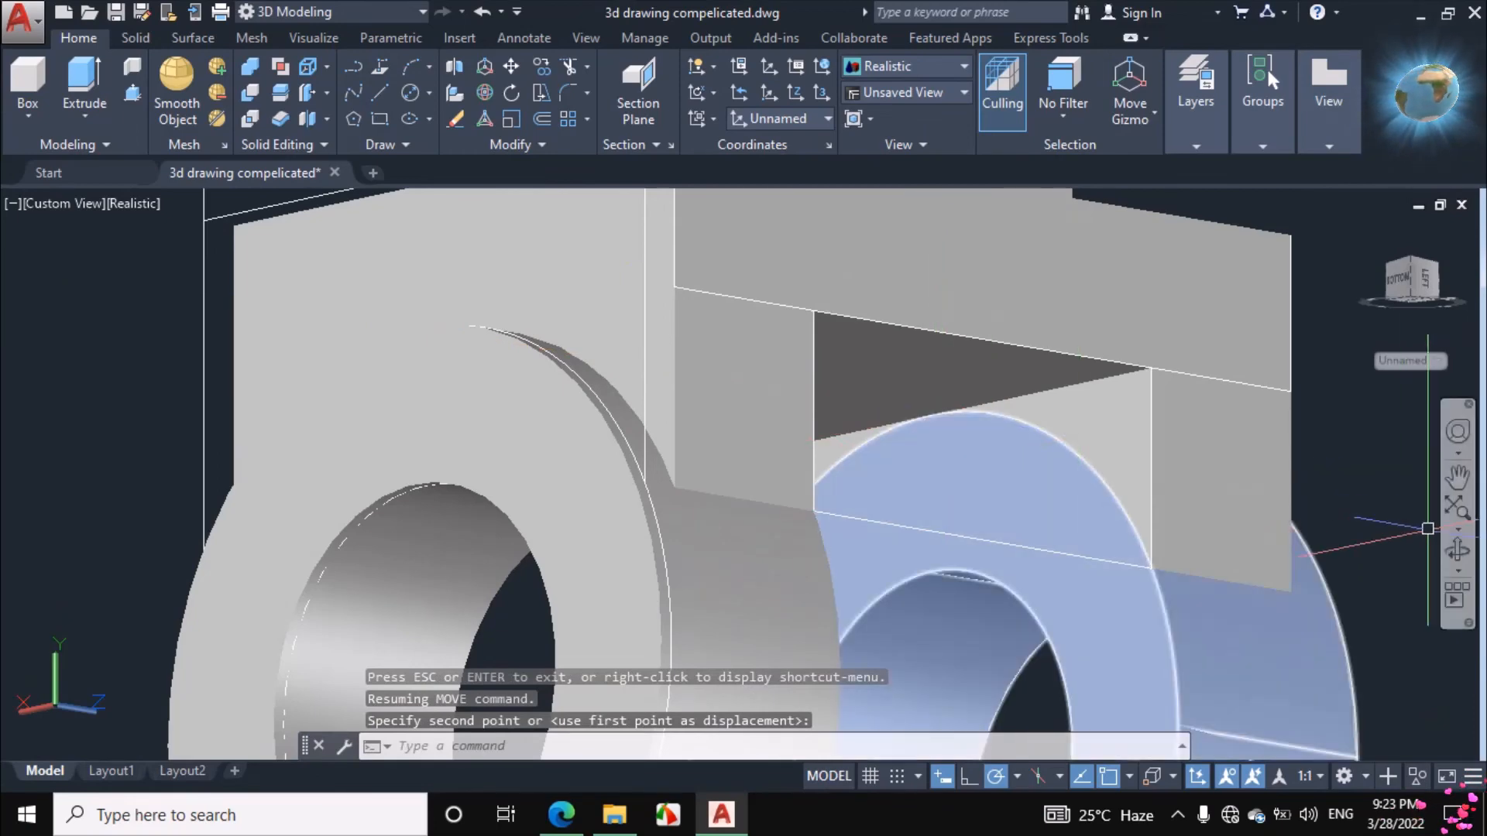
middle_click_drag(876, 493, 917, 507, "shift")
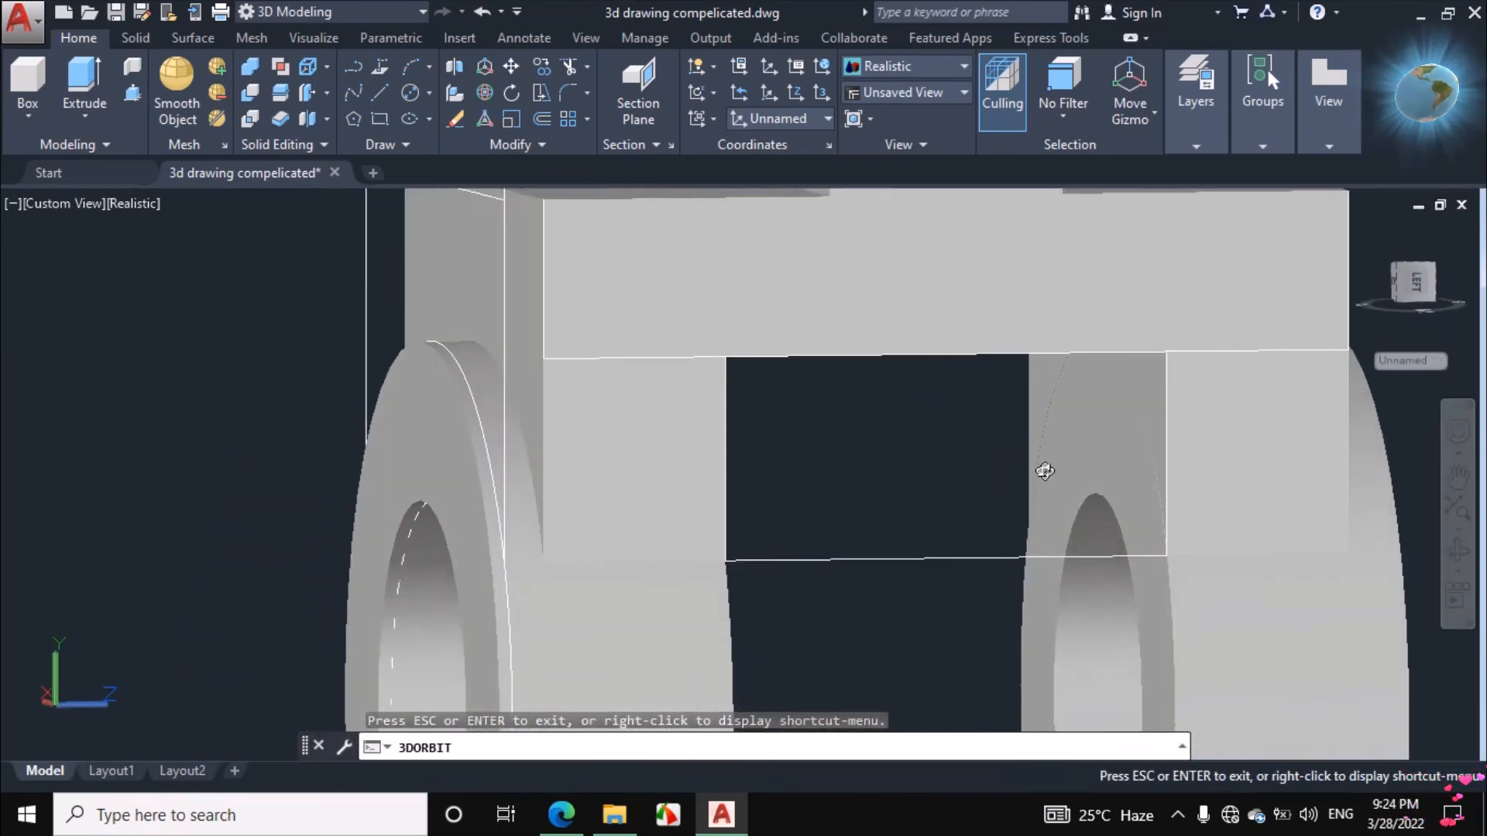
middle_click_drag(1045, 470, 1084, 442, "shift")
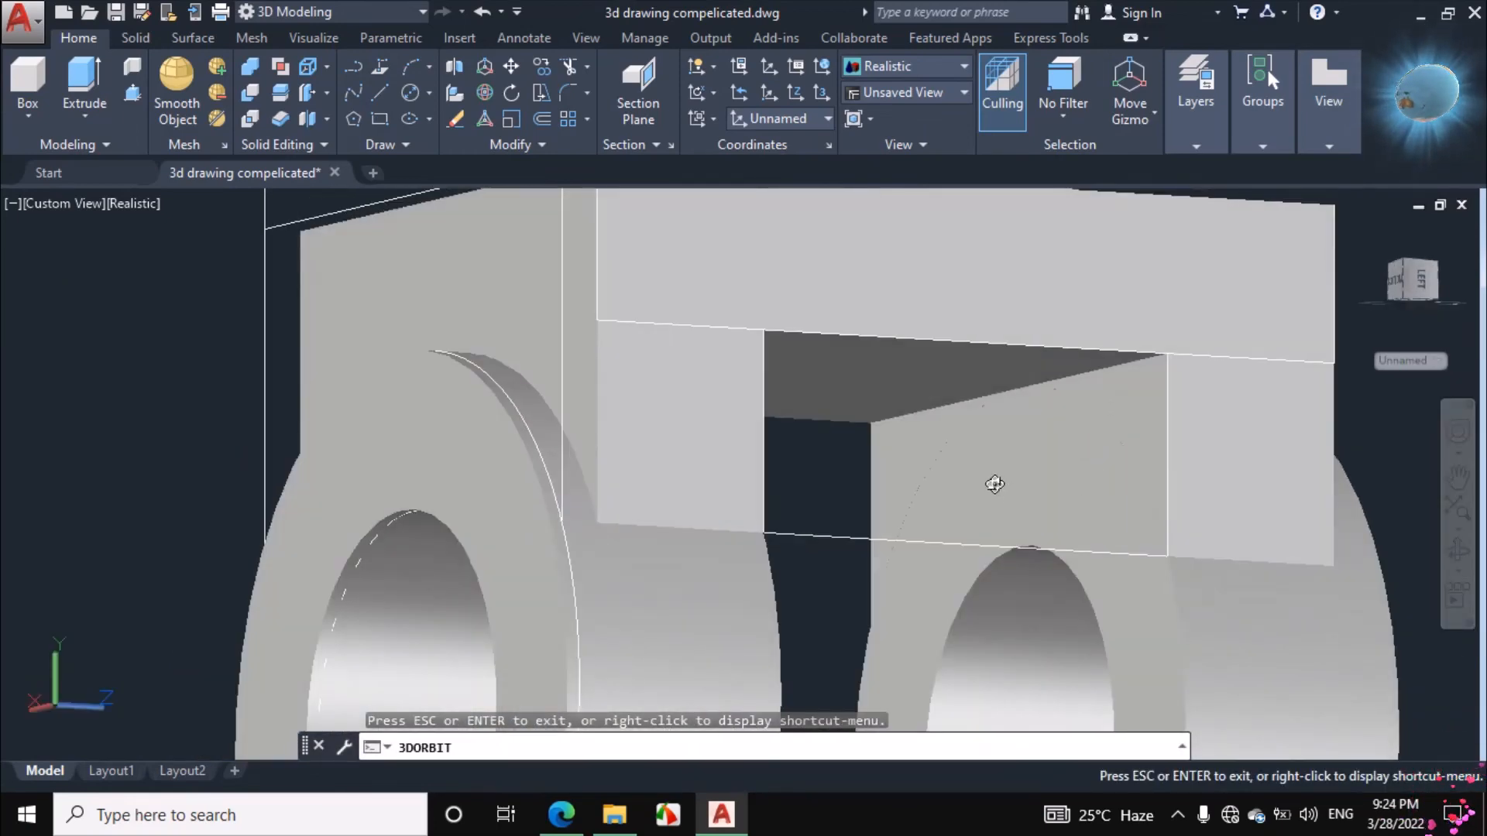
middle_click_drag(995, 484, 825, 483, "shift")
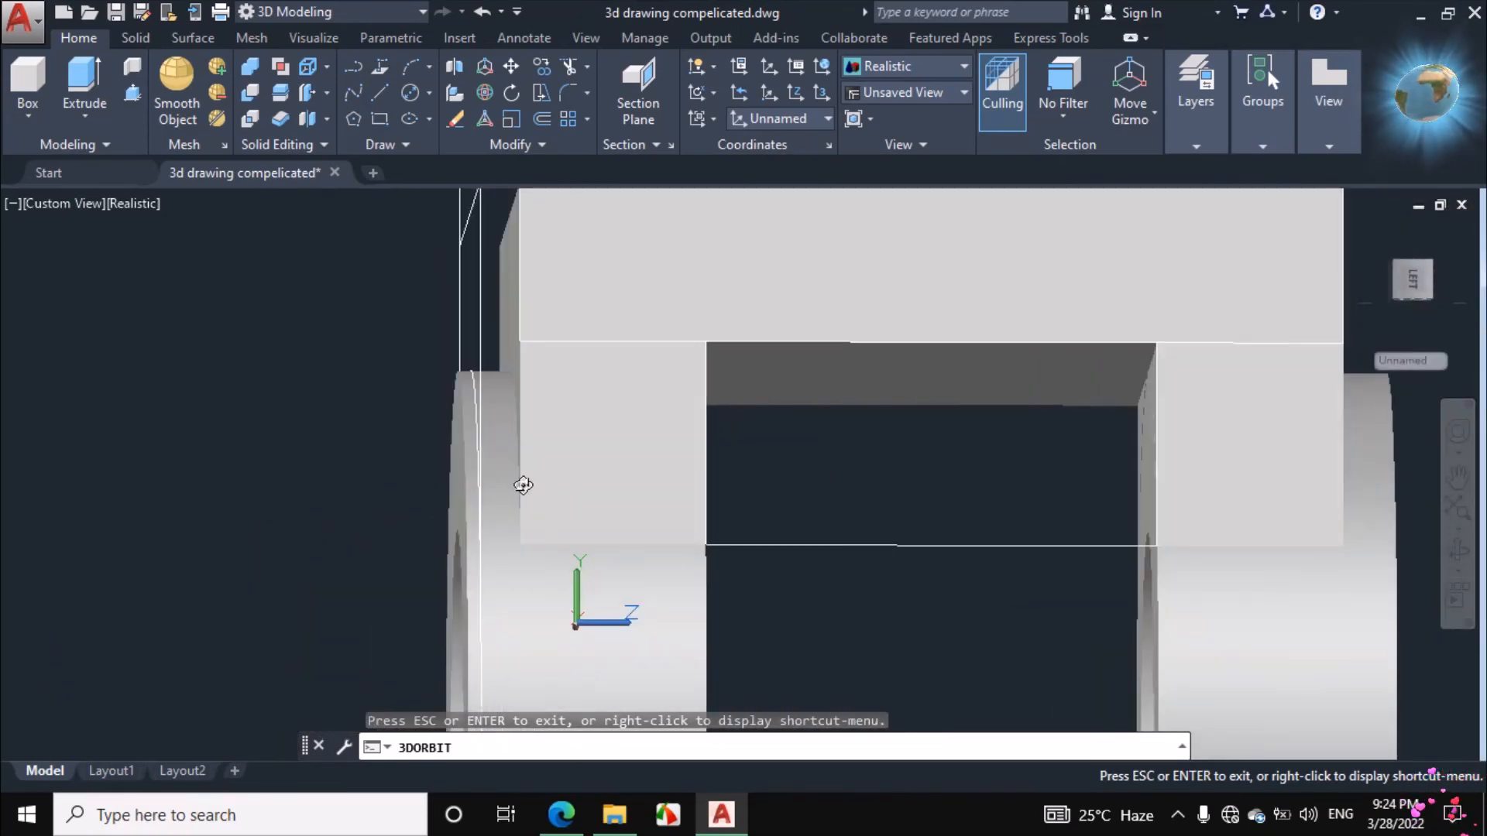
Union the upper fork rings, arms, column and both lower fork rings into one solid bracket.
middle_click_drag(1366, 489, 1328, 500, "shift")
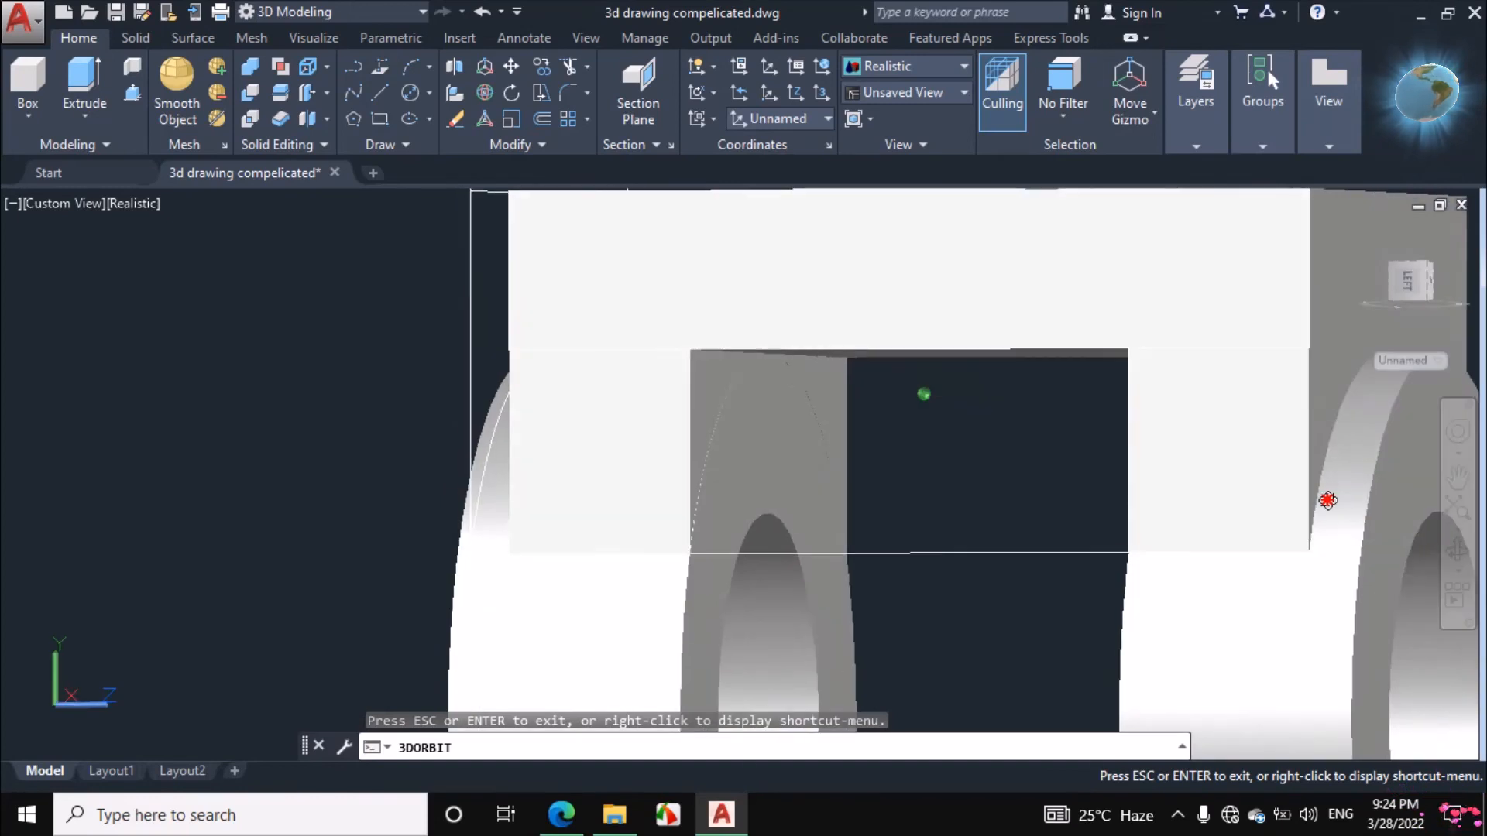
scroll(620, 505, "down", 5)
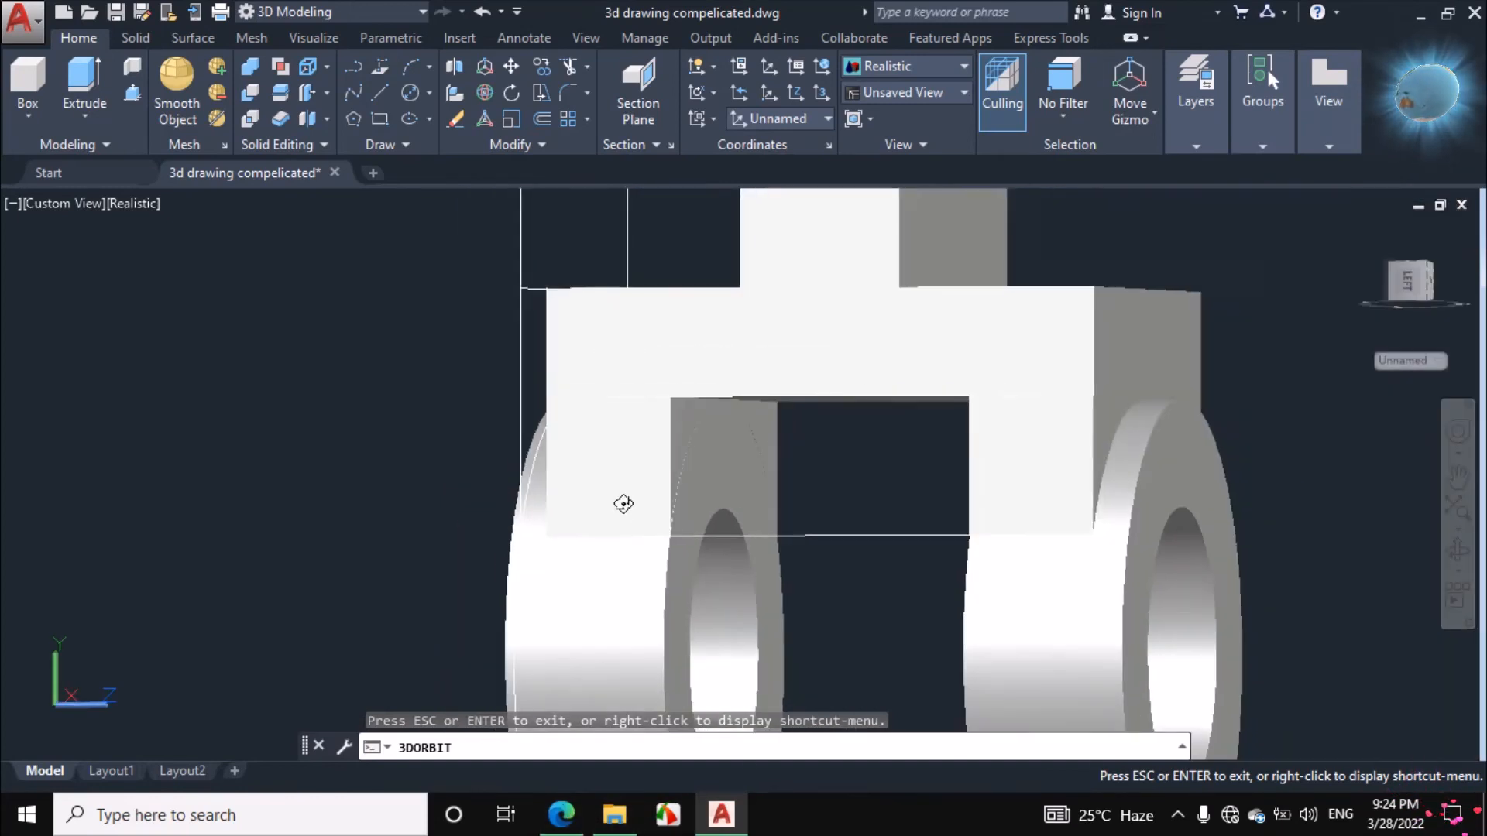
scroll(620, 515, "down", 3)
middle_click_drag(631, 514, 680, 432, "shift")
right_click(898, 314)
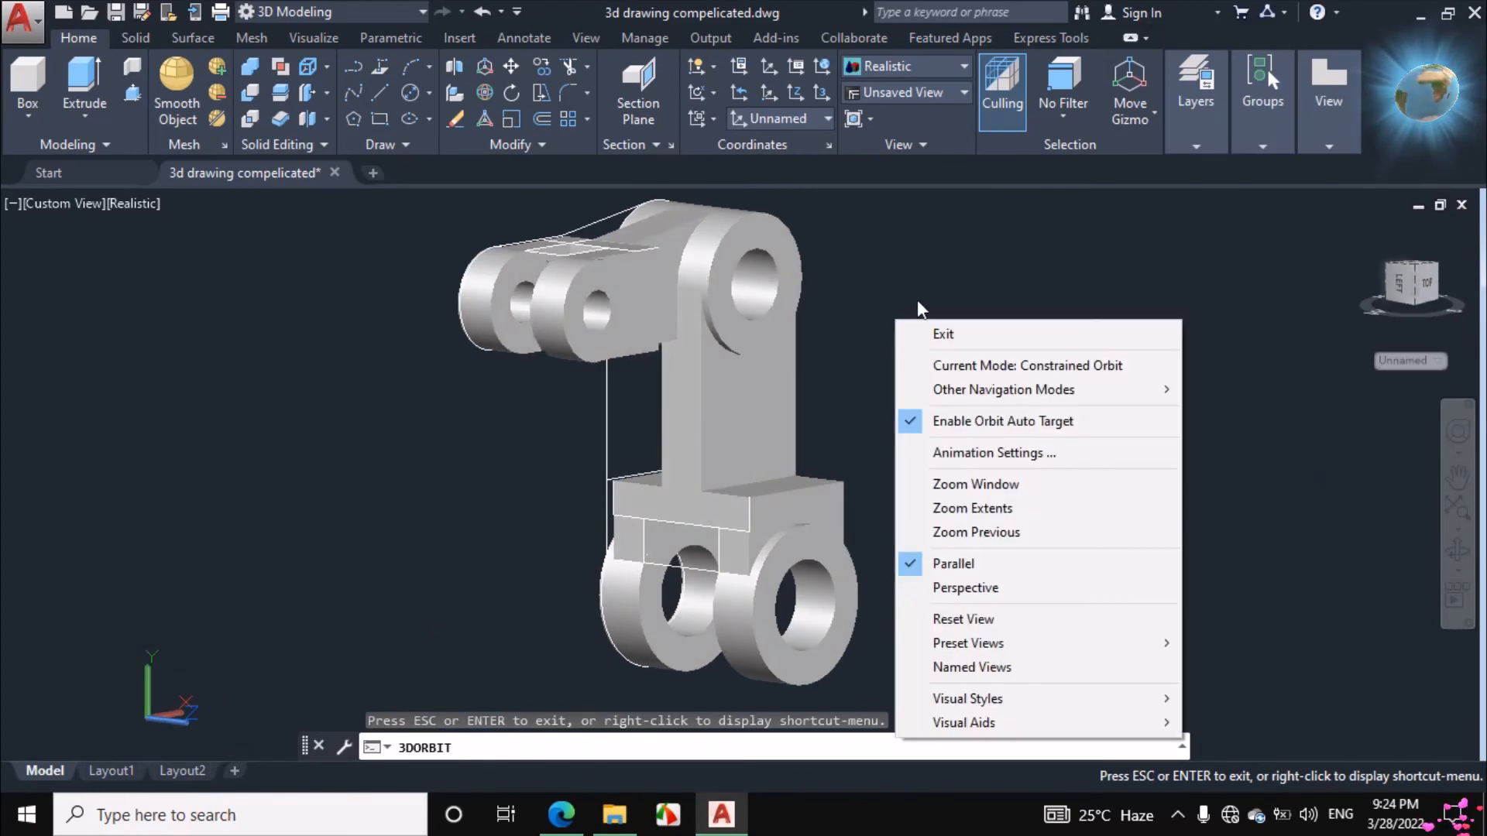
left_click(943, 334)
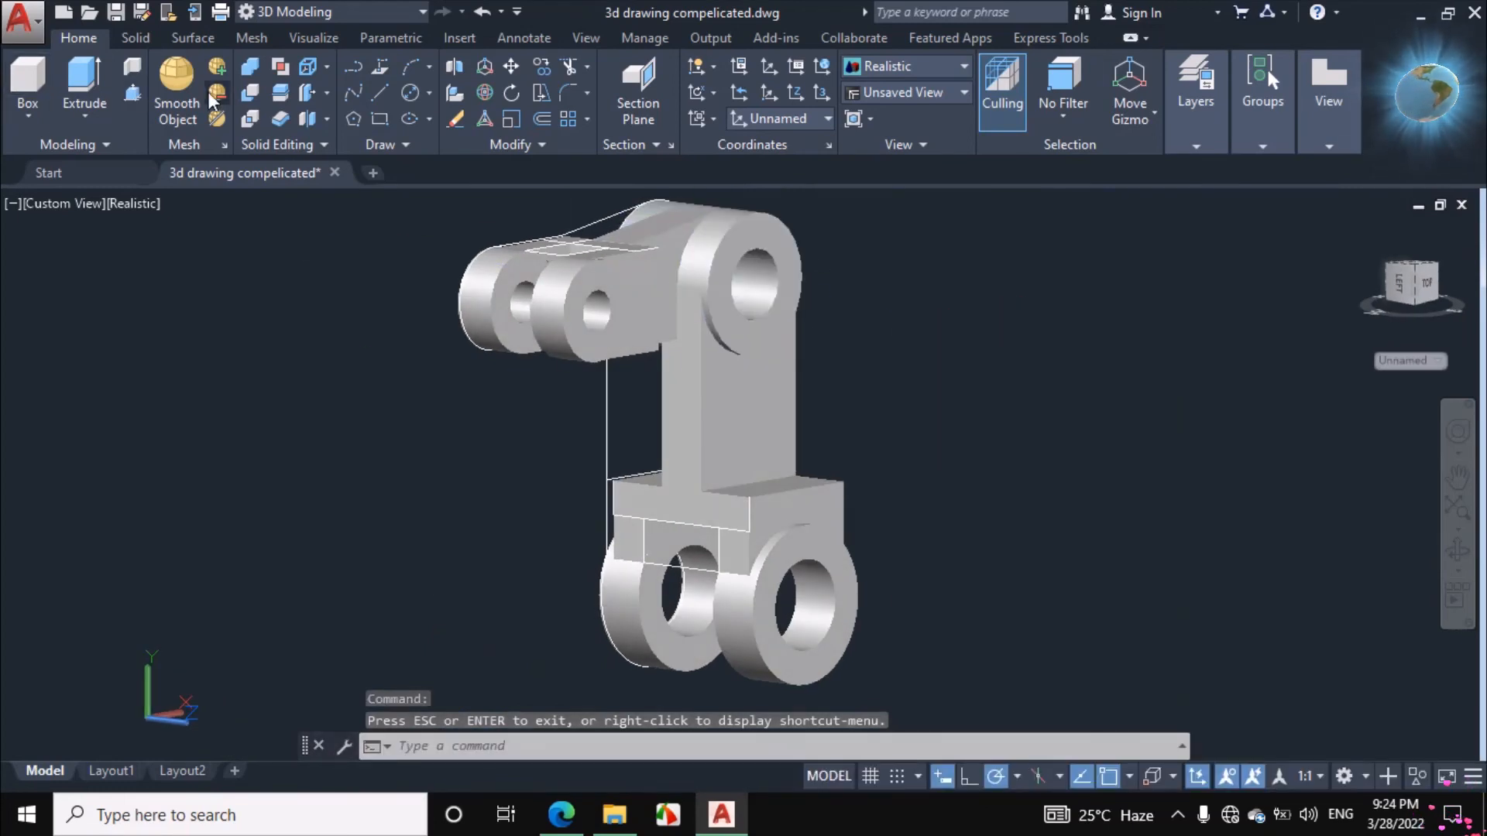
left_click(249, 68)
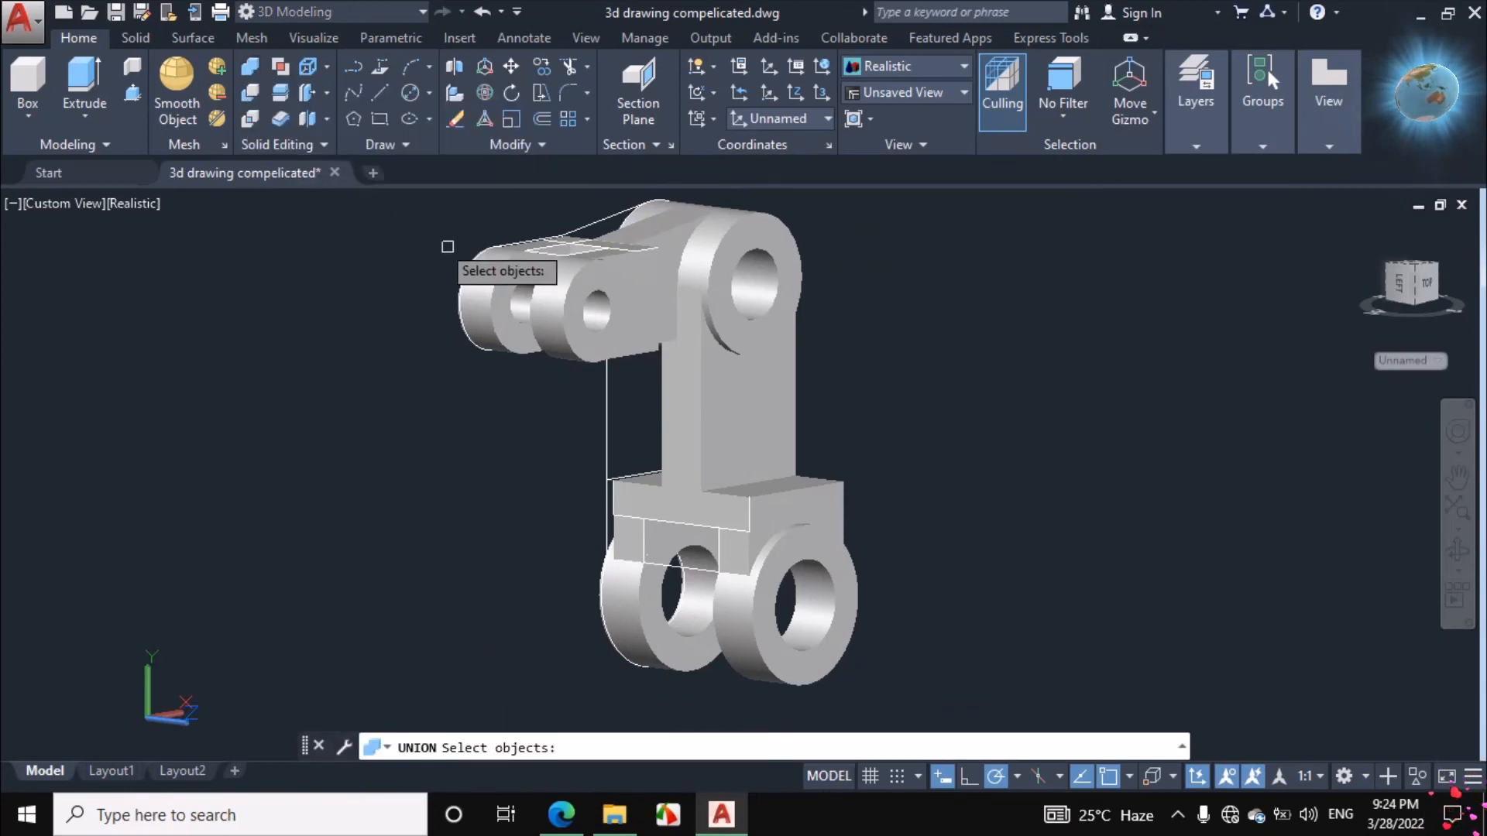
left_click(546, 291)
left_click(555, 261)
left_click(555, 249)
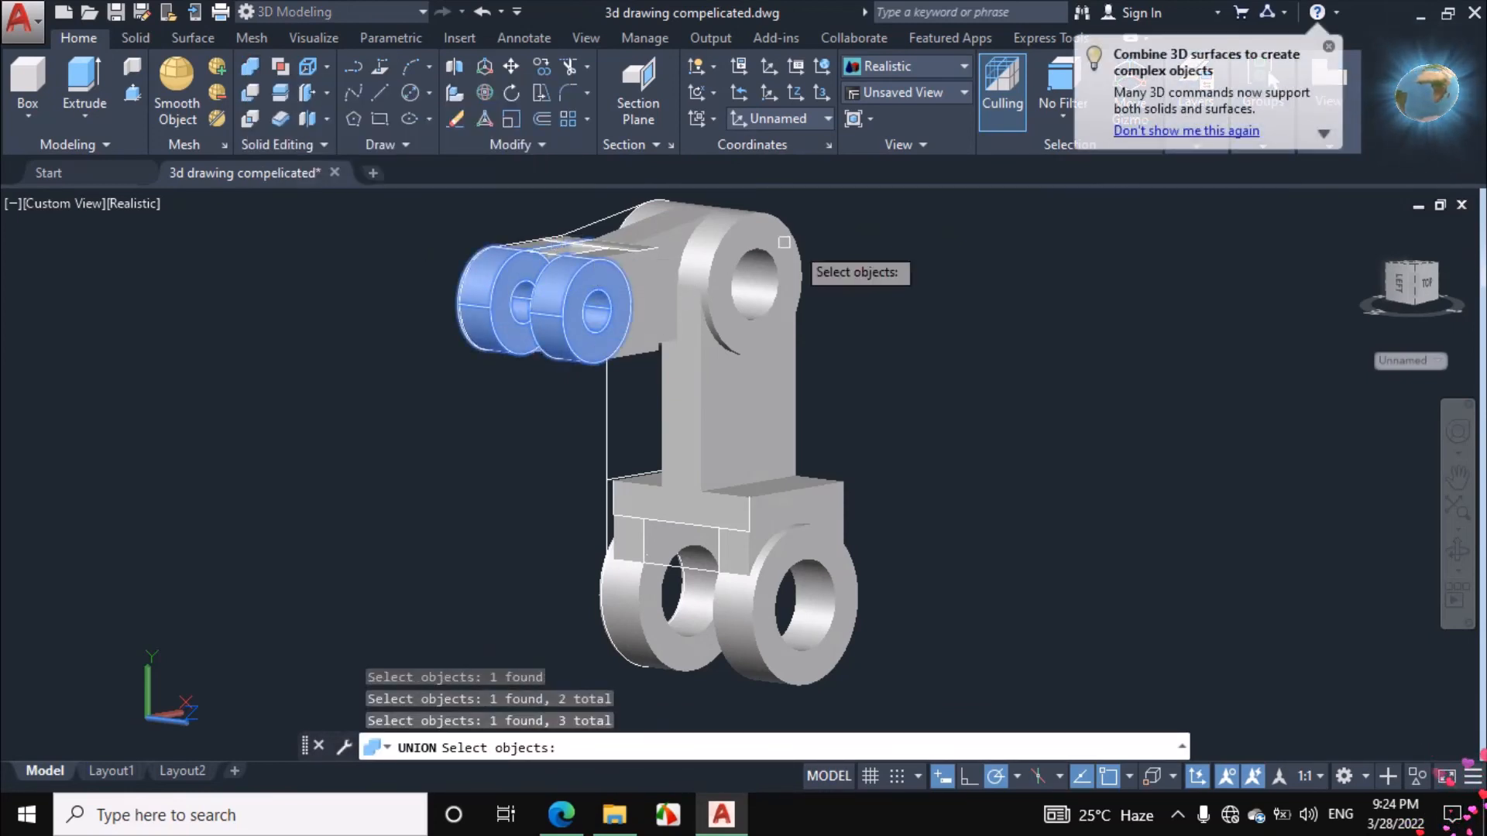
left_click(914, 219)
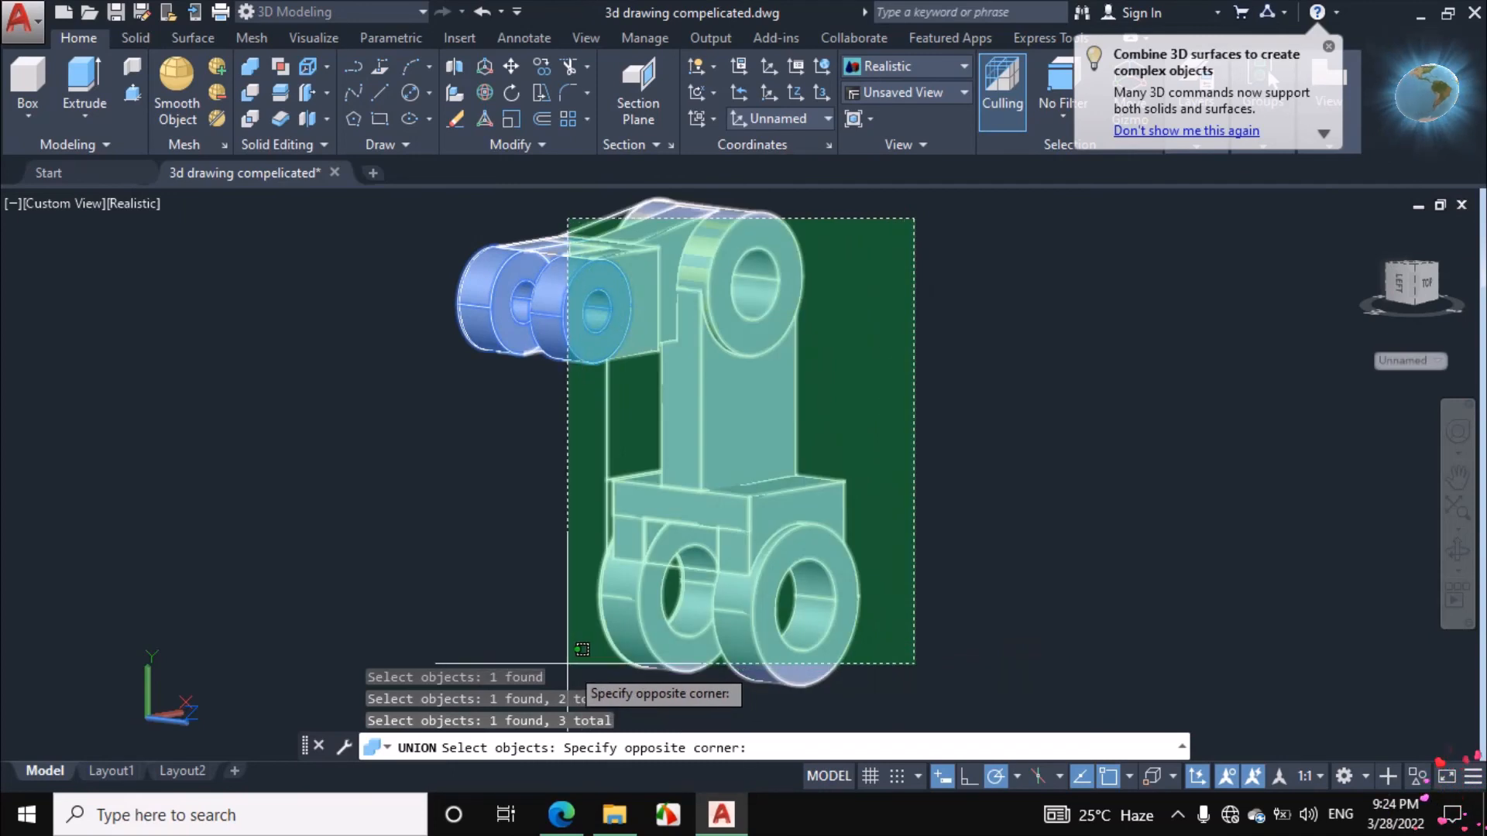
left_click(577, 623)
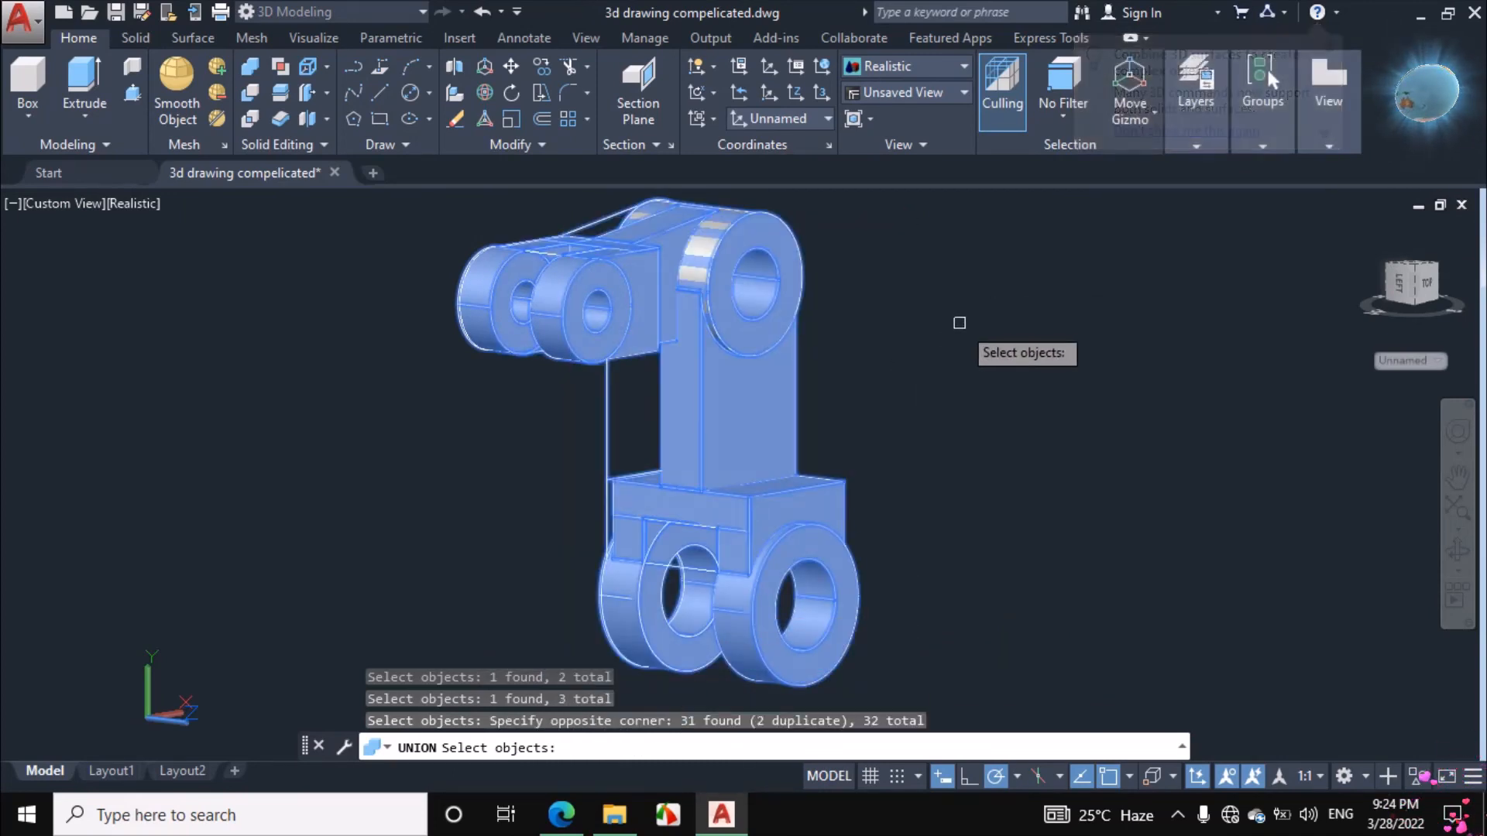
key("Return")
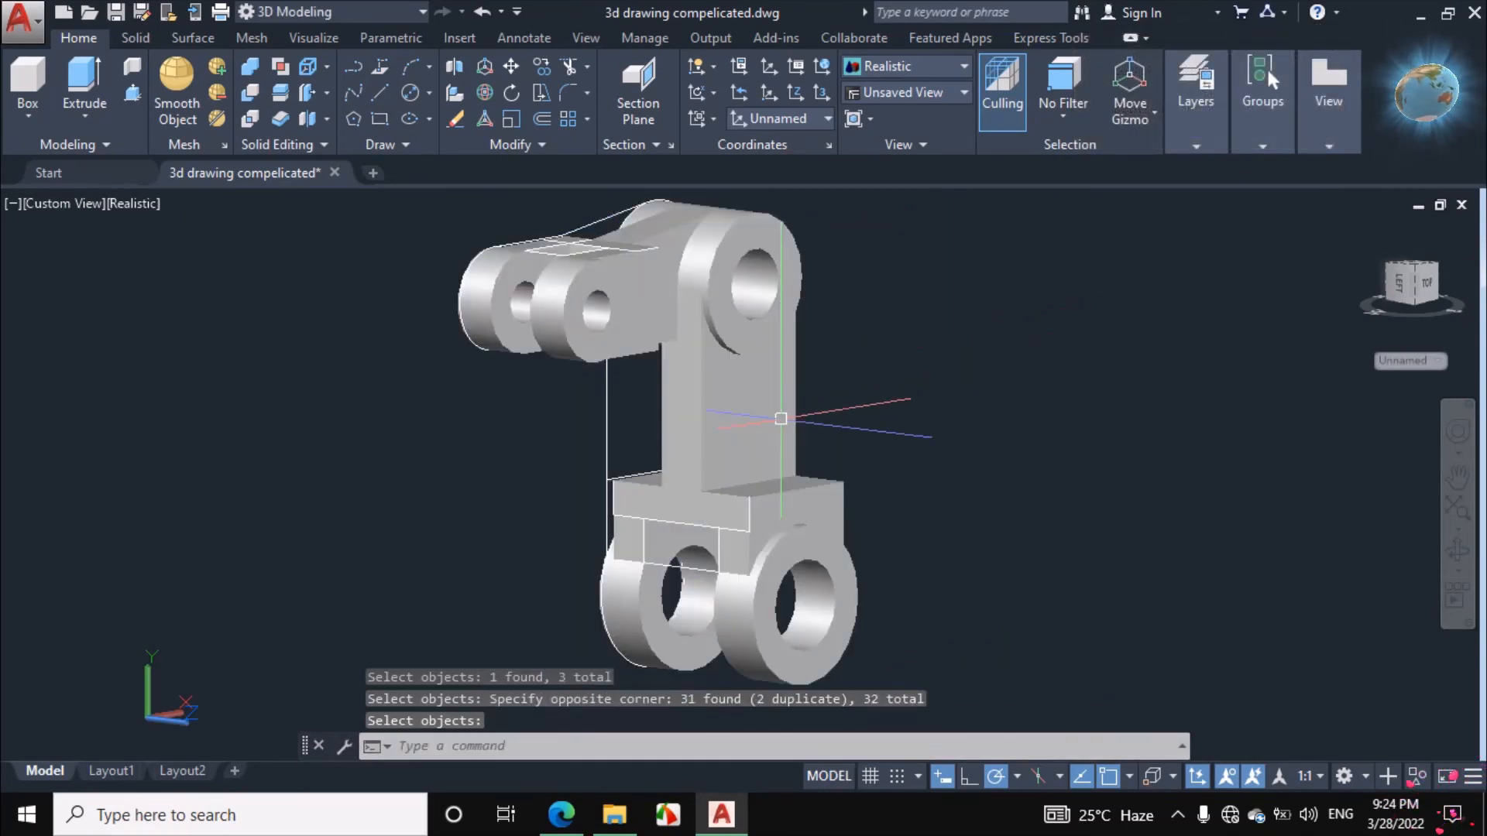
Move the united solid bracket about 177 units along the positive X axis, clear of its construction lines.
left_click(1450, 554)
left_click_drag(1015, 511, 957, 531)
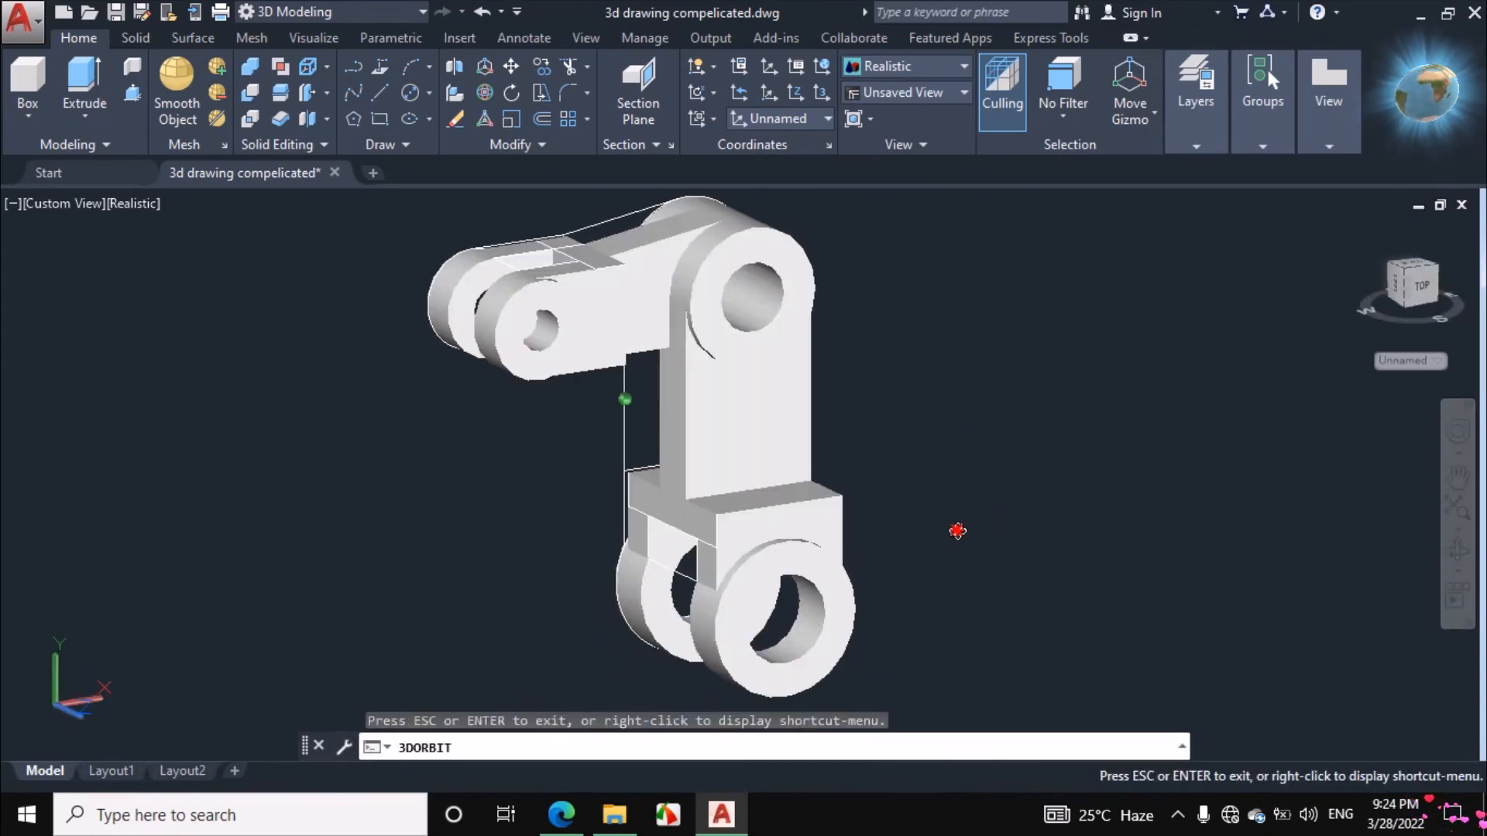
right_click(973, 428)
left_click(1011, 385)
left_click(721, 437)
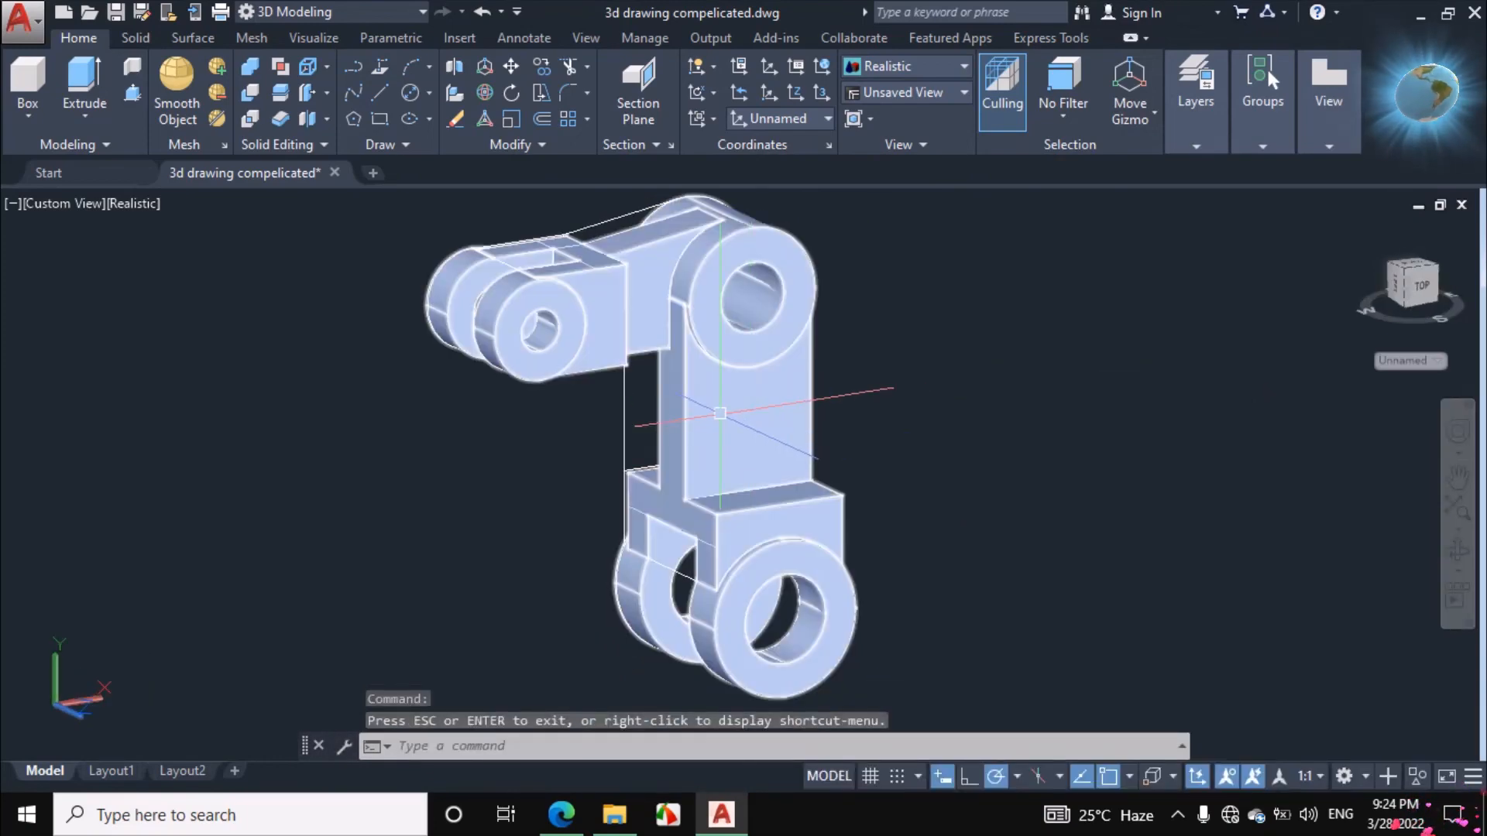
left_click(697, 453)
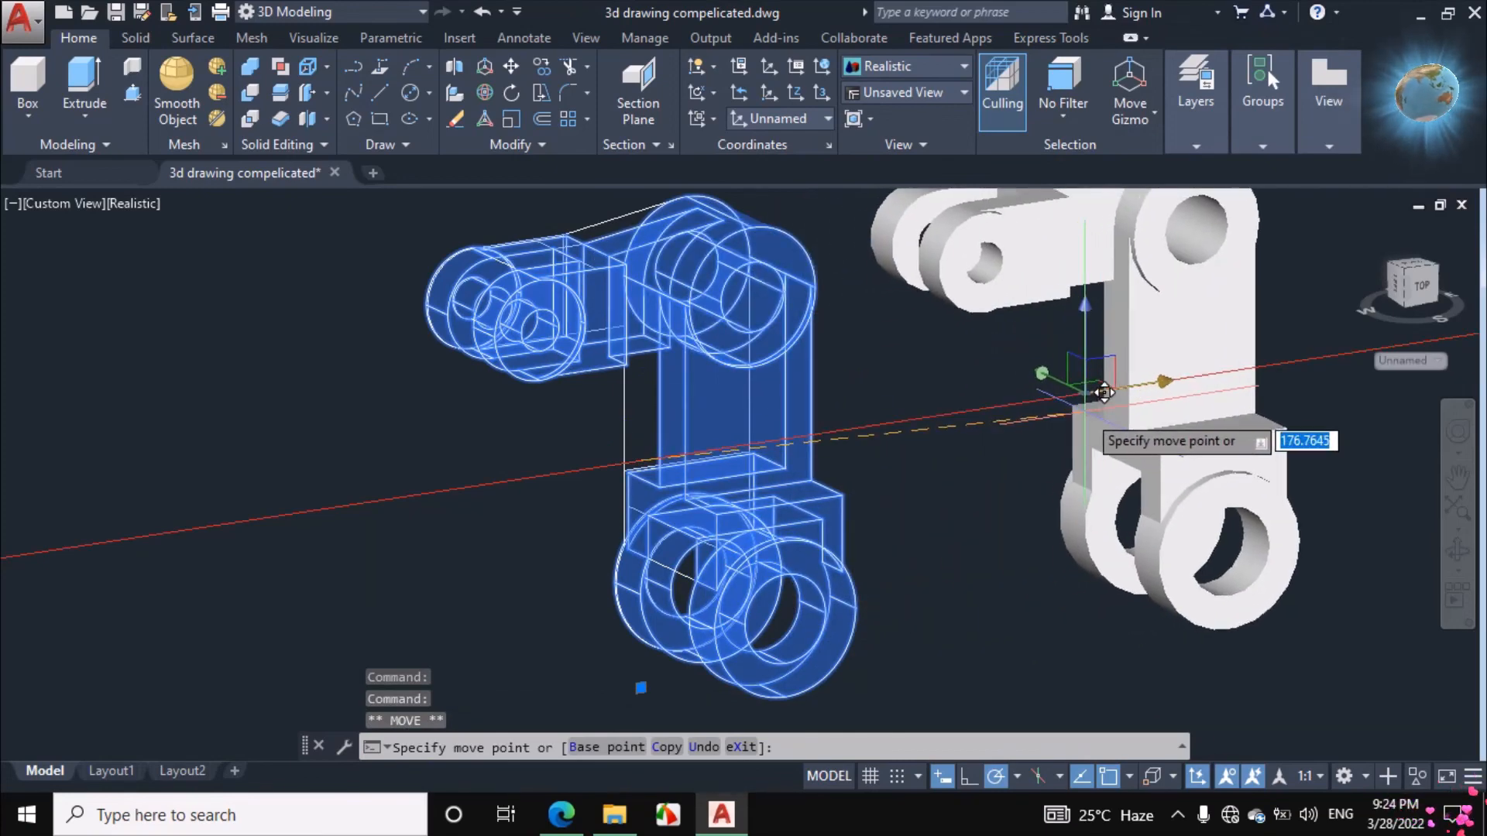
left_click(1082, 386)
key("Escape")
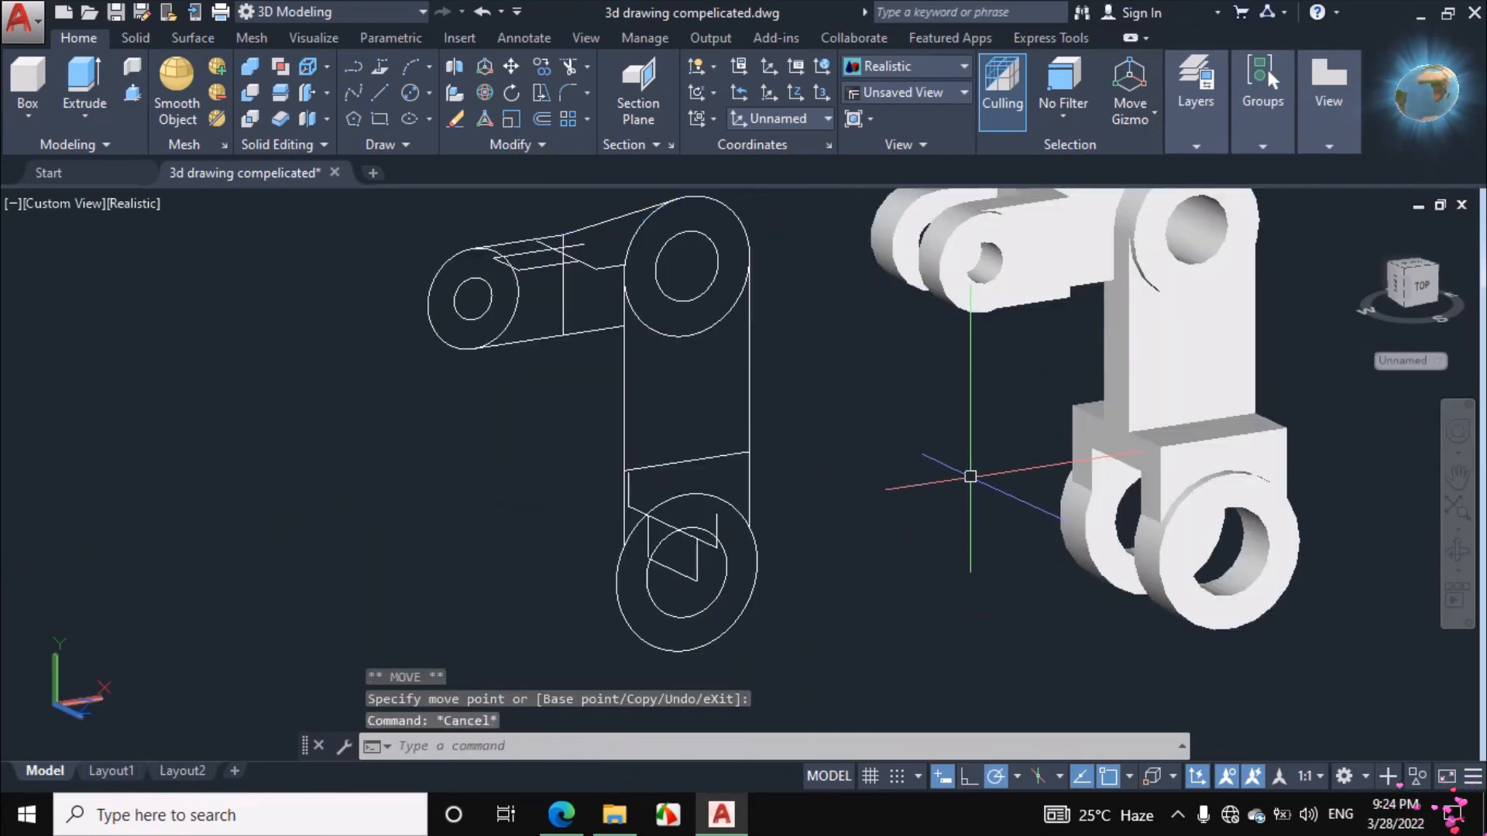
Erase all the leftover construction lines and circles beside the solid bracket.
scroll(875, 465, "down", 5)
scroll(831, 418, "up", 4)
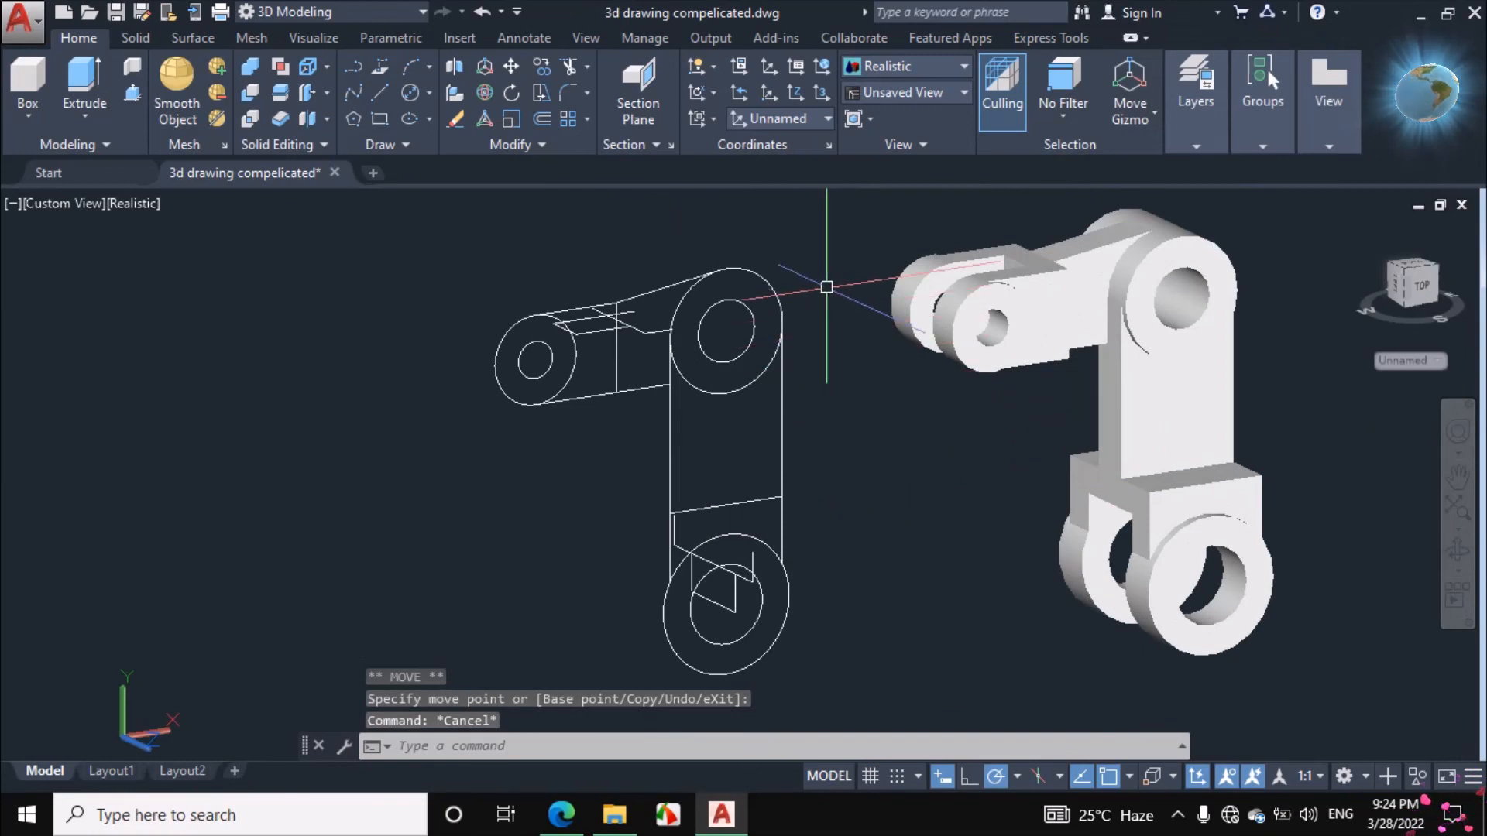
left_click(831, 257)
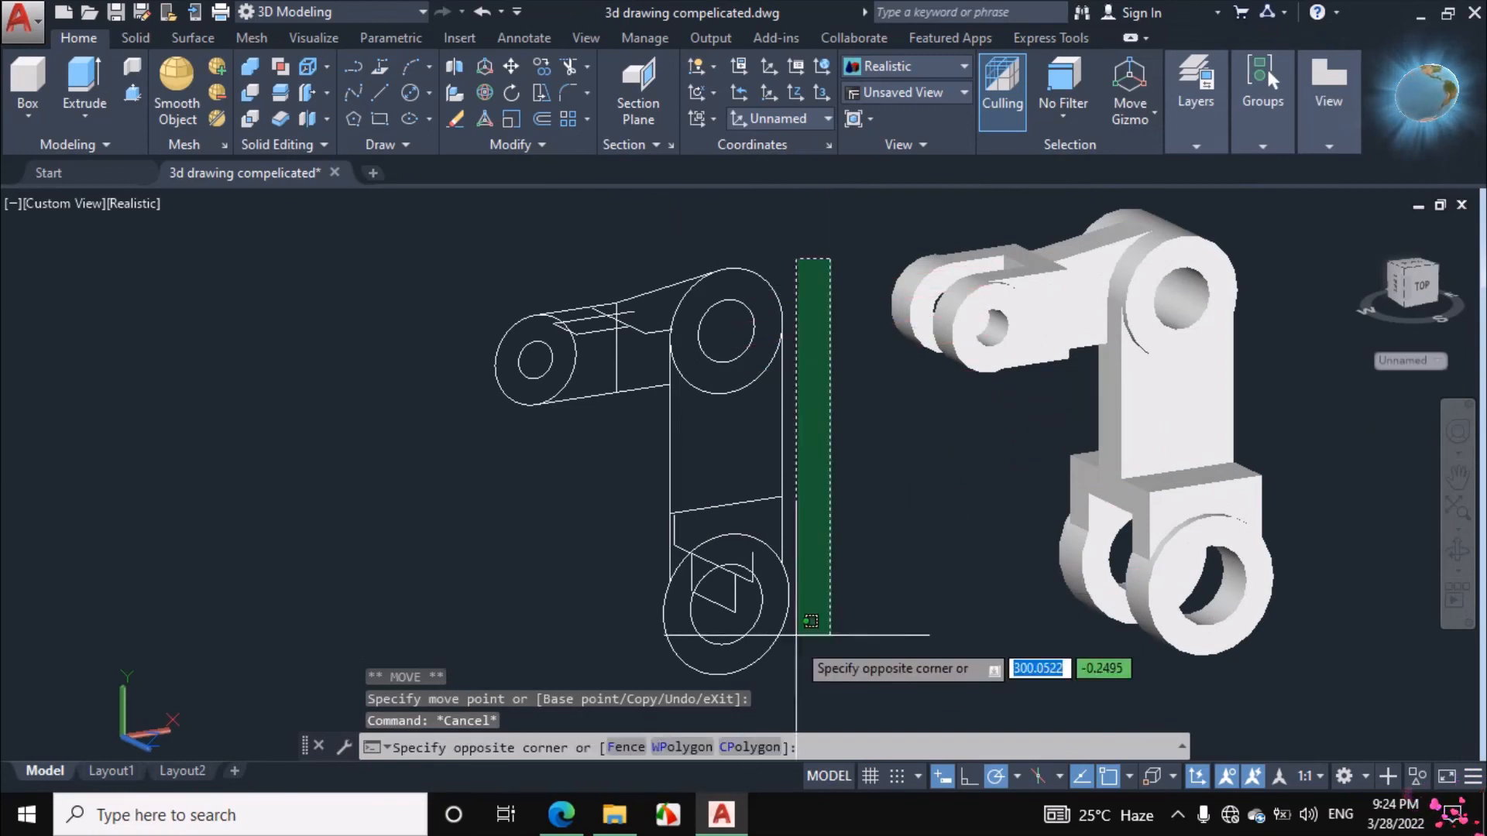
left_click(486, 683)
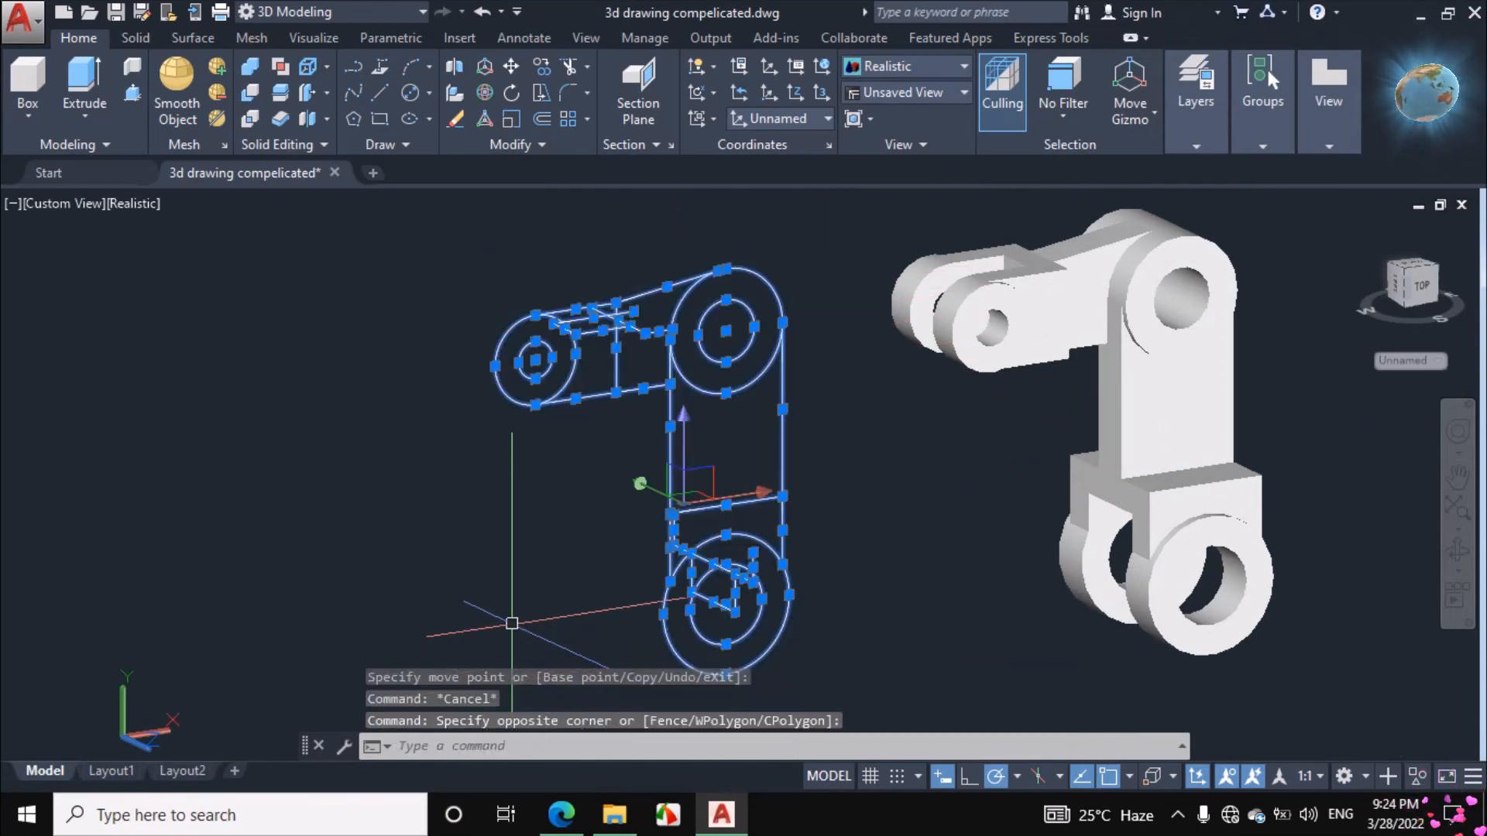
key("Return")
Examine the solid bracket from several sides, compare it with the FIG. 20-64 drawing in the browser PDF, and return to AutoCAD.
scroll(469, 555, "down", 4)
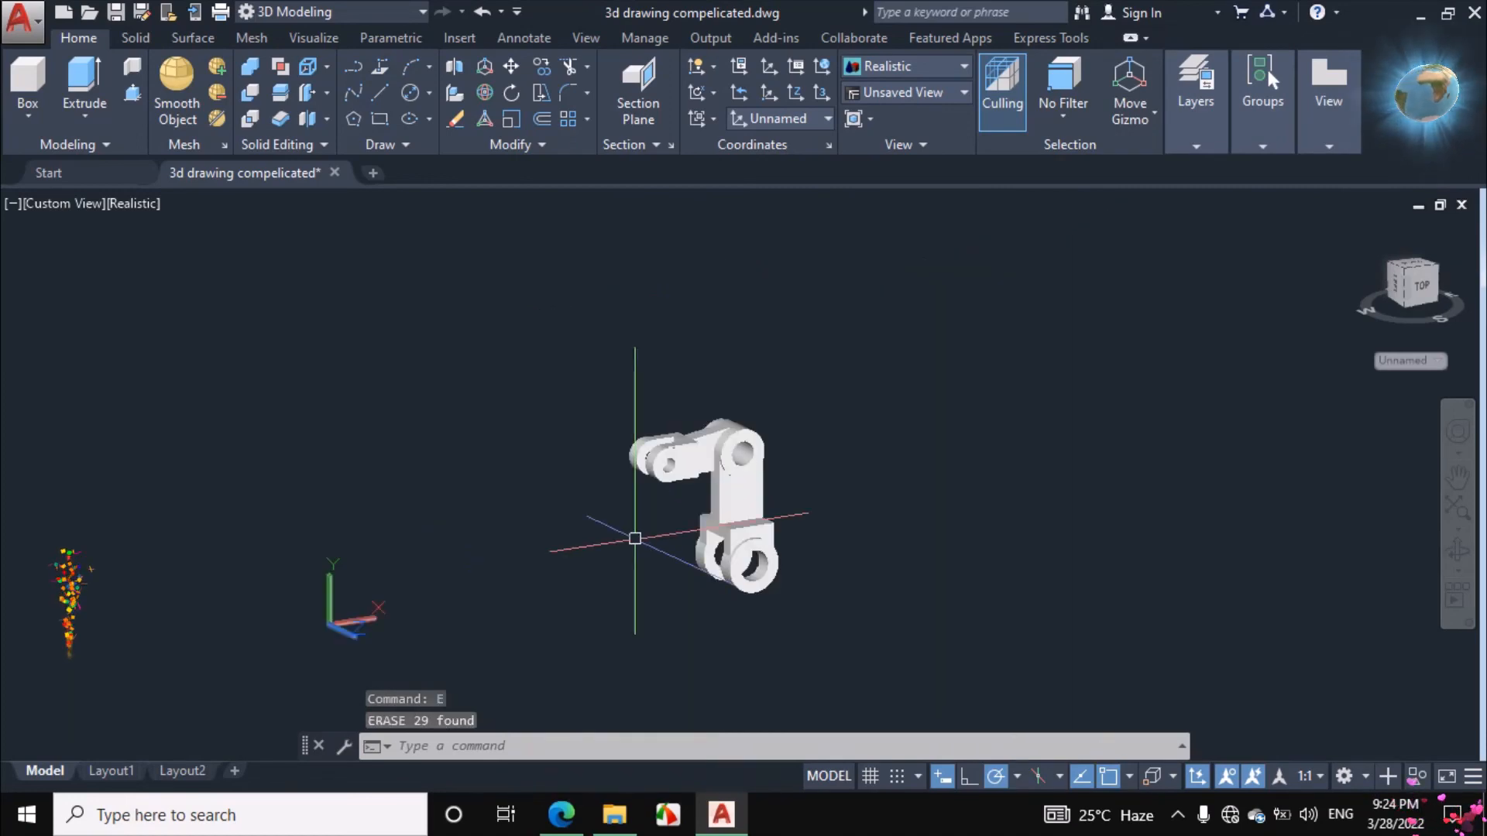
scroll(758, 526, "up", 4)
scroll(793, 535, "up", 3)
scroll(778, 542, "down", 2)
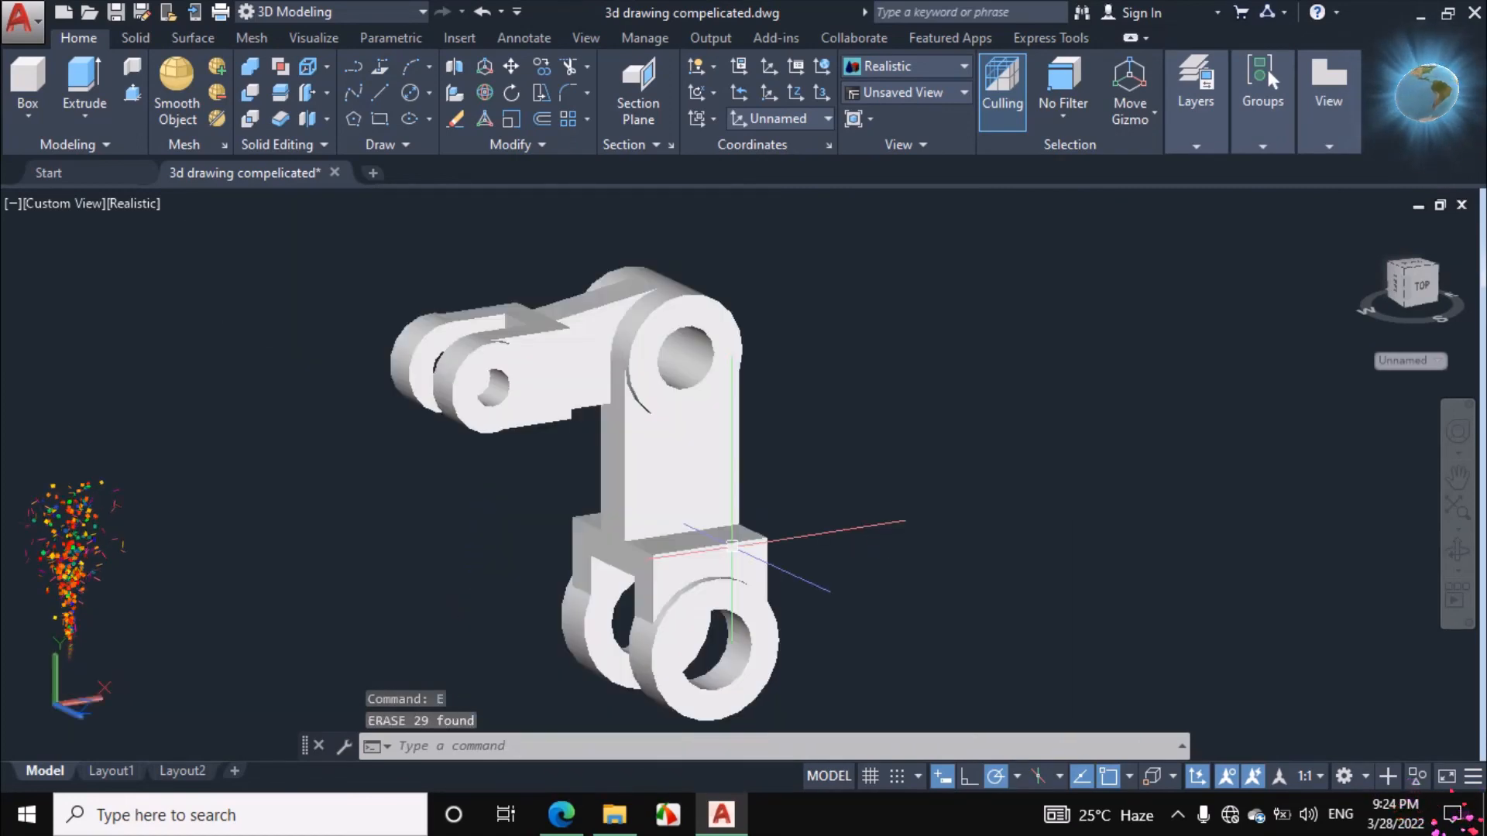
left_click(1458, 550)
left_click_drag(890, 531, 781, 482)
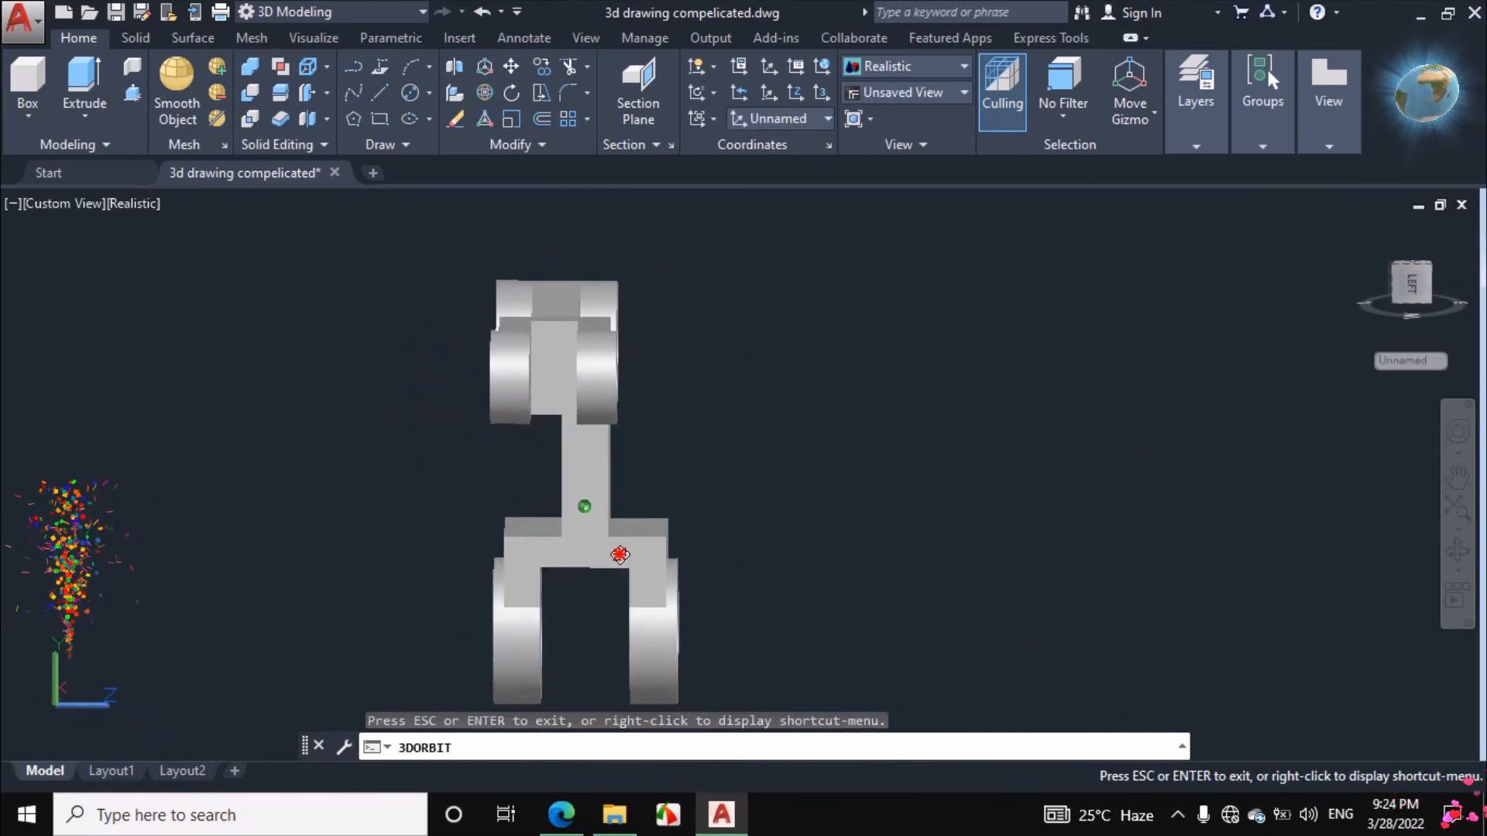
left_click_drag(676, 528, 787, 507)
left_click_drag(587, 495, 811, 502)
right_click(812, 502)
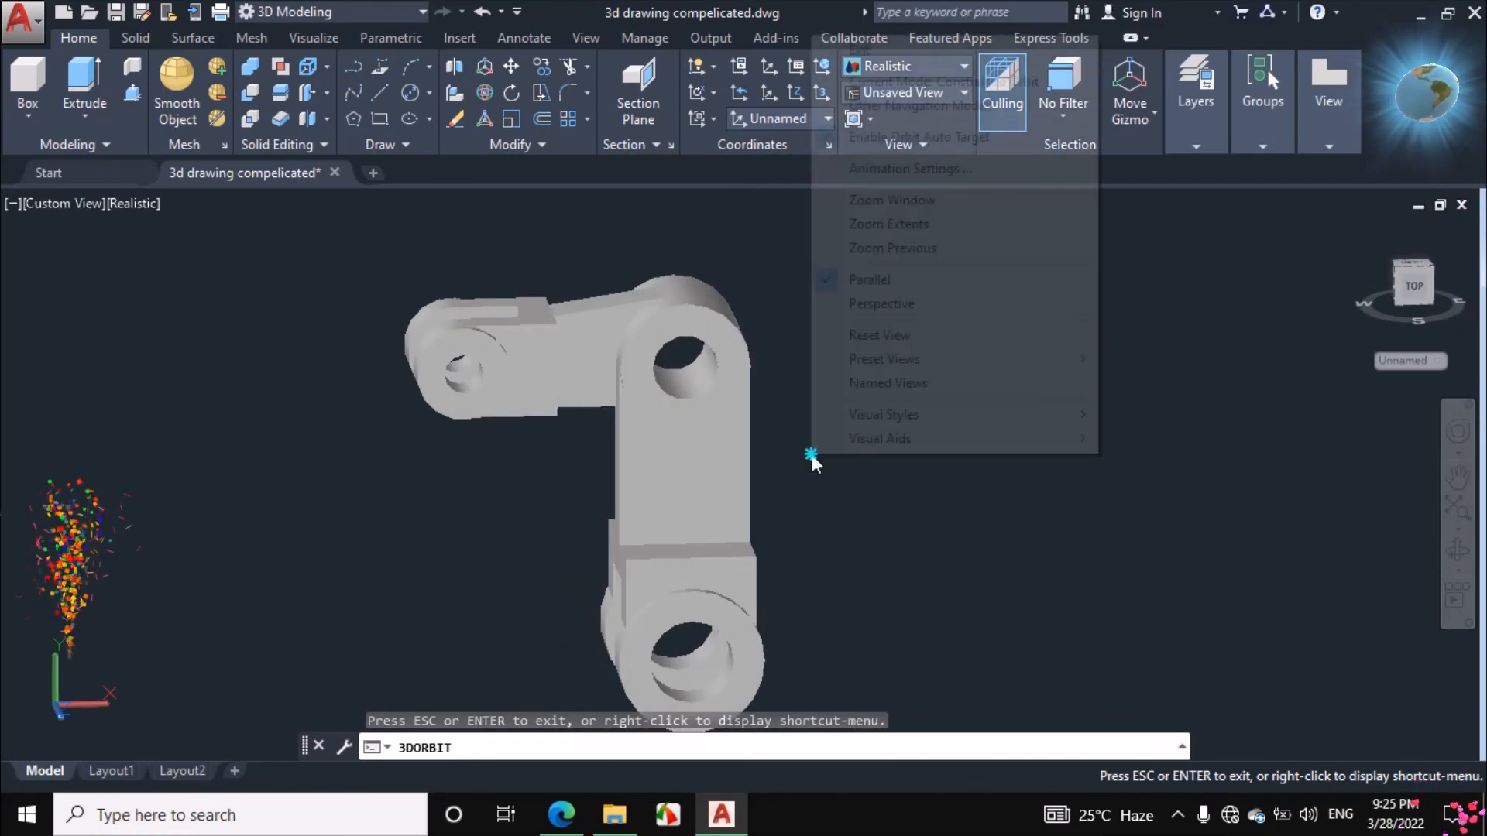
left_click(860, 49)
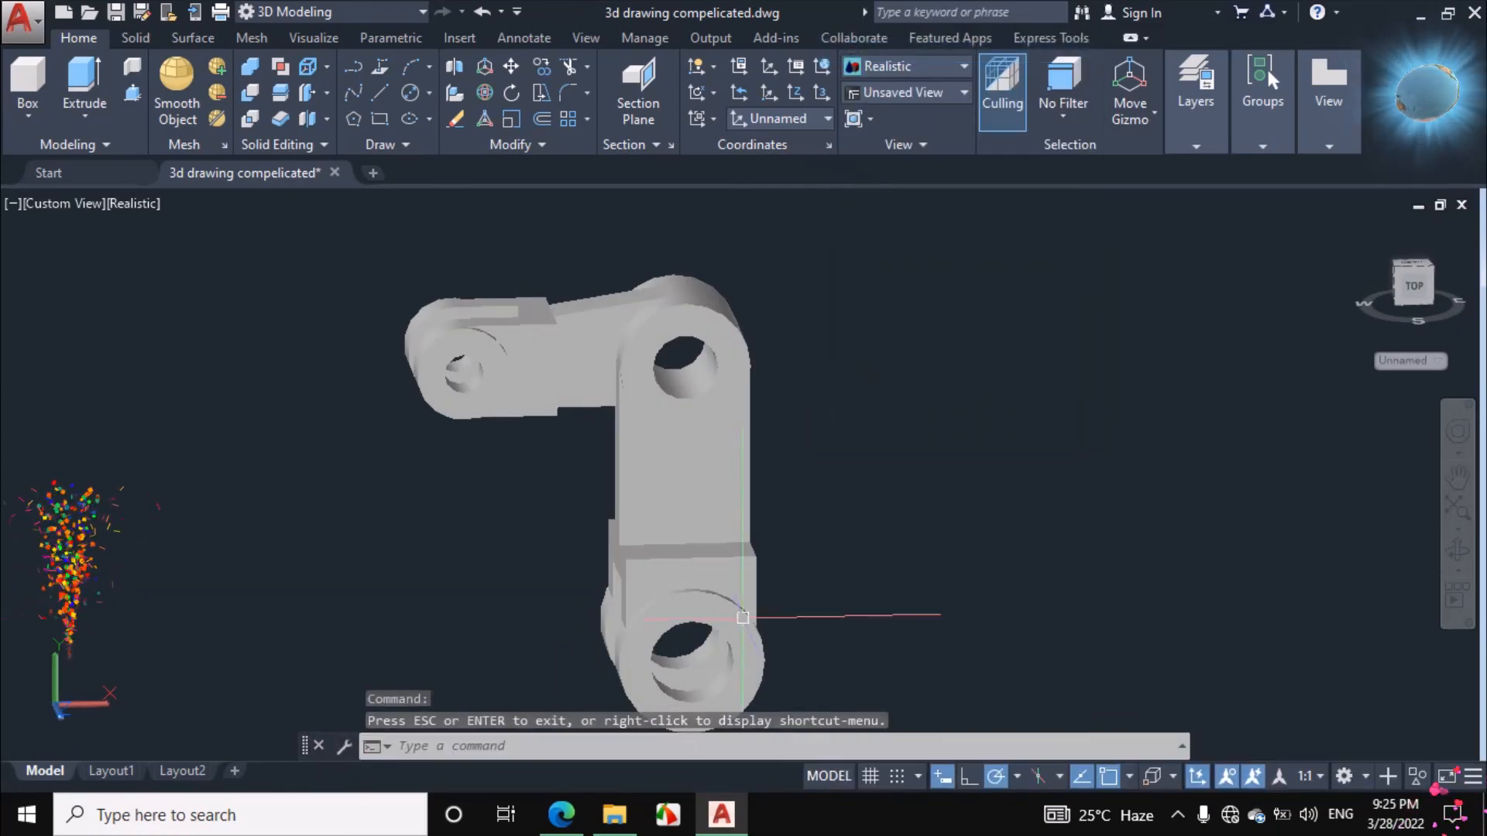
left_click(561, 817)
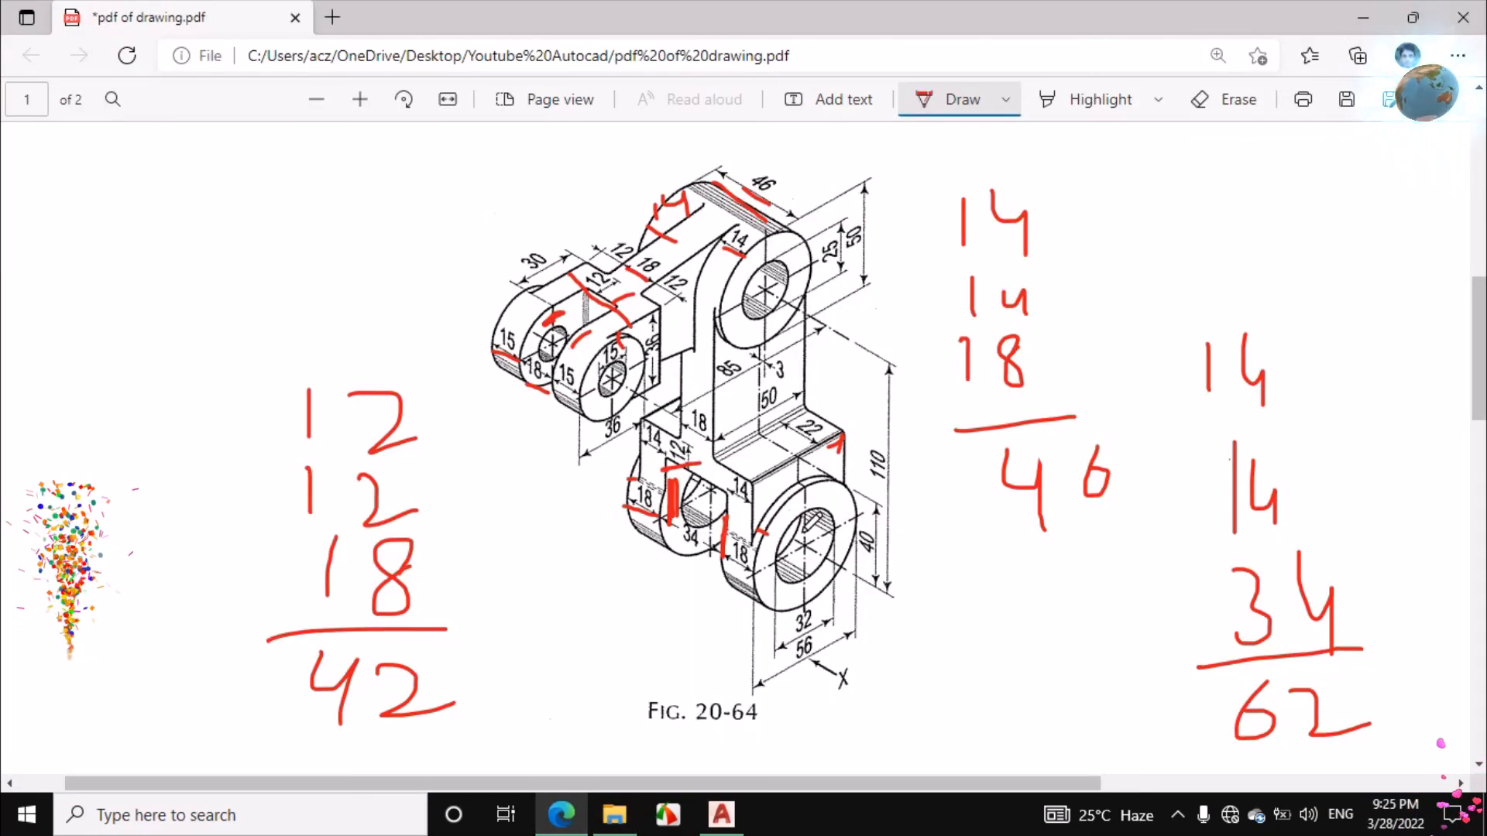
left_click(737, 806)
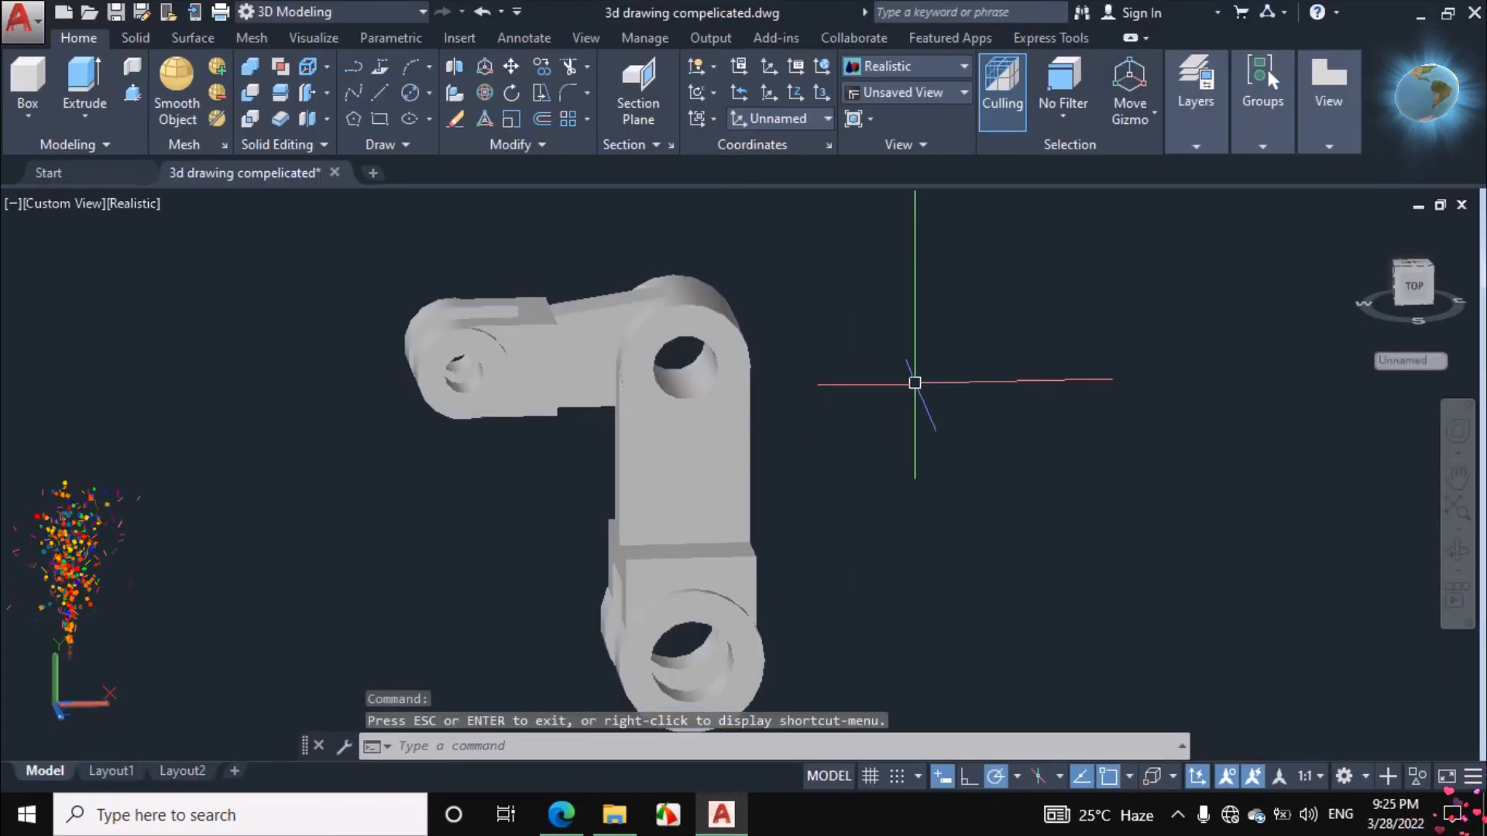
Open the Materials Browser and apply the ceramic tile material 1.5in Square - Medium Blue to the bracket.
type("mat")
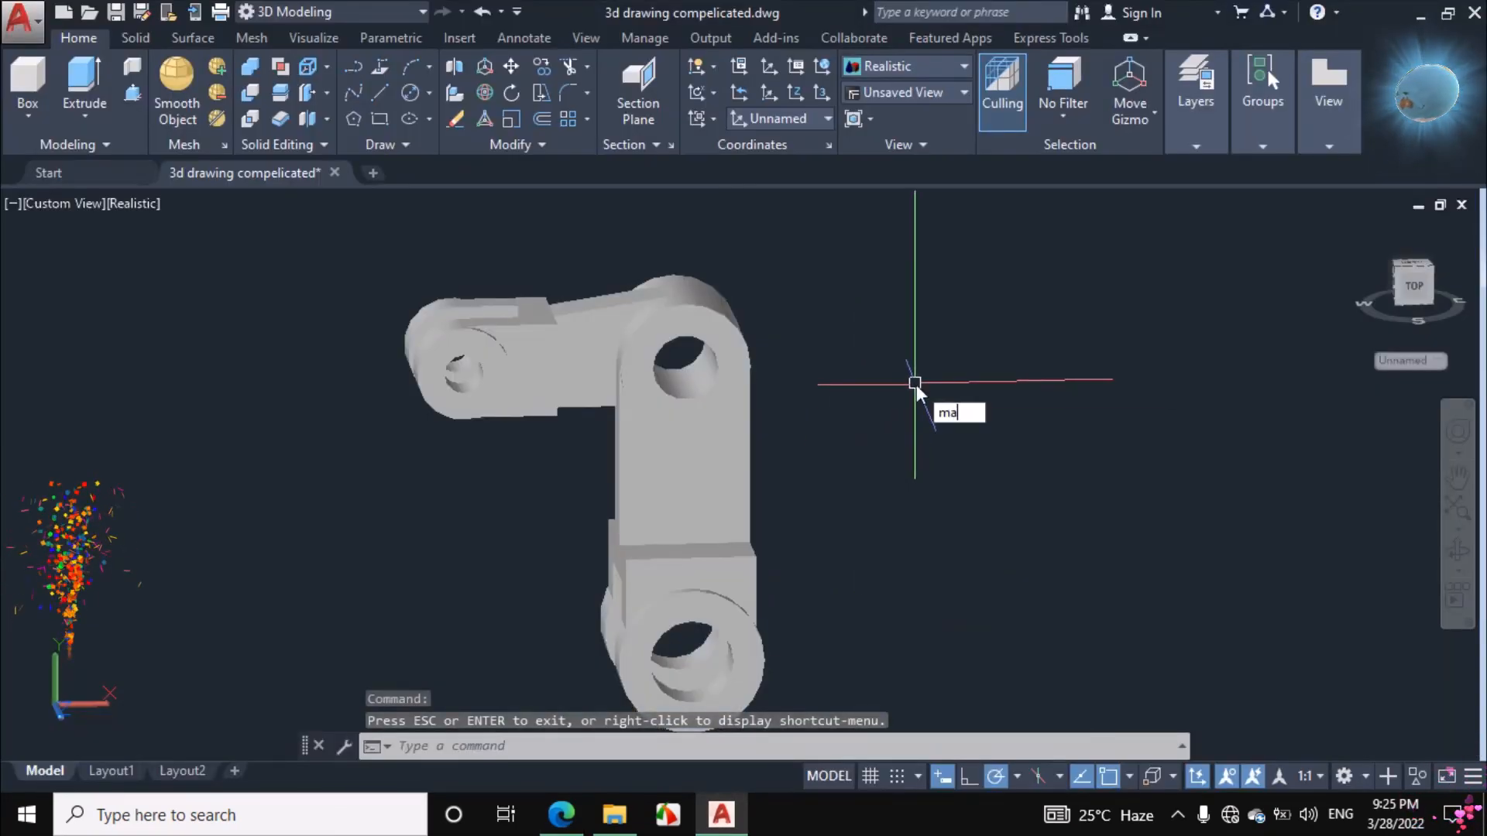
key("Return")
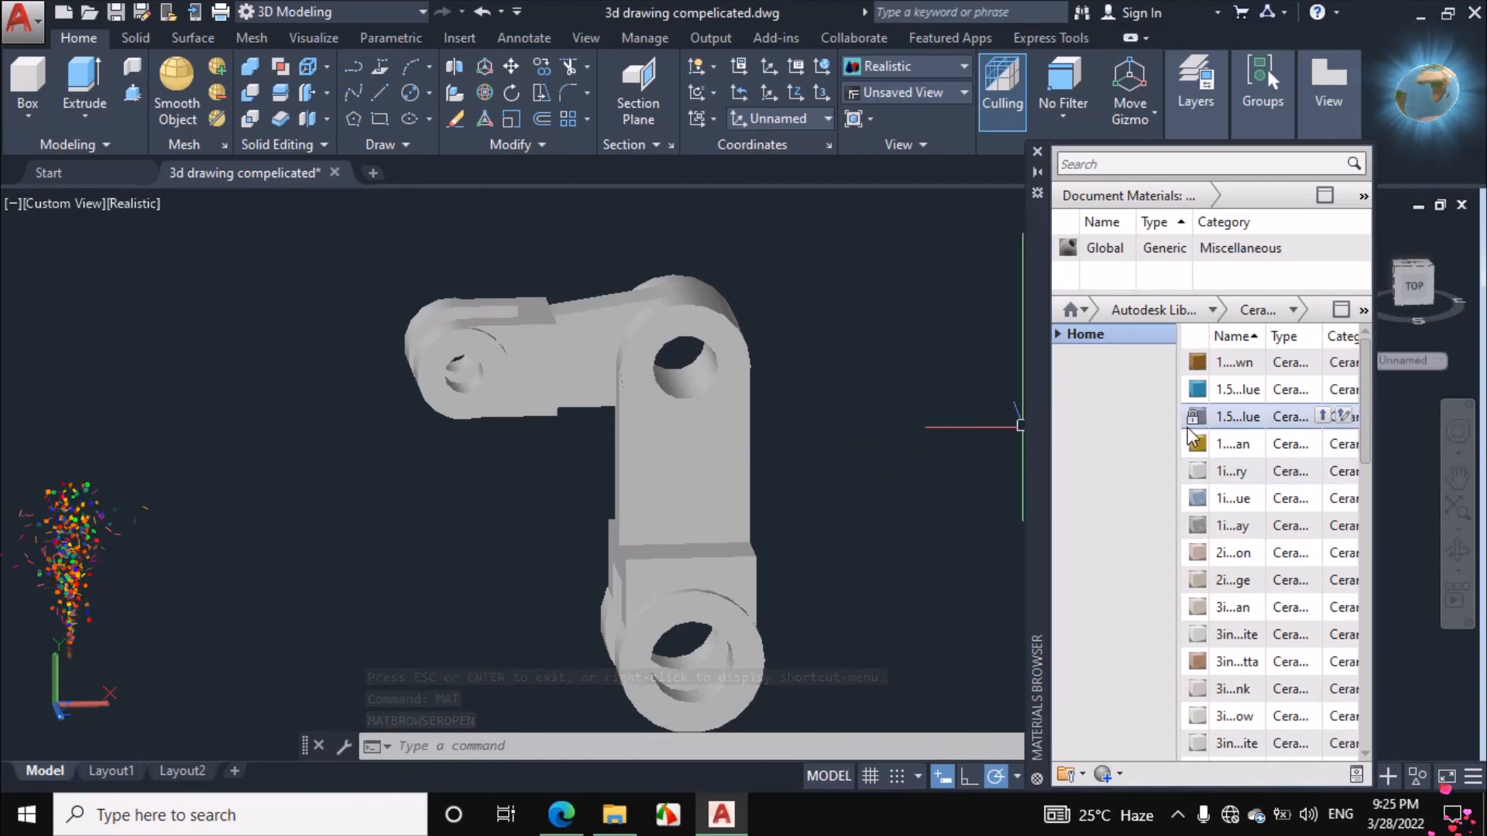
mouse_move(1202, 399)
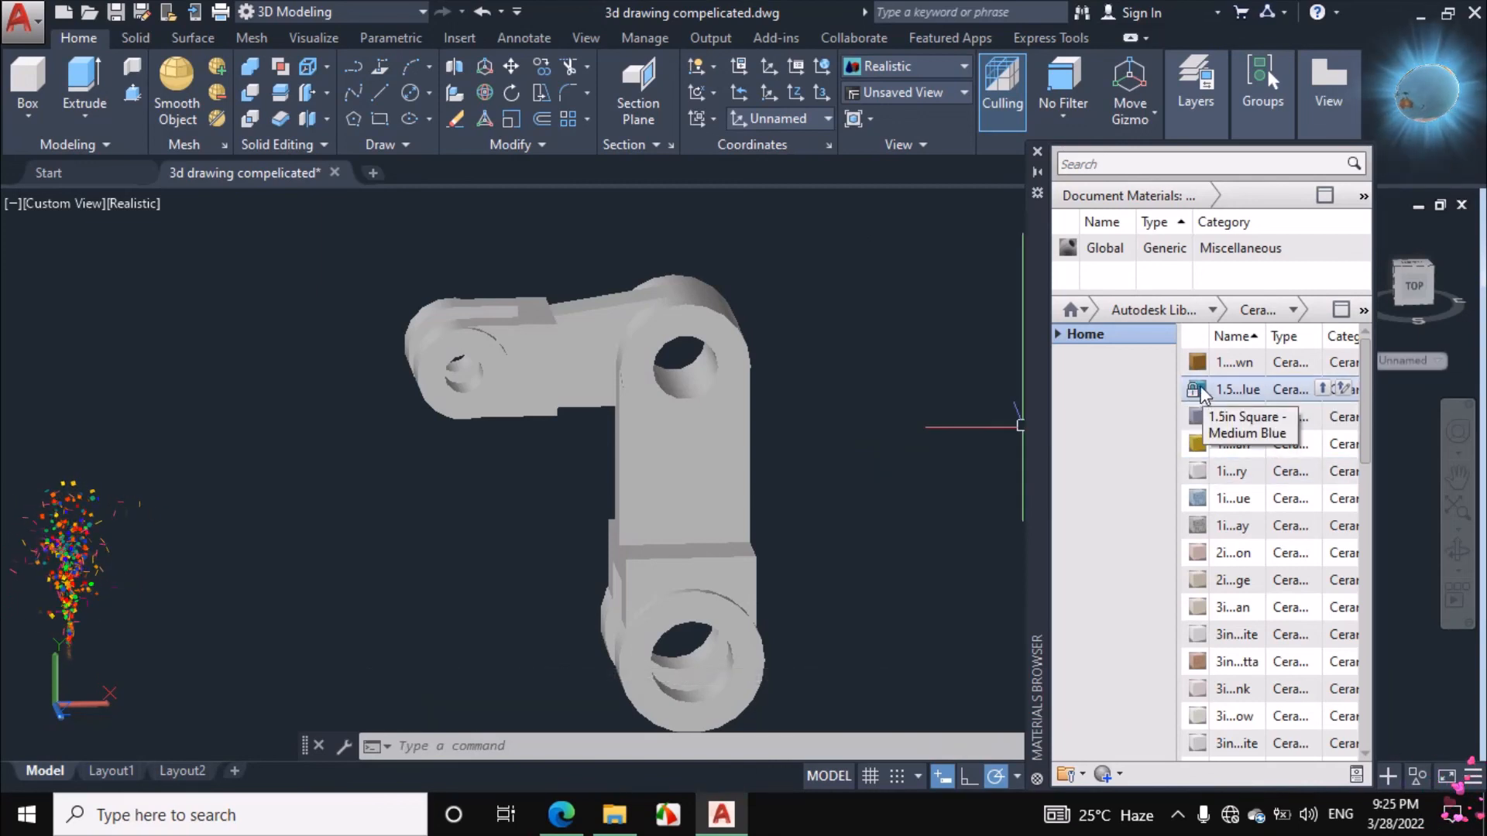
left_click_drag(1199, 391, 1154, 408)
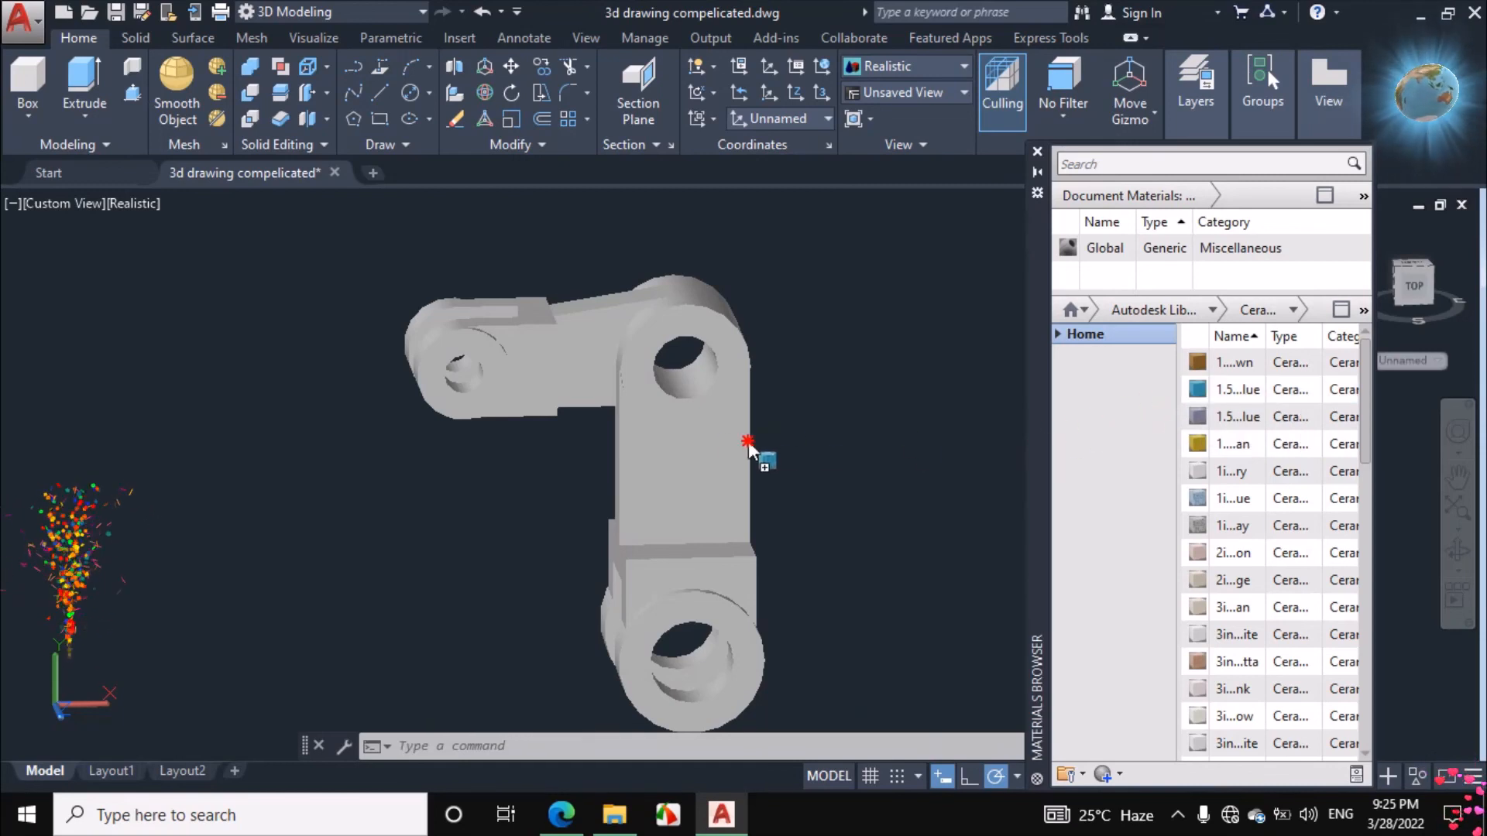
left_click_drag(693, 447, 699, 445)
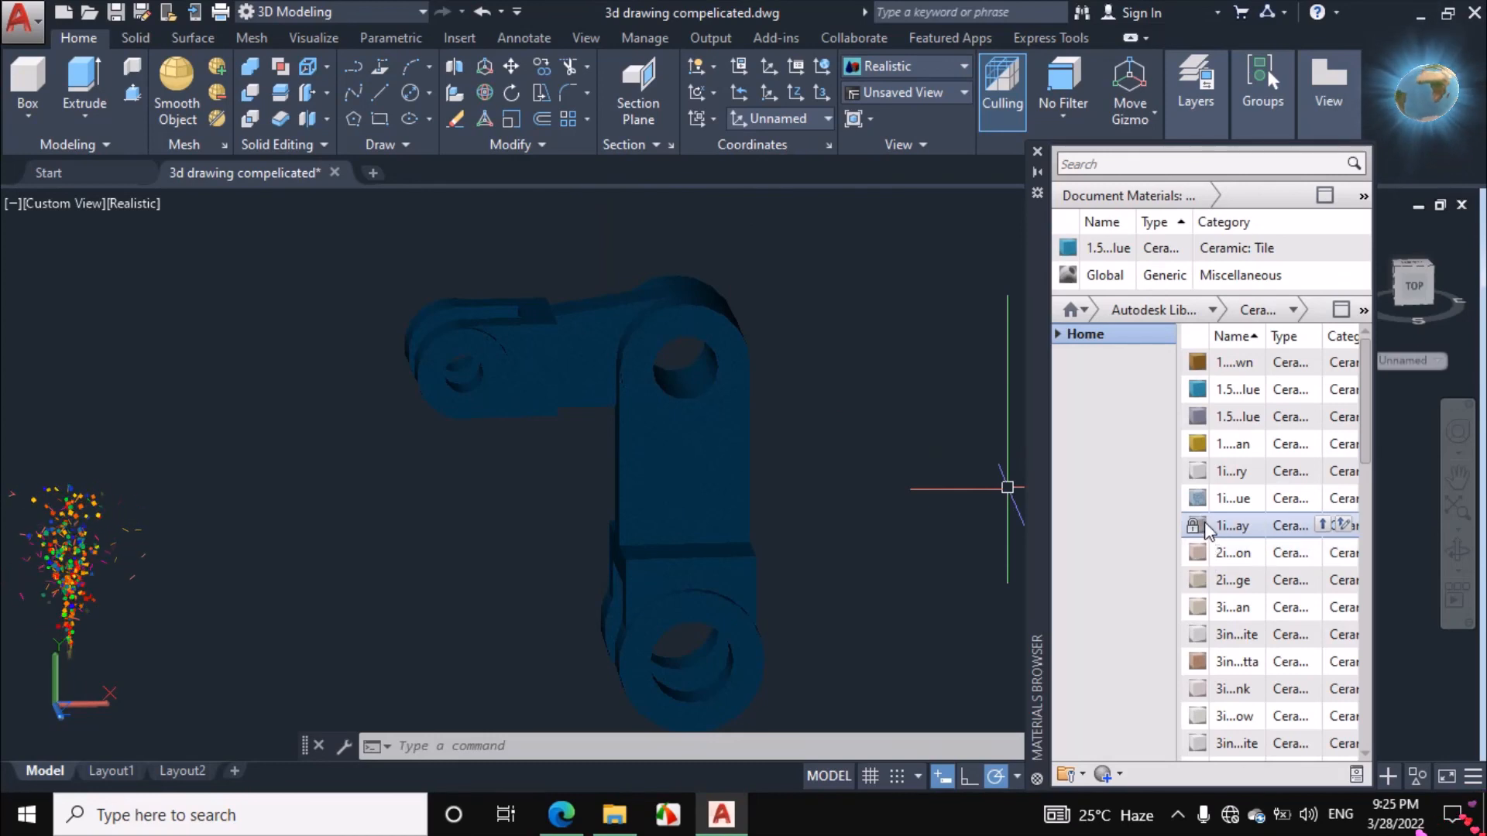
Replace the bracket's material with the gray ceramic tile listed as "1i...ay" and close the Materials Browser.
left_click_drag(1205, 531, 1010, 535)
left_click_drag(714, 461, 694, 455)
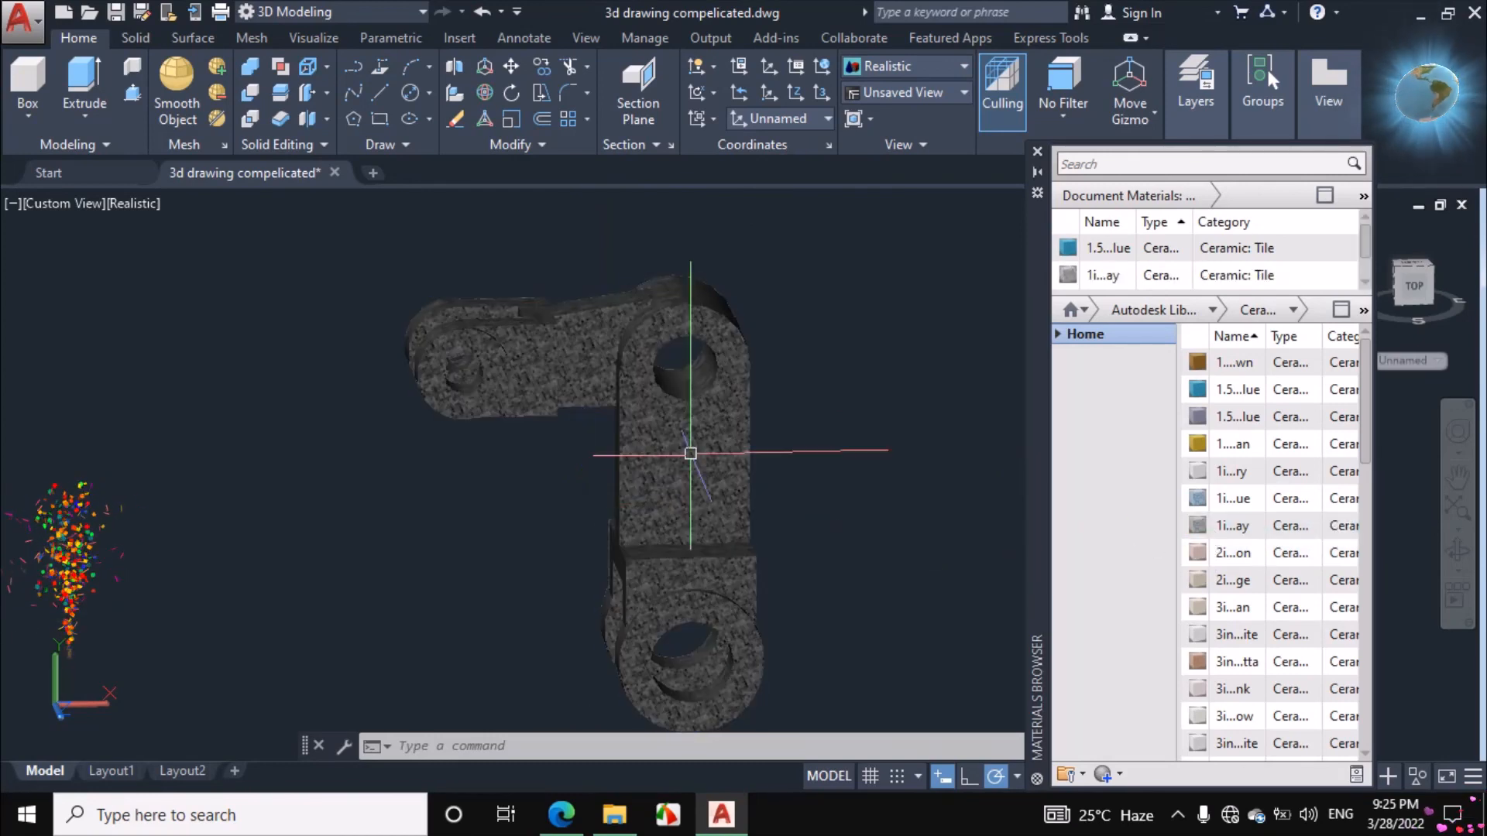
left_click(1038, 154)
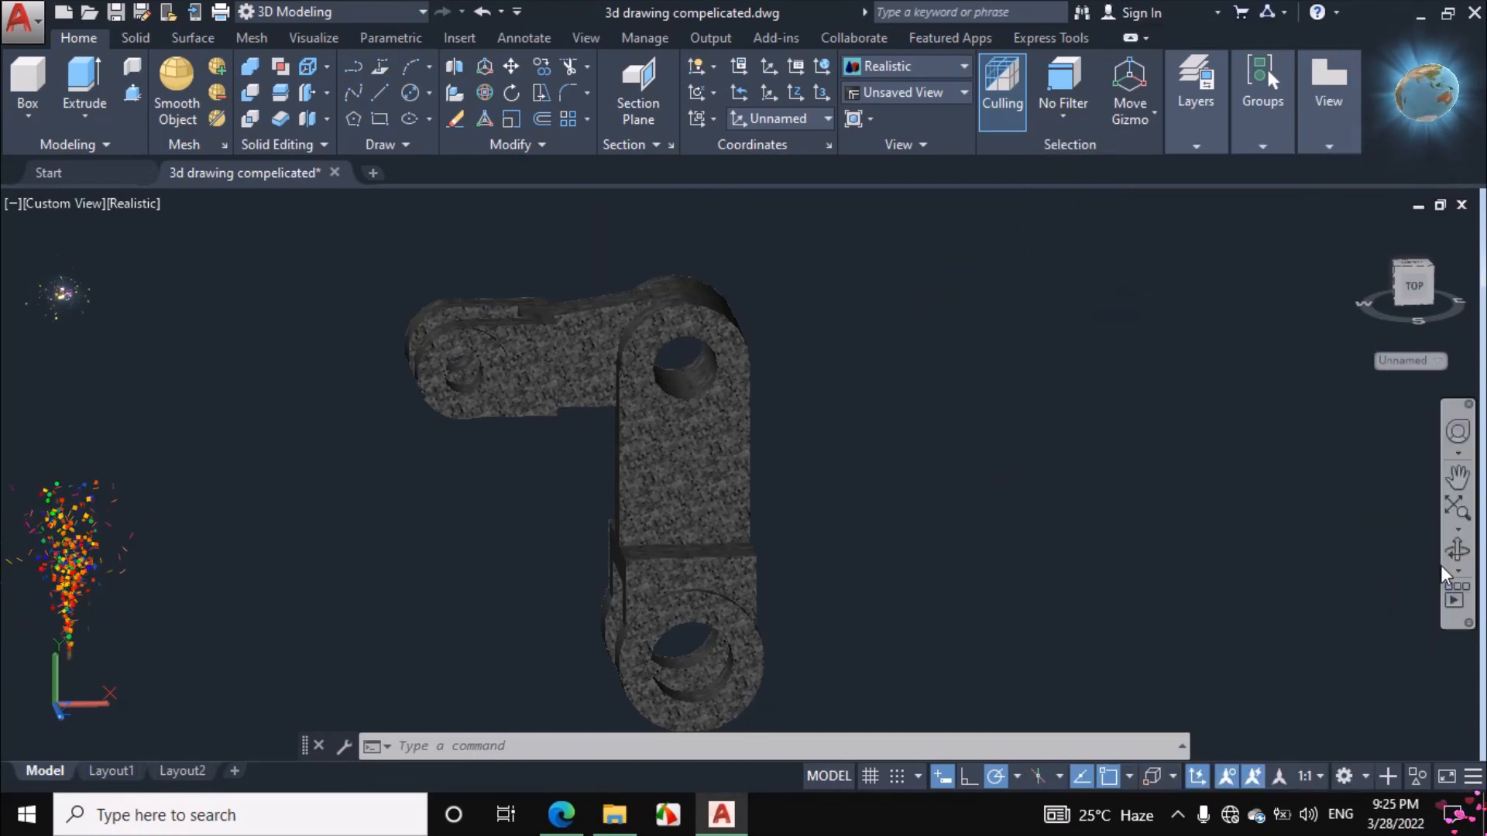
Examine the bracket's tile texture on its forks, rings and column from several angles and distances.
left_click(1458, 551)
left_click_drag(968, 565, 922, 583)
left_click_drag(759, 511, 702, 474)
left_click_drag(782, 516, 832, 529)
scroll(687, 405, "down", 3)
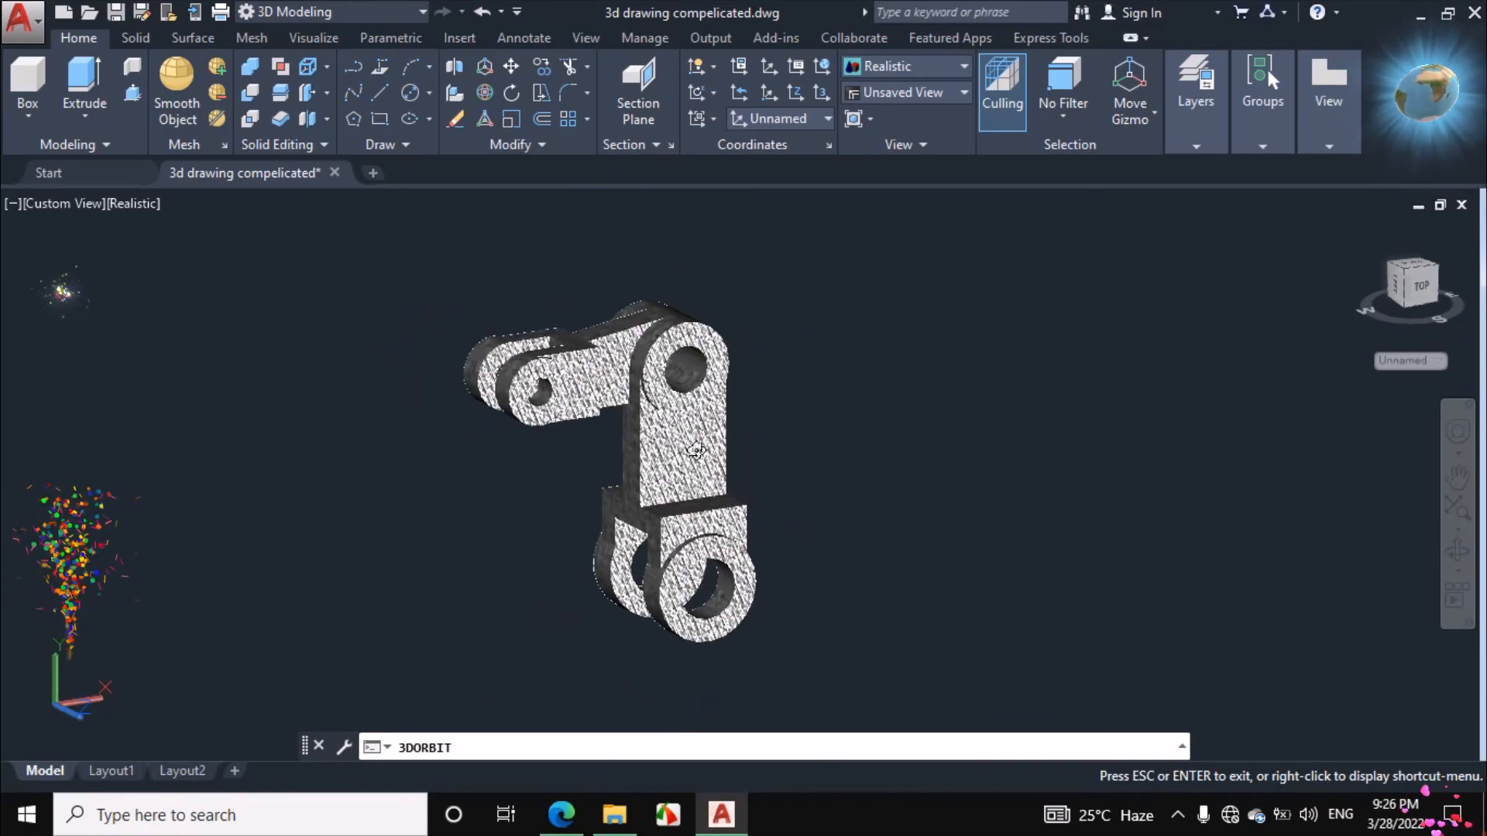
scroll(676, 586, "up", 5)
scroll(672, 592, "down", 2)
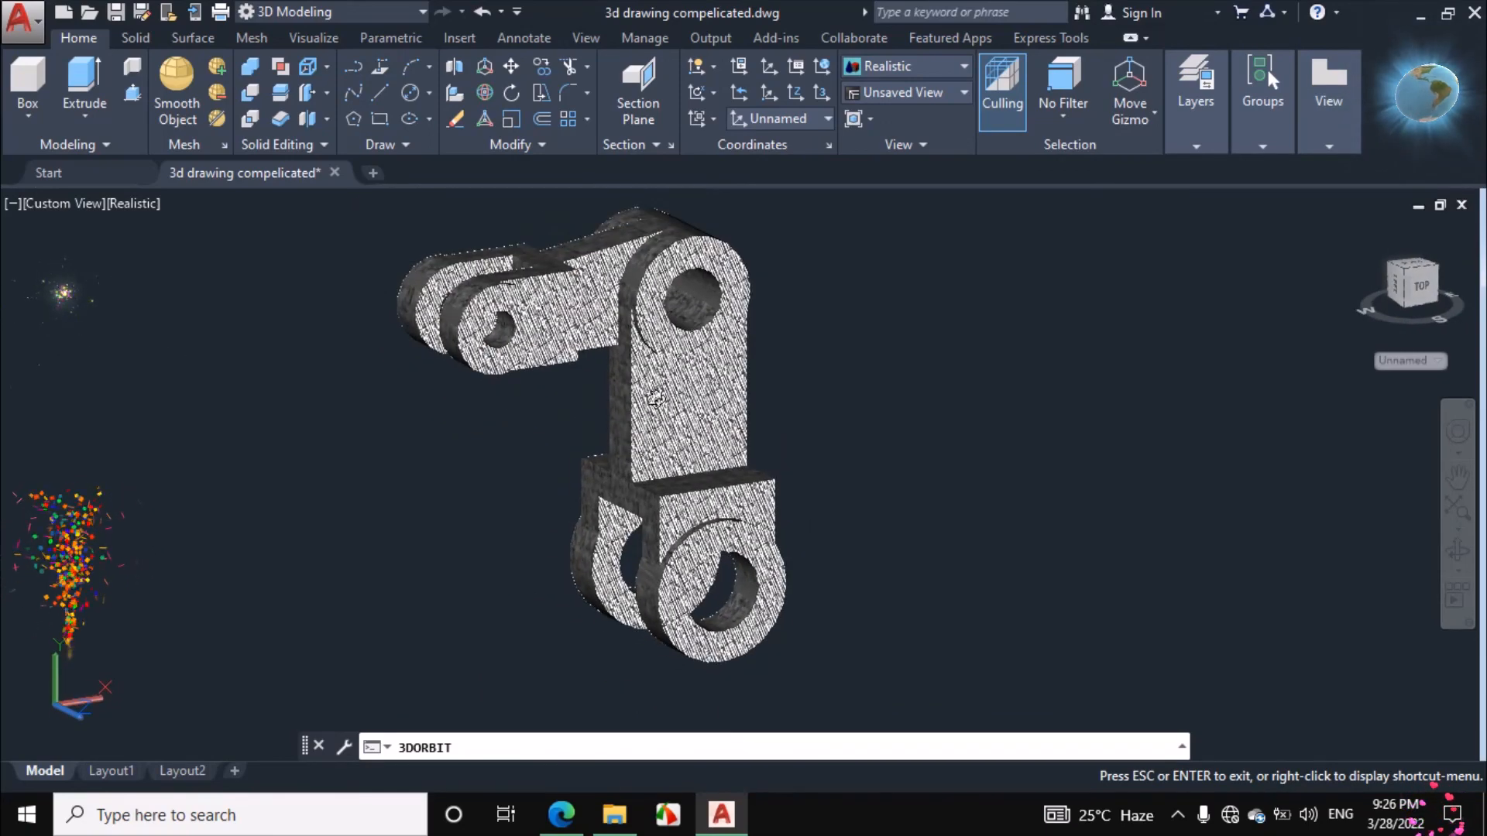
left_click_drag(654, 398, 711, 402)
mouse_move(800, 411)
left_mouse_down()
mouse_move(880, 455)
mouse_move(696, 450)
mouse_move(676, 383)
left_mouse_up()
scroll(659, 325, "up", 3)
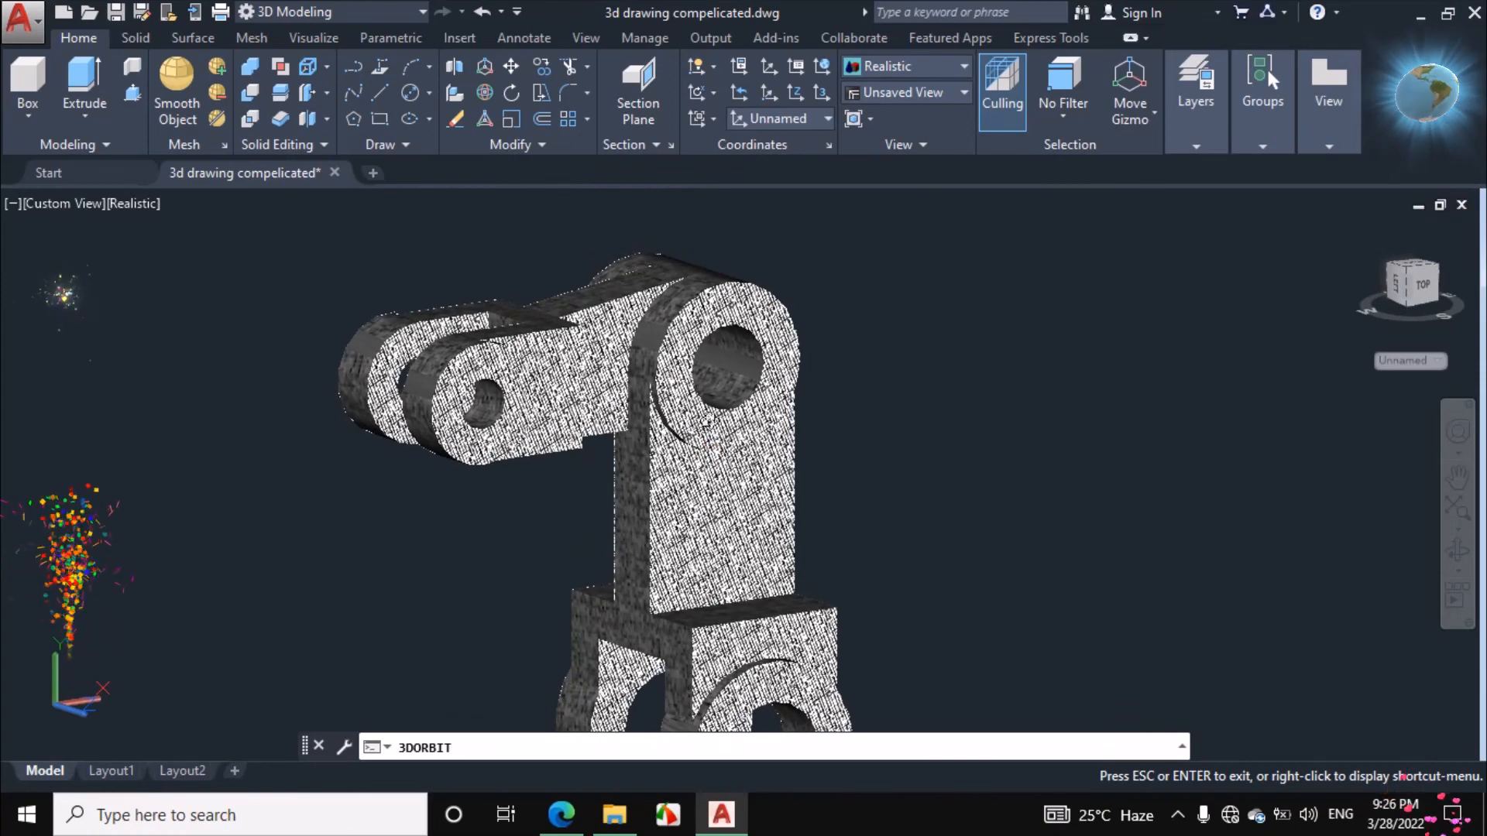
left_click_drag(710, 422, 747, 562)
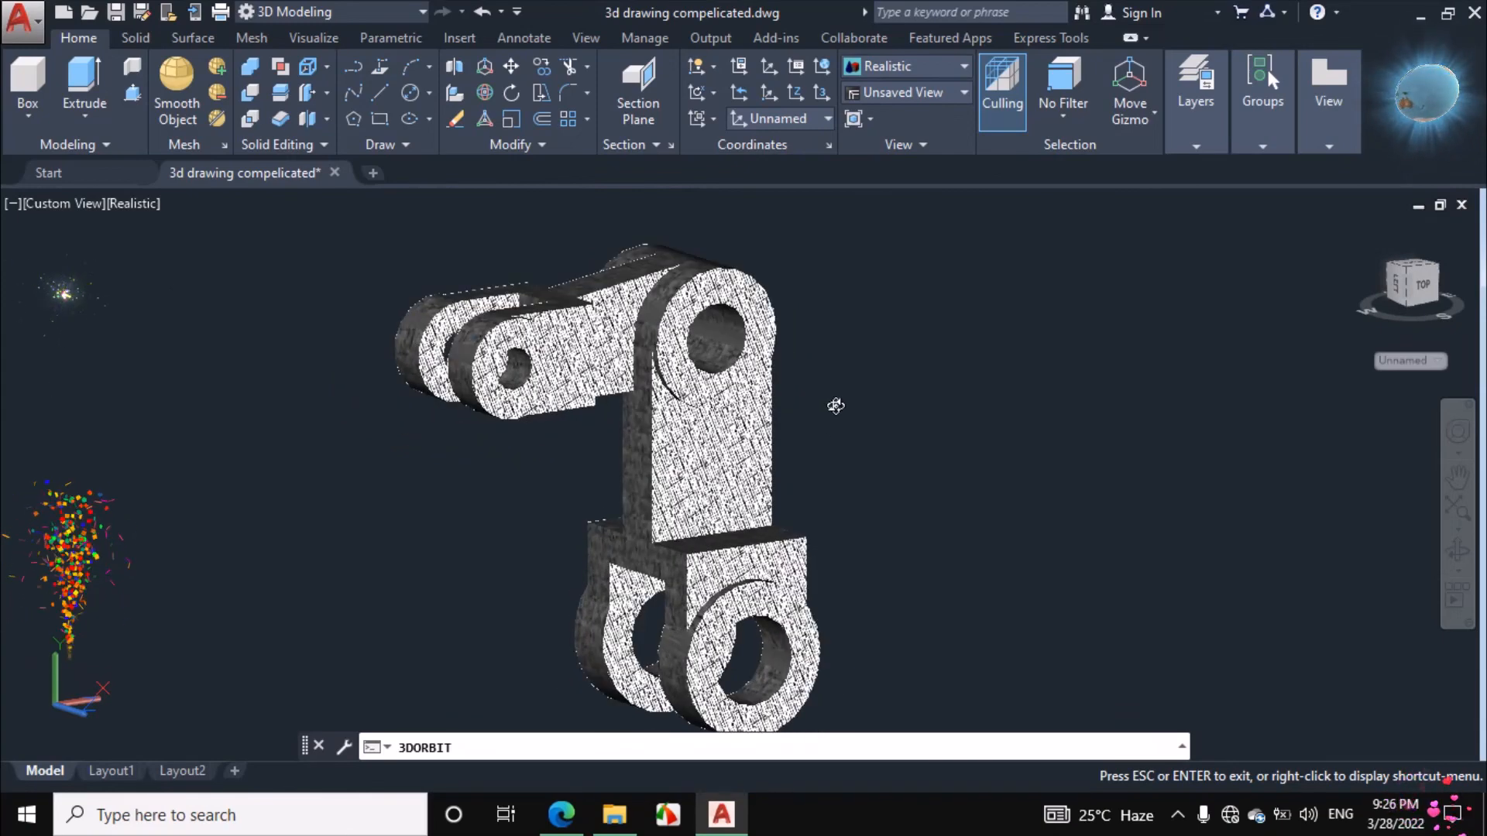
right_click(829, 378)
left_click(844, 389)
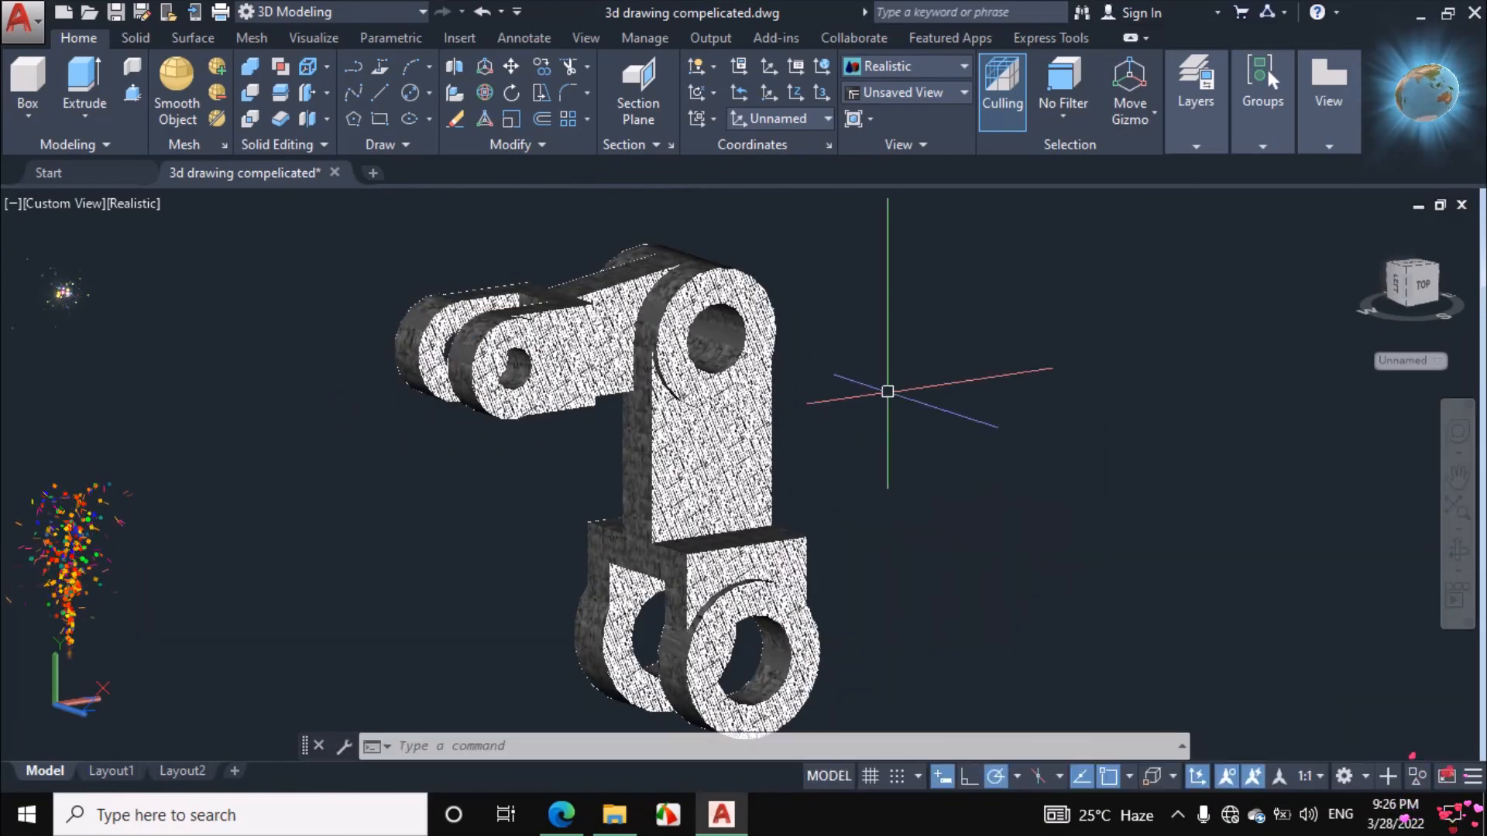